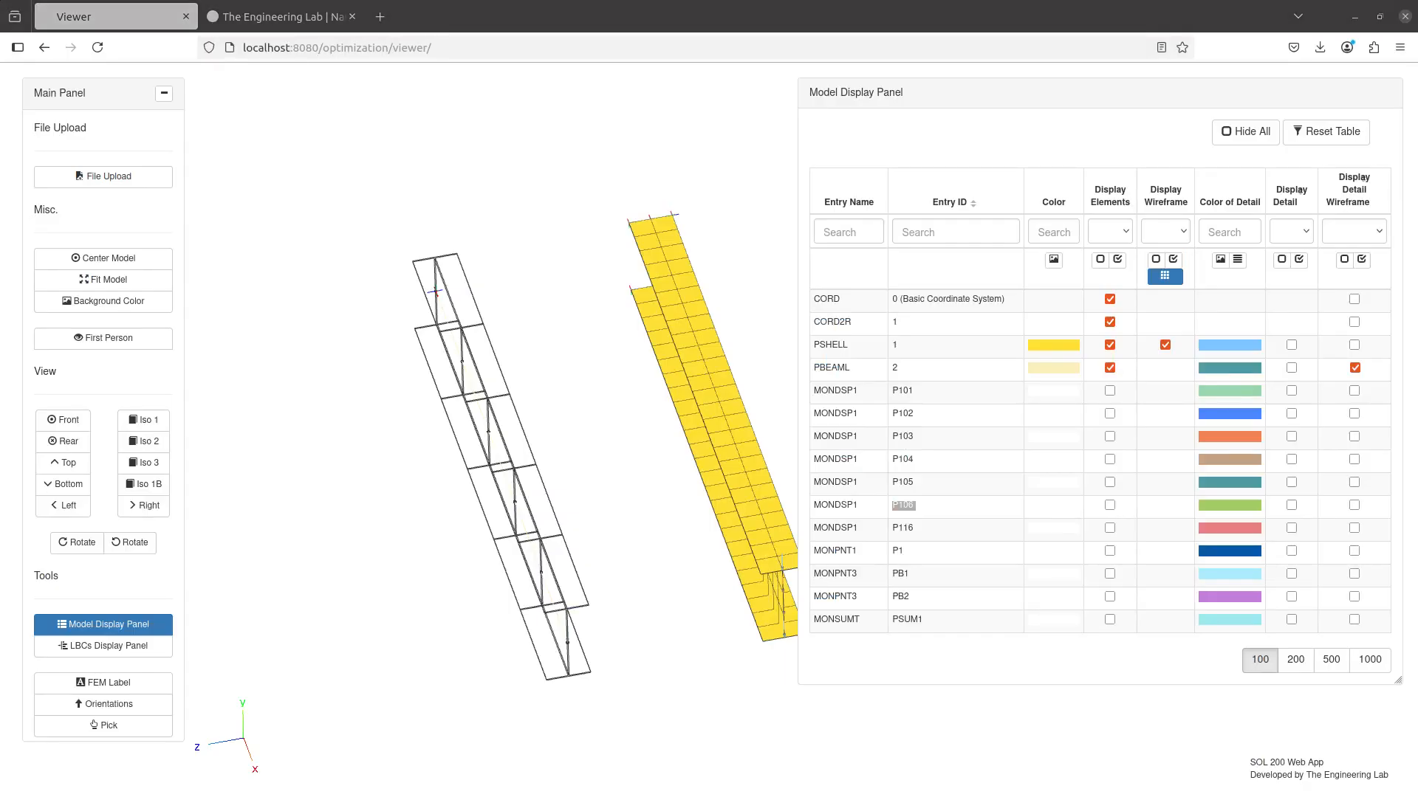
# Switch to the agenda in Notepad++, highlight its first three topics and close the table_a.csv document
pyautogui.moveTo(0, 29); pyautogui.dragTo(299, 3)
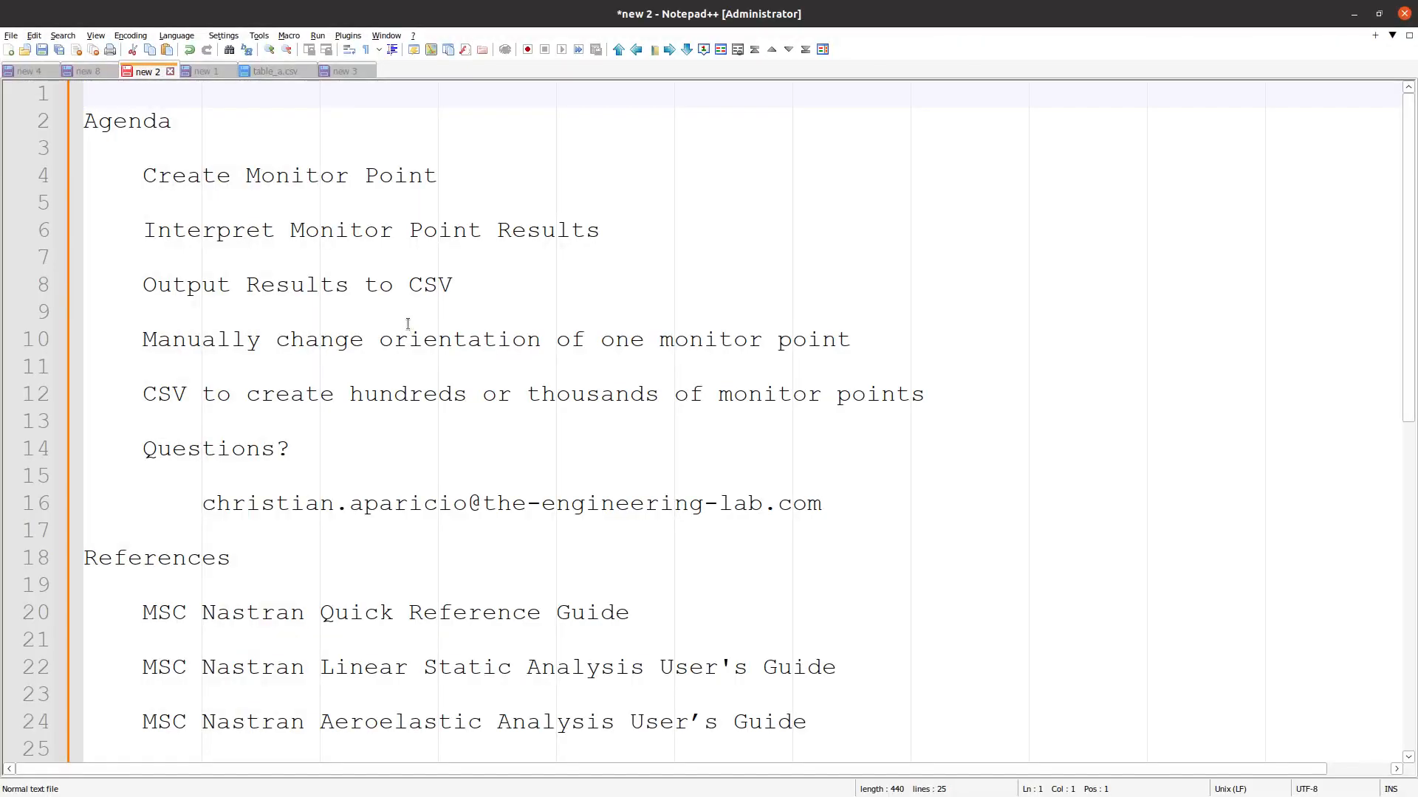
pyautogui.tripleClick(184, 177)
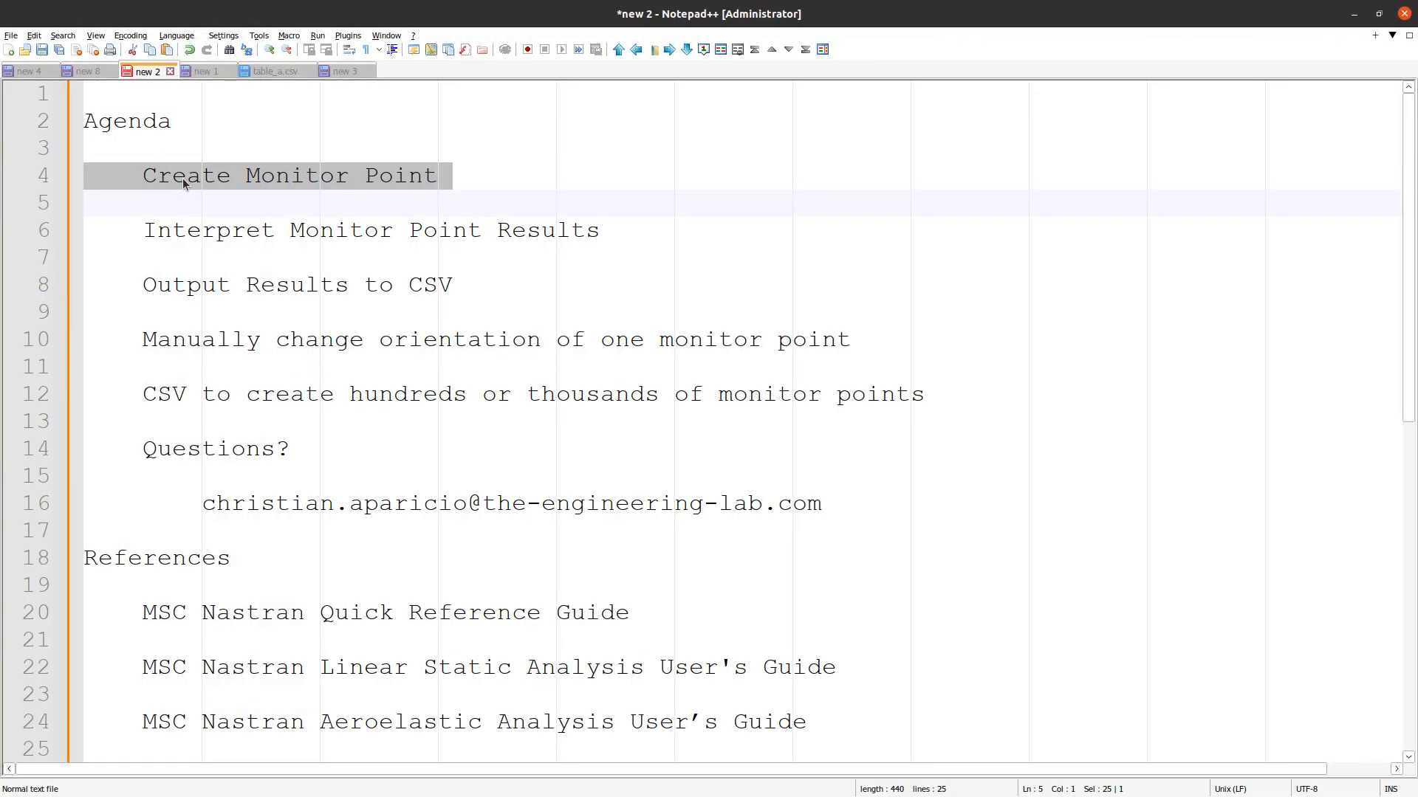
pyautogui.click(210, 231)
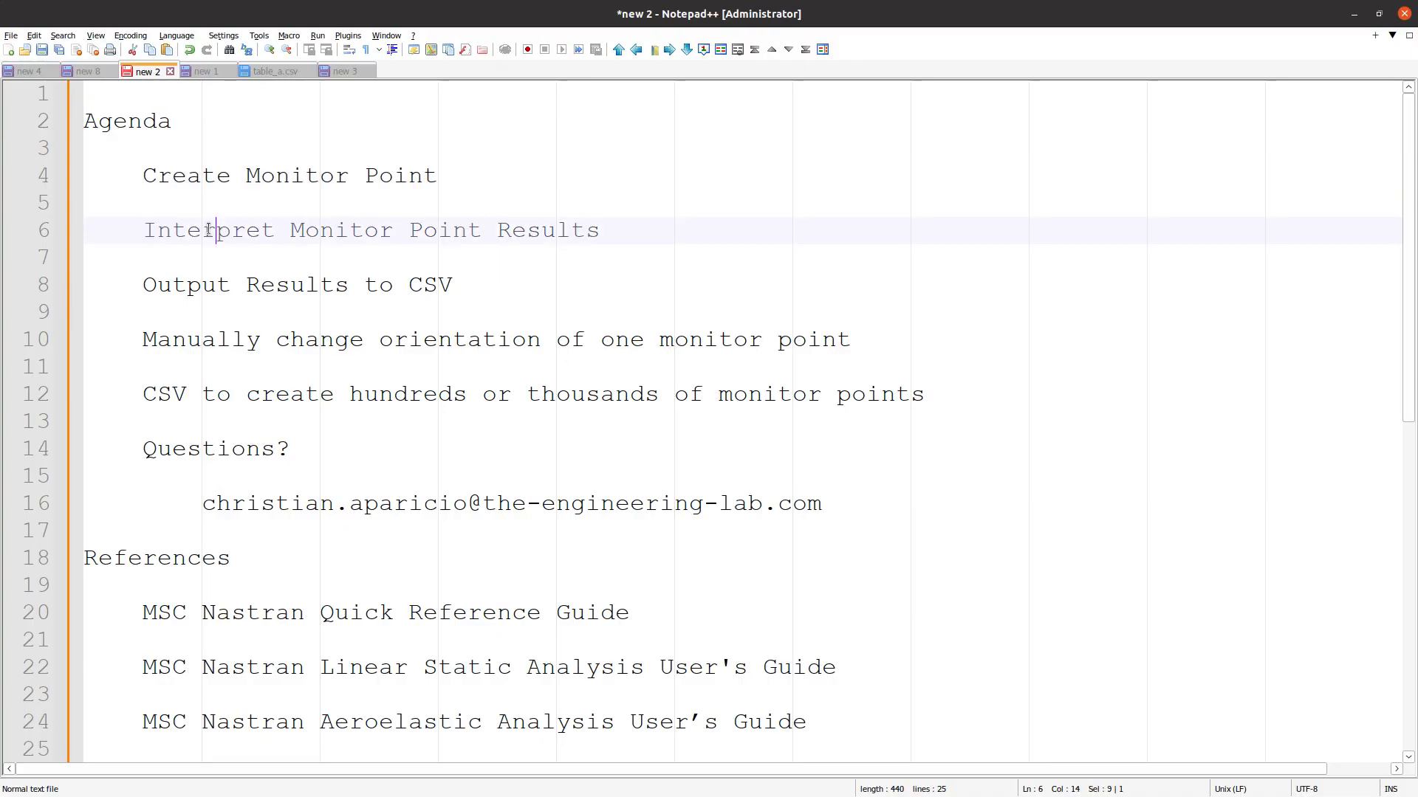
pyautogui.doubleClick(210, 231)
pyautogui.click(211, 231)
pyautogui.tripleClick(209, 286)
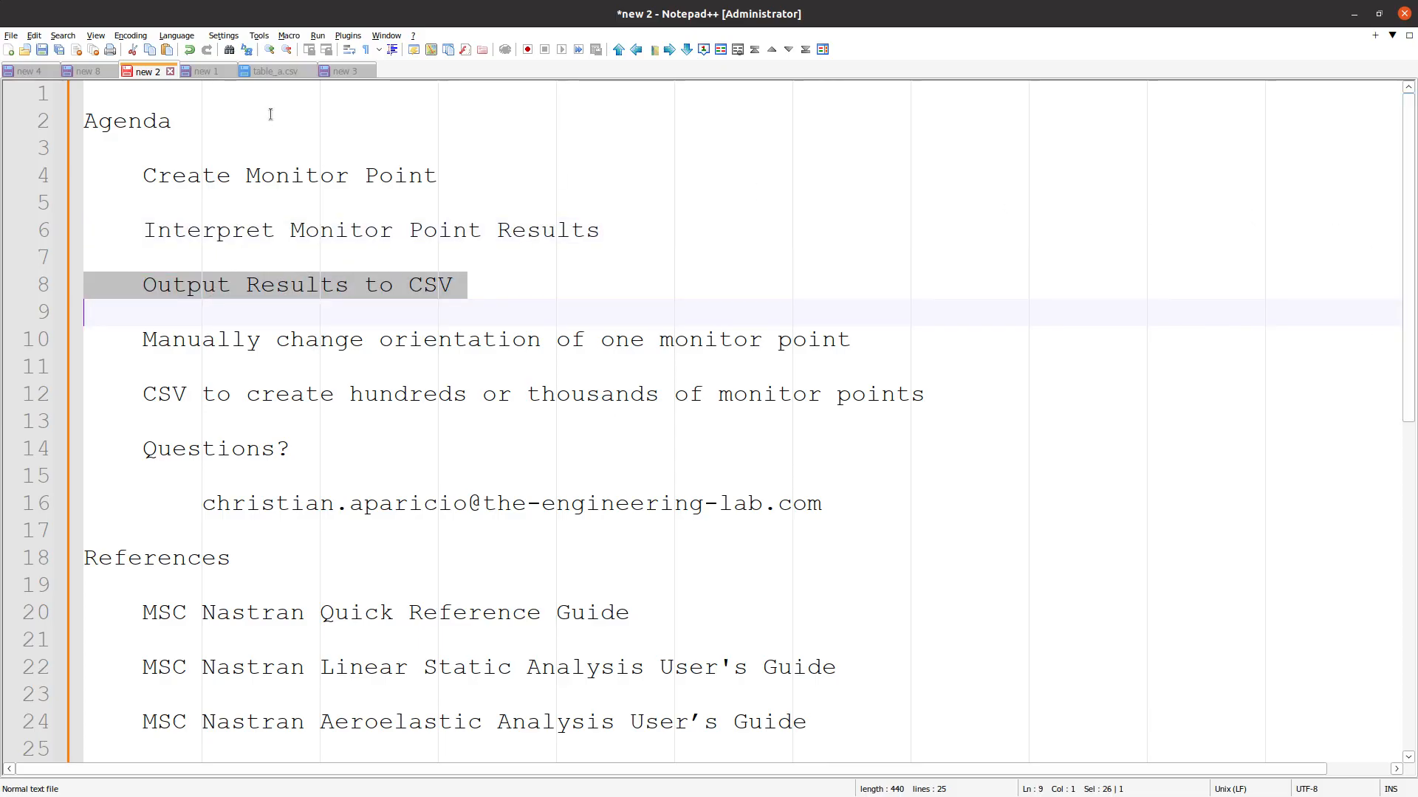
pyautogui.click(303, 70)
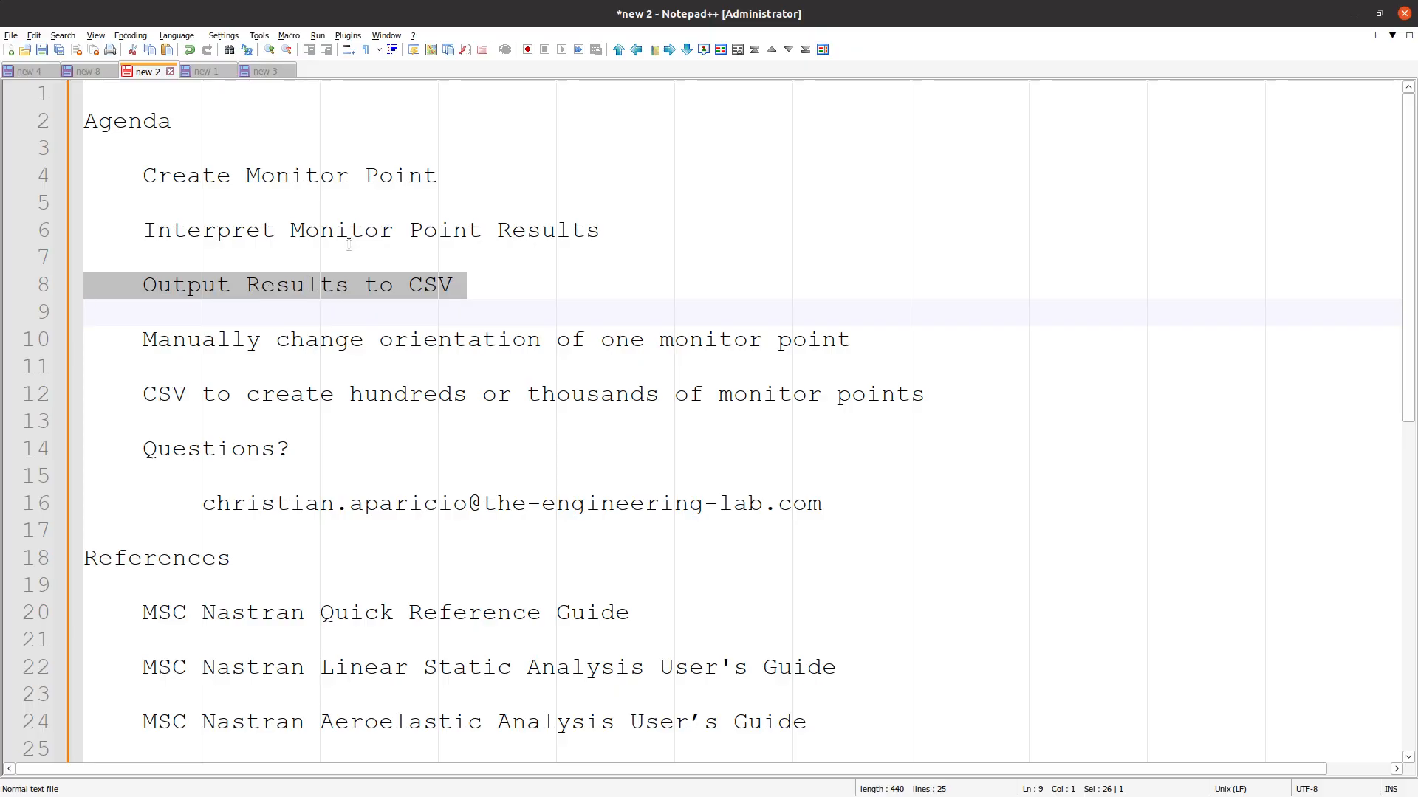
# Indent the agenda line about manually changing one monitor point's orientation, prefix it with "SKIP -", and highlight the CSV topic below
pyautogui.click(317, 339)
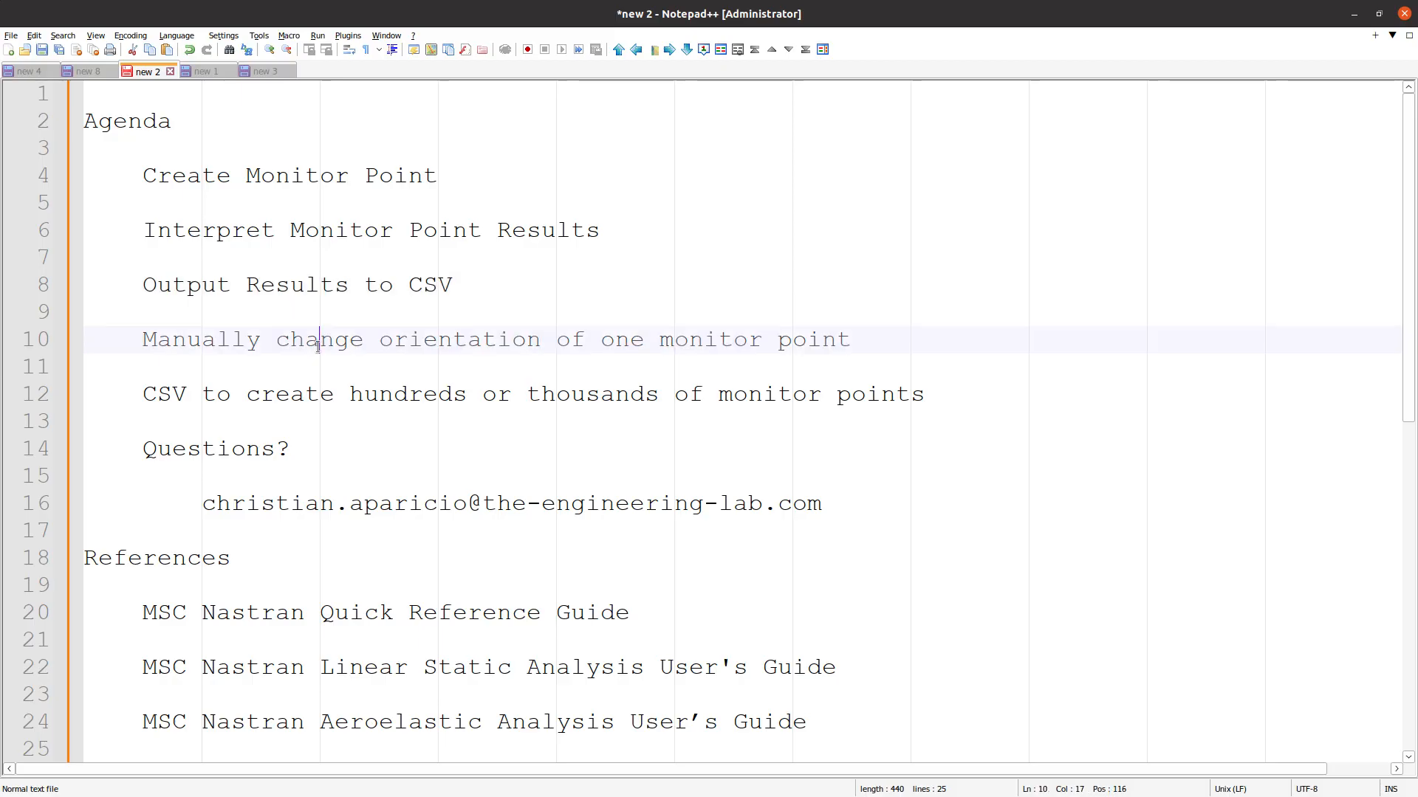
pyautogui.doubleClick(319, 341)
pyautogui.click(147, 346)
pyautogui.press('Tab')
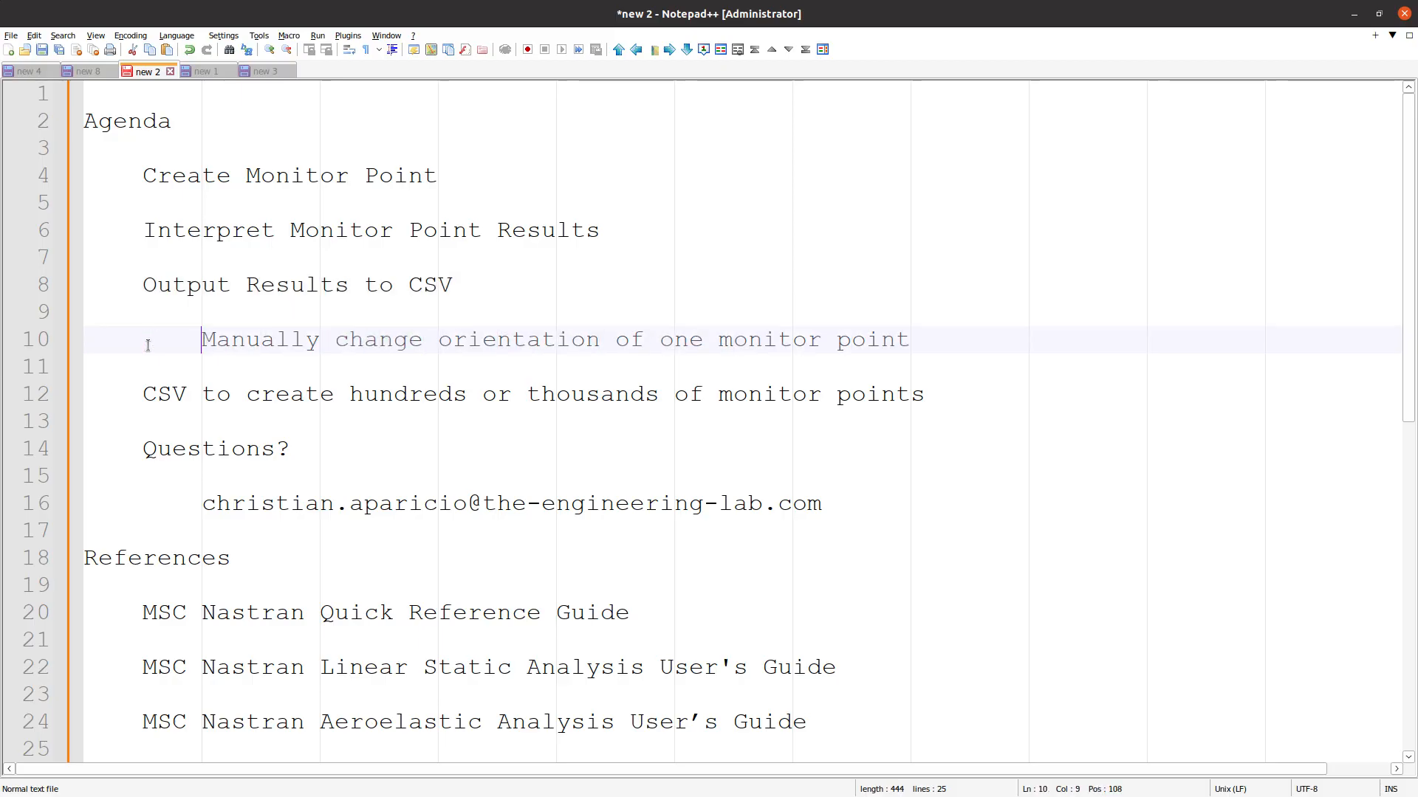
pyautogui.write('SKIP -')
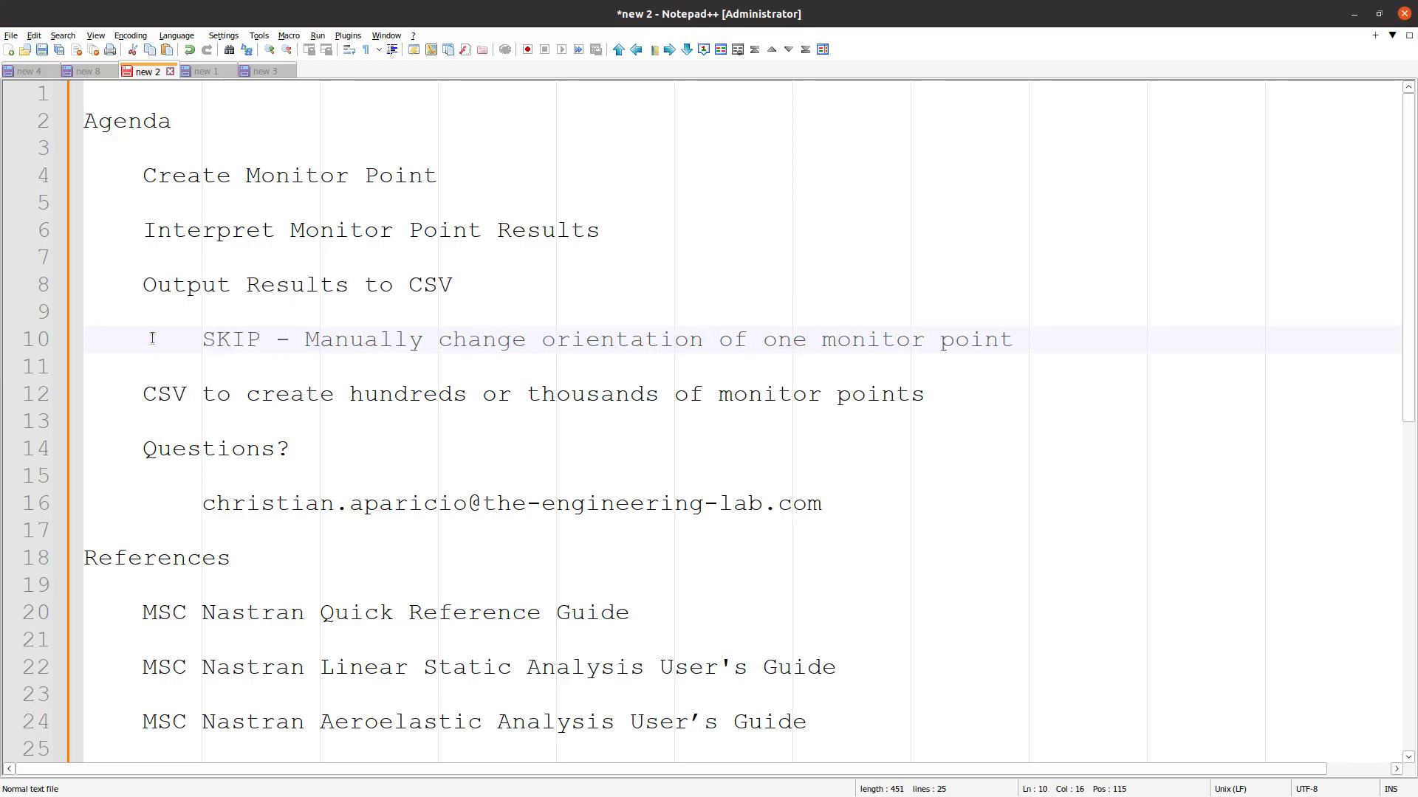
pyautogui.tripleClick(288, 392)
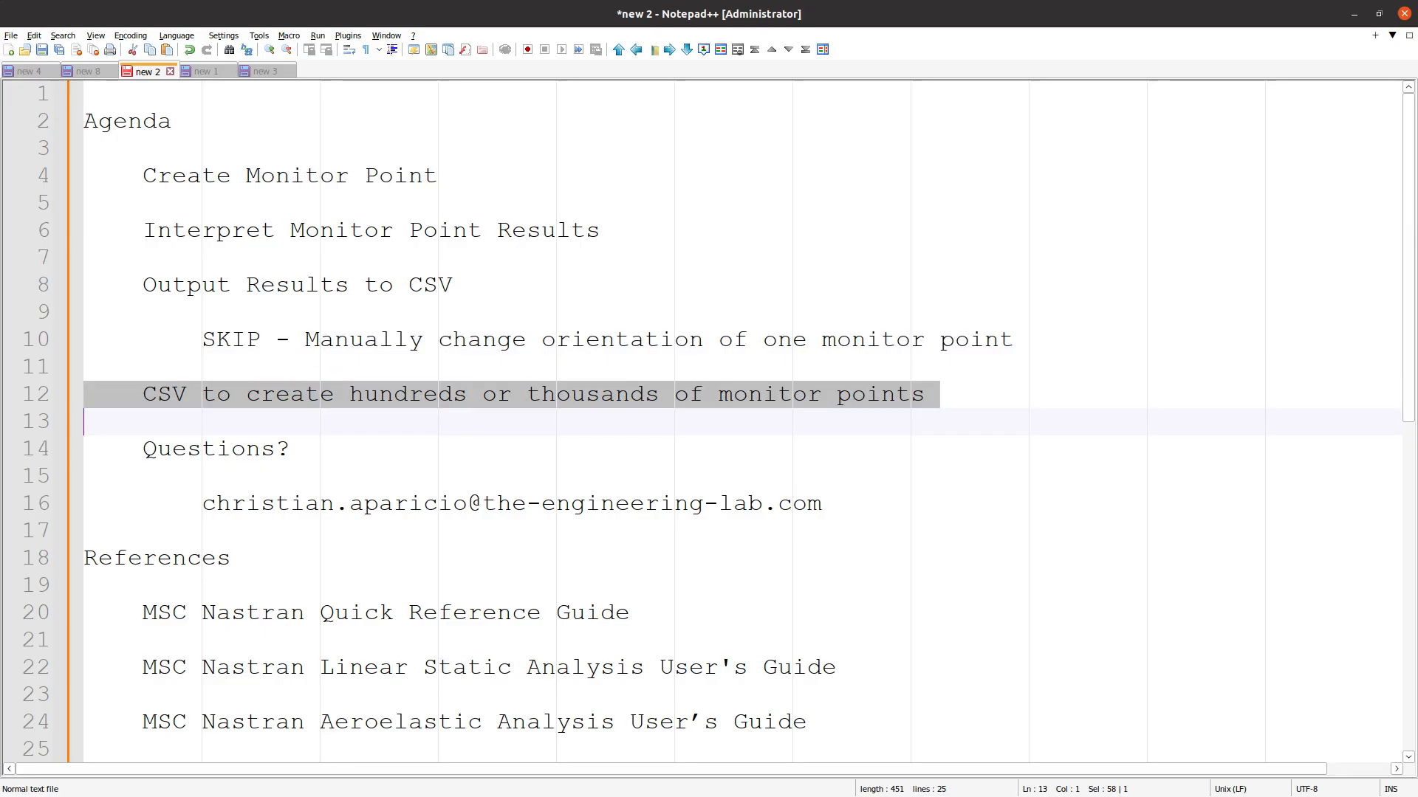
# Switch to the Viewer in the browser and upload the model's BDF from the pre-processor for an immediate run
pyautogui.hotkey('alt', 'Tab')
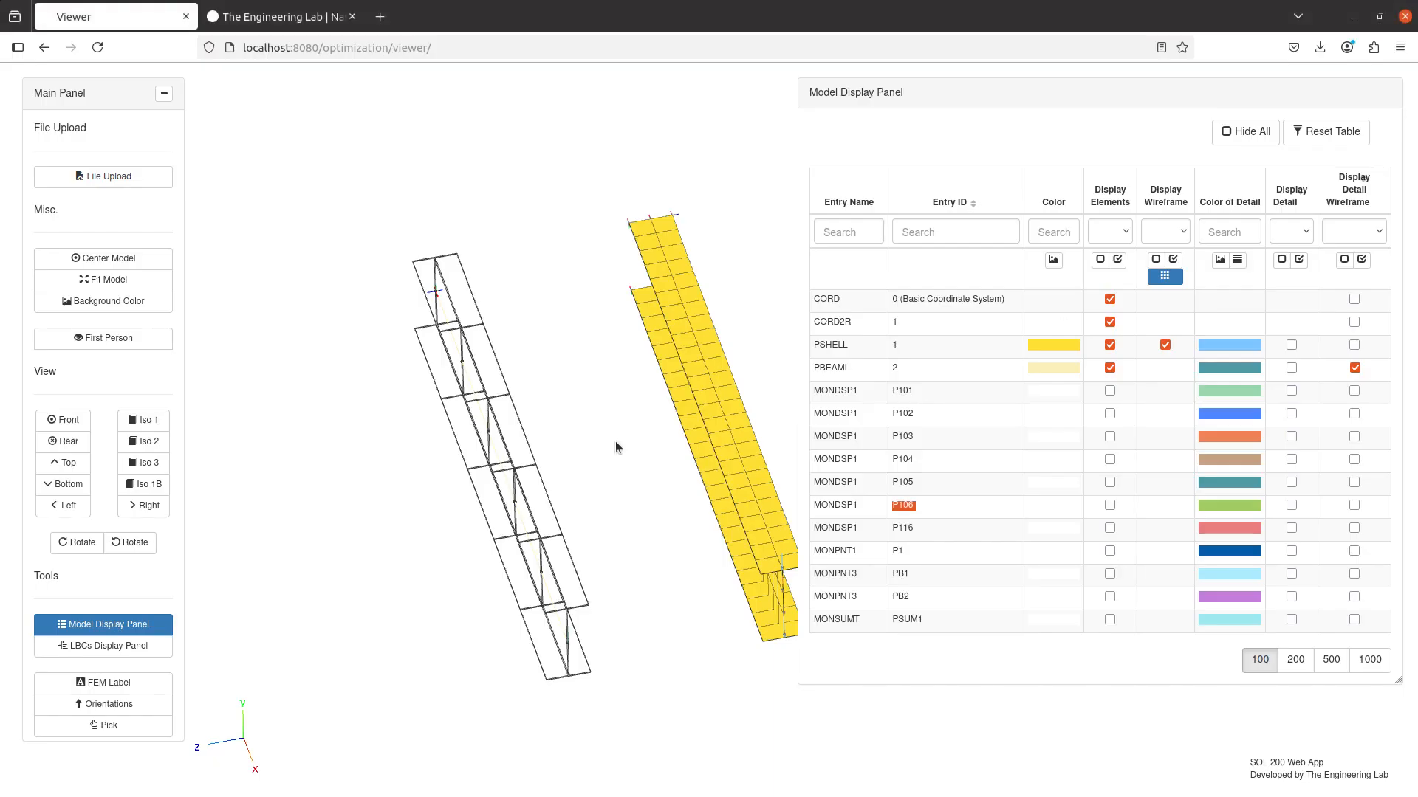
pyautogui.moveTo(482, 431); pyautogui.dragTo(484, 372)
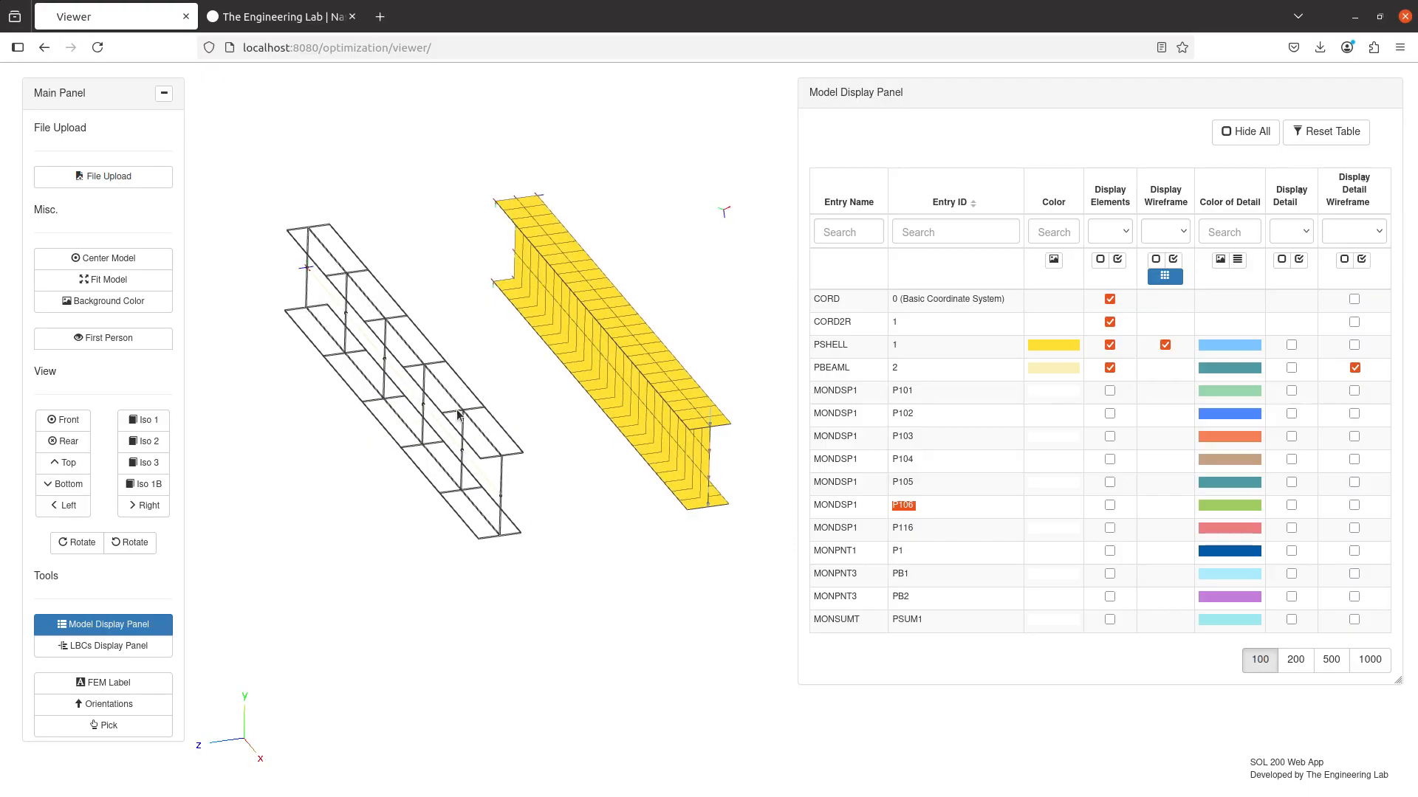
pyautogui.click(290, 14)
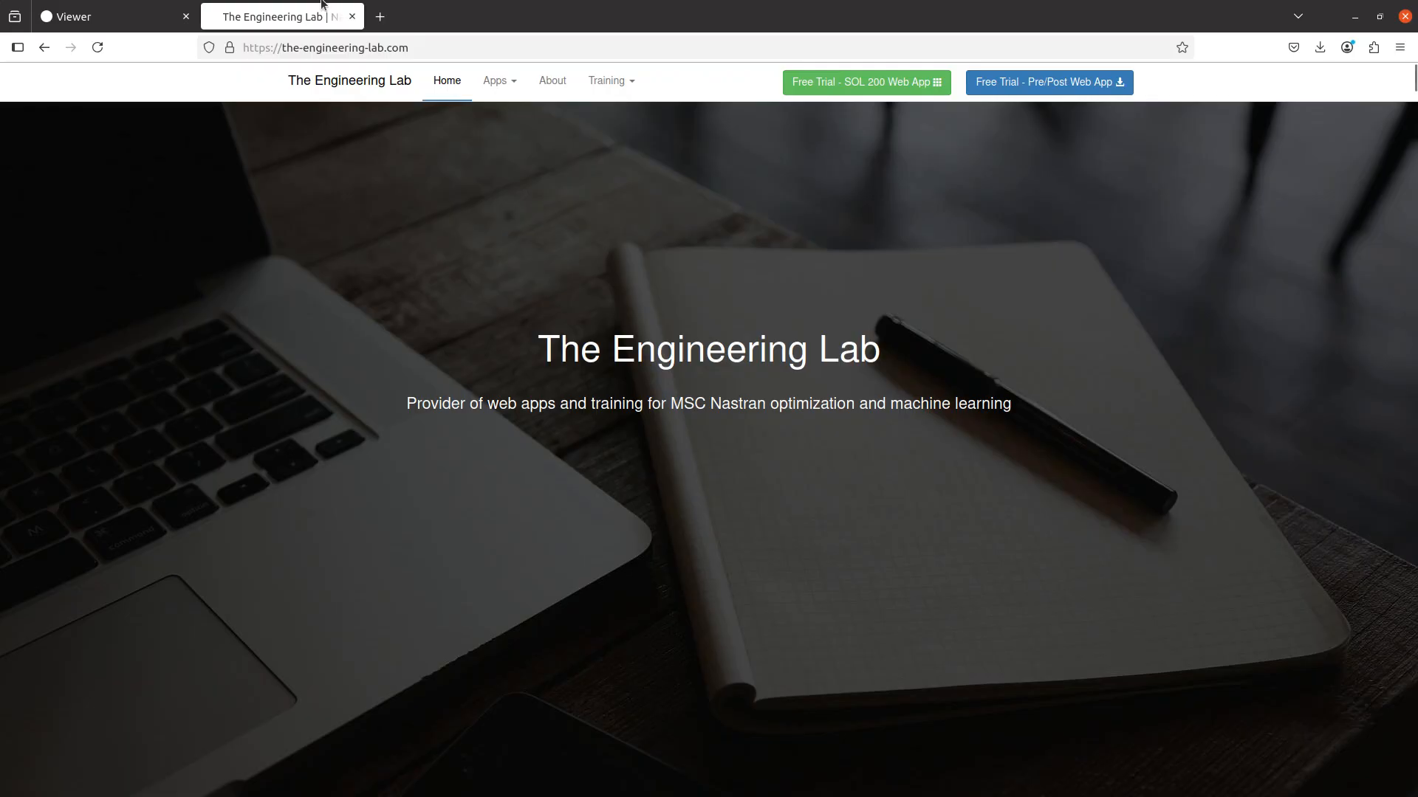
pyautogui.click(110, 16)
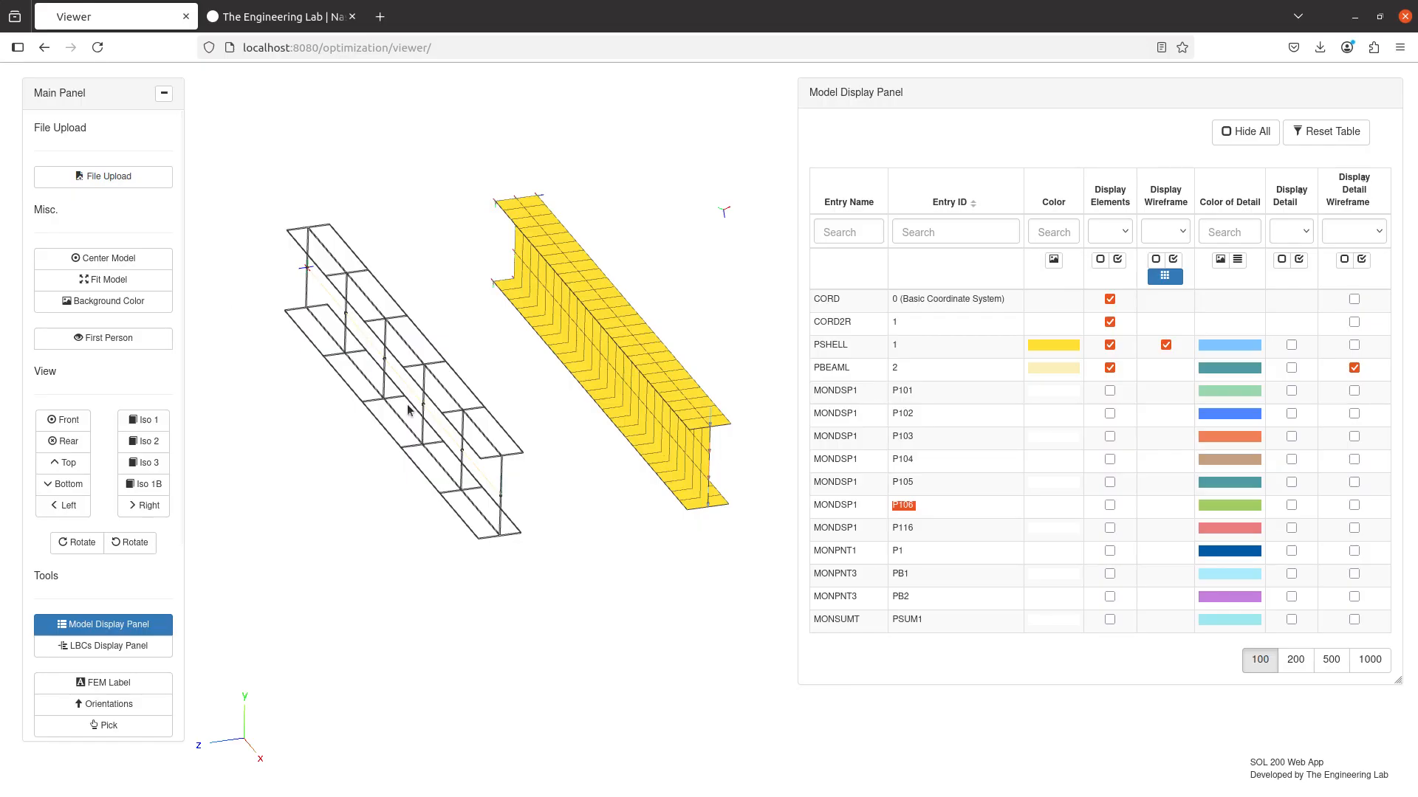
pyautogui.moveTo(434, 436); pyautogui.dragTo(447, 452)
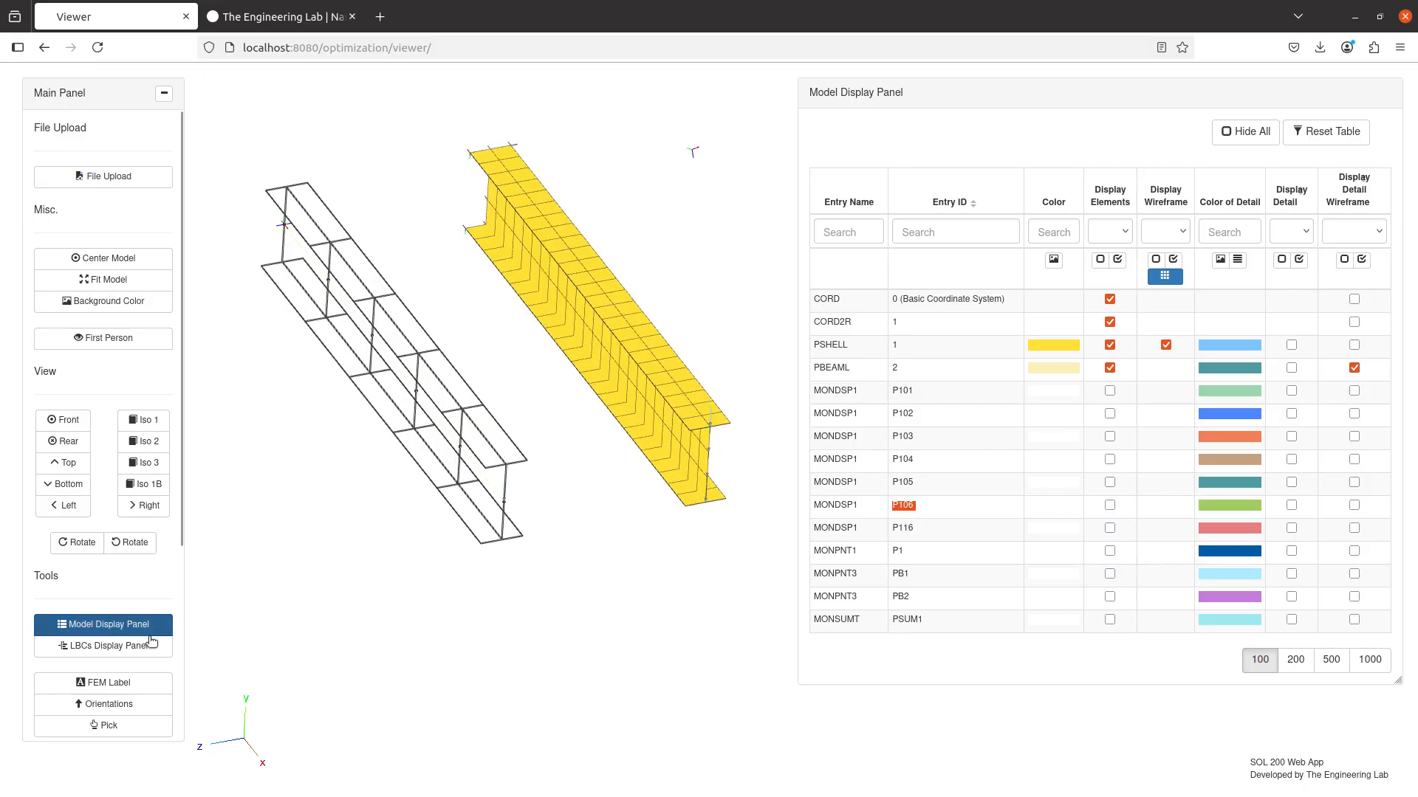
pyautogui.scroll(-3, 140, 664)
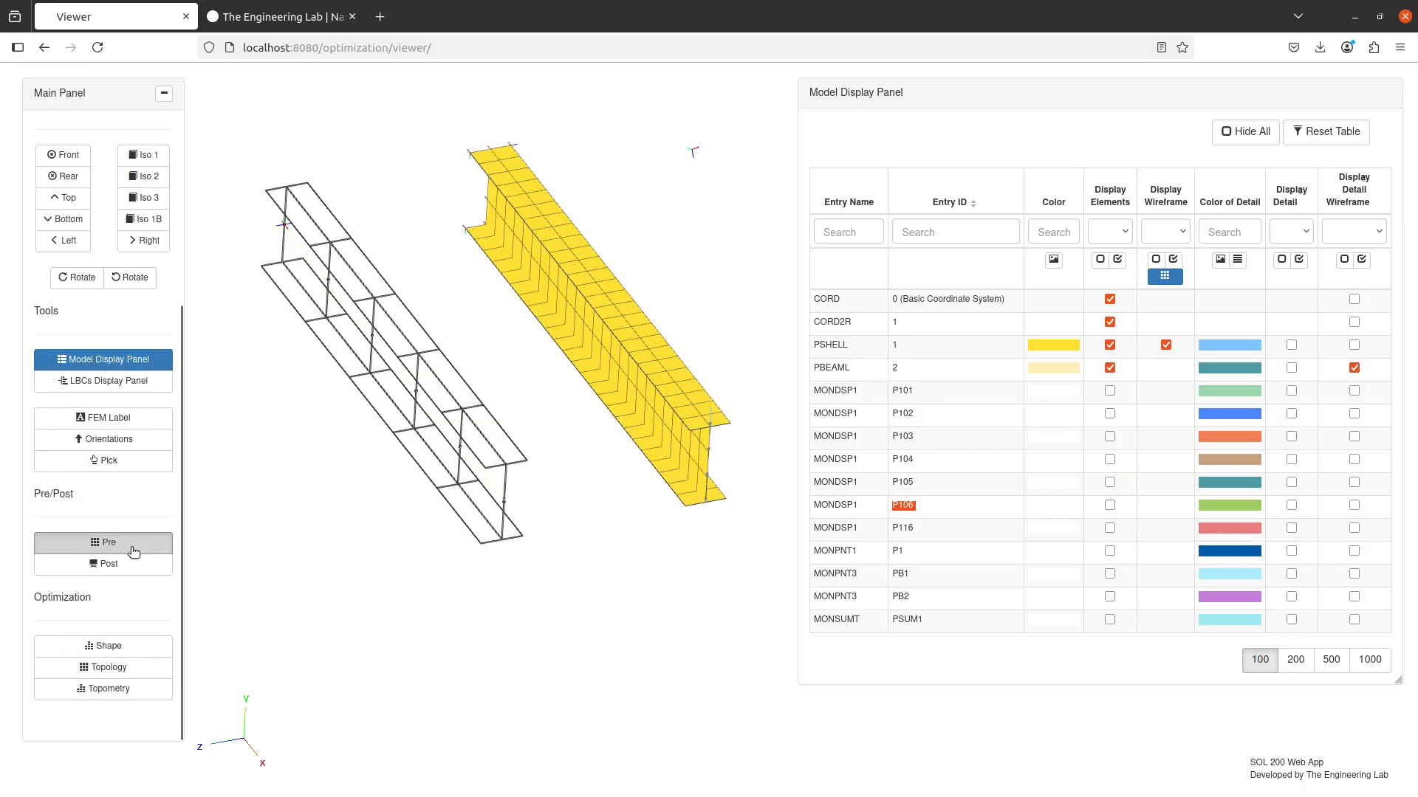
pyautogui.click(111, 543)
pyautogui.click(683, 143)
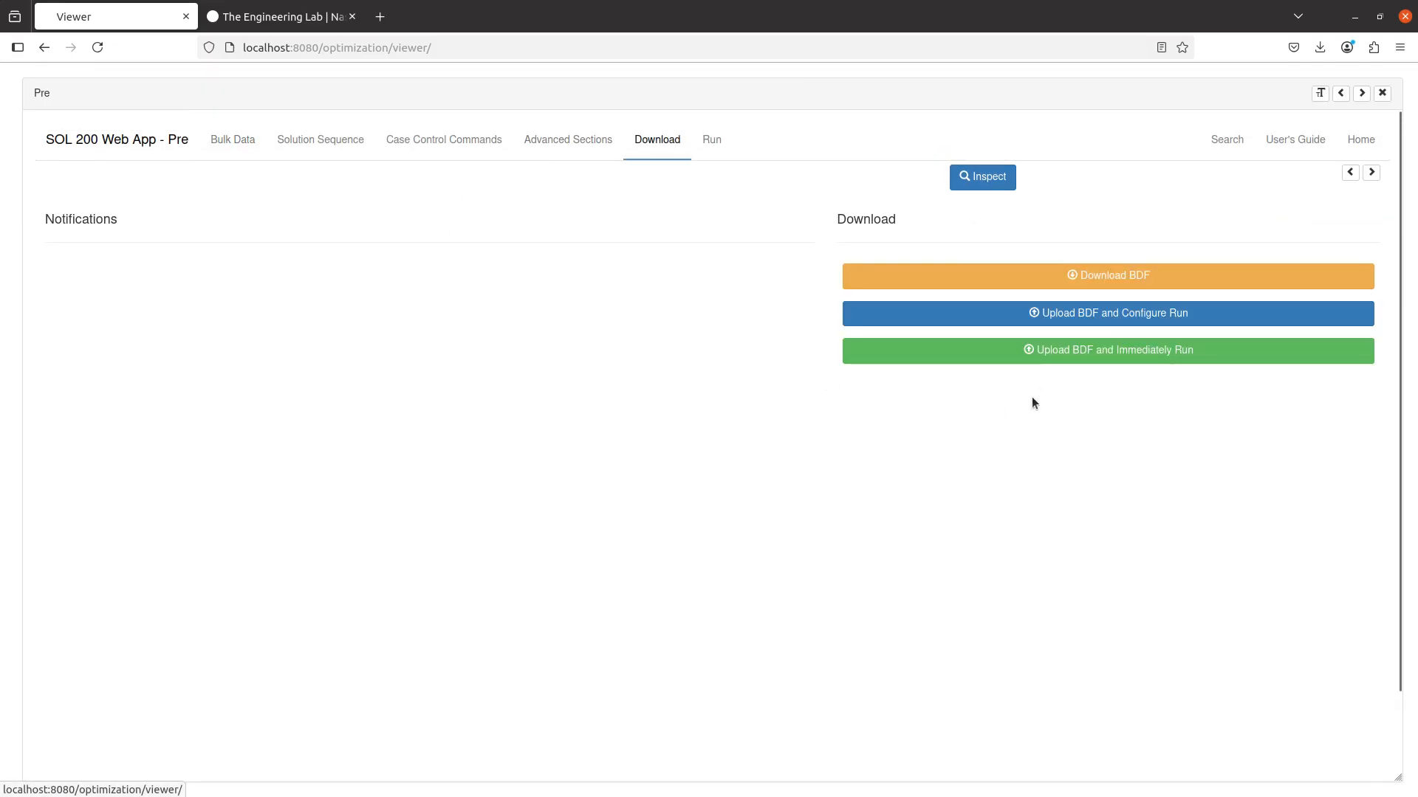
pyautogui.click(1043, 353)
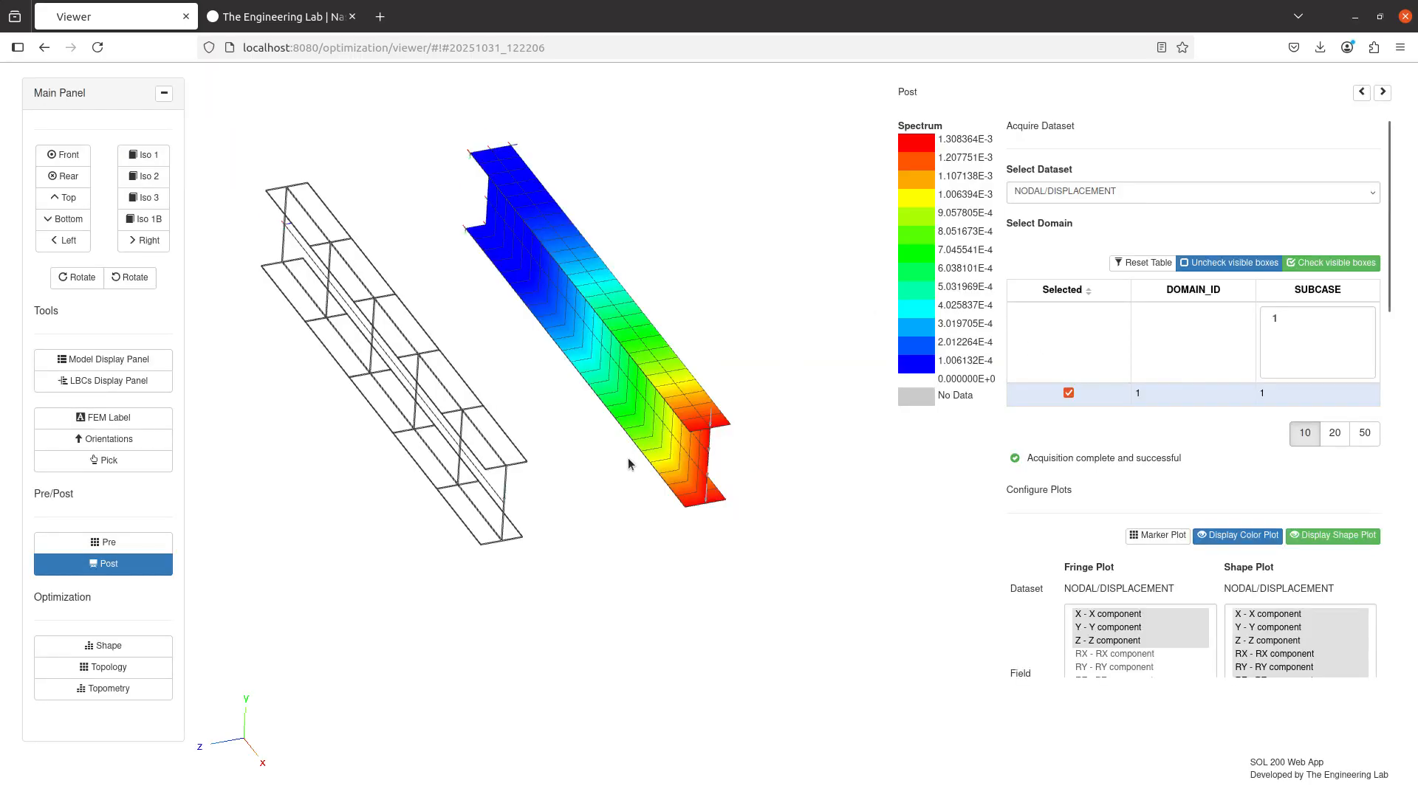
# Turn on the marker plot for the displacement results and label the maximum values 1 to 10 on the model
pyautogui.scroll(-3, 1037, 583)
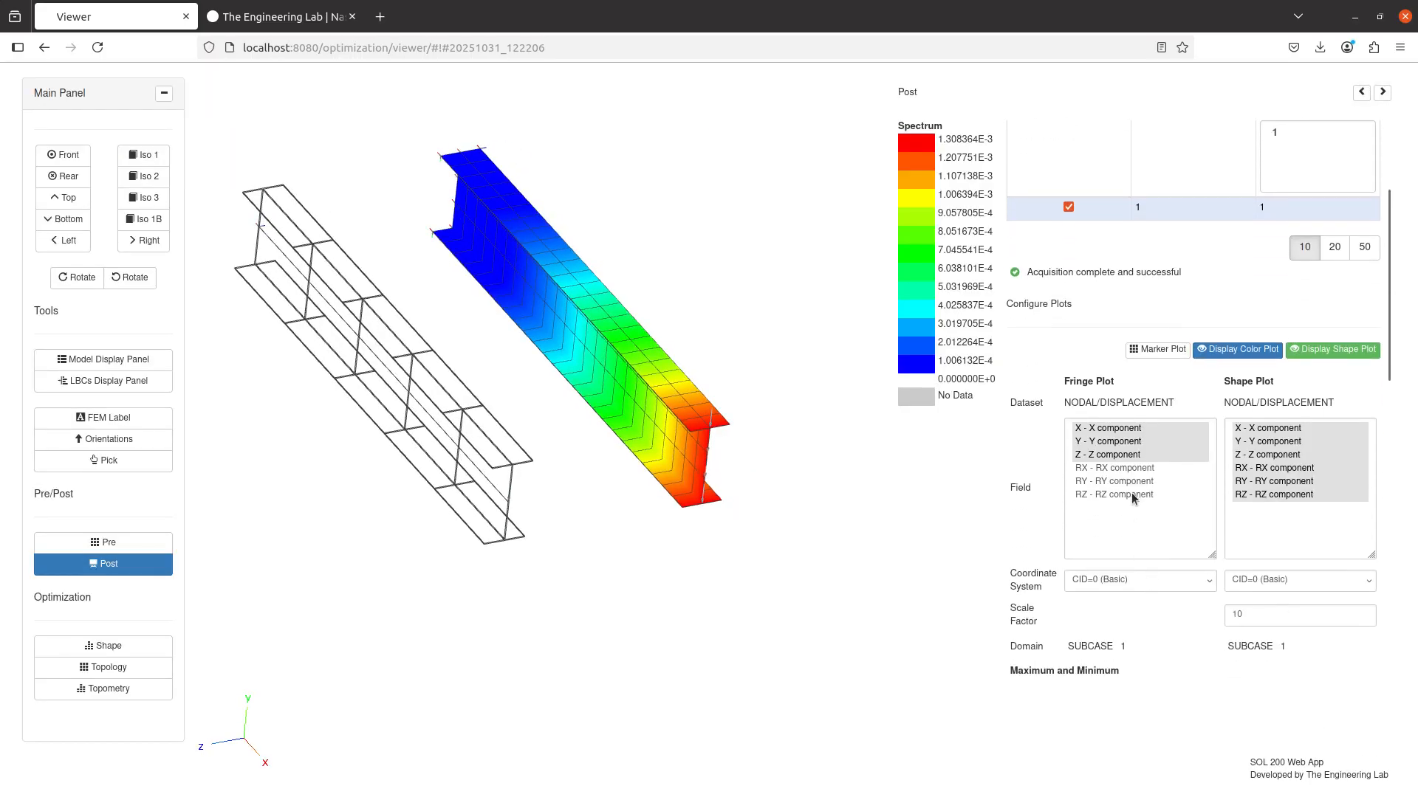
pyautogui.click(1152, 351)
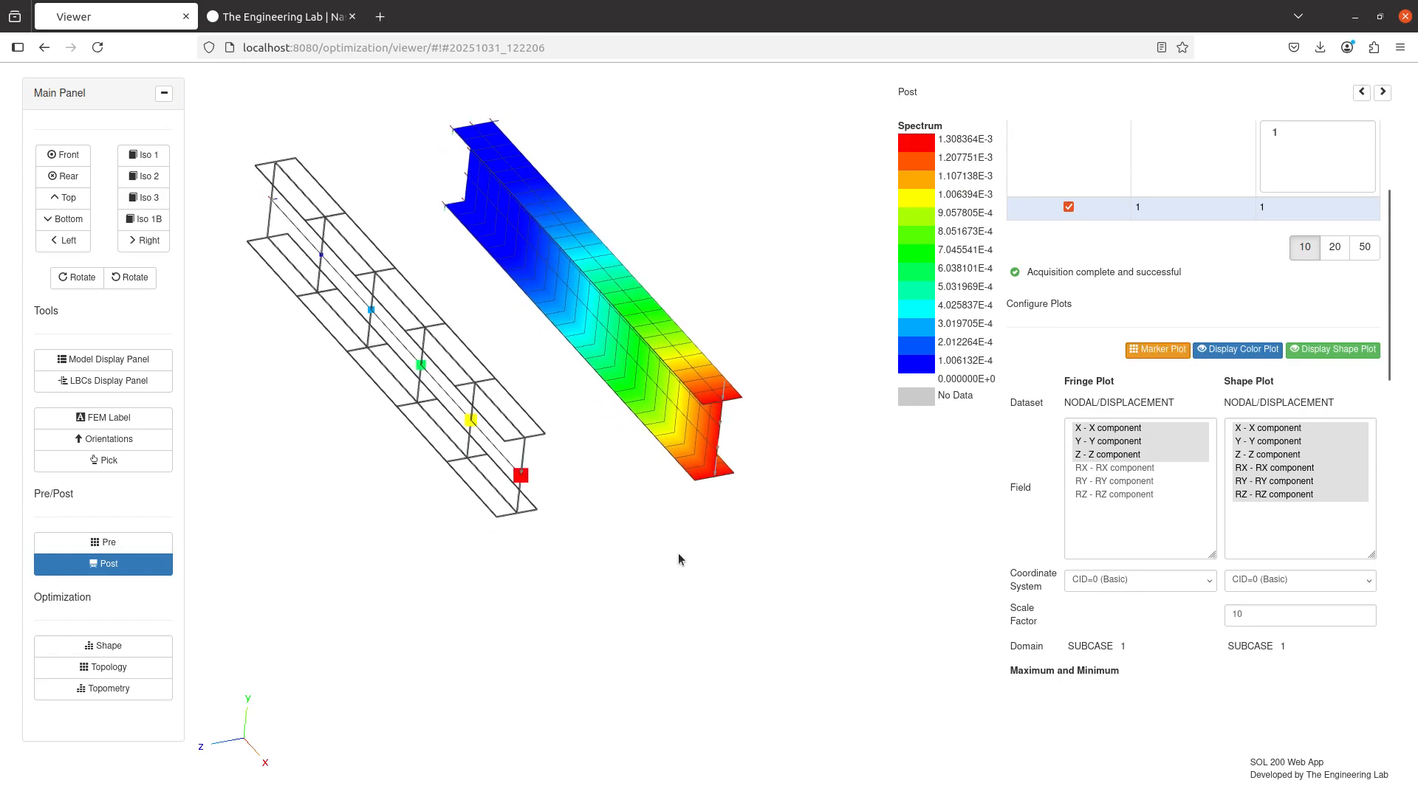
pyautogui.scroll(-4, 963, 458)
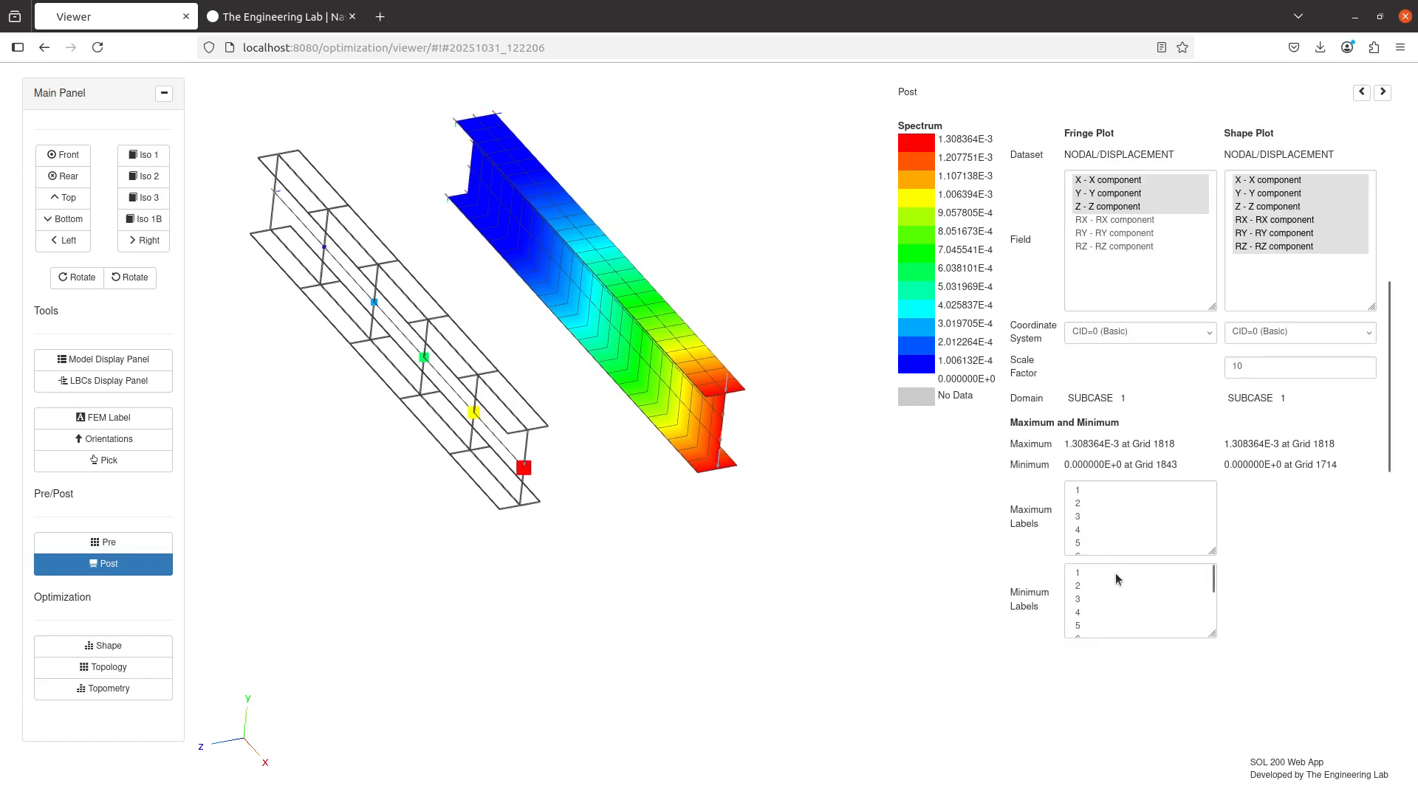
pyautogui.moveTo(1103, 491); pyautogui.dragTo(1101, 548)
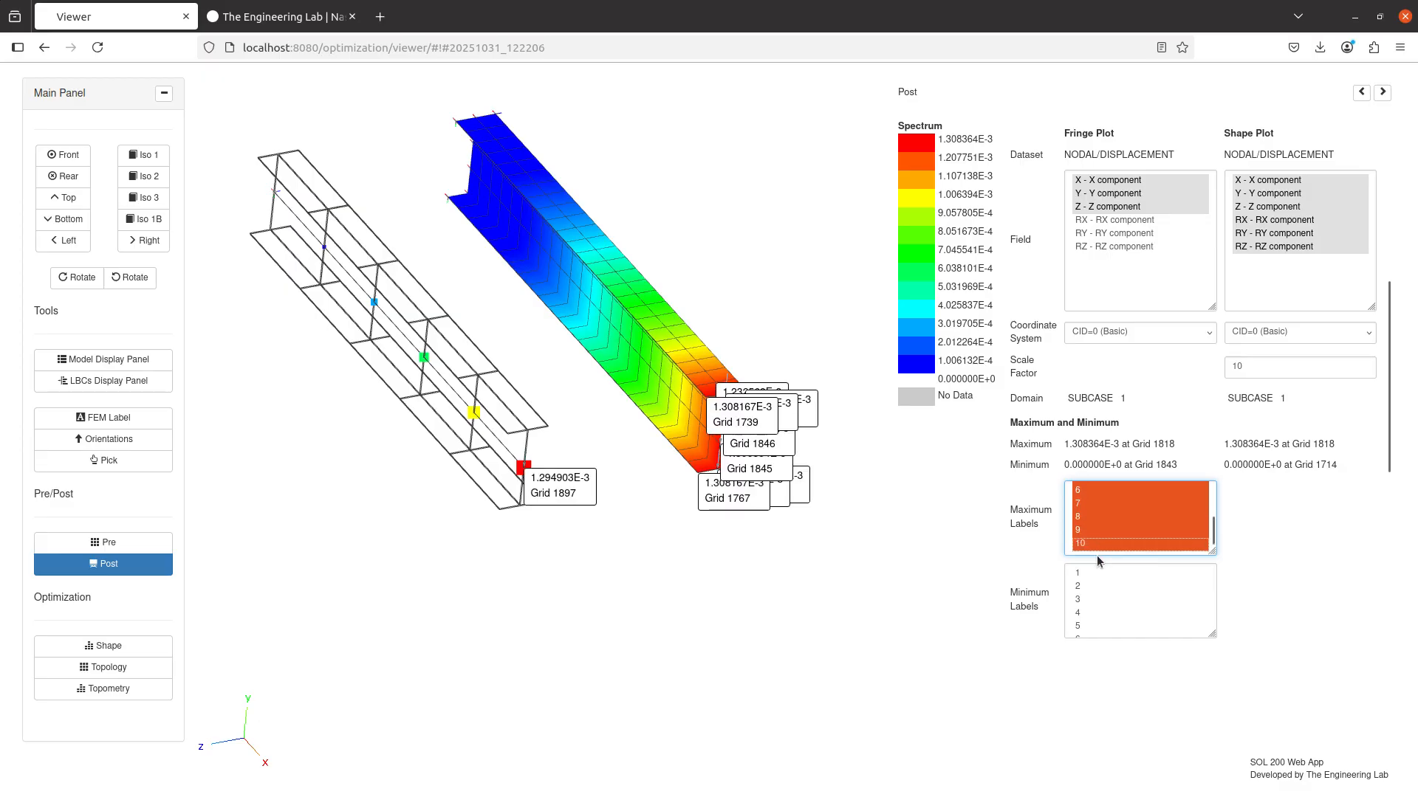
pyautogui.scroll(3, 623, 542)
pyautogui.moveTo(497, 545); pyautogui.dragTo(433, 508)
pyautogui.scroll(3, 590, 550)
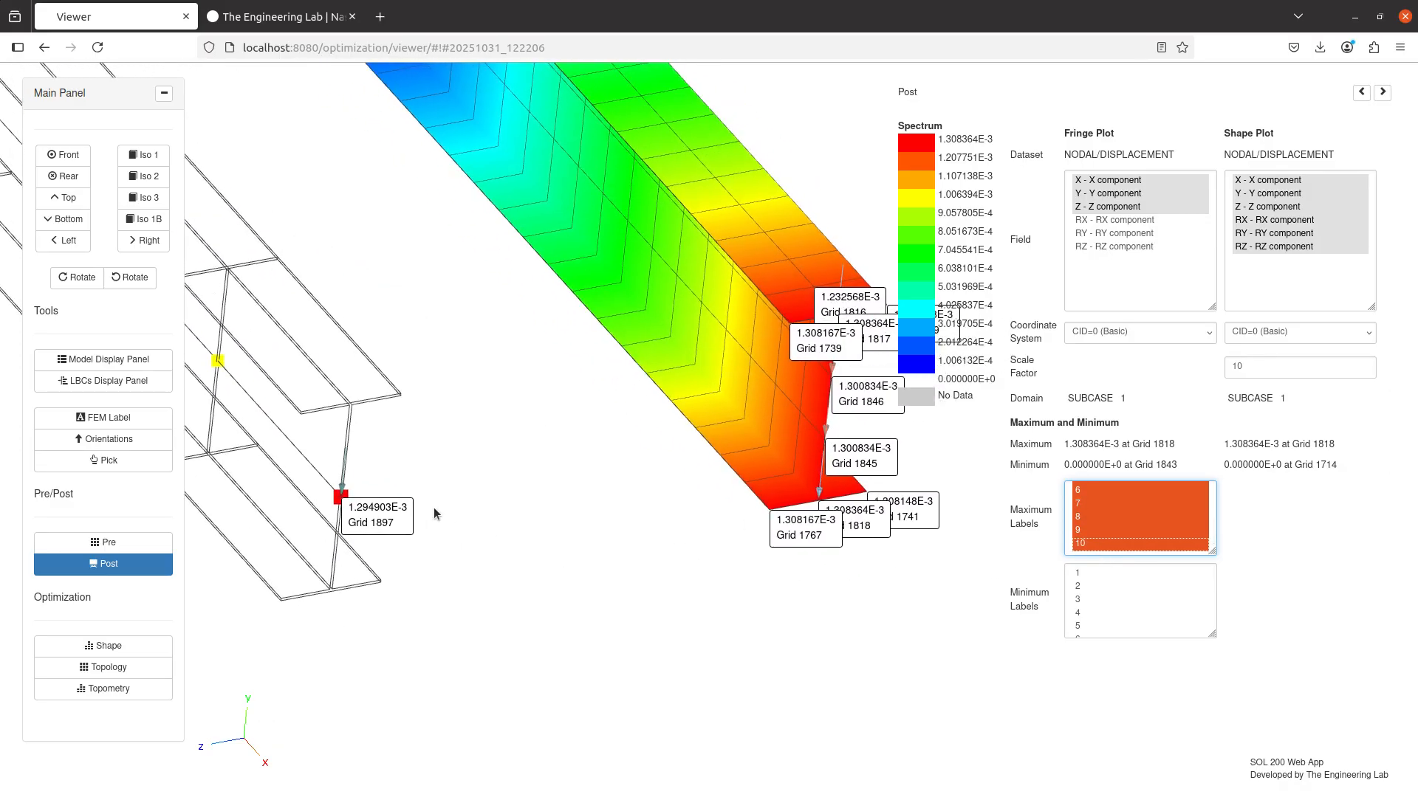
# Leave the results and display the elements, detail and detail wireframe of monitor points P106 and P116
pyautogui.click(148, 566)
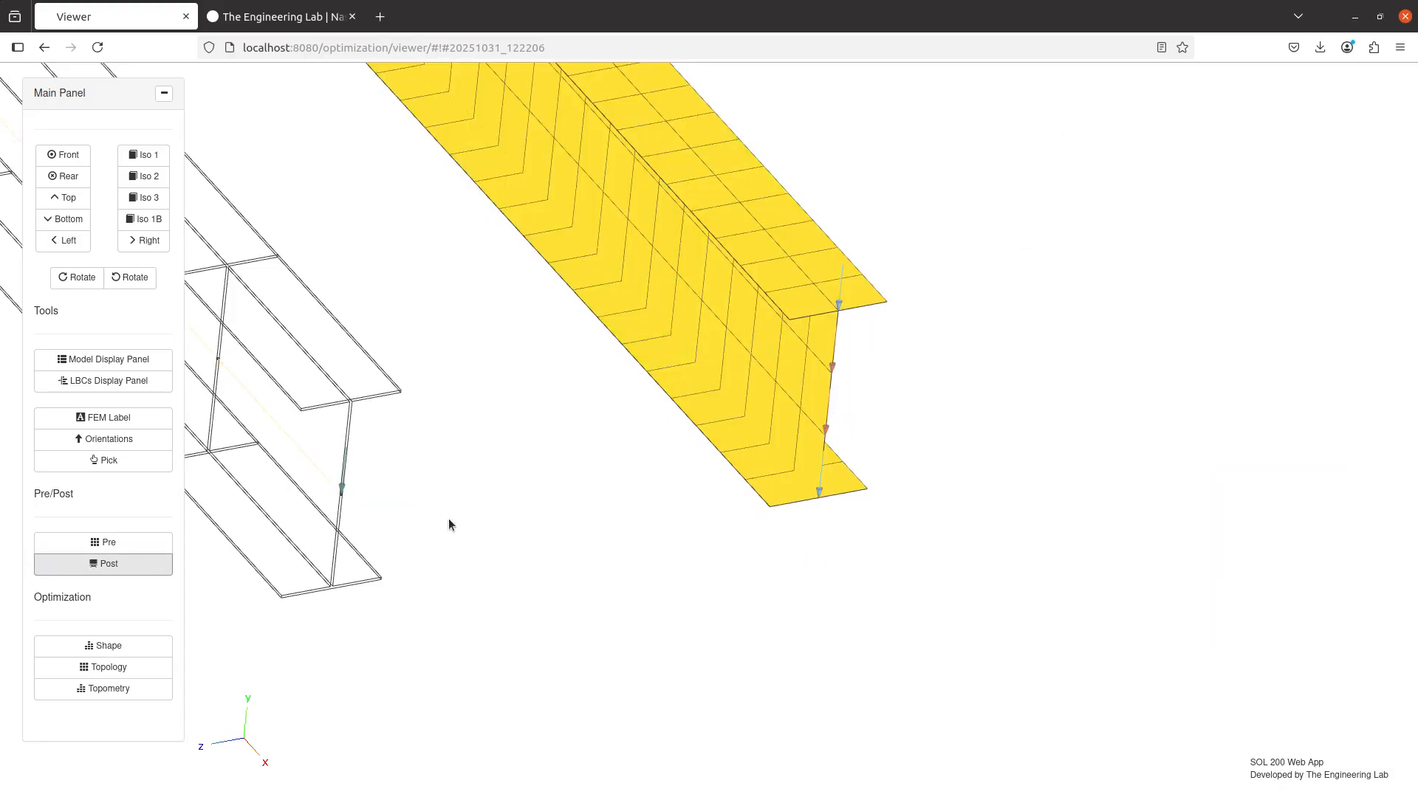
pyautogui.click(139, 362)
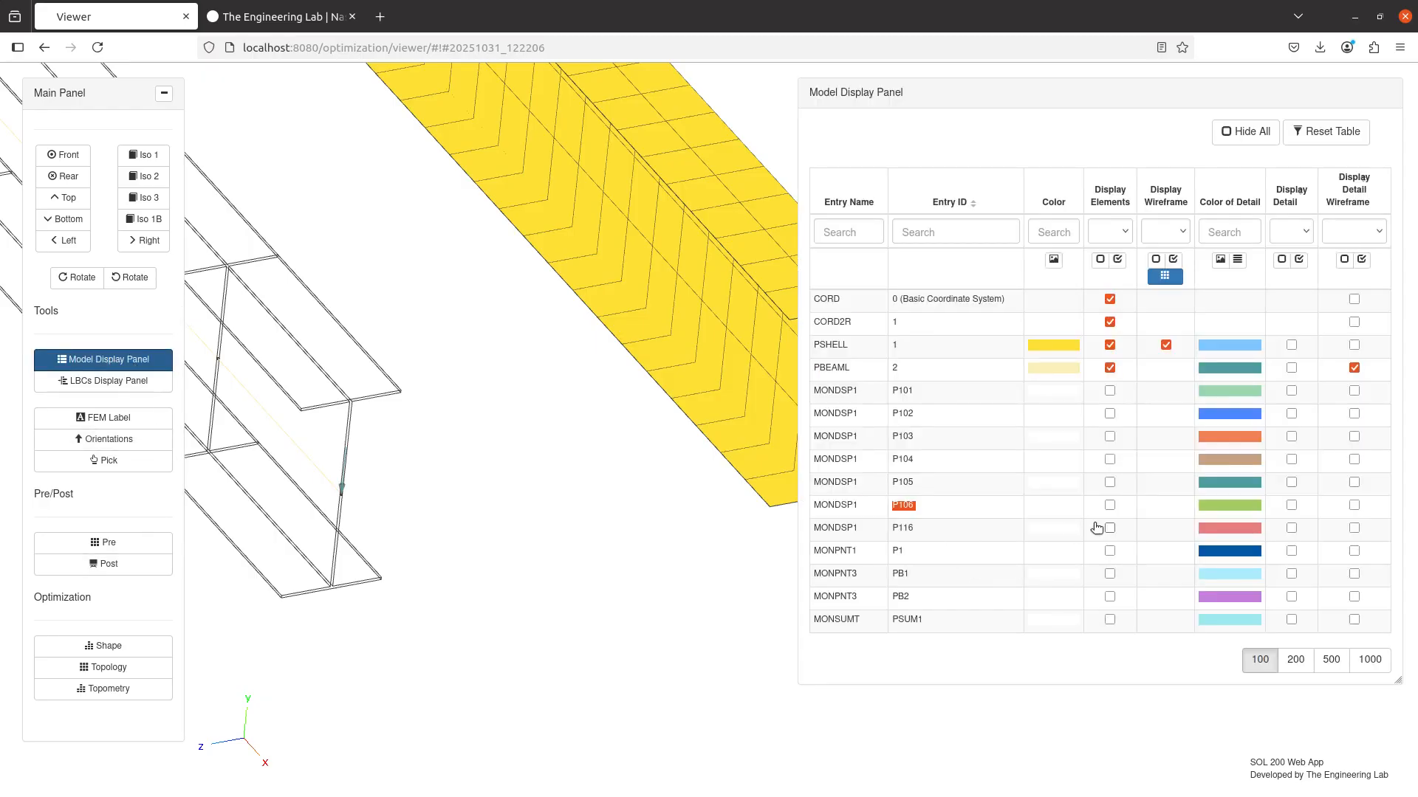
pyautogui.click(1109, 505)
pyautogui.click(1109, 528)
pyautogui.click(1292, 505)
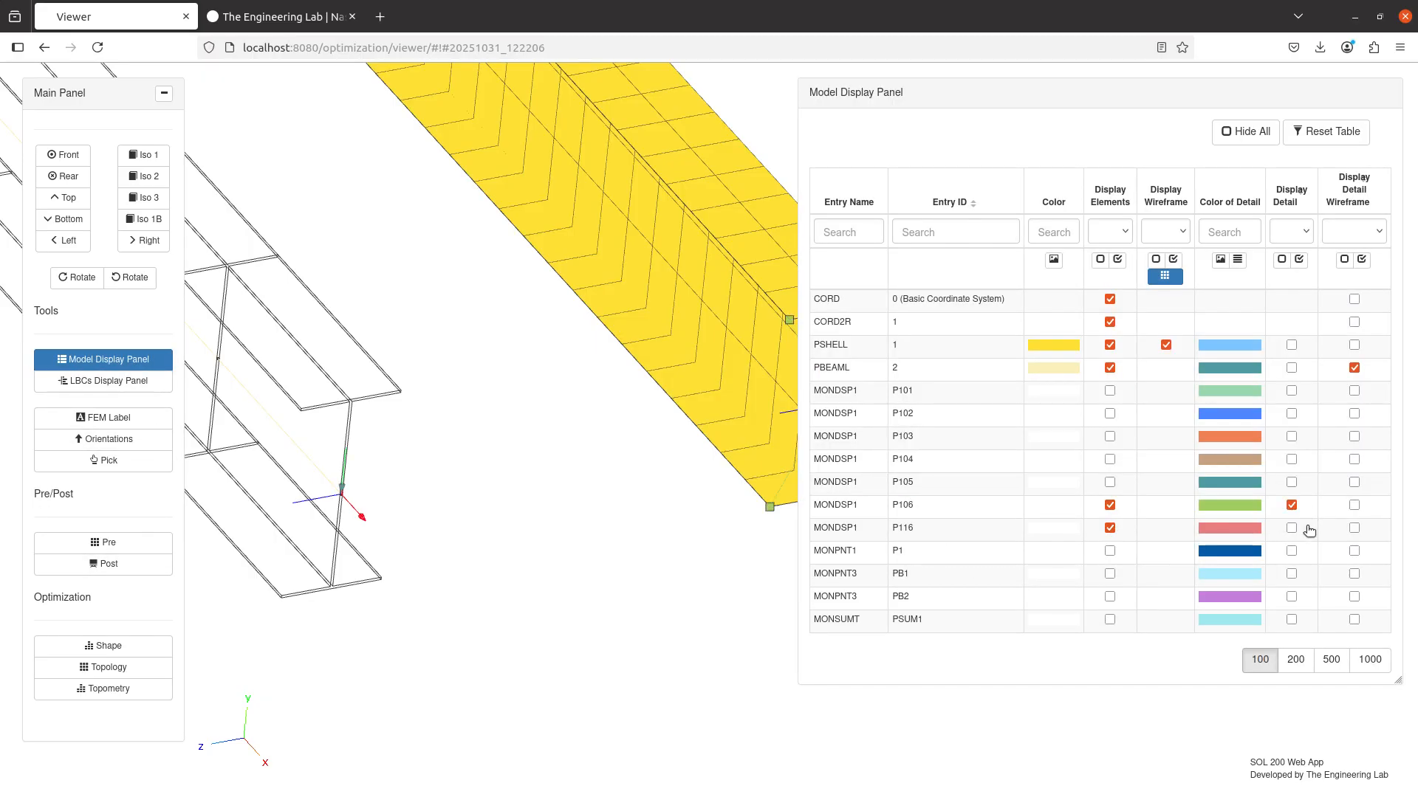
pyautogui.click(1292, 528)
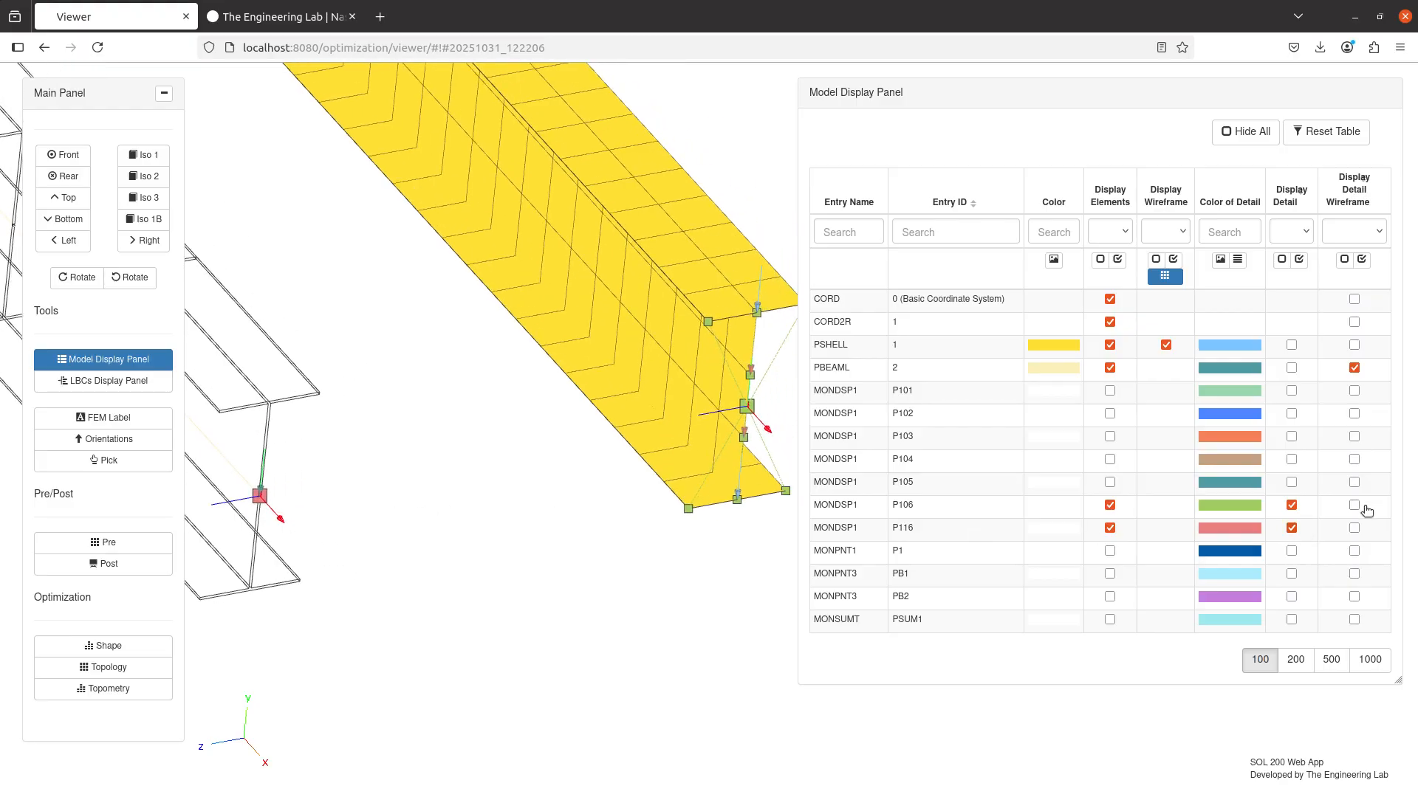
pyautogui.click(1354, 528)
pyautogui.click(1354, 505)
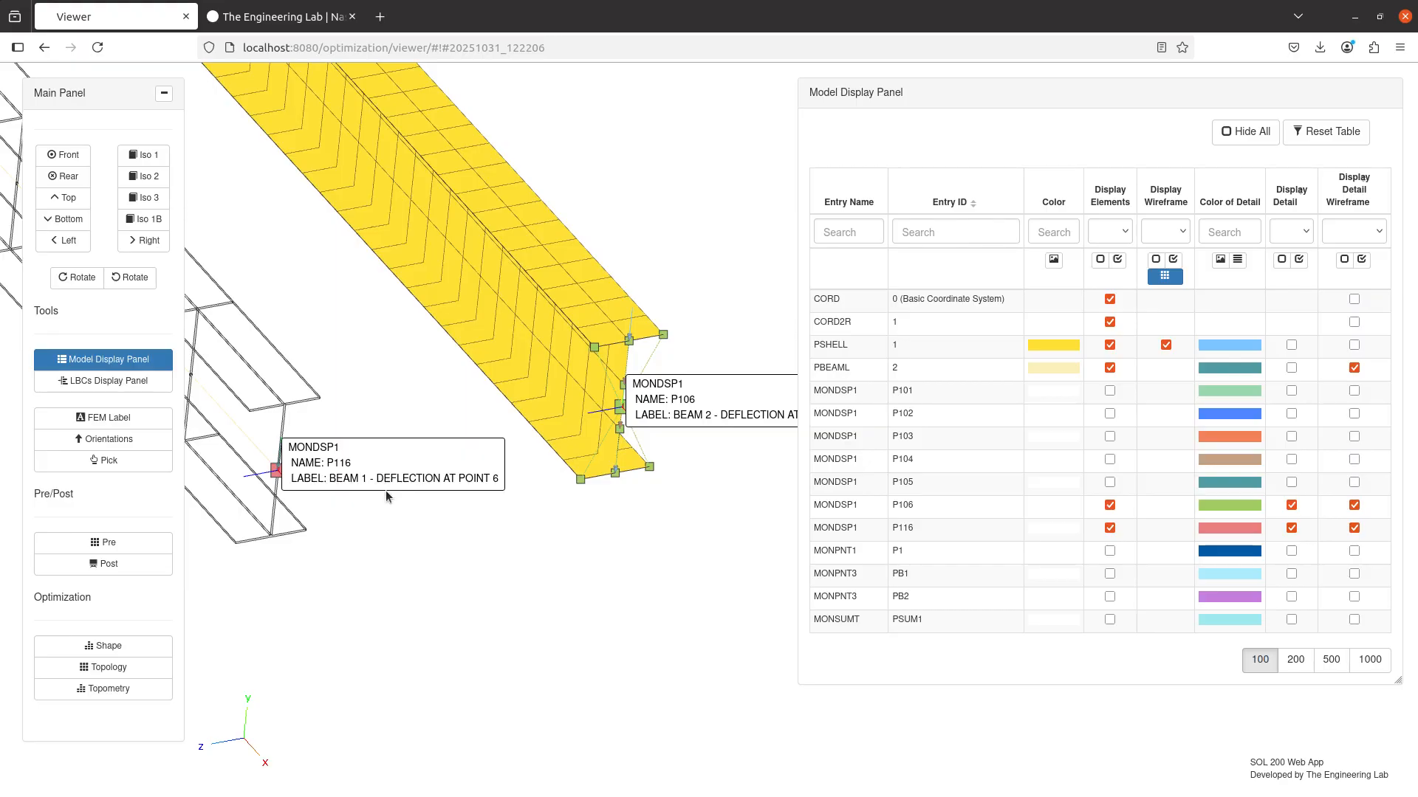
# Reopen the displacement results and restore maximum labels 1 to 10 on the combined X, Y and Z fringe plot
pyautogui.click(103, 563)
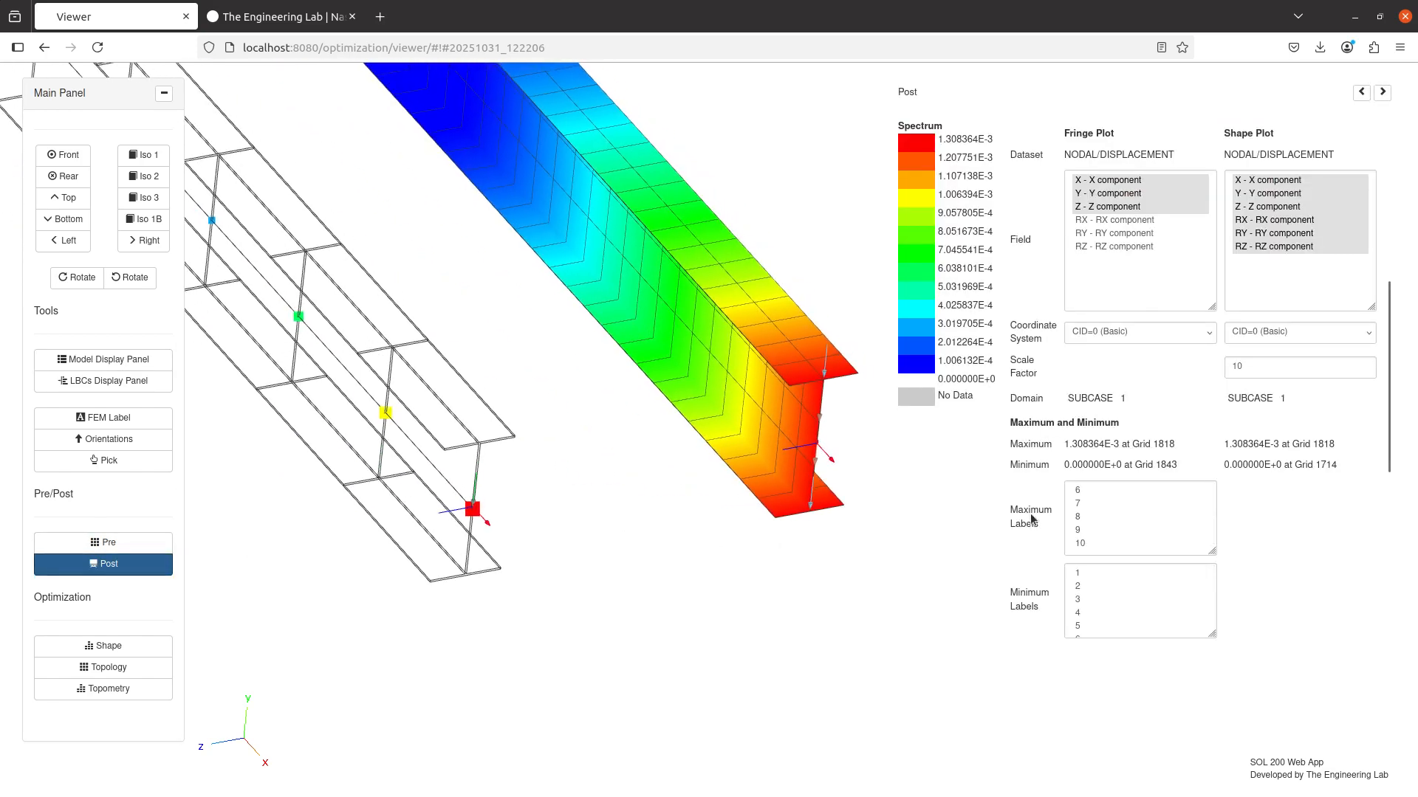
pyautogui.click(1084, 492)
pyautogui.moveTo(624, 531); pyautogui.dragTo(701, 520)
pyautogui.click(1153, 459)
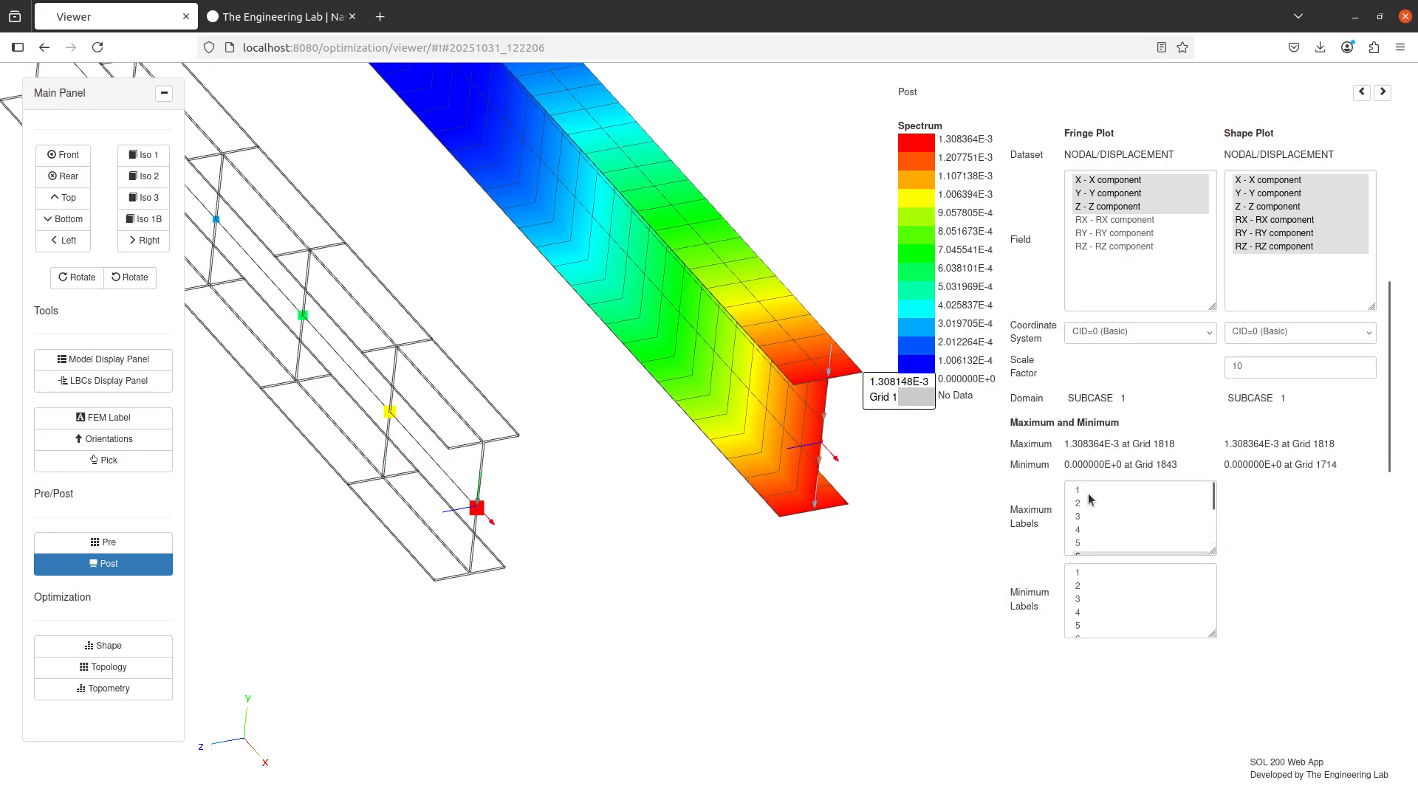
pyautogui.moveTo(1087, 494); pyautogui.dragTo(1088, 555)
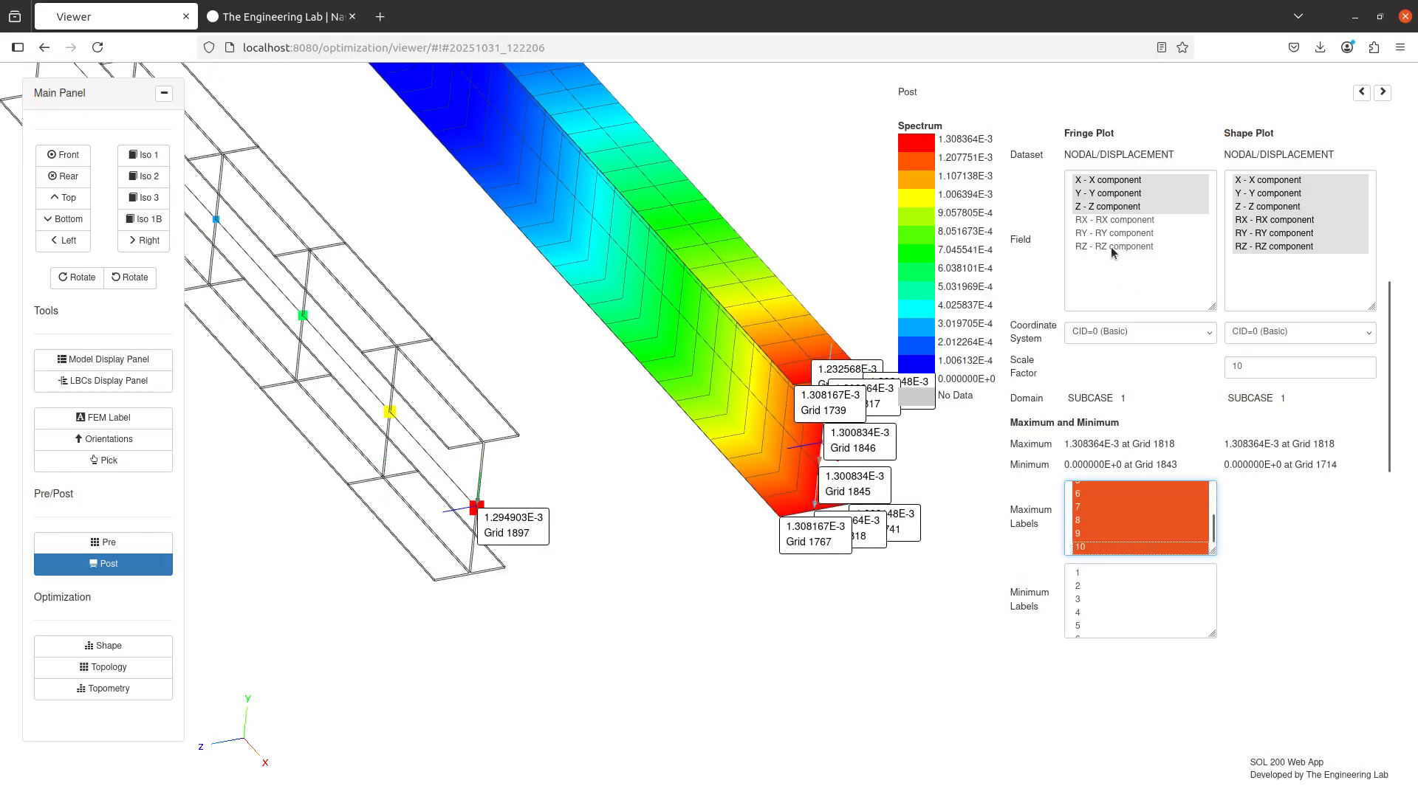
# Limit the displacement fringe plot to the Y component and show its maximum labels 1 to 10
pyautogui.click(1110, 193)
pyautogui.moveTo(1111, 493); pyautogui.dragTo(1110, 568)
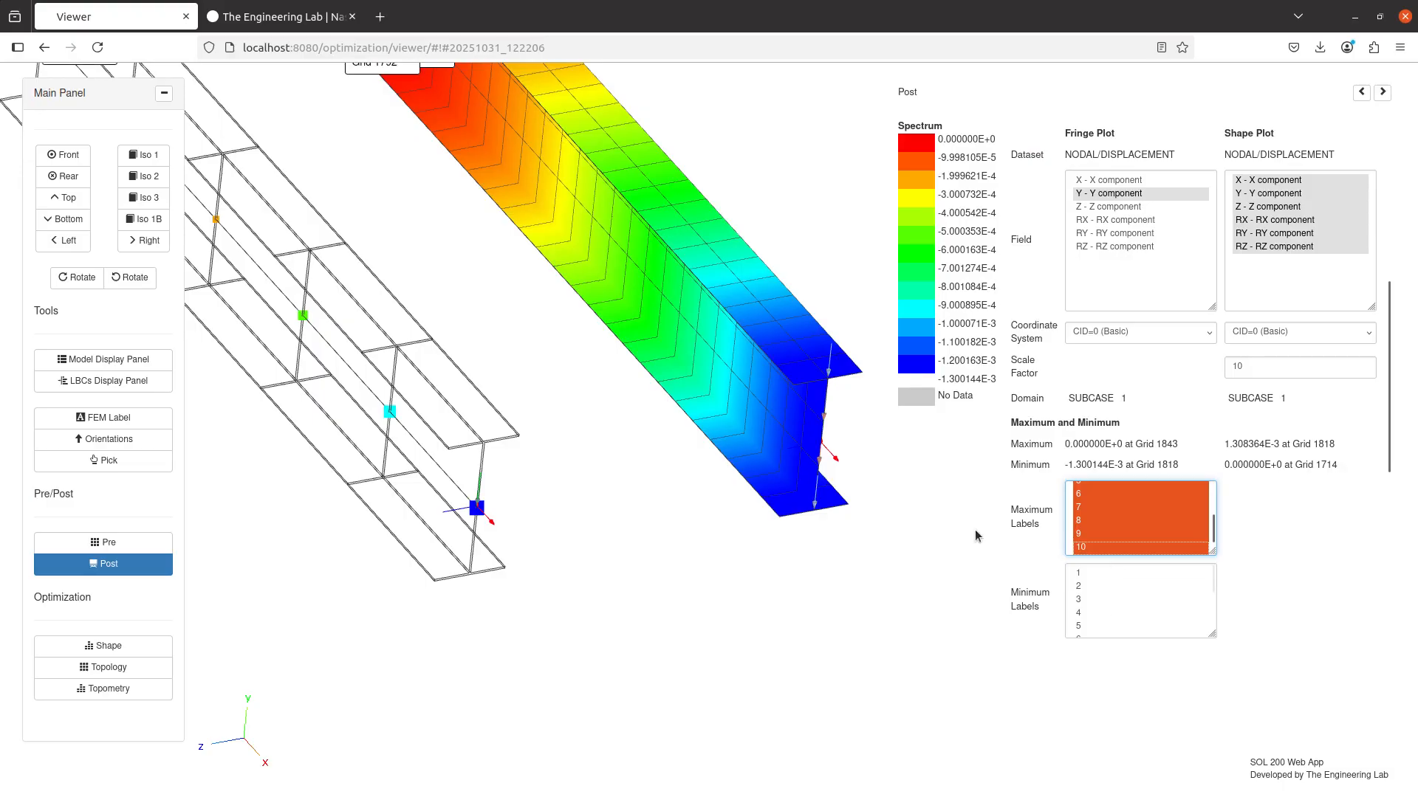
pyautogui.moveTo(533, 488); pyautogui.dragTo(543, 566)
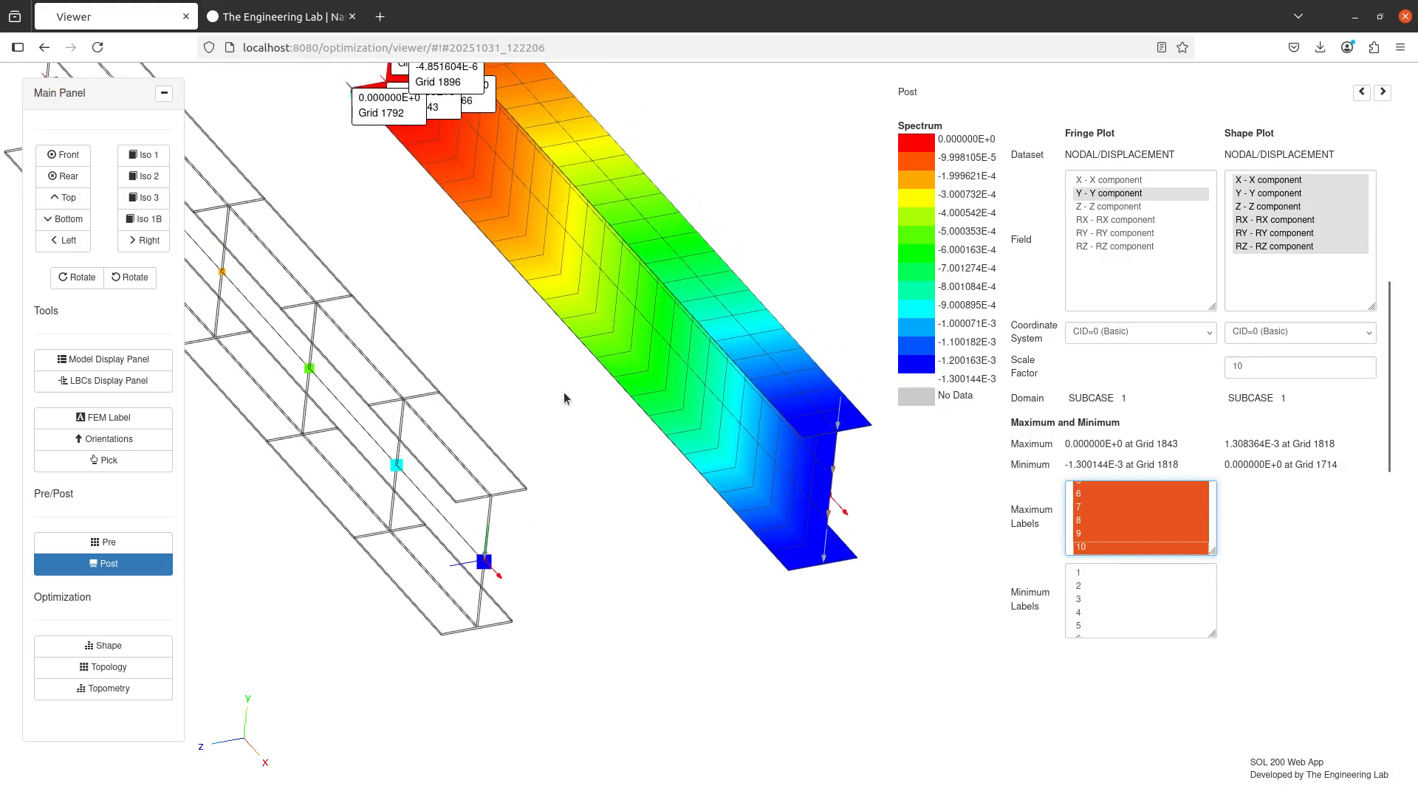
pyautogui.scroll(-3, 564, 392)
pyautogui.scroll(3, 1059, 338)
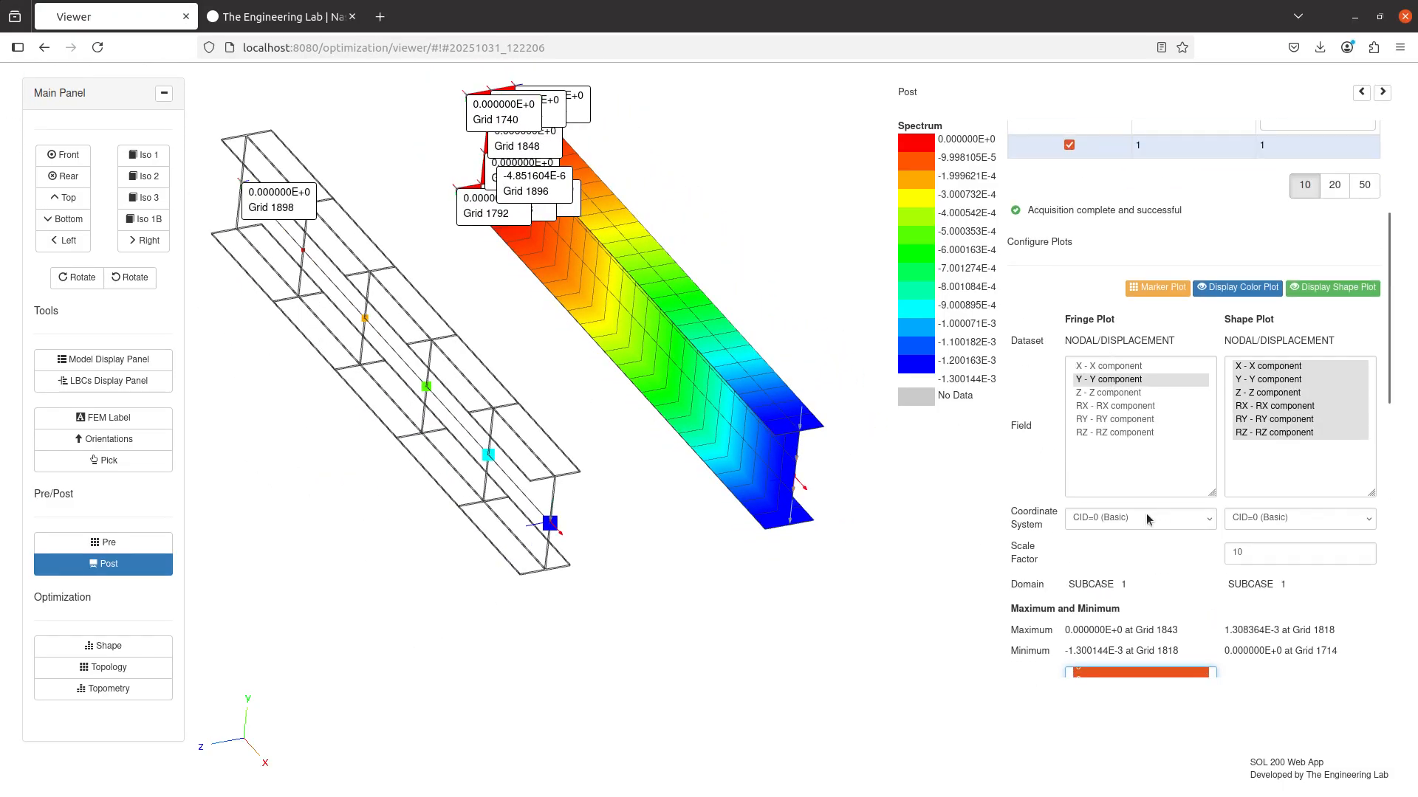
# Clear the maximum labels and show minimum labels 1 to 10 for the Y displacement fringe plot
pyautogui.scroll(-5, 1149, 517)
pyautogui.click(1101, 322)
pyautogui.keyDown('ctrl'); pyautogui.click(1094, 326); pyautogui.keyUp('ctrl')
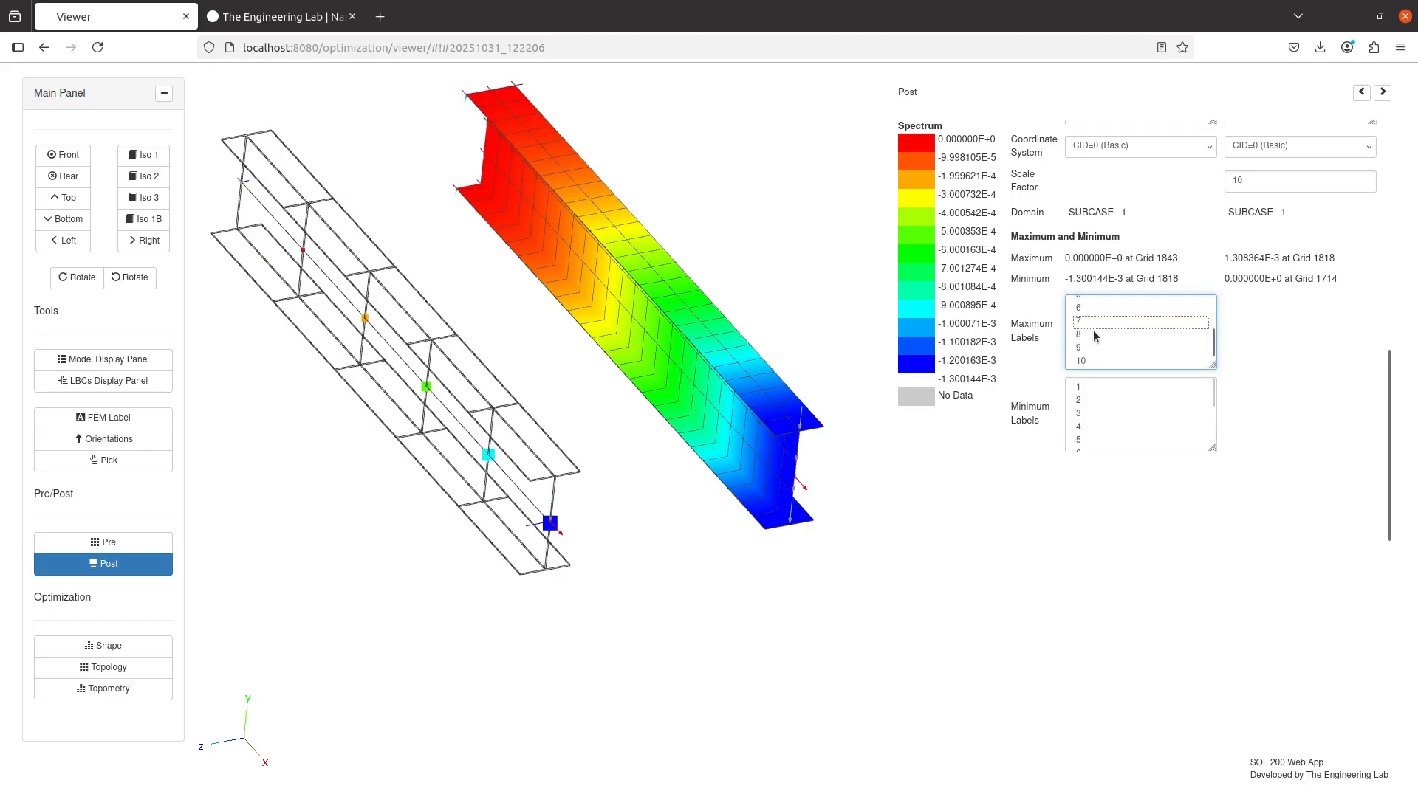
pyautogui.moveTo(1081, 388); pyautogui.dragTo(1085, 466)
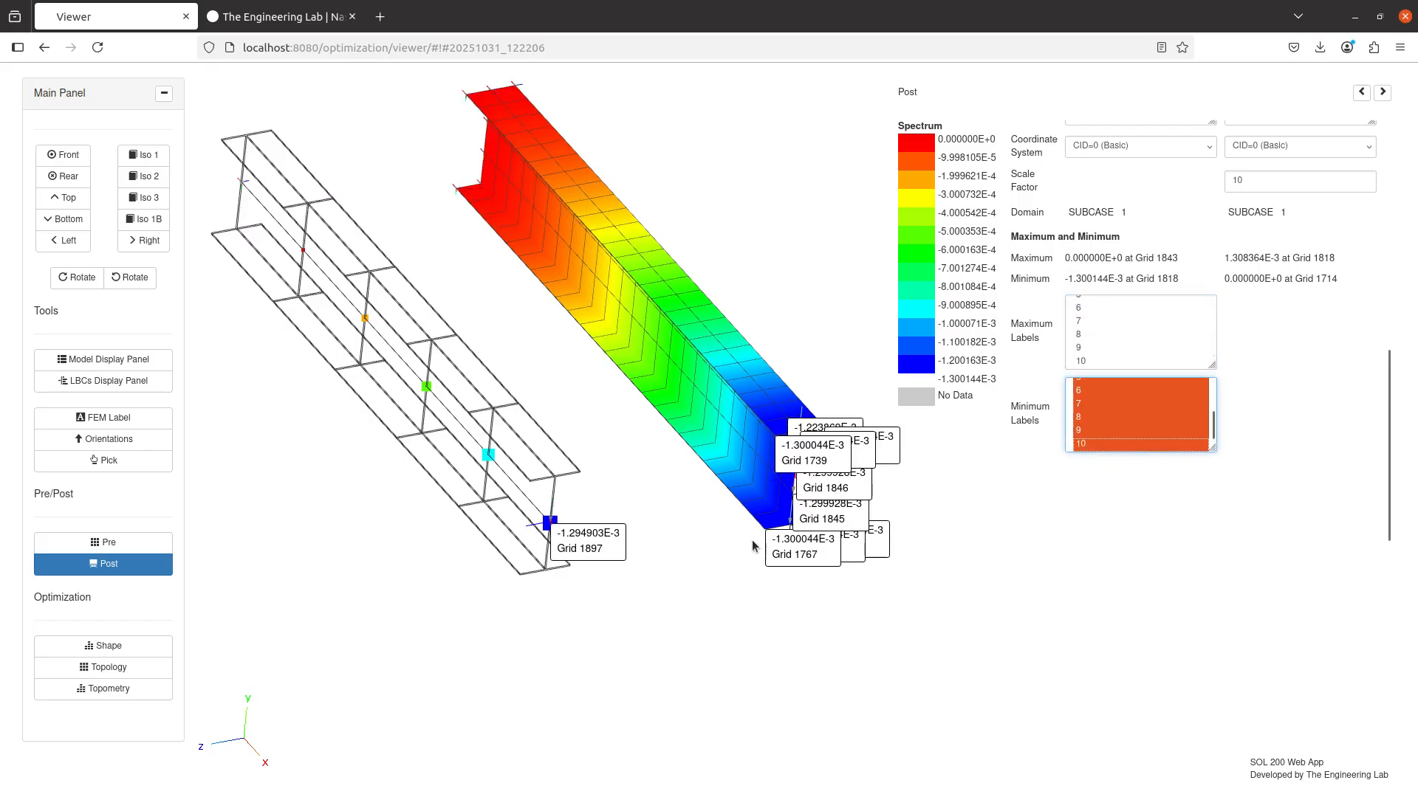
# Switch to Notepad++ and clear all the text from the new 1 document
pyautogui.scroll(5, 564, 490)
pyautogui.scroll(3, 460, 472)
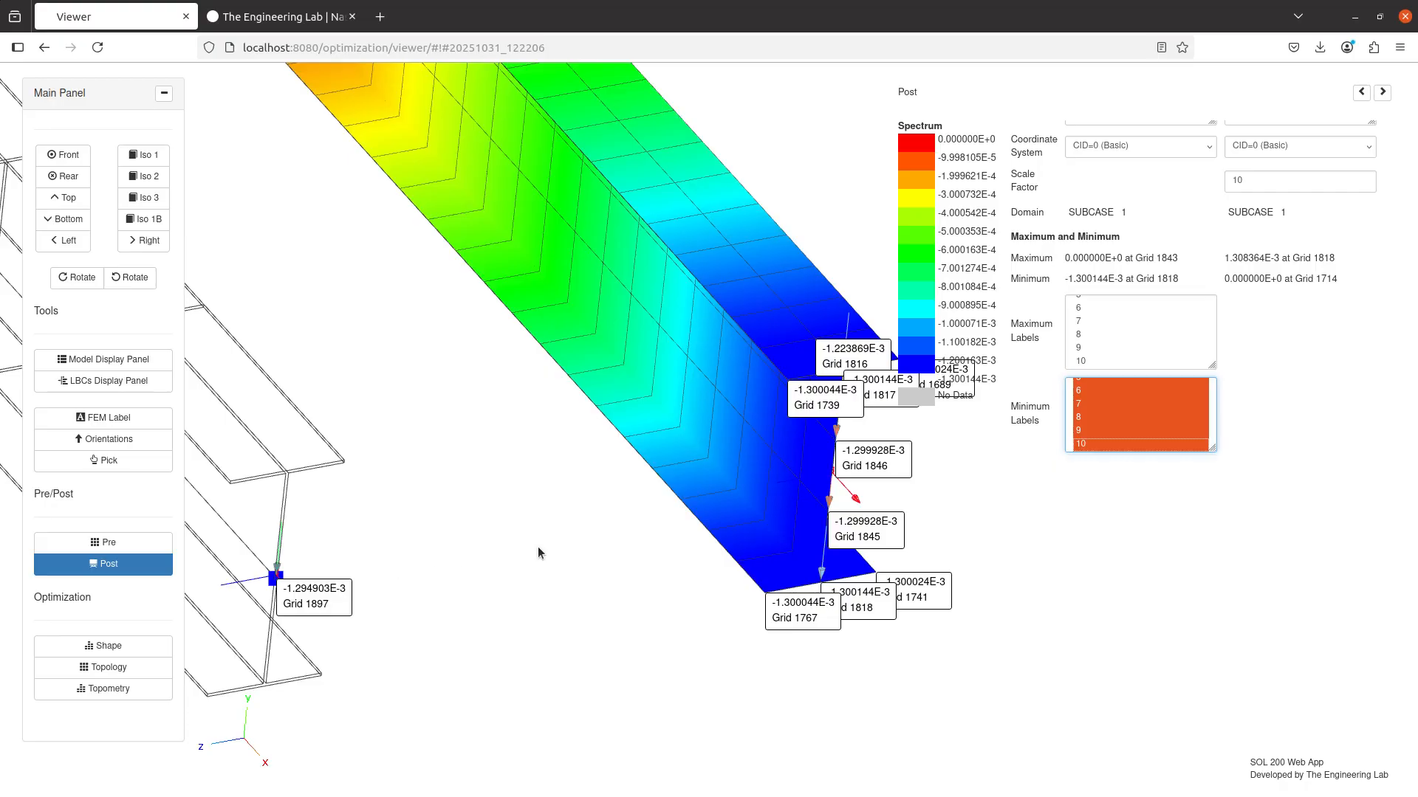
pyautogui.hotkey('alt', 'Tab')
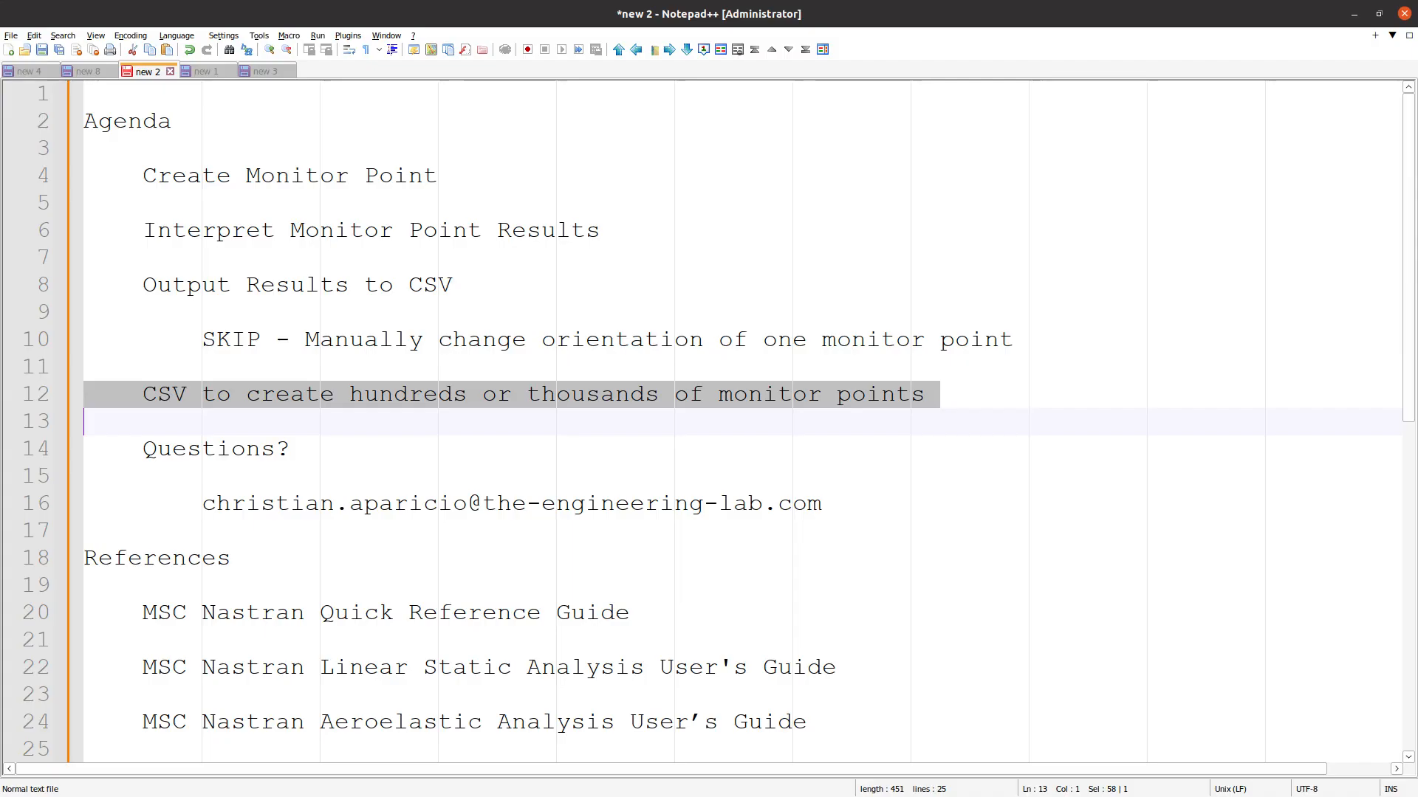
pyautogui.click(203, 72)
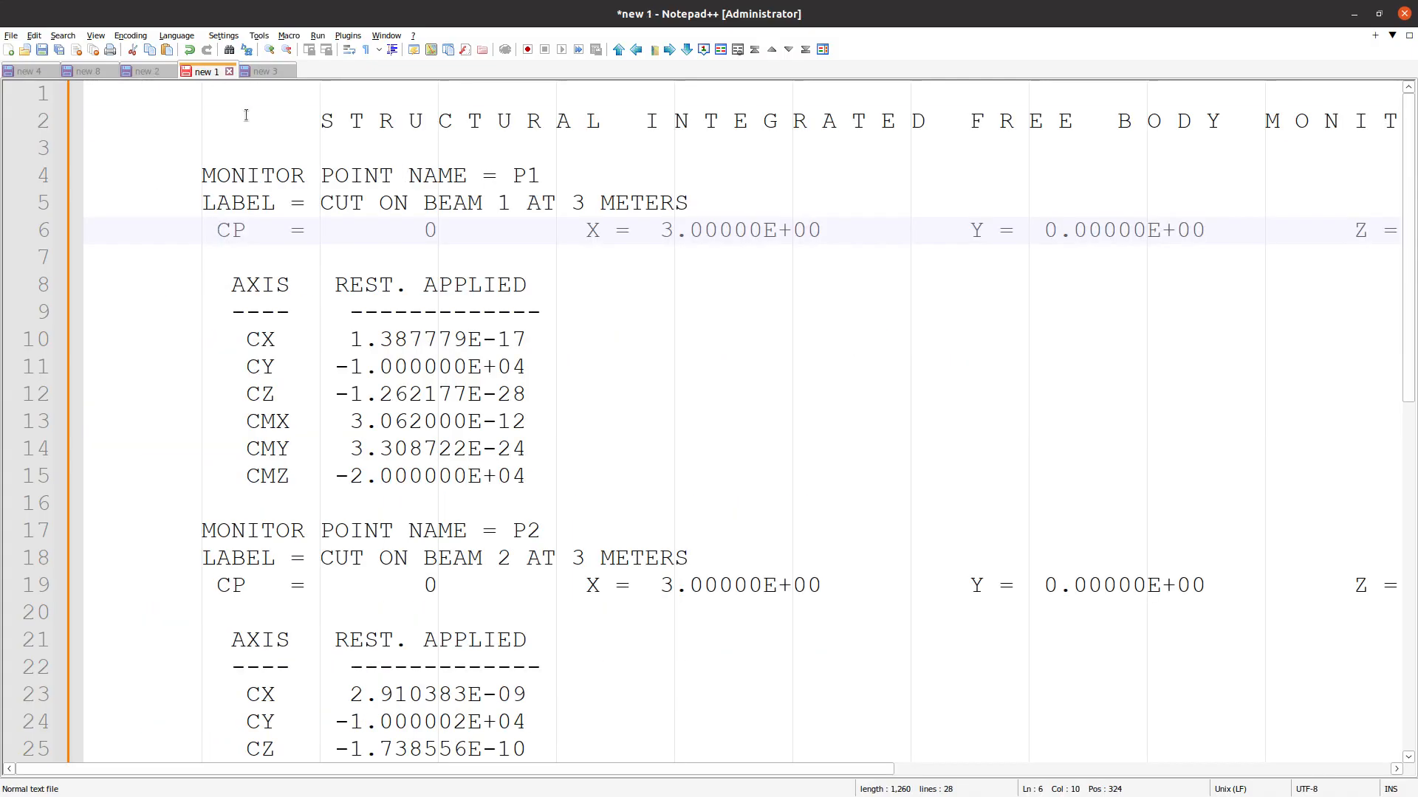
pyautogui.hotkey('ctrl', 'a')
pyautogui.press('Delete')
pyautogui.click(244, 76)
pyautogui.hotkey('ctrl', 'a')
pyautogui.press('Delete')
pyautogui.click(235, 74)
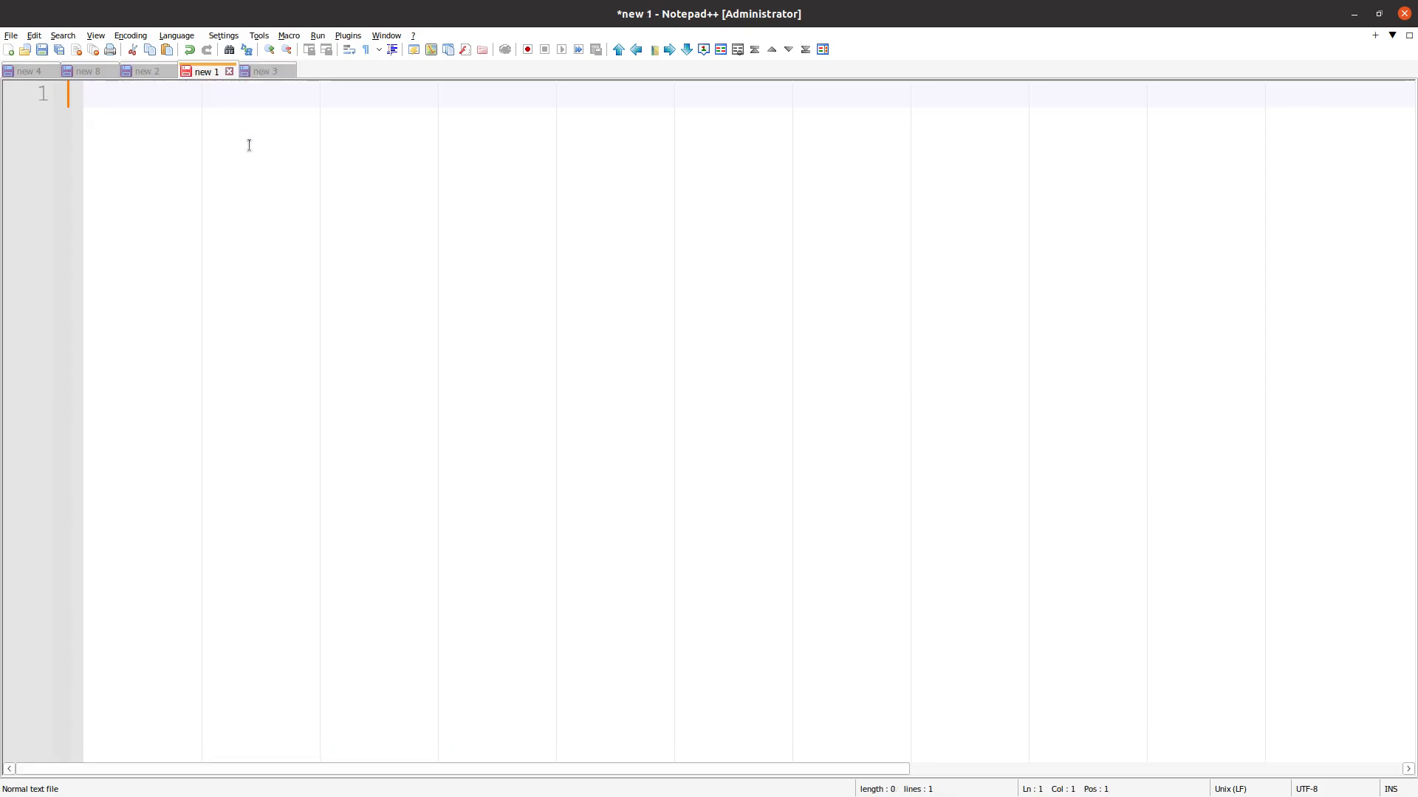
# Write the note "-1.3E-3 meters is the tip deflection" on the first line and start a new line
pyautogui.write('-1.3E-3')
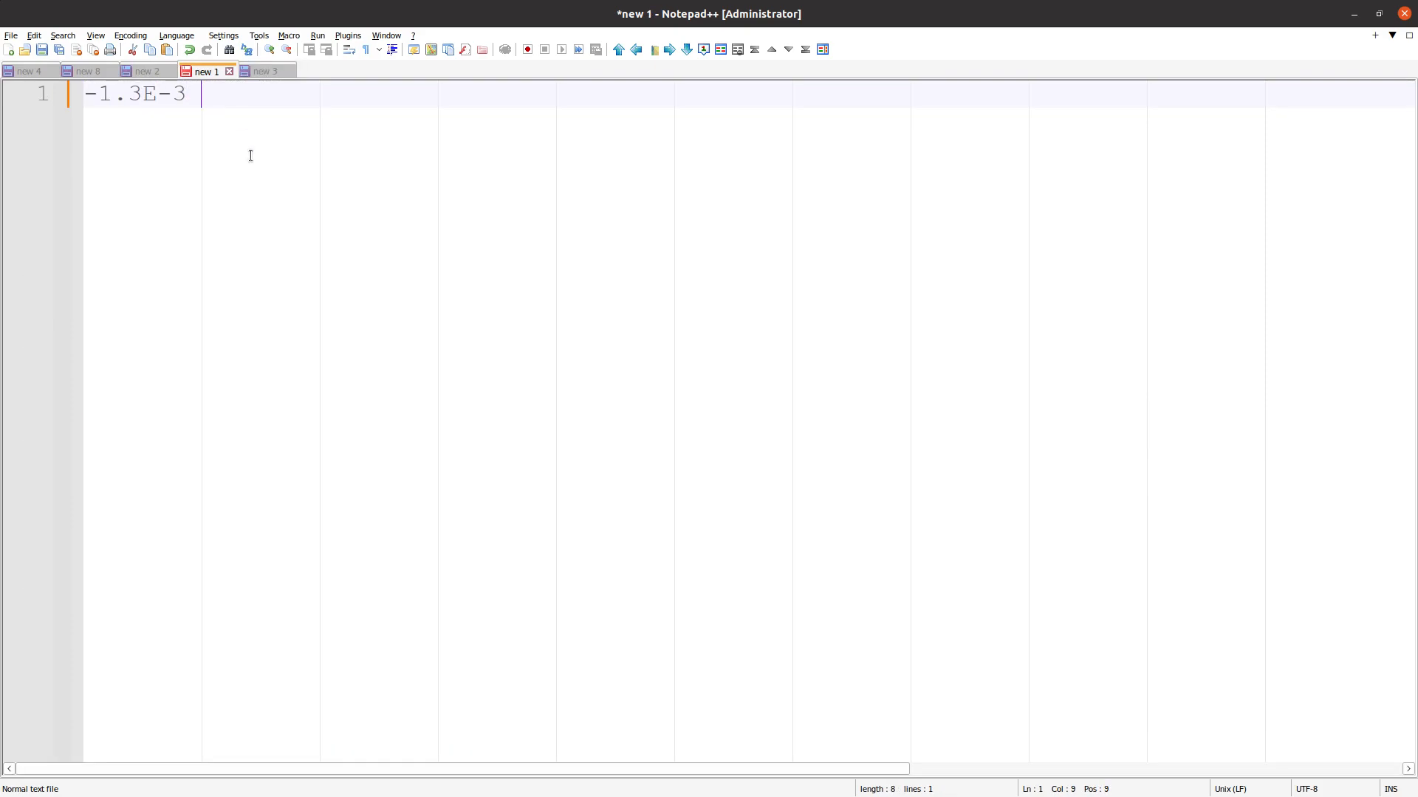
pyautogui.write(' meters')
pyautogui.press('Return')
pyautogui.press('Left')
pyautogui.write('is the tip def')
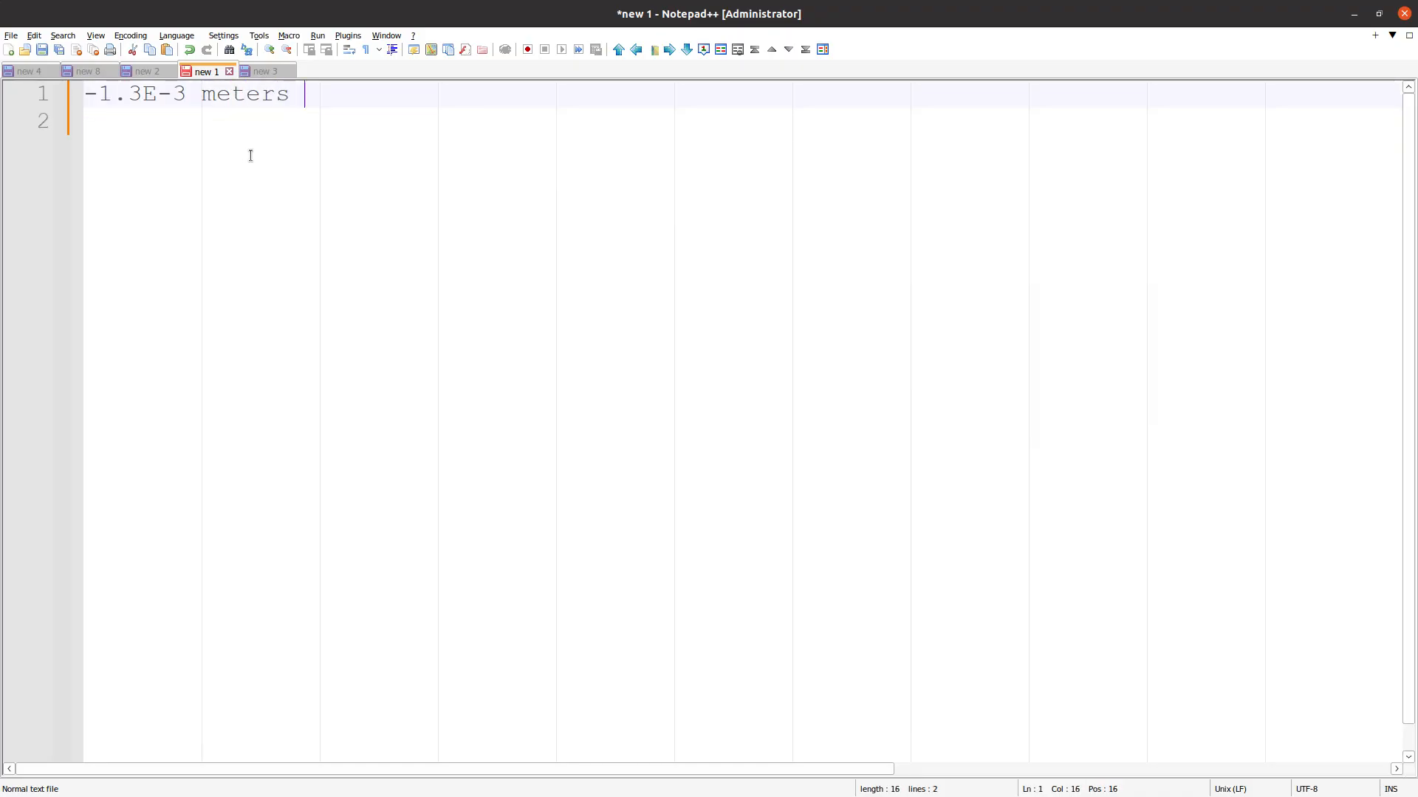
pyautogui.write('lection')
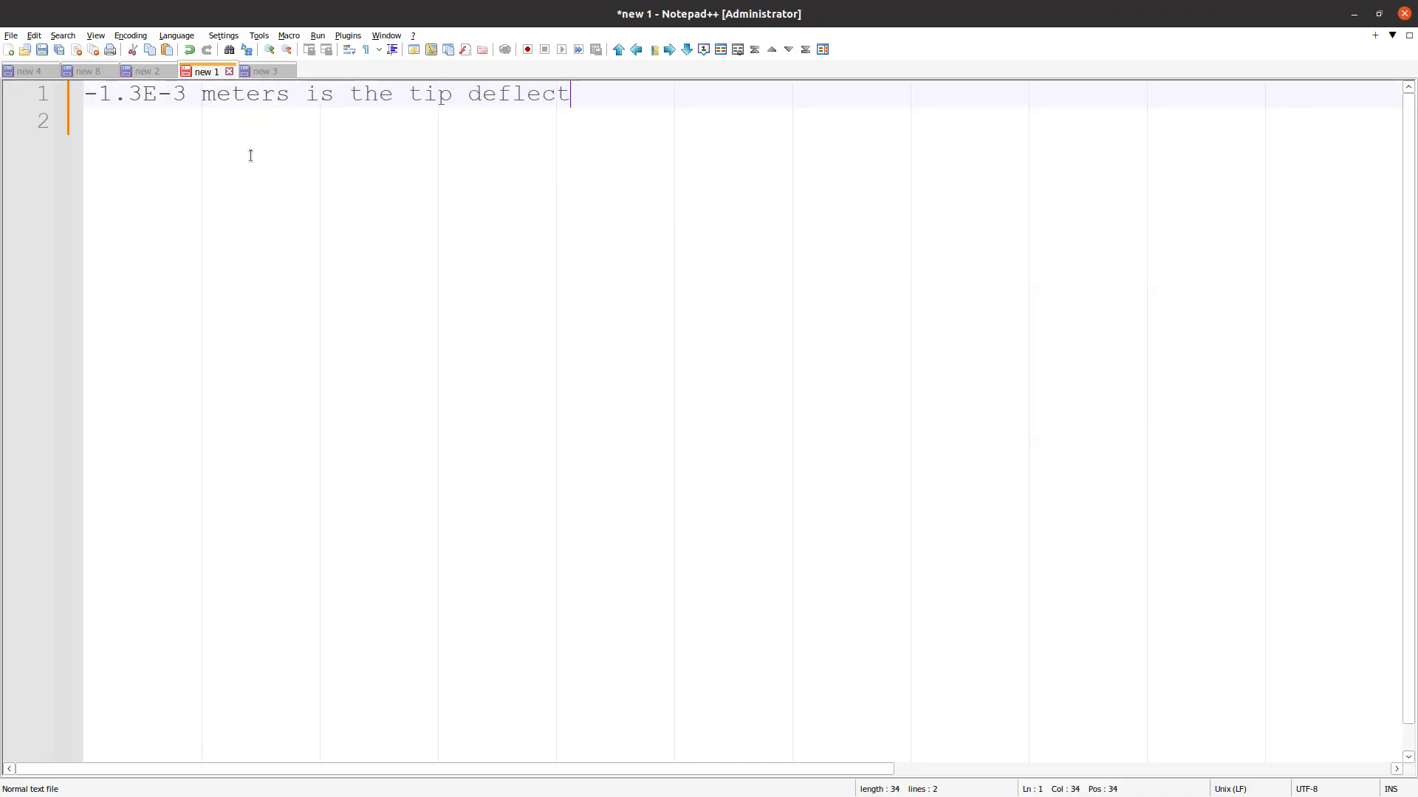
pyautogui.press('Return')
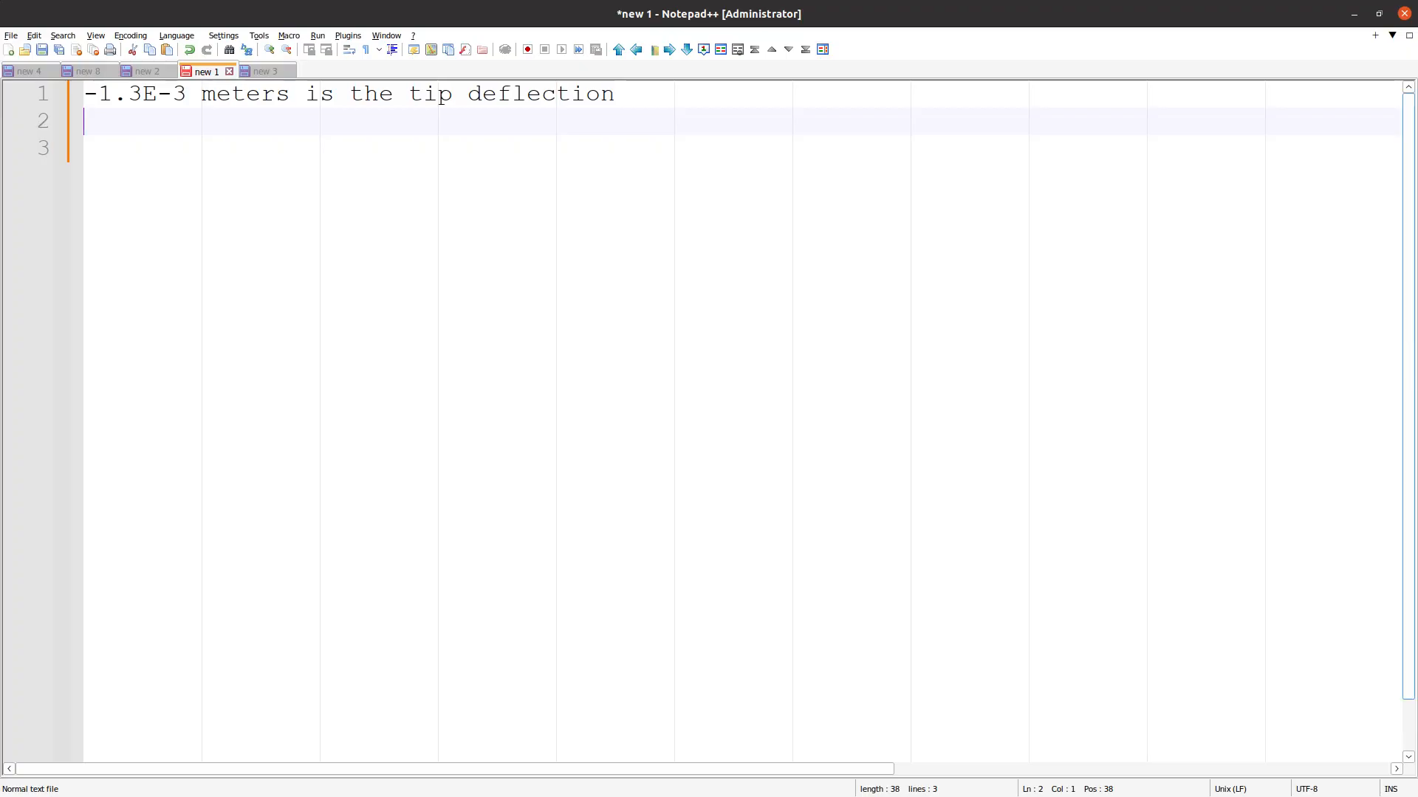
# Switch to the MSC Nastran Quick Reference Guide and compare the standard and alternate formats of the MONSUM entry
pyautogui.hotkey('alt', 'Tab')
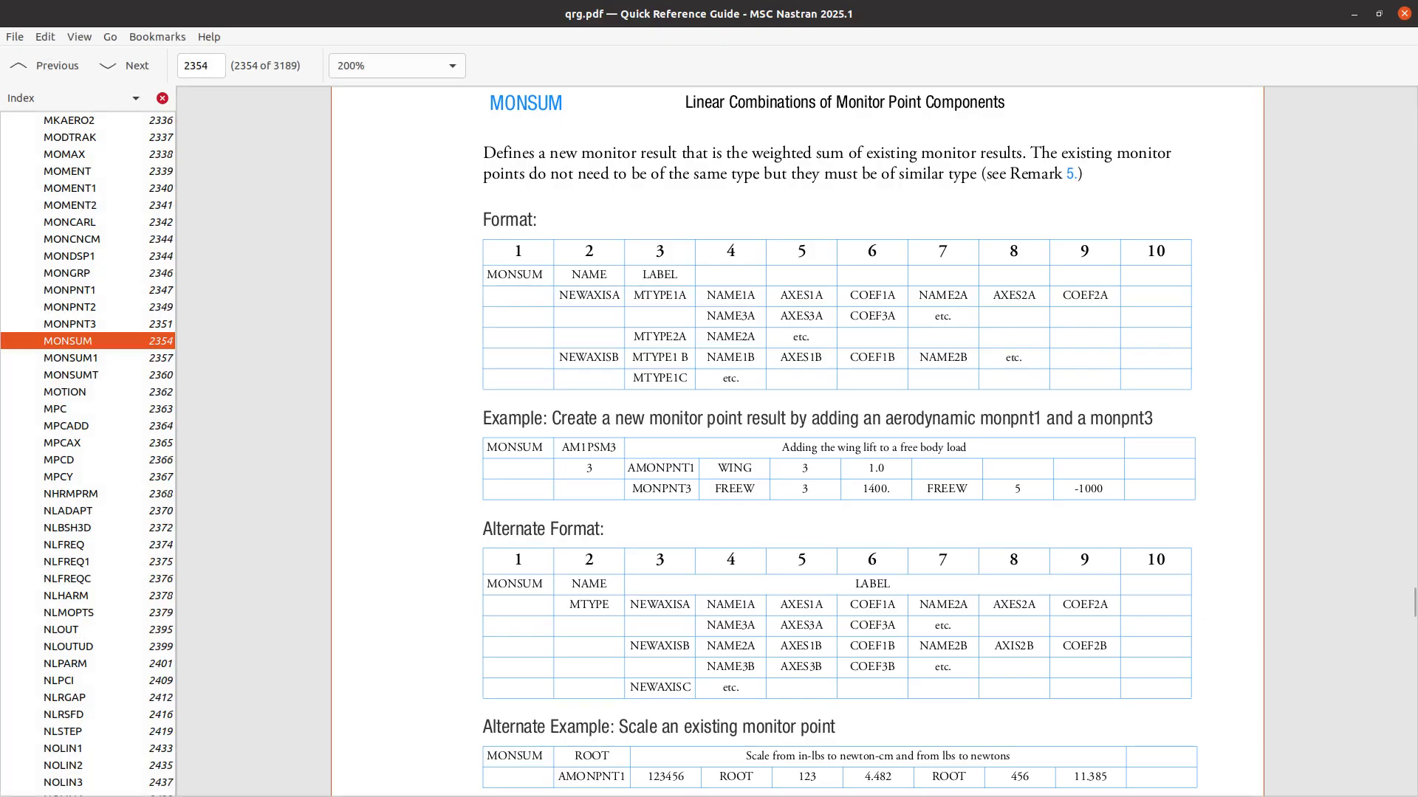
pyautogui.scroll(2, 731, 345)
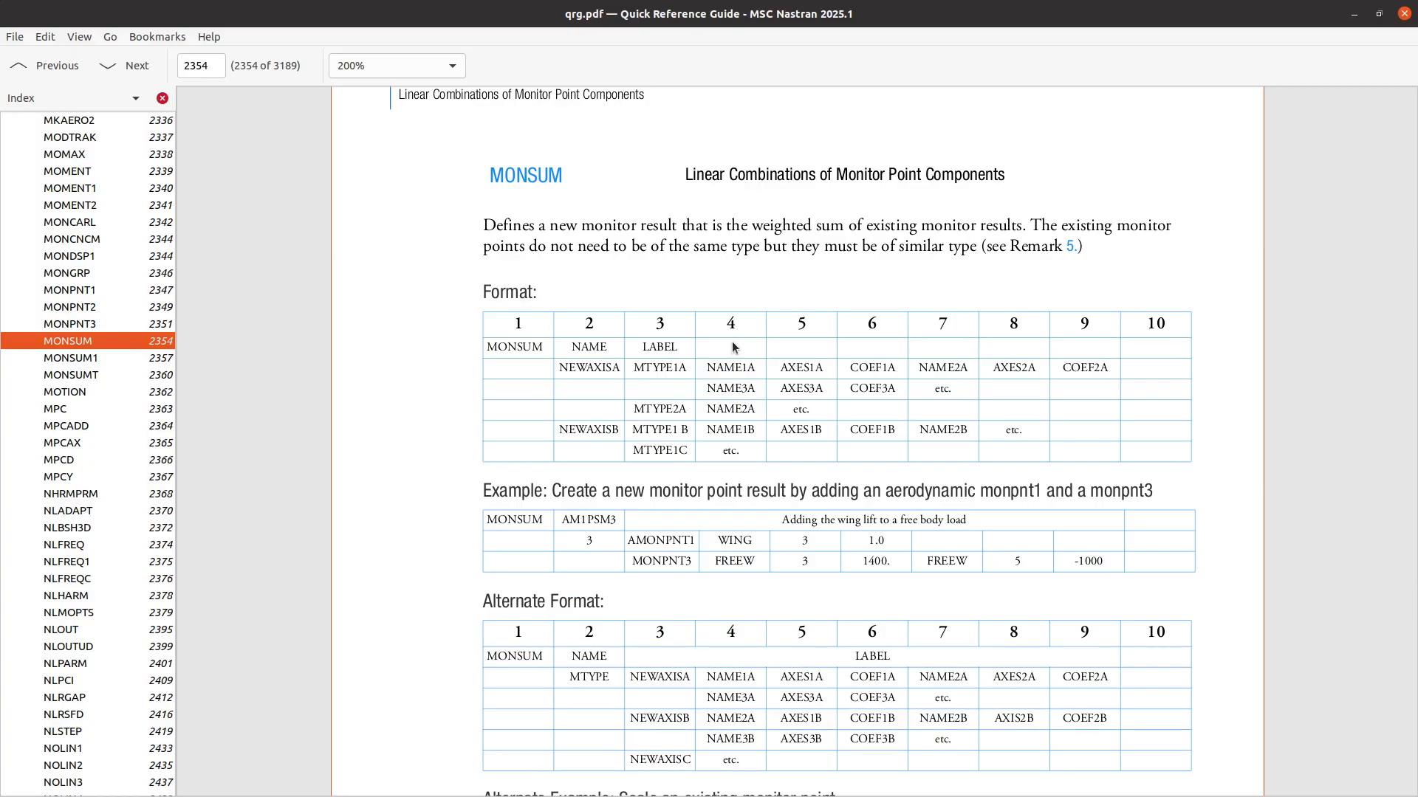
pyautogui.scroll(-5, 602, 511)
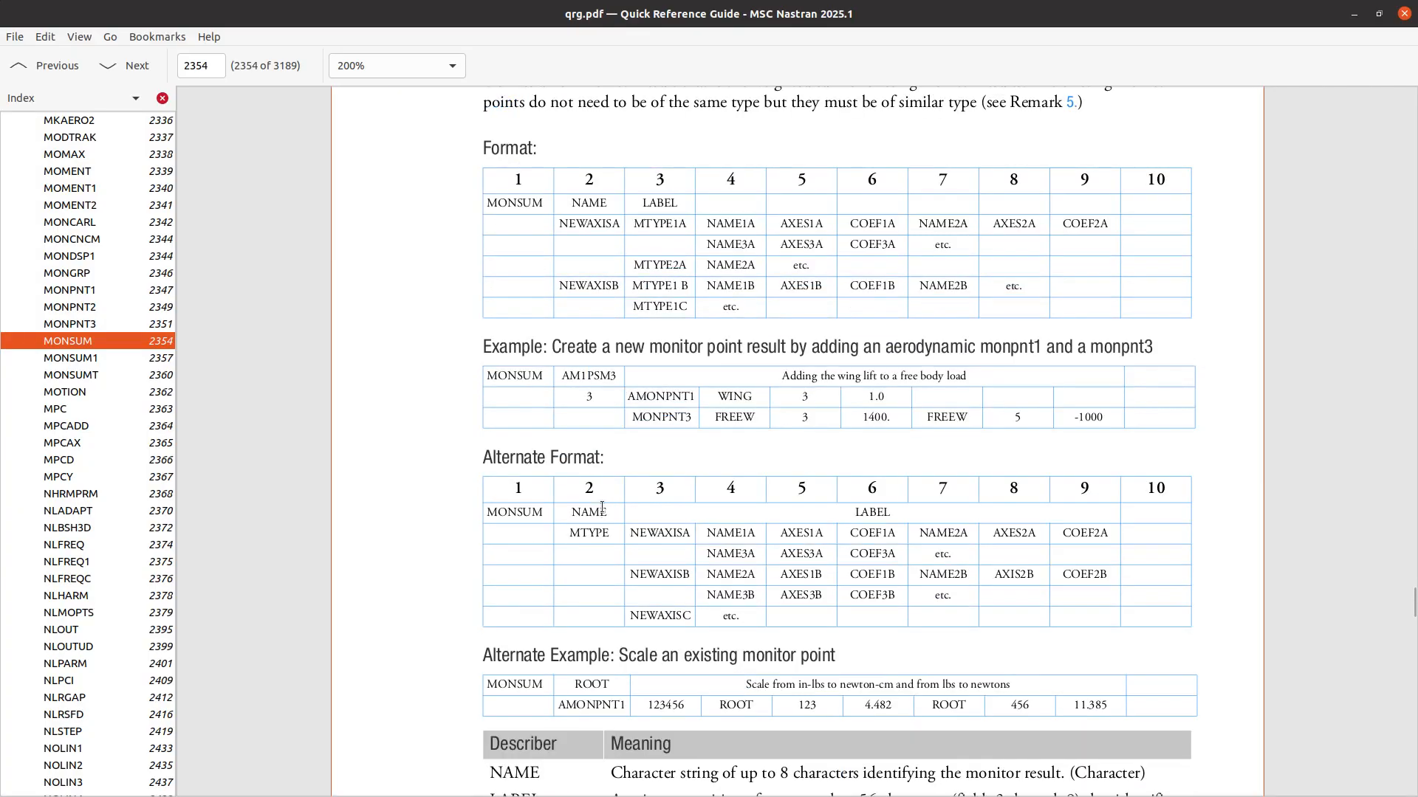
pyautogui.scroll(5, 603, 511)
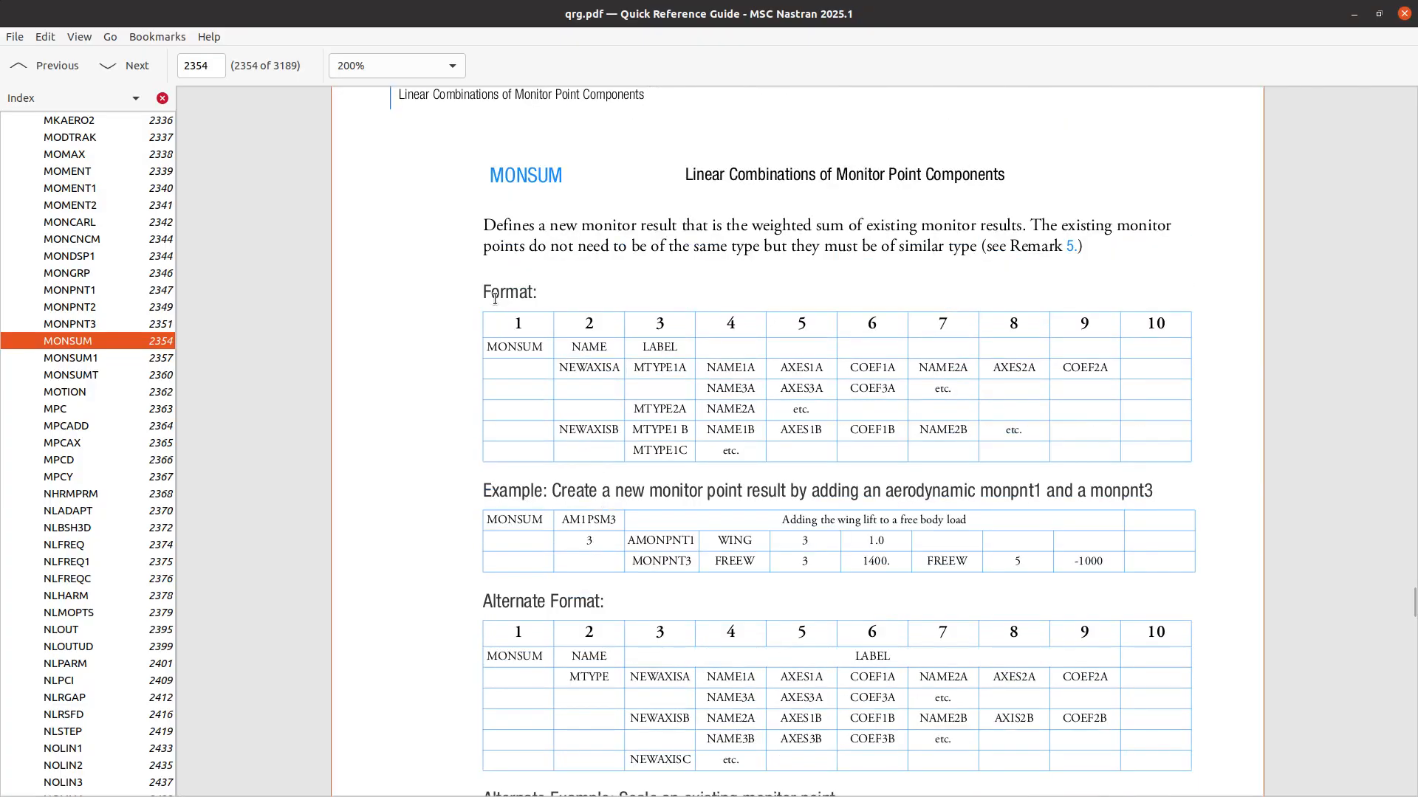
pyautogui.moveTo(495, 297); pyautogui.dragTo(919, 473)
pyautogui.scroll(-5, 650, 450)
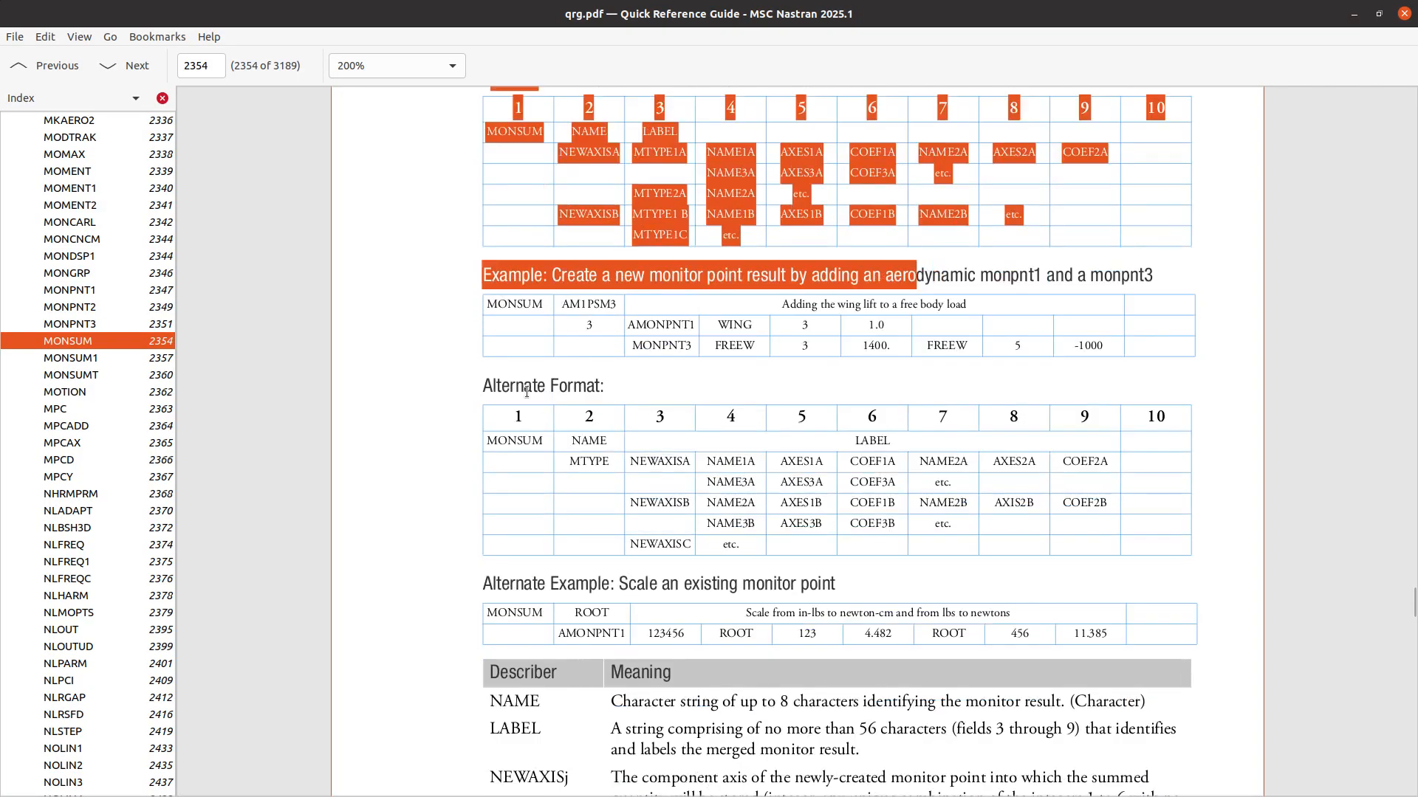
pyautogui.moveTo(527, 392); pyautogui.dragTo(891, 588)
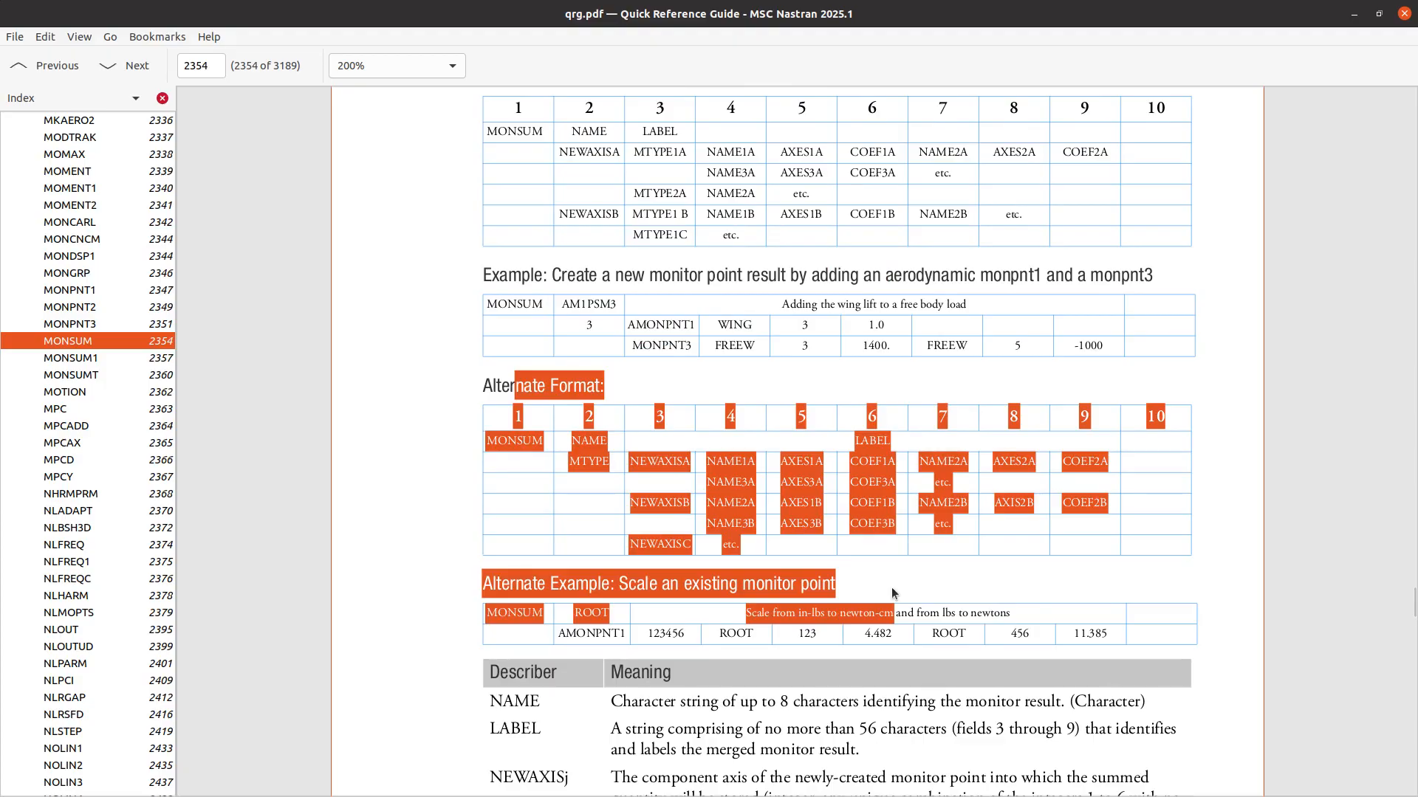
pyautogui.click(527, 463)
pyautogui.scroll(5, 526, 464)
pyautogui.moveTo(509, 345); pyautogui.dragTo(942, 491)
pyautogui.scroll(-5, 522, 407)
pyautogui.moveTo(522, 406); pyautogui.dragTo(886, 526)
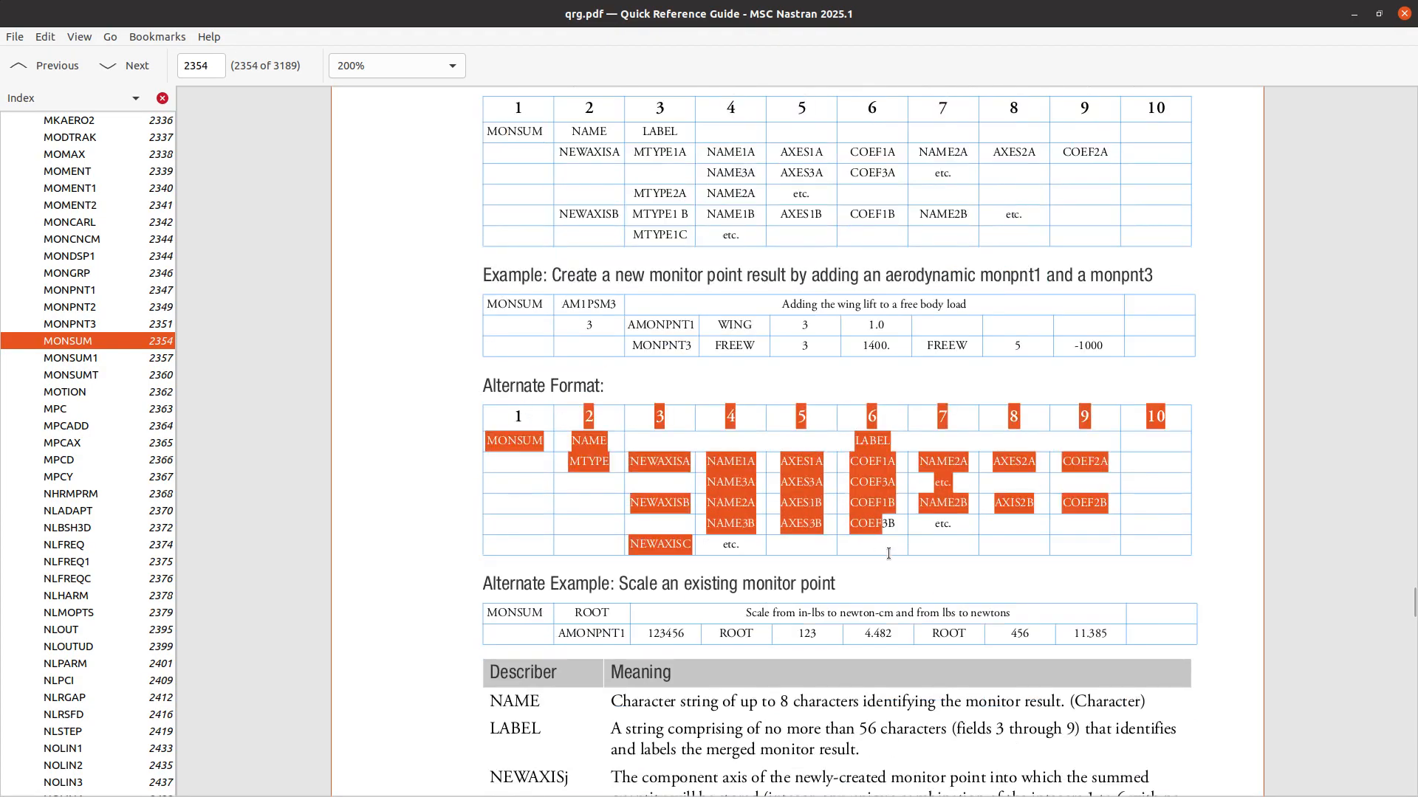
pyautogui.click(813, 380)
pyautogui.scroll(3, 813, 380)
pyautogui.scroll(2, 852, 408)
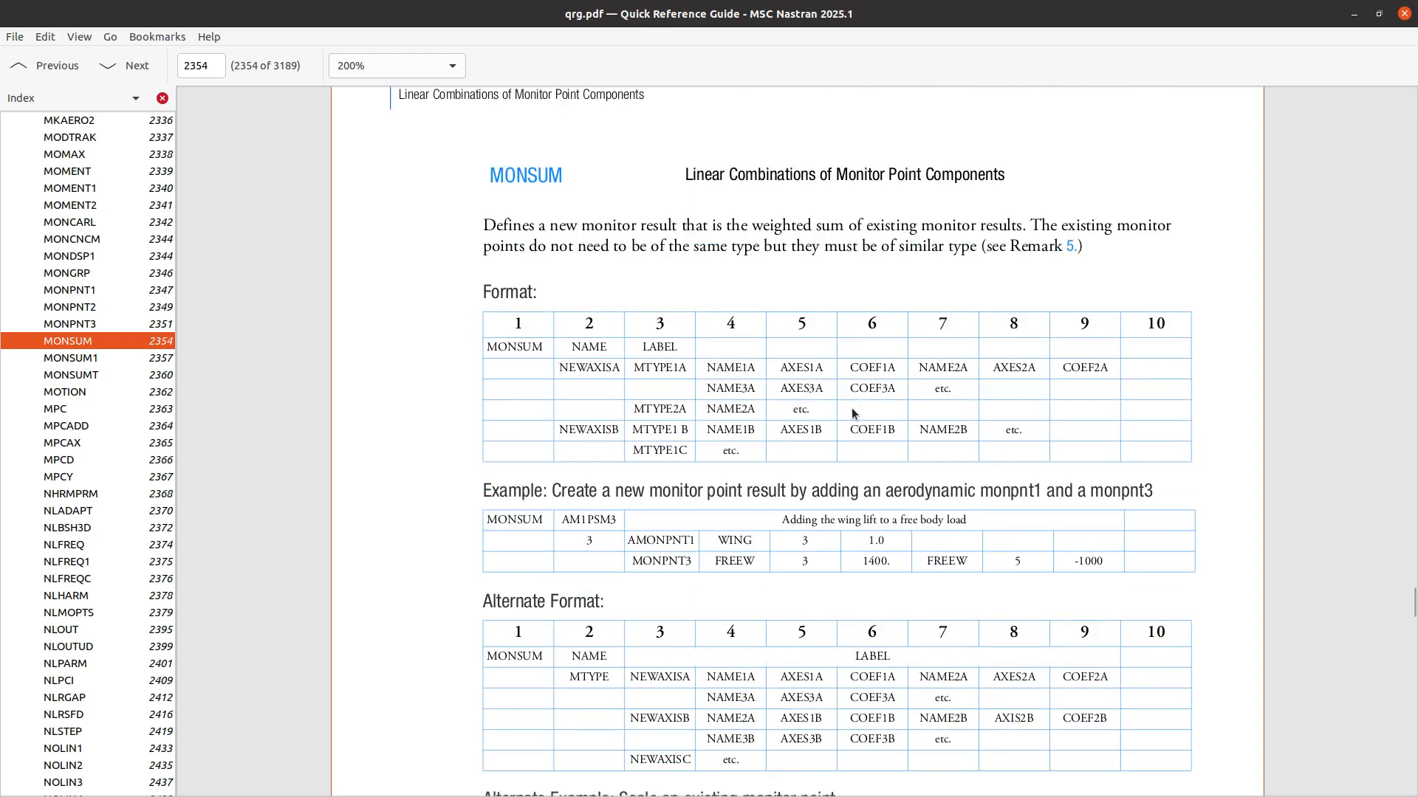
pyautogui.scroll(-3, 852, 408)
pyautogui.scroll(2, 852, 407)
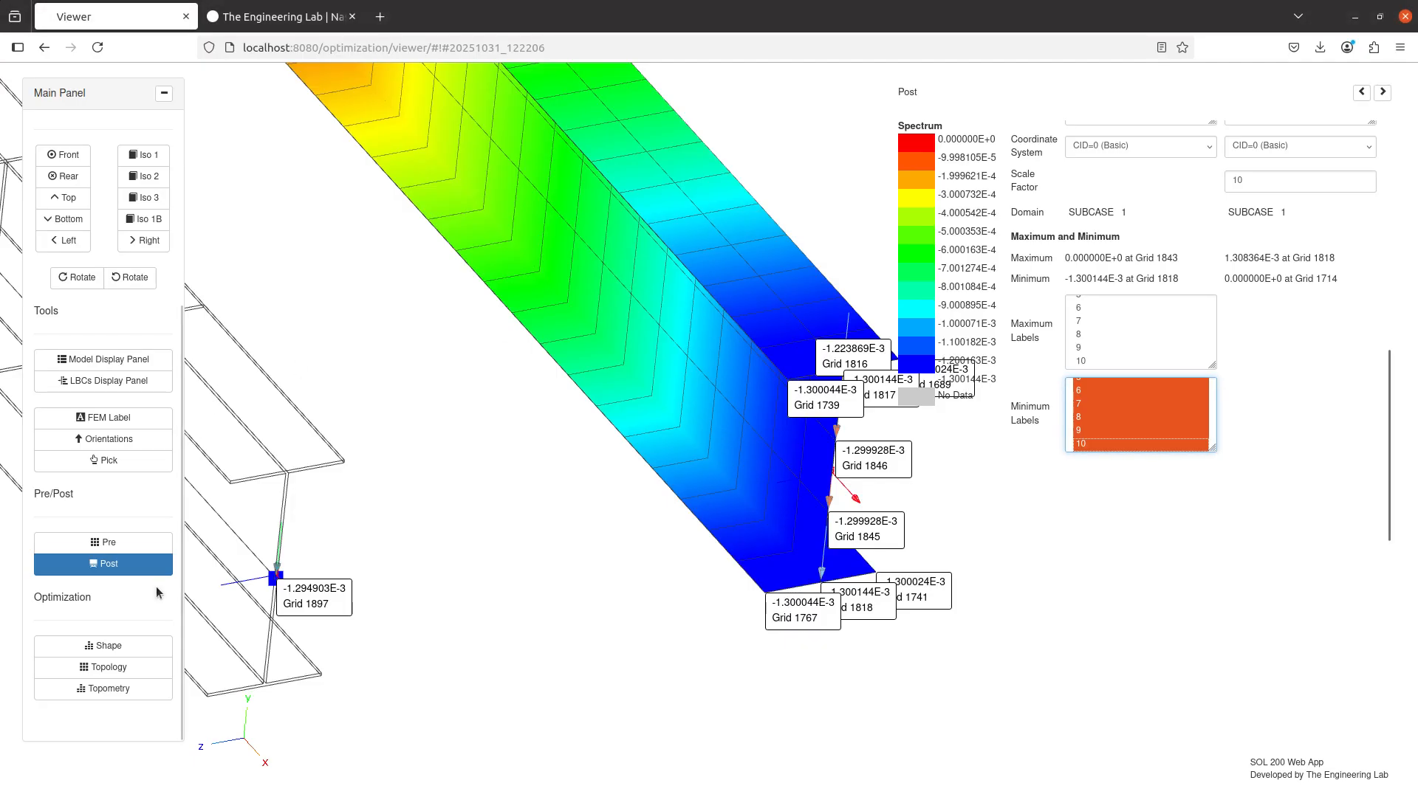
# Return to the SOL 200 Web App viewer, leave the results, search all bulk data entry types for monsum and open MONSUM
pyautogui.click(148, 565)
pyautogui.click(159, 544)
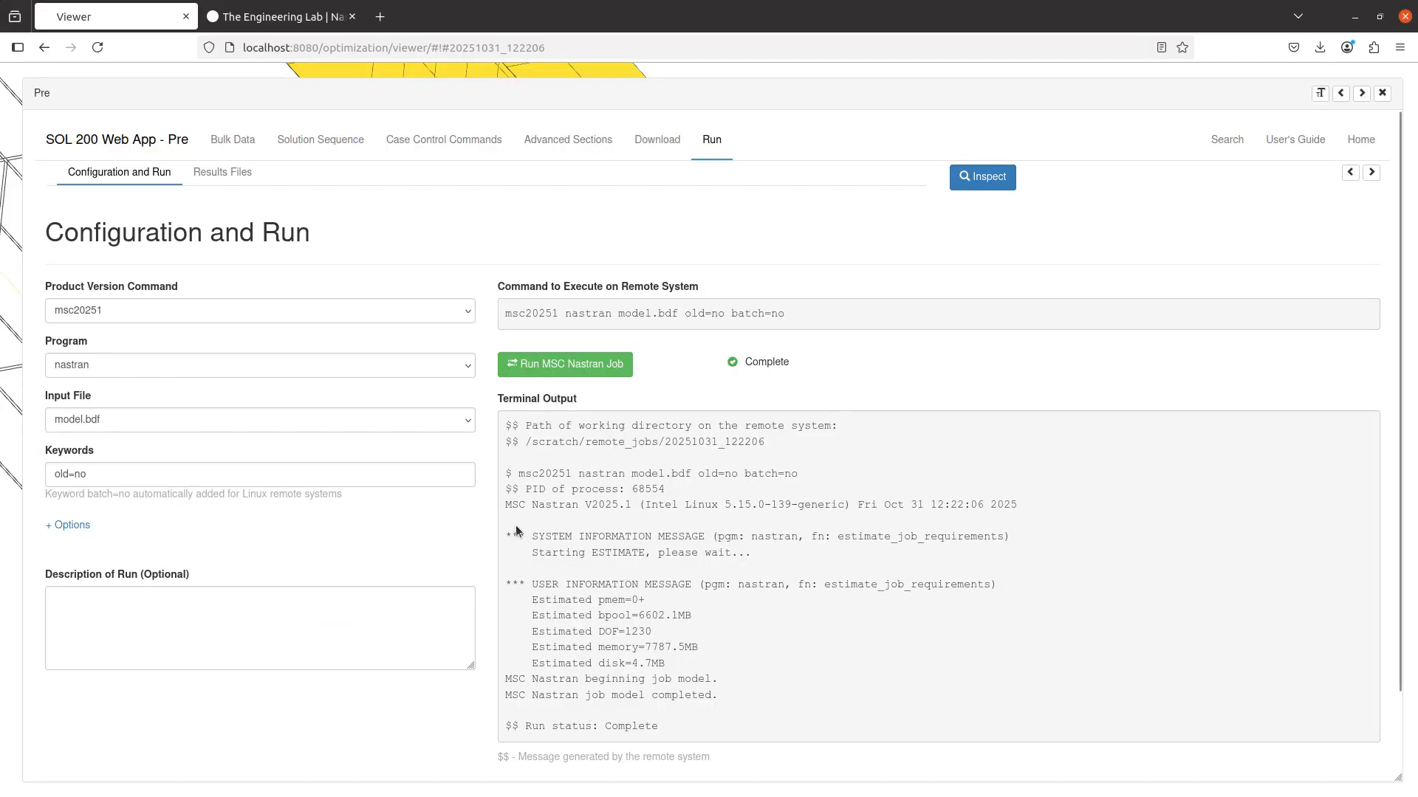
pyautogui.click(236, 147)
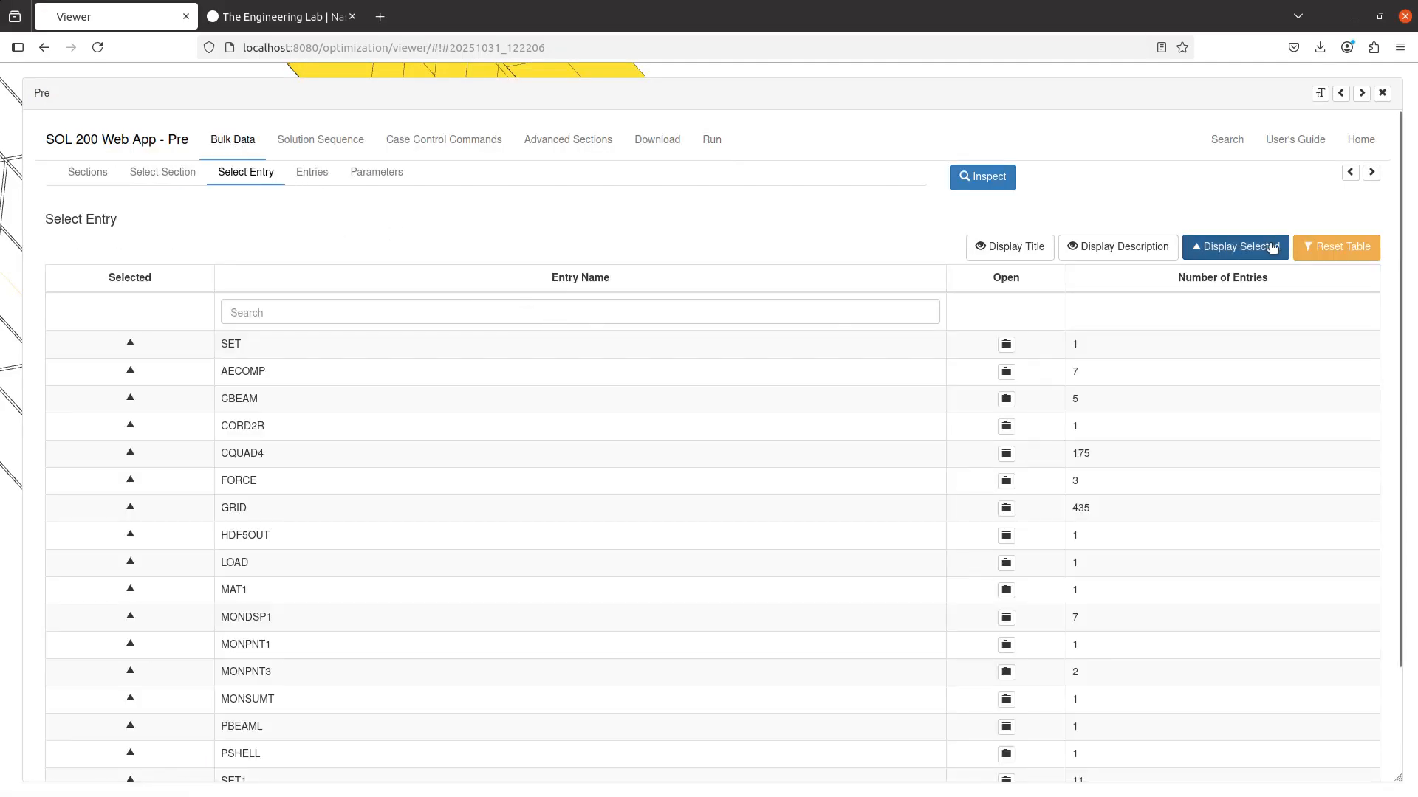
pyautogui.click(1235, 246)
pyautogui.click(886, 306)
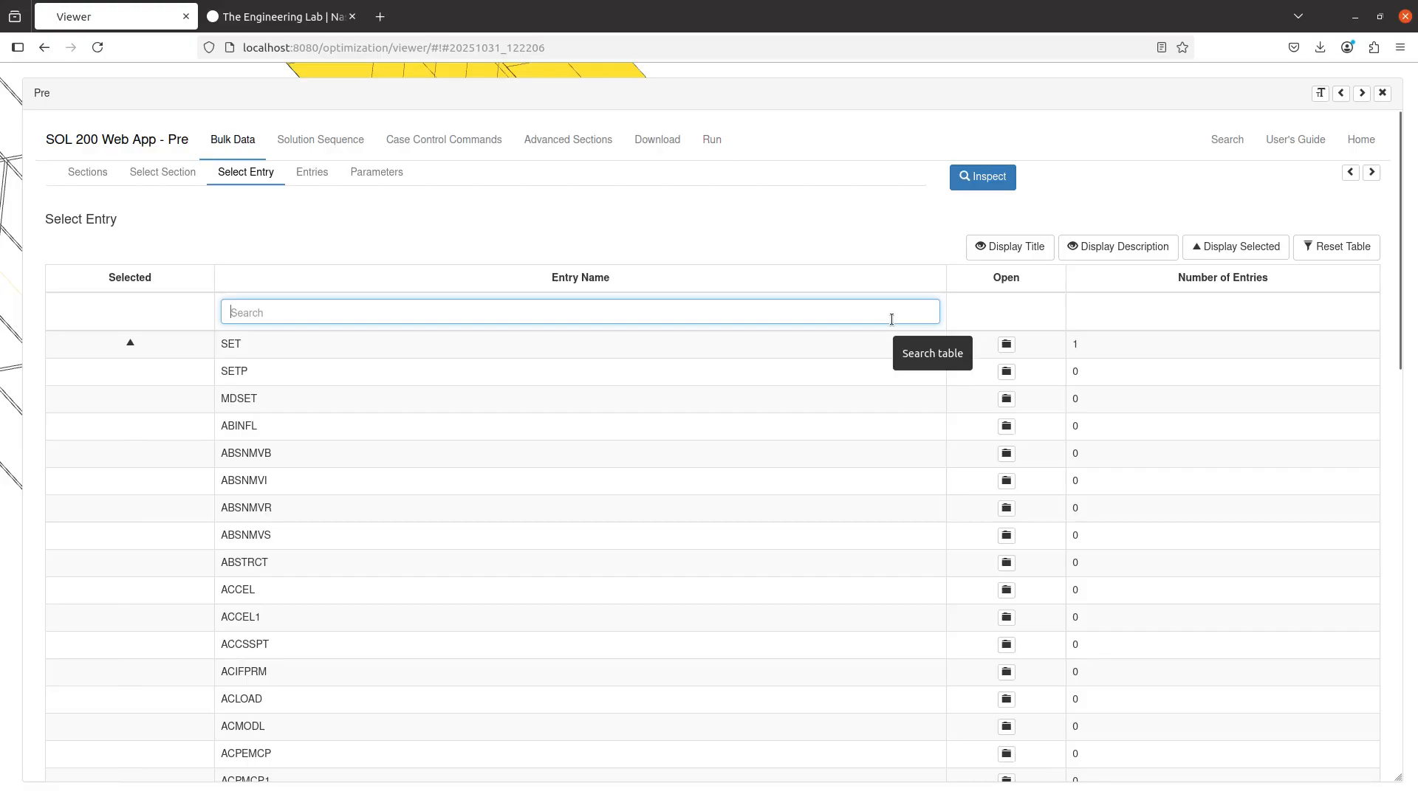
pyautogui.write('monsum')
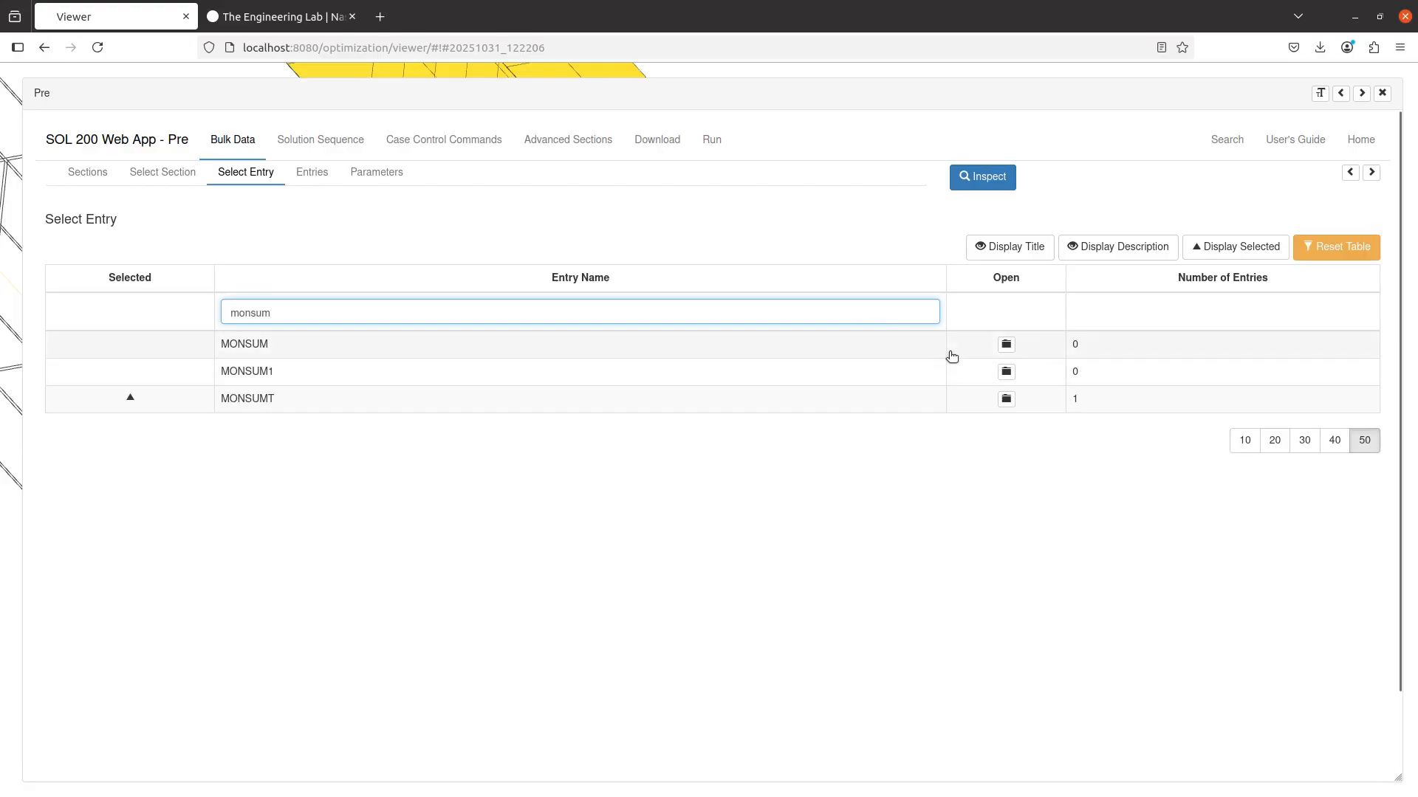
pyautogui.click(1006, 345)
# Create a MONSUM entry named PSUM101 with the label "Test summation monitor point"
pyautogui.click(1326, 246)
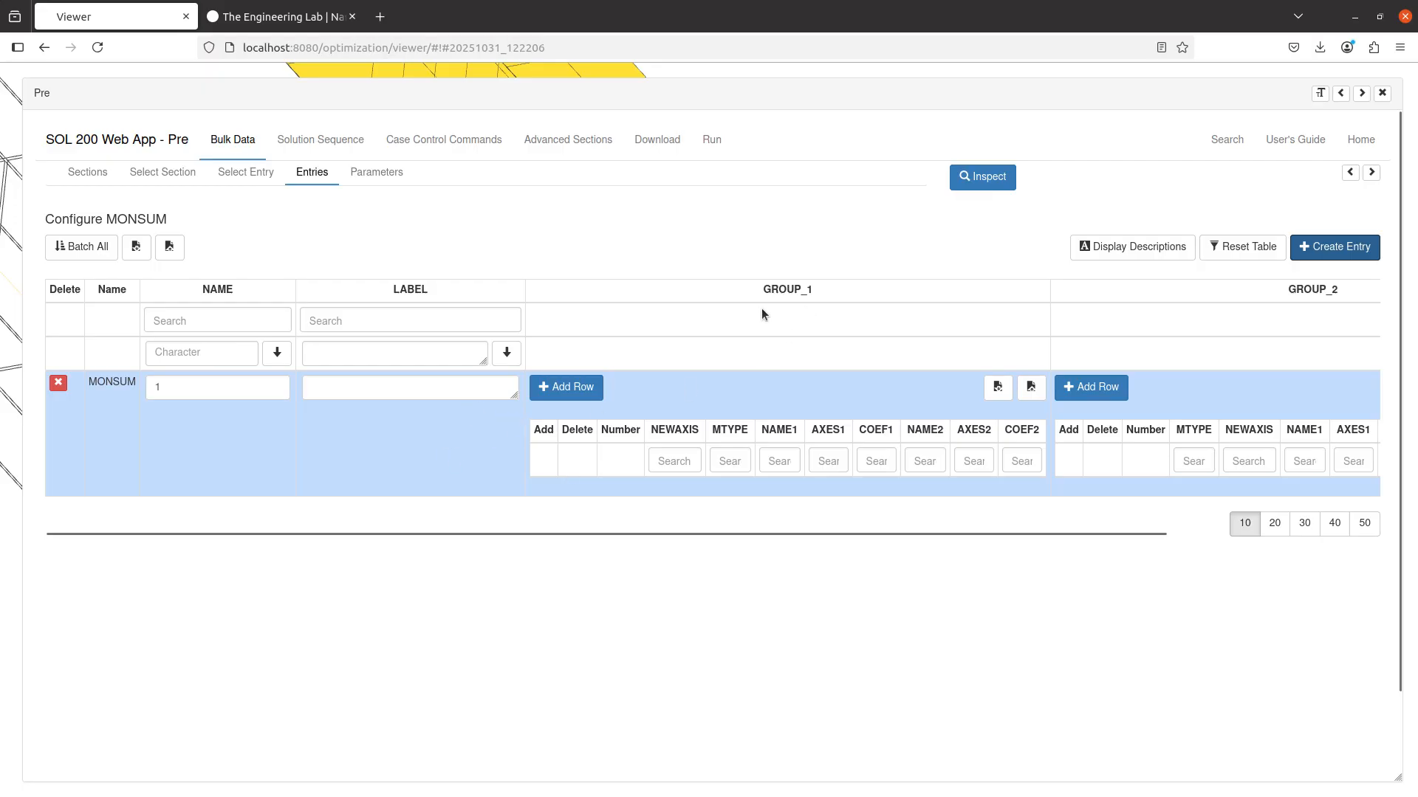
pyautogui.moveTo(179, 387); pyautogui.dragTo(4, 383)
pyautogui.click(191, 391)
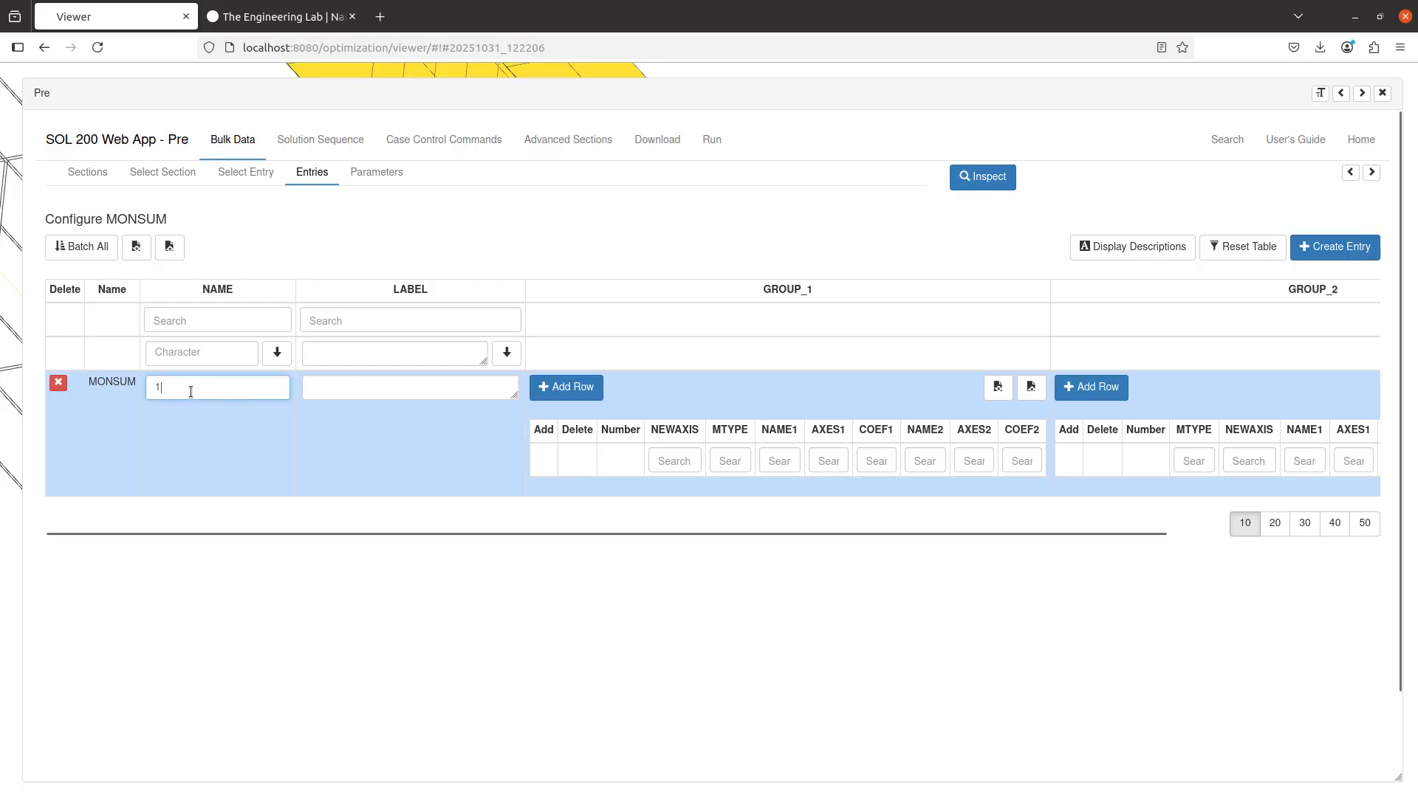
pyautogui.moveTo(190, 391); pyautogui.dragTo(3, 388)
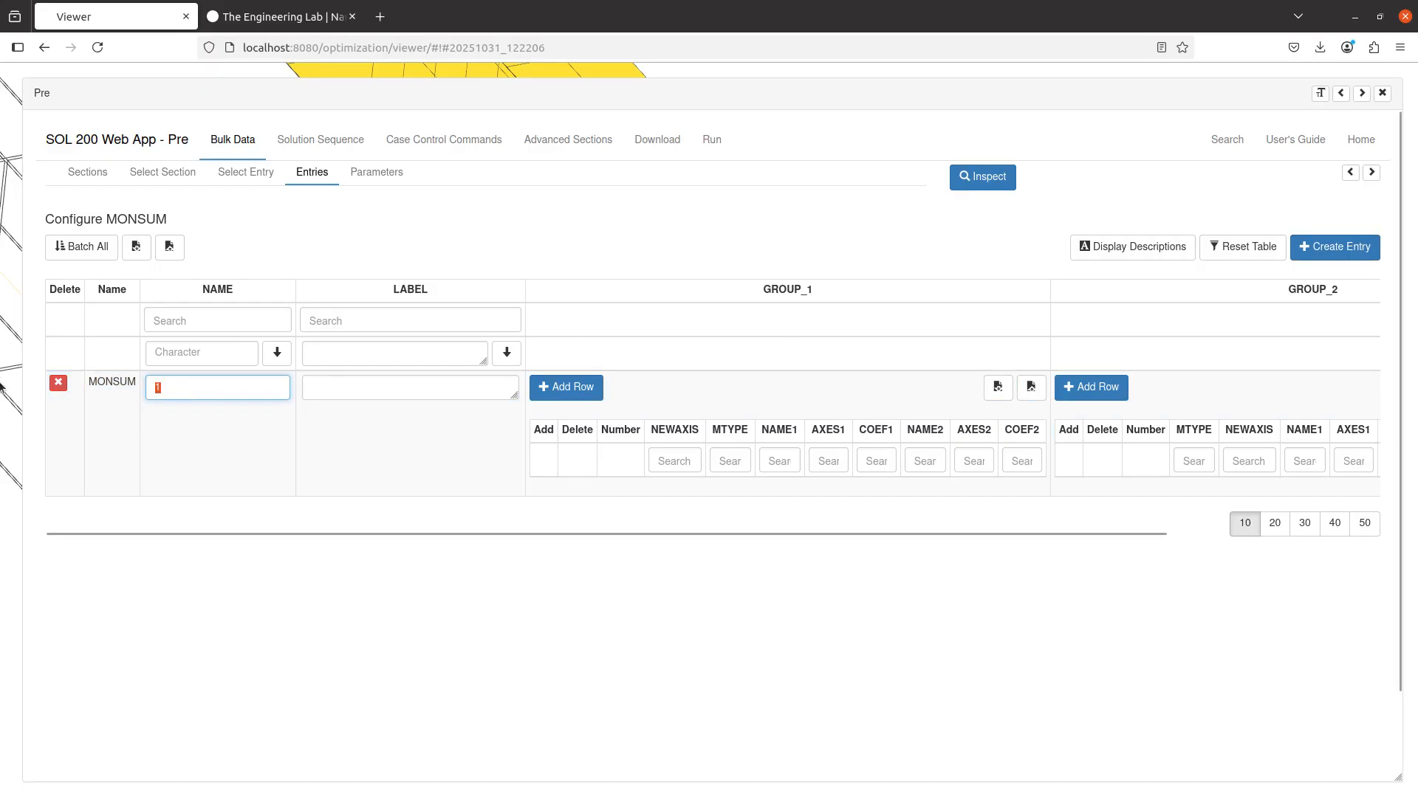
pyautogui.write('PSUM101')
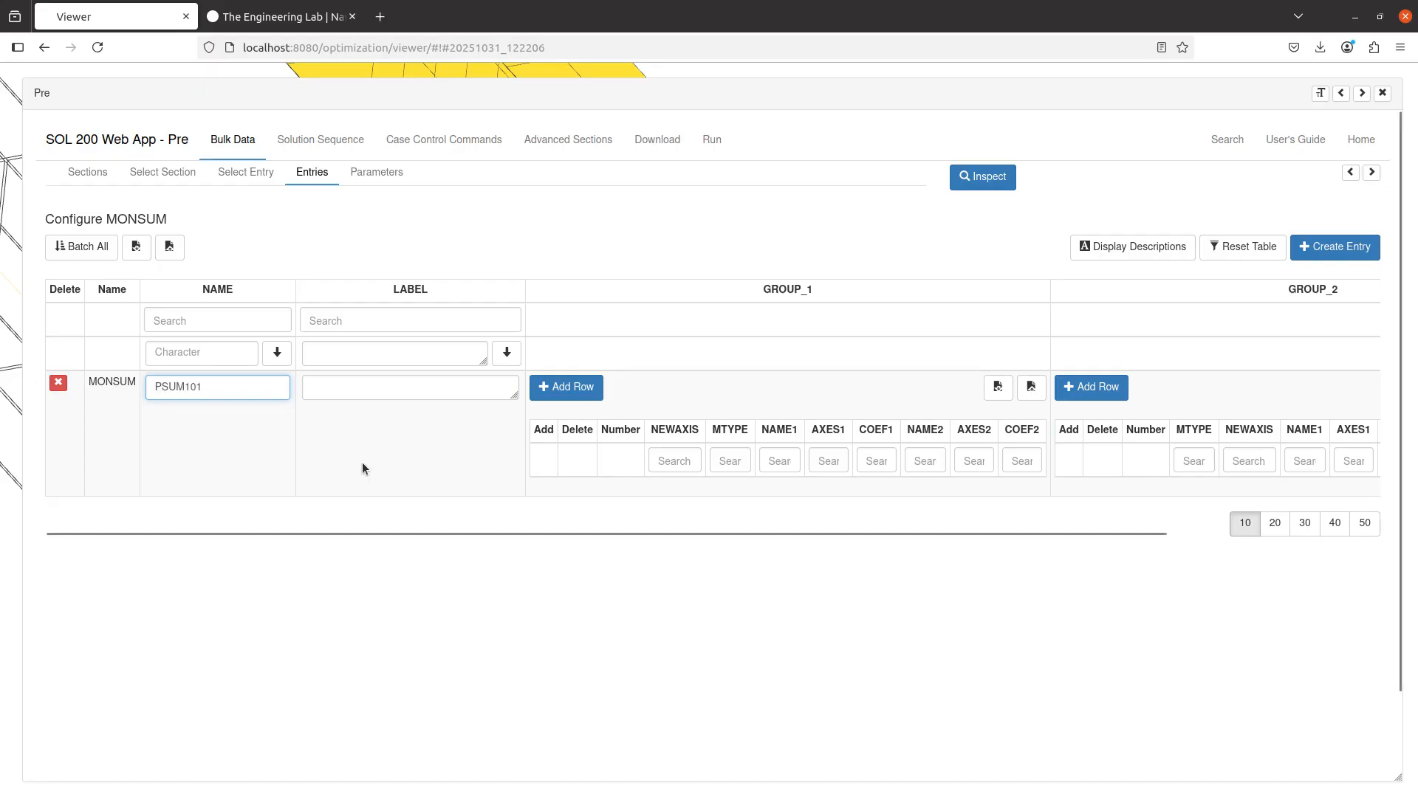
pyautogui.click(453, 392)
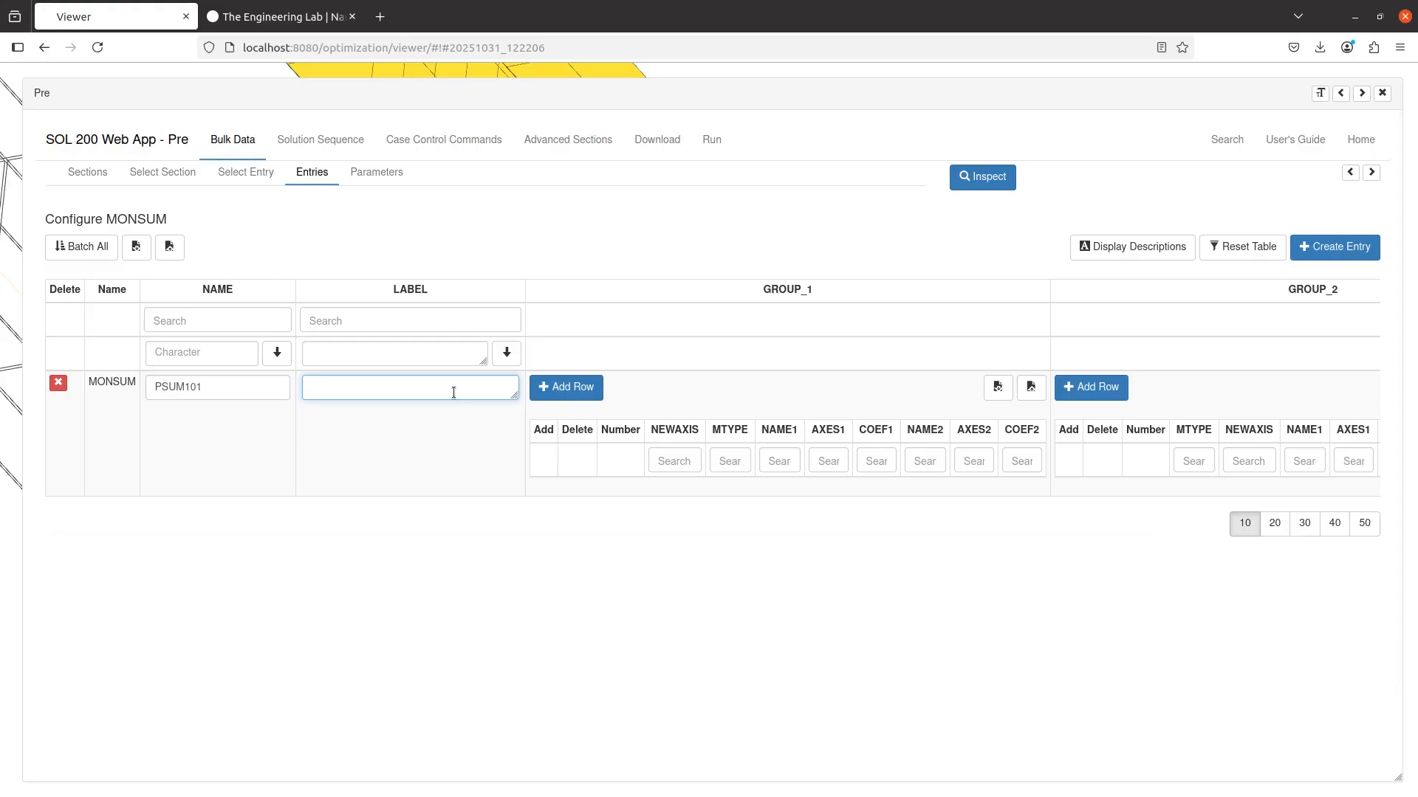
pyautogui.write('Test summation monitor point')
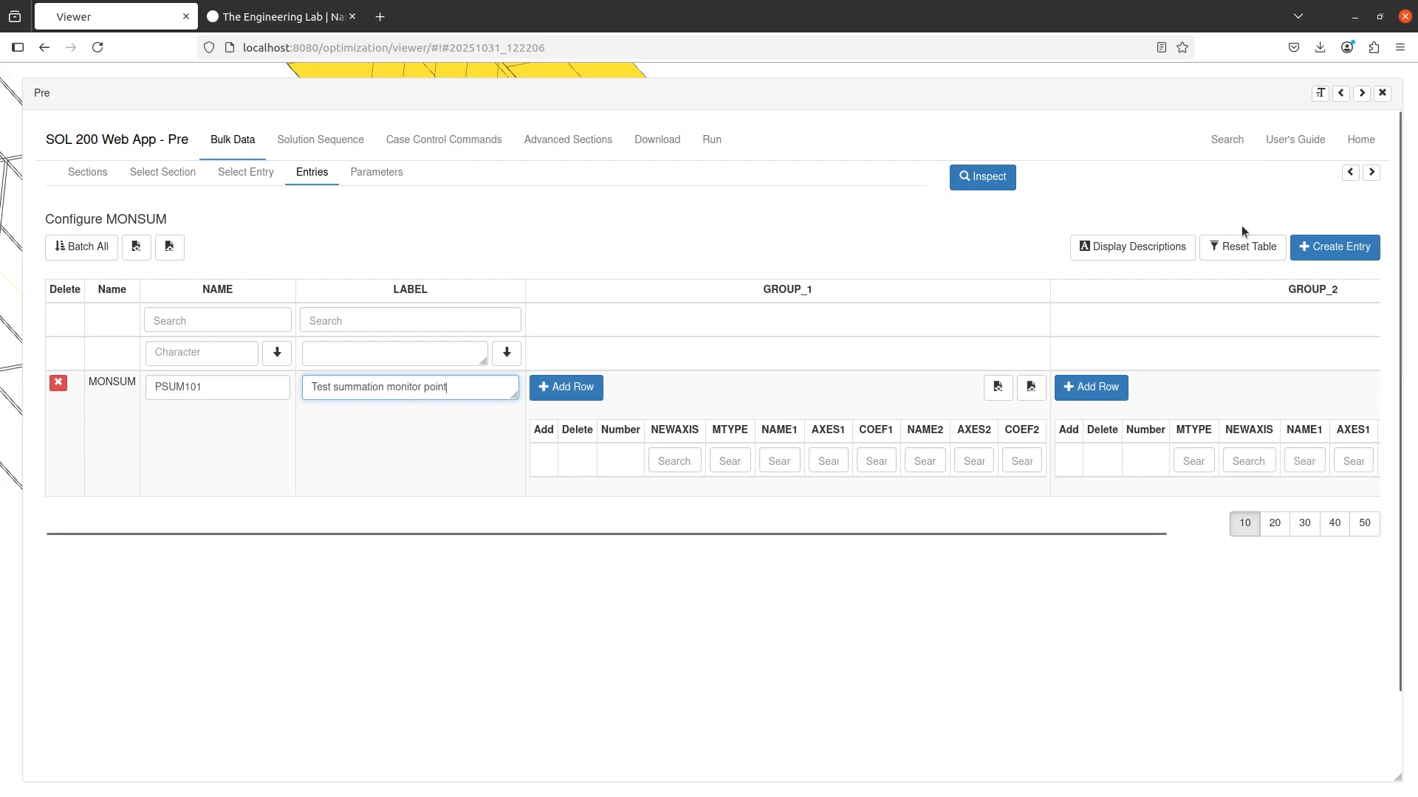
# Close the Pre window and examine the beam ends in the model alongside the tip deflection note in Notepad++
pyautogui.click(1382, 93)
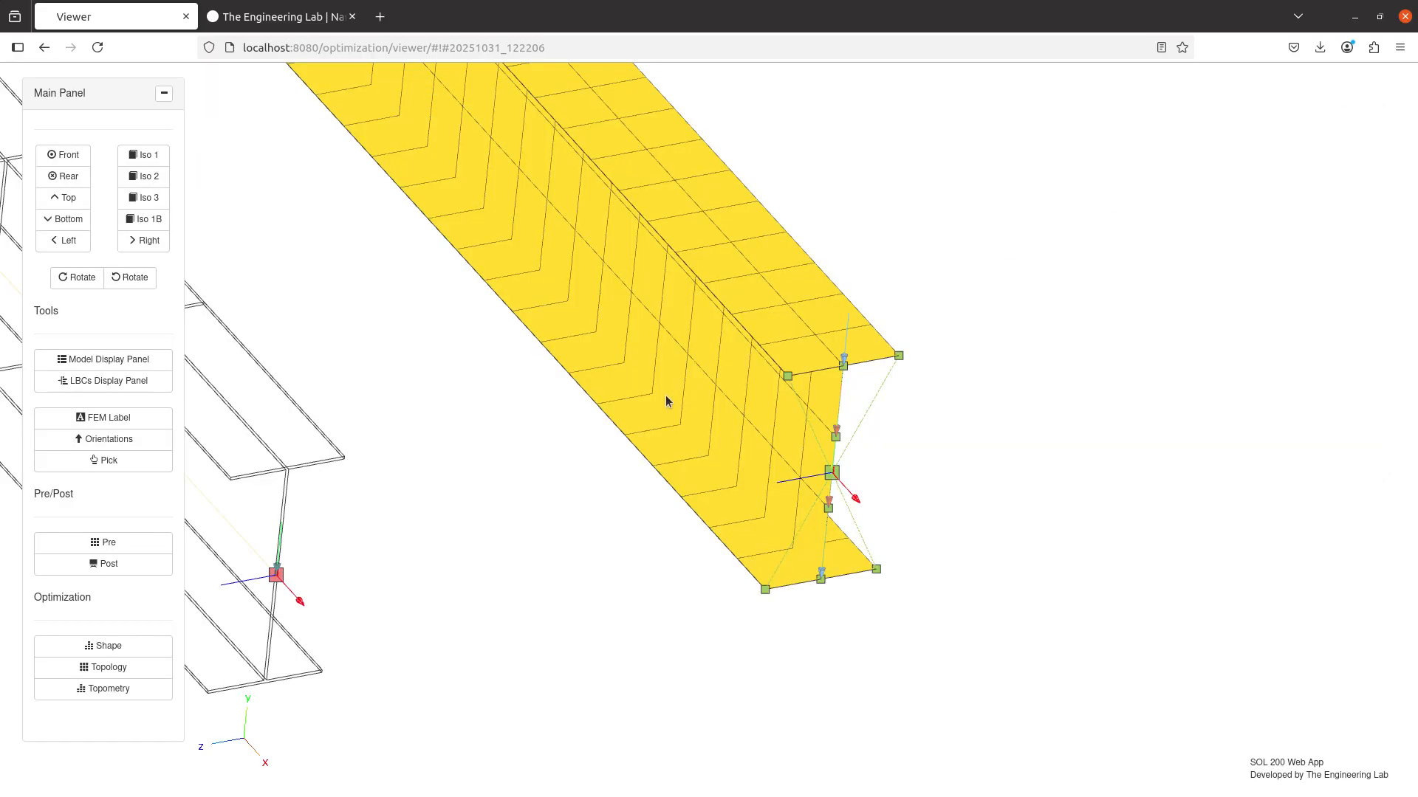
pyautogui.moveTo(759, 428); pyautogui.dragTo(627, 480)
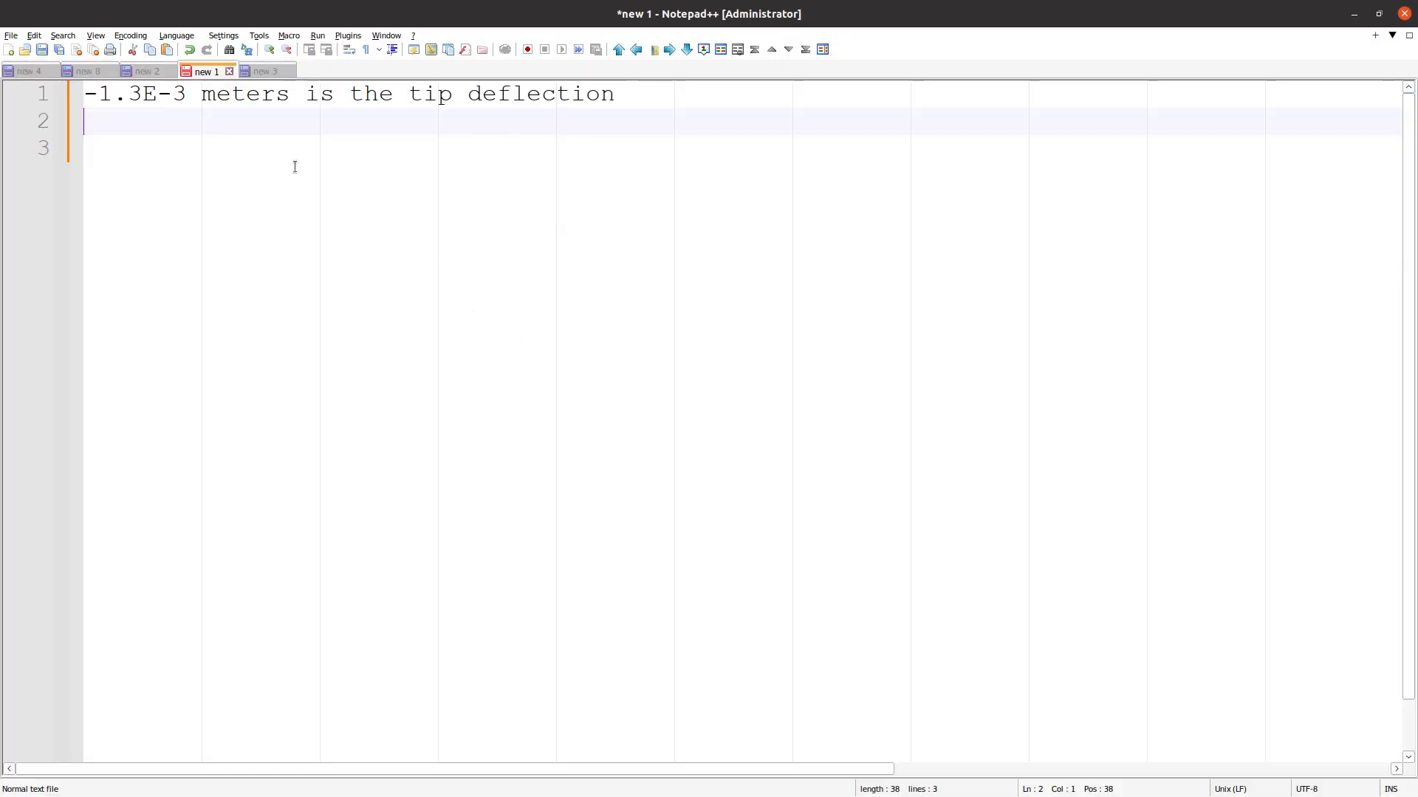
pyautogui.click(294, 165)
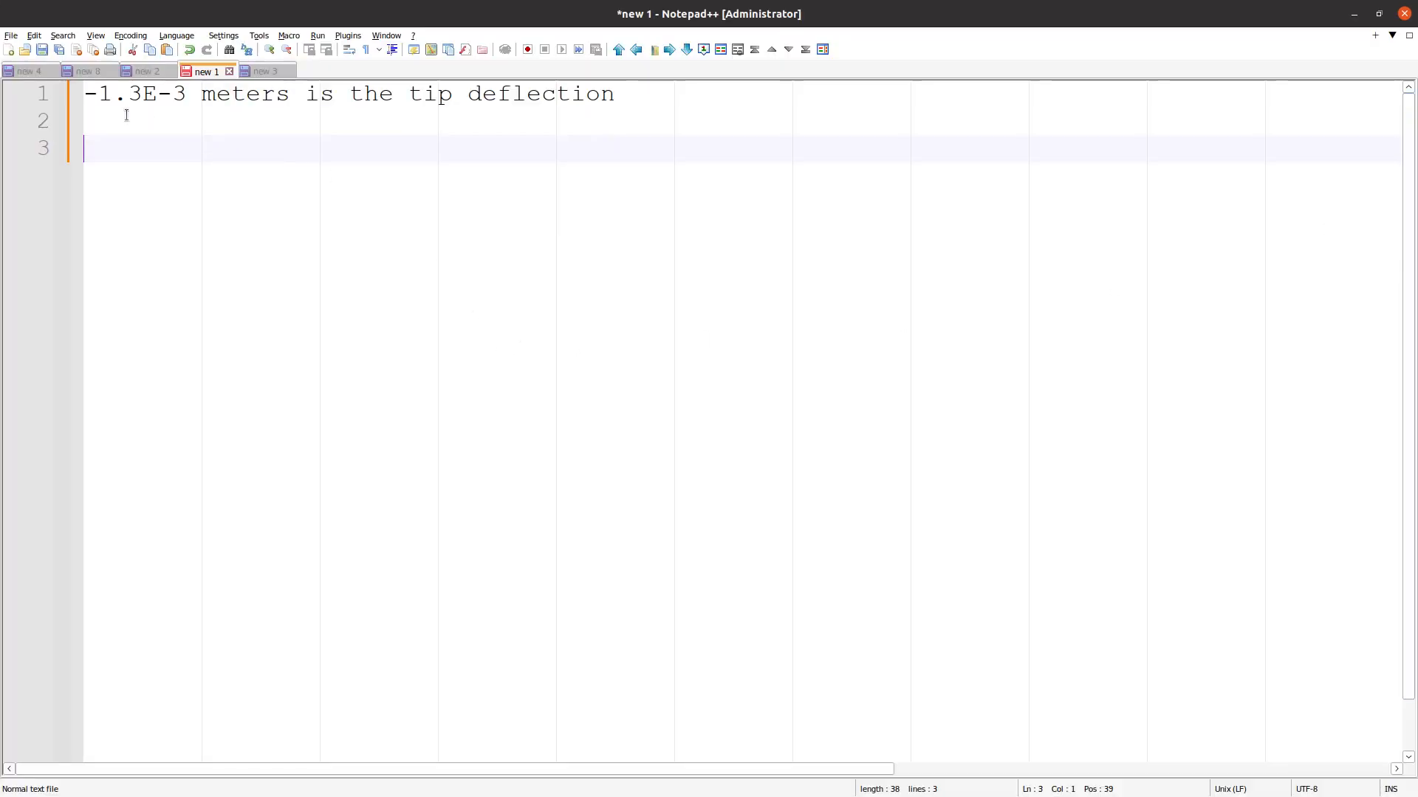
pyautogui.moveTo(85, 93); pyautogui.dragTo(231, 94)
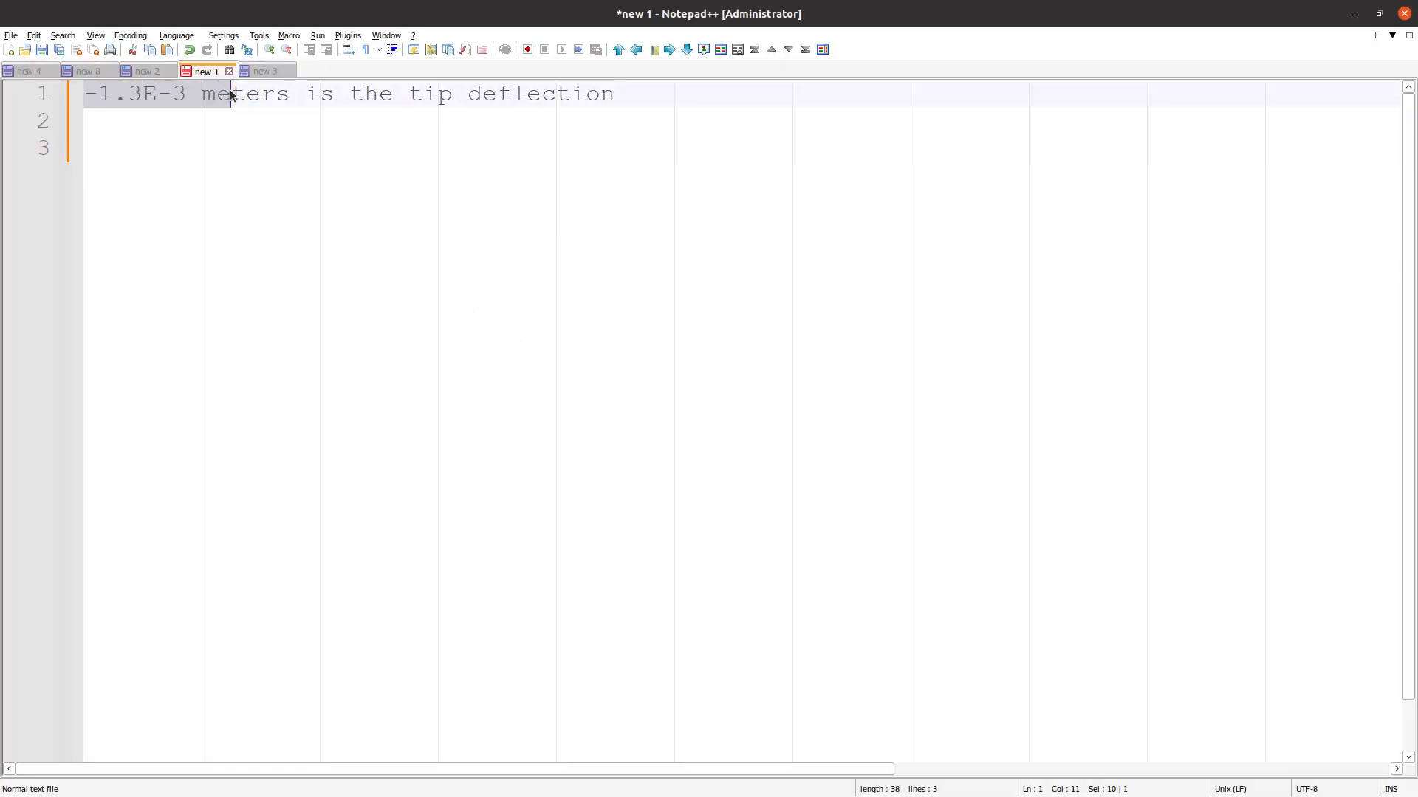
pyautogui.moveTo(381, 19); pyautogui.dragTo(359, 169)
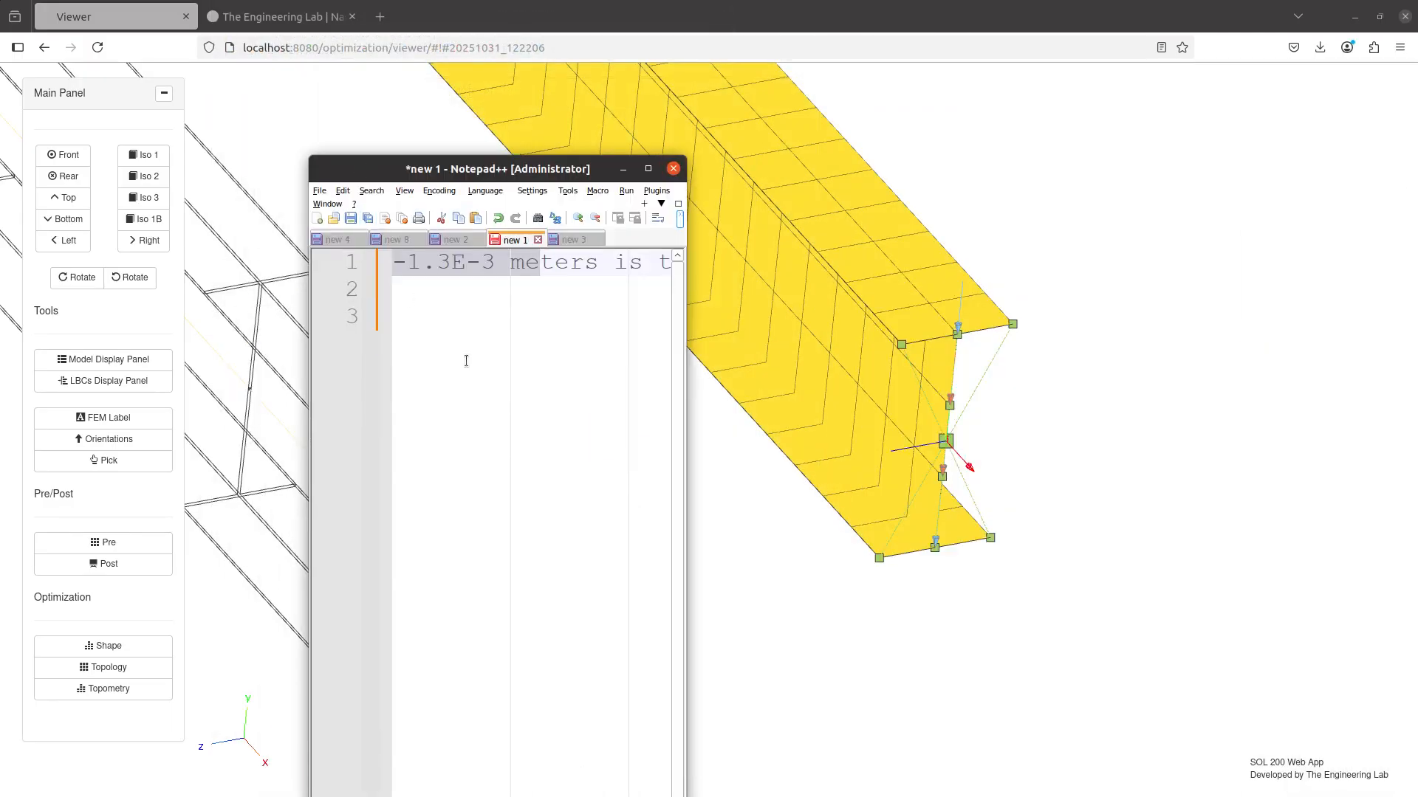
pyautogui.click(857, 417)
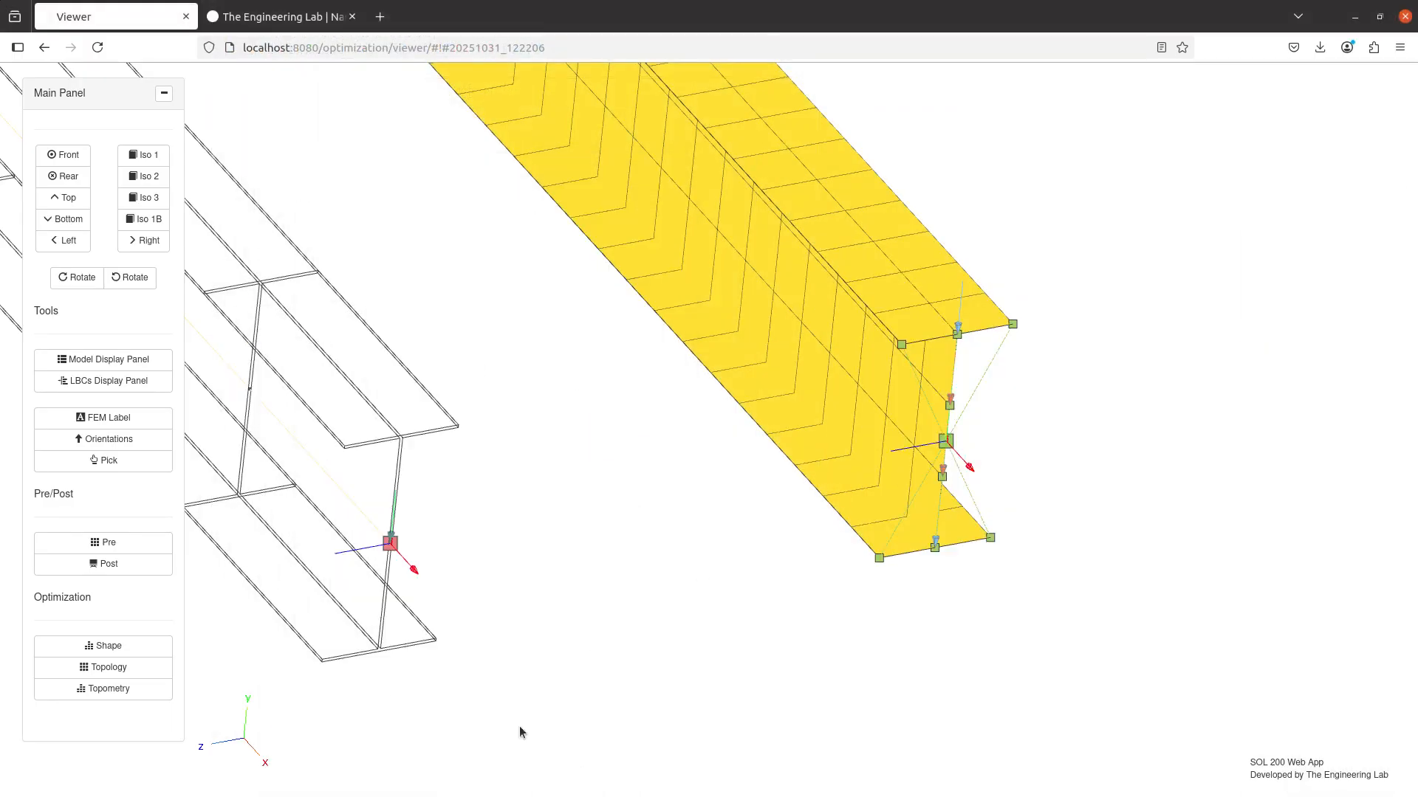
# Reopen the MONSUM configuration and add a row to GROUP_1 of the PSUM101 entry
pyautogui.click(133, 544)
pyautogui.click(559, 395)
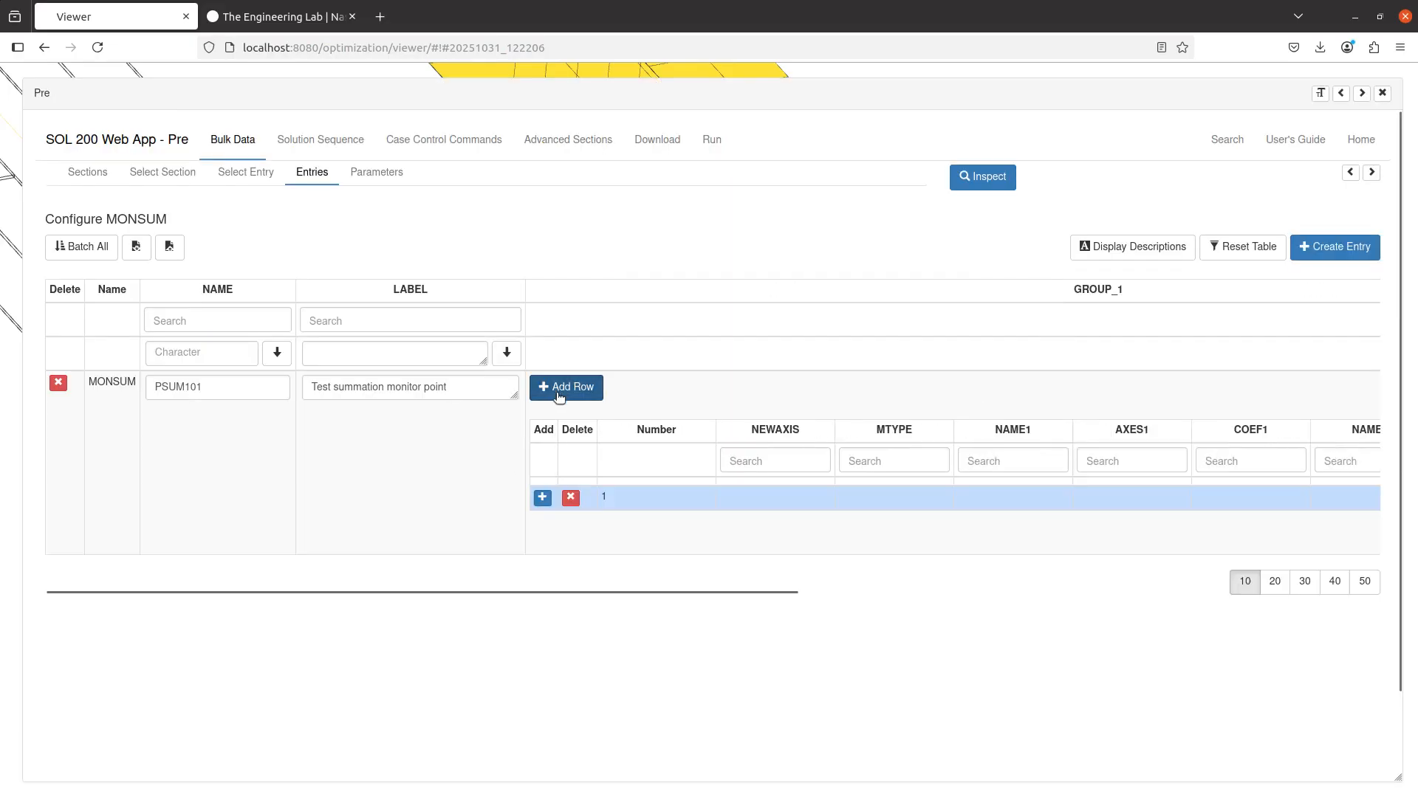
pyautogui.hscroll(4, 657, 420)
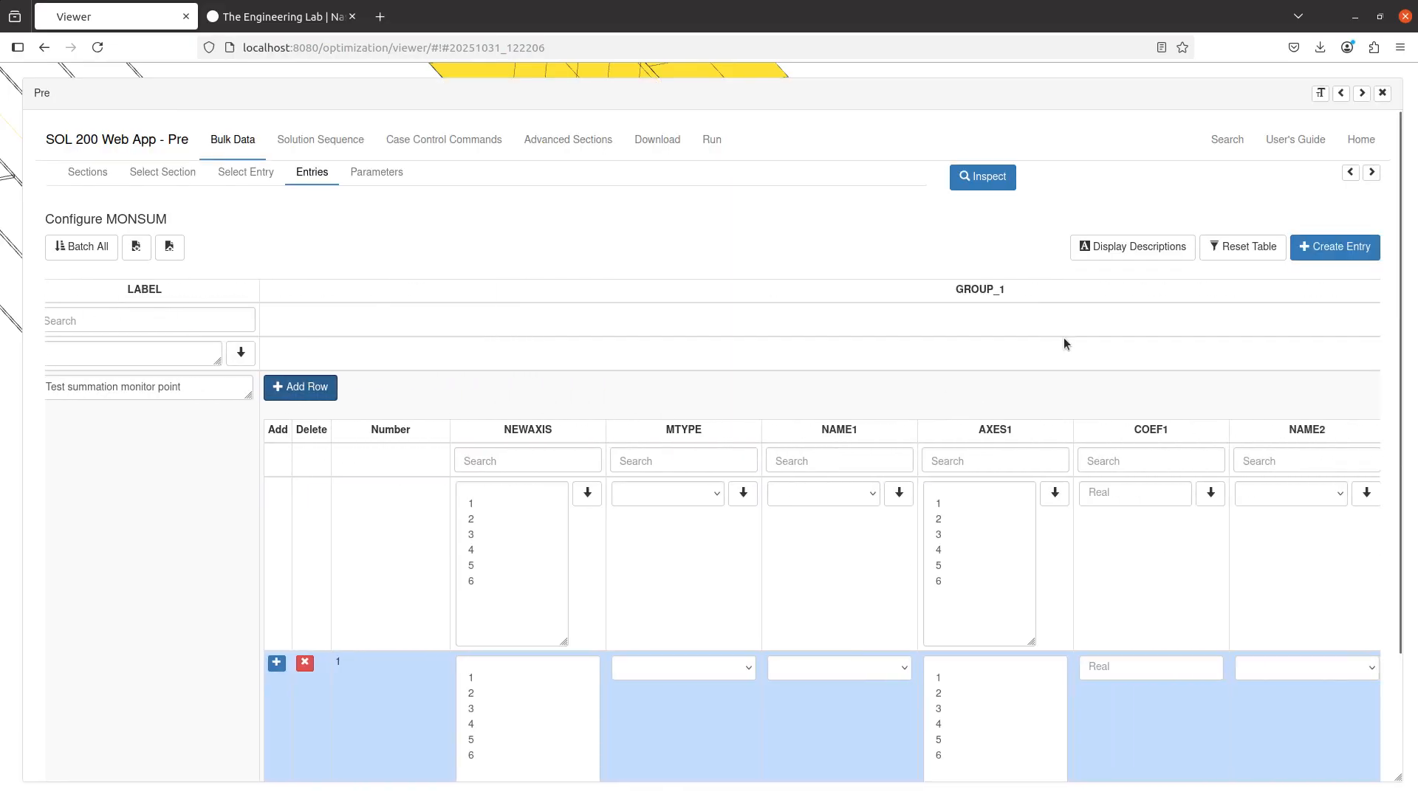
# Check the NEWAXISA field in the MONSUM format table of the Quick Reference Guide PDF, and return to the web app
pyautogui.scroll(-3, 896, 369)
pyautogui.hscroll(1, 902, 203)
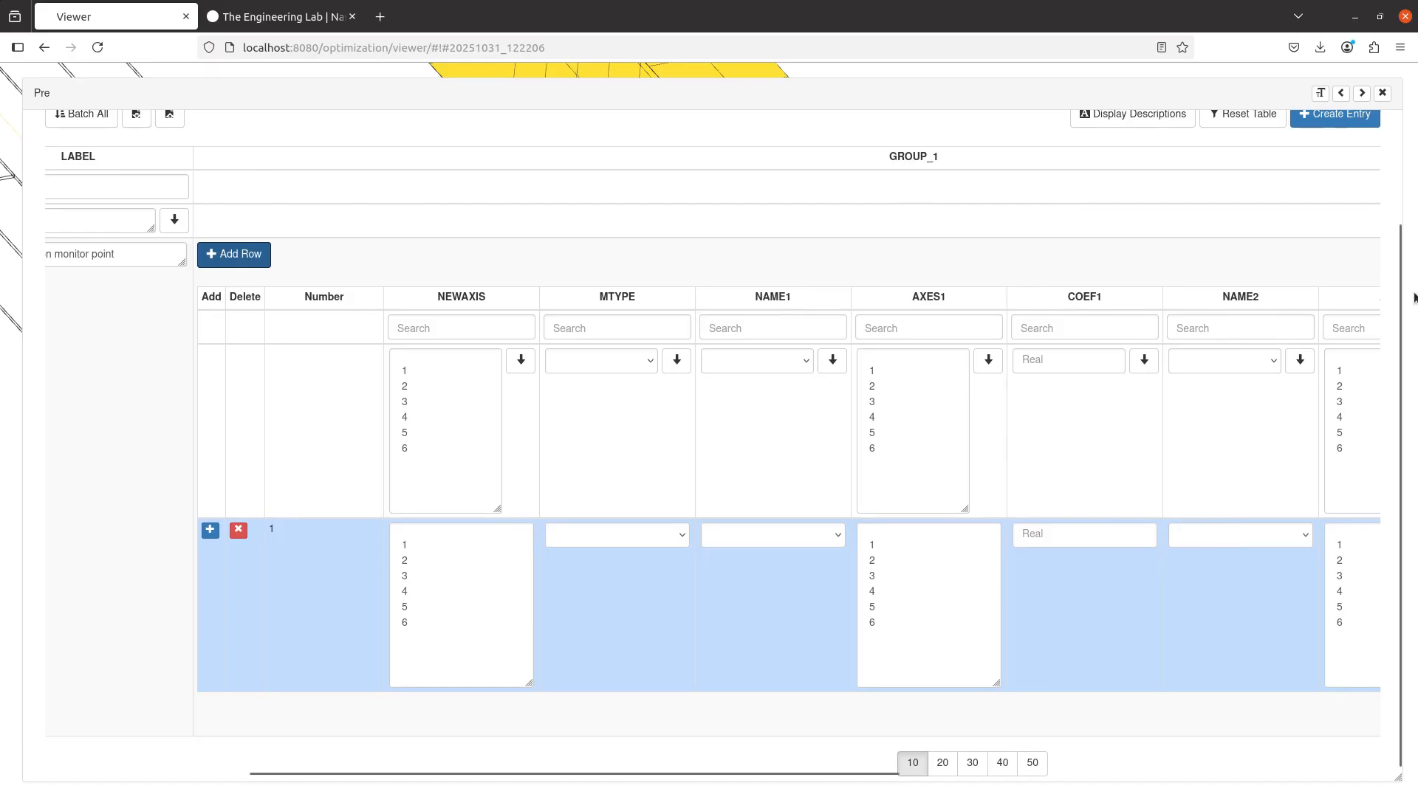
pyautogui.hotkey('alt', 'Tab')
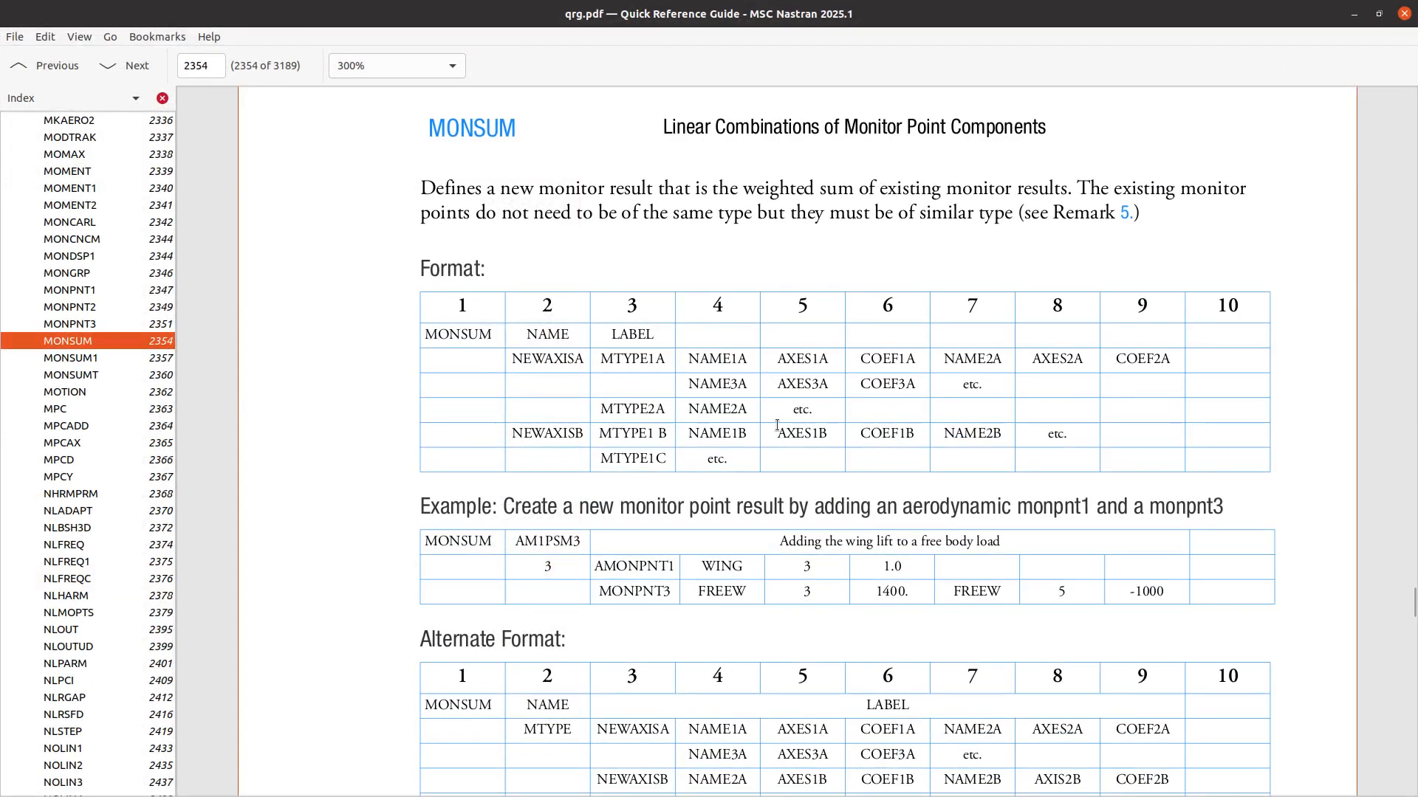
pyautogui.hotkey('ctrl', '+')
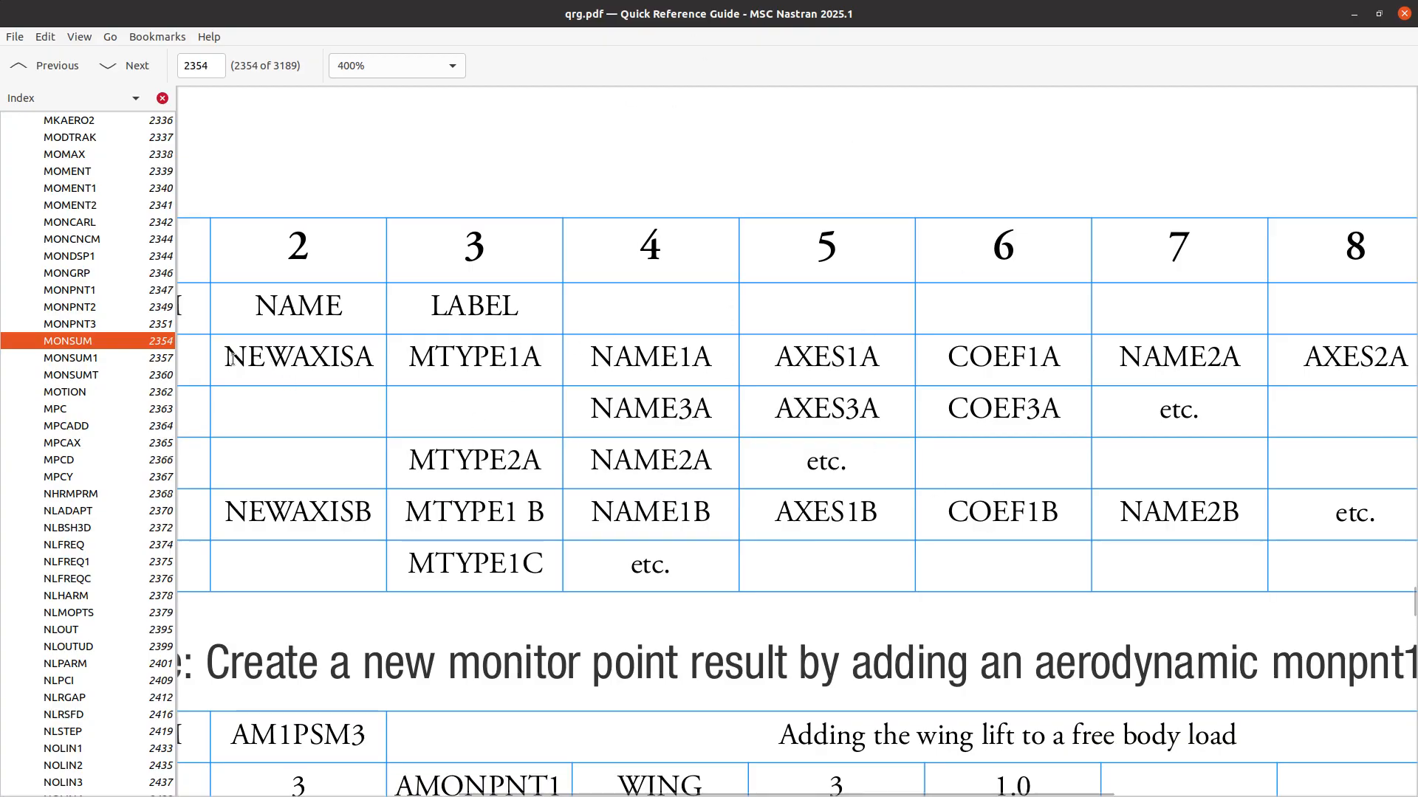
pyautogui.moveTo(232, 358); pyautogui.dragTo(375, 361)
pyautogui.hotkey('alt', 'Tab')
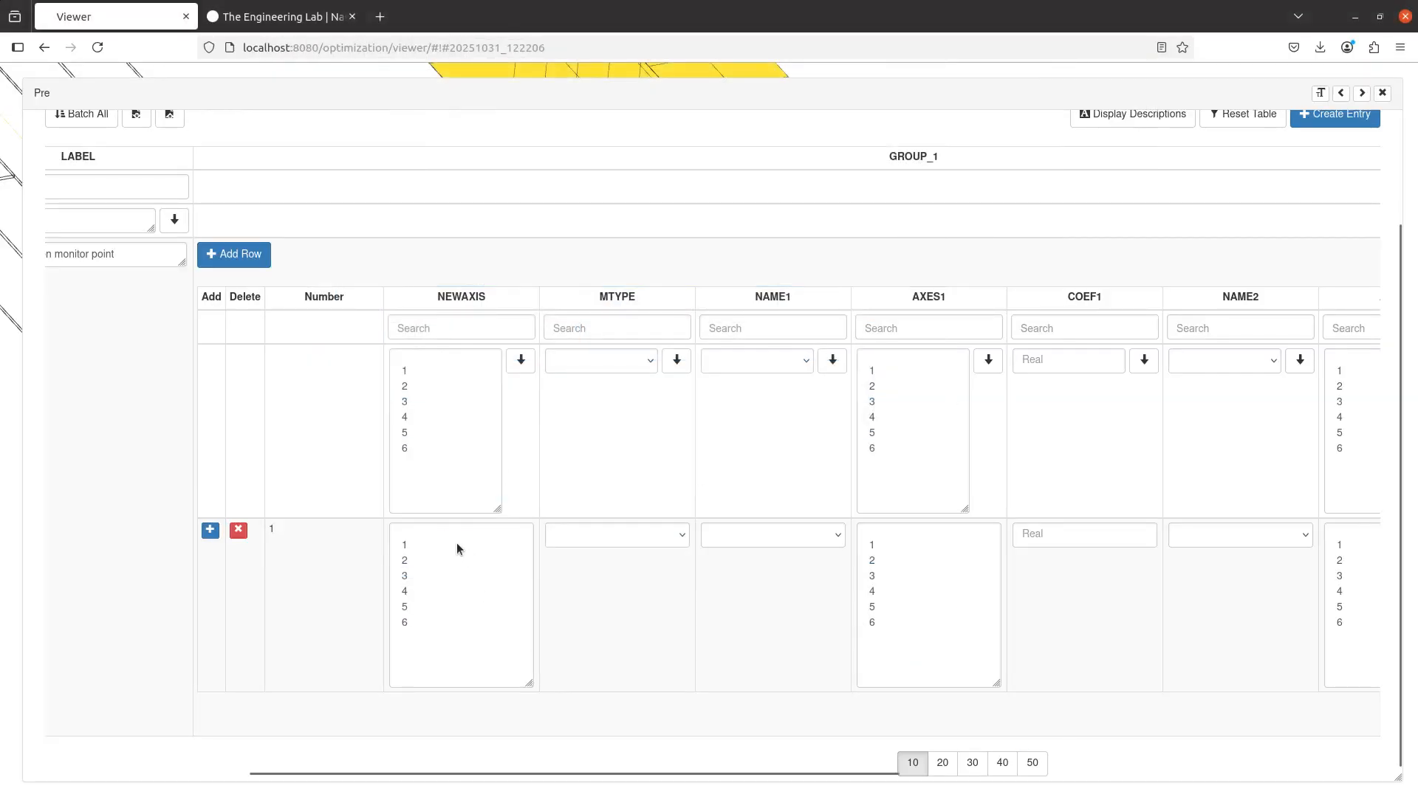
# Select components 1 through 6 for both NEWAXIS and AXES1 in the GROUP_1 row and set MTYPE to SMONDSP1
pyautogui.moveTo(457, 543); pyautogui.dragTo(445, 621)
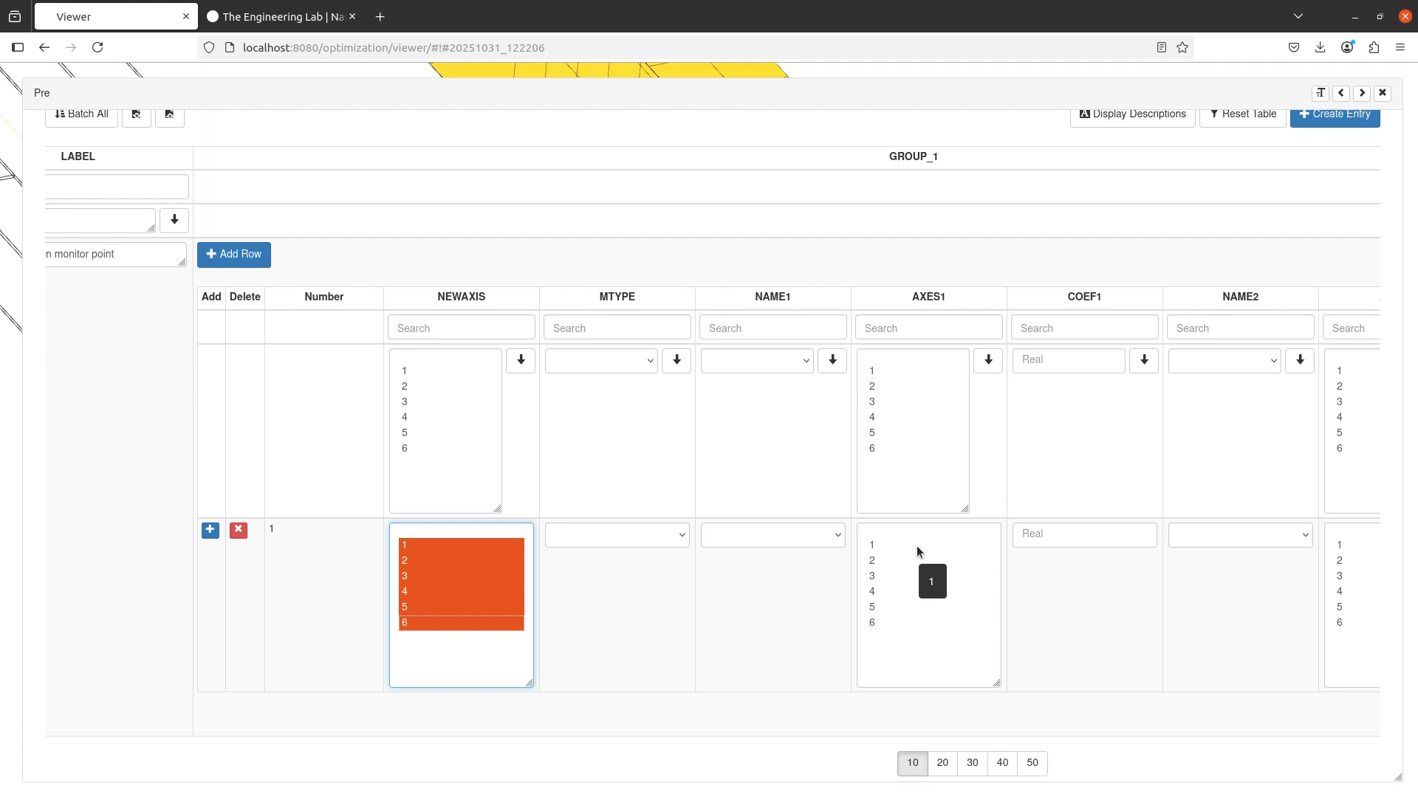
pyautogui.moveTo(916, 547); pyautogui.dragTo(908, 624)
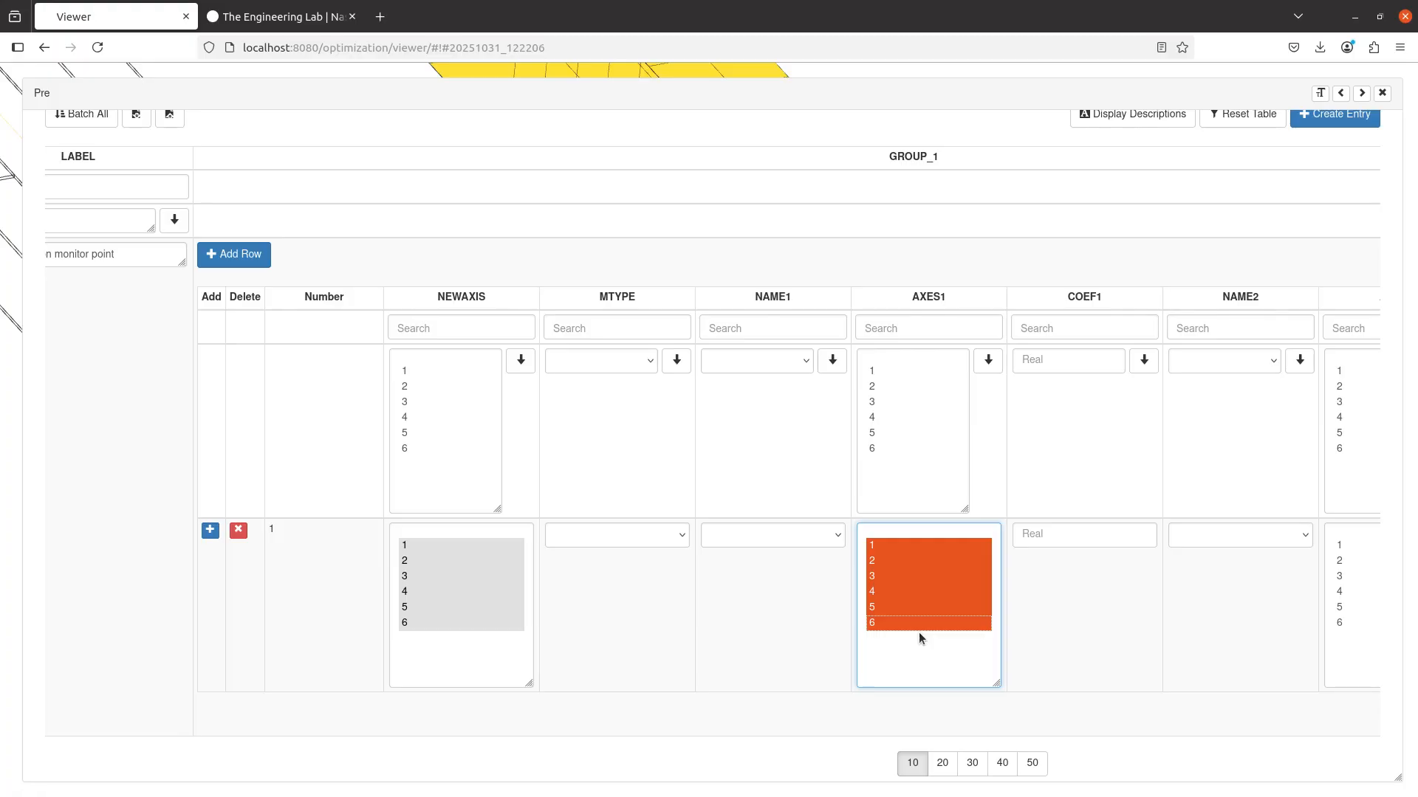
pyautogui.click(637, 552)
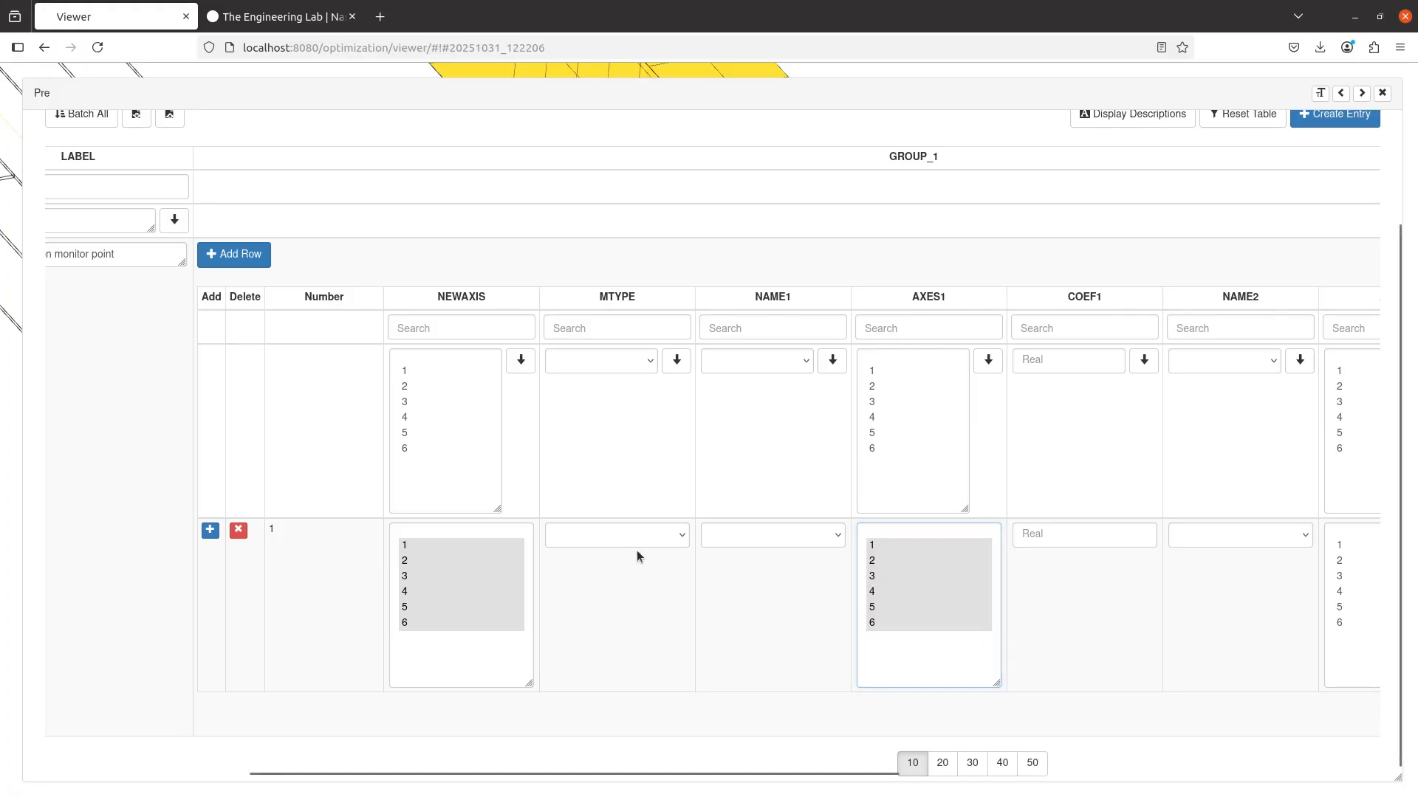
pyautogui.click(636, 533)
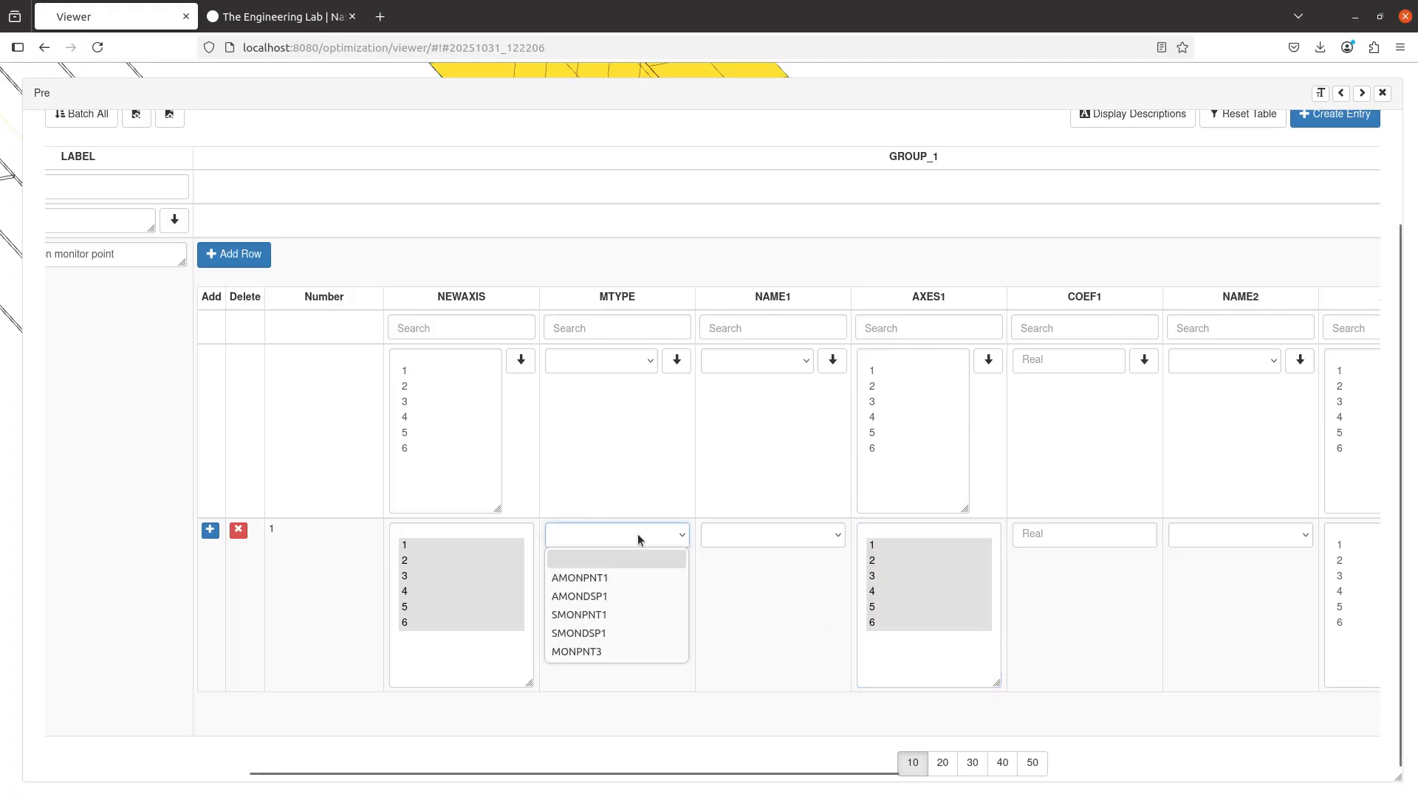
pyautogui.click(619, 632)
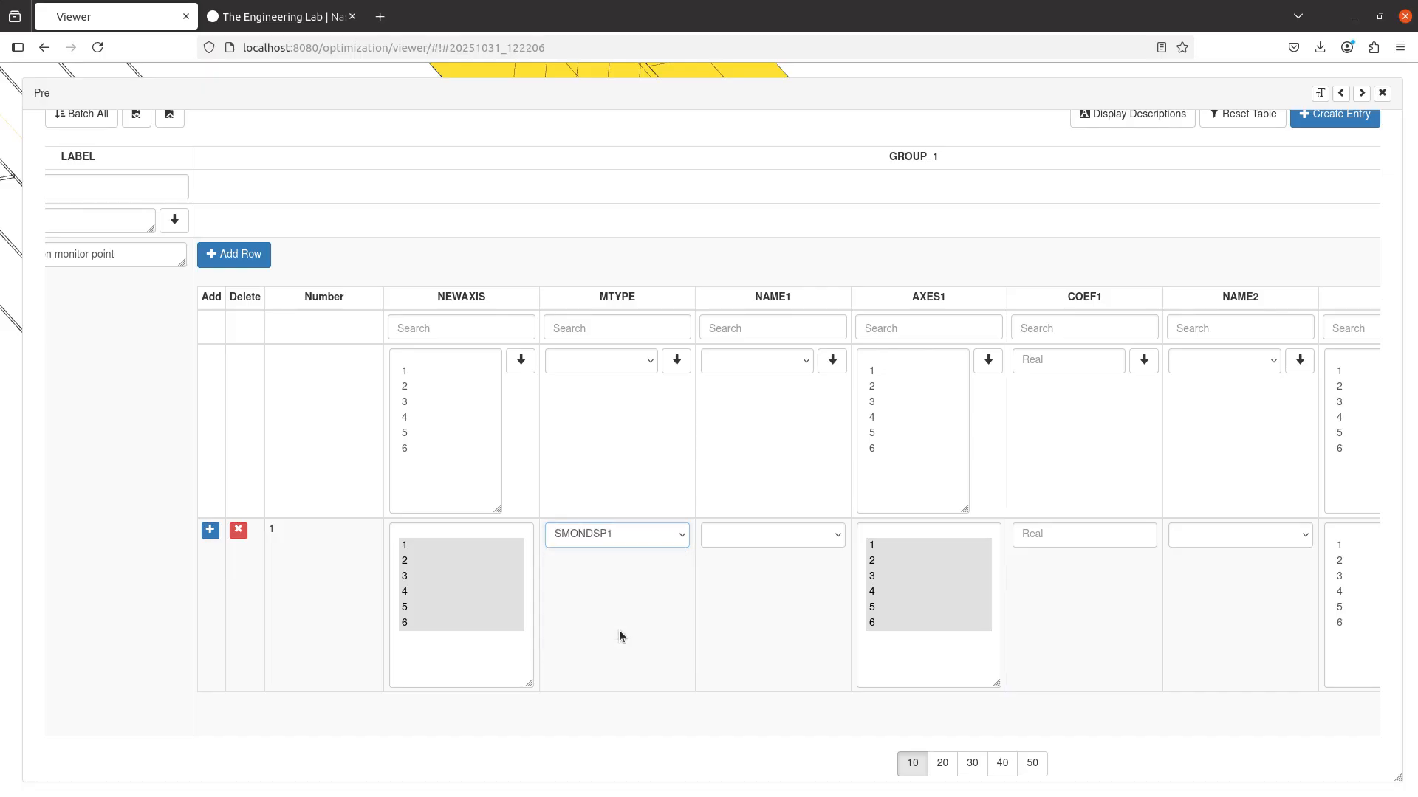
pyautogui.click(624, 539)
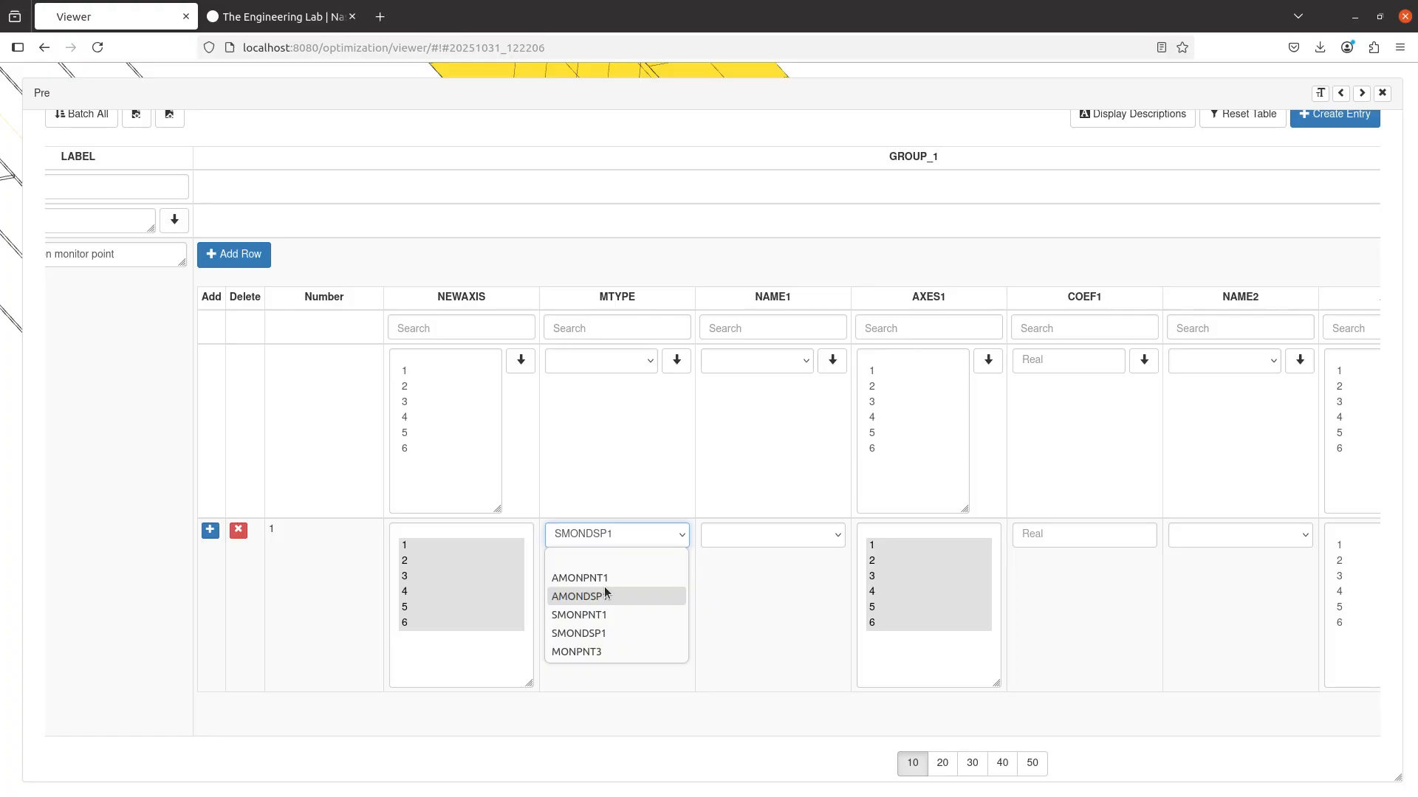
pyautogui.click(585, 633)
# Set NAME1 to MONDSP1 - P106 and COEF1 to 1. in the GROUP_1 row
pyautogui.click(748, 544)
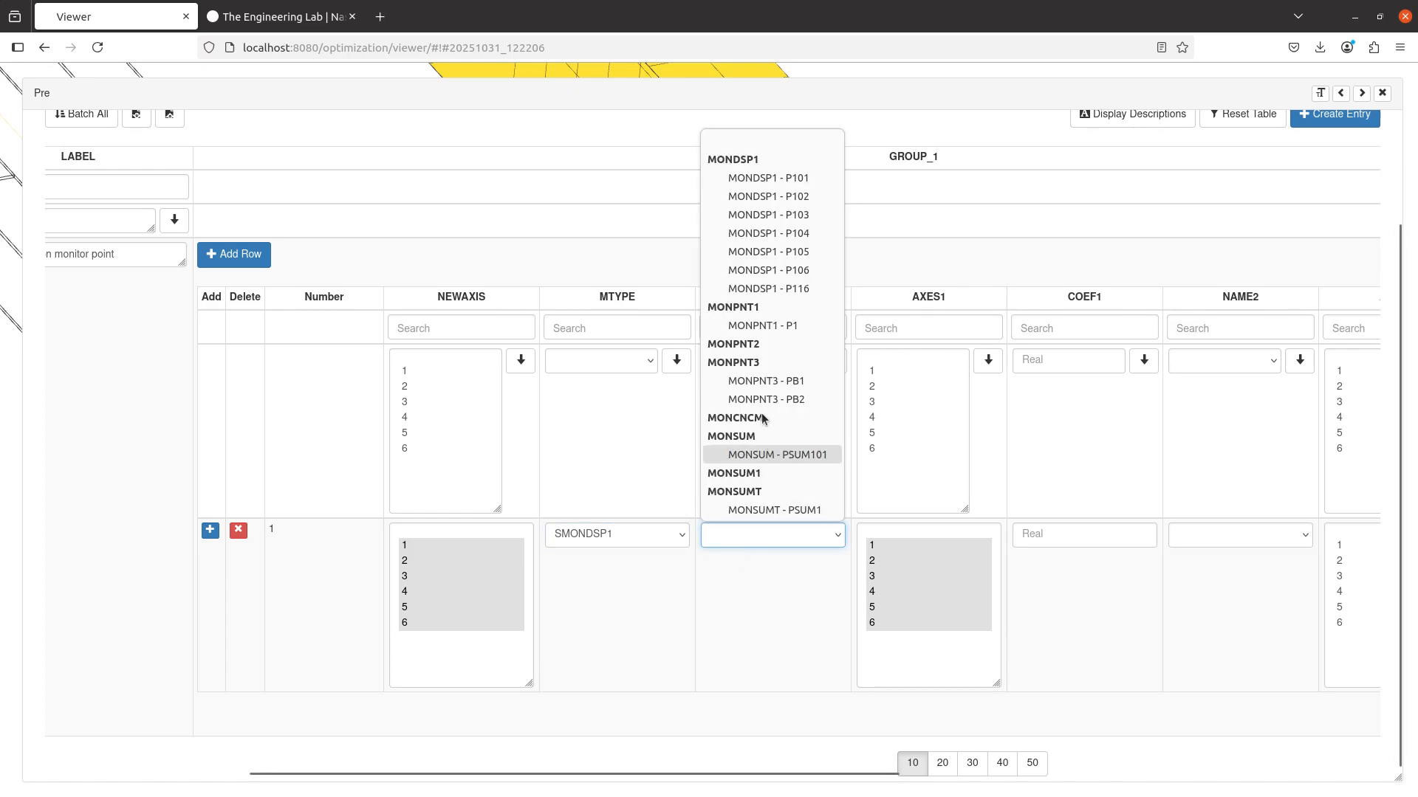
pyautogui.click(782, 270)
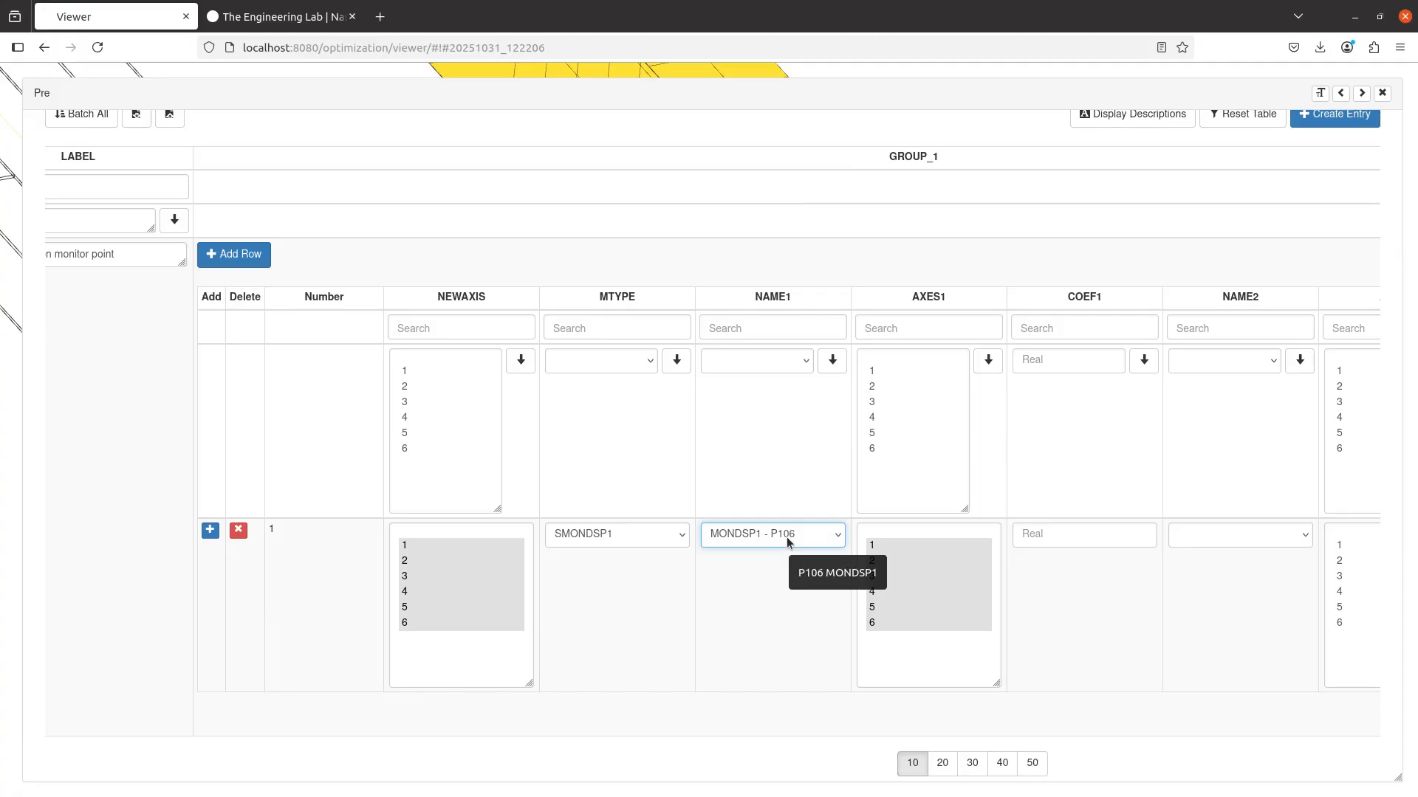
pyautogui.hscroll(2, 787, 539)
pyautogui.click(940, 532)
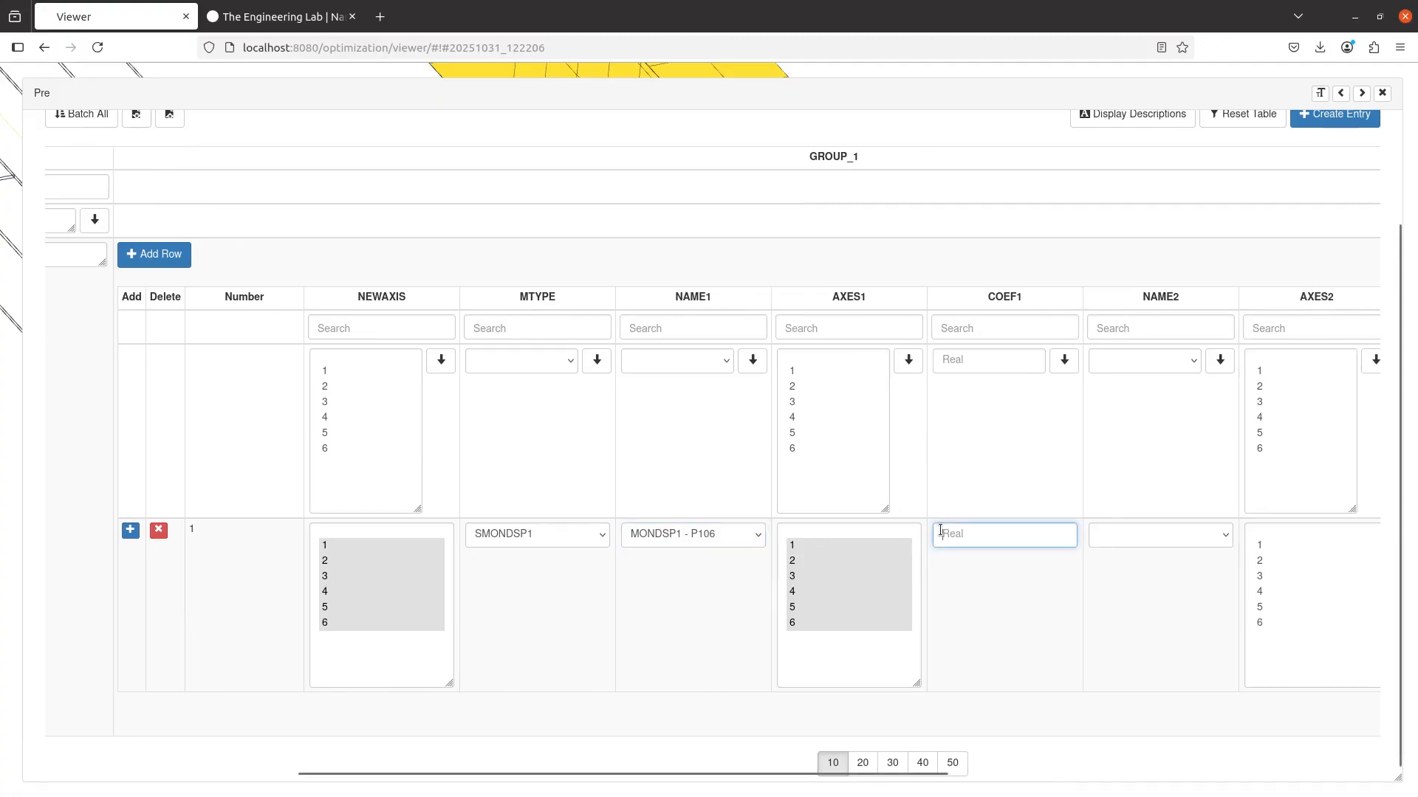
pyautogui.write('1.')
# Upload the BDF and immediately run the MSC Nastran job
pyautogui.scroll(3, 601, 573)
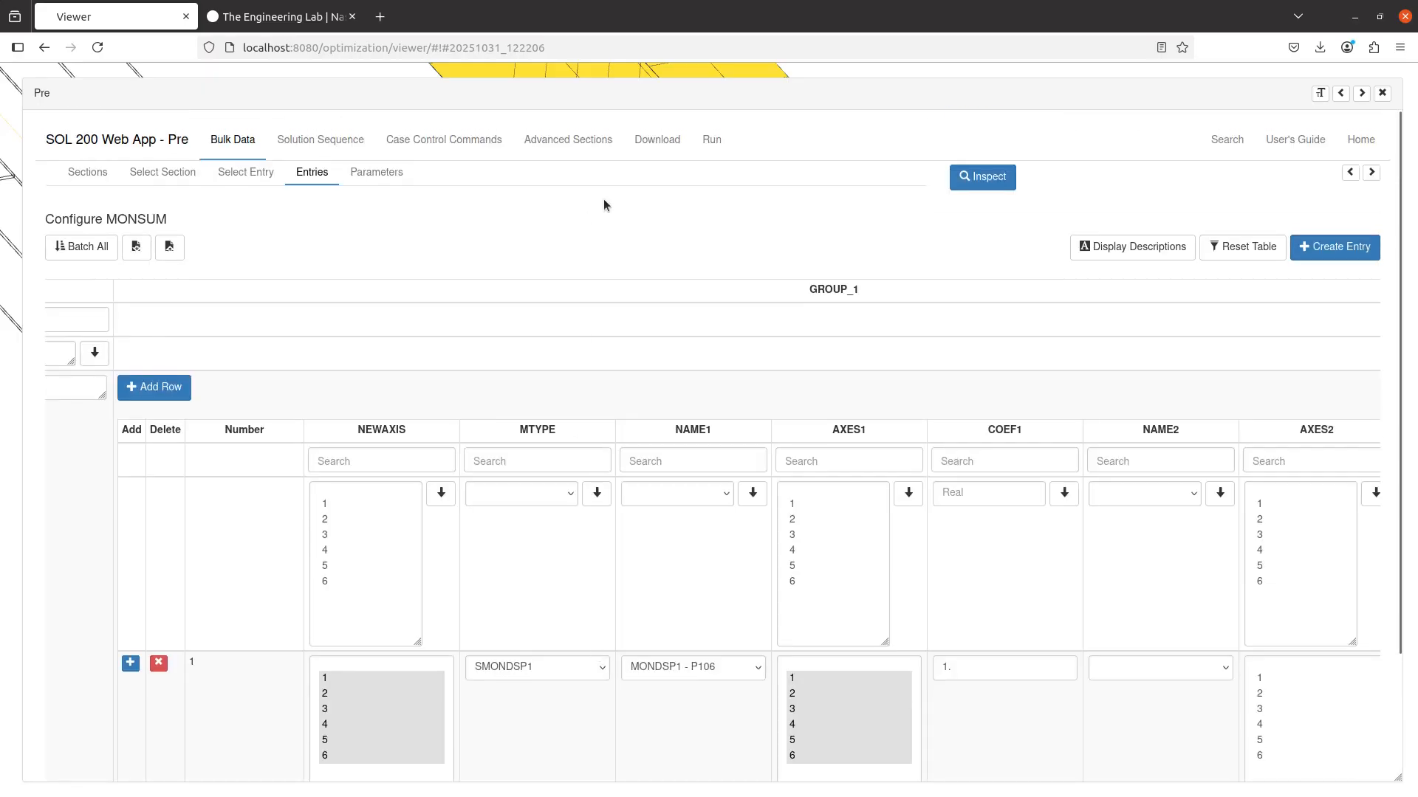
pyautogui.click(653, 155)
pyautogui.click(993, 352)
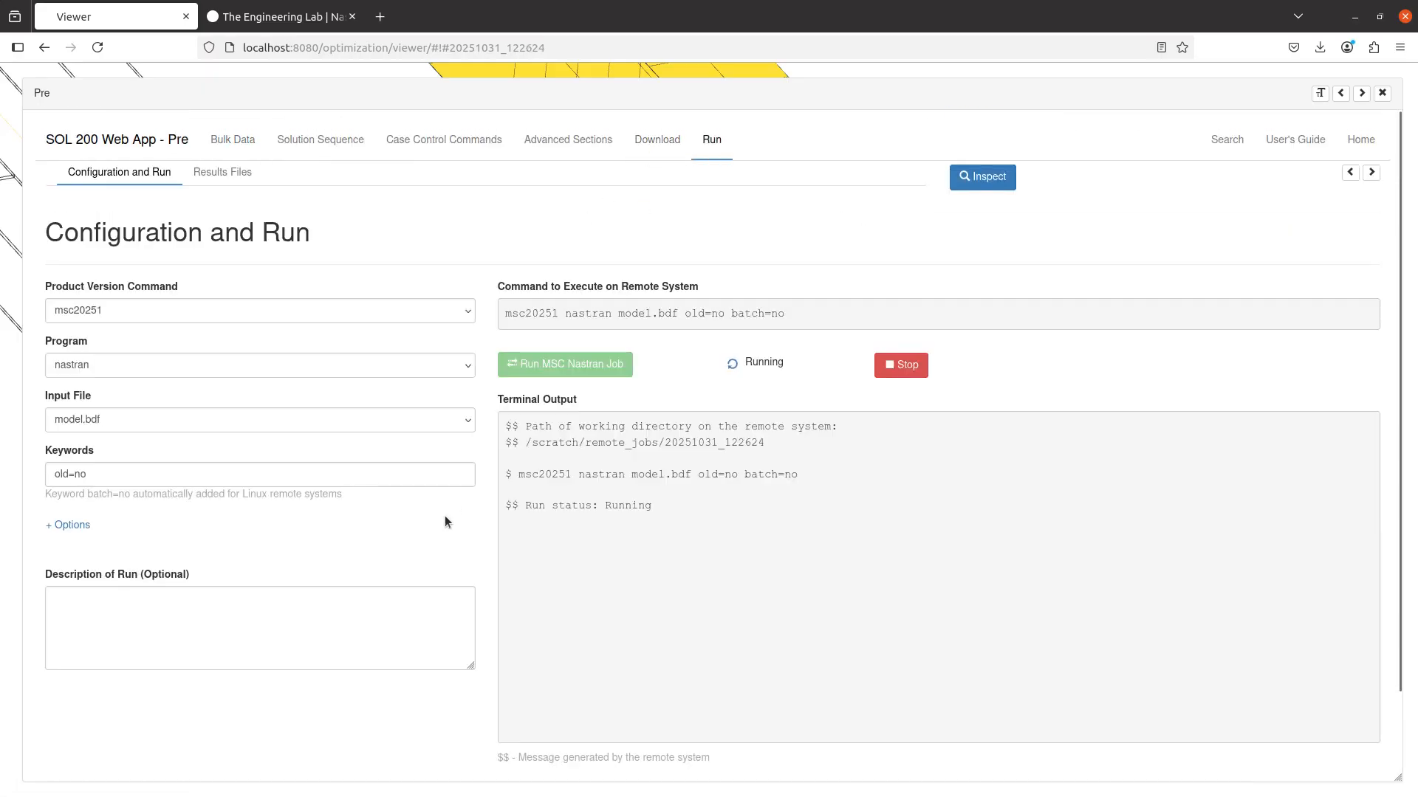
# Return to the MONSUM configuration, select the entry name PSUM101 for copying, and close and reopen the Pre window
pyautogui.click(232, 140)
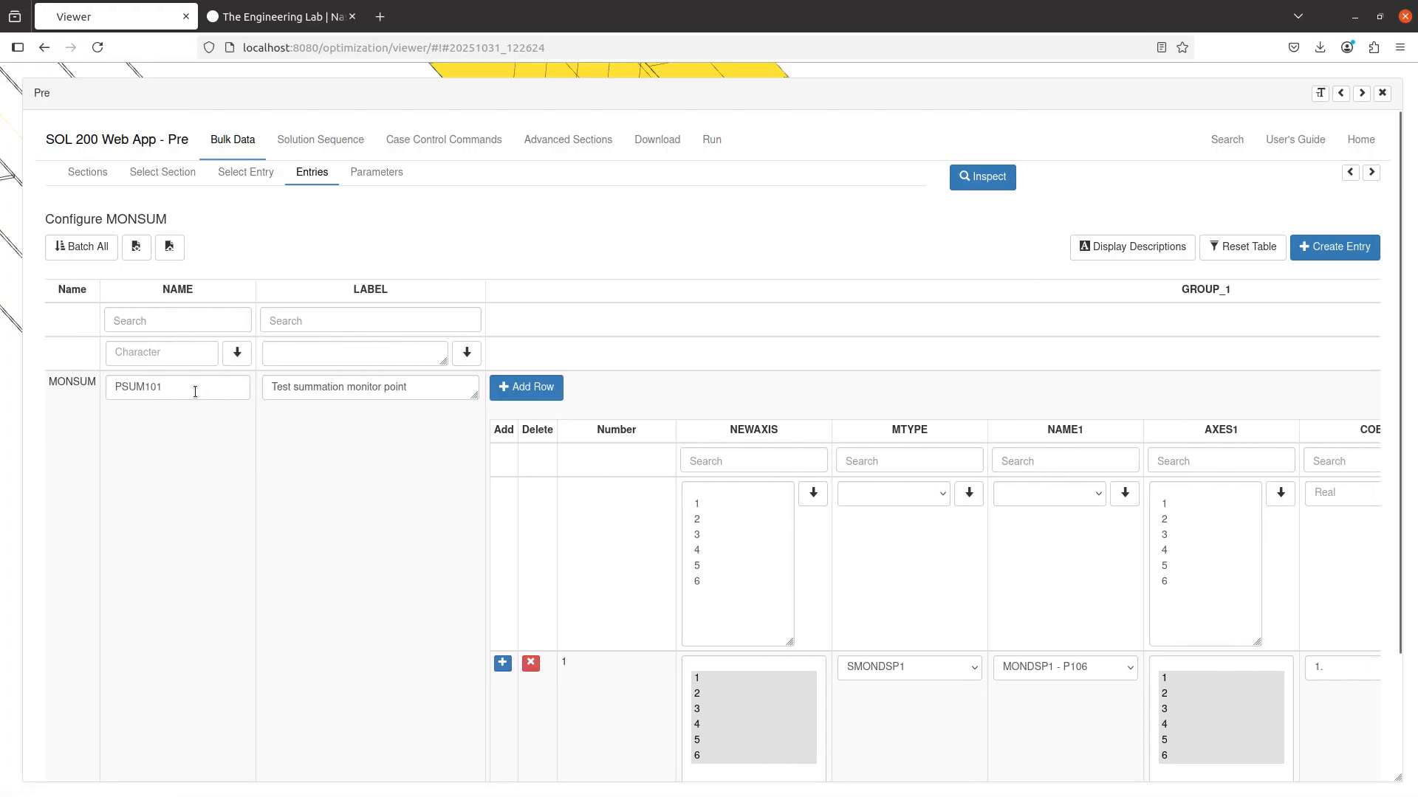
pyautogui.doubleClick(195, 391)
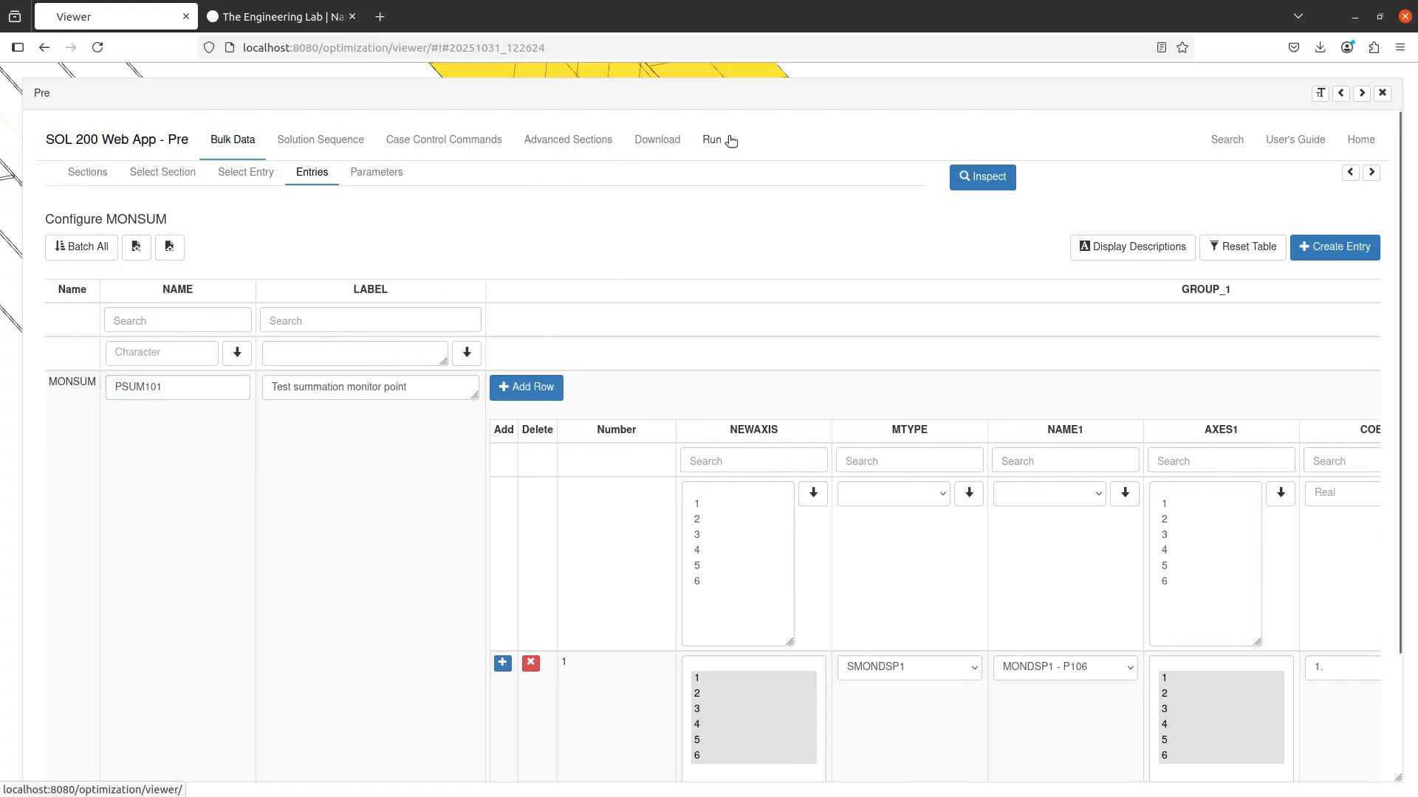
pyautogui.click(714, 140)
pyautogui.click(133, 541)
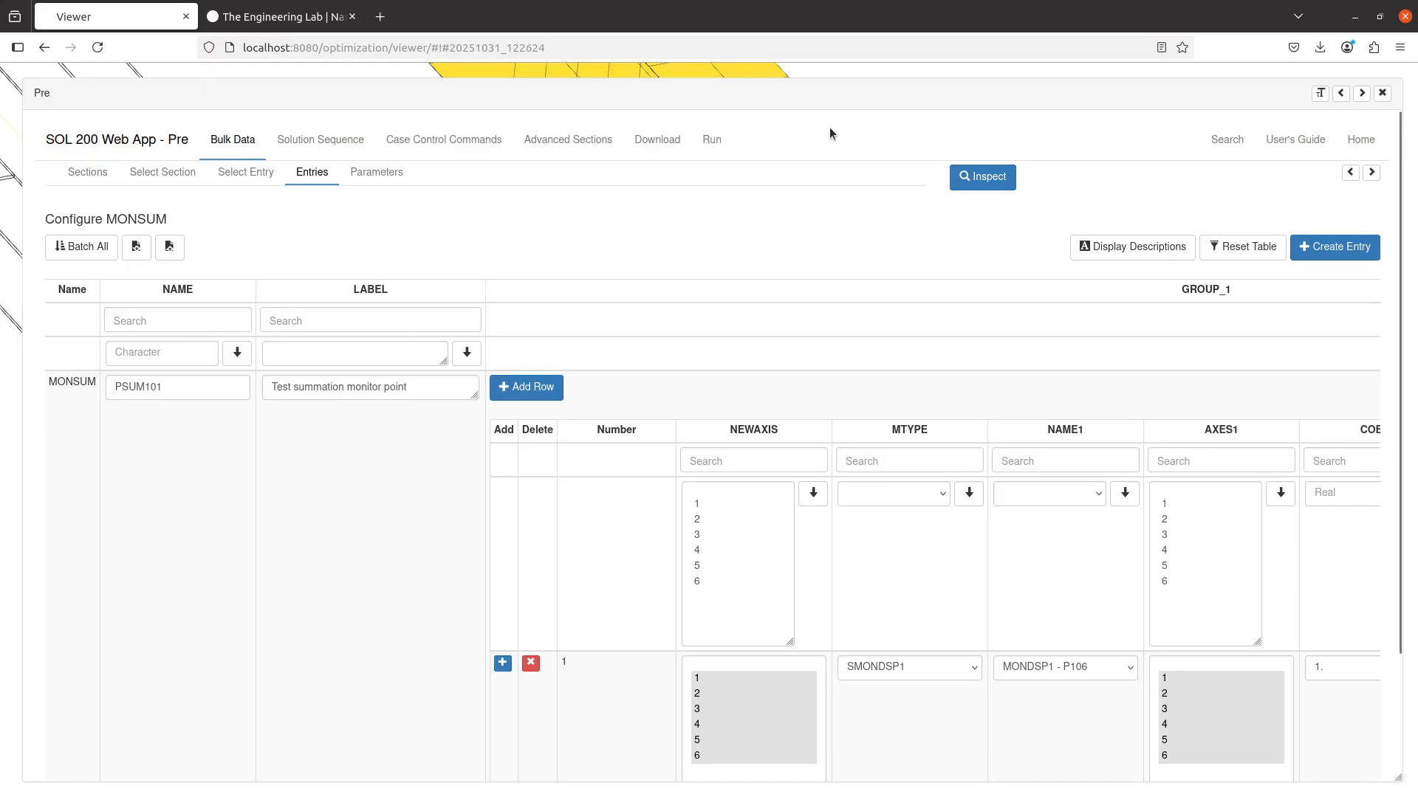
pyautogui.click(1382, 93)
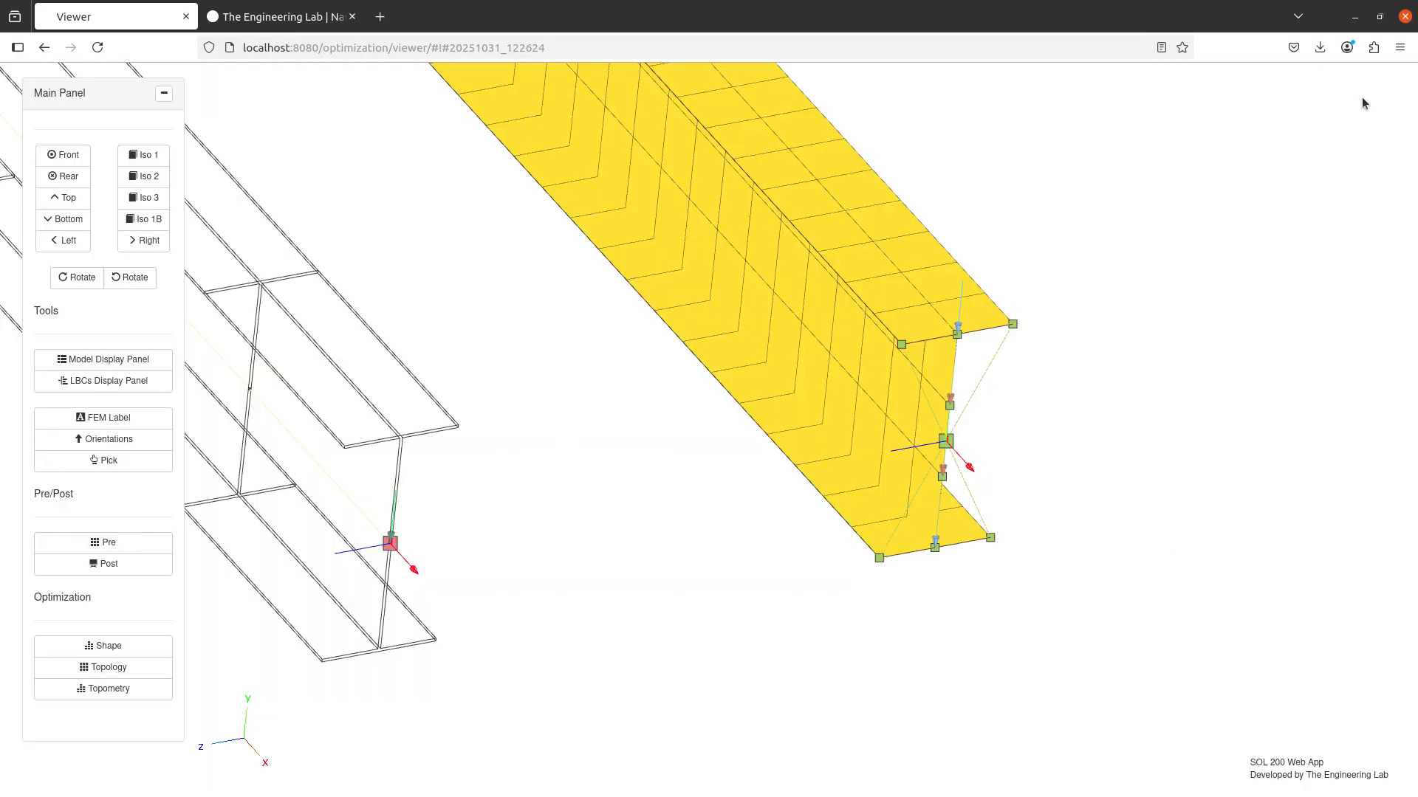
pyautogui.click(137, 565)
pyautogui.click(108, 542)
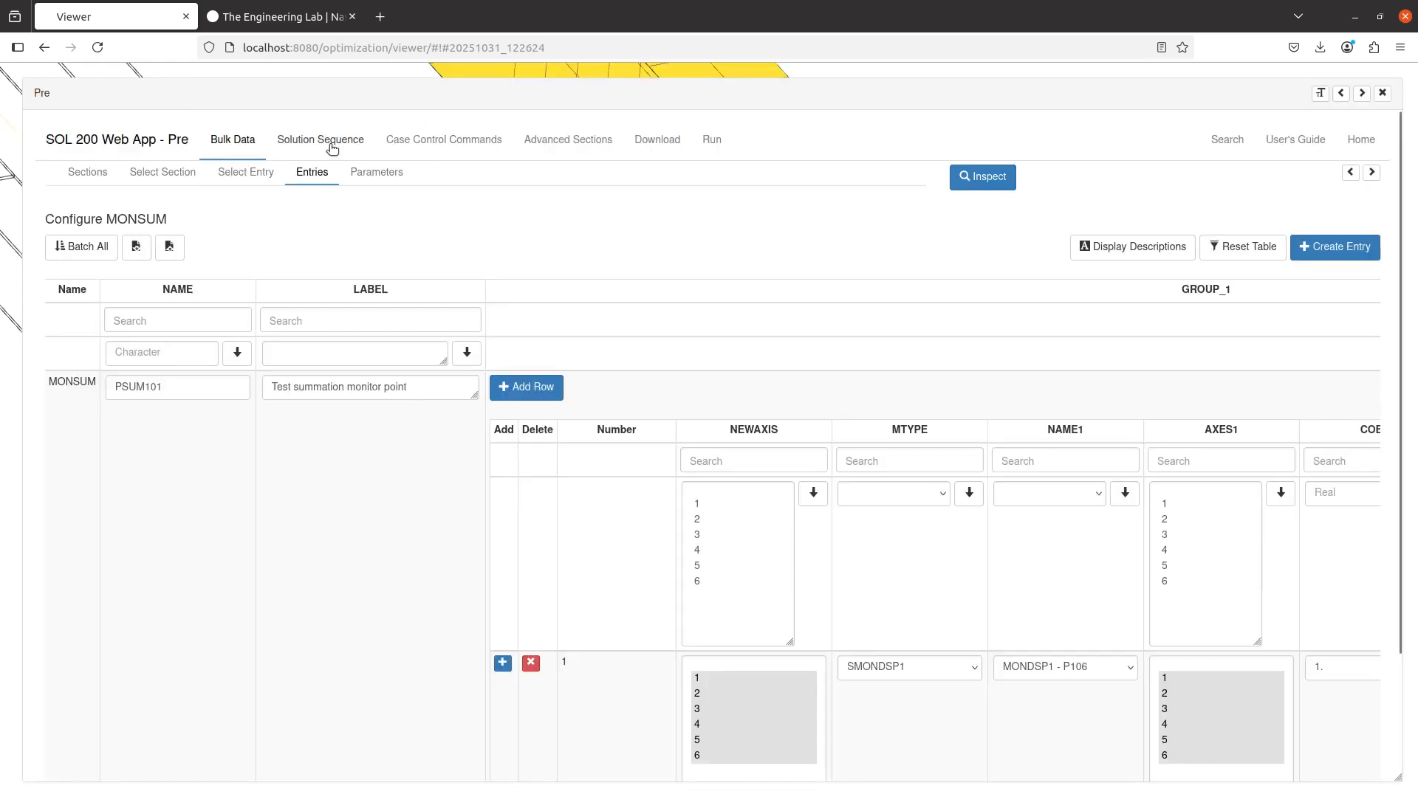
# Open the HDF5OUT bulk data entry, delete it, and view the download notifications
pyautogui.click(246, 172)
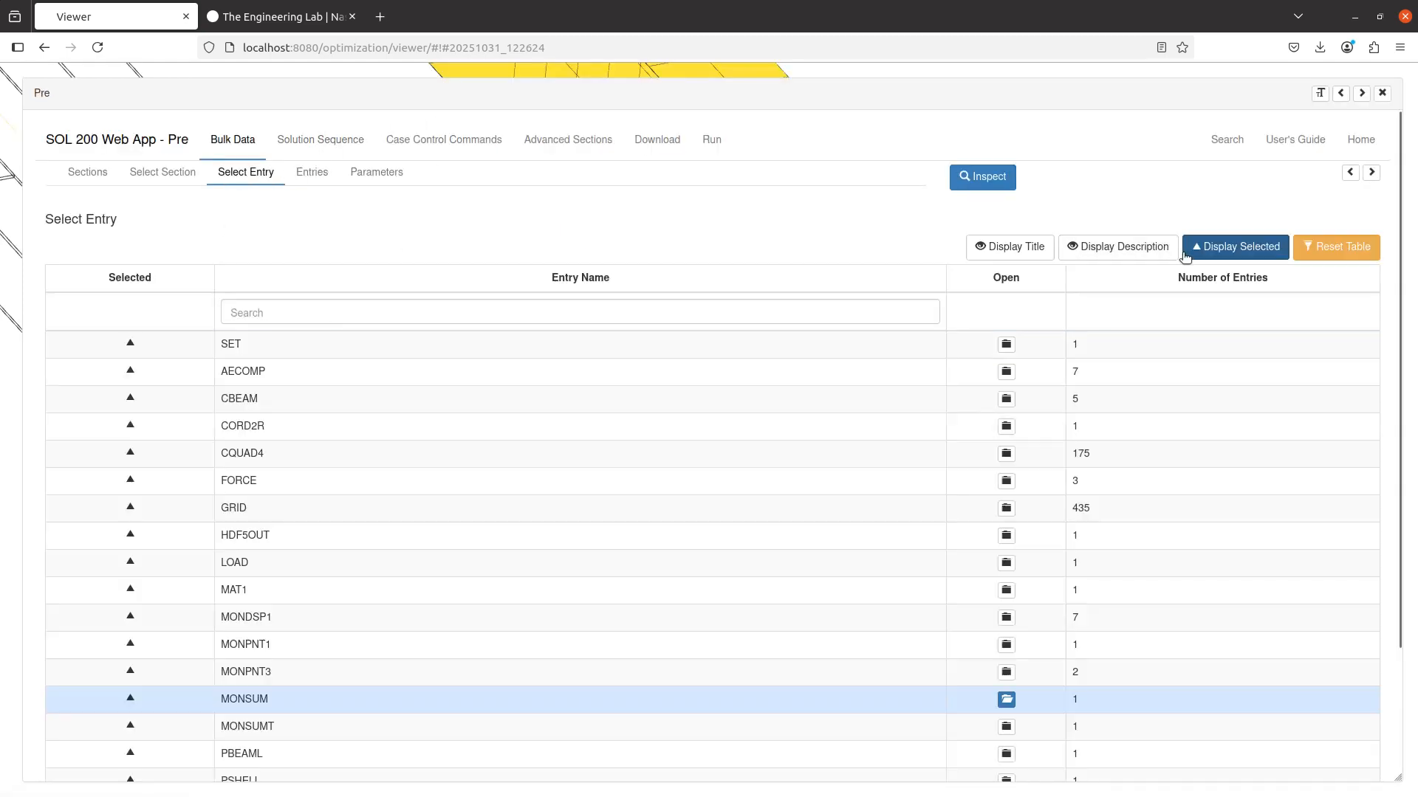
pyautogui.click(271, 536)
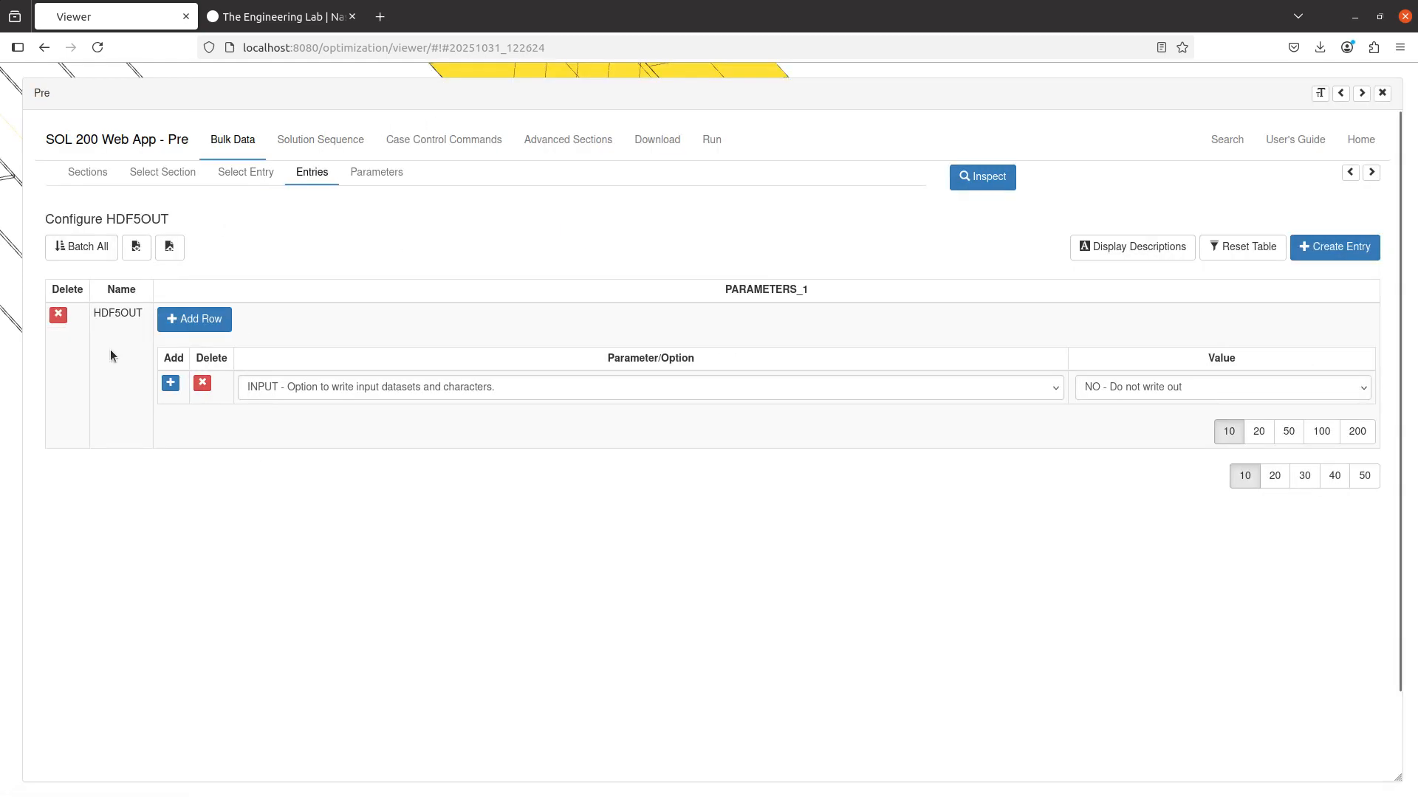
pyautogui.click(61, 316)
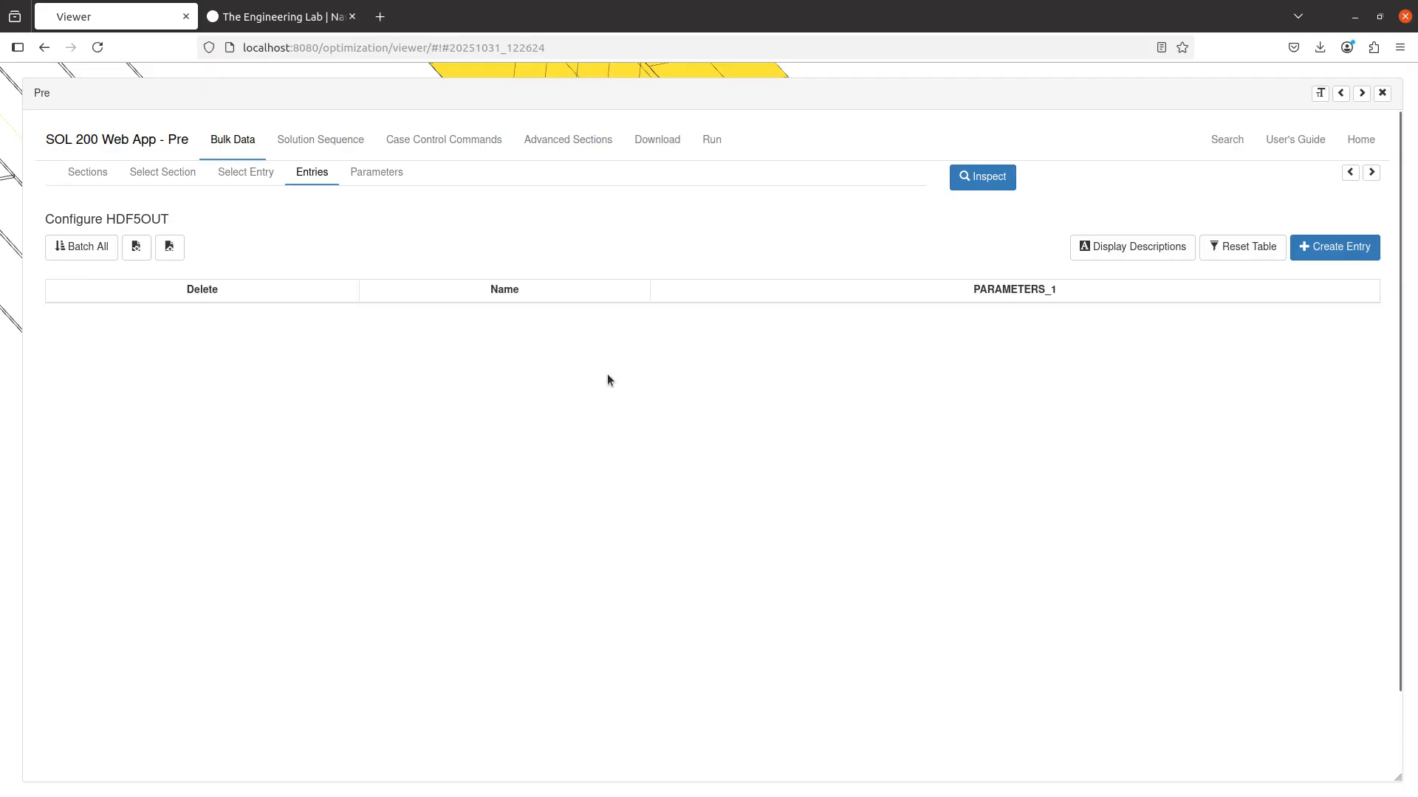
pyautogui.click(670, 142)
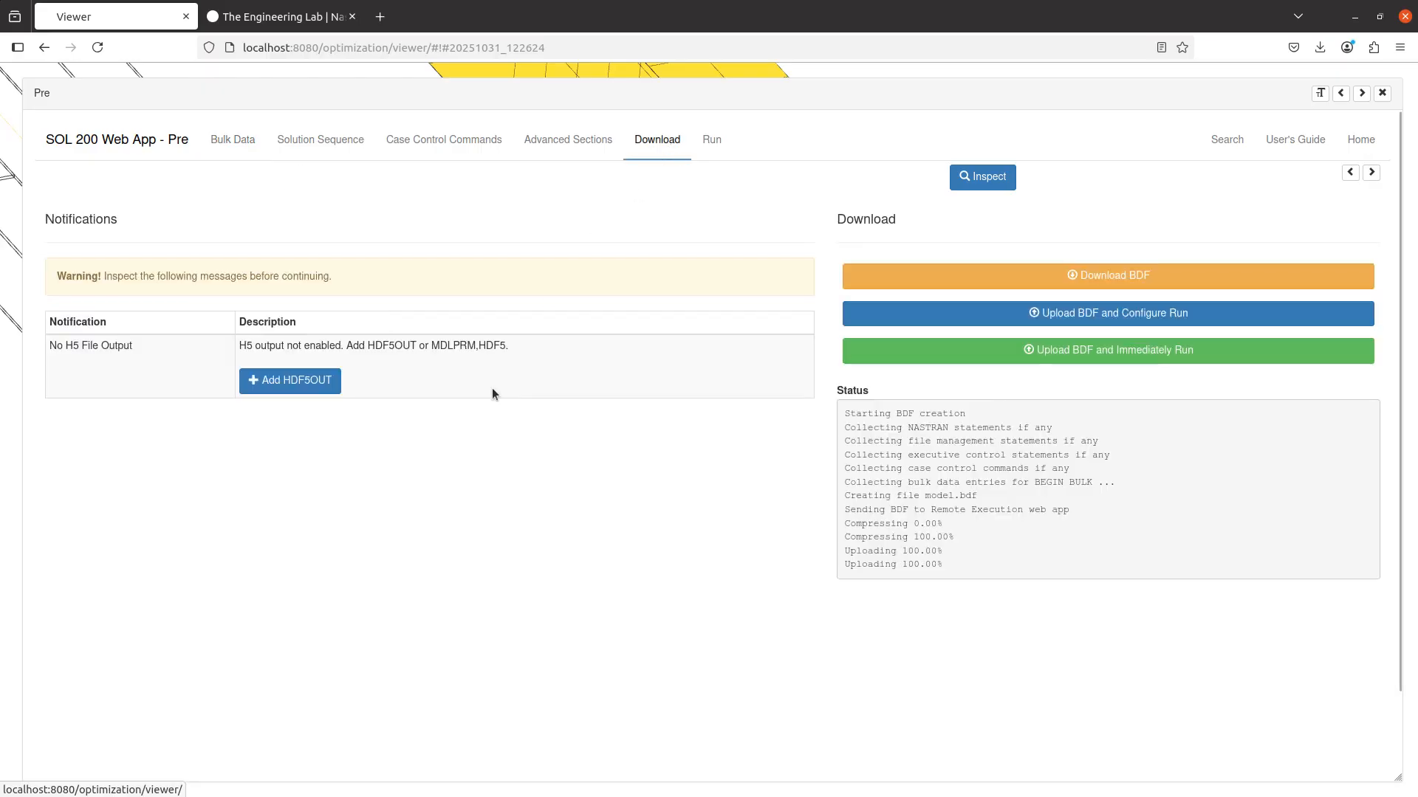
# Open model.f06 from the job's result files and search it for PSUM101
pyautogui.click(710, 141)
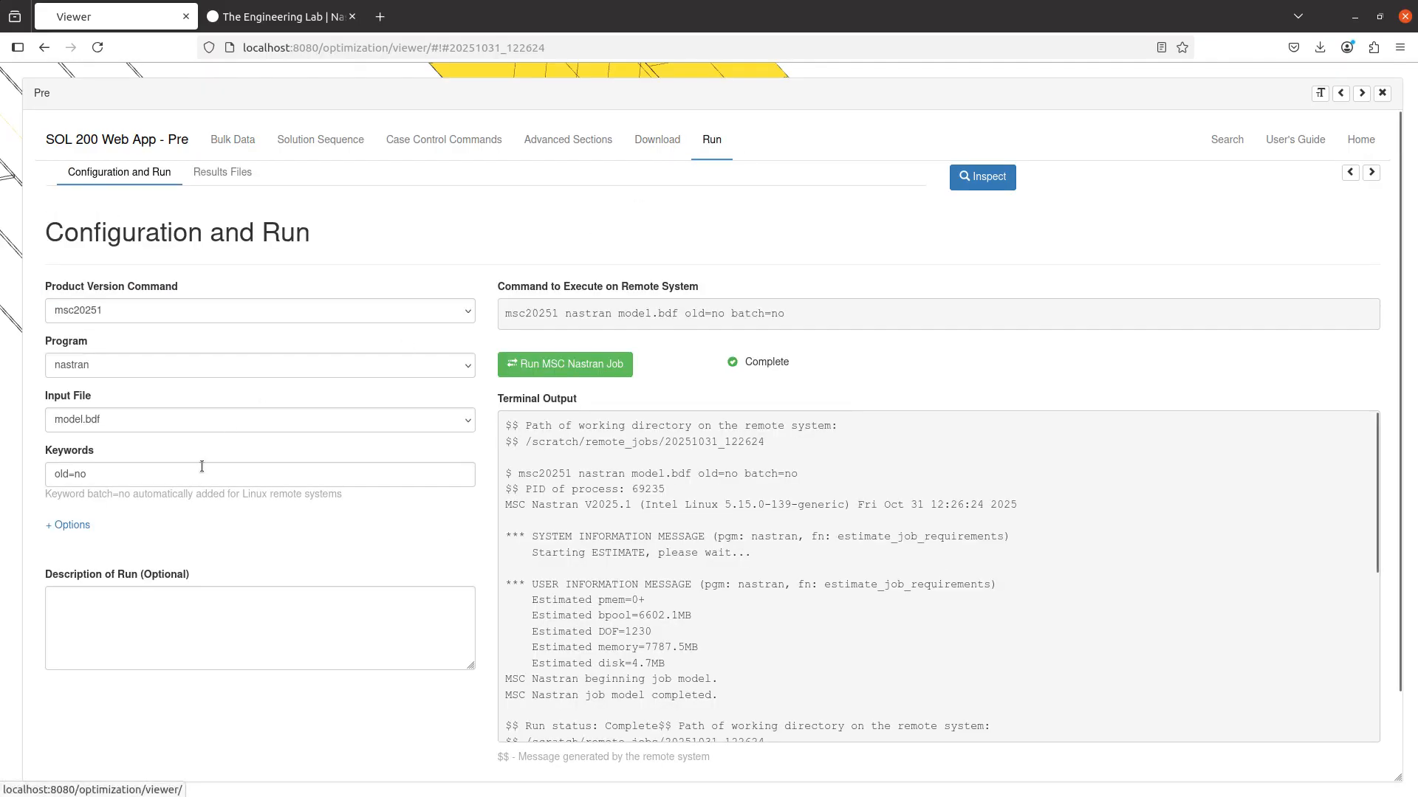
pyautogui.click(212, 151)
pyautogui.click(695, 151)
pyautogui.click(222, 172)
pyautogui.click(84, 546)
pyautogui.hotkey('ctrl', 'f')
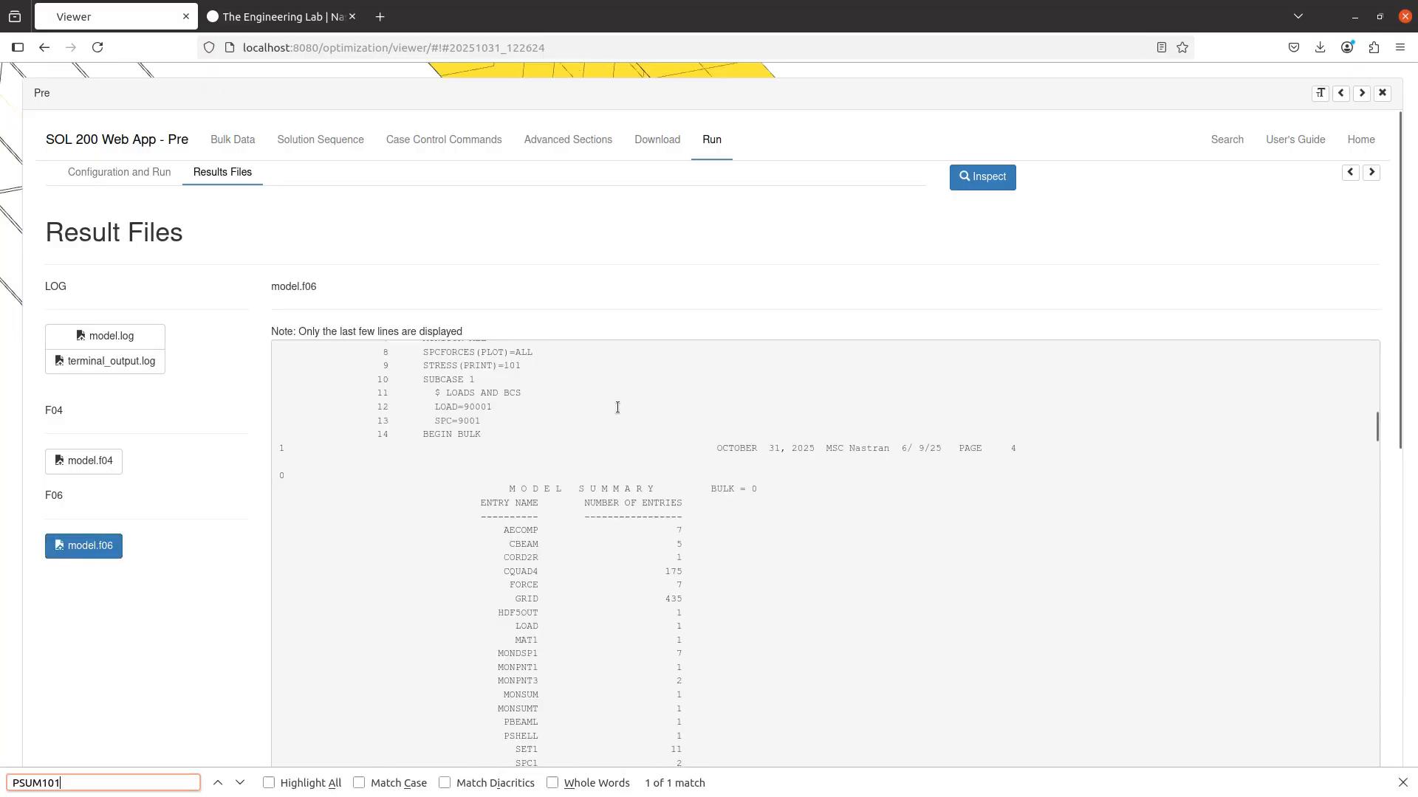
pyautogui.press('Return')
pyautogui.scroll(-3, 208, 560)
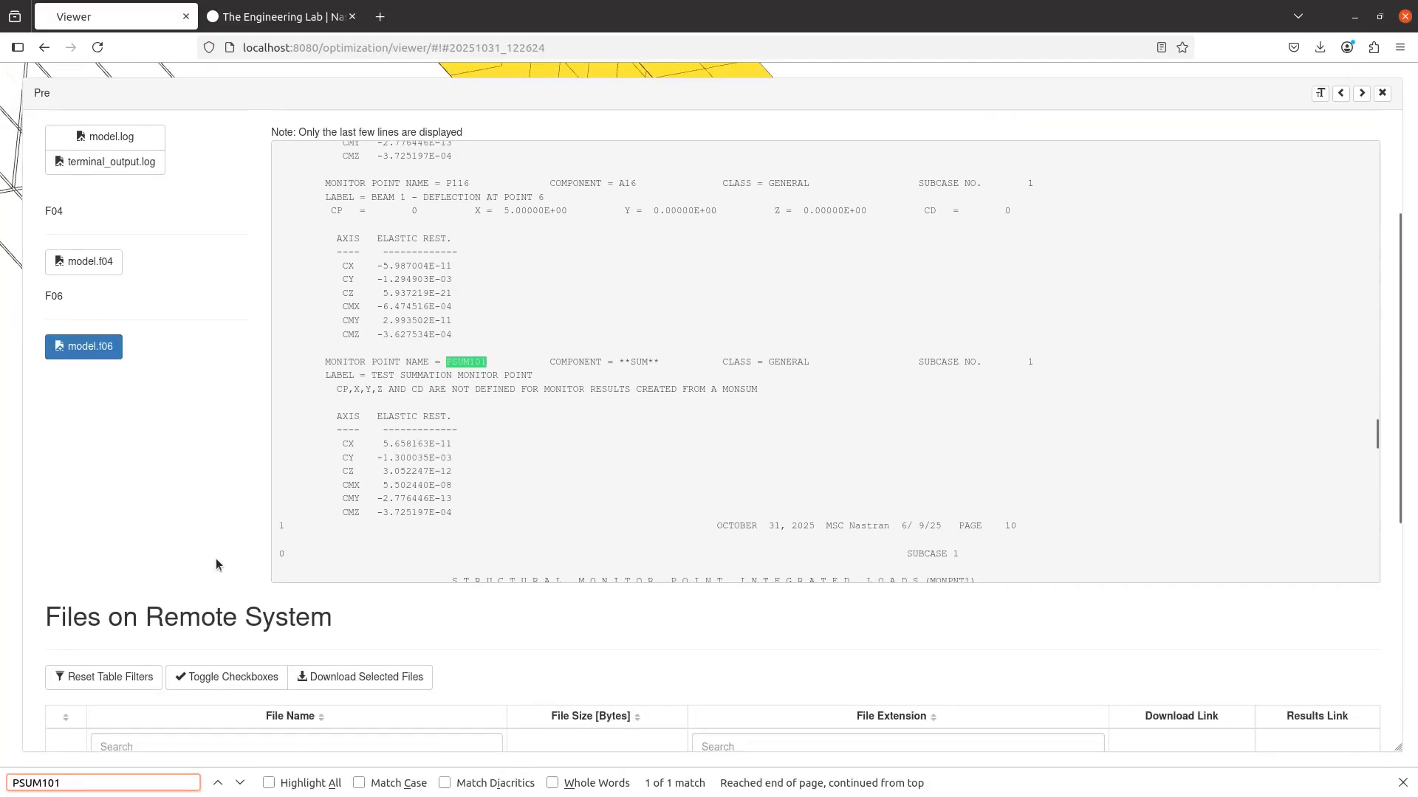
# Copy the PSUM101 monitor point result block from model.f06 and paste it below the tip deflection note in Notepad++
pyautogui.moveTo(475, 515); pyautogui.dragTo(268, 367)
pyautogui.hotkey('alt', 'Tab')
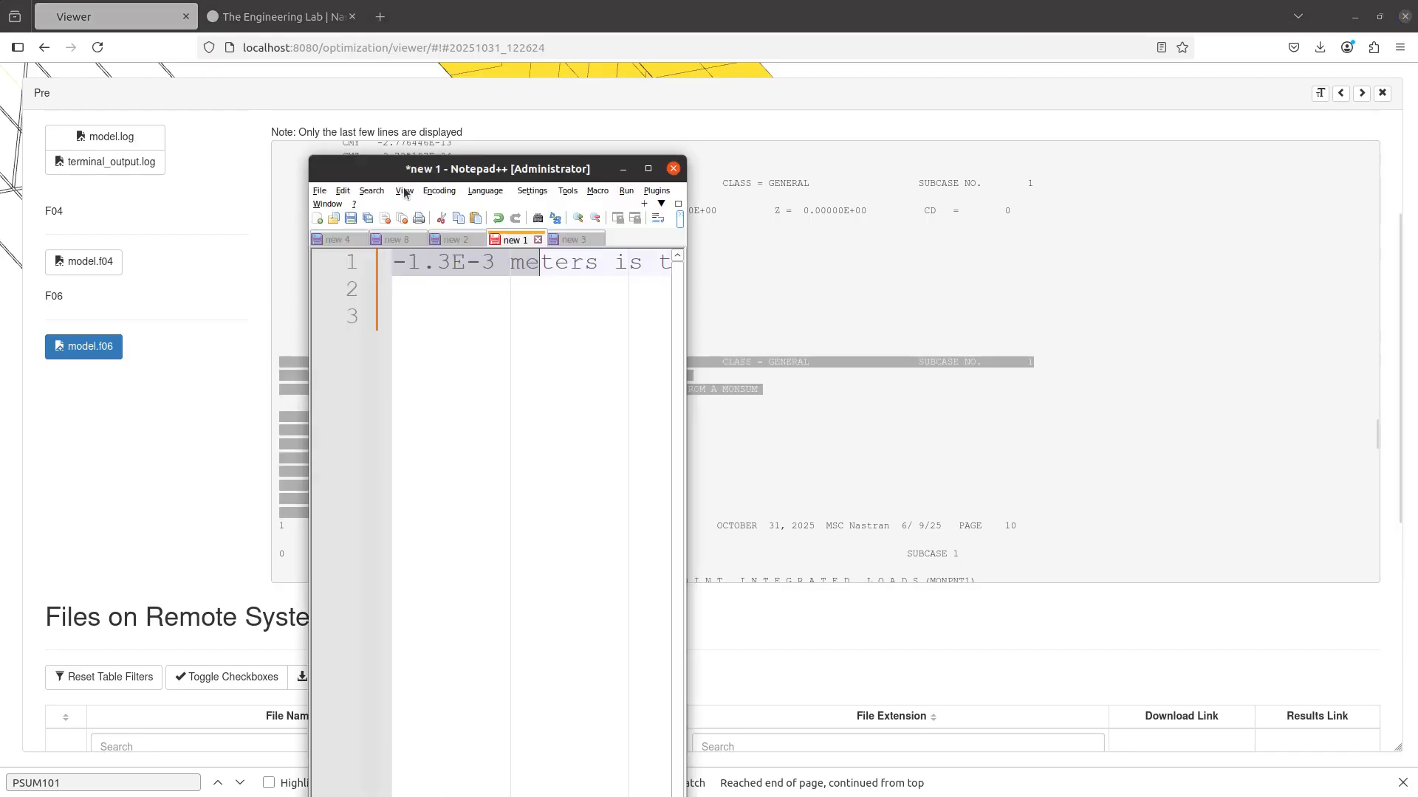
pyautogui.doubleClick(515, 170)
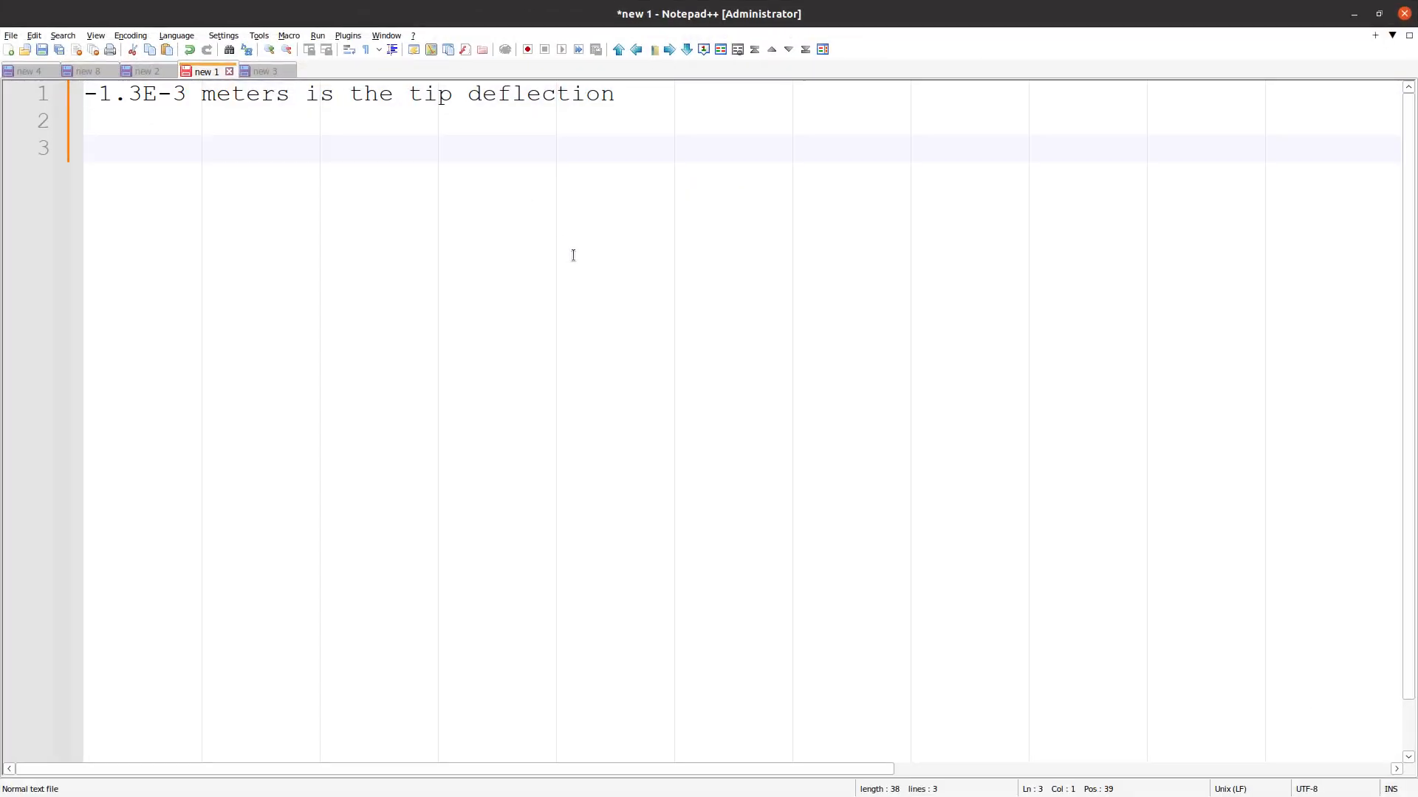
pyautogui.hotkey('ctrl', 'v')
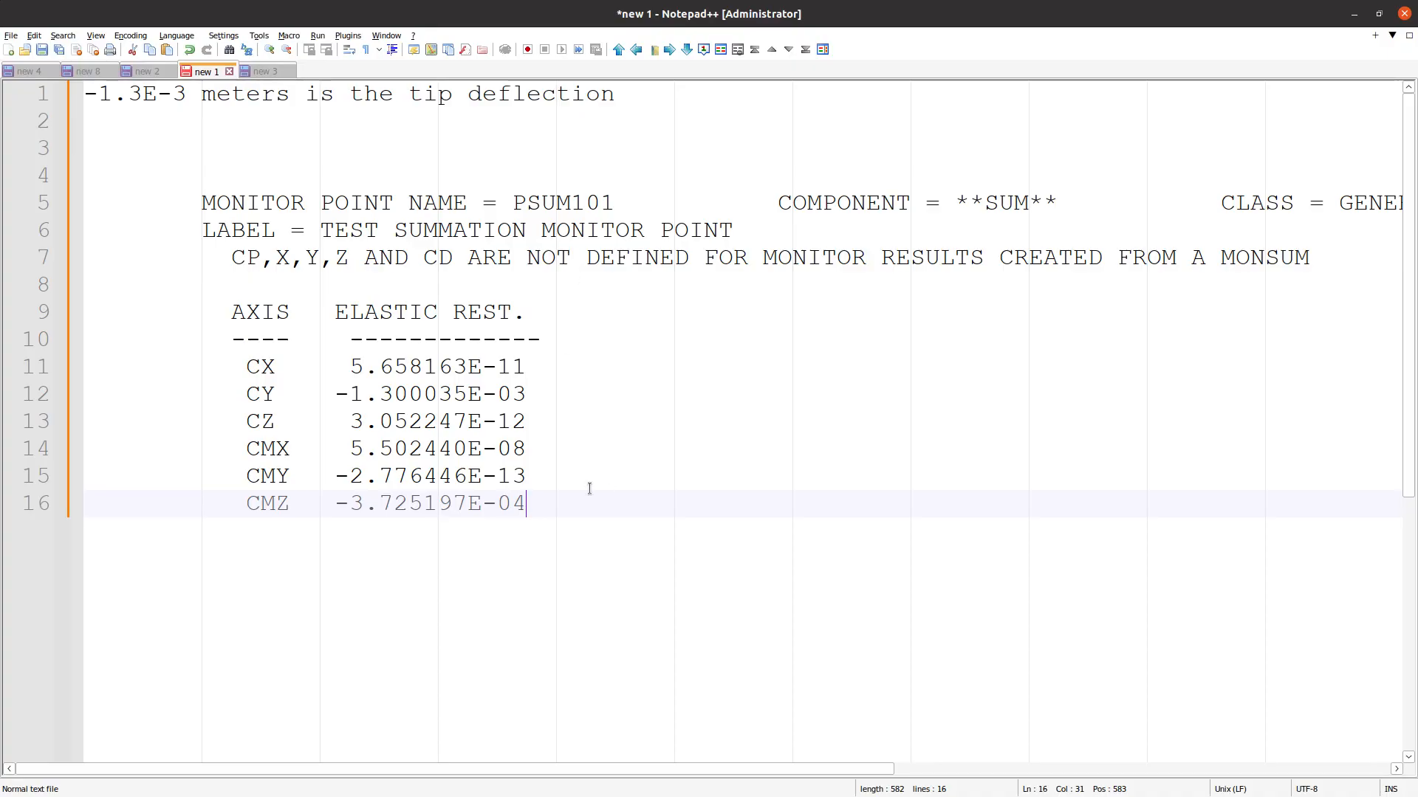
# Examine the CY value of PSUM101 against the tip deflection note, then return to the web app and close the Pre window
pyautogui.scroll(-2, 582, 484)
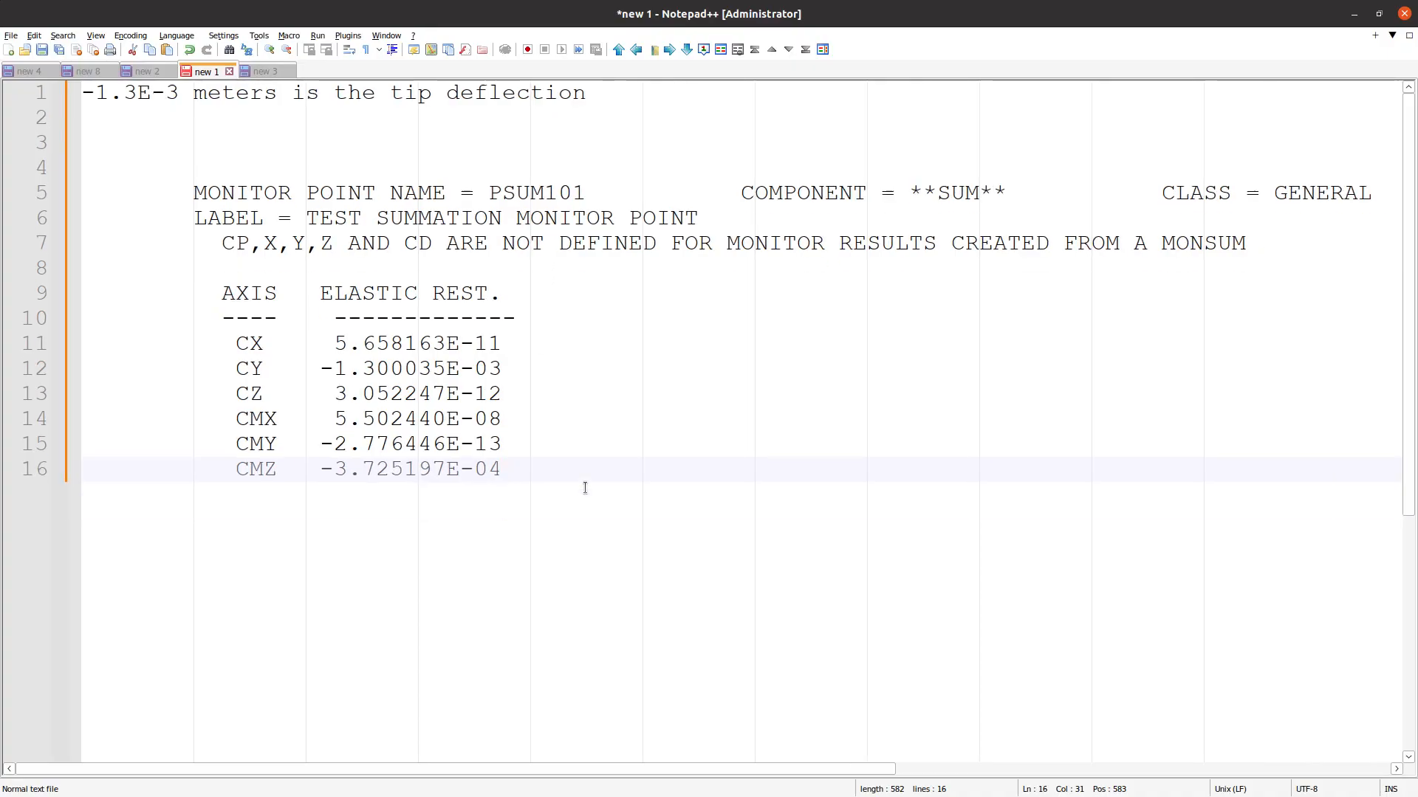
pyautogui.tripleClick(216, 361)
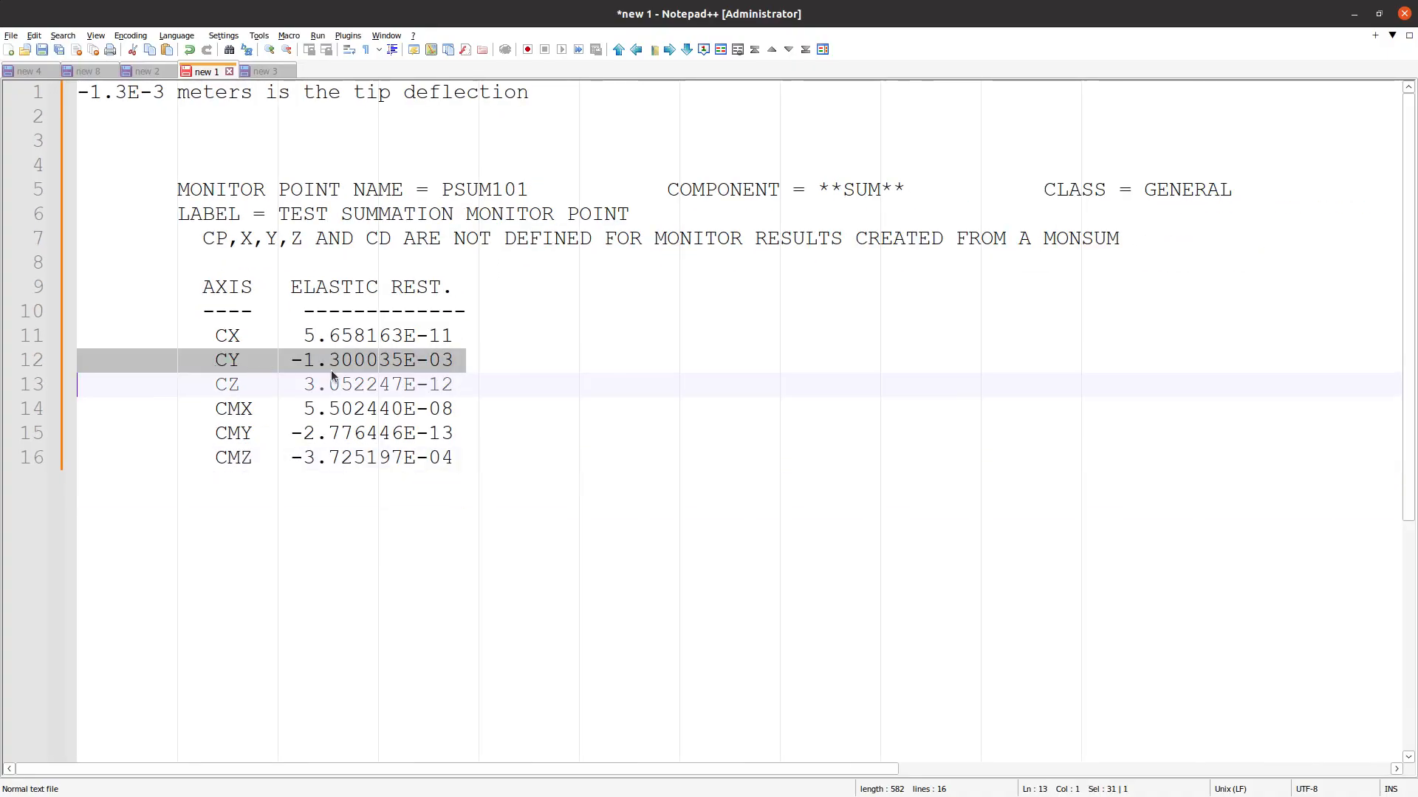
pyautogui.moveTo(292, 360); pyautogui.dragTo(456, 358)
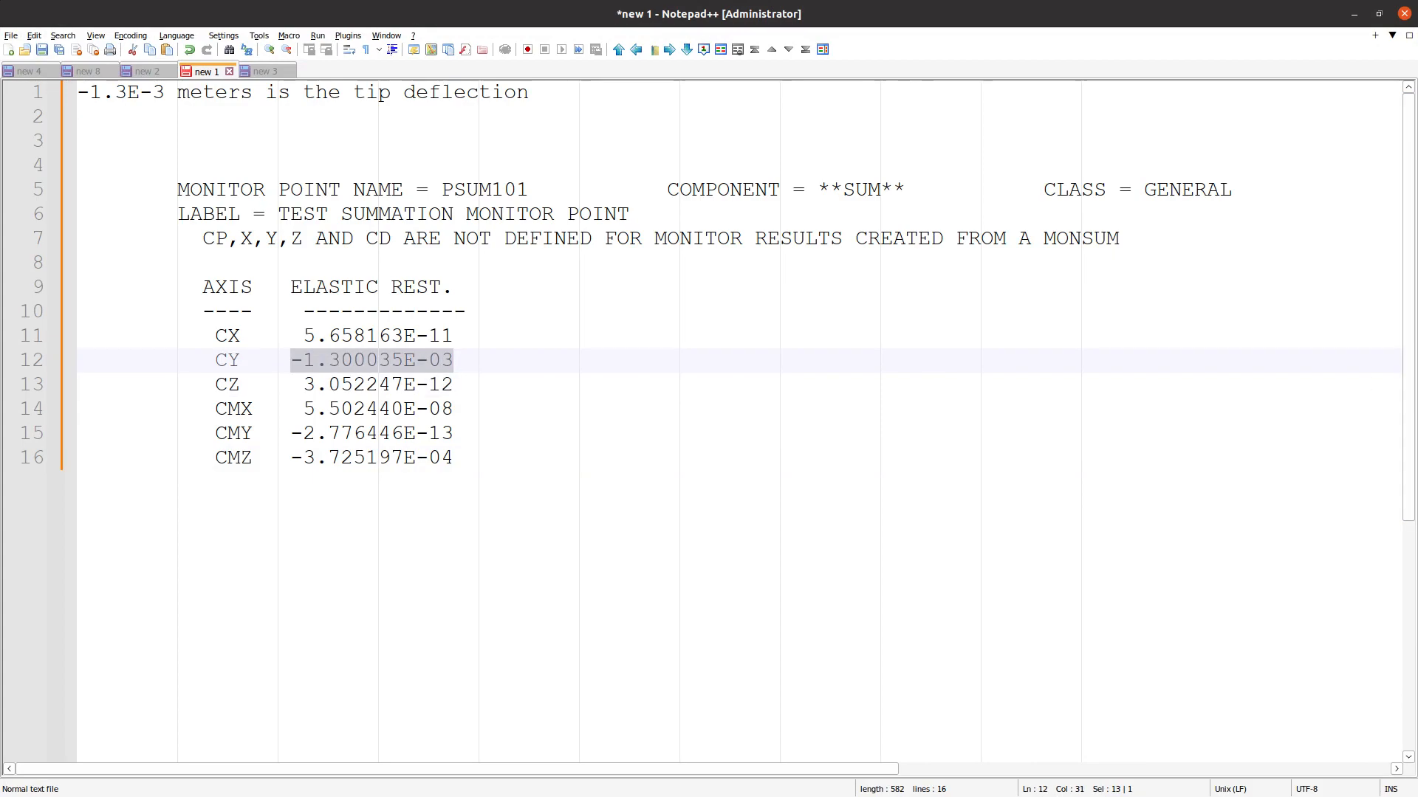
pyautogui.hotkey('alt', 'Tab')
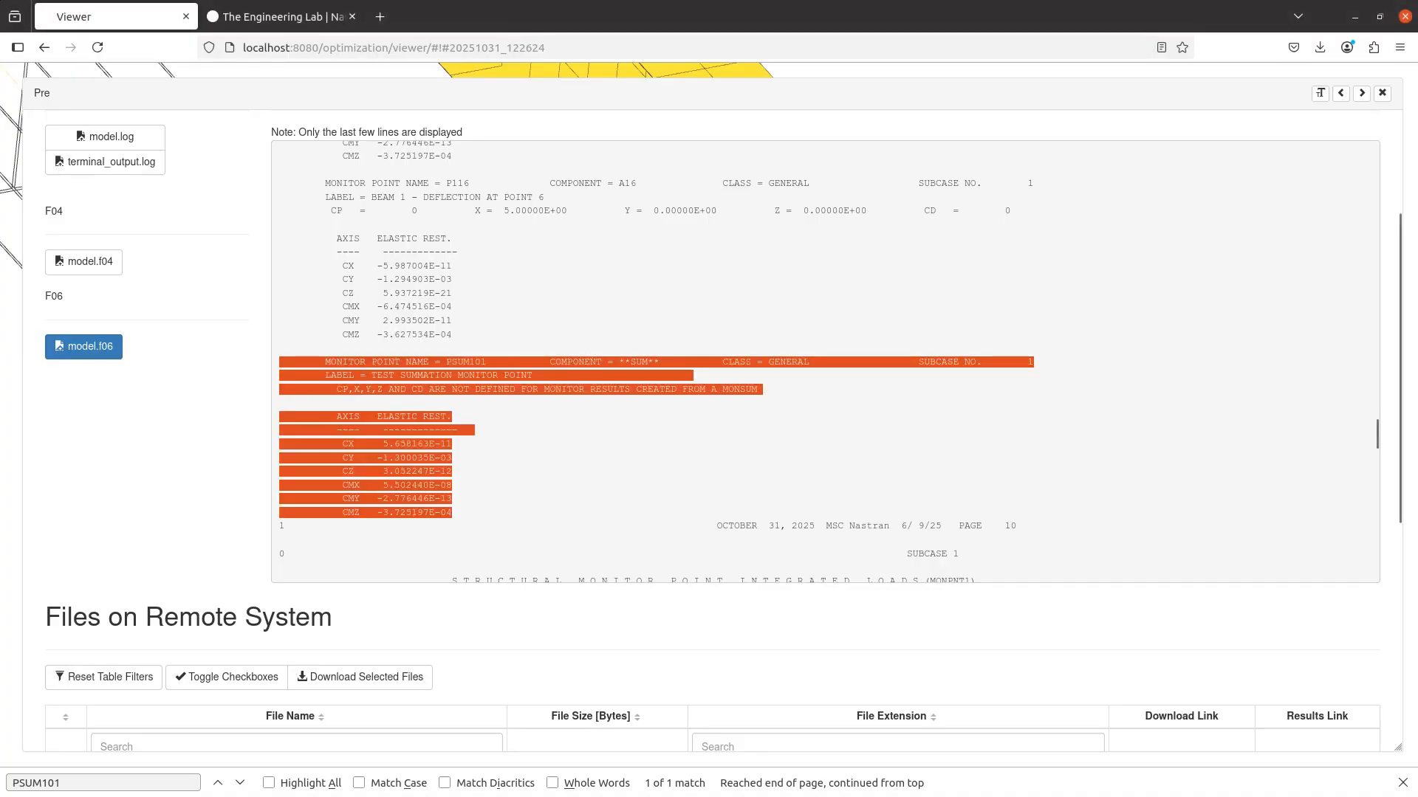
pyautogui.click(1382, 93)
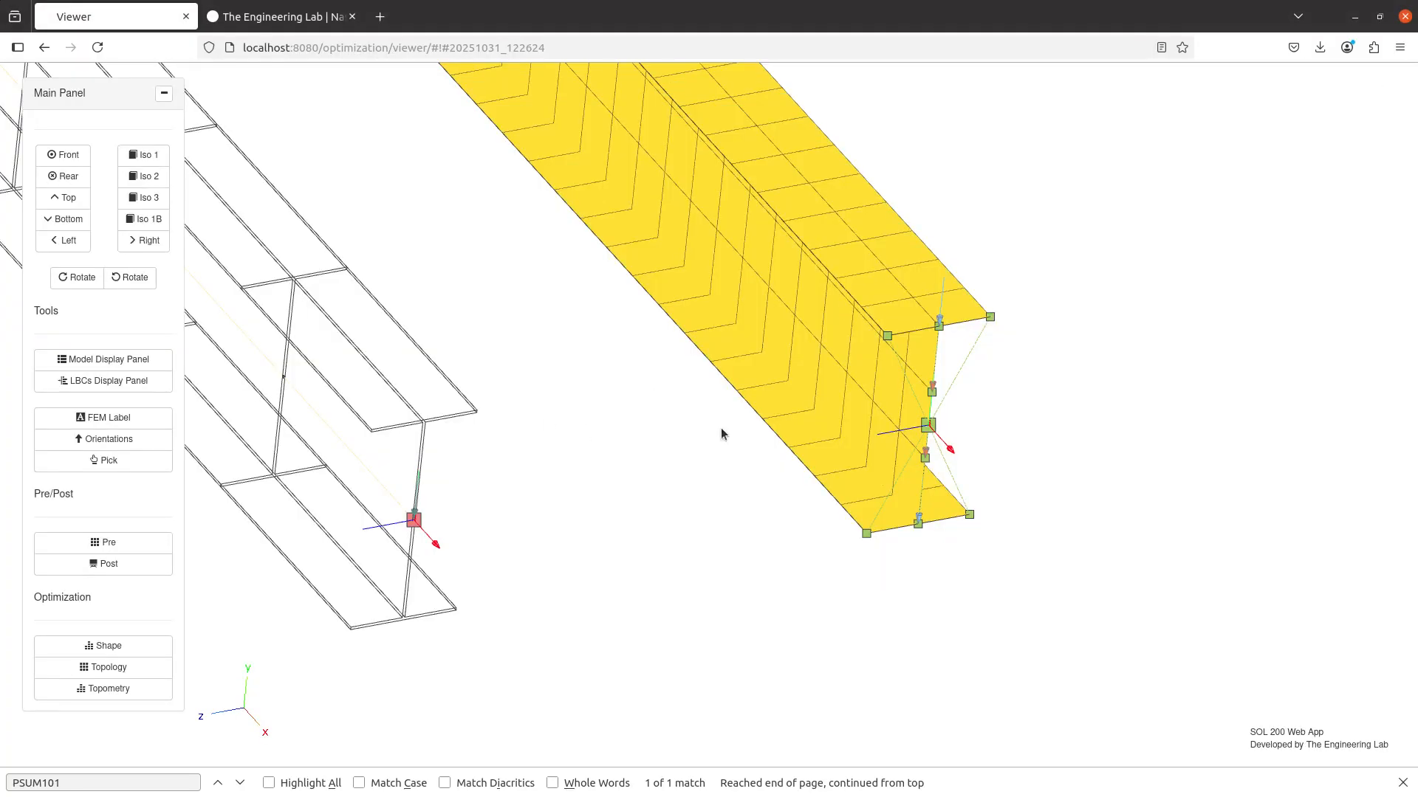
# Open the Model Display Panel and turn off the element and detail displays of MONDSP1 P106, plus P116's elements and detail wireframe
pyautogui.click(111, 360)
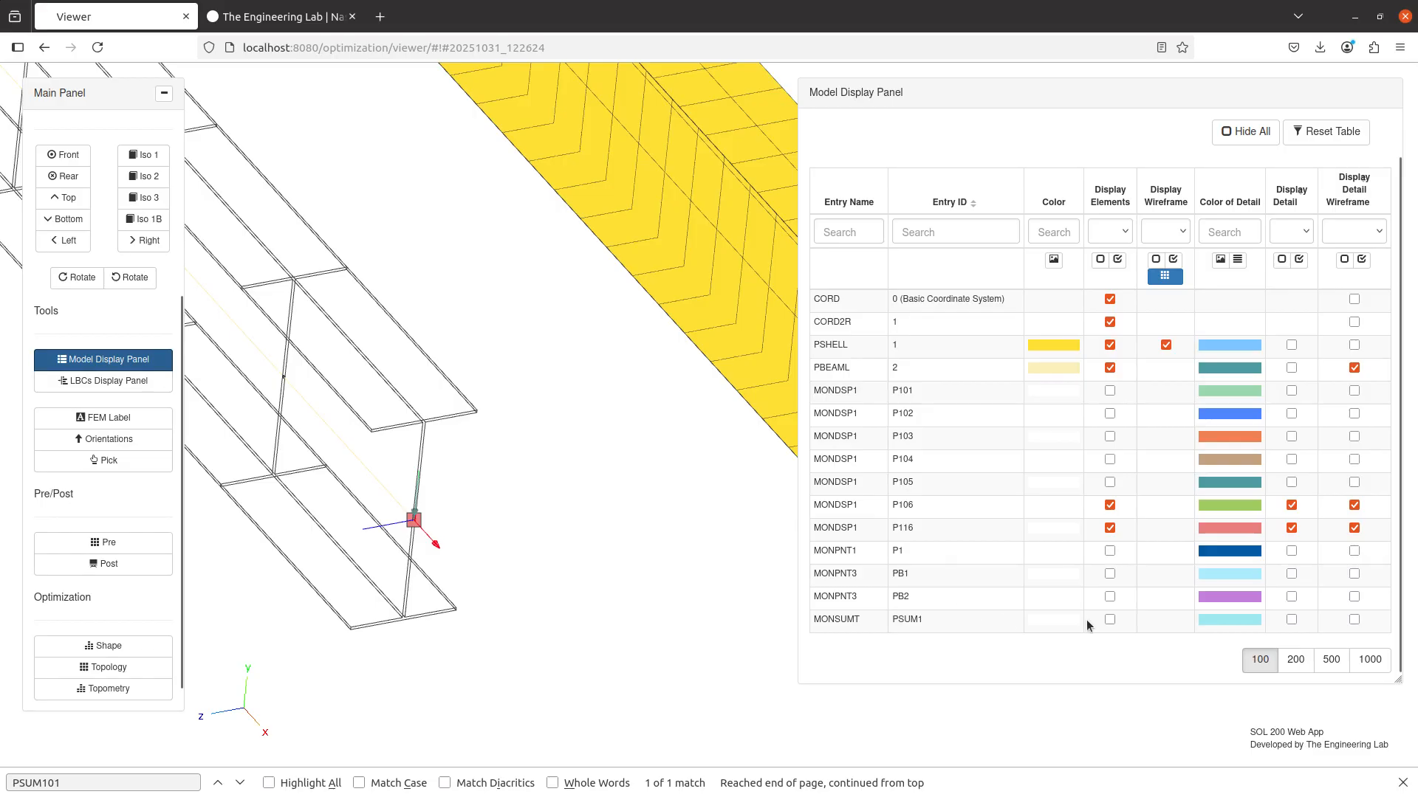
pyautogui.click(1110, 505)
pyautogui.click(1110, 528)
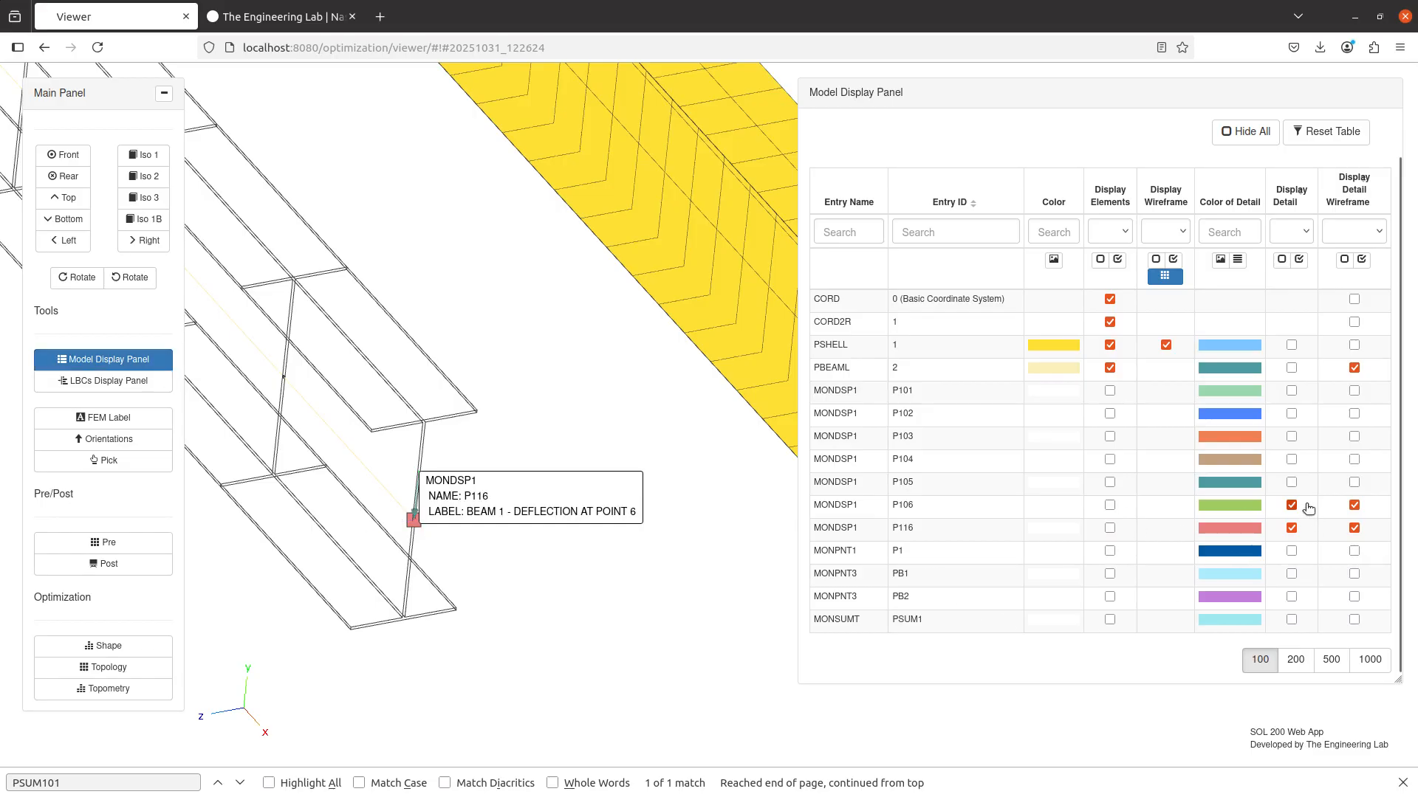
pyautogui.click(1291, 506)
pyautogui.click(1354, 506)
pyautogui.click(1354, 529)
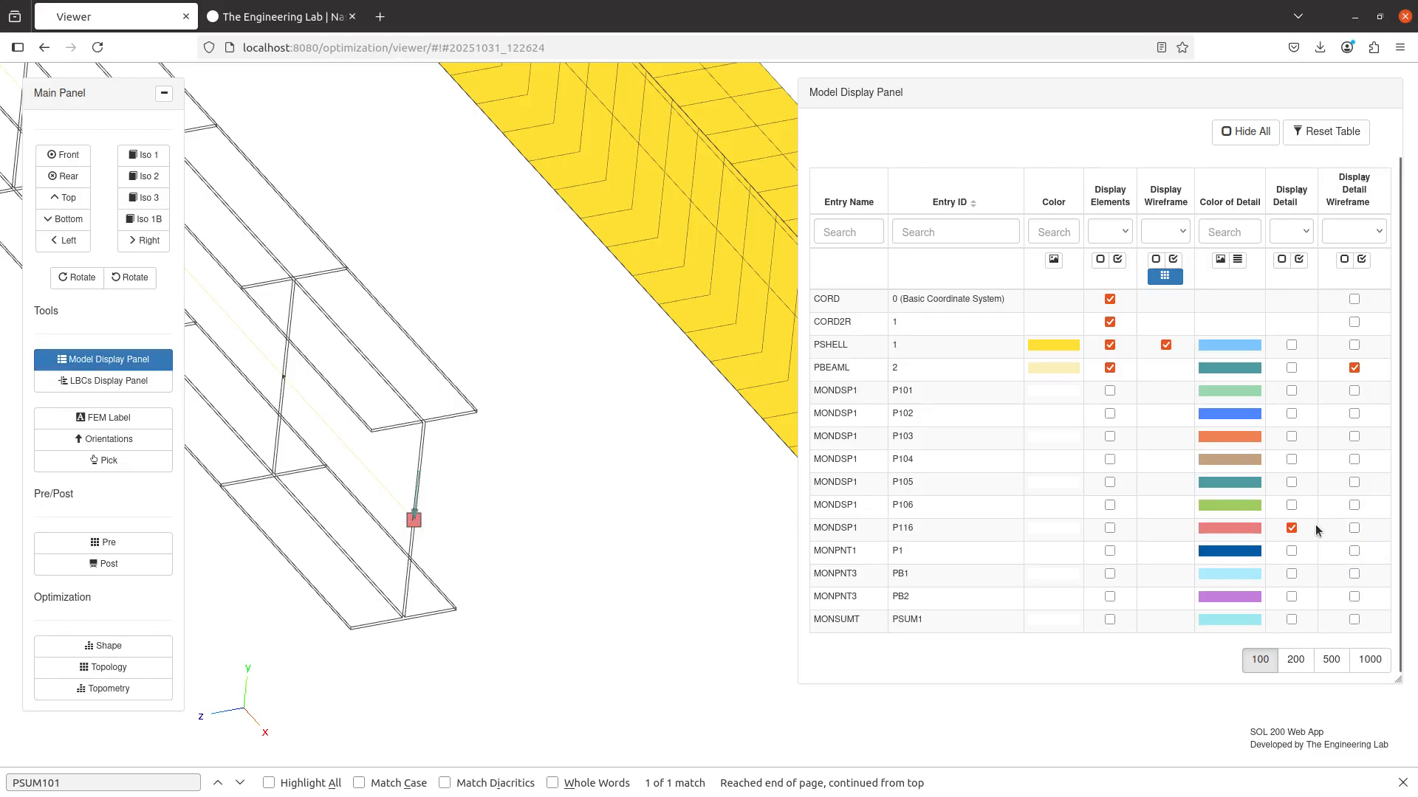
# Display the MONSUMT monitor point PSUM1 in the viewer with its elements, detail and detail wireframe
pyautogui.scroll(-10, 496, 502)
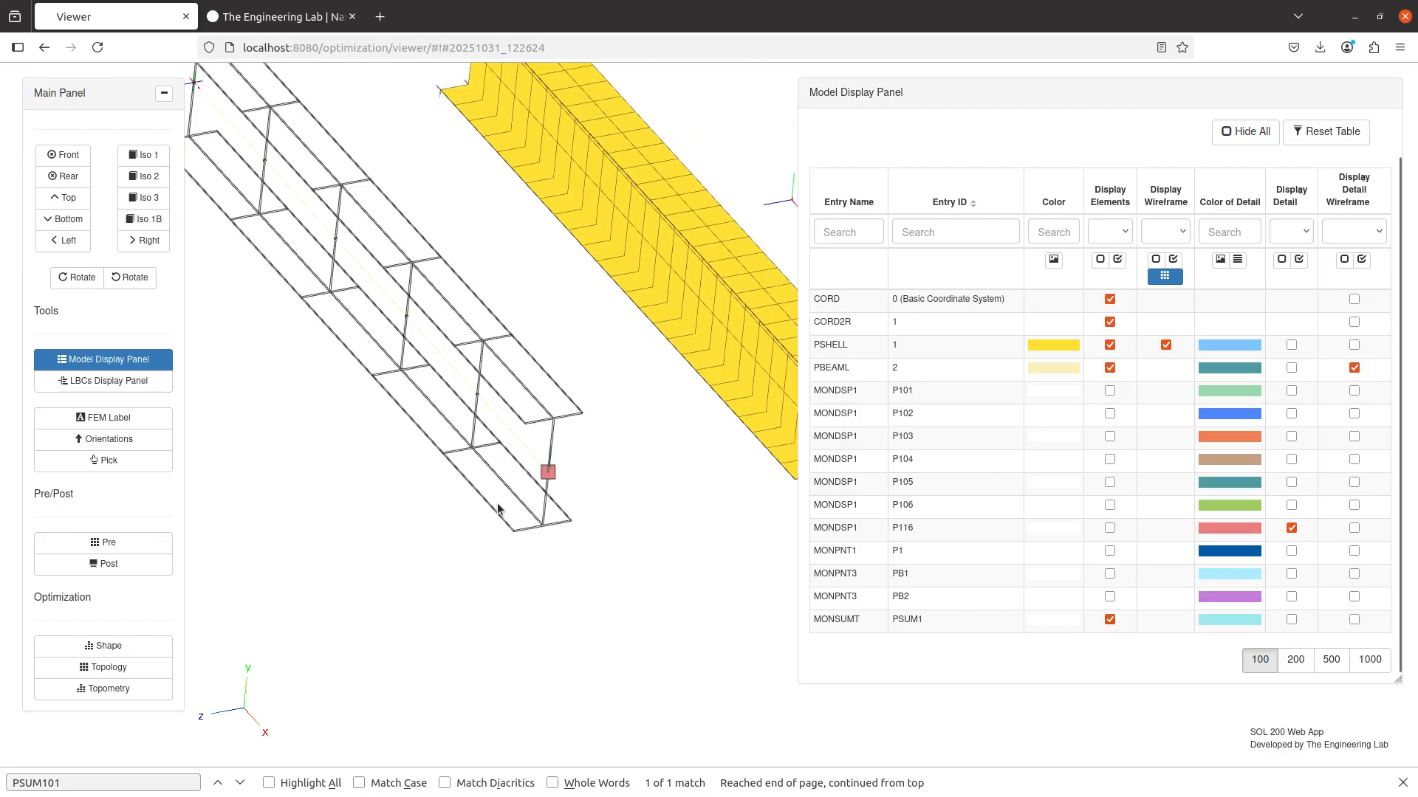
pyautogui.scroll(3, 496, 502)
pyautogui.click(1354, 620)
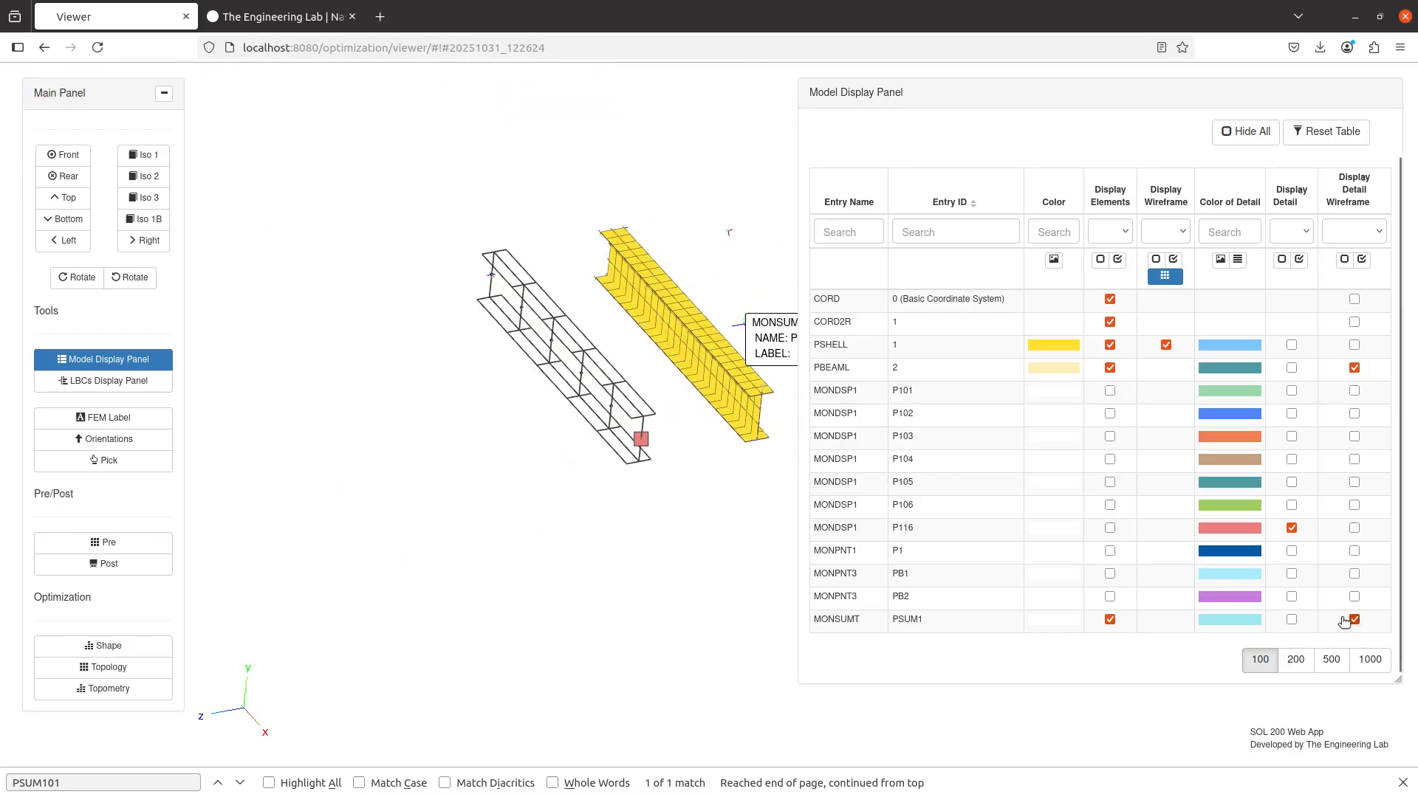
pyautogui.moveTo(568, 466); pyautogui.dragTo(510, 475)
pyautogui.click(1290, 620)
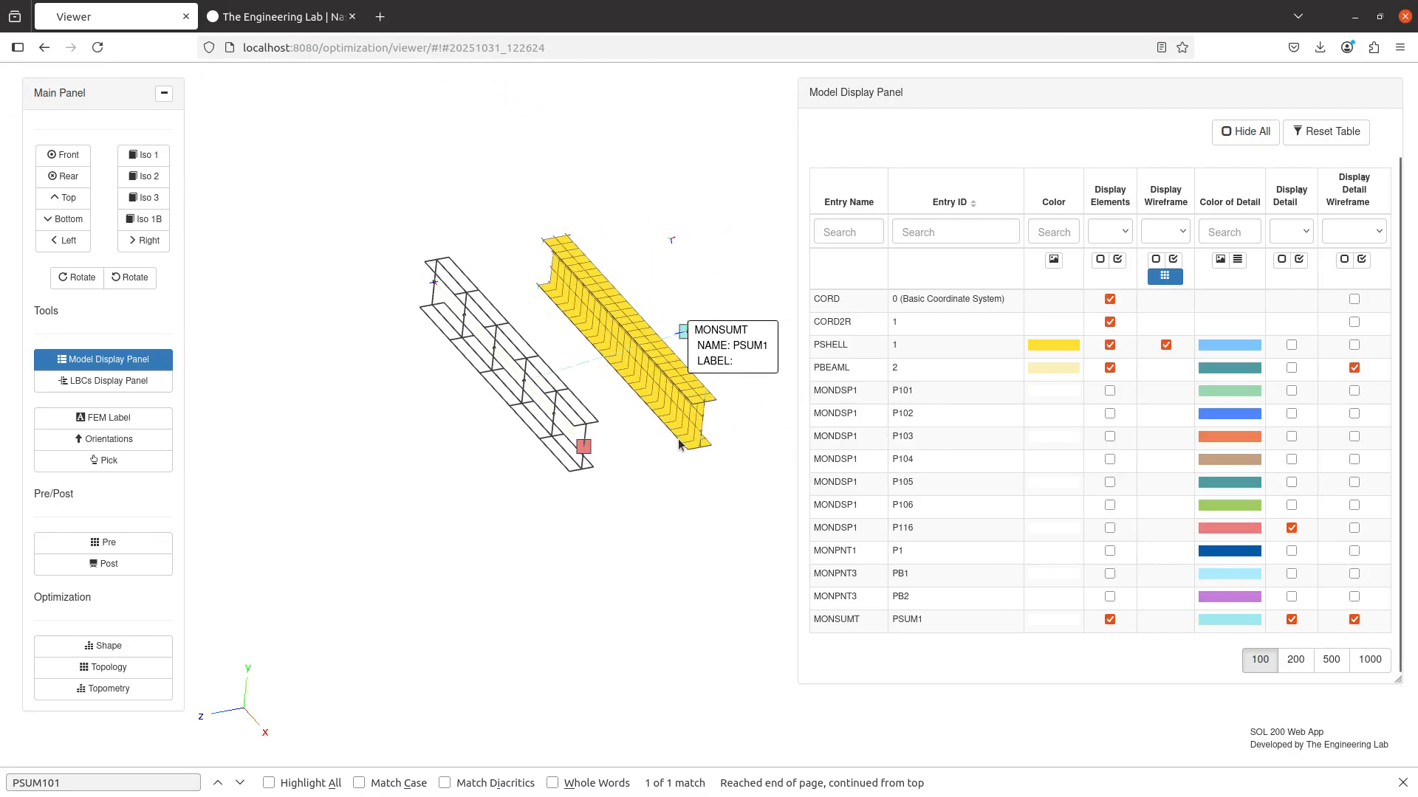
pyautogui.scroll(2, 679, 441)
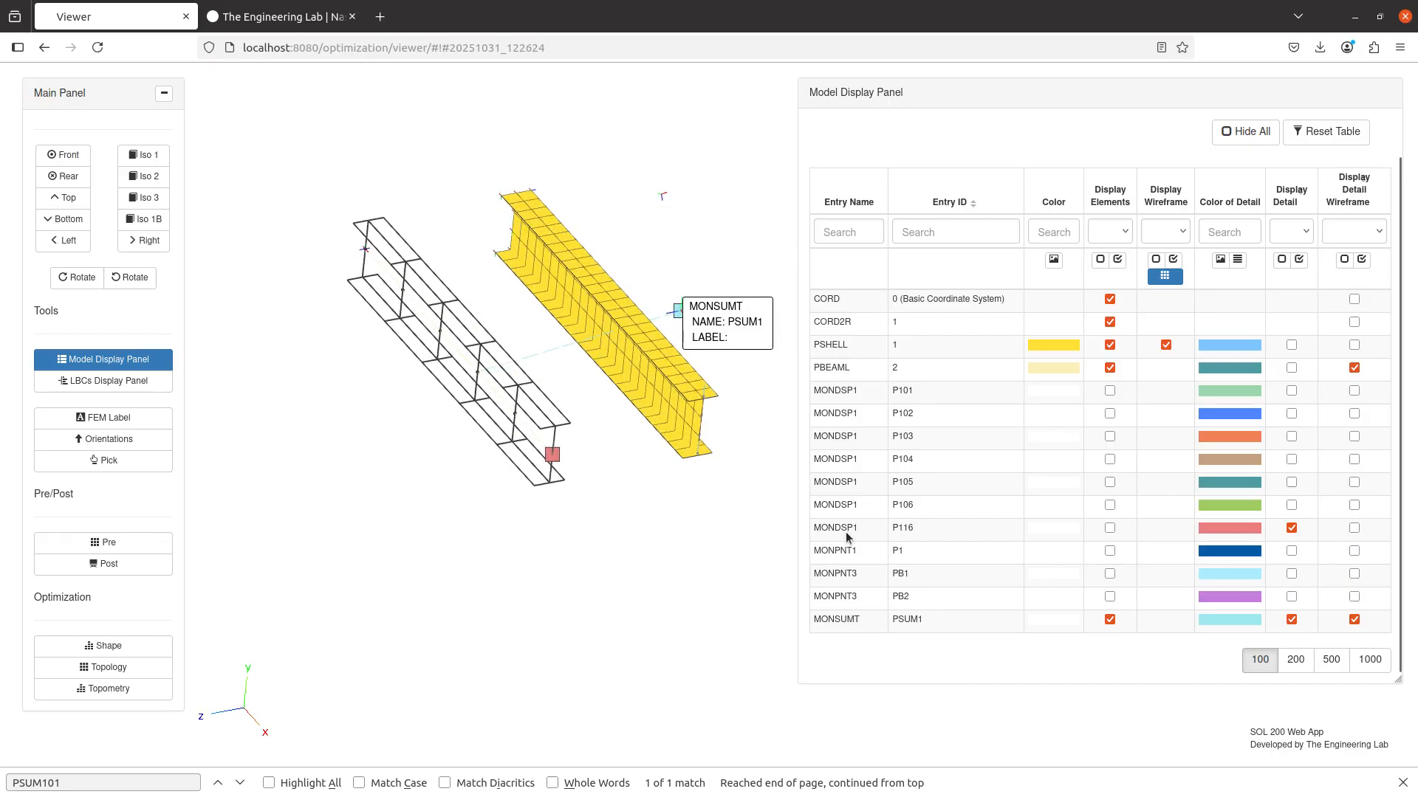
# Turn off the elements, detail and detail wireframe of MONSUMT PSUM1
pyautogui.click(1109, 620)
pyautogui.click(1291, 619)
pyautogui.click(1354, 618)
pyautogui.scroll(3, 724, 466)
pyautogui.scroll(2, 574, 476)
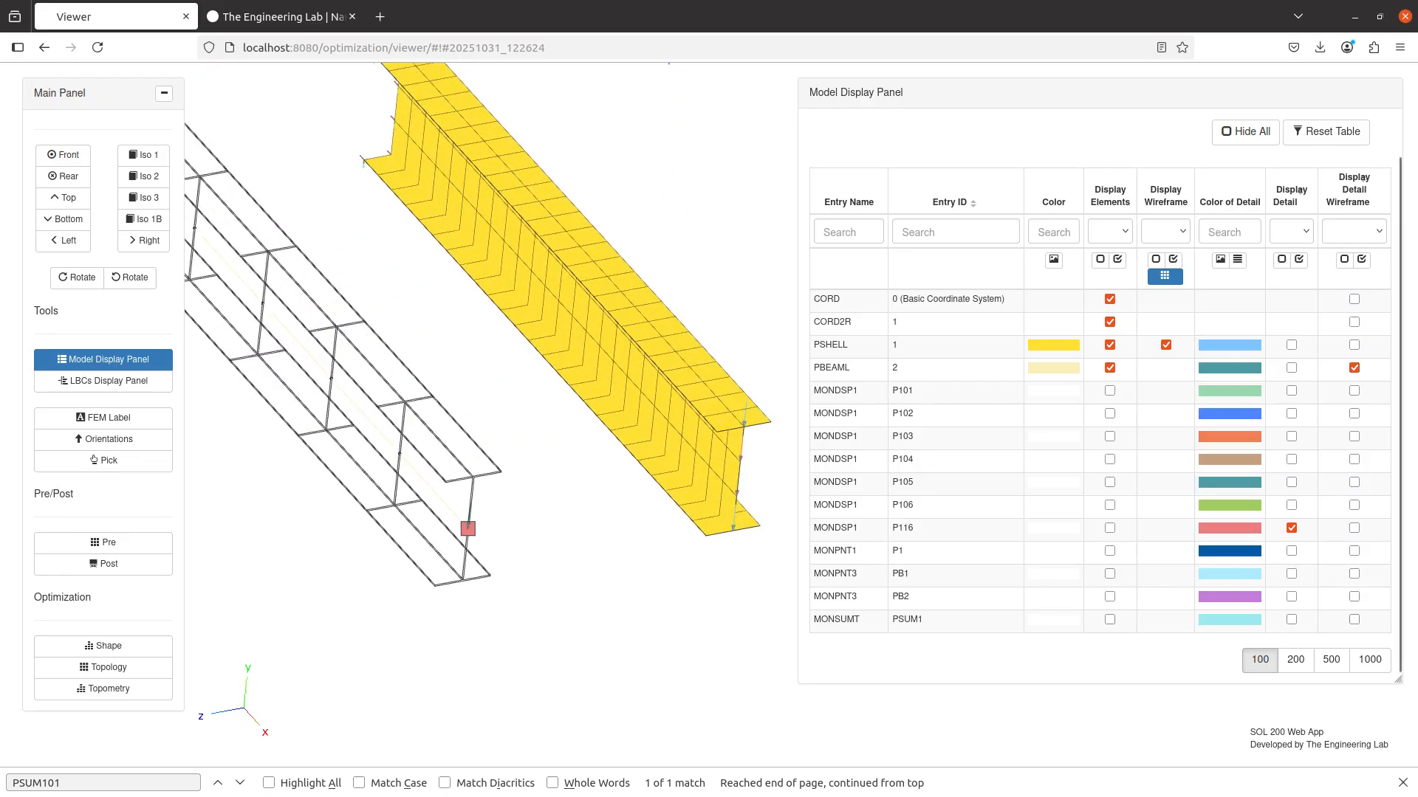
# Switch to the Quick Reference Guide PDF, compare the MONSUM, MONSUM1 and MONSUMT entry formats, and return to the viewer
pyautogui.moveTo(1417, 181); pyautogui.dragTo(549, 3)
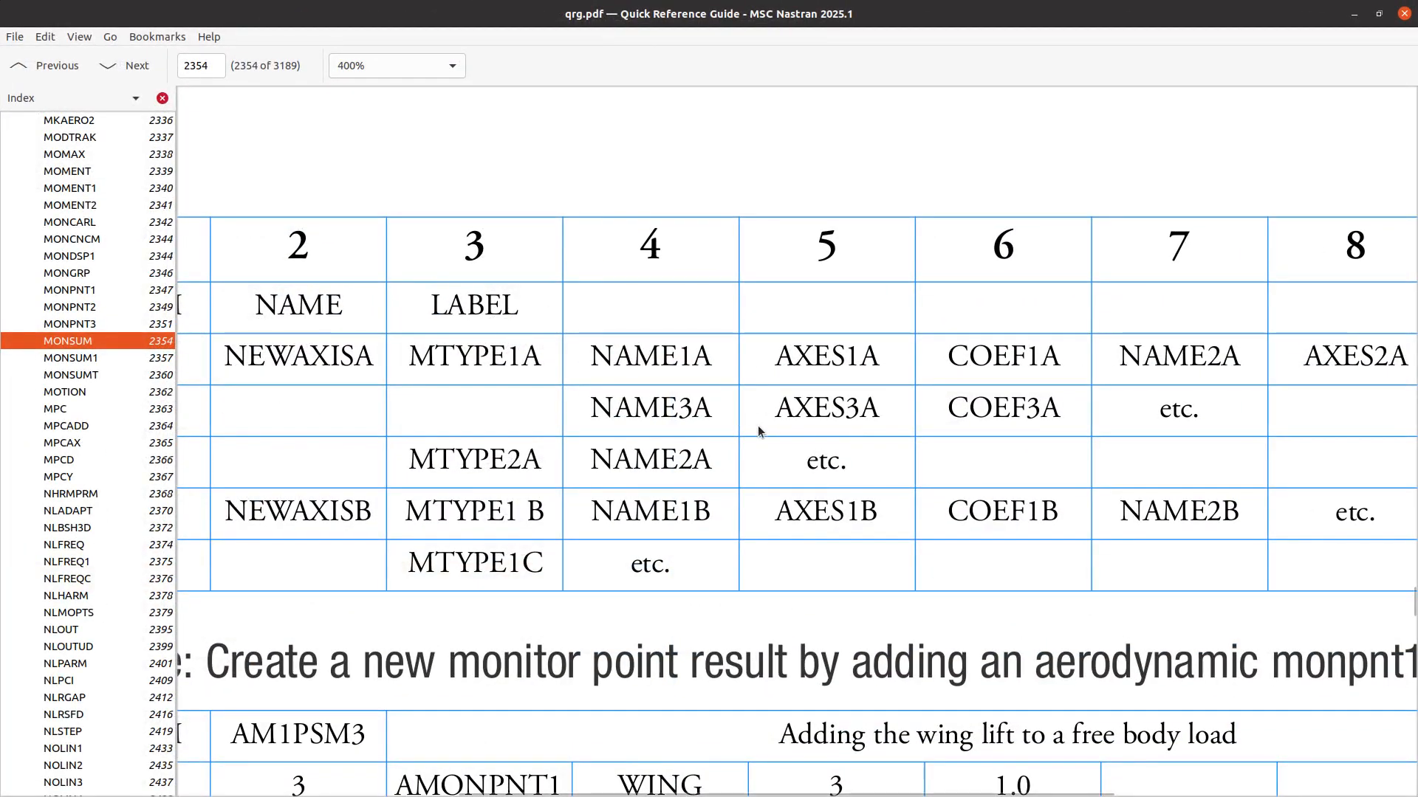
pyautogui.scroll(-1, 759, 430)
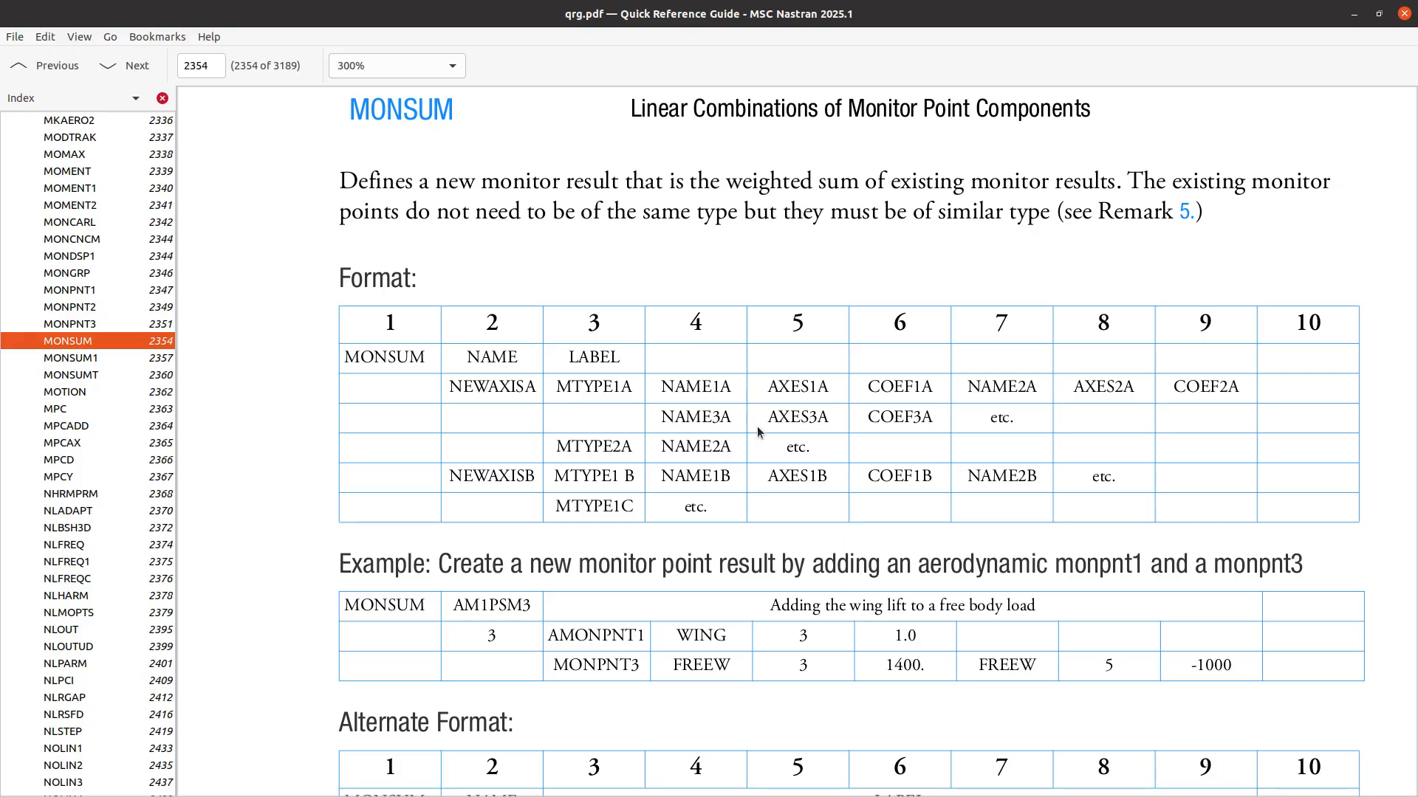
pyautogui.click(74, 358)
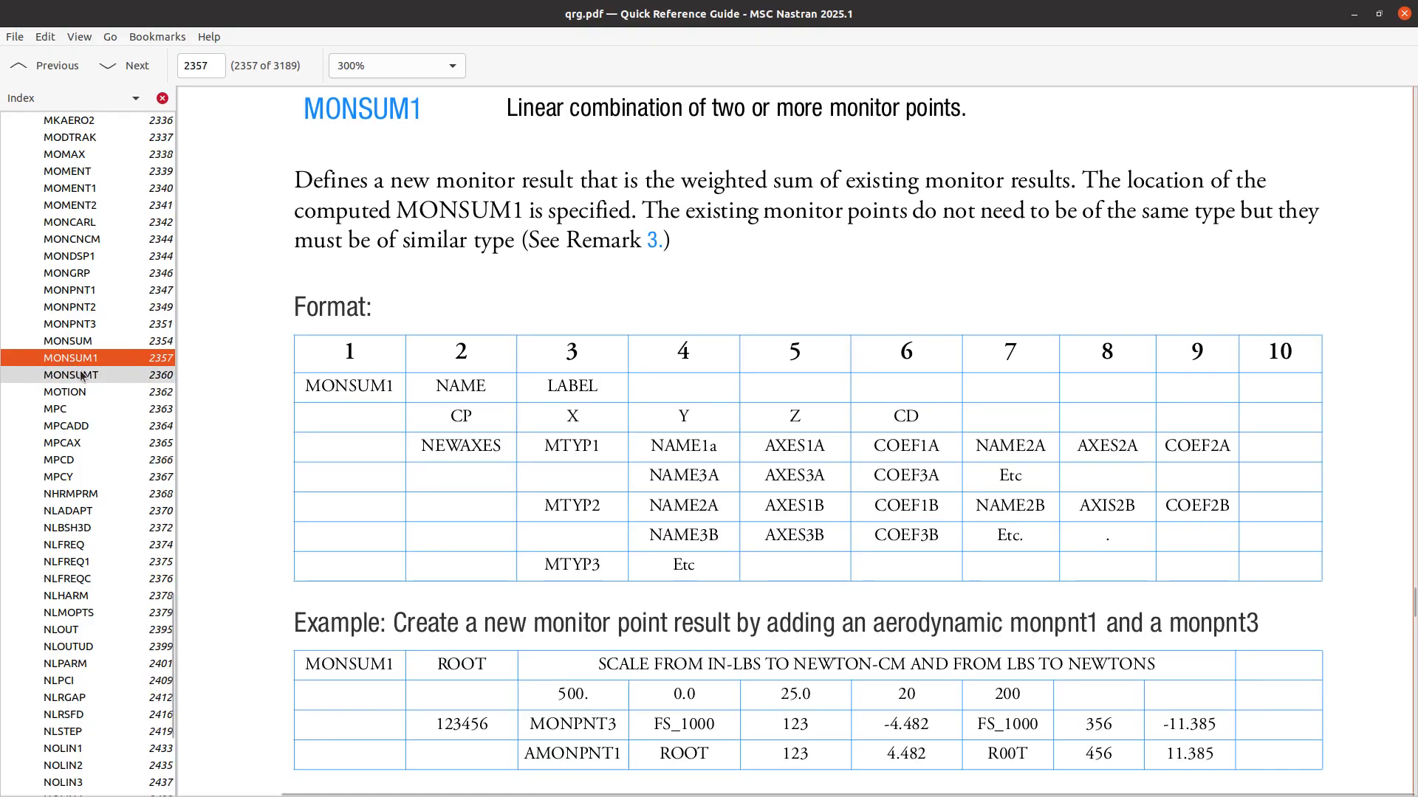
pyautogui.click(74, 375)
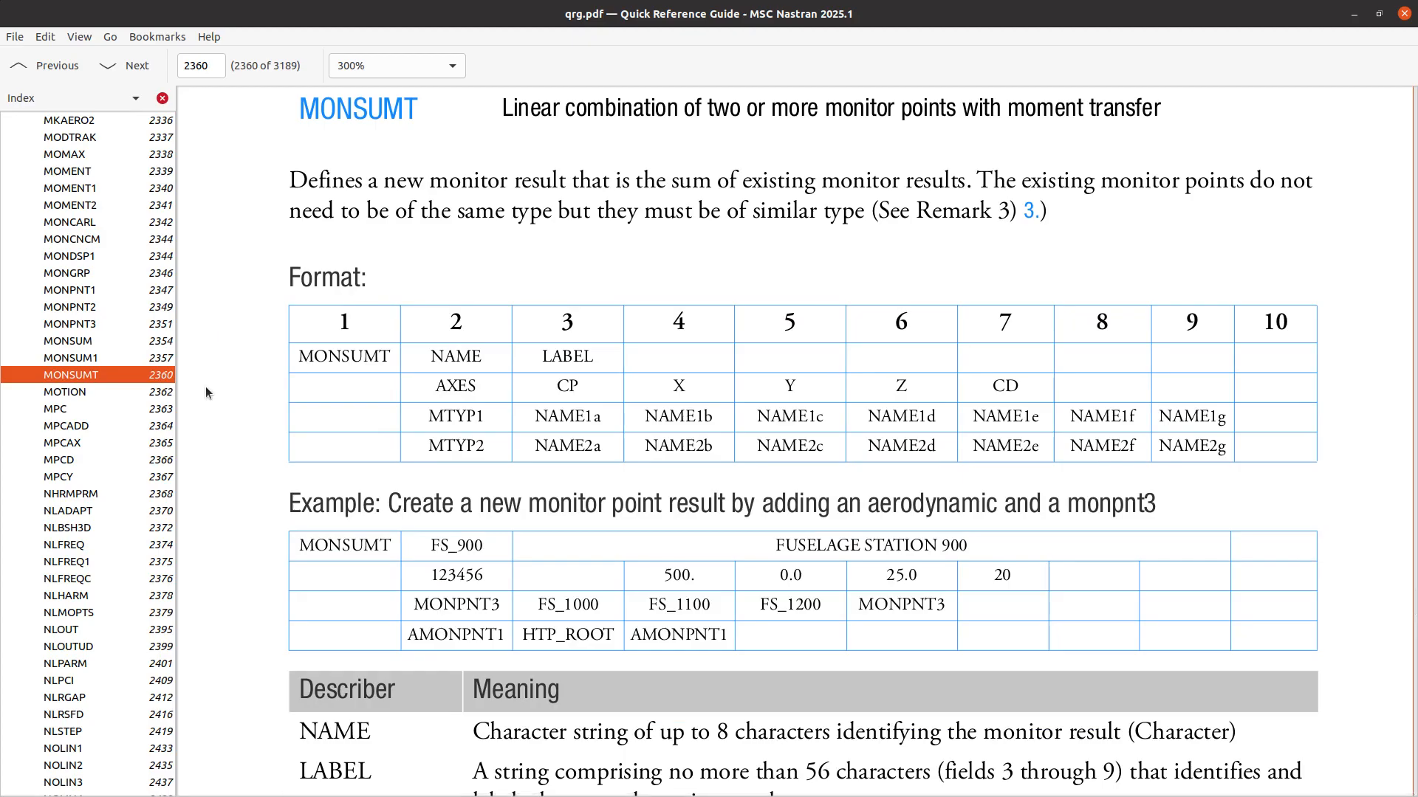
pyautogui.click(117, 344)
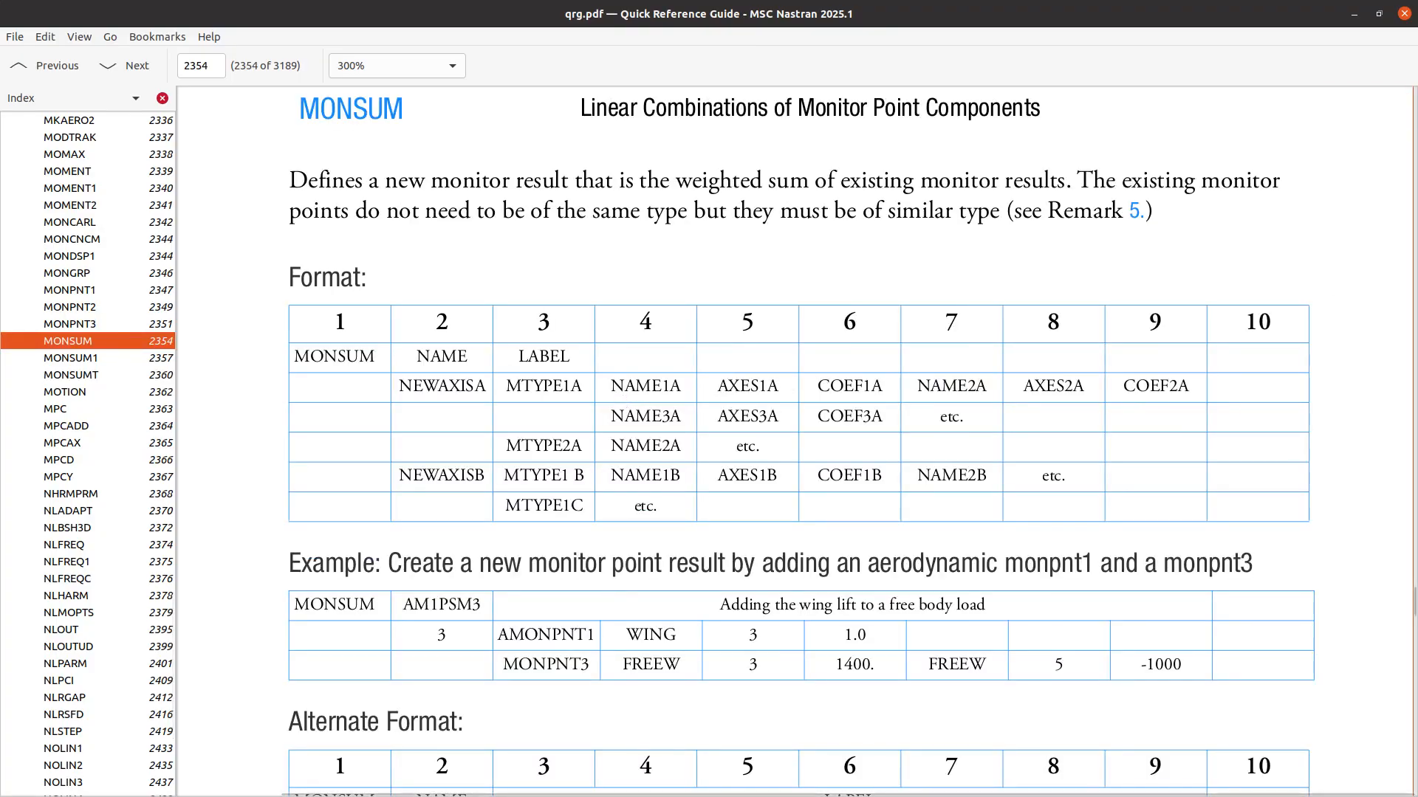
pyautogui.hotkey('alt', 'Tab')
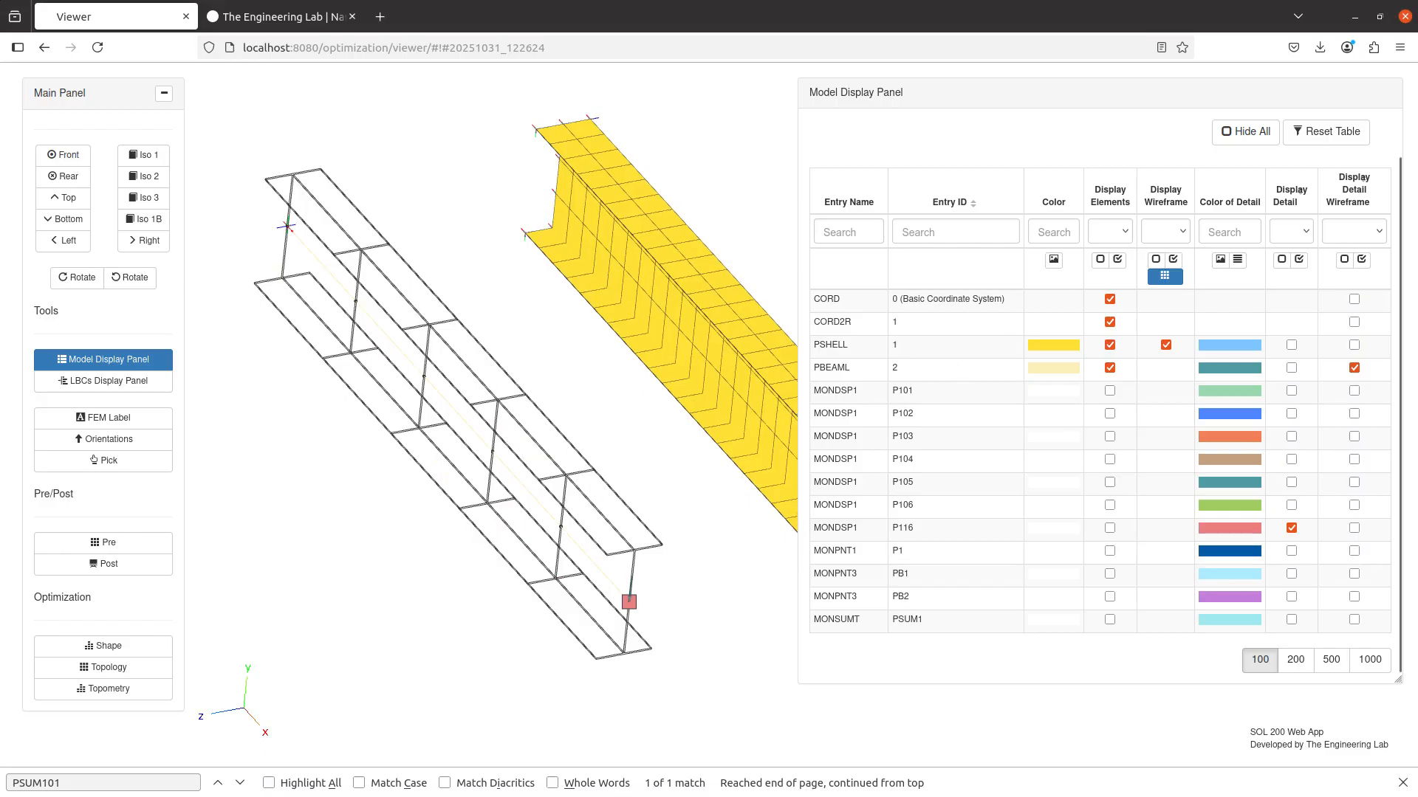
# Reopen the Pre window, then switch to Notepad++ and examine each axis component in the pasted PSUM101 result block
pyautogui.click(92, 543)
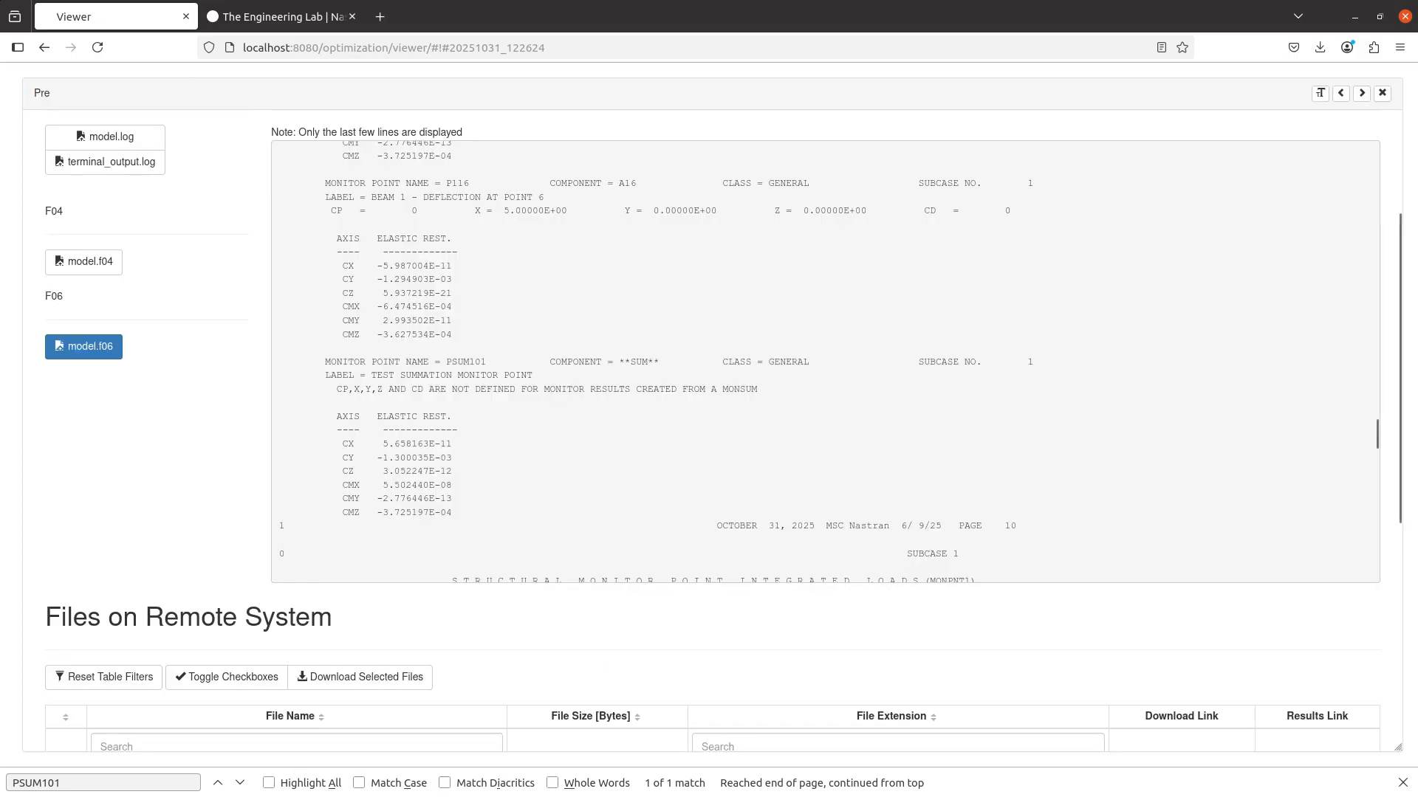
pyautogui.hotkey('alt', 'Tab')
pyautogui.click(453, 384)
pyautogui.moveTo(453, 462); pyautogui.dragTo(65, 184)
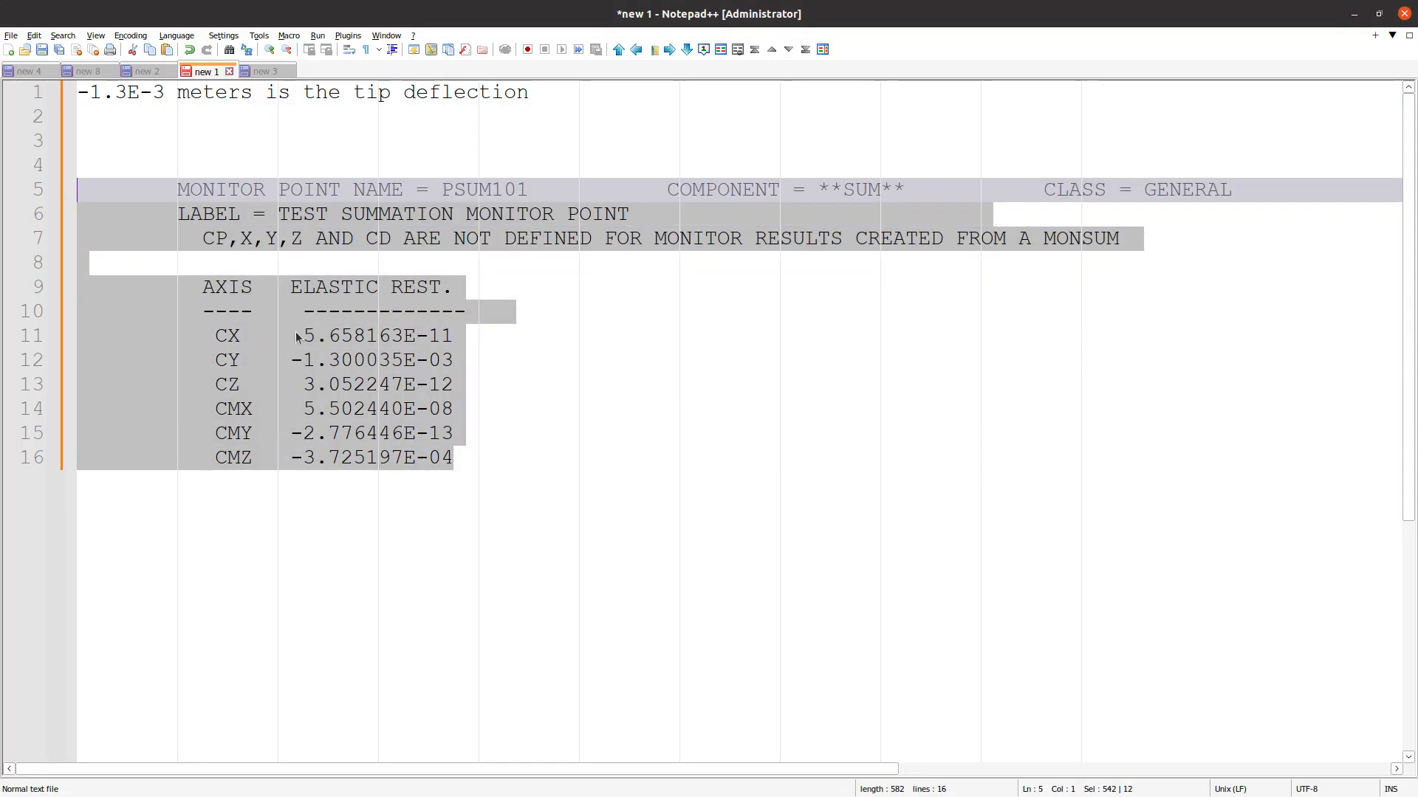
pyautogui.tripleClick(243, 337)
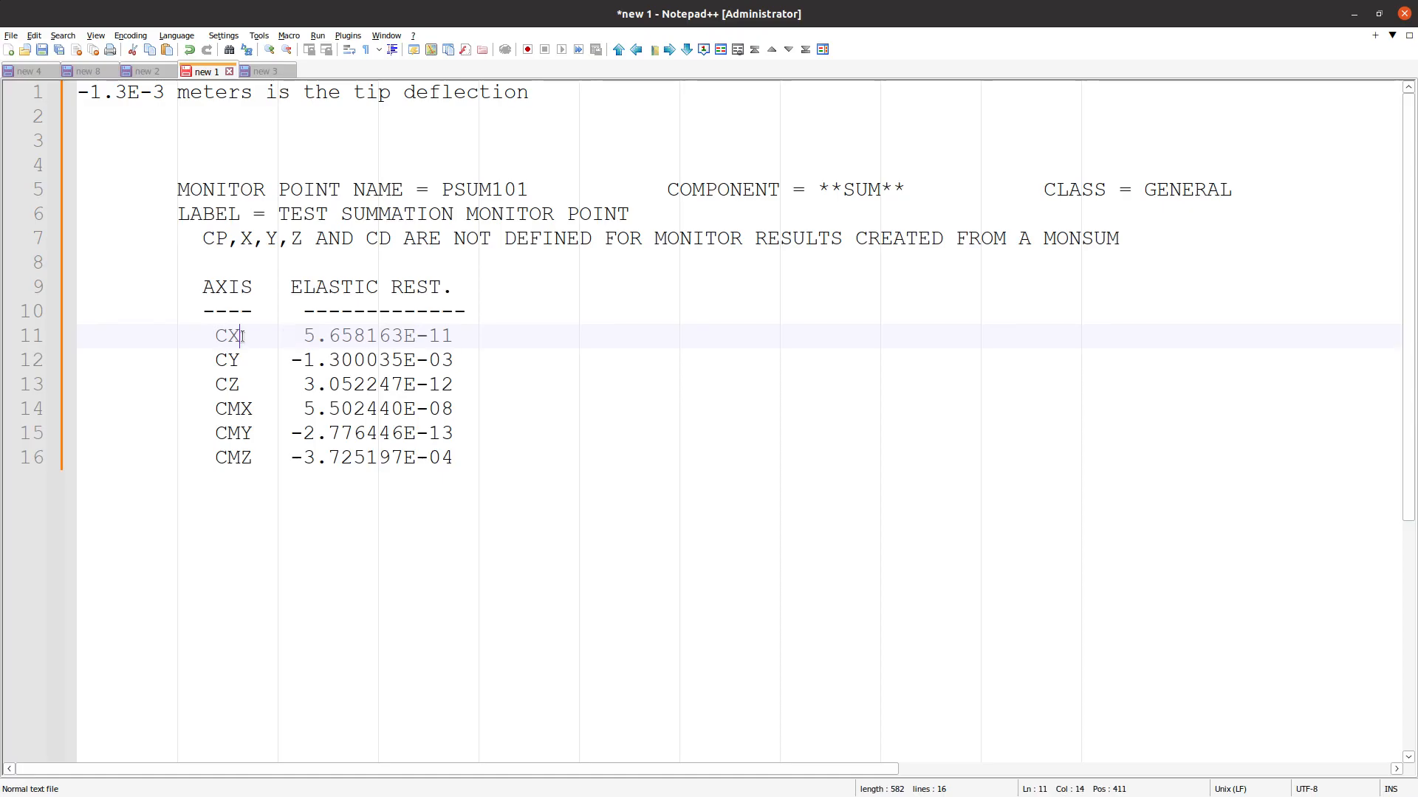
pyautogui.tripleClick(255, 384)
pyautogui.tripleClick(260, 411)
pyautogui.click(260, 443)
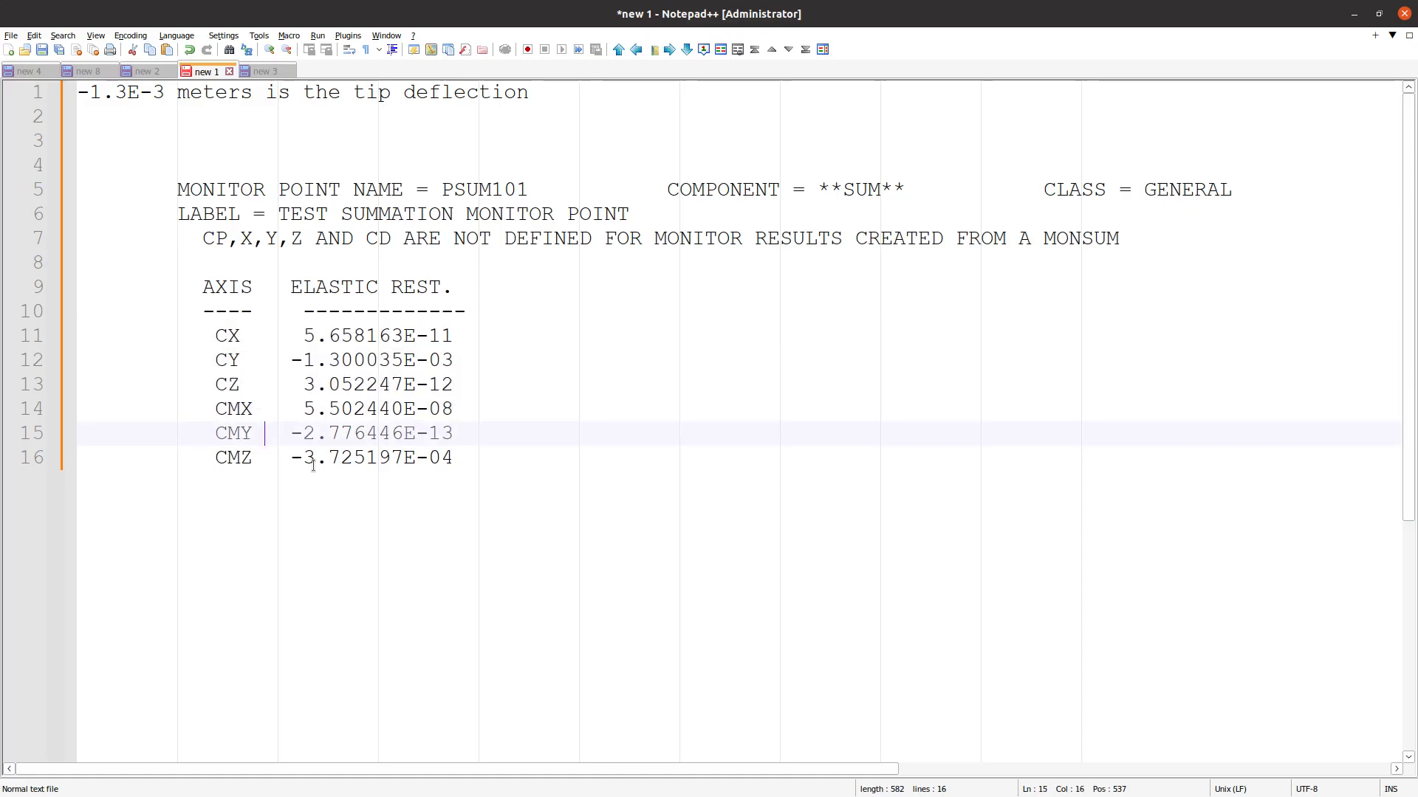
# Return to the web app, open the MONSUM bulk data entry, and set AXES1 of PSUM101 to component 2 only
pyautogui.hotkey('alt', 'Tab')
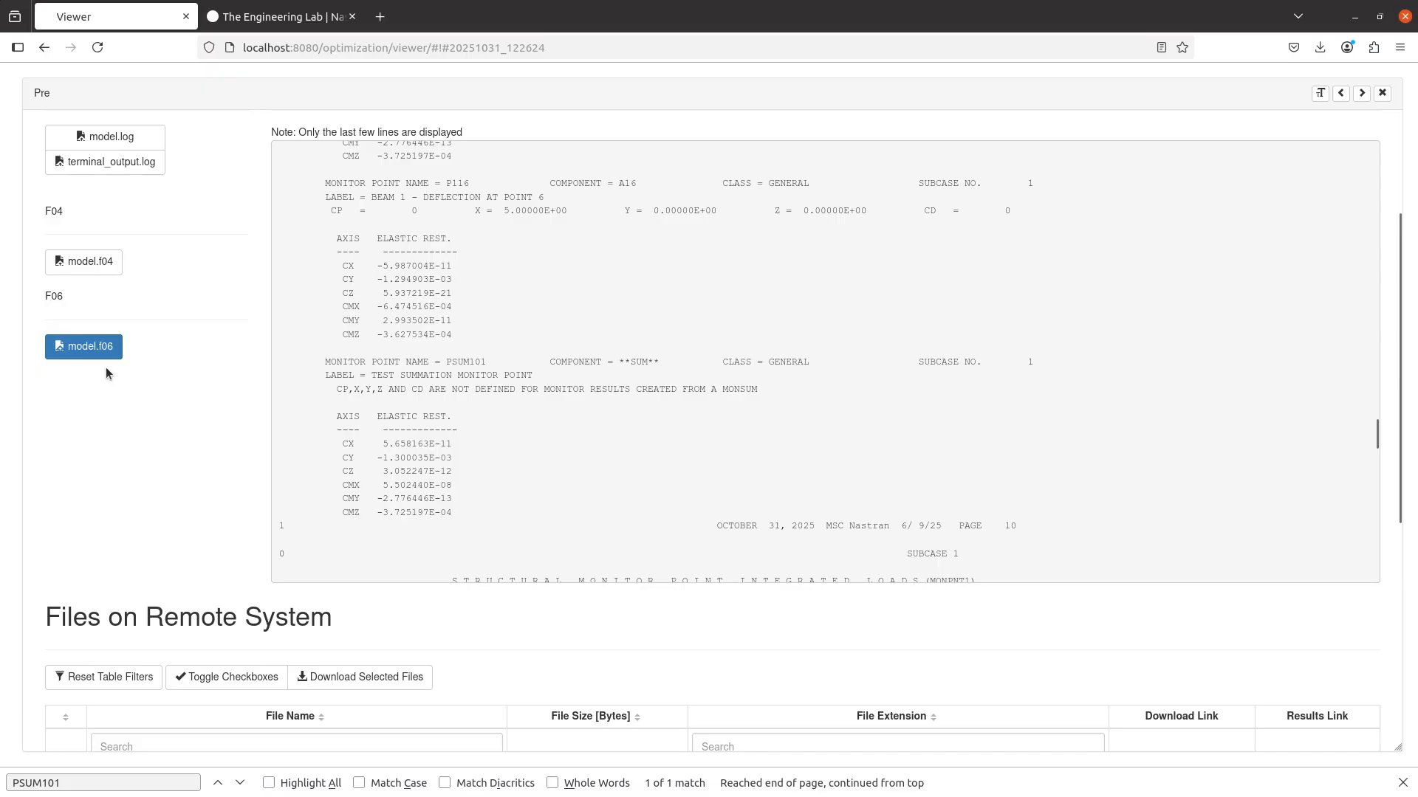
pyautogui.scroll(3, 105, 367)
pyautogui.click(227, 138)
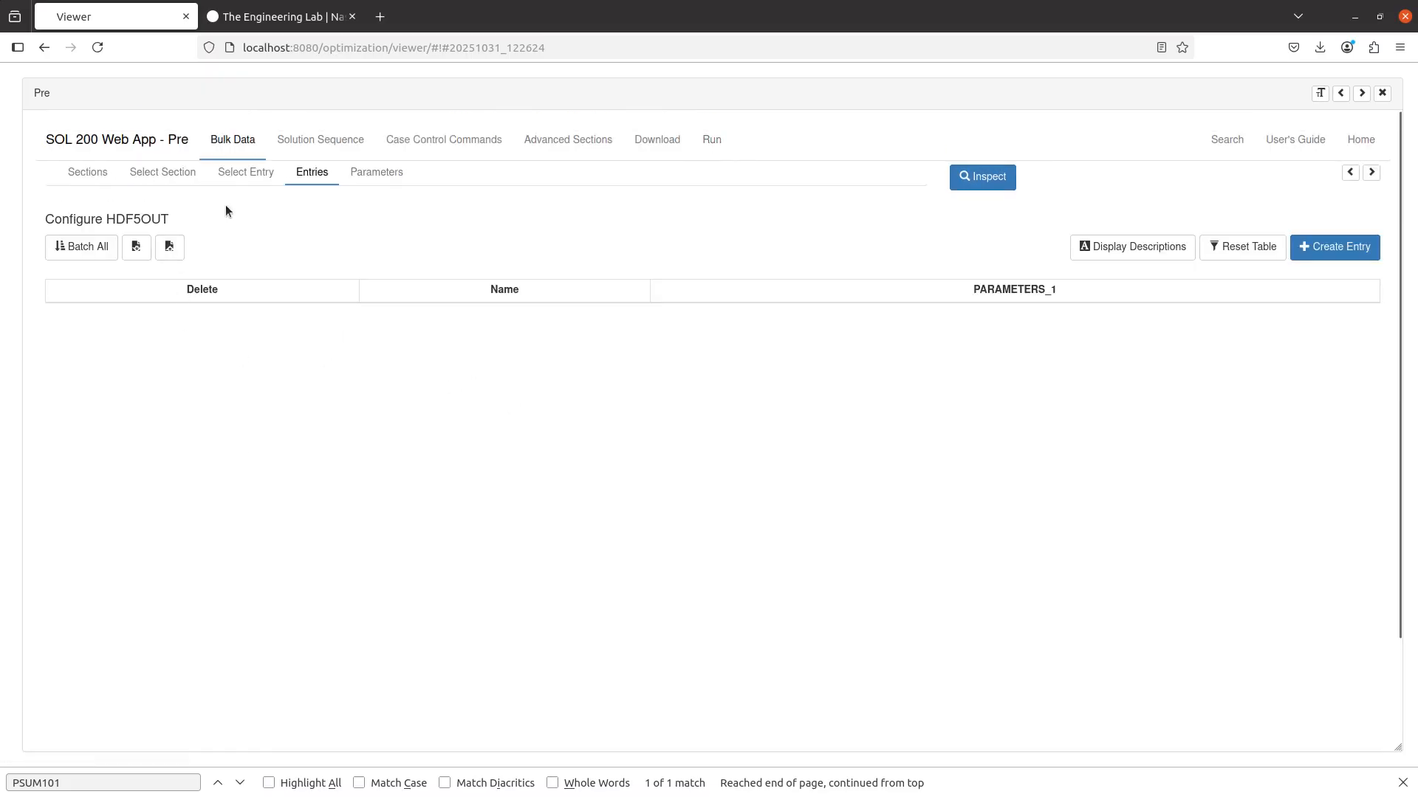
pyautogui.click(246, 172)
pyautogui.scroll(-3, 430, 564)
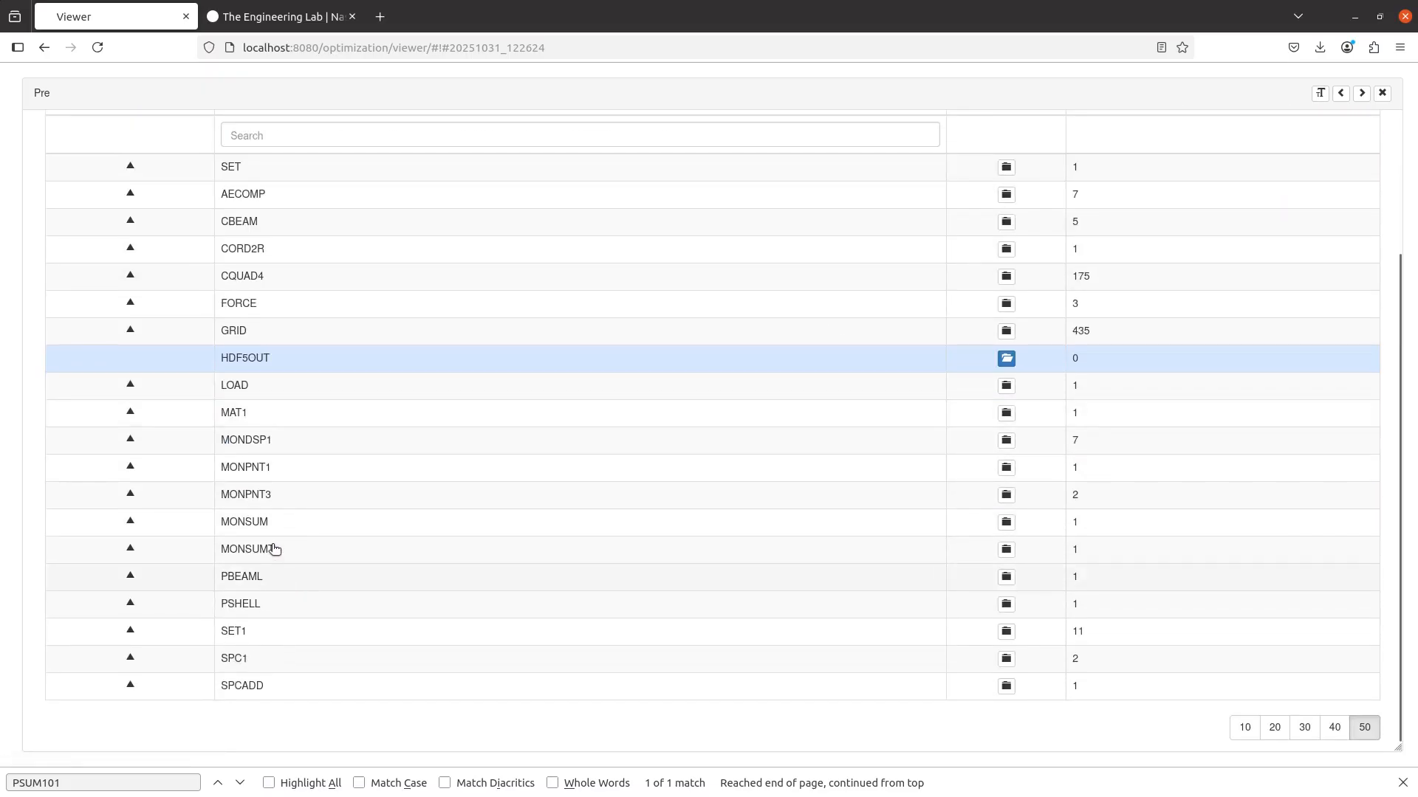
pyautogui.click(646, 521)
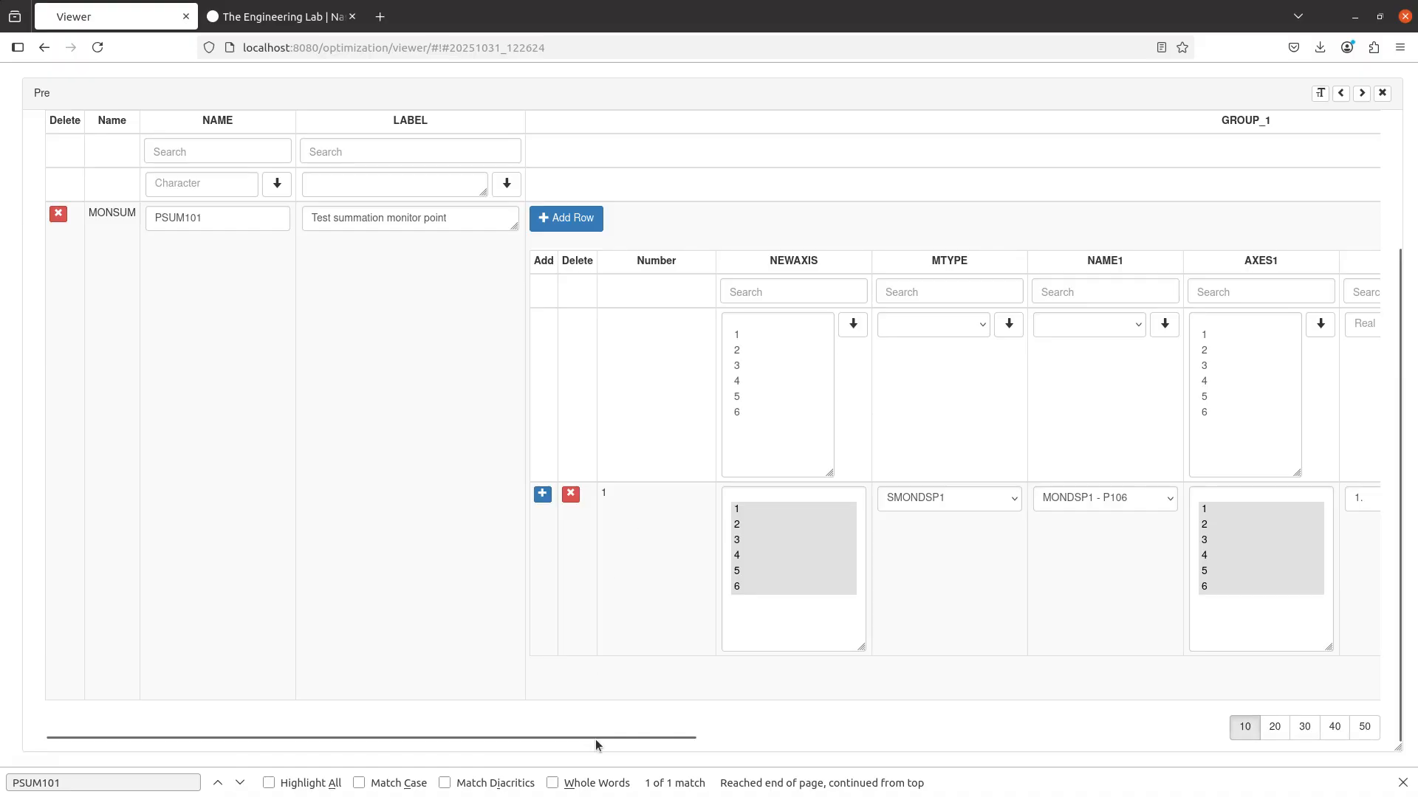
pyautogui.moveTo(632, 734); pyautogui.dragTo(922, 734)
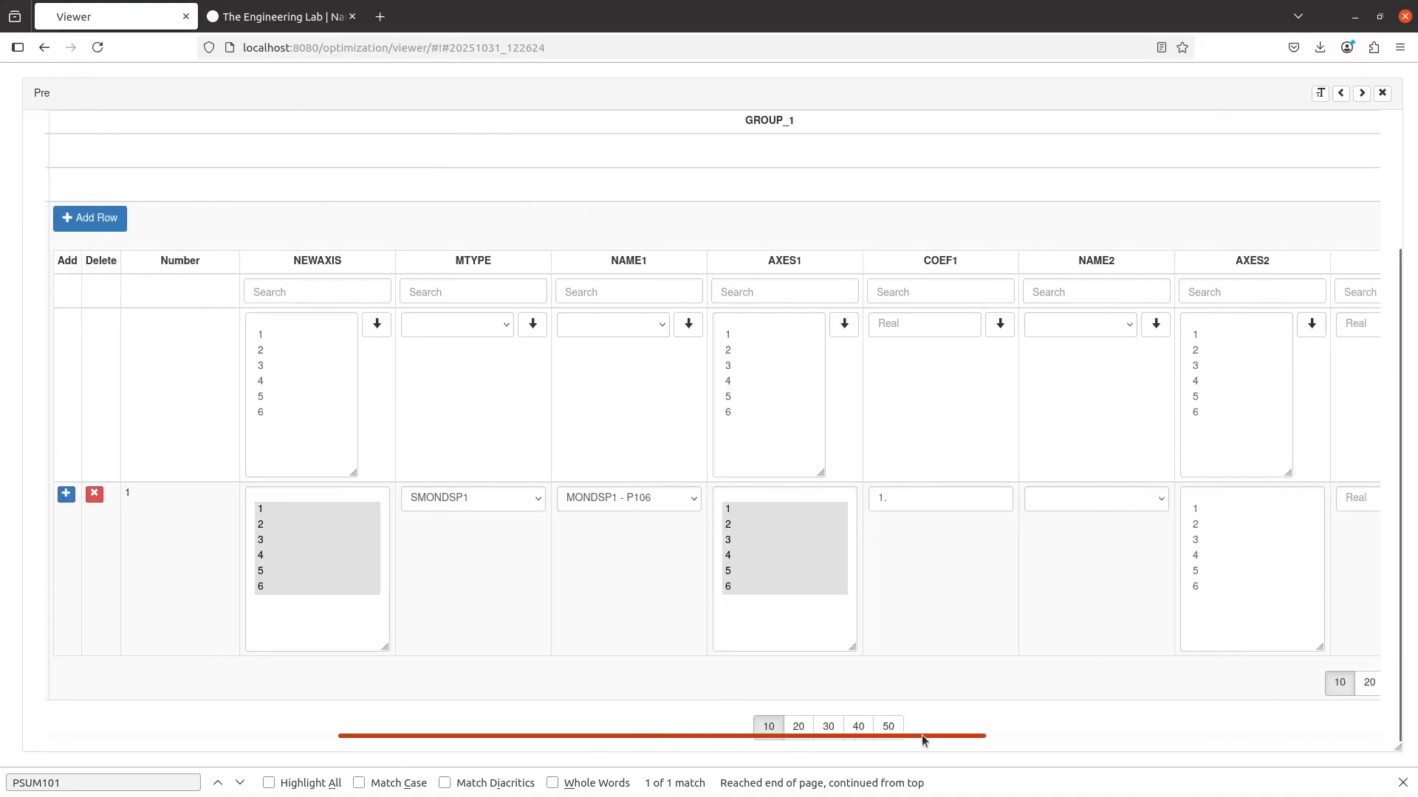
pyautogui.click(735, 525)
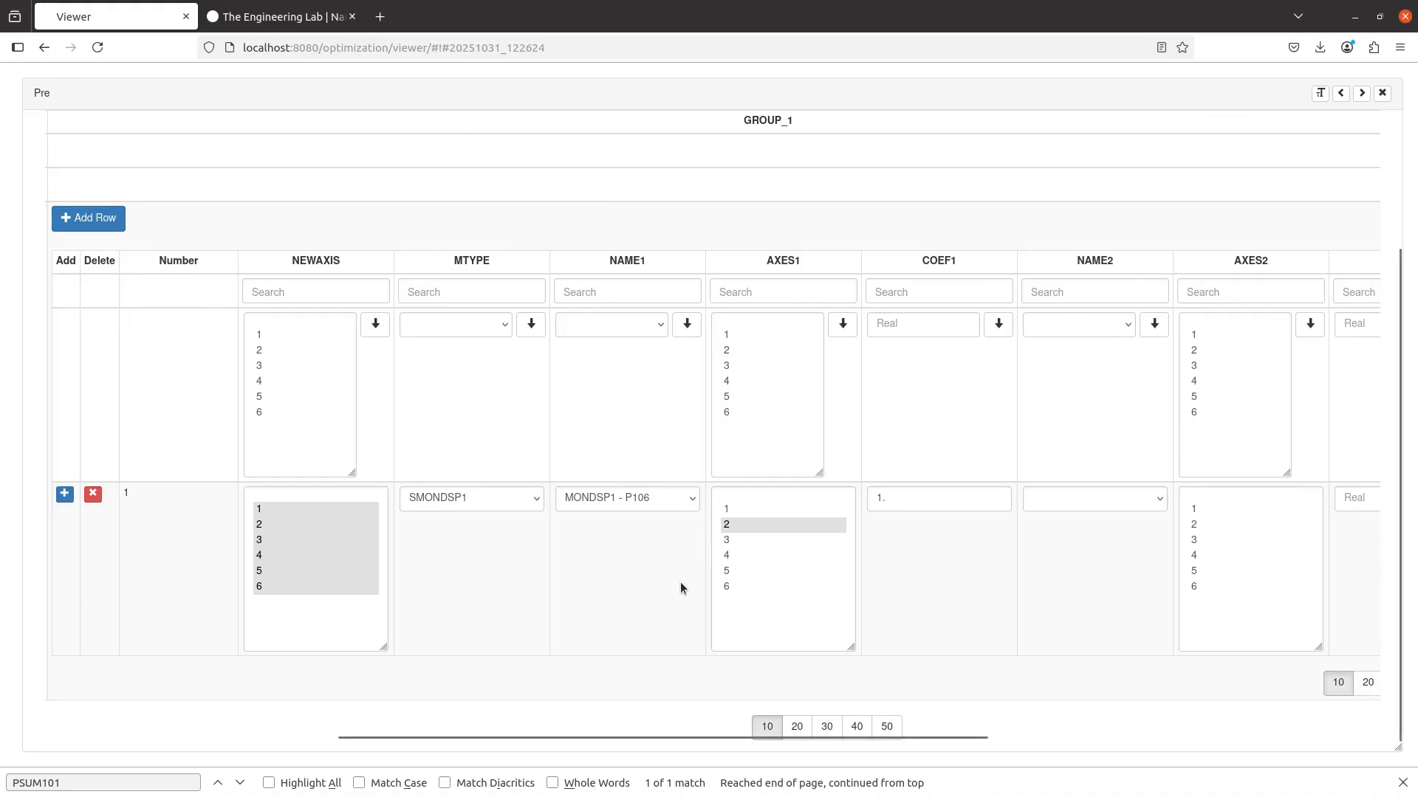
# Upload the BDF and run it immediately, then open model.f06 from the new job's result files
pyautogui.scroll(3, 681, 586)
pyautogui.click(654, 140)
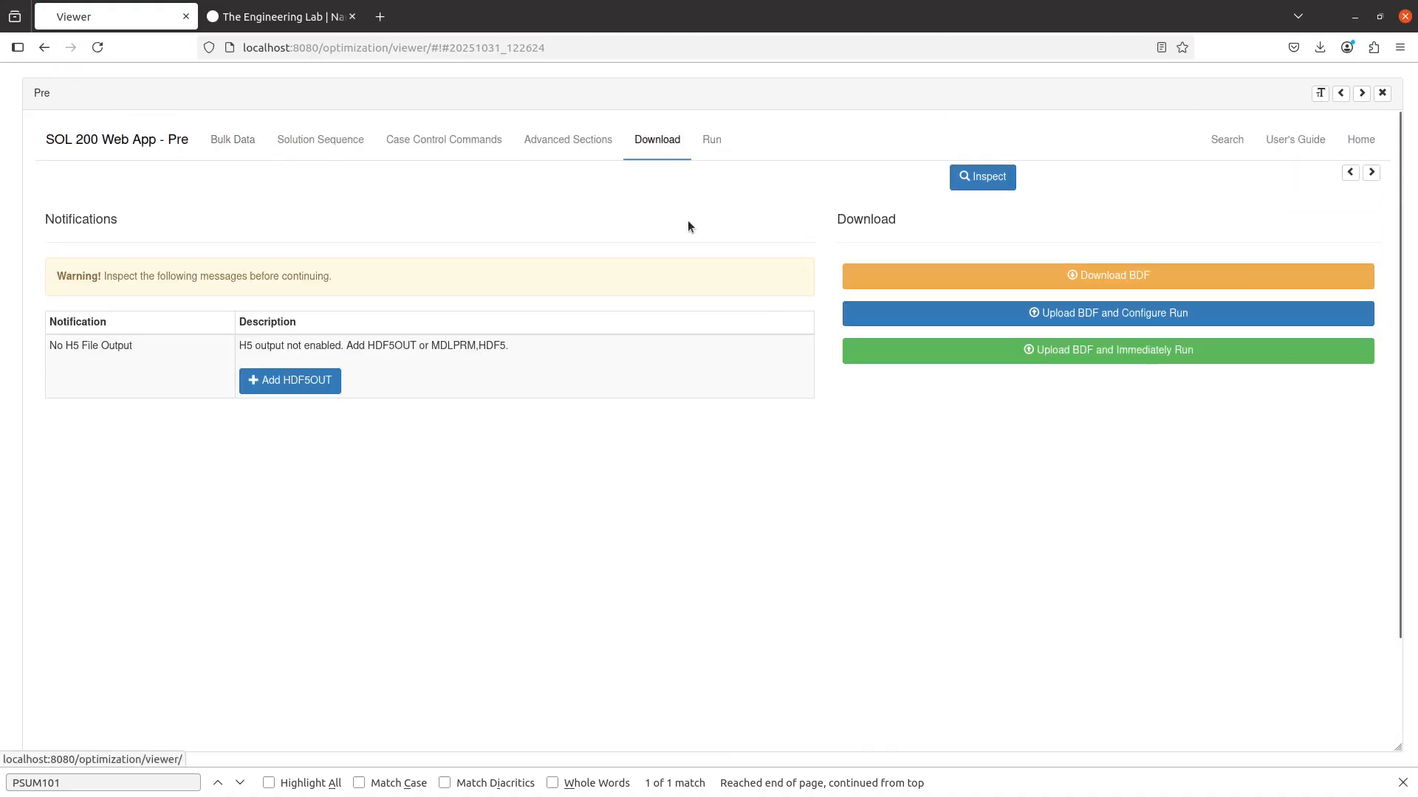
pyautogui.click(1004, 350)
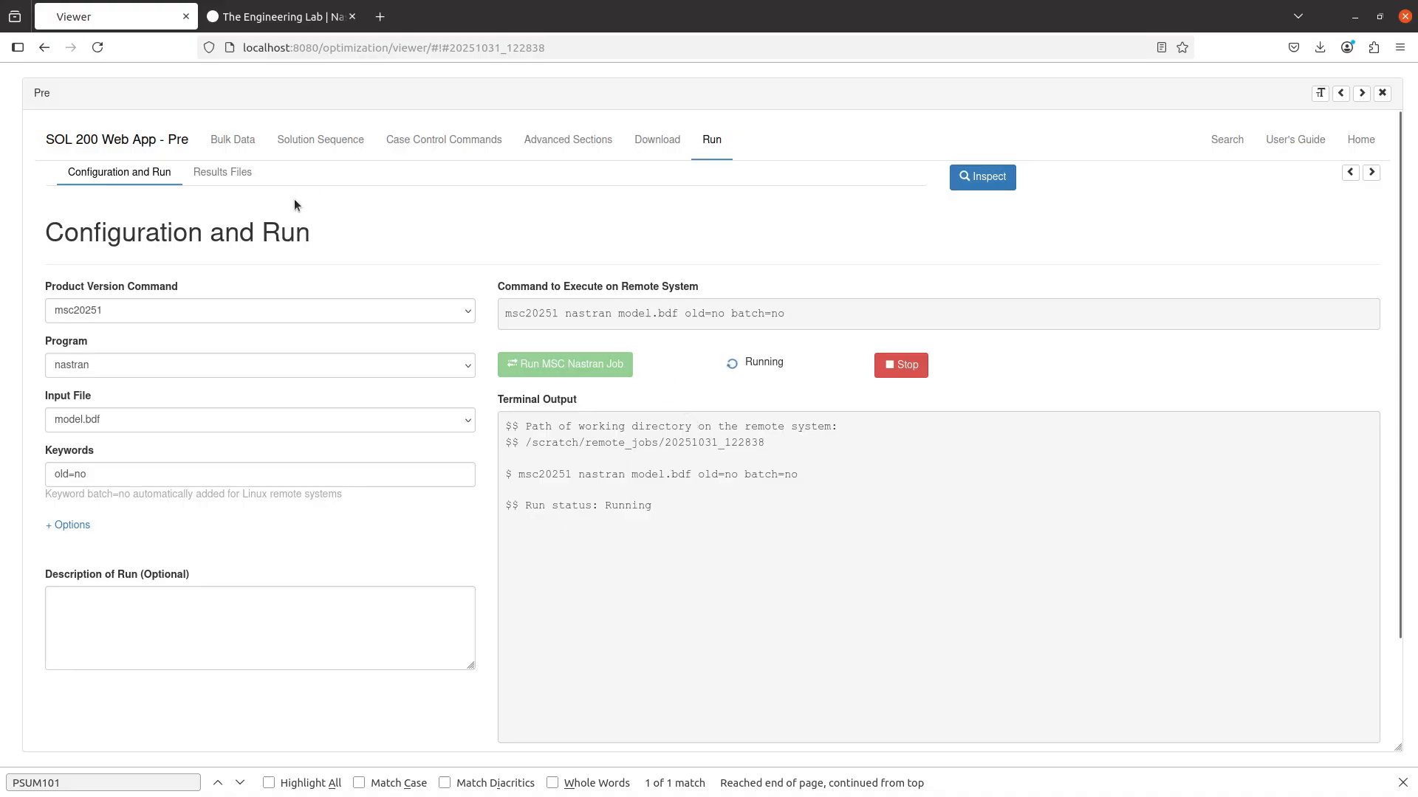
pyautogui.click(218, 175)
pyautogui.click(74, 545)
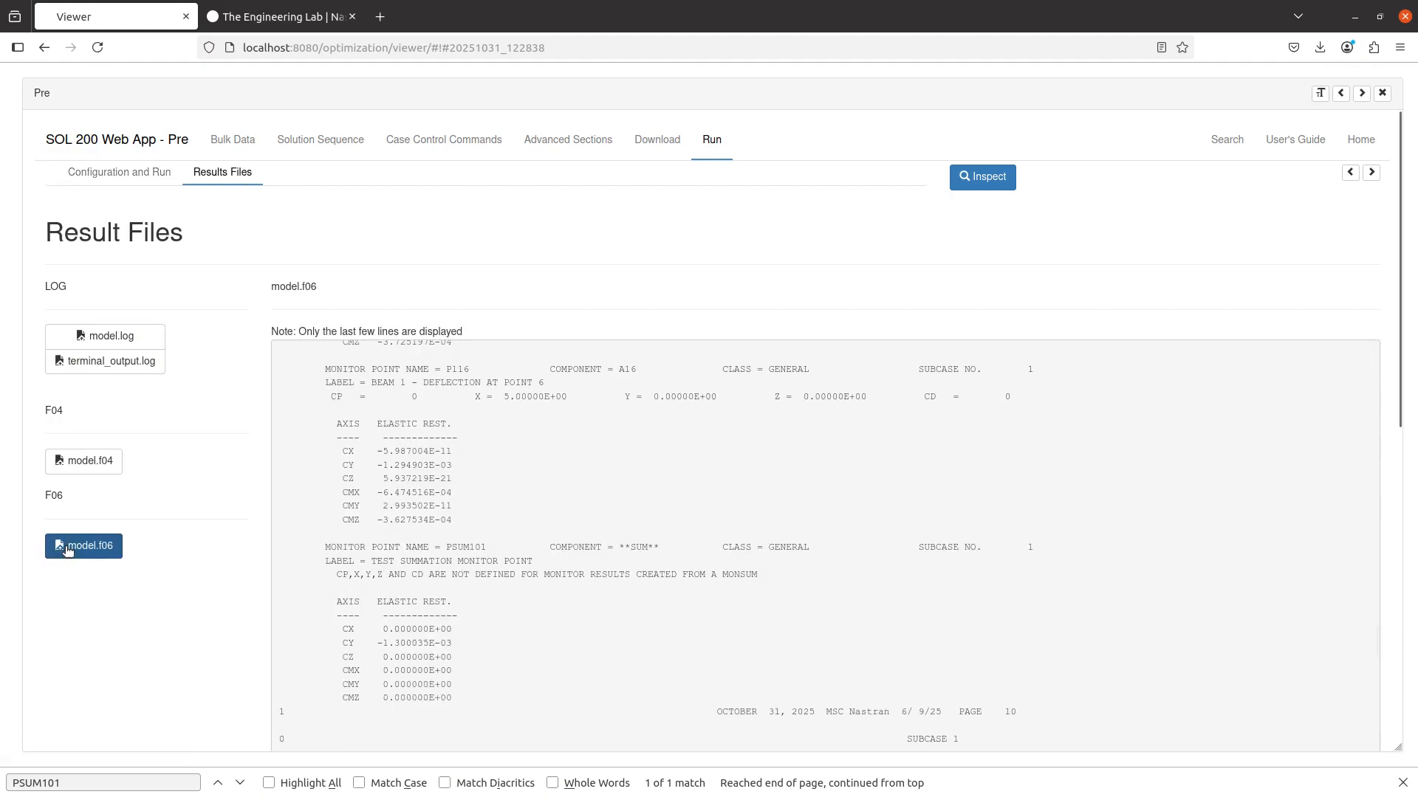
# Copy the new PSUM101 result block from model.f06 and paste it below the earlier block in Notepad++, separated by an empty line
pyautogui.scroll(-5, 172, 485)
pyautogui.moveTo(484, 436); pyautogui.dragTo(336, 294)
pyautogui.click(449, 418)
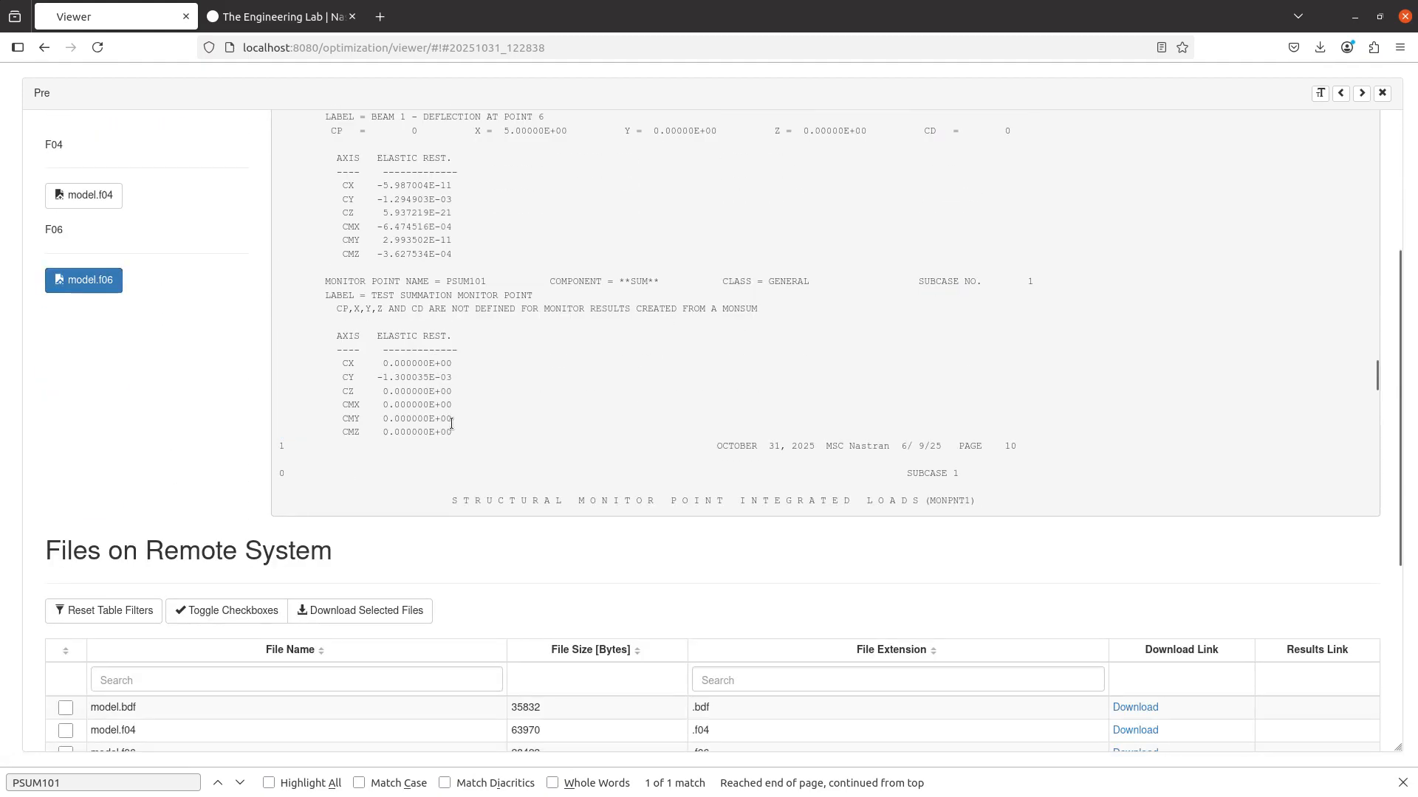
pyautogui.moveTo(458, 435); pyautogui.dragTo(268, 288)
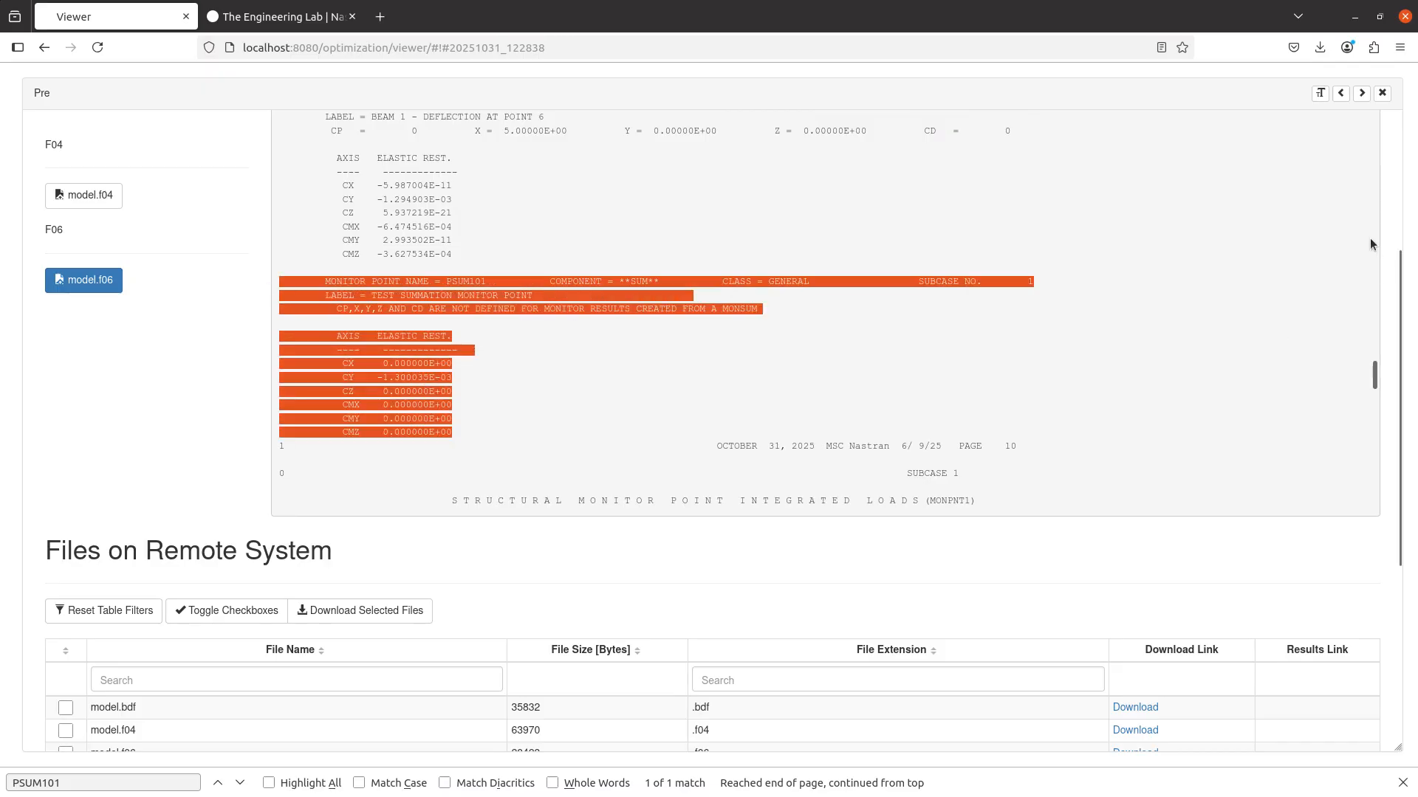
pyautogui.hotkey('alt', 'Tab')
pyautogui.scroll(-2, 475, 433)
pyautogui.click(483, 446)
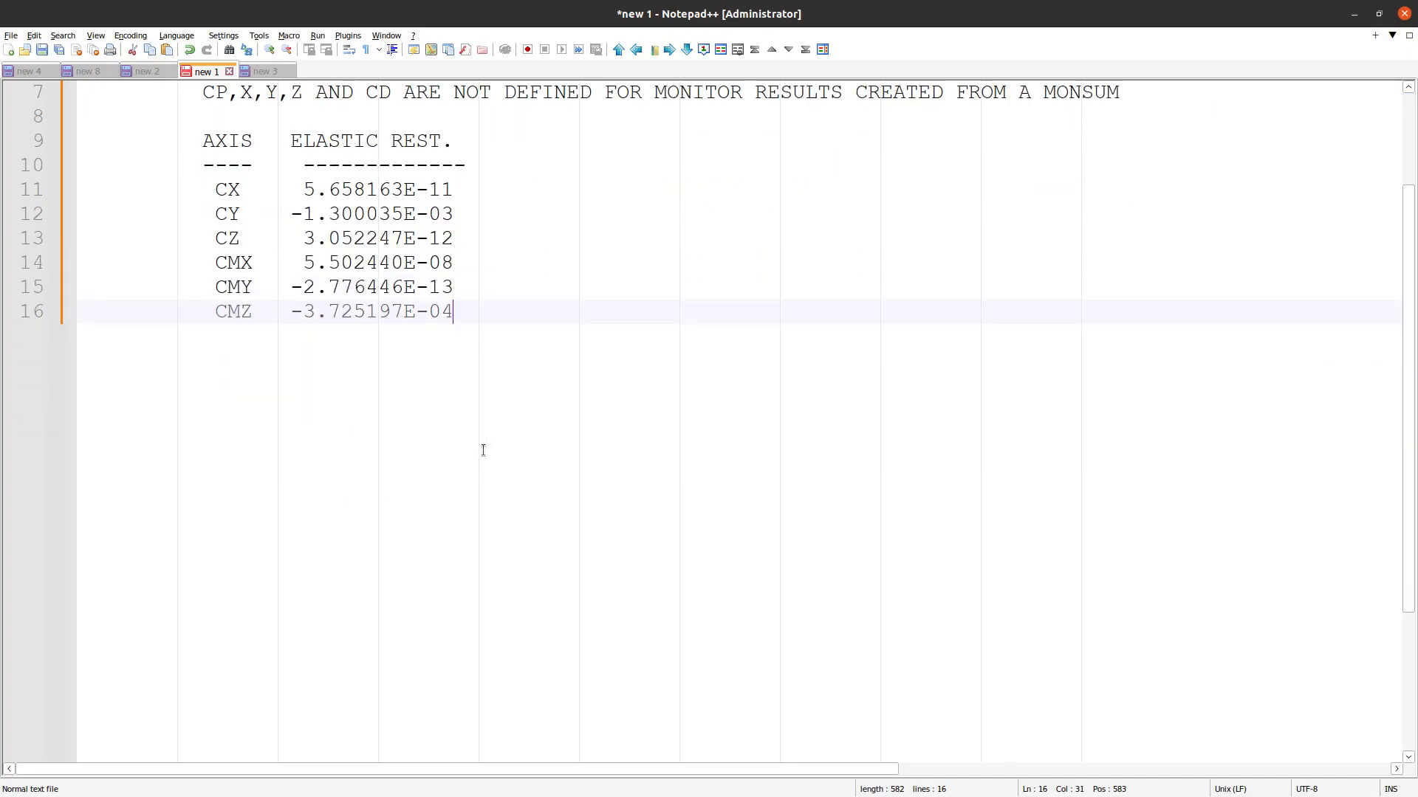
pyautogui.press('Return')
pyautogui.press('Return')
pyautogui.press('BackSpace')
pyautogui.press('BackSpace')
pyautogui.press('BackSpace')
pyautogui.press('BackSpace')
pyautogui.press('BackSpace')
pyautogui.press('BackSpace')
pyautogui.press('BackSpace')
pyautogui.press('BackSpace')
pyautogui.write('MONITOR POINT NAME = PSUM101           COMPONENT = **SUM**           CLASS = GENERAL         LABEL = TEST SUMMATION MONITOR POINT           CP,X,Y,Z AND CD ARE NOT DEFINED FOR MONITOR RESULTS CREATED FROM A MONSUM            AXIS   ELASTIC REST.           ----    -------------            CX     0.000000E+00            CY    -1.300035E-03            CZ     0.000000E+00            CMX    0.000000E+00            CMY    0.000000E+00            CMZ    0.000000E+00')
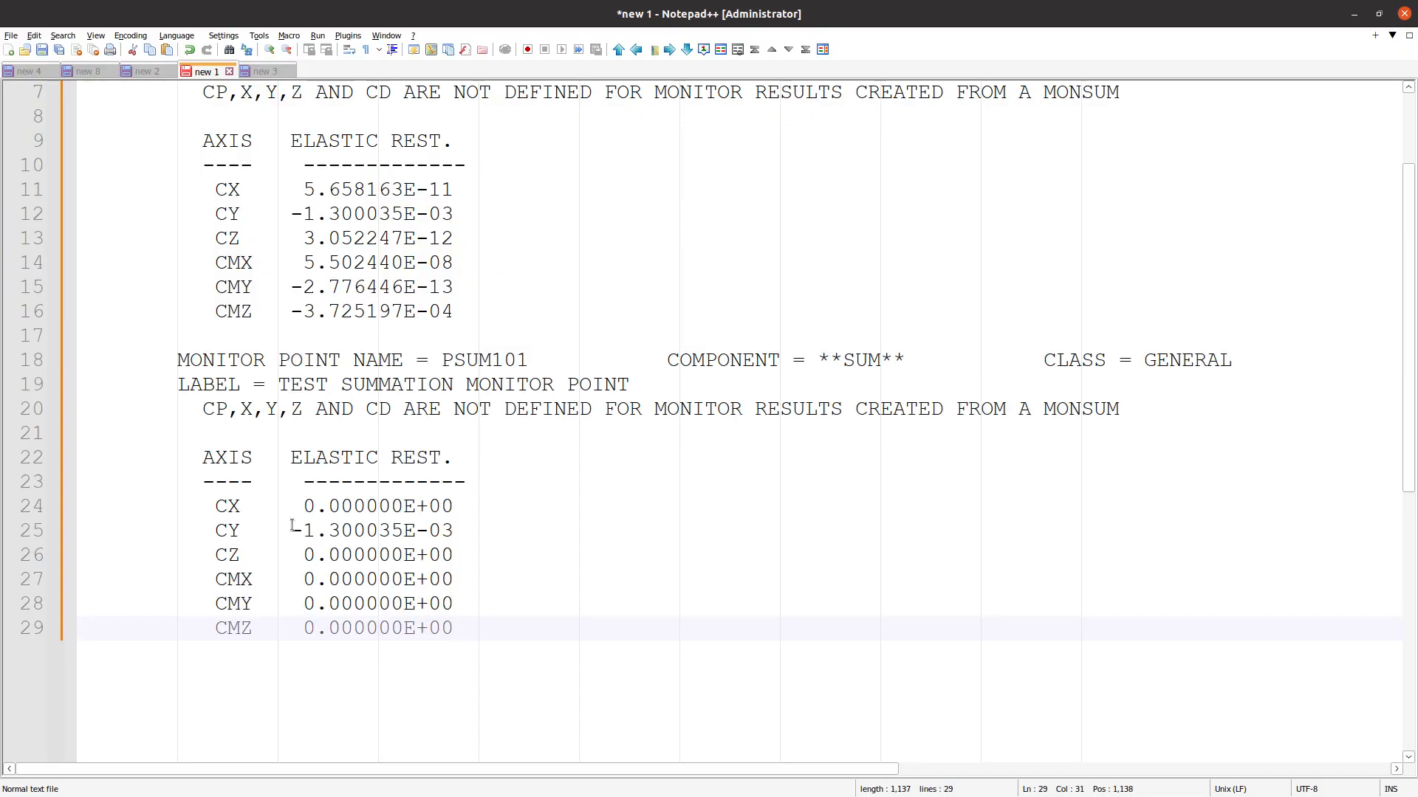
# Examine the CY value in the new PSUM101 block, and check the CX, CZ, CMX and CMY values around it
pyautogui.moveTo(213, 530); pyautogui.dragTo(453, 540)
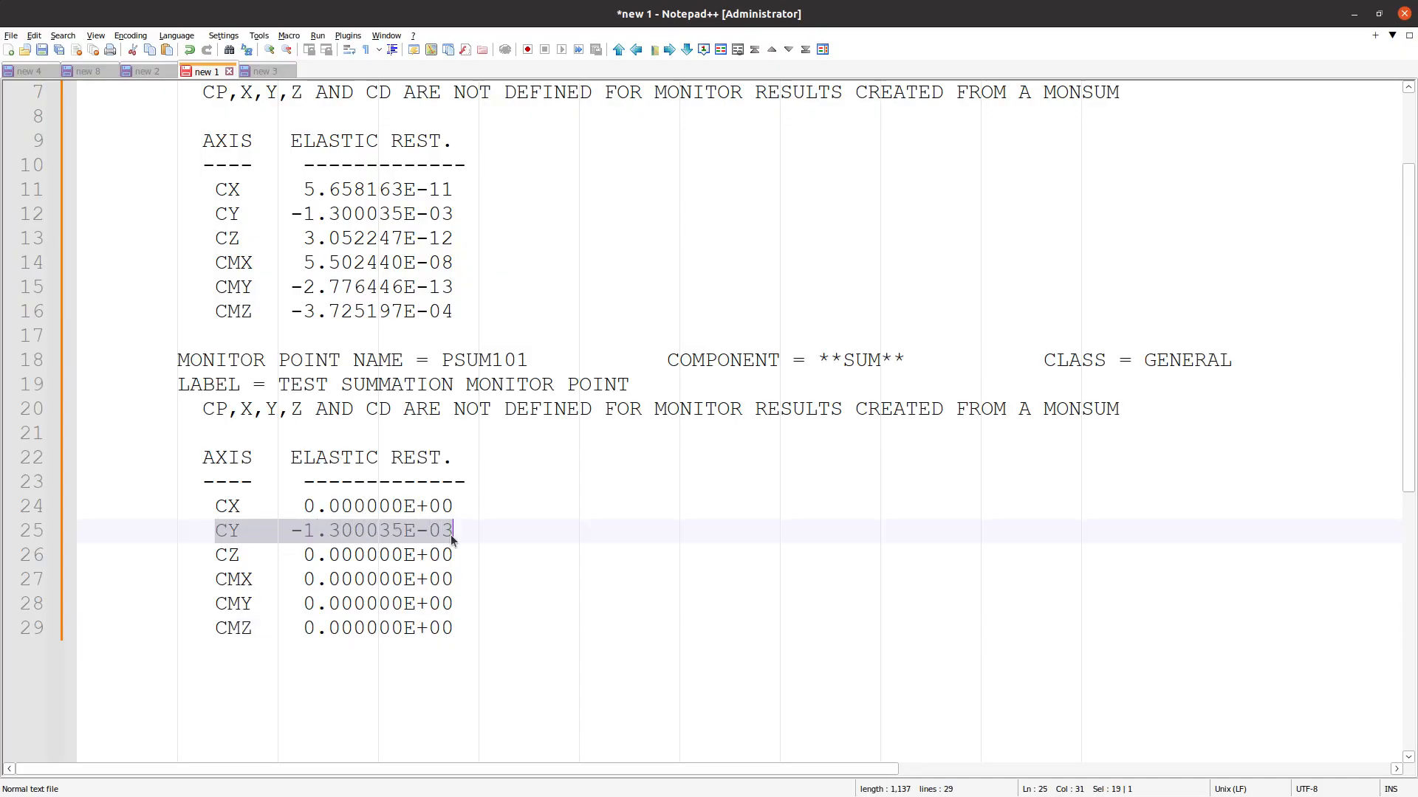
pyautogui.moveTo(305, 506); pyautogui.dragTo(445, 510)
pyautogui.scroll(1, 444, 521)
pyautogui.scroll(-2, 444, 521)
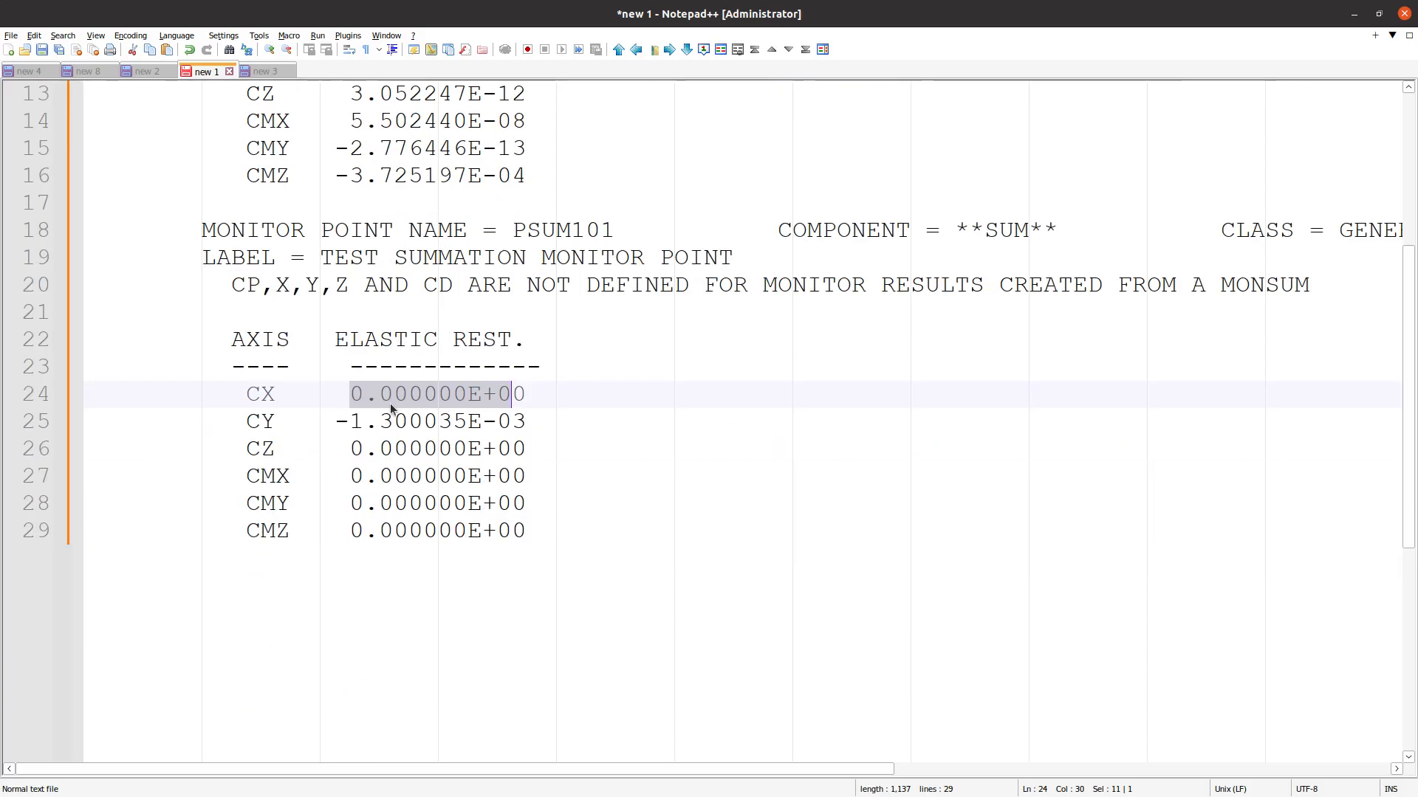
pyautogui.moveTo(350, 395); pyautogui.dragTo(526, 397)
pyautogui.moveTo(351, 448); pyautogui.dragTo(526, 448)
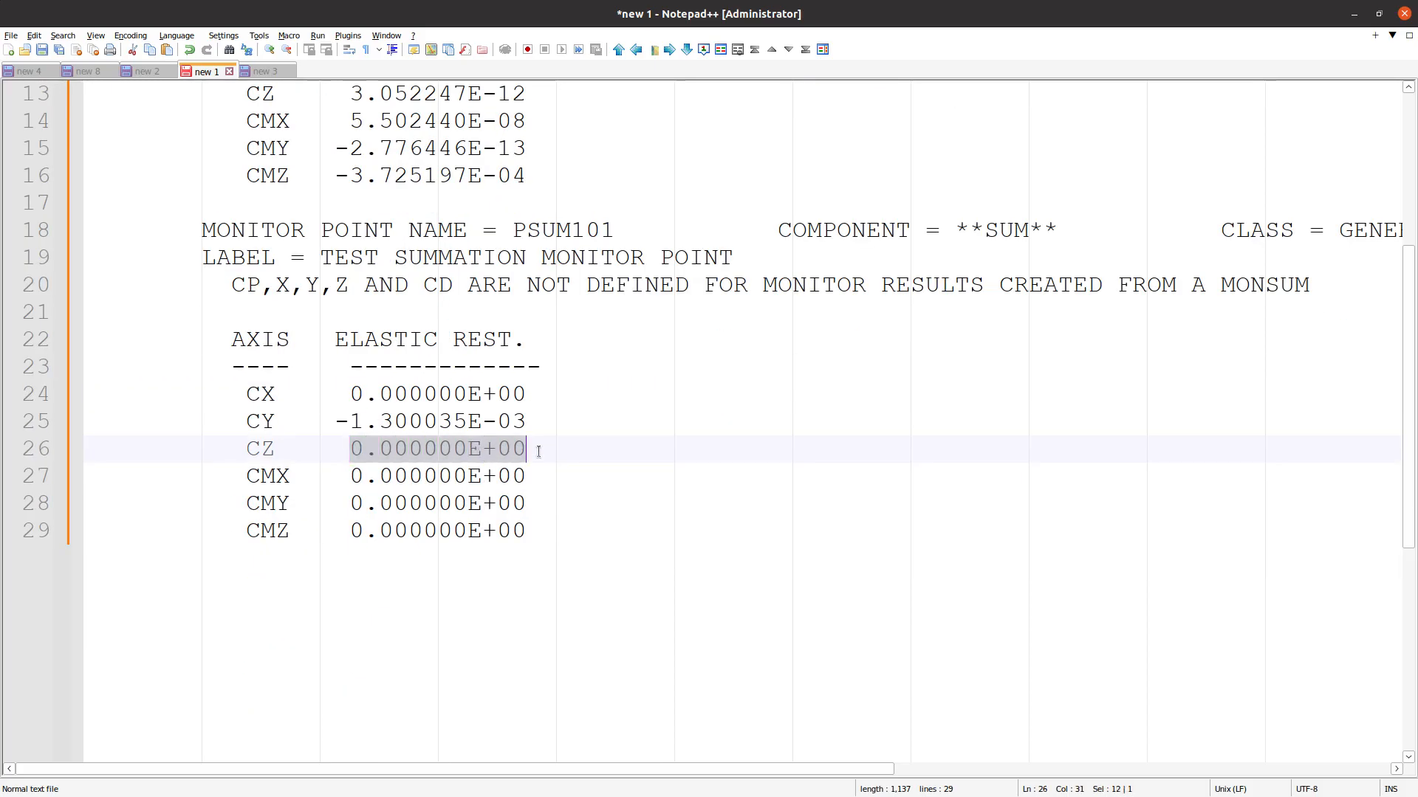
pyautogui.moveTo(336, 478); pyautogui.dragTo(526, 476)
pyautogui.moveTo(342, 503); pyautogui.dragTo(569, 512)
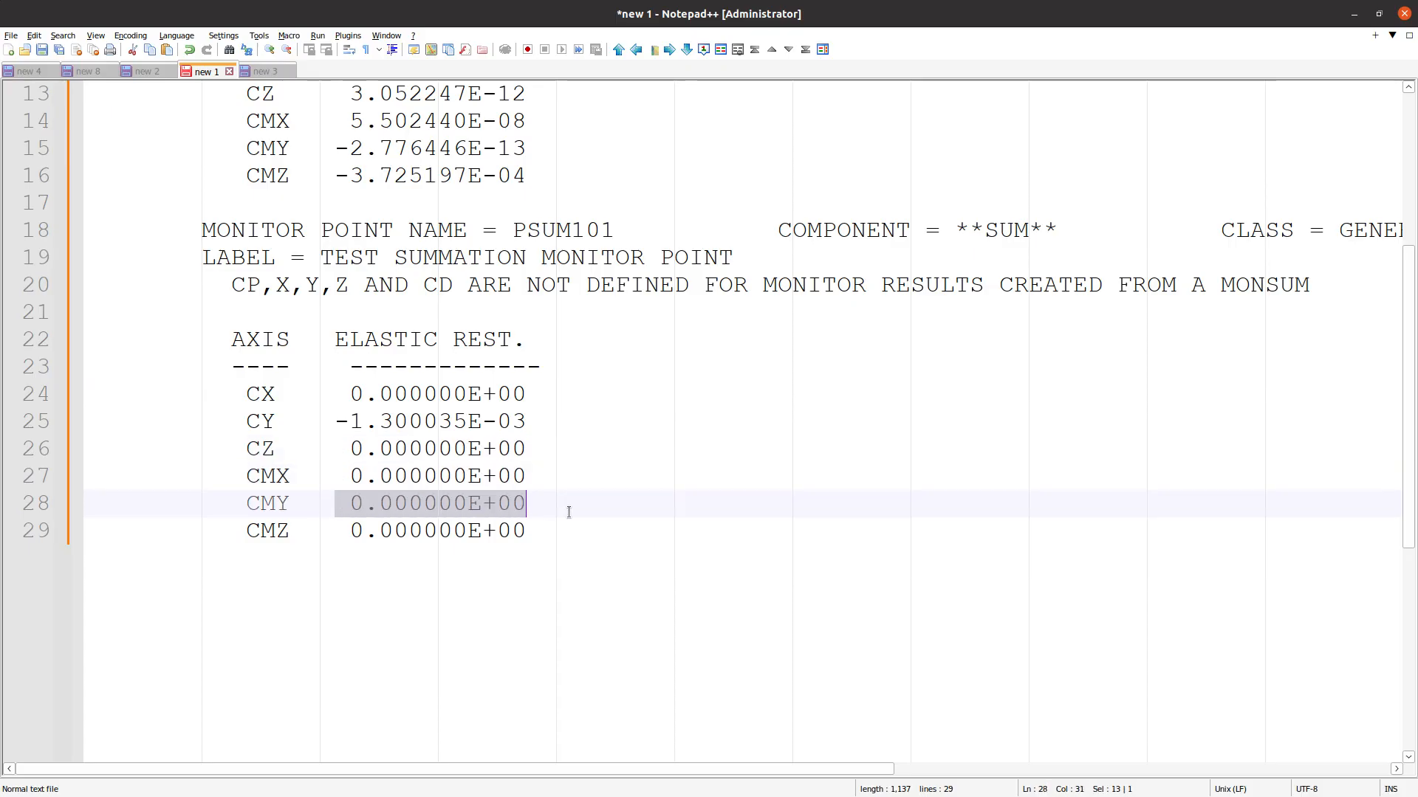
# Return to the web app, open the MONSUM bulk data entry, and set NEWAXIS of PSUM101 to component 2 only
pyautogui.moveTo(351, 520); pyautogui.dragTo(544, 509)
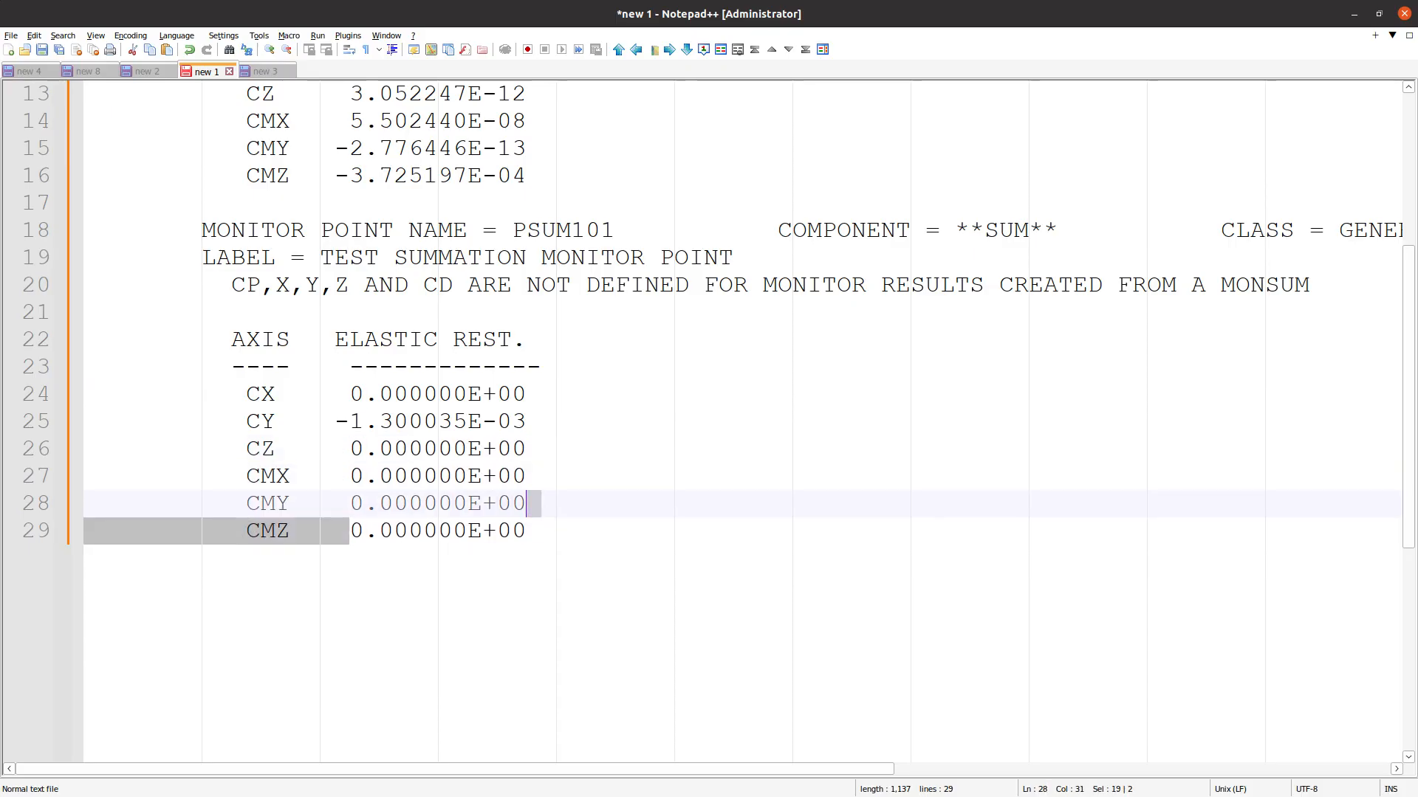
pyautogui.hotkey('alt', 'Tab')
pyautogui.scroll(5, 192, 371)
pyautogui.click(232, 139)
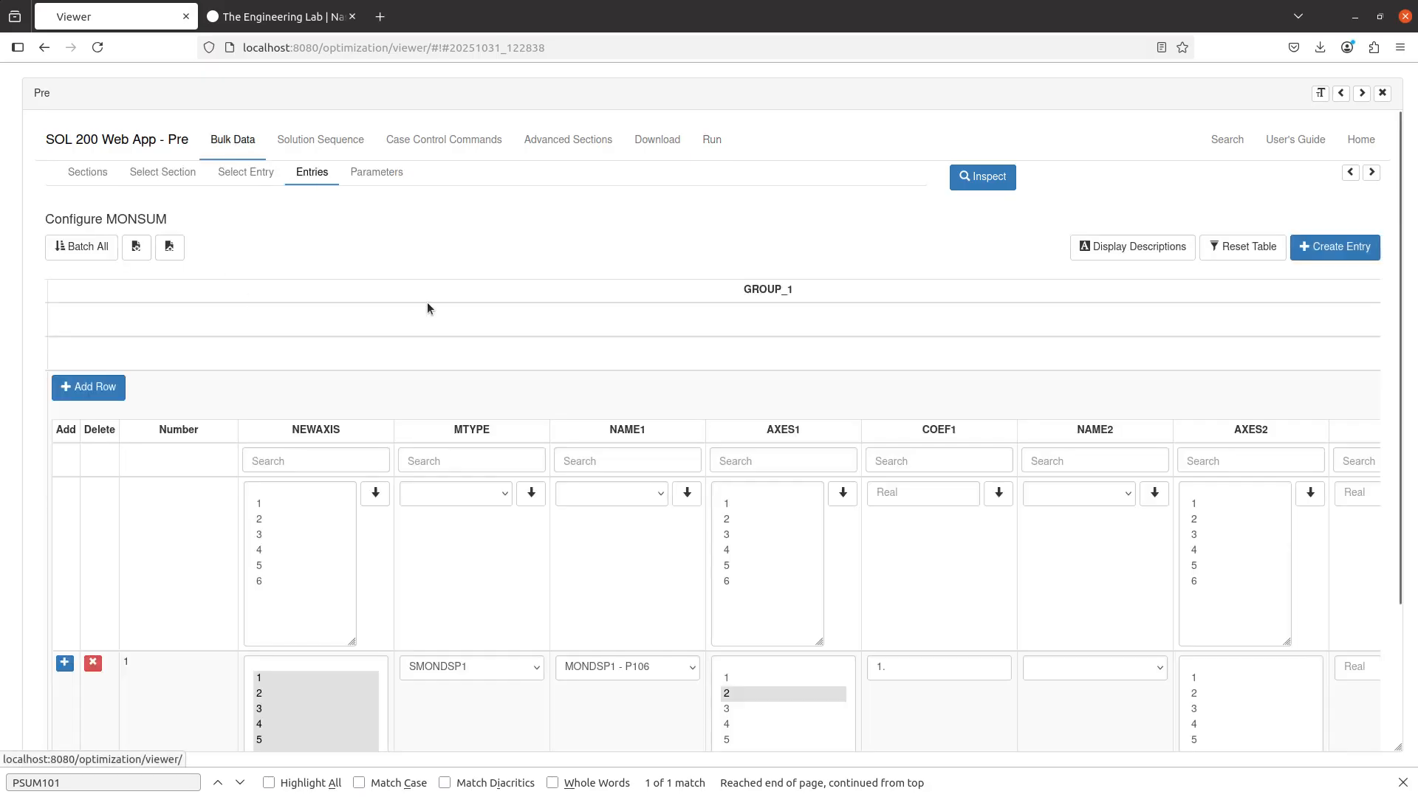
pyautogui.scroll(-2, 388, 494)
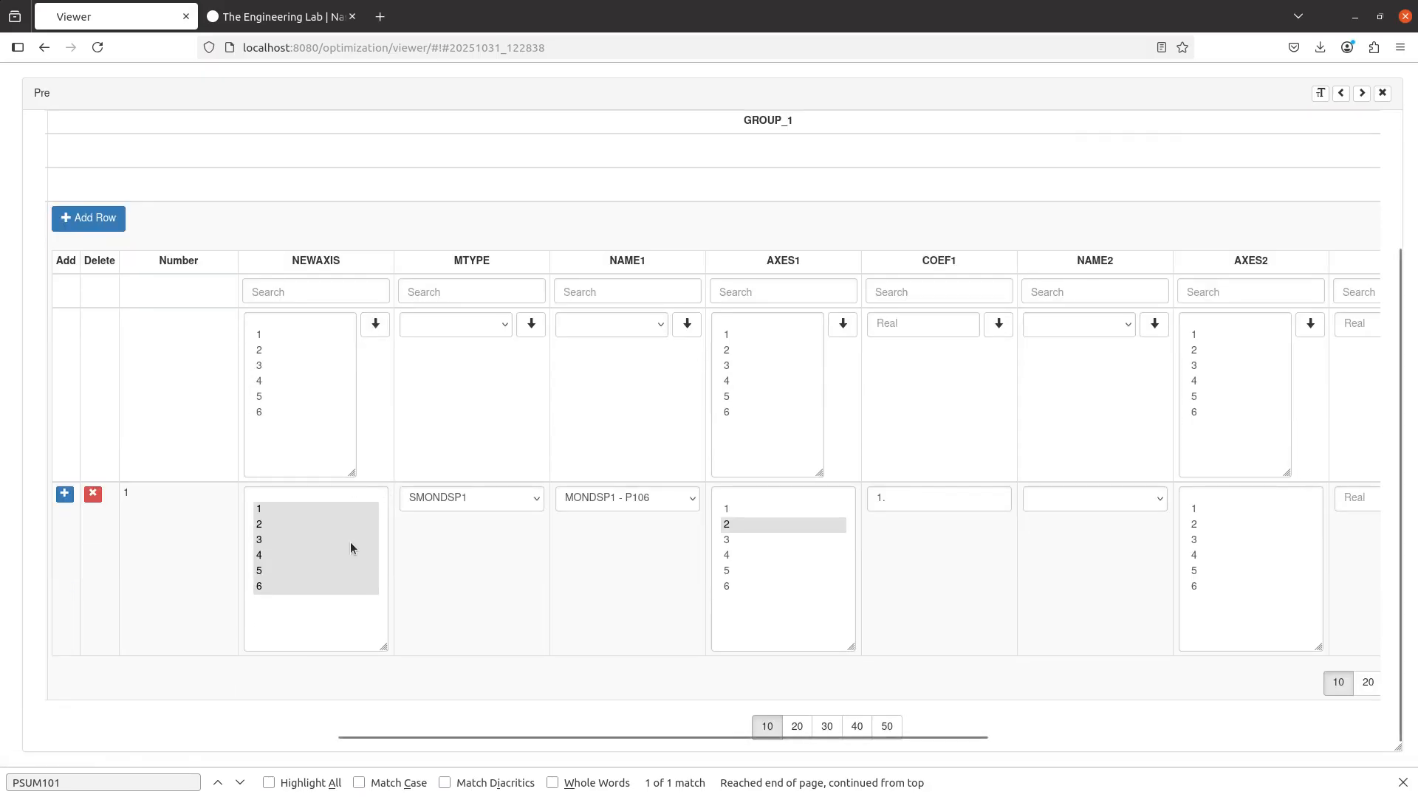
pyautogui.click(268, 528)
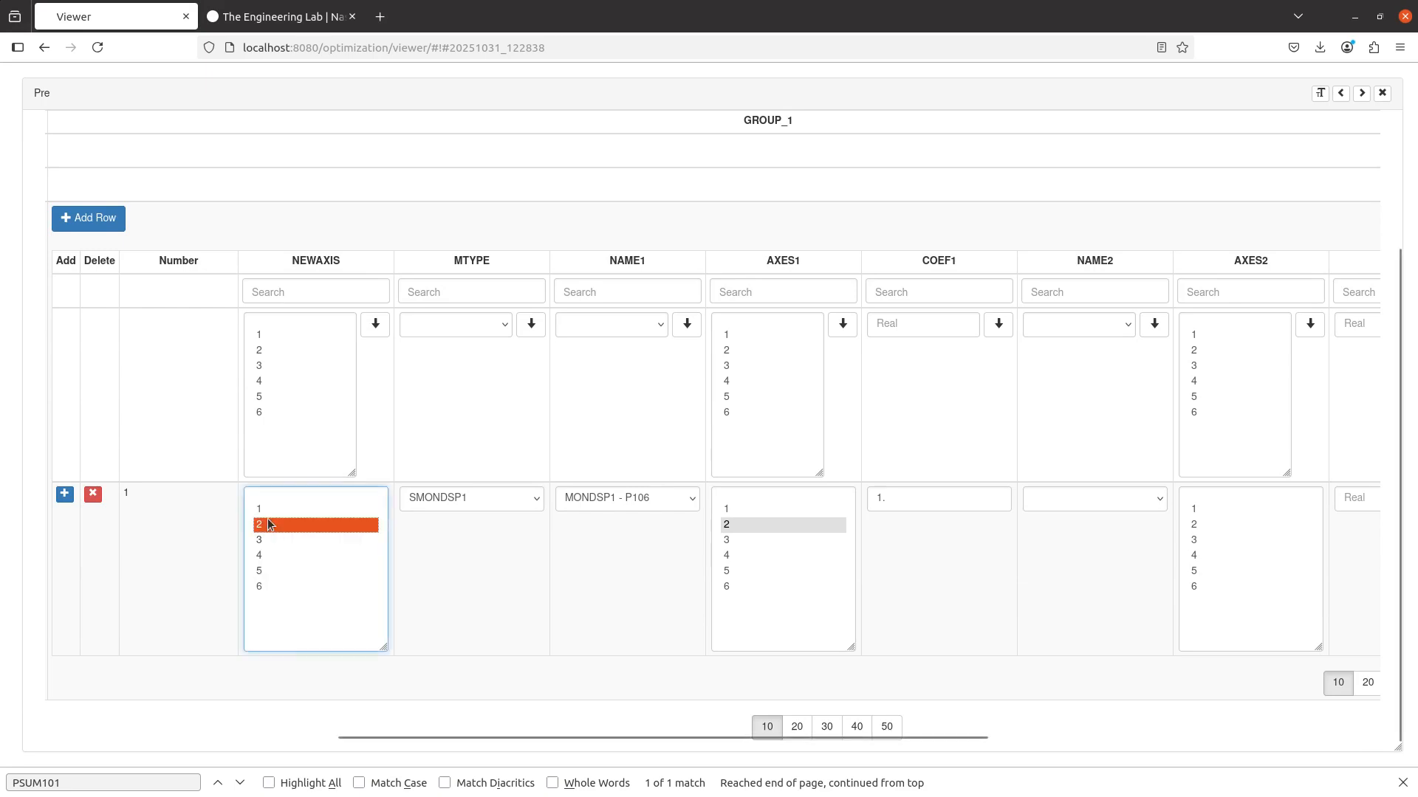
# Upload the BDF with the single-component NEWAXIS setting and run it immediately
pyautogui.scroll(2, 592, 263)
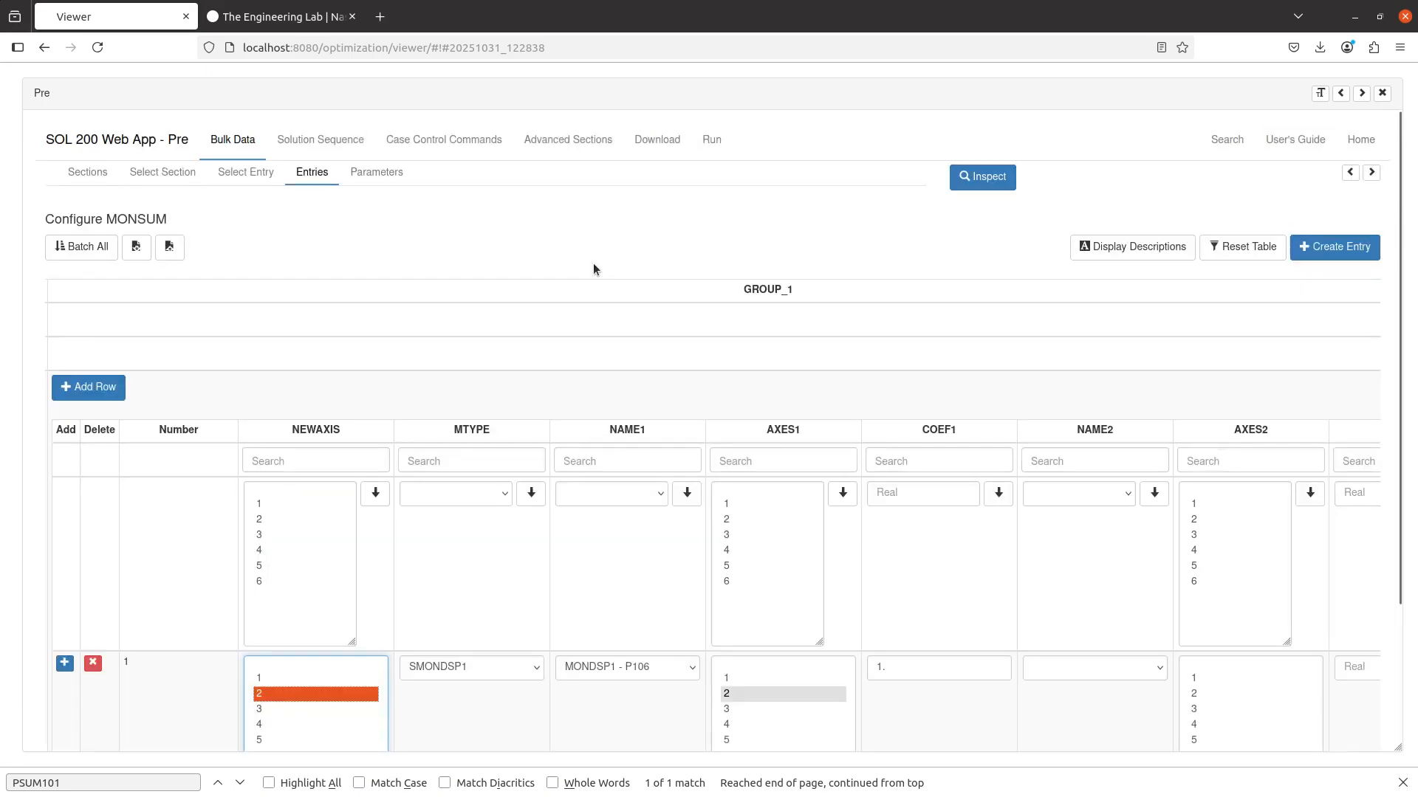
pyautogui.click(666, 152)
pyautogui.click(902, 353)
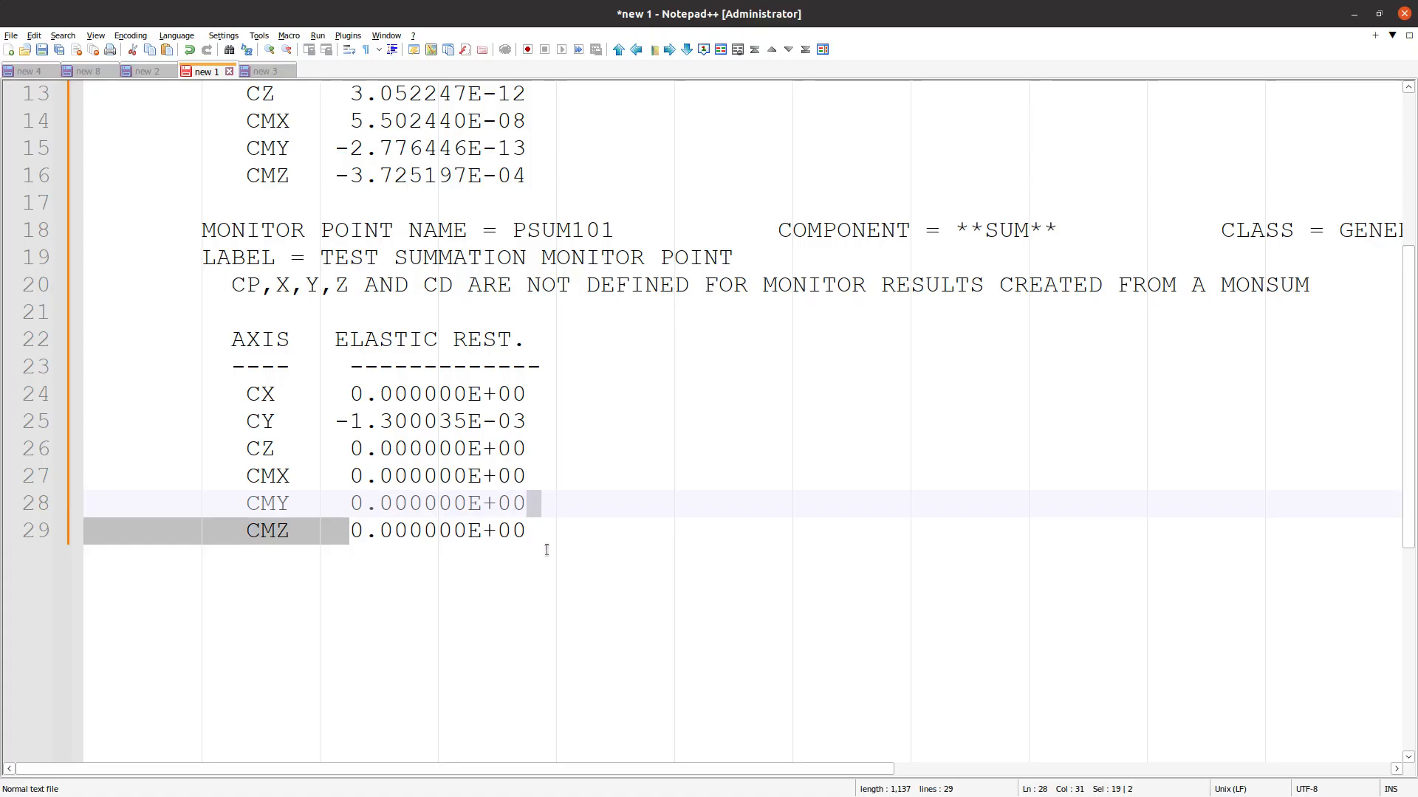
# In Notepad++, try removing every axis row except CY from the second PSUM101 block, and undo the deletions
pyautogui.moveTo(541, 551); pyautogui.dragTo(58, 447)
pyautogui.press('Delete')
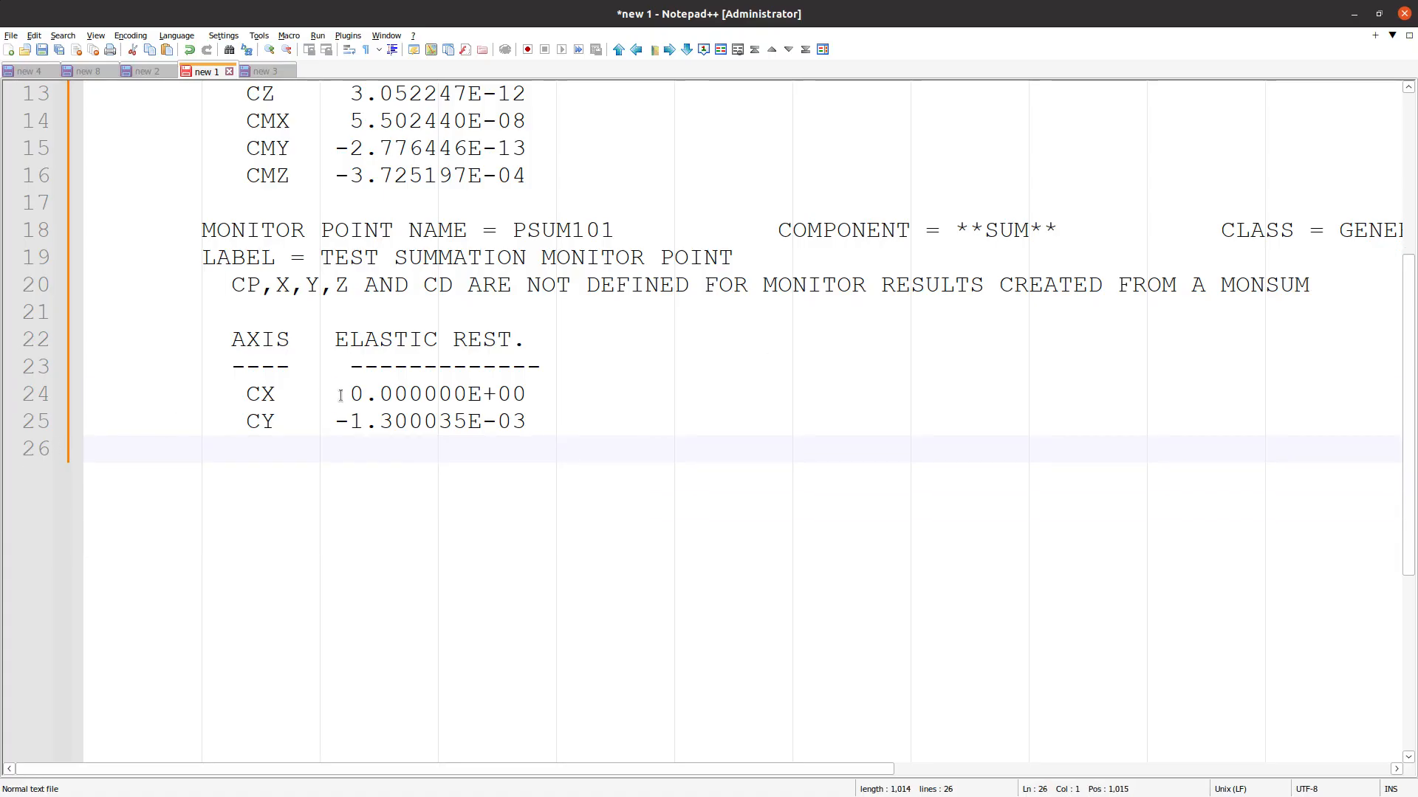
pyautogui.moveTo(53, 394); pyautogui.dragTo(254, 391)
pyautogui.press('Delete')
pyautogui.click(351, 463)
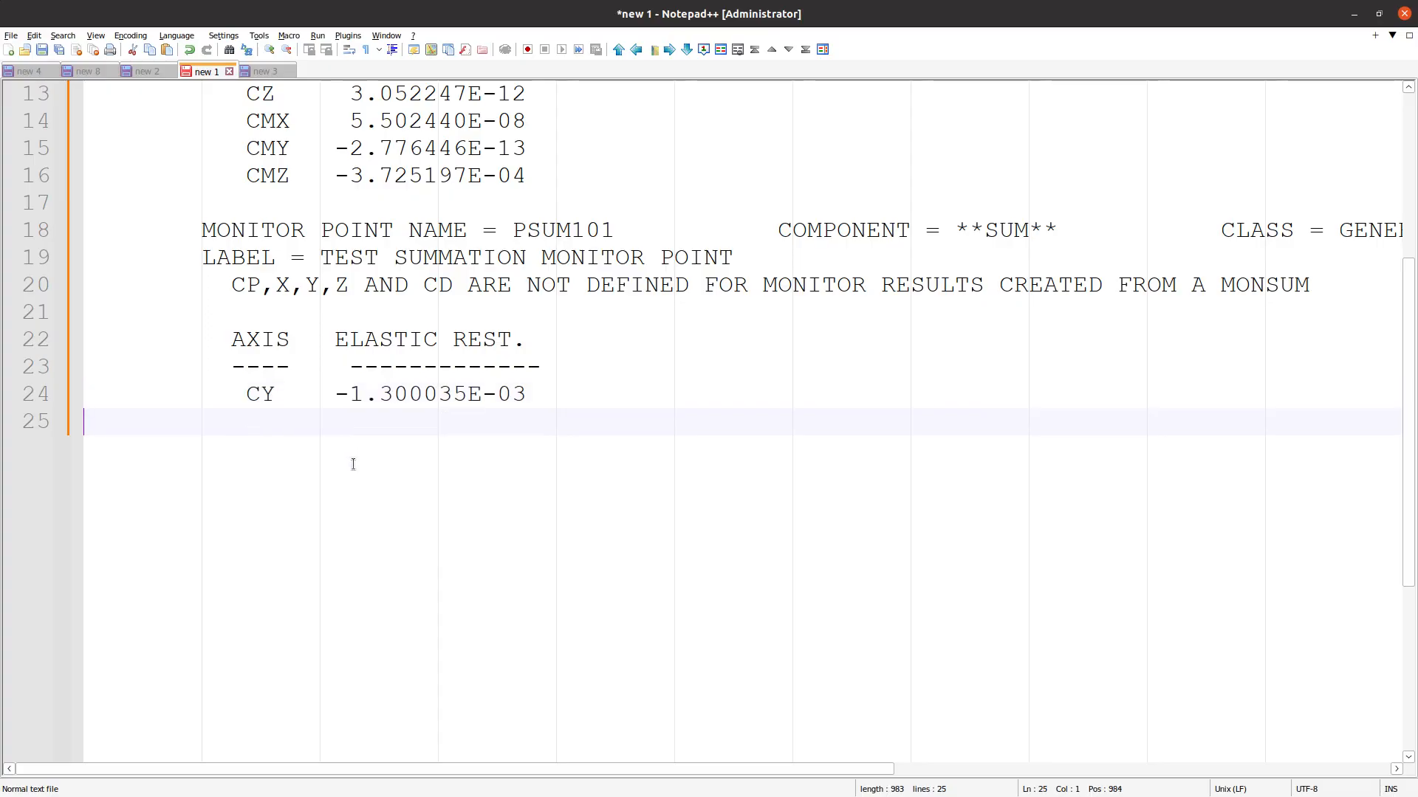
pyautogui.hotkey('ctrl', 'z')
pyautogui.hotkey('ctrl', 'z')
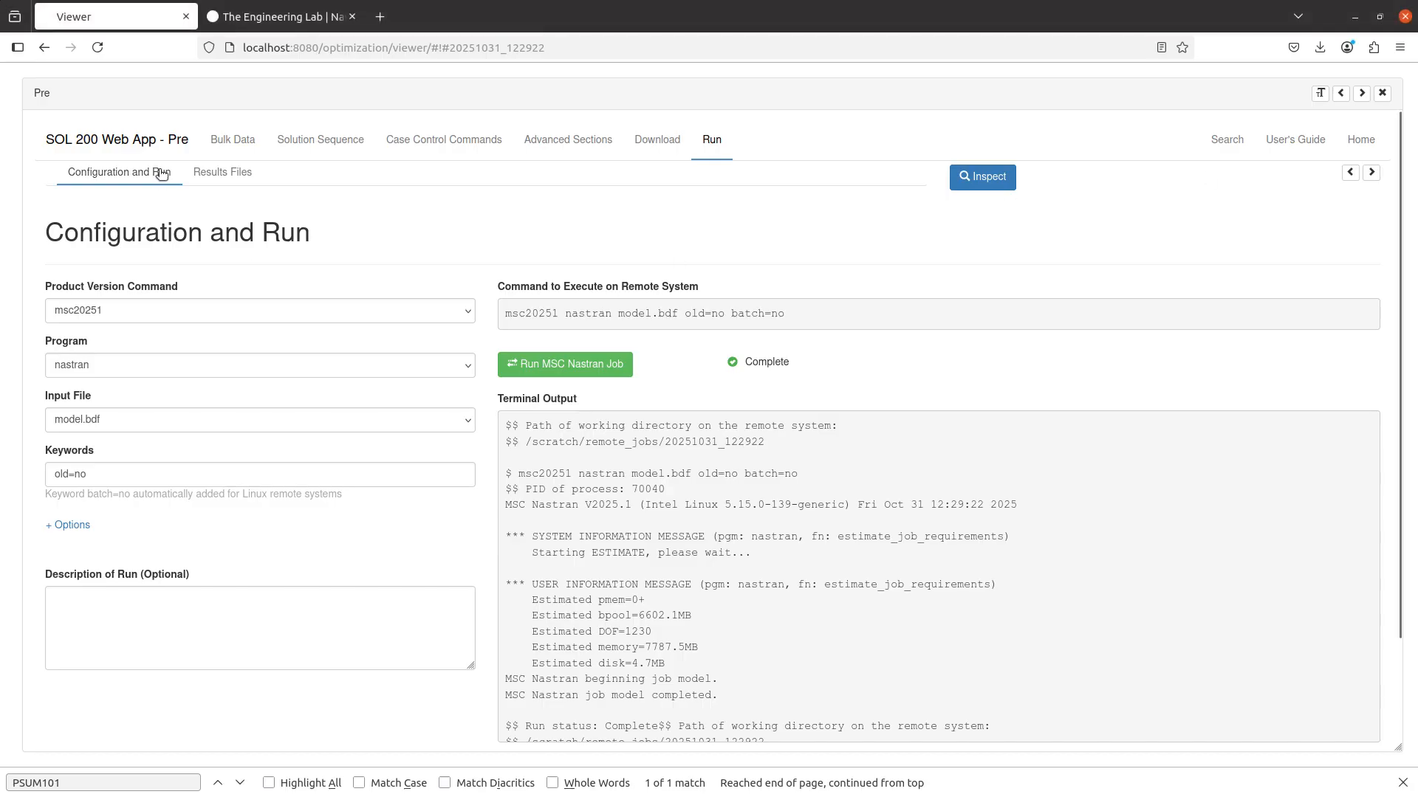
# Open model.f06 from the new job's result files in the web app and find the PSUM101 monitor point
pyautogui.click(214, 172)
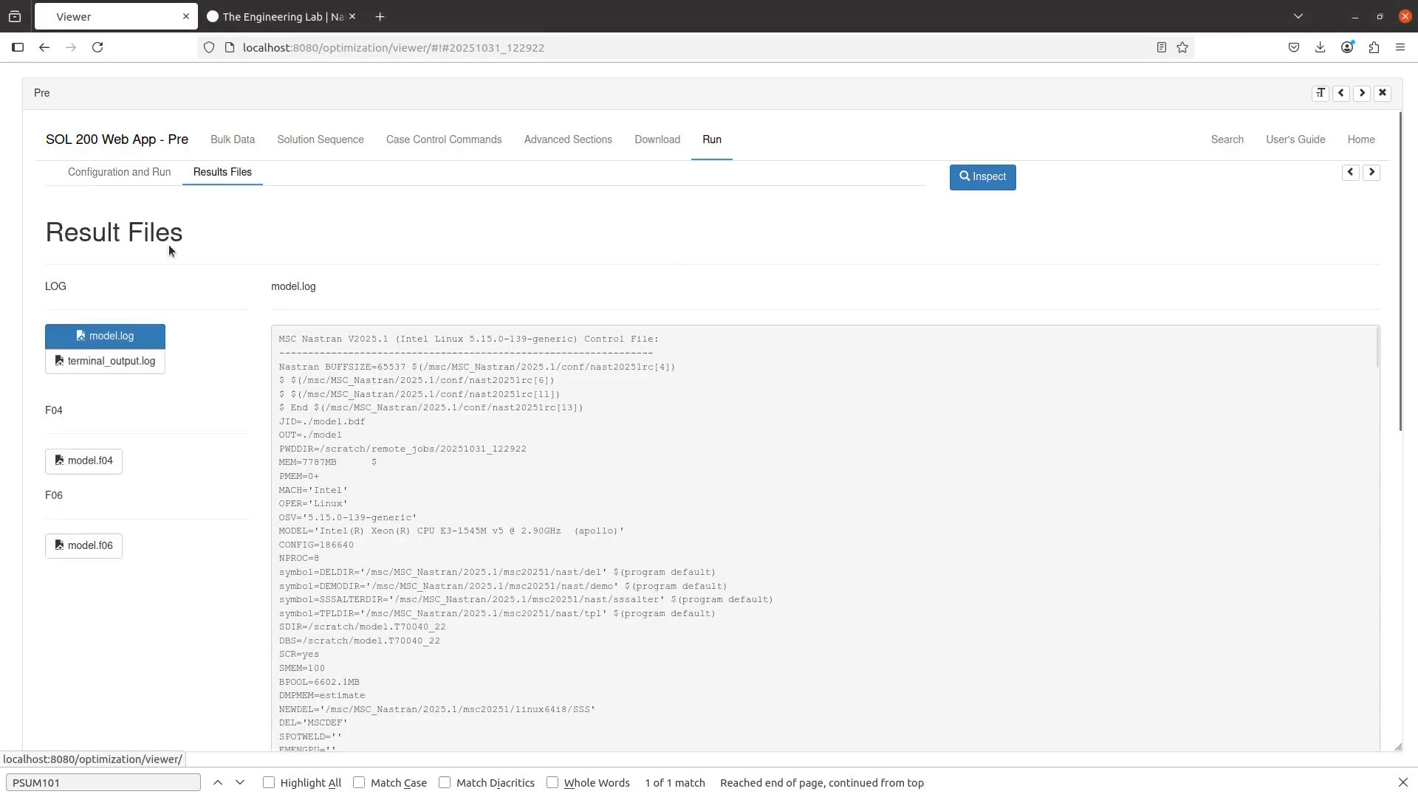
pyautogui.click(83, 545)
pyautogui.scroll(-3, 424, 558)
pyautogui.scroll(-10, 424, 557)
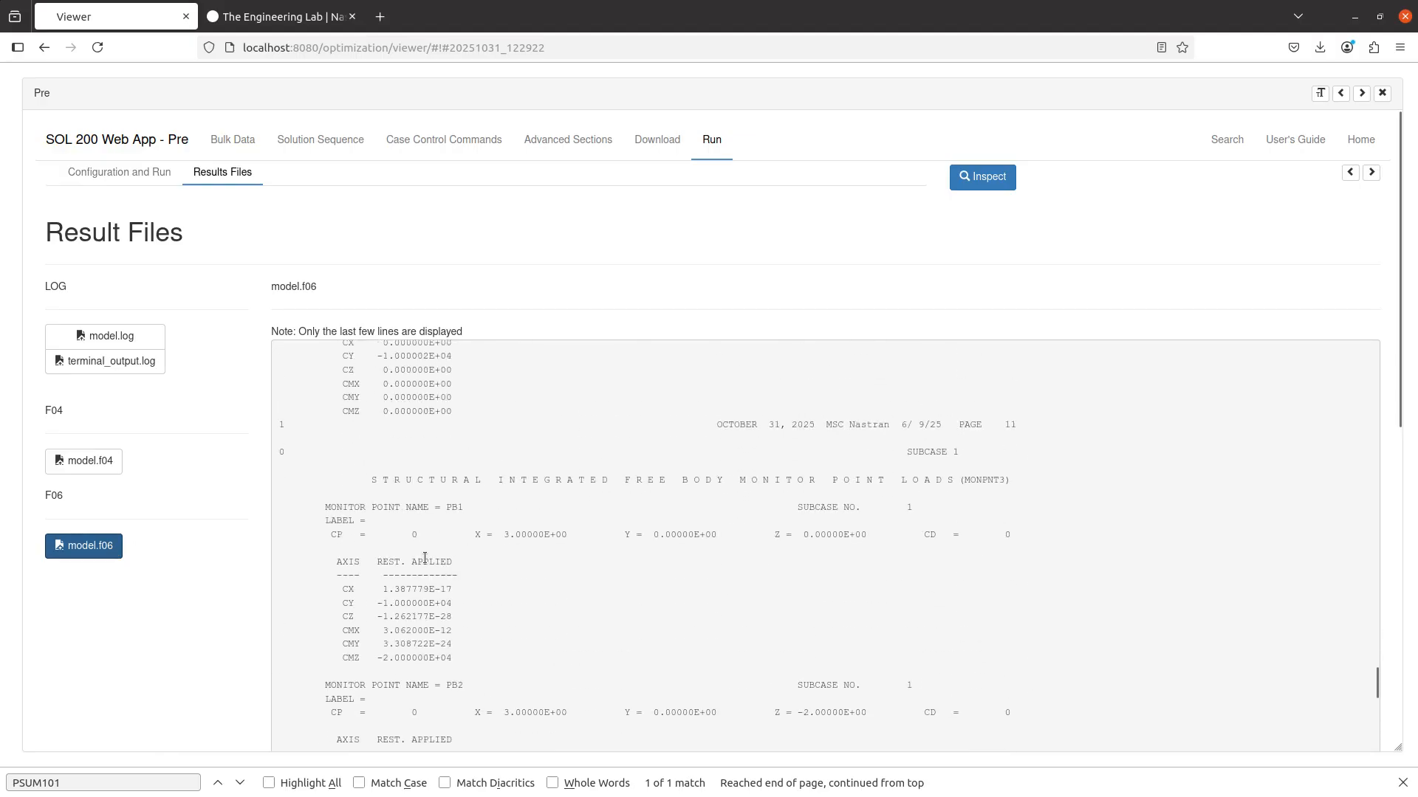
pyautogui.scroll(10, 425, 558)
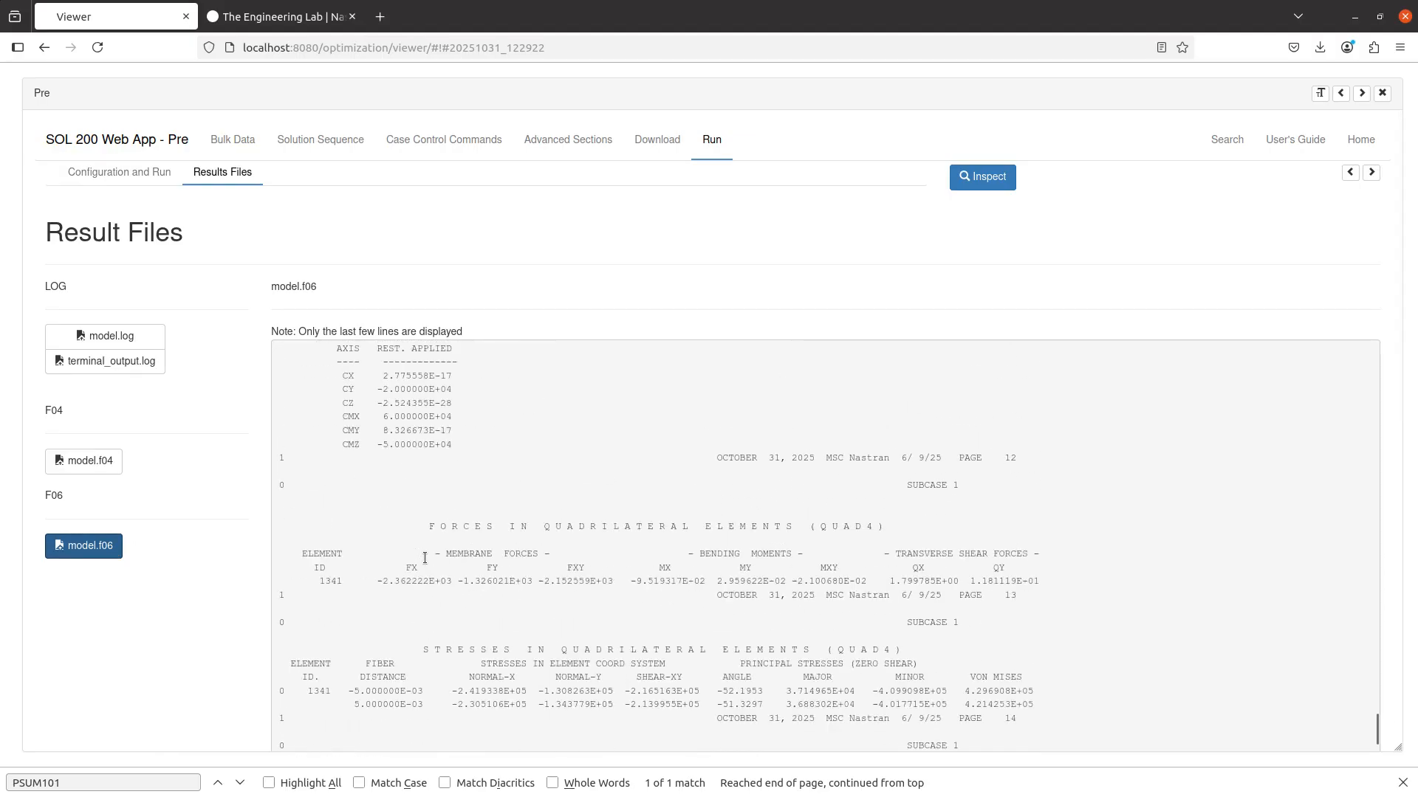
pyautogui.hotkey('ctrl', 'f')
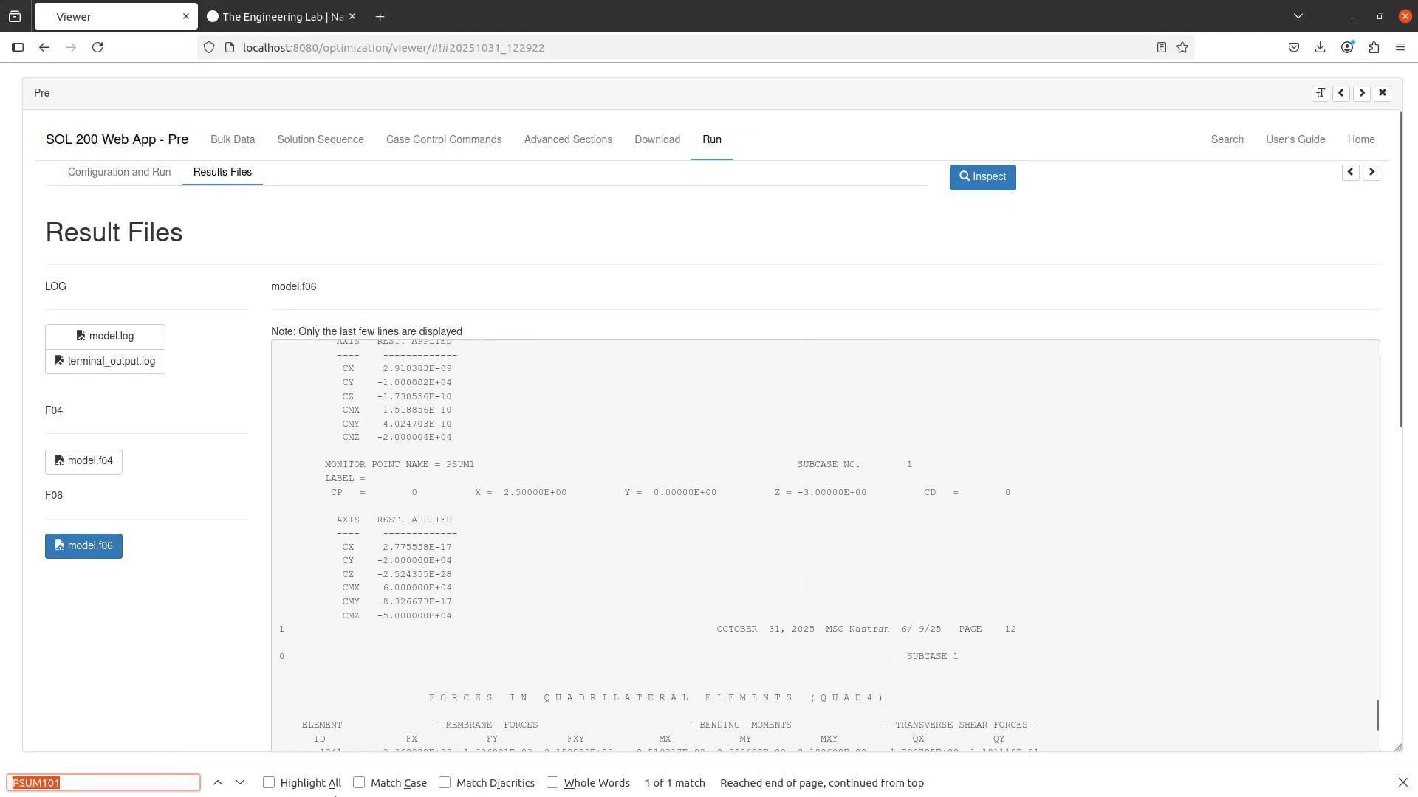
pyautogui.click(240, 782)
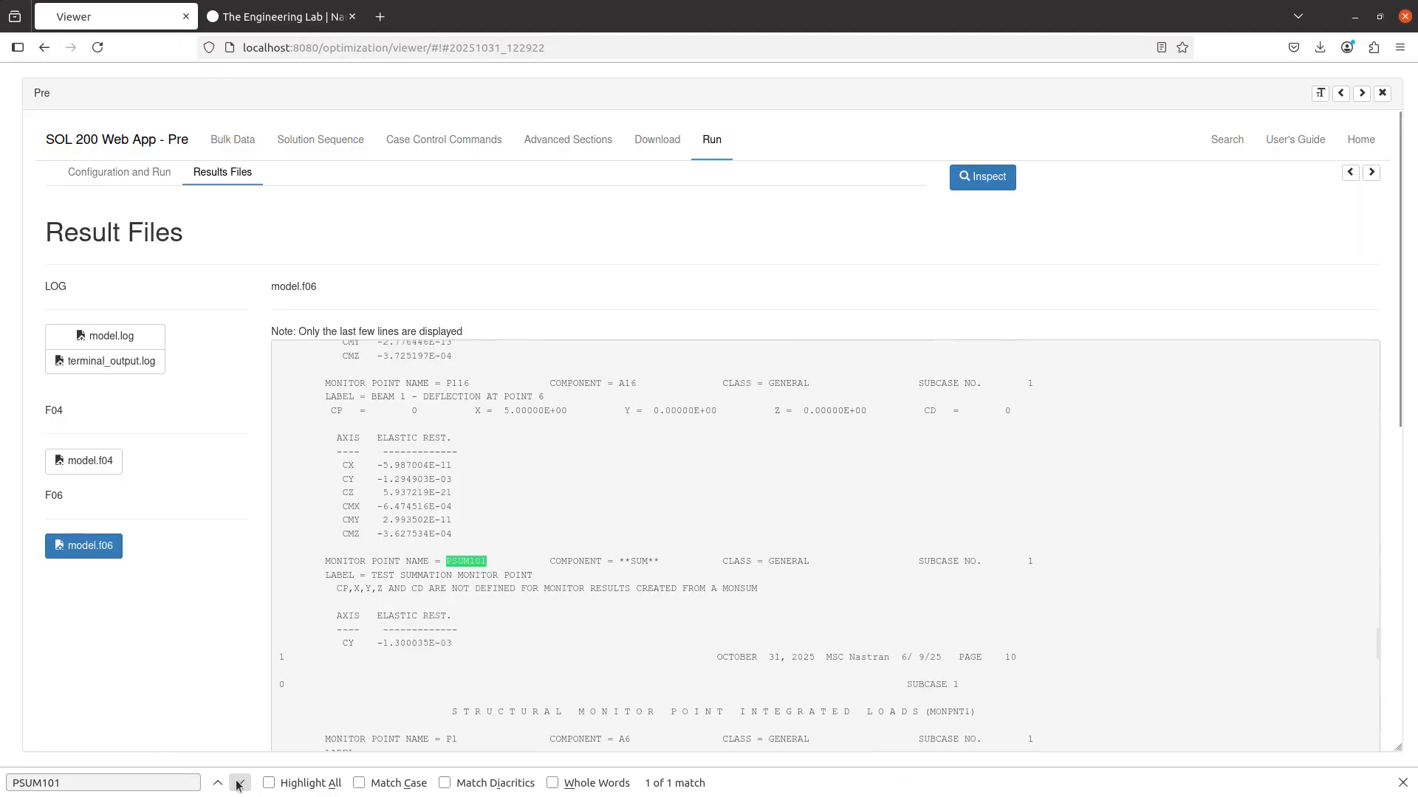
# Copy the PSUM101 result block from model.f06, paste it below the earlier blocks in Notepad++ after two empty lines, and highlight its CY row
pyautogui.click(432, 640)
pyautogui.moveTo(432, 641); pyautogui.dragTo(267, 555)
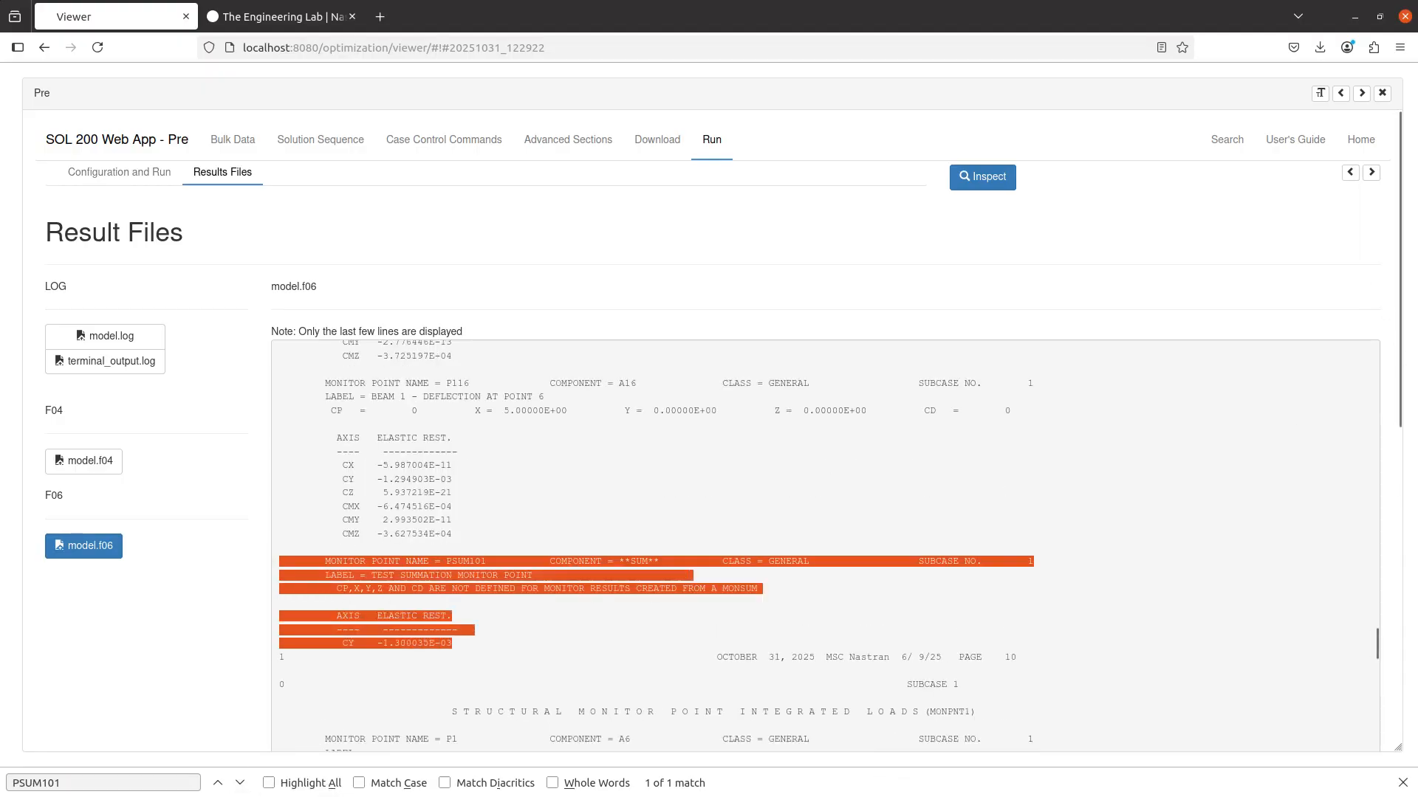
pyautogui.hotkey('alt', 'Tab')
pyautogui.scroll(-1, 604, 553)
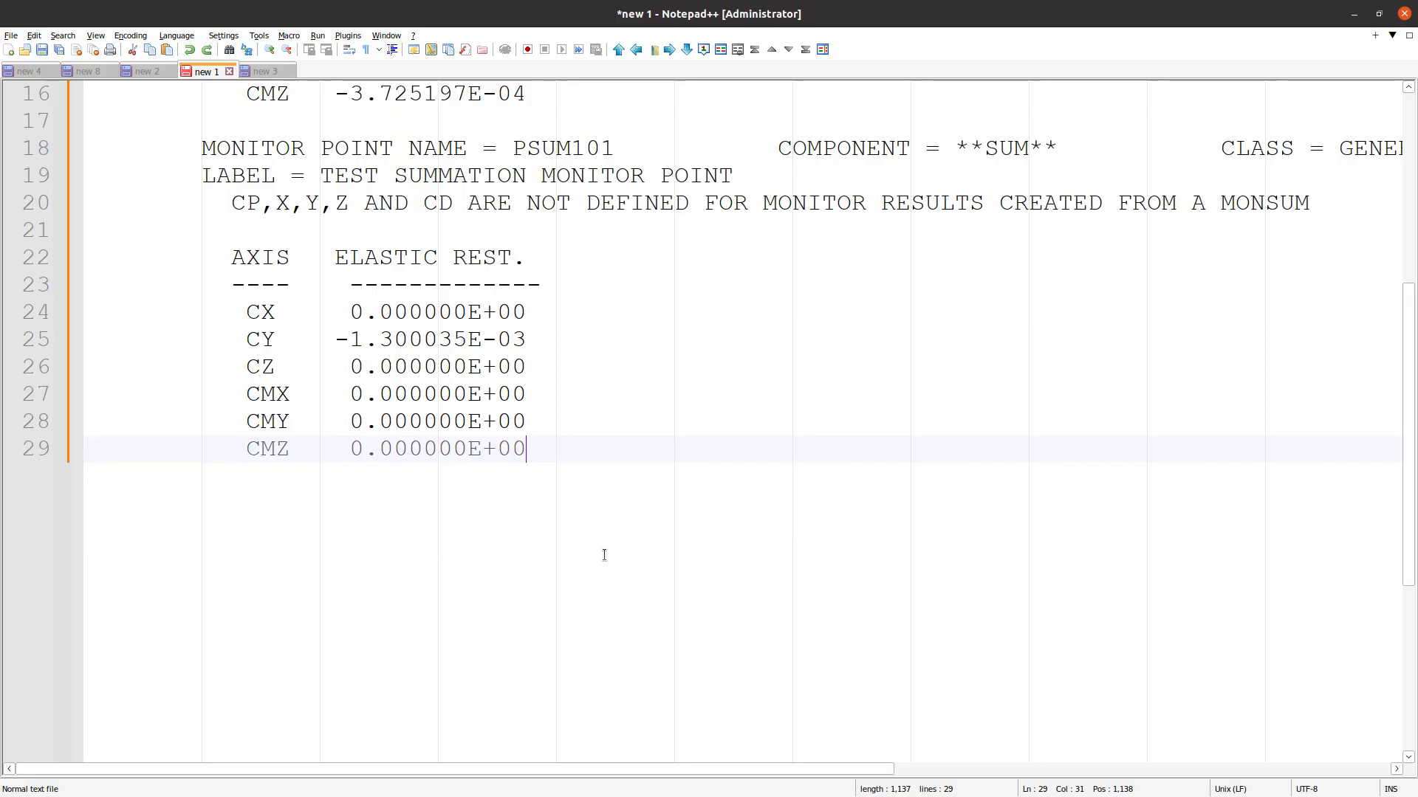
pyautogui.press('Return')
pyautogui.press('Return')
pyautogui.press('Return')
pyautogui.press('Home')
pyautogui.write('MONITOR POINT NAME = PSUM101           COMPONENT = **SUM**           CLASS = GENERAL         LABEL = TEST SUMMATION MONITOR POINT           CP,X,Y,Z AND CD ARE NOT DEFINED FOR MONITOR RESULTS CREATED FROM A MONSUM            AXIS   ELASTIC REST.           ----    -------------            CY    -1.300035E-03')
pyautogui.scroll(-2, 342, 597)
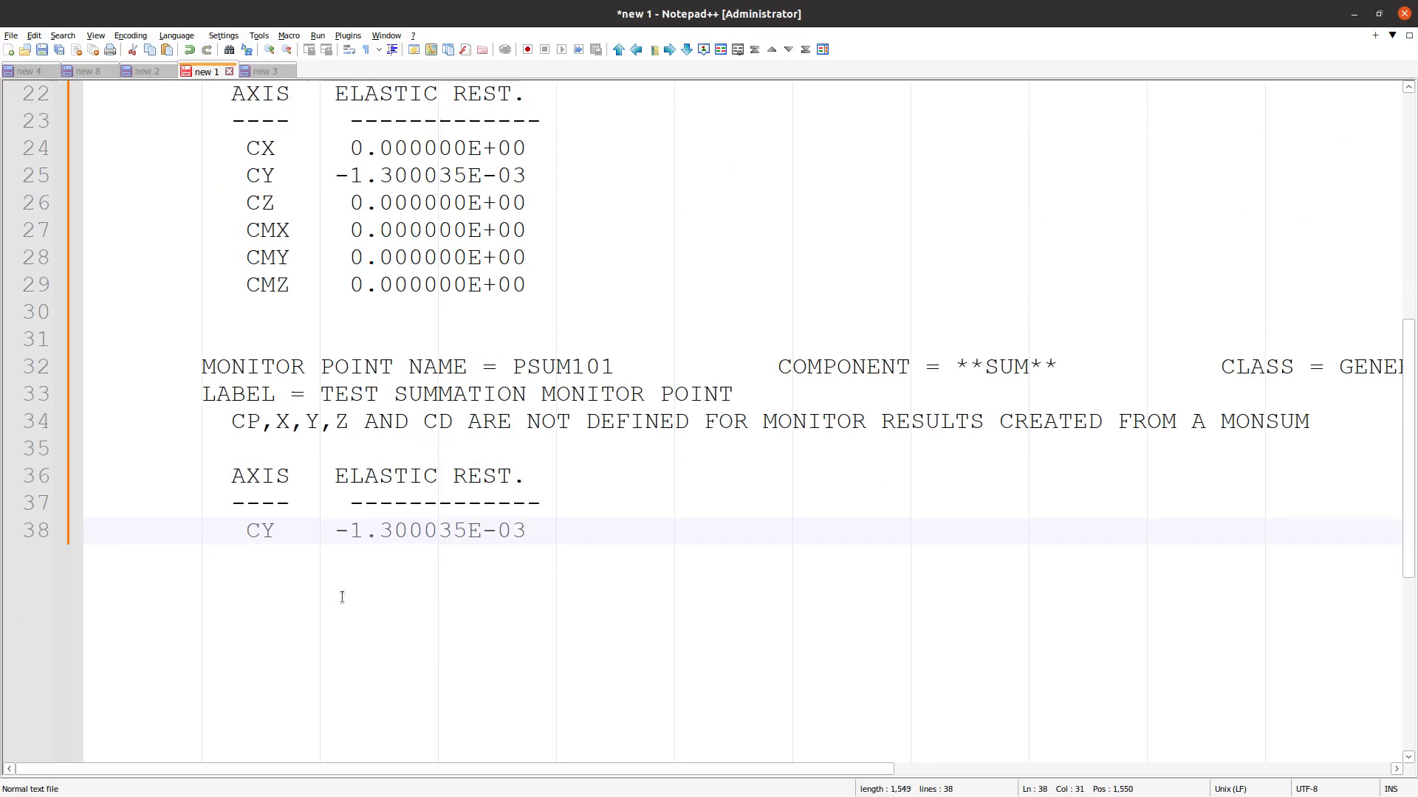
pyautogui.tripleClick(235, 533)
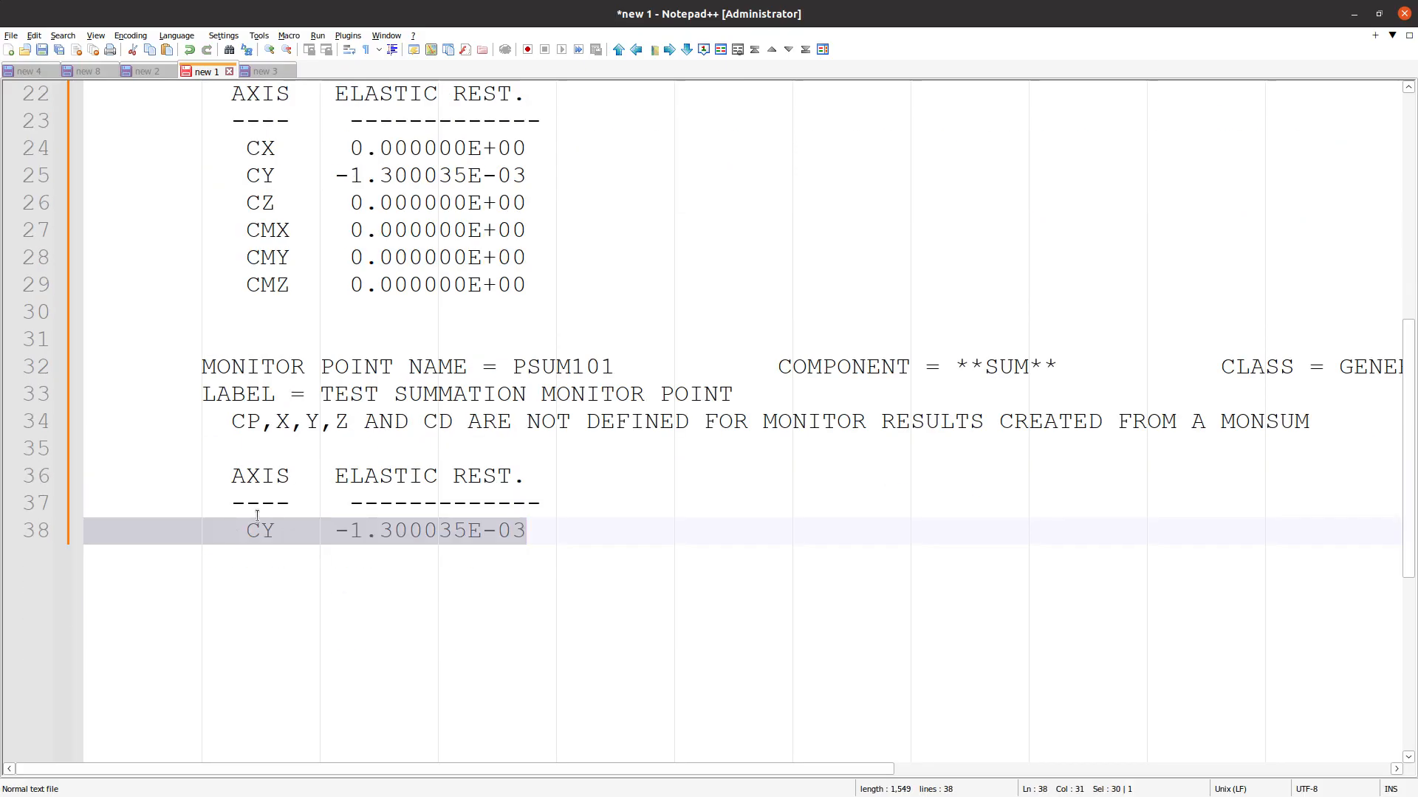
# Return to the MONSUM bulk data in the web app and select components 1 through 6 for both NEWAXIS and AXES1 of PSUM101
pyautogui.hotkey('alt', 'Tab')
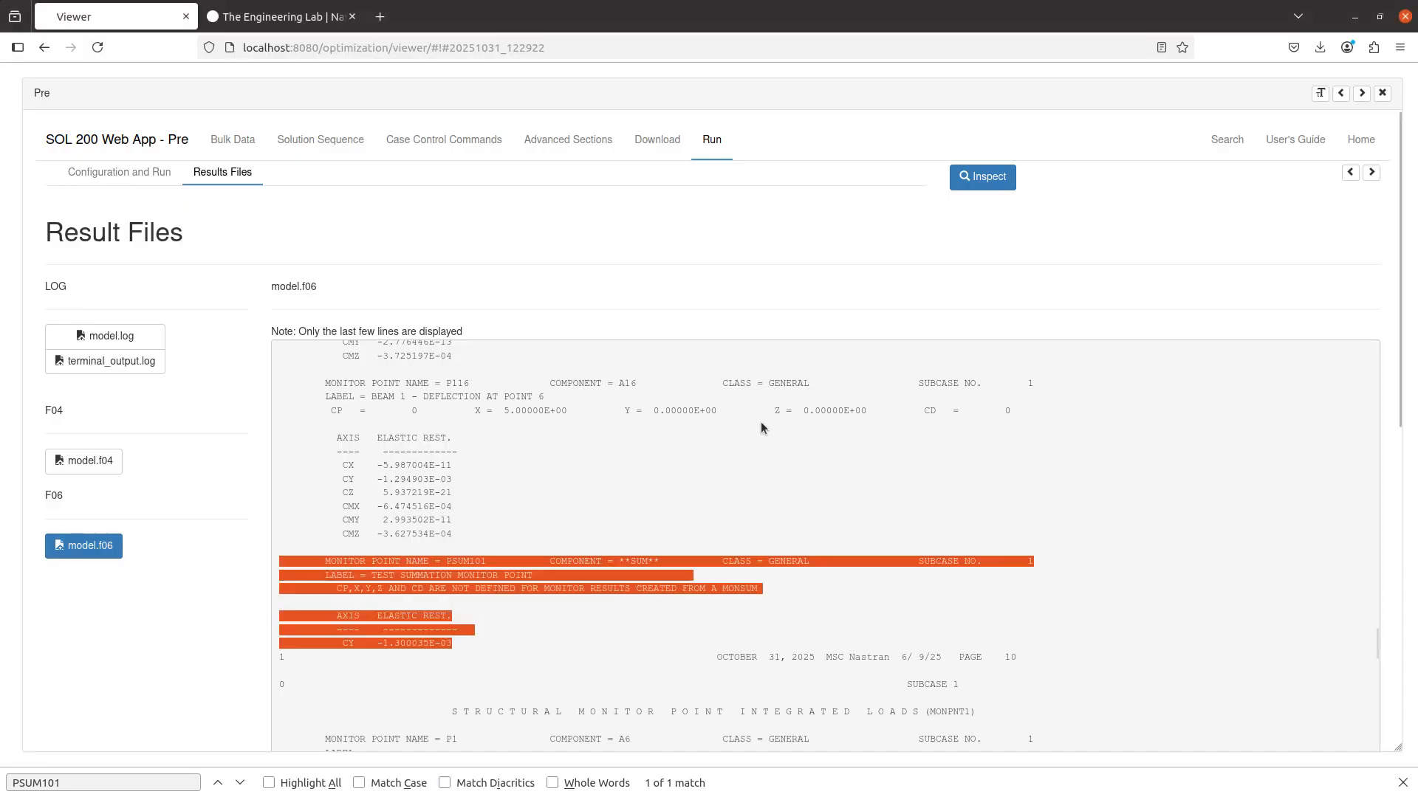
pyautogui.click(219, 135)
pyautogui.scroll(-3, 446, 563)
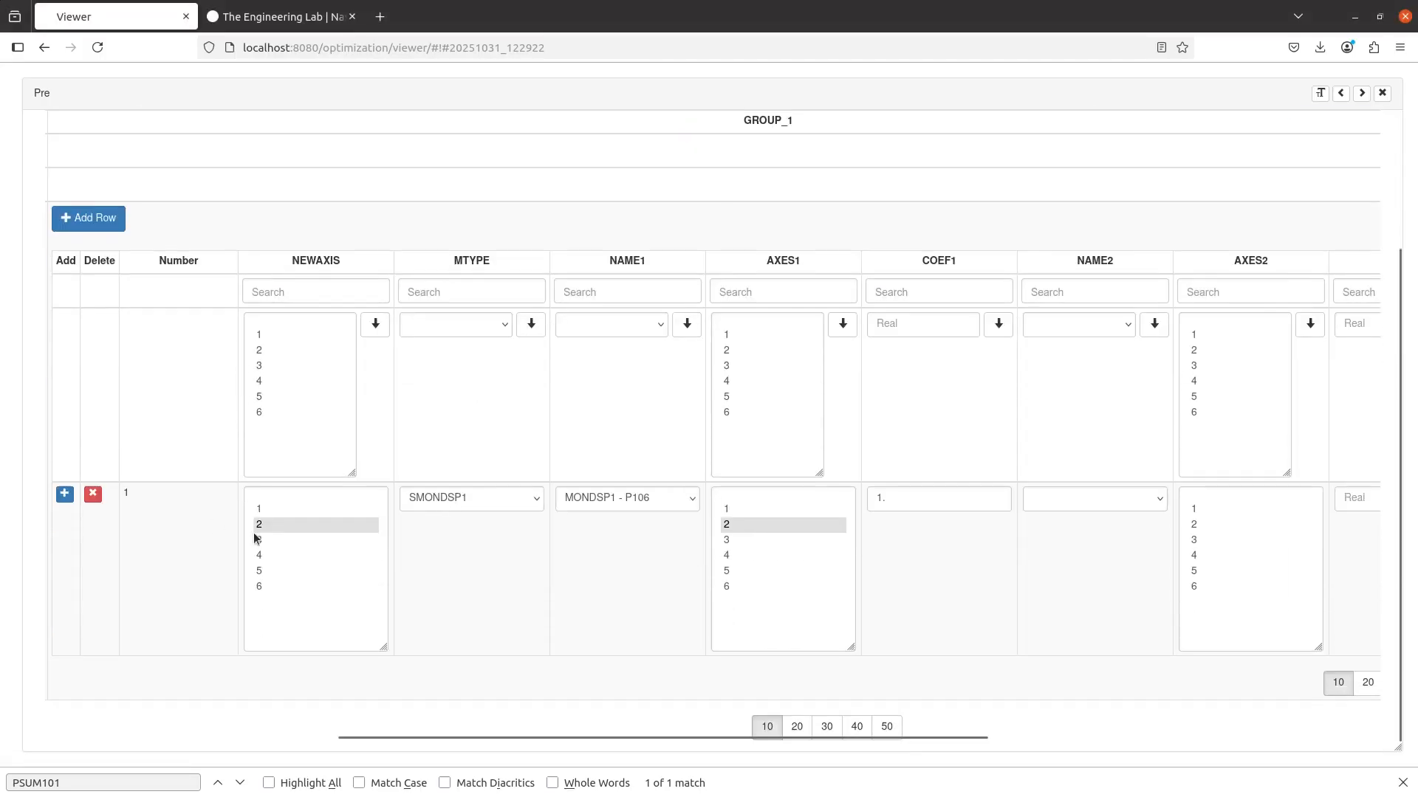
pyautogui.moveTo(260, 509); pyautogui.dragTo(264, 601)
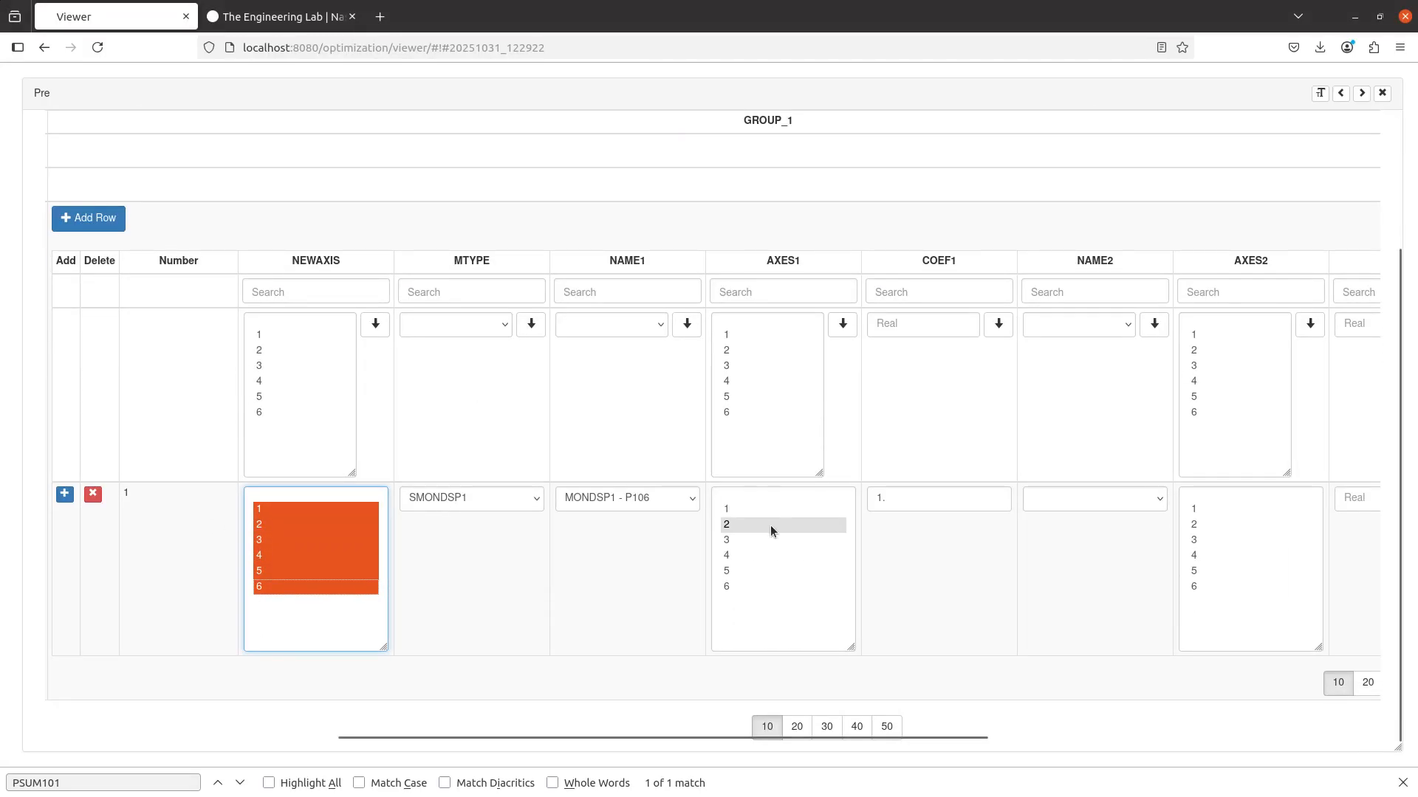
pyautogui.moveTo(763, 508); pyautogui.dragTo(742, 613)
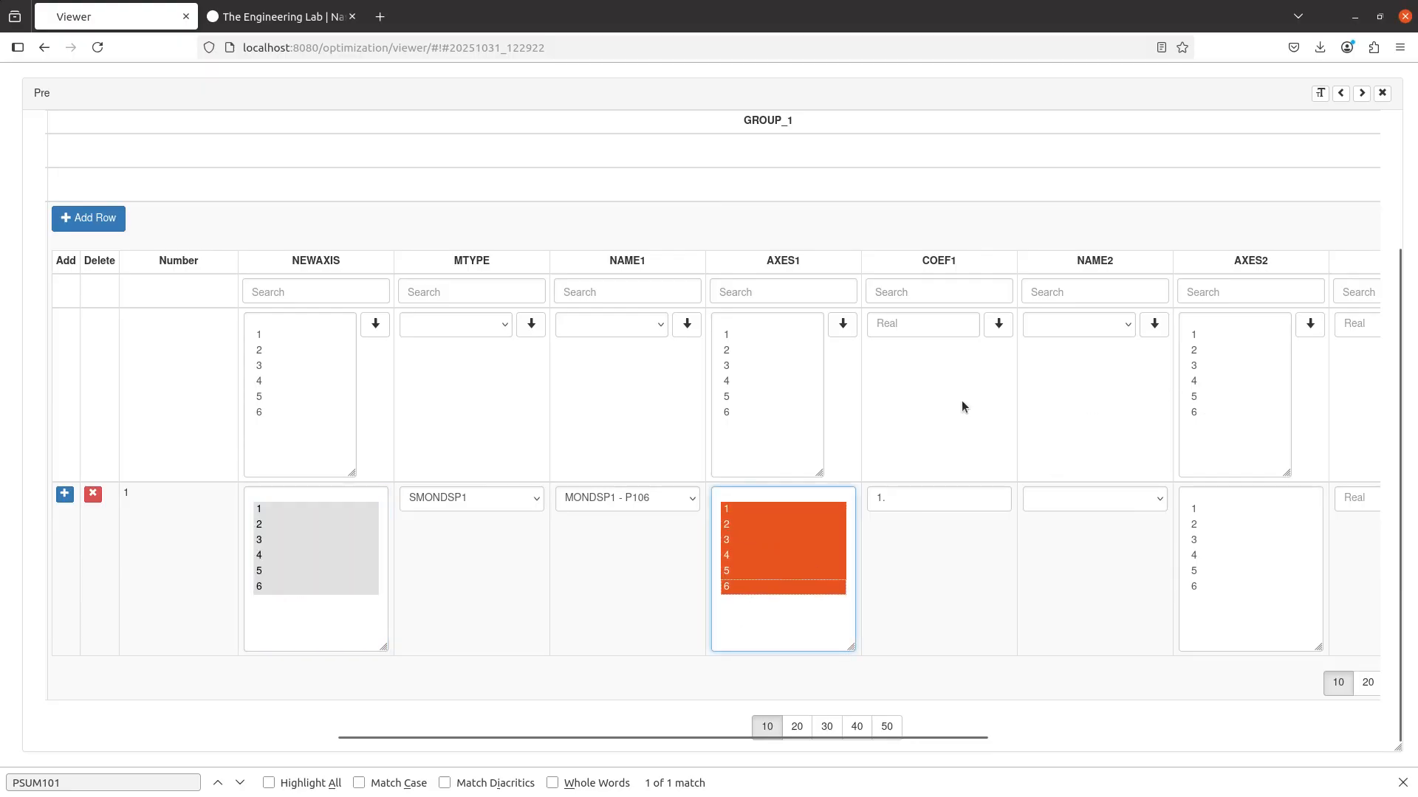
# Display the BDF output beside the MONSUM table
pyautogui.hscroll(5, 953, 399)
pyautogui.scroll(1, 1225, 264)
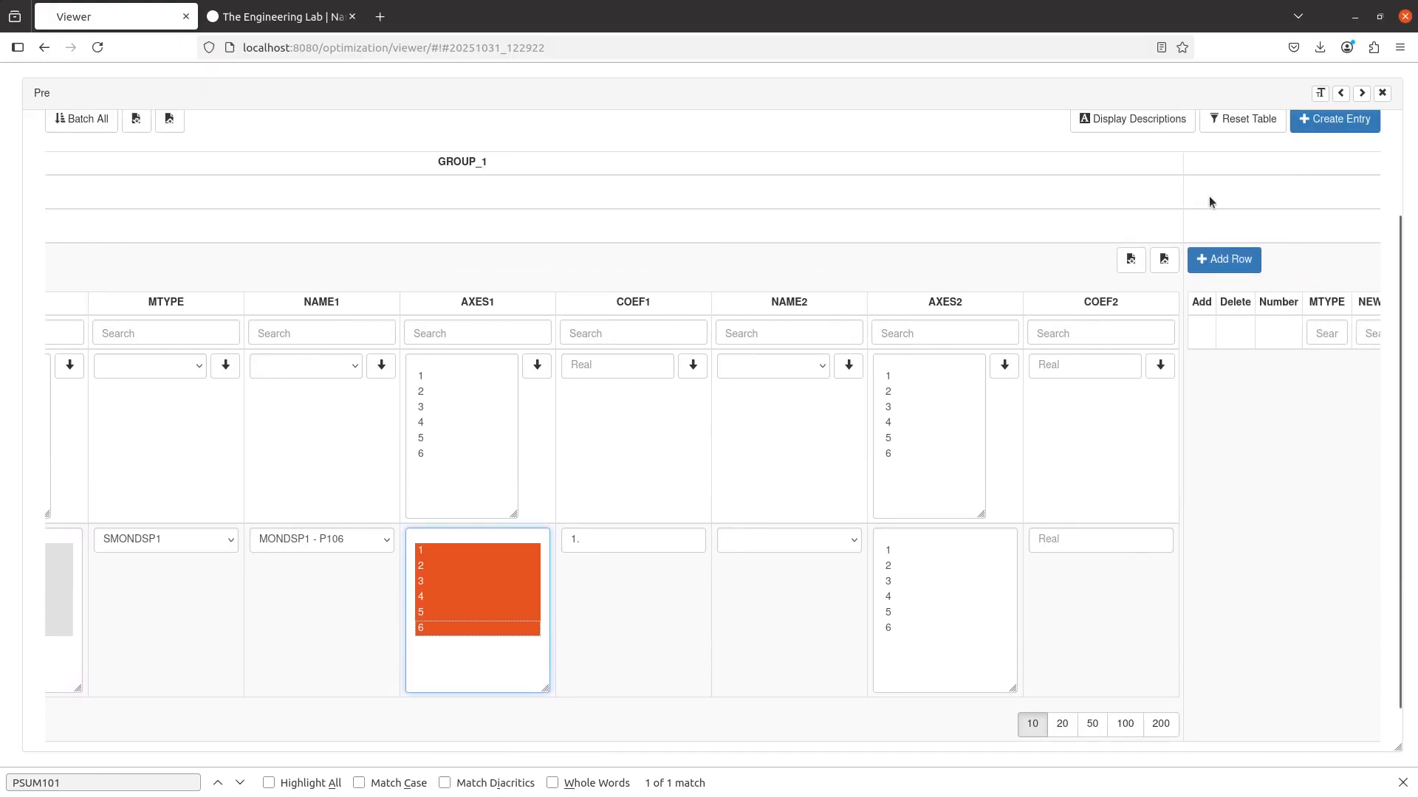
pyautogui.scroll(2, 1210, 198)
pyautogui.click(1351, 173)
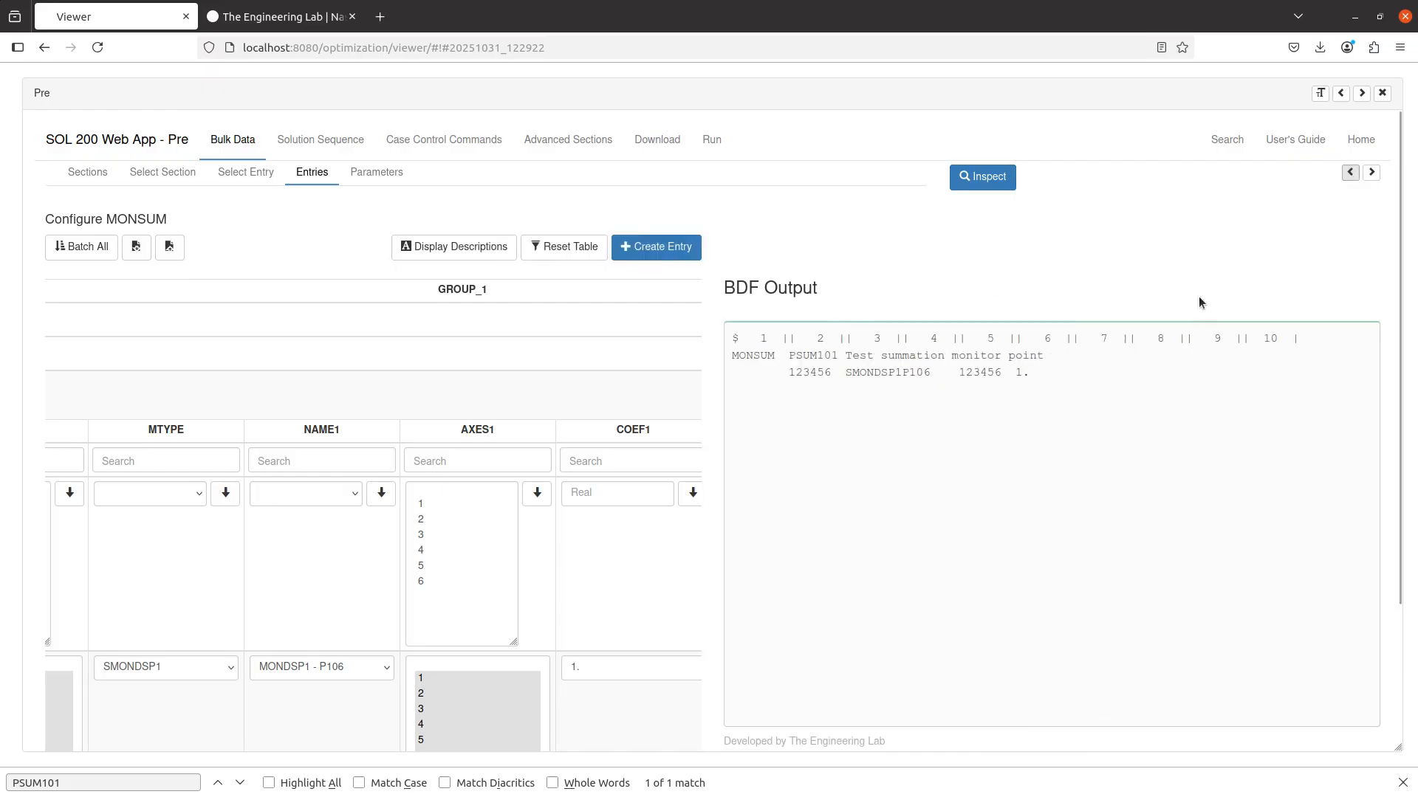
# Examine the NAME1, AXES1 and COEF1 columns of PSUM101 and the second set of NAME2, AXES2 and COEF2 columns
pyautogui.scroll(-3, 517, 469)
pyautogui.hscroll(3, 287, 485)
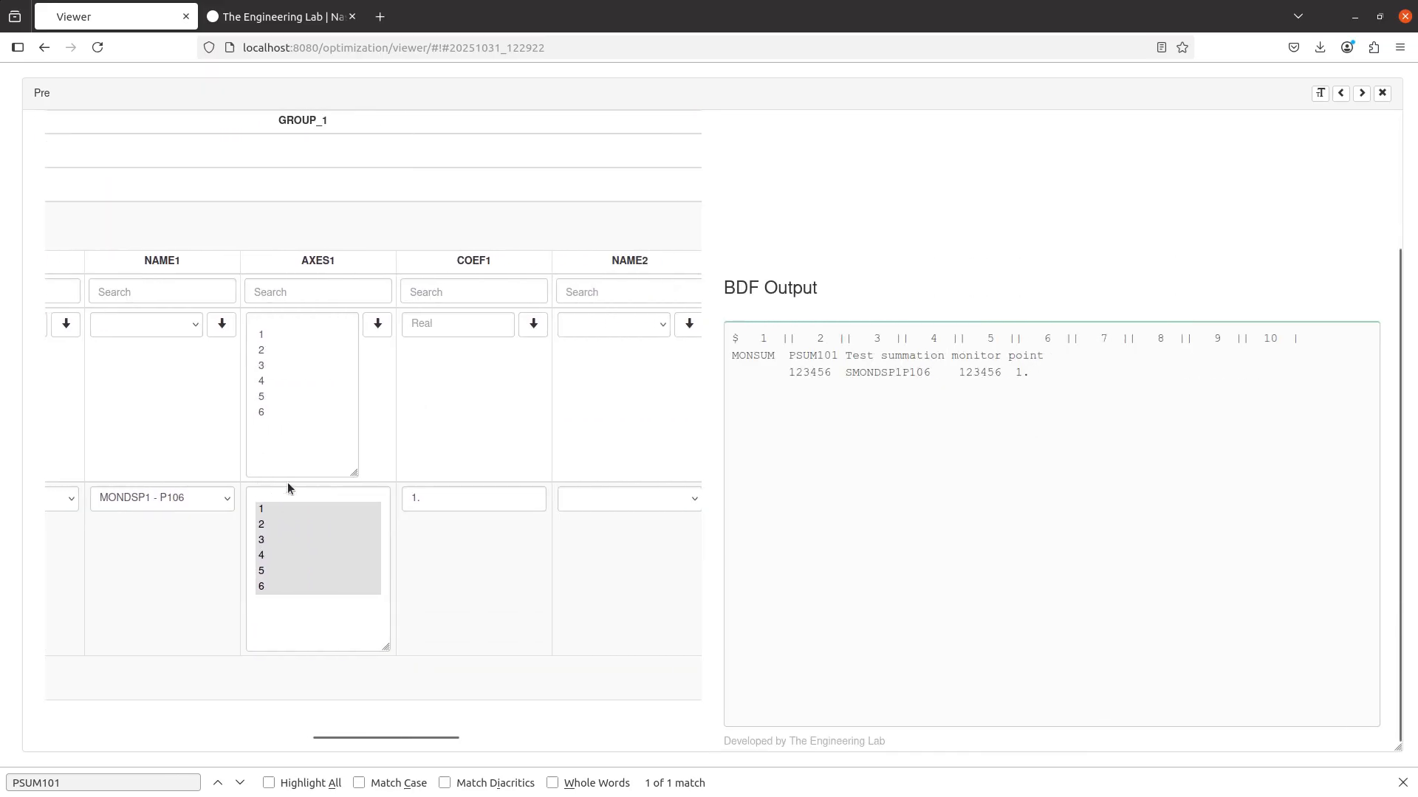
pyautogui.hscroll(3, 288, 475)
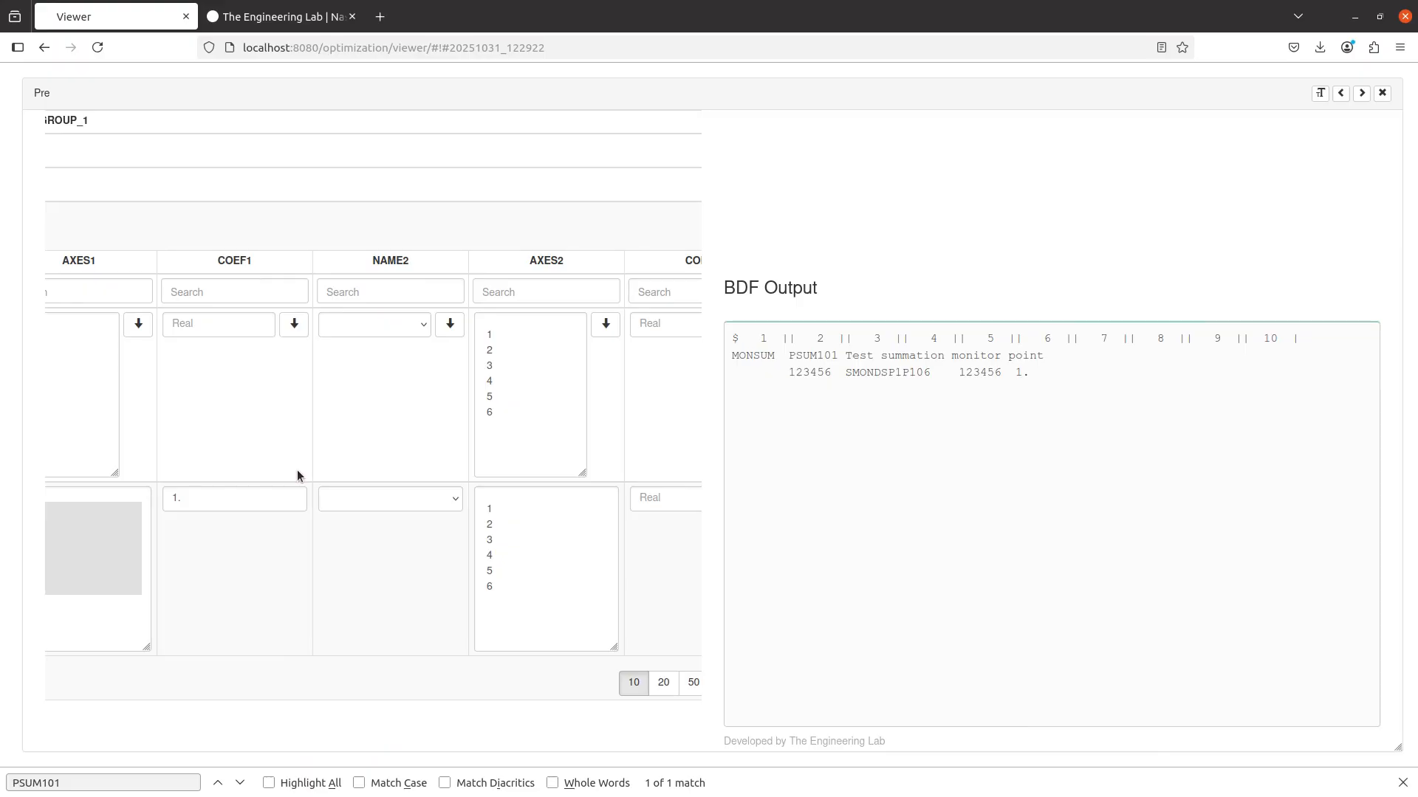
pyautogui.hscroll(2, 254, 452)
pyautogui.hscroll(-3, 201, 441)
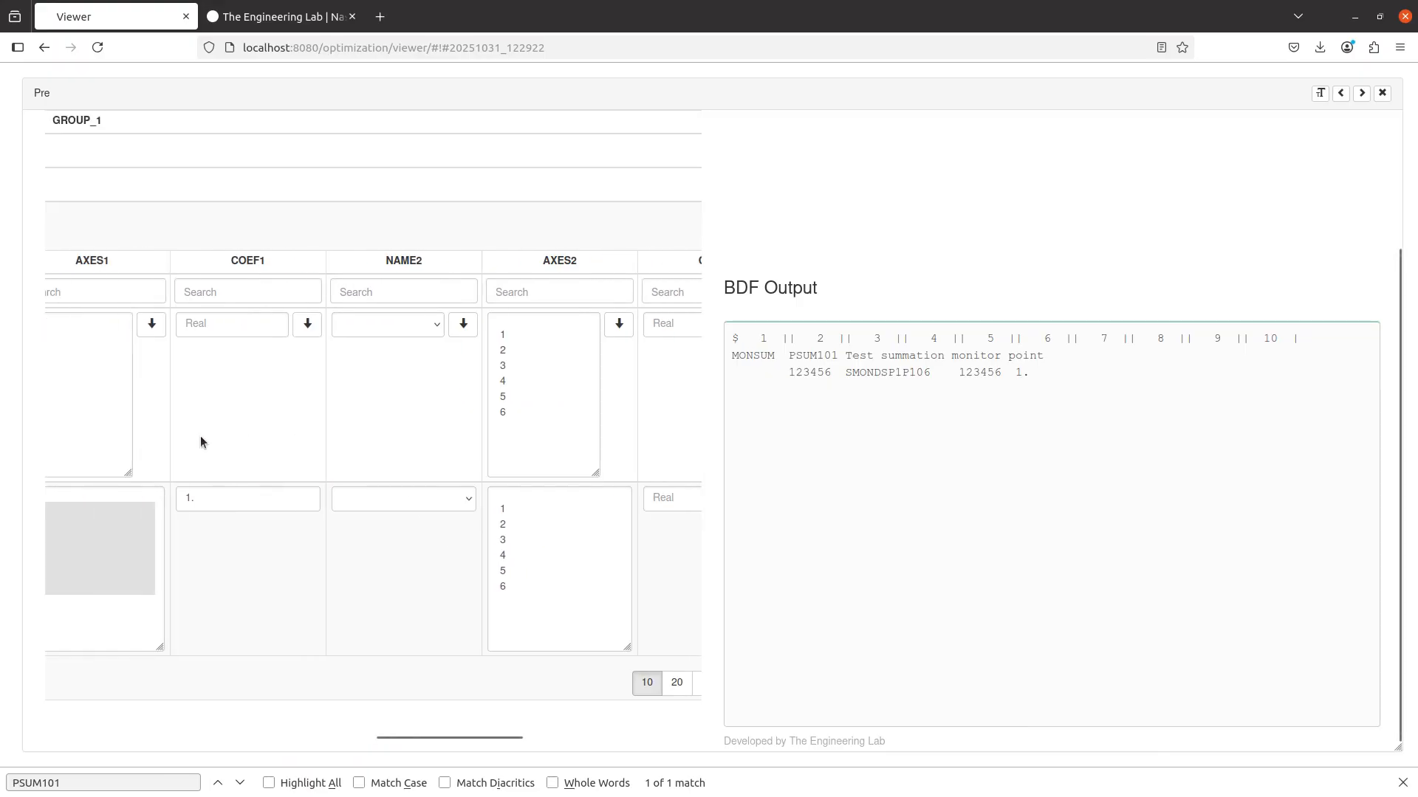
pyautogui.hscroll(-4, 201, 441)
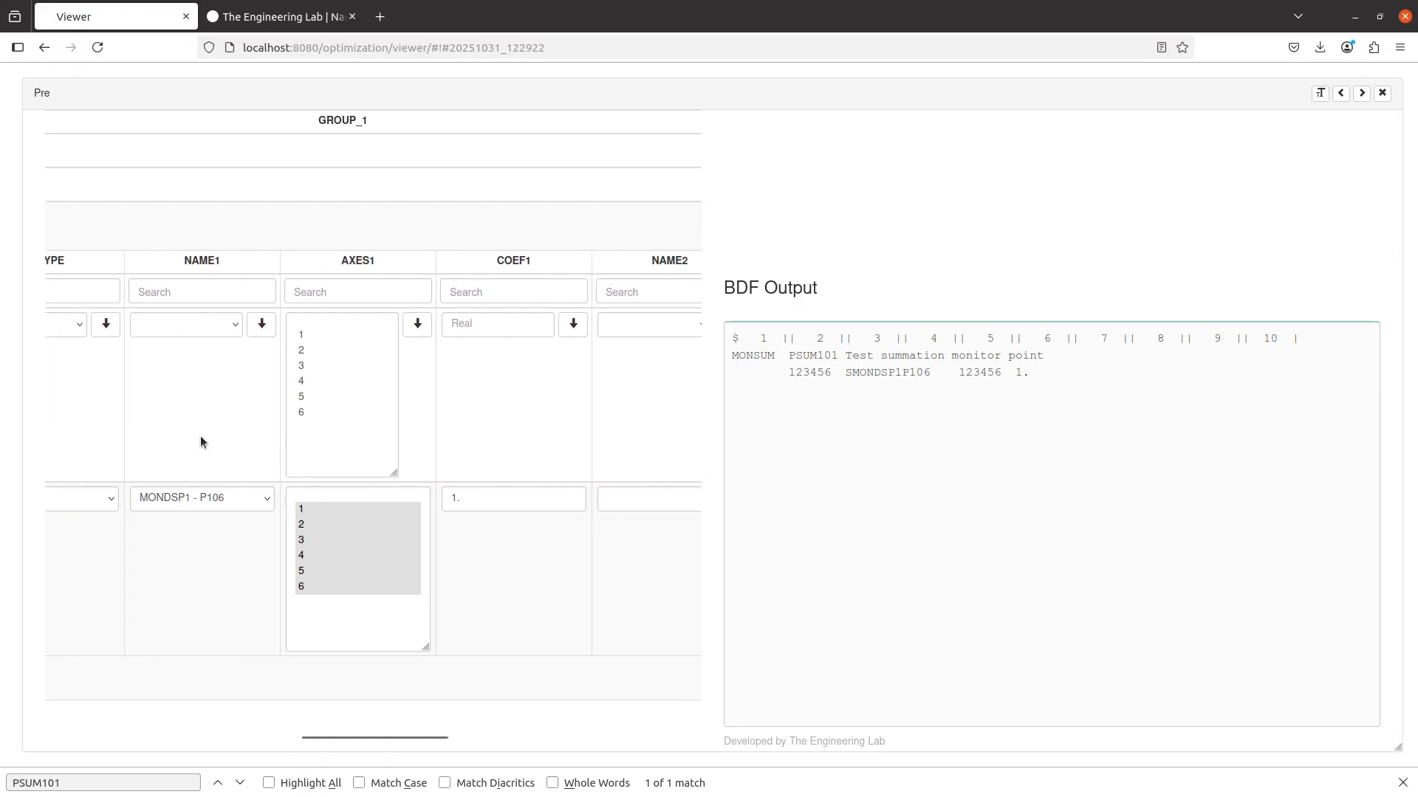
pyautogui.hscroll(-2, 200, 441)
pyautogui.hscroll(1, 200, 440)
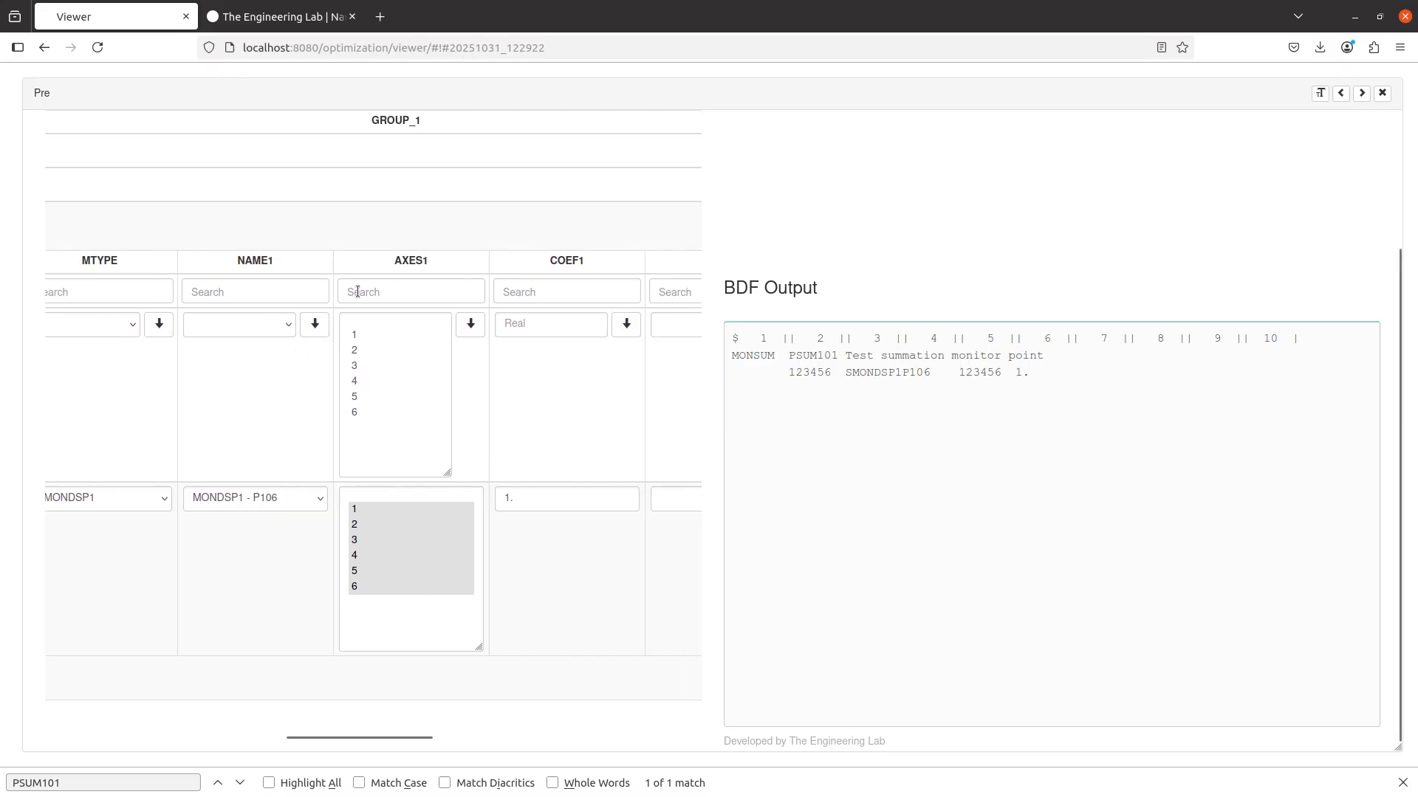
pyautogui.hscroll(6, 490, 449)
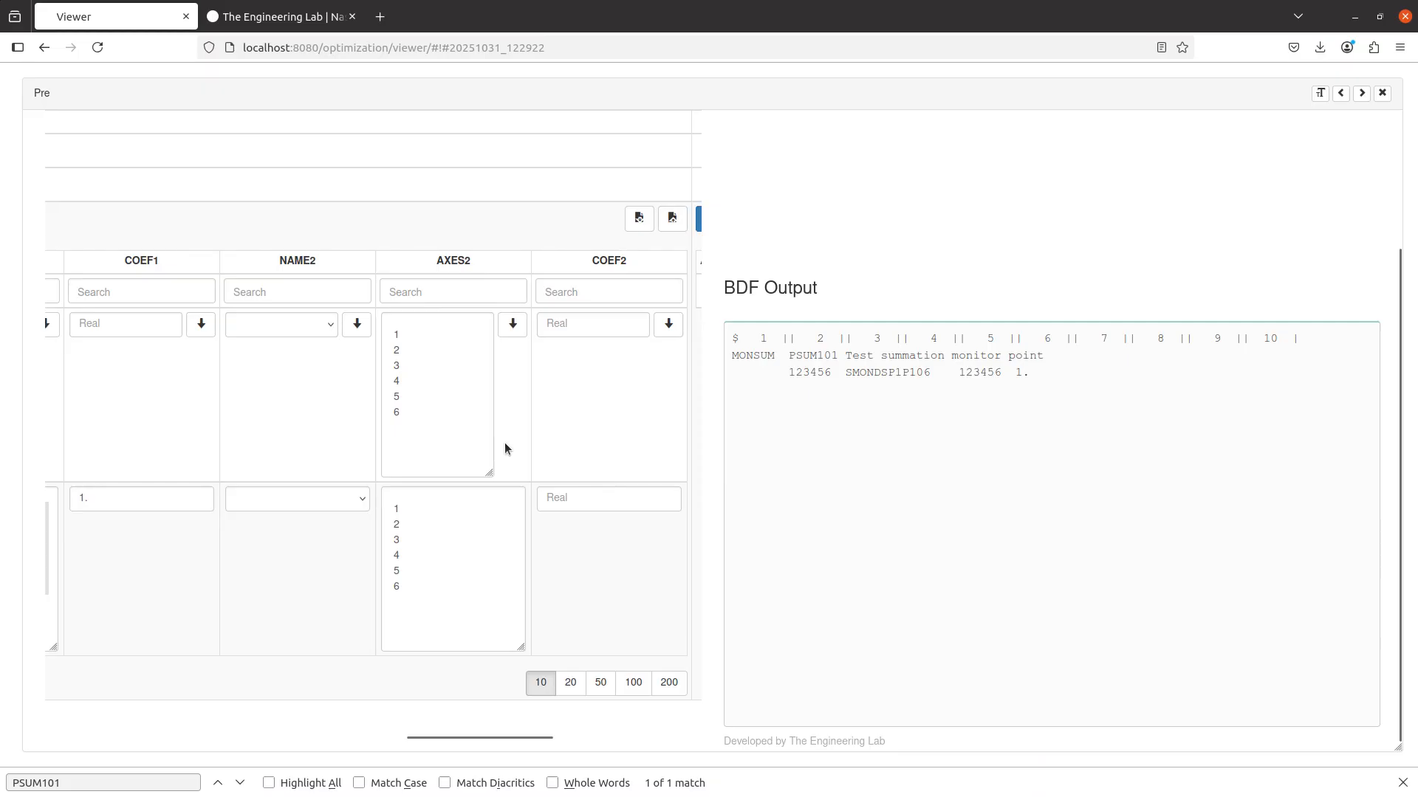
# Set NAME2 of PSUM101 to the monitor point MONDSP1 - P106
pyautogui.click(342, 502)
pyautogui.click(336, 508)
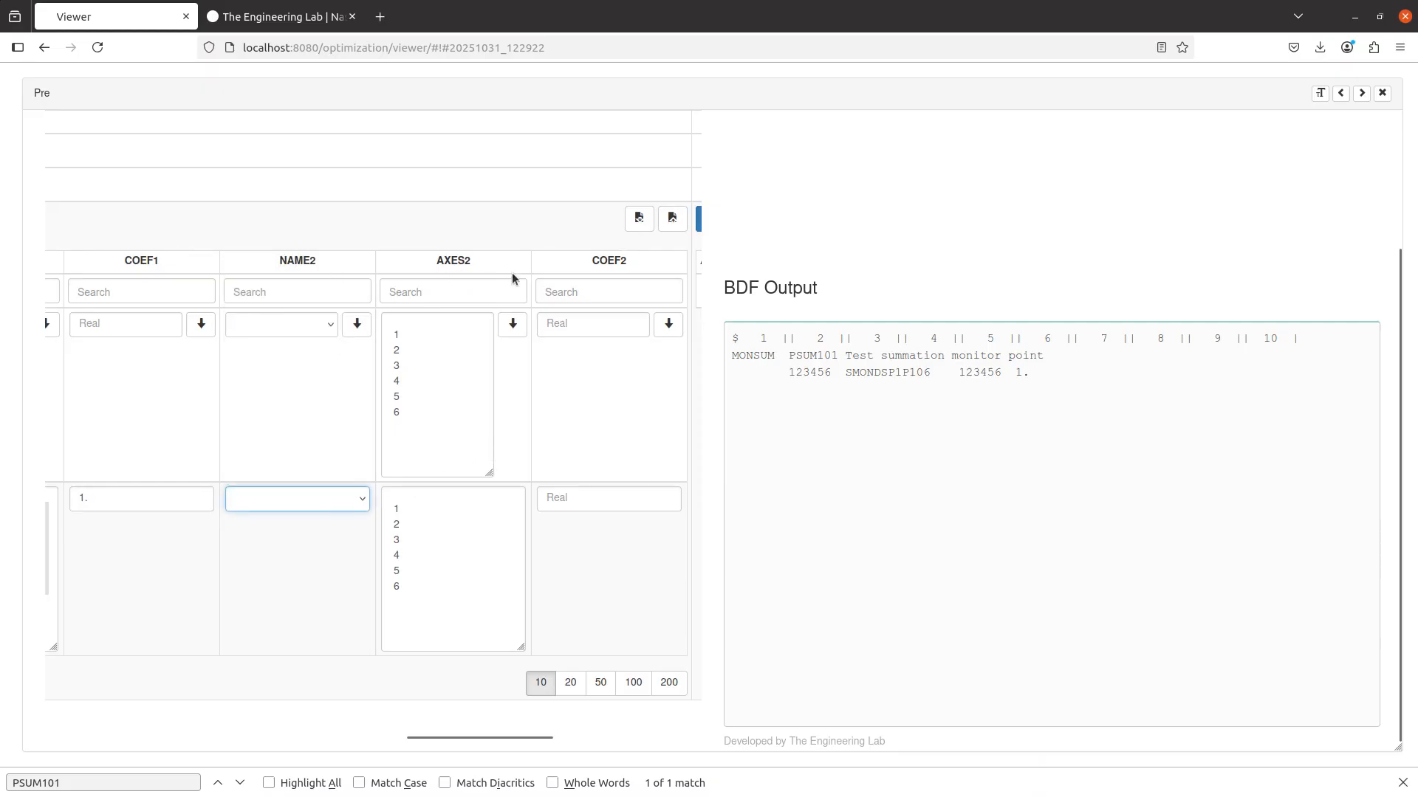
pyautogui.click(337, 495)
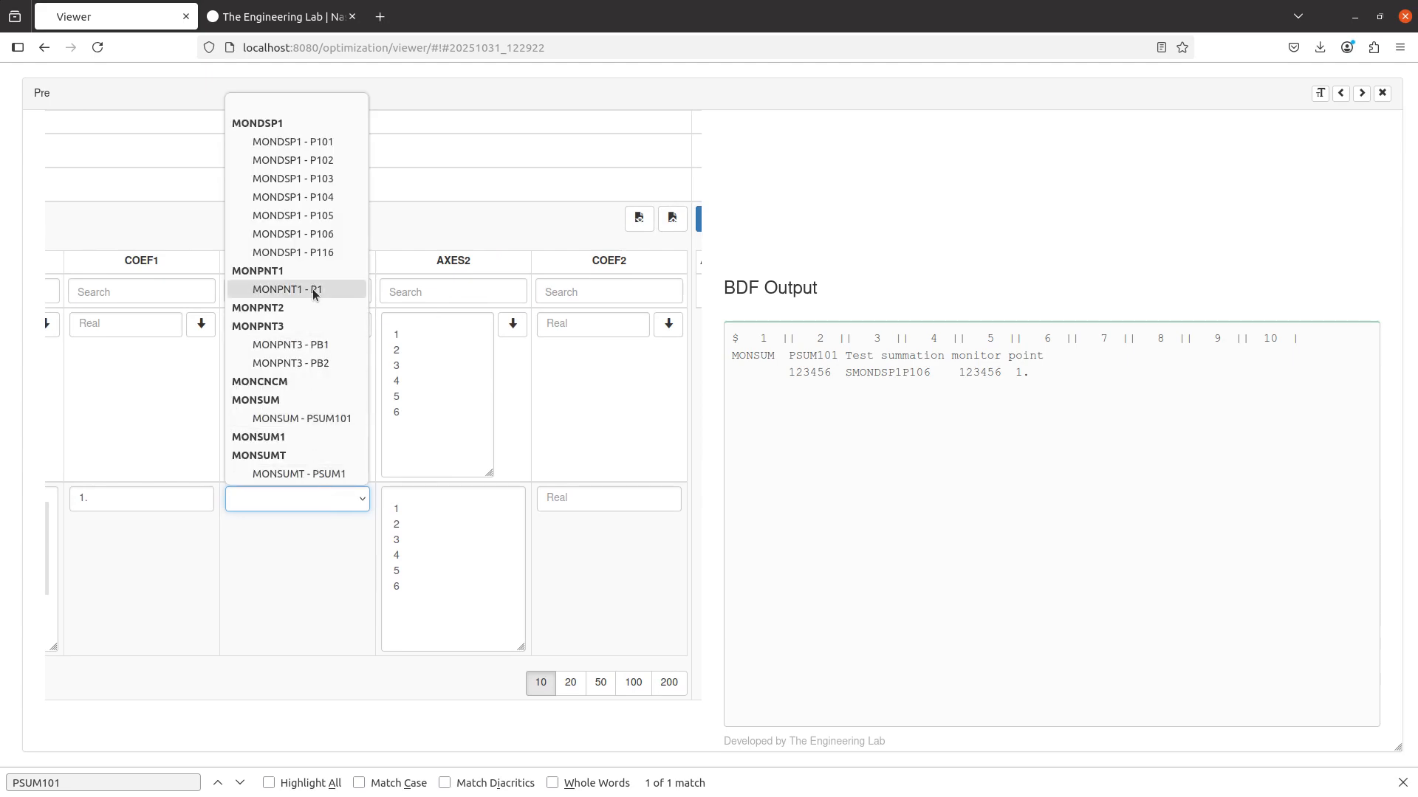
pyautogui.click(312, 235)
# Select components 1 through 6 for AXES2 of PSUM101 and set COEF2 to 1
pyautogui.click(425, 509)
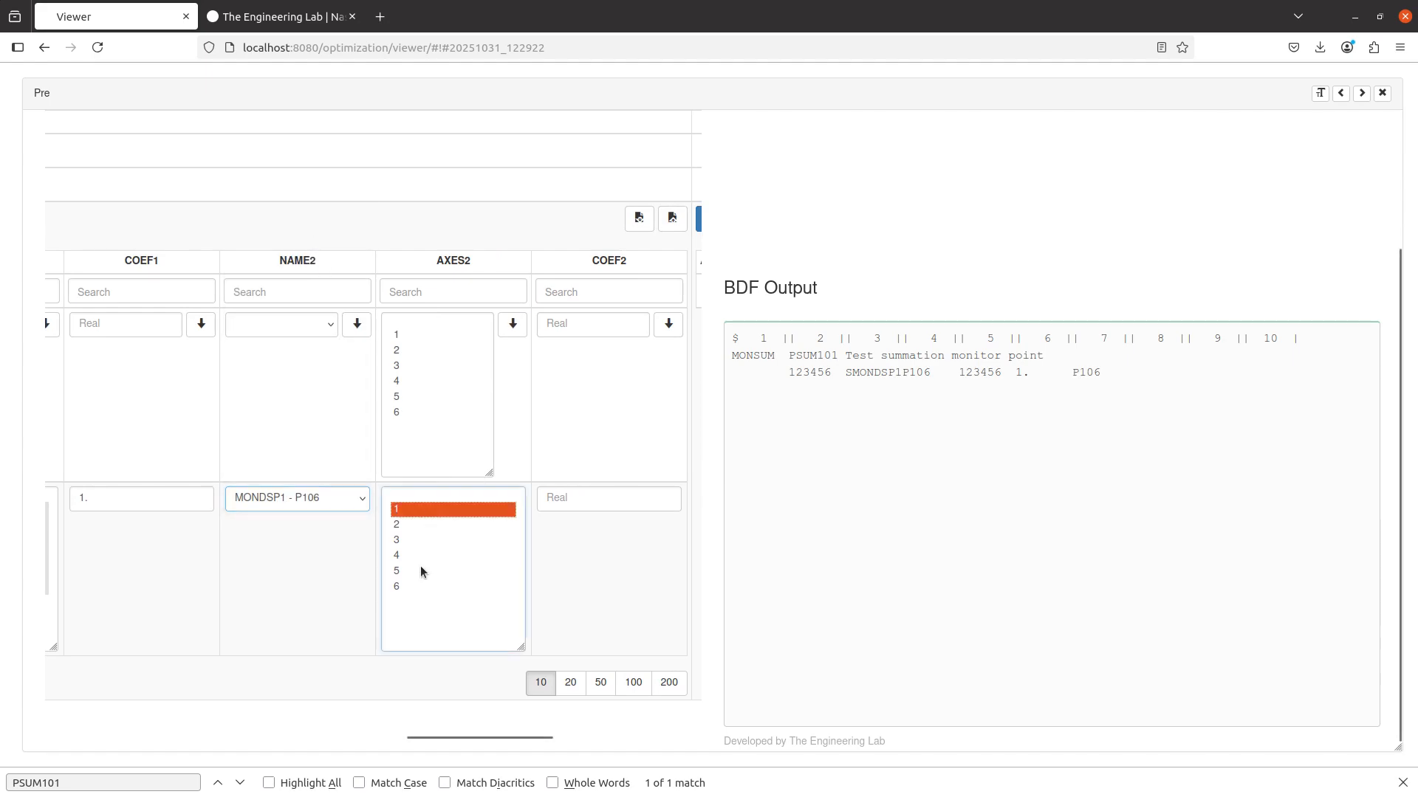
pyautogui.keyDown('shift'); pyautogui.click(414, 586); pyautogui.keyUp('shift')
pyautogui.click(575, 497)
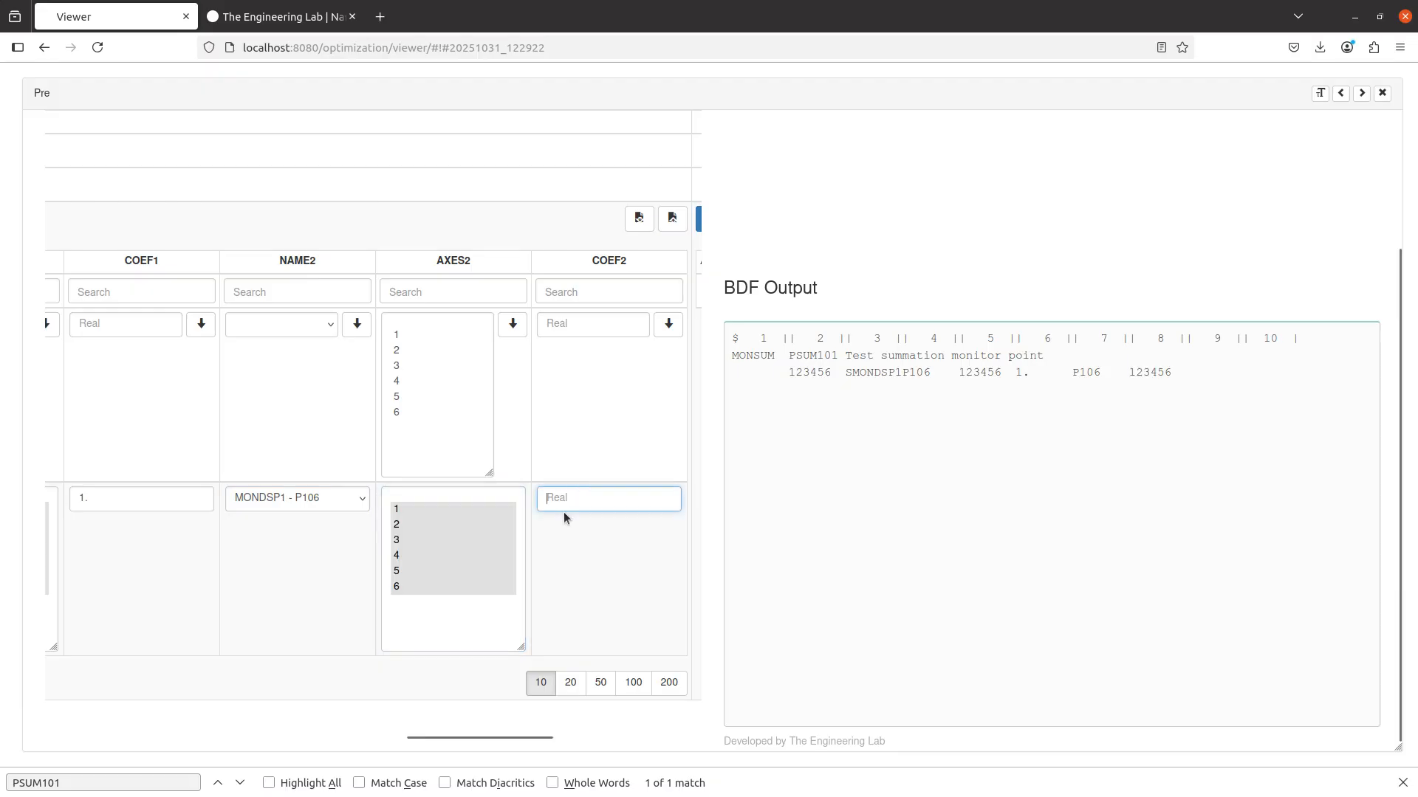
pyautogui.write('1.')
pyautogui.click(547, 609)
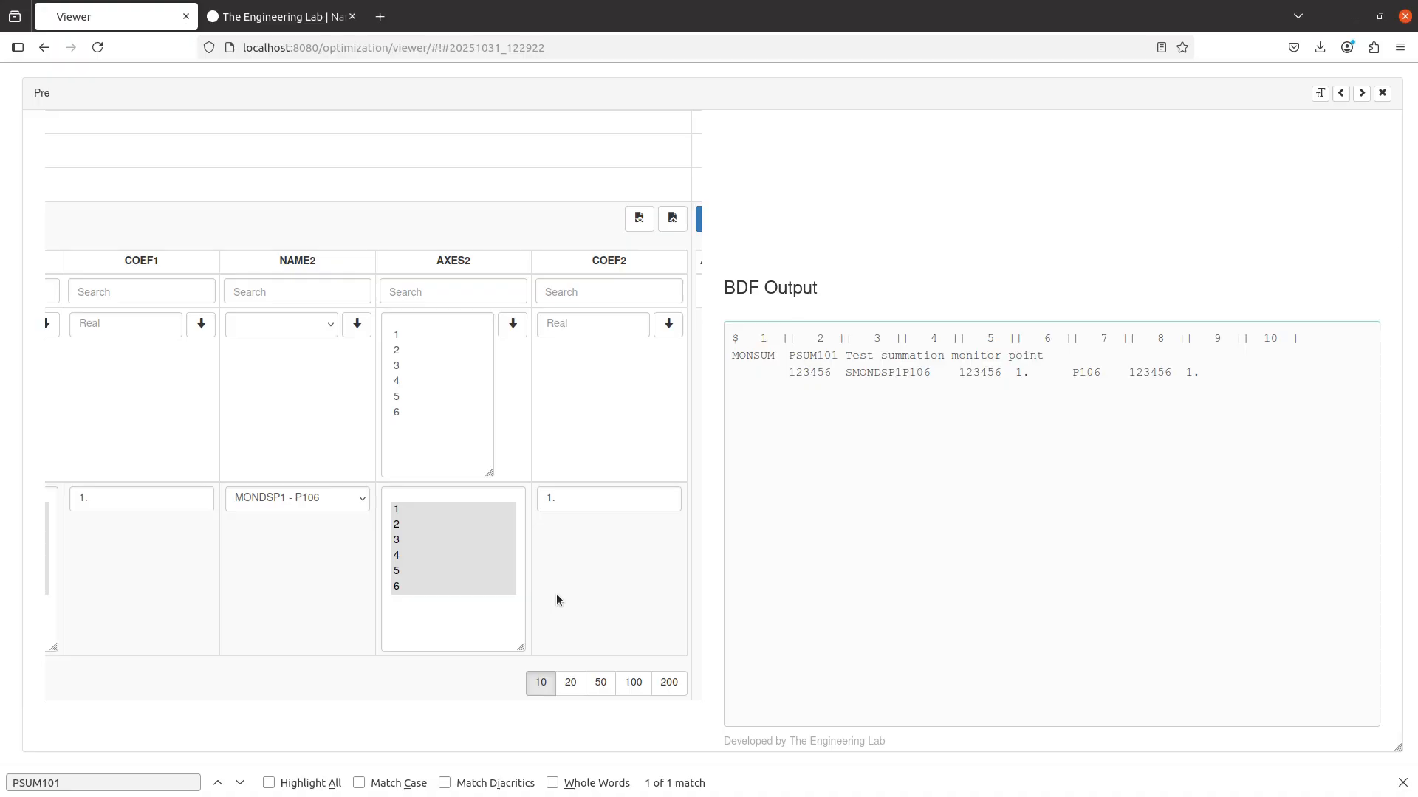
# Clear the NAME2, AXES2 and COEF2 values of PSUM101, leaving only its first set of terms
pyautogui.click(340, 511)
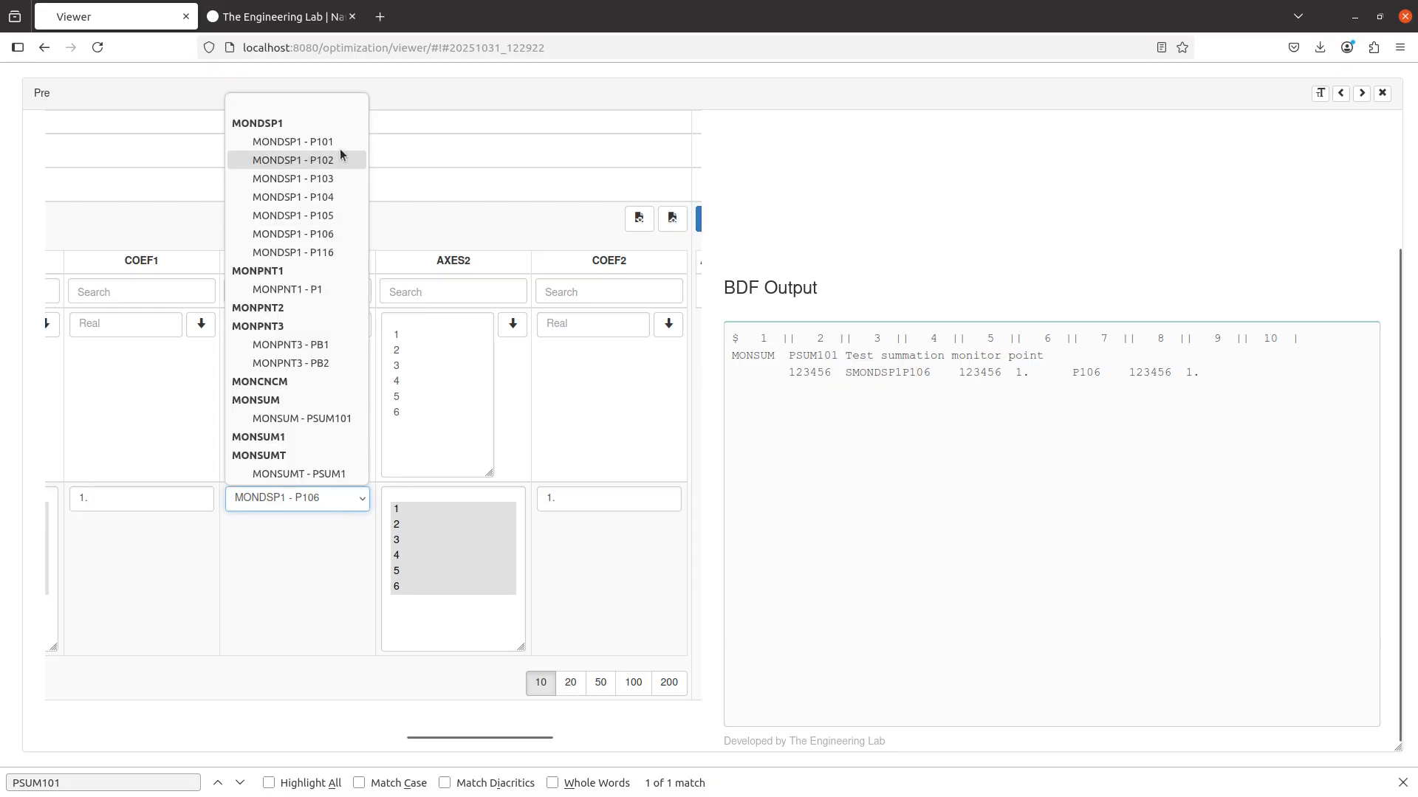
pyautogui.click(326, 102)
pyautogui.click(438, 499)
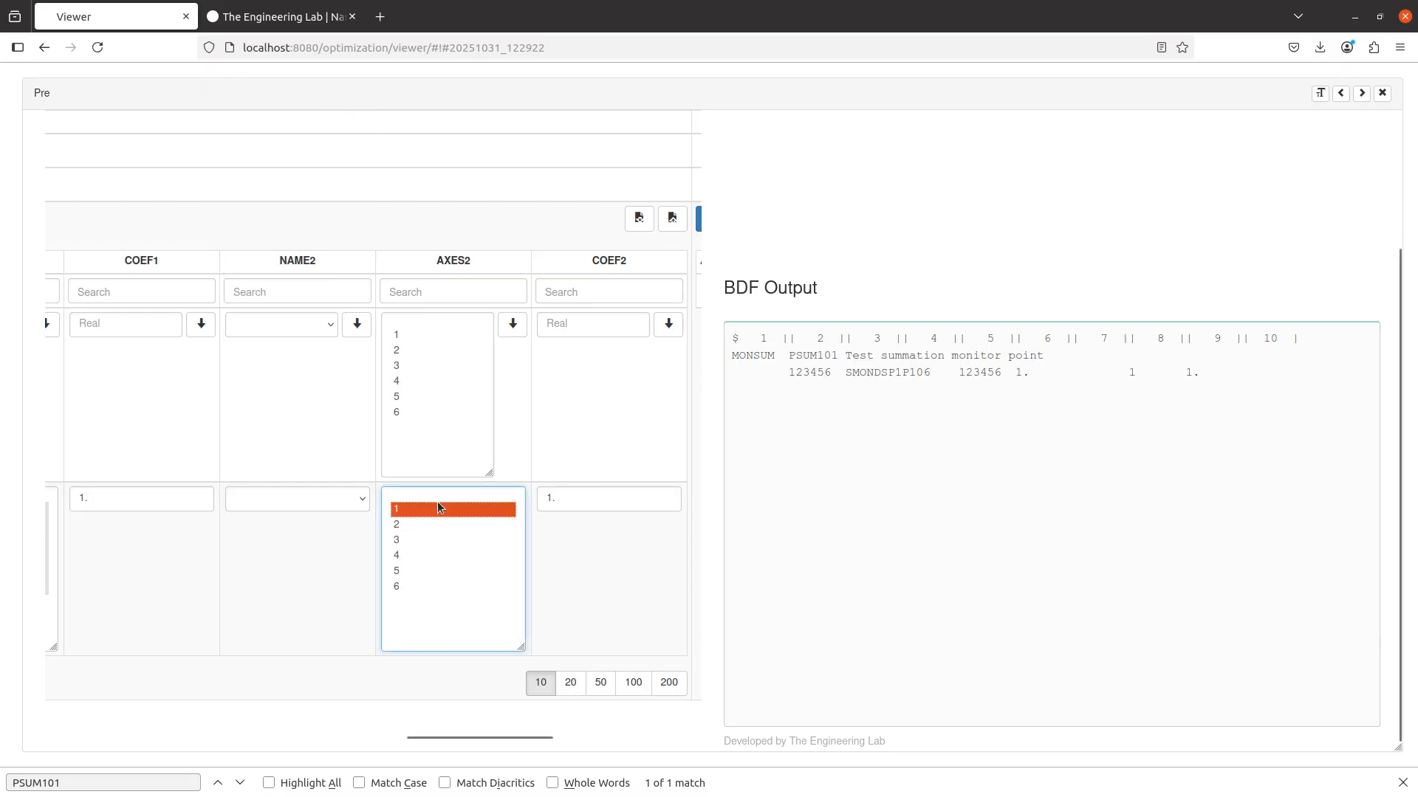
pyautogui.click(560, 500)
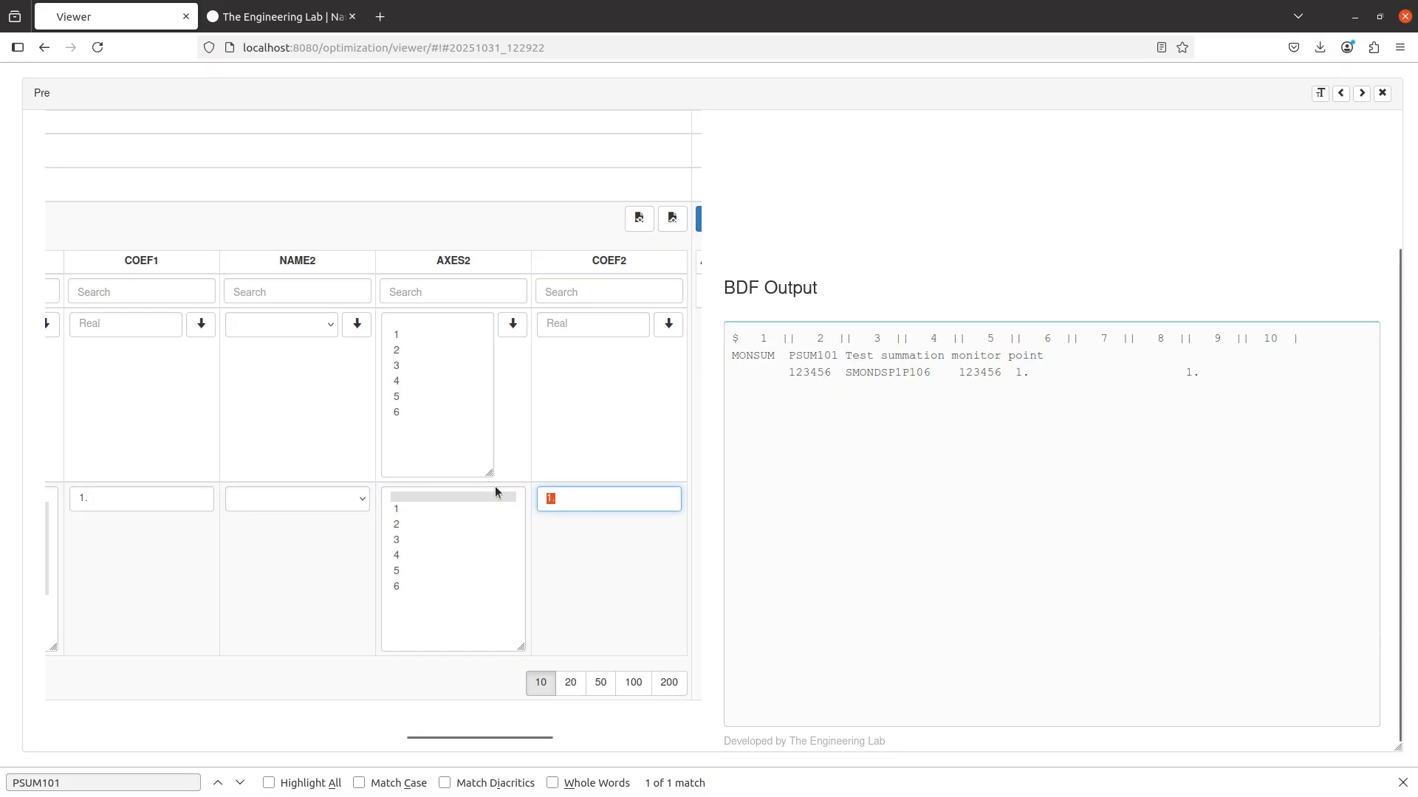
pyautogui.press('BackSpace')
# Add a second row to PSUM101 with NAME1 MONDSP1 - P106, AXES1 components 1 through 6 and COEF1 1
pyautogui.hscroll(-4, 361, 587)
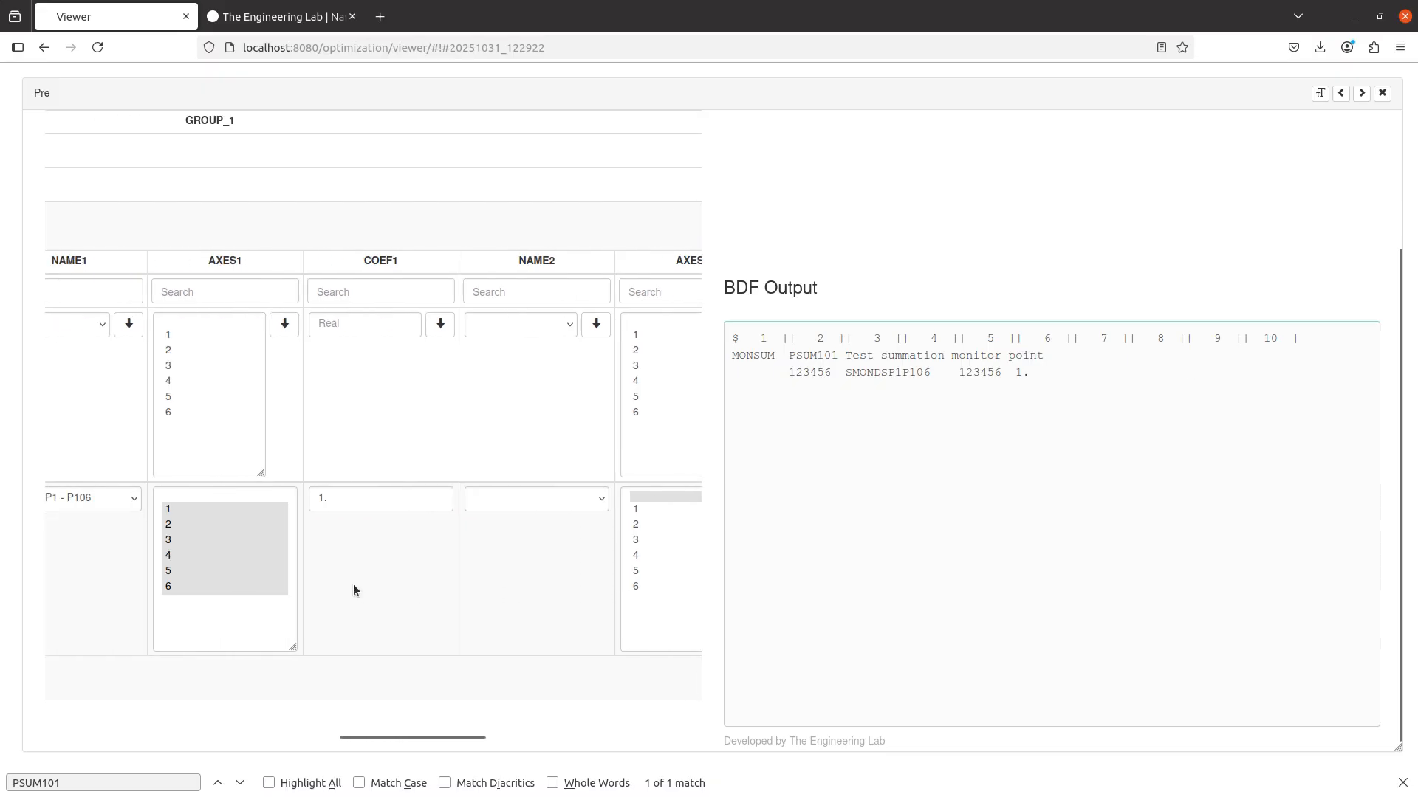
pyautogui.hscroll(-8, 353, 588)
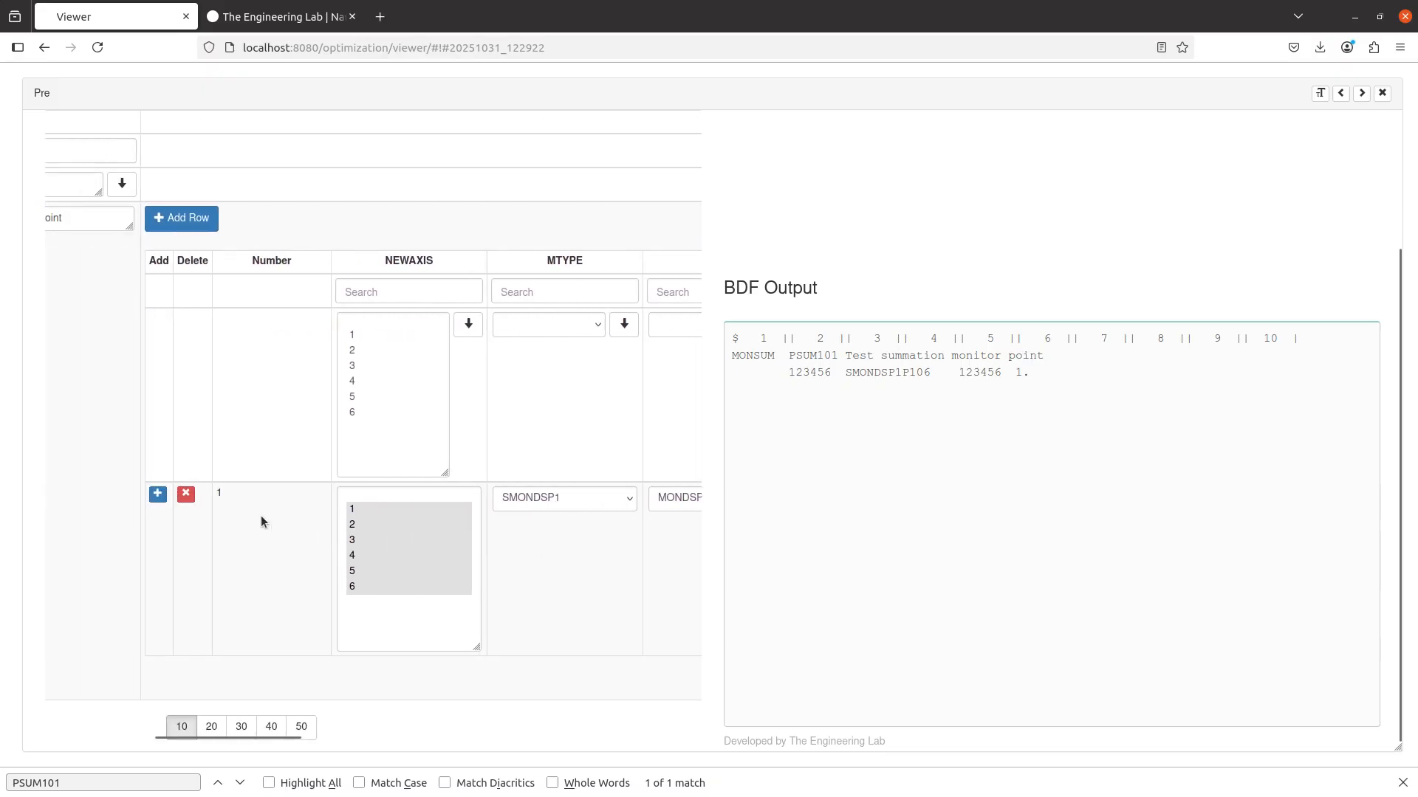
pyautogui.click(200, 225)
pyautogui.hscroll(5, 353, 596)
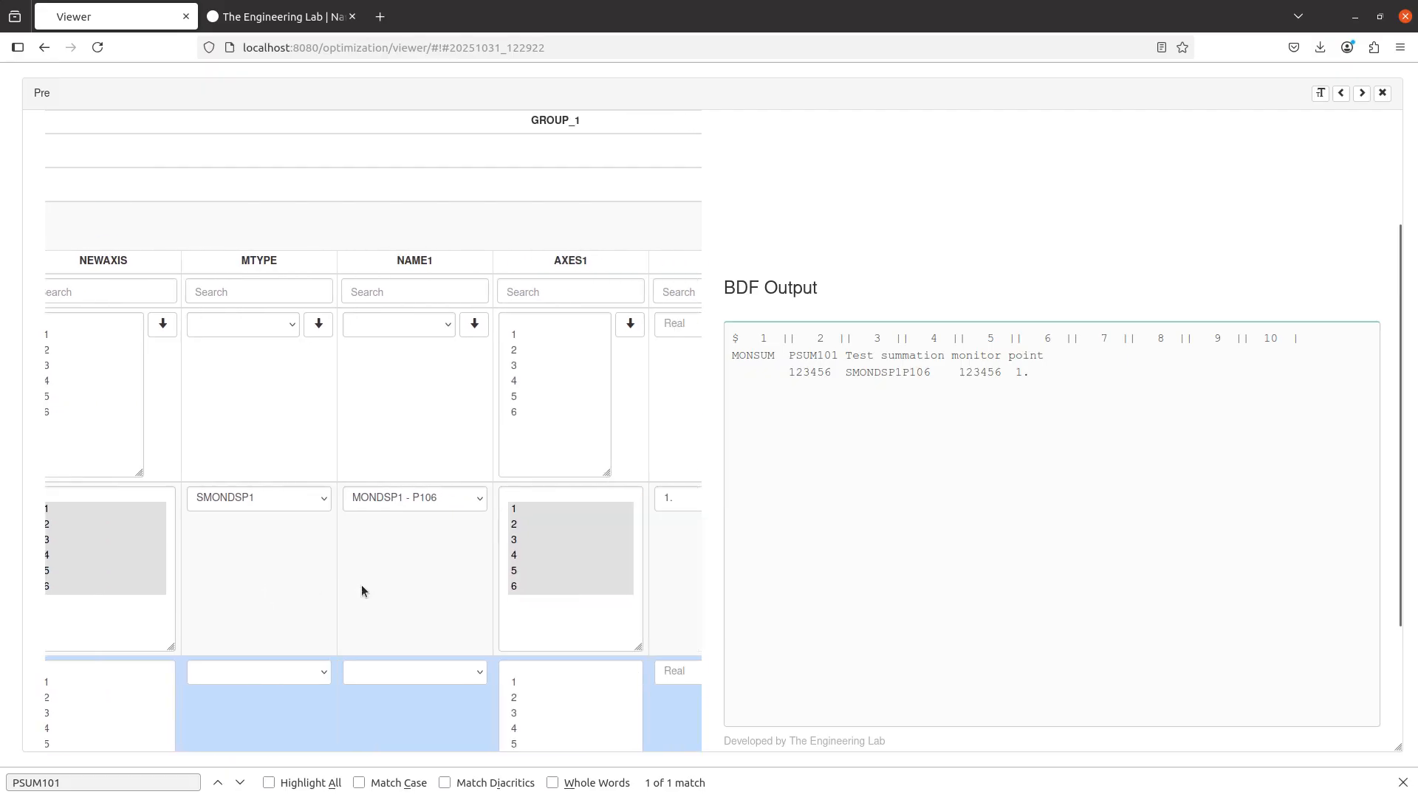
pyautogui.scroll(-2, 361, 597)
pyautogui.click(386, 608)
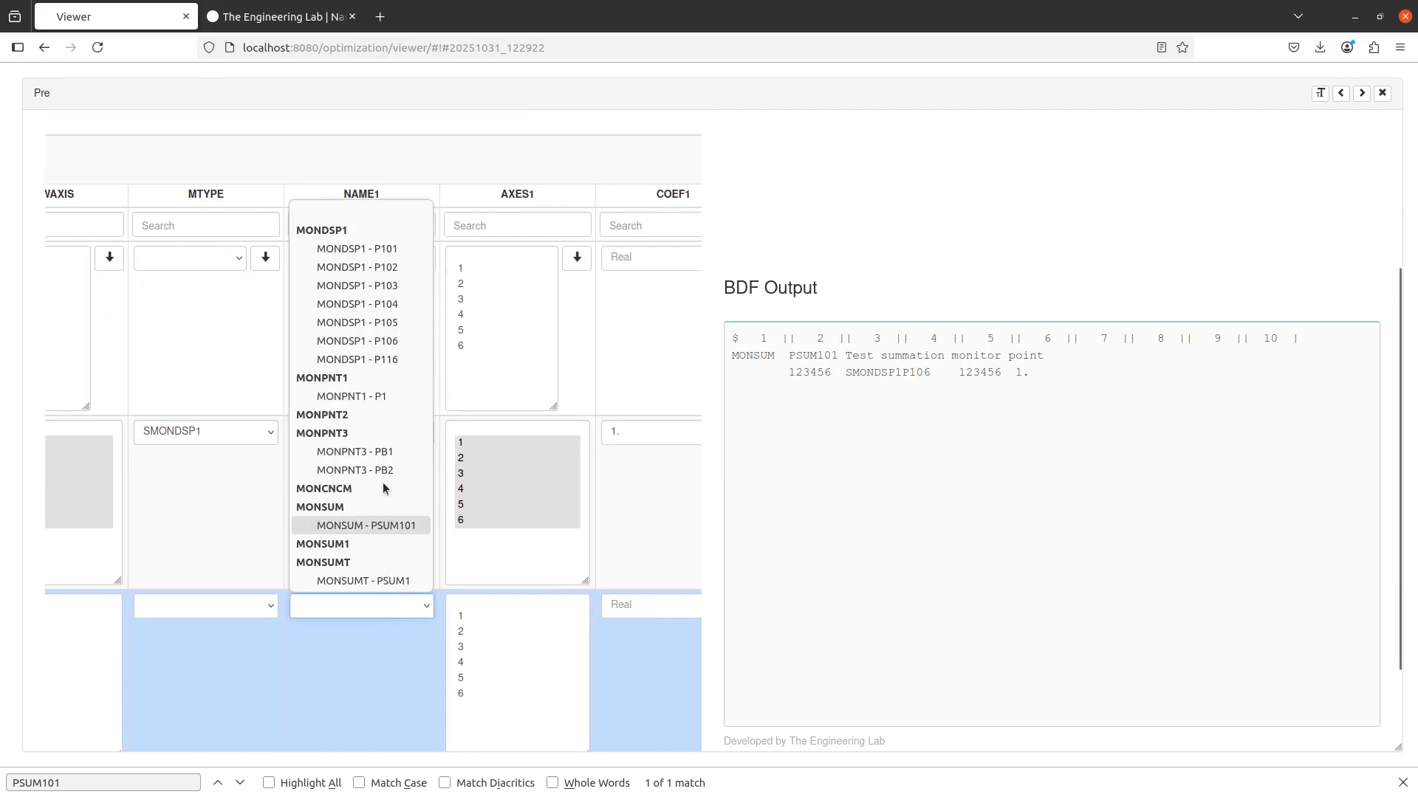
pyautogui.click(379, 342)
pyautogui.moveTo(495, 620); pyautogui.dragTo(473, 703)
pyautogui.hscroll(1, 480, 696)
pyautogui.click(530, 602)
pyautogui.write('1')
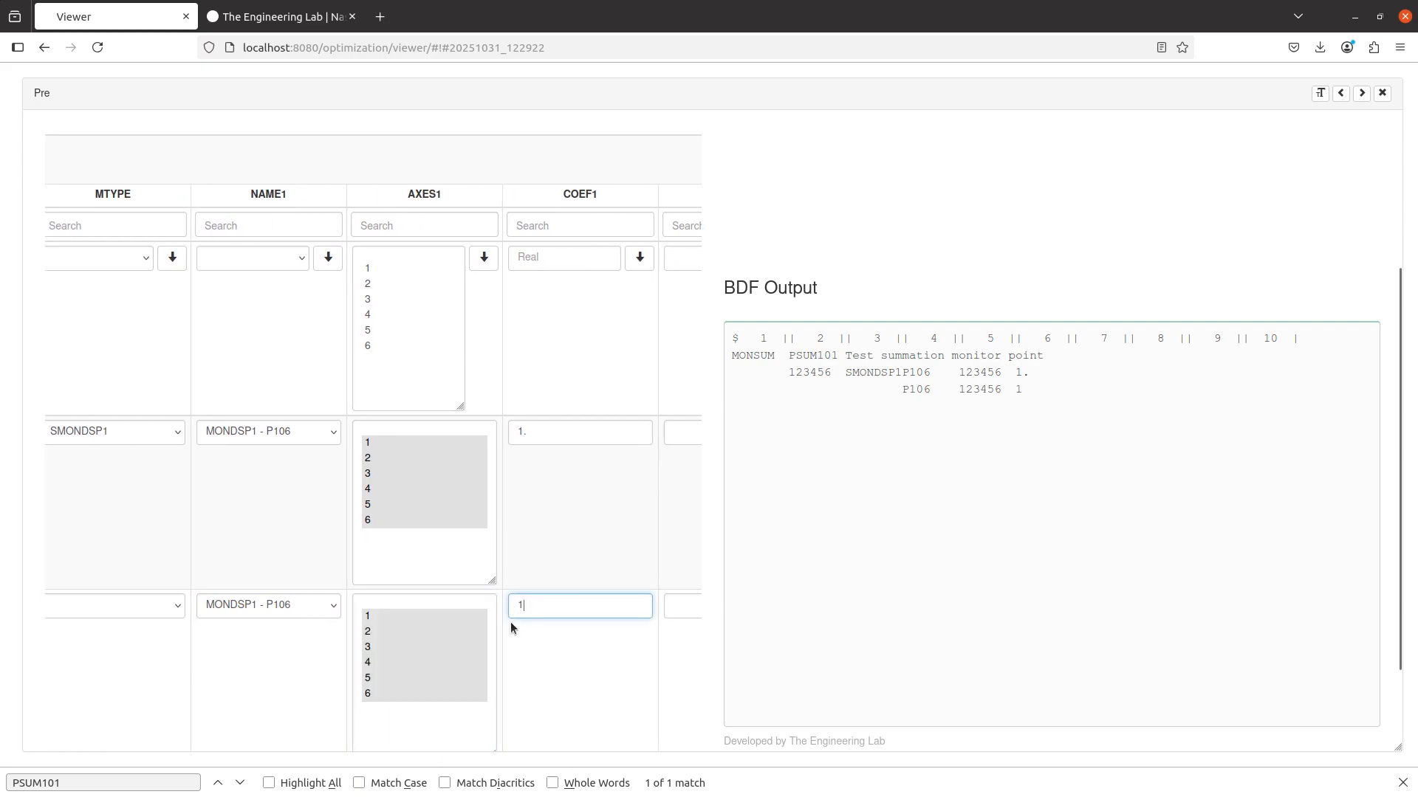
# Add two more rows to PSUM101 and set NAME1 of both to MONDSP1 - P106
pyautogui.hscroll(-3, 511, 625)
pyautogui.hscroll(-1, 510, 623)
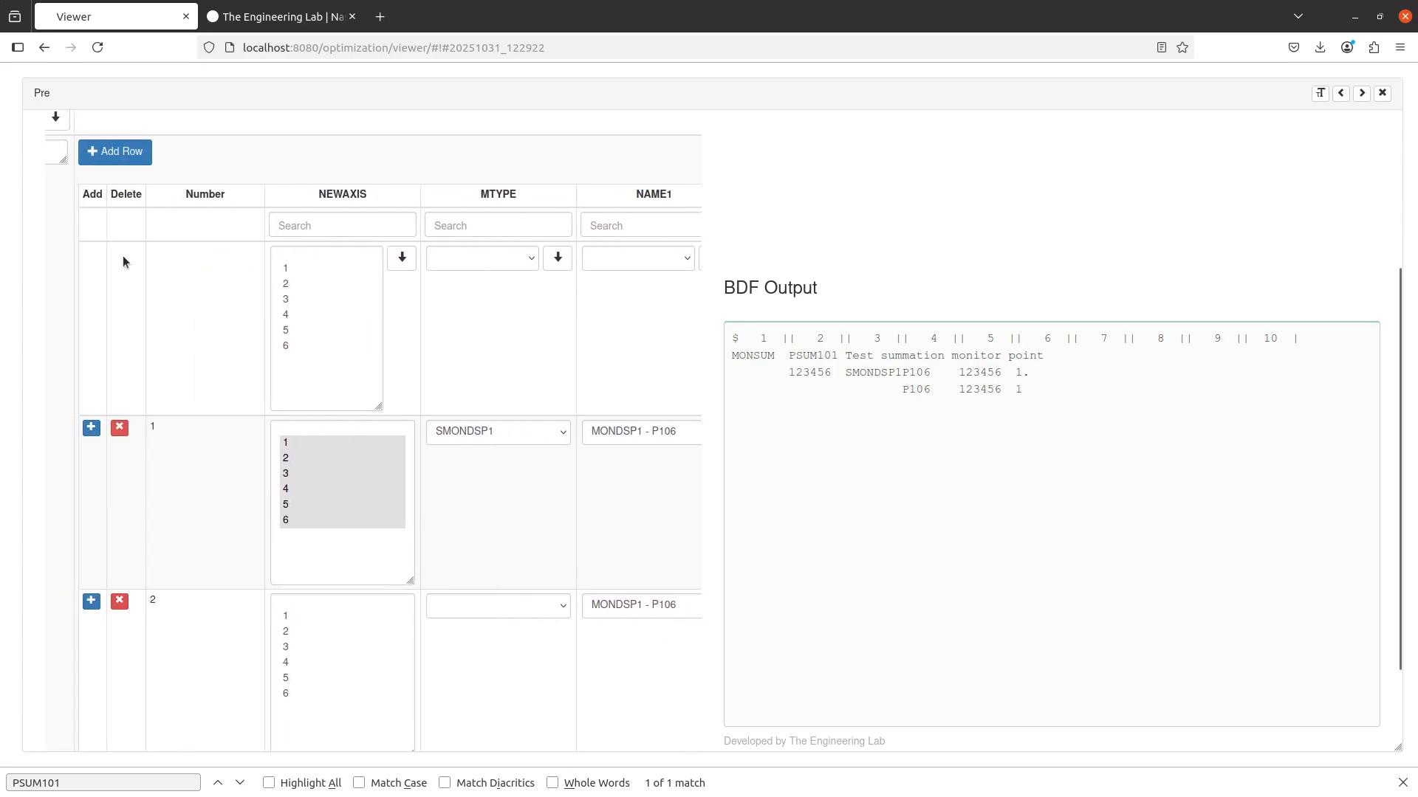
pyautogui.click(123, 166)
pyautogui.click(122, 165)
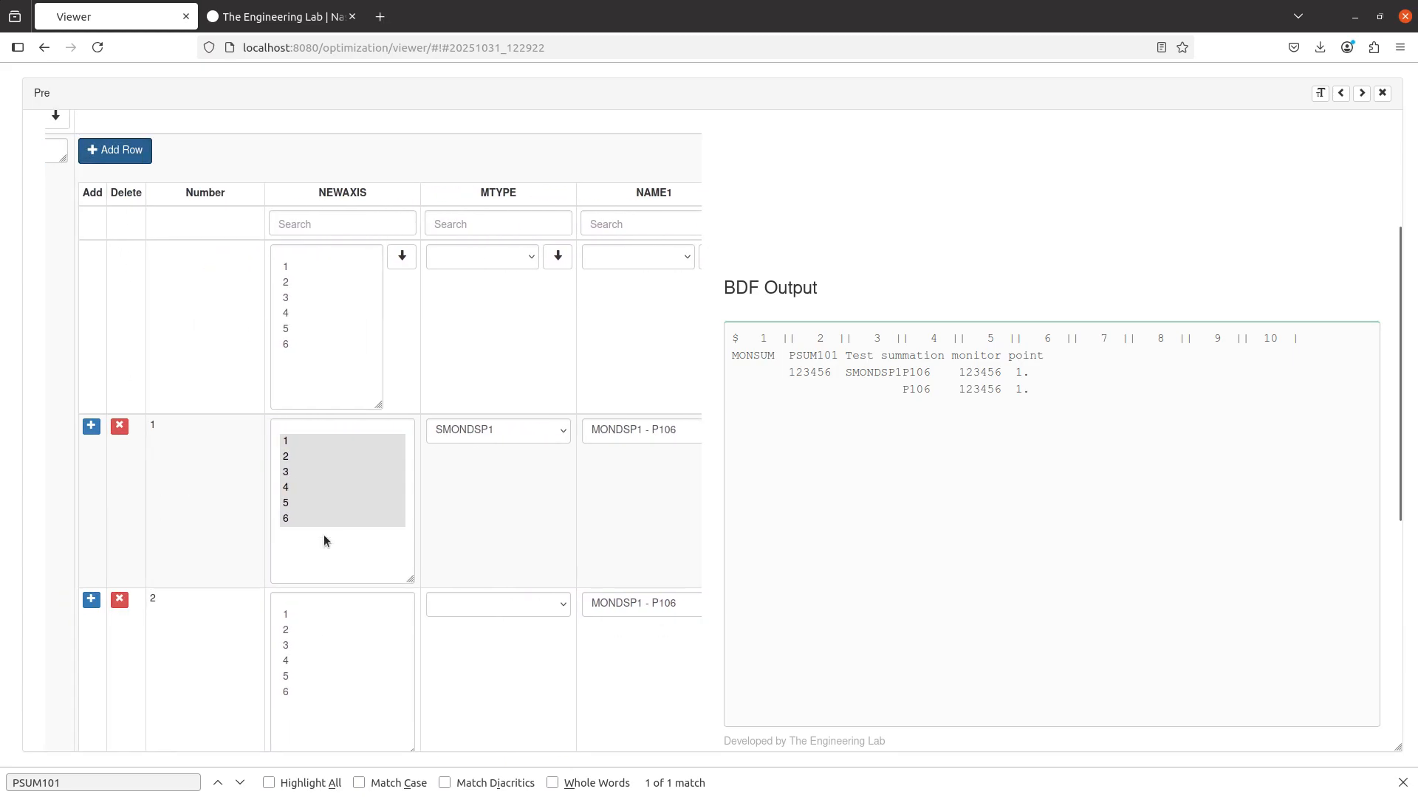
pyautogui.scroll(-4, 357, 578)
pyautogui.hscroll(5, 356, 584)
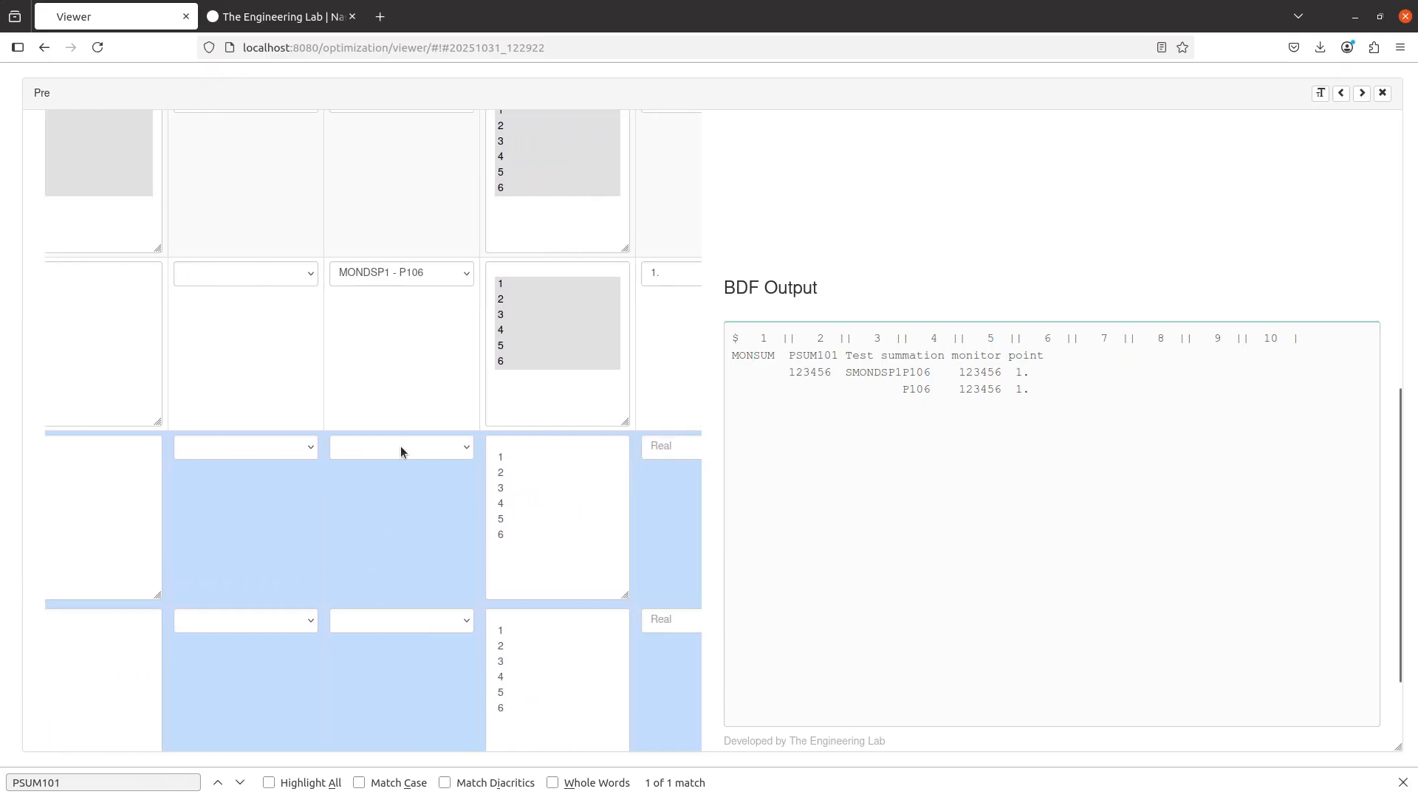
pyautogui.click(400, 446)
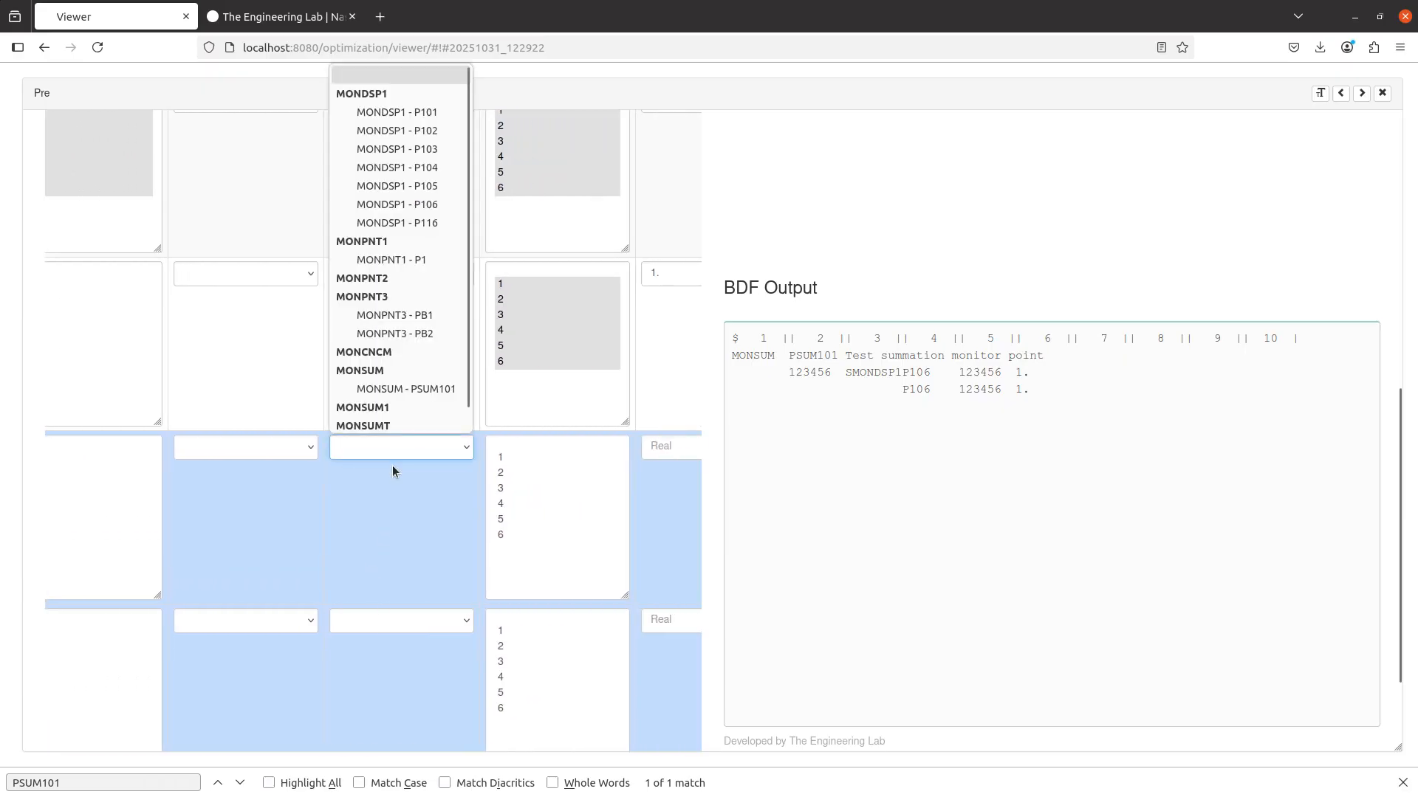
pyautogui.click(418, 201)
pyautogui.click(429, 626)
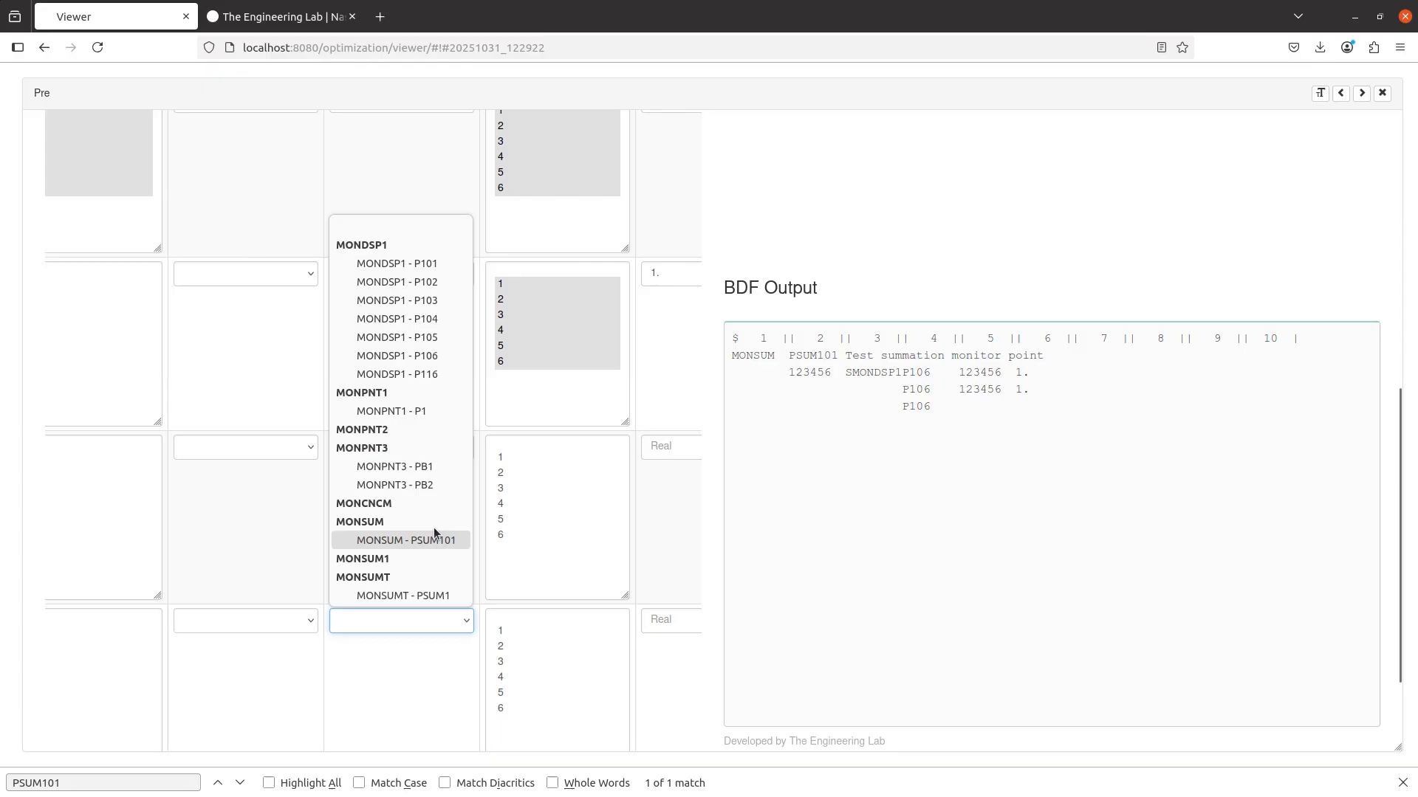
pyautogui.click(434, 358)
# Select components 1 through 6 for AXES1 and set COEF1 to 1 in the third and fourth rows of PSUM101
pyautogui.moveTo(501, 459); pyautogui.dragTo(517, 562)
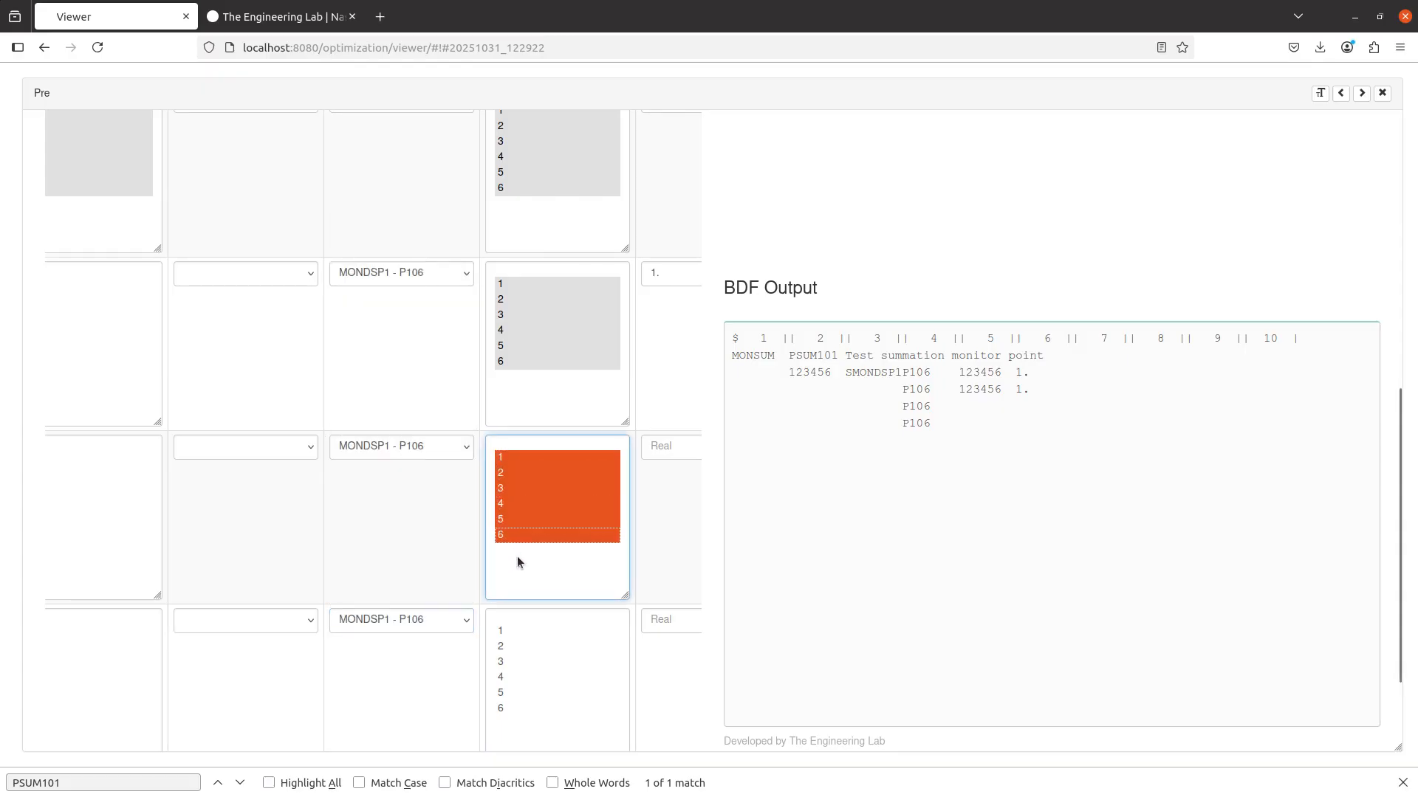
pyautogui.moveTo(509, 629); pyautogui.dragTo(521, 718)
pyautogui.hscroll(2, 525, 669)
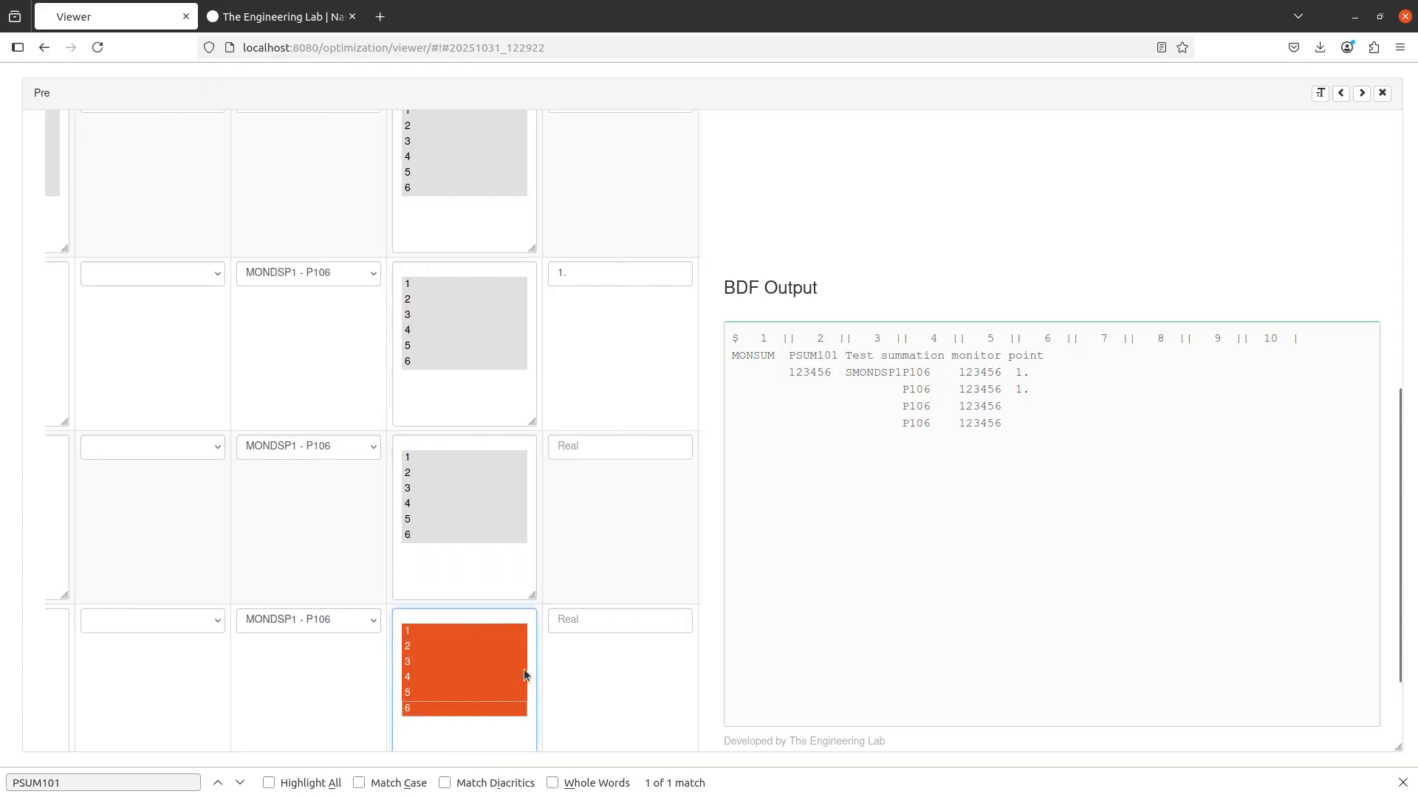
pyautogui.hscroll(2, 525, 666)
pyautogui.scroll(3, 531, 654)
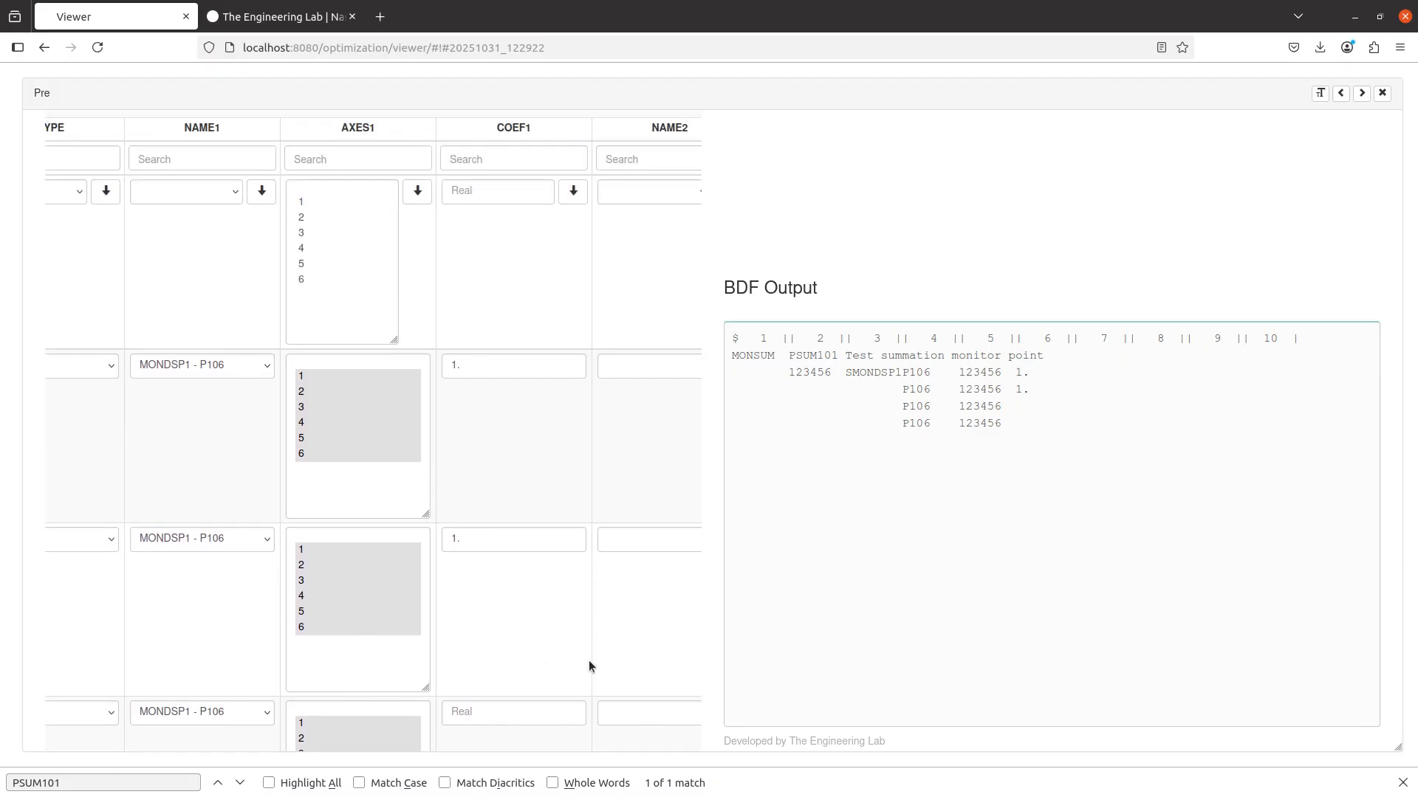
pyautogui.click(1403, 782)
pyautogui.scroll(-3, 511, 557)
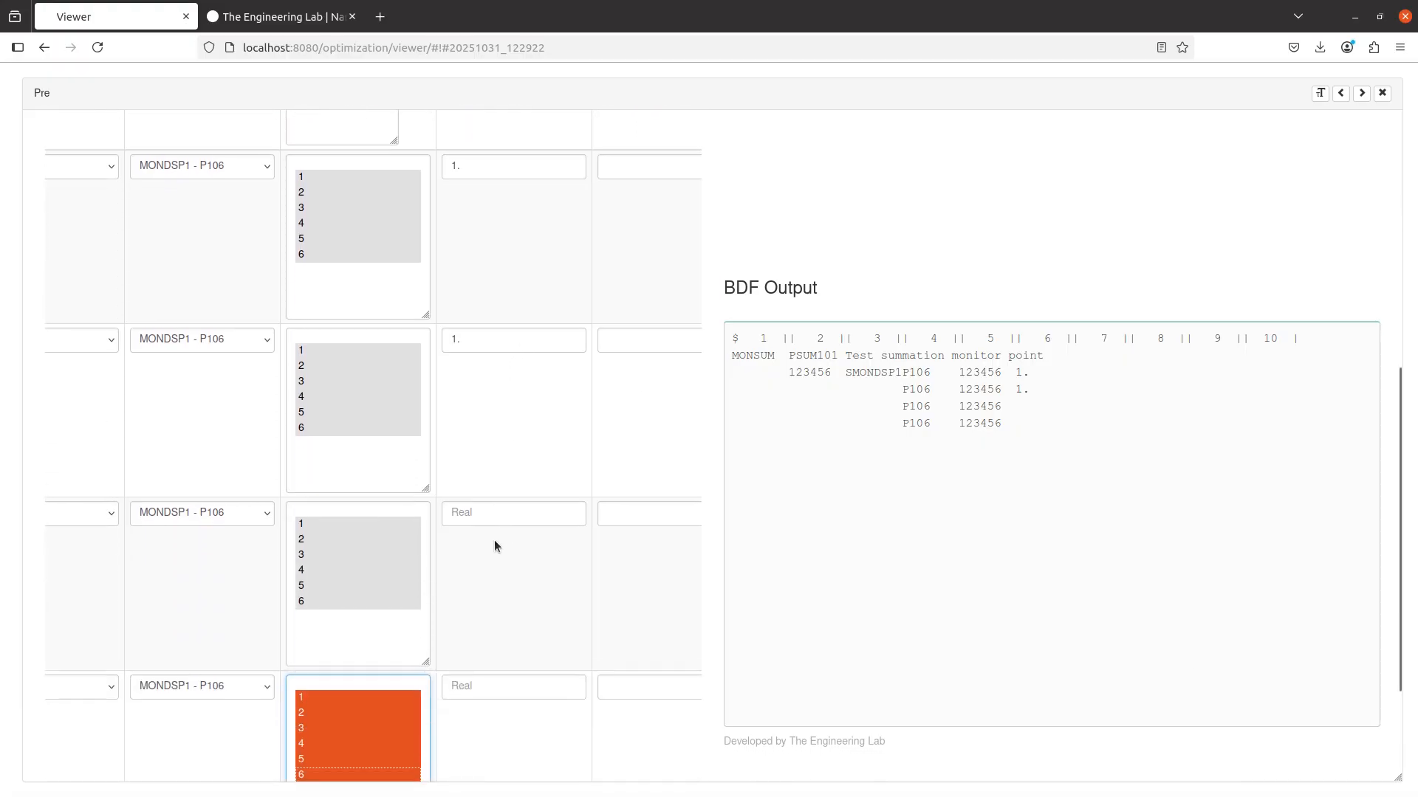
pyautogui.click(495, 517)
pyautogui.write('1.')
pyautogui.click(485, 687)
pyautogui.write('1')
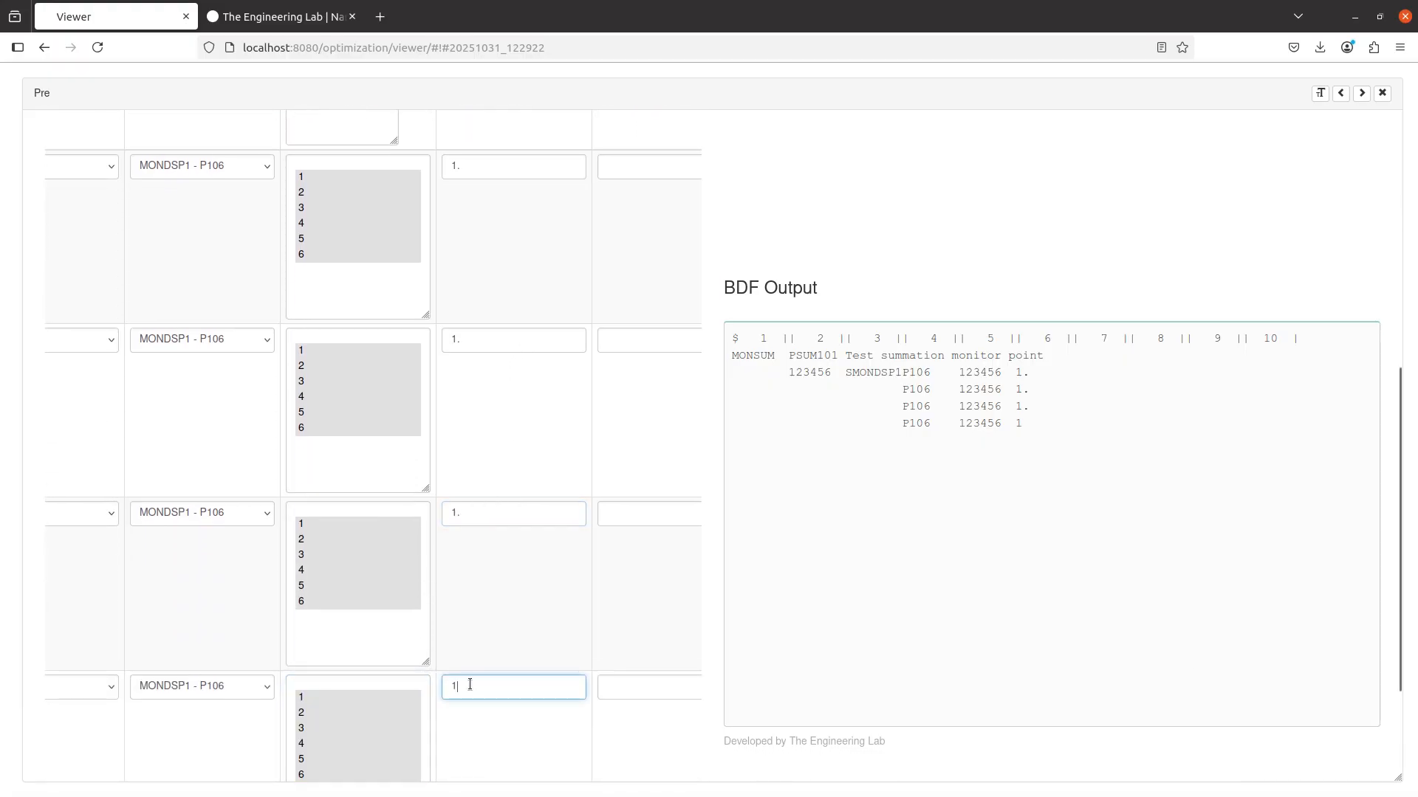
# Clear COEF1 in all four rows of PSUM101 with one batch update
pyautogui.scroll(10, 470, 684)
pyautogui.click(495, 455)
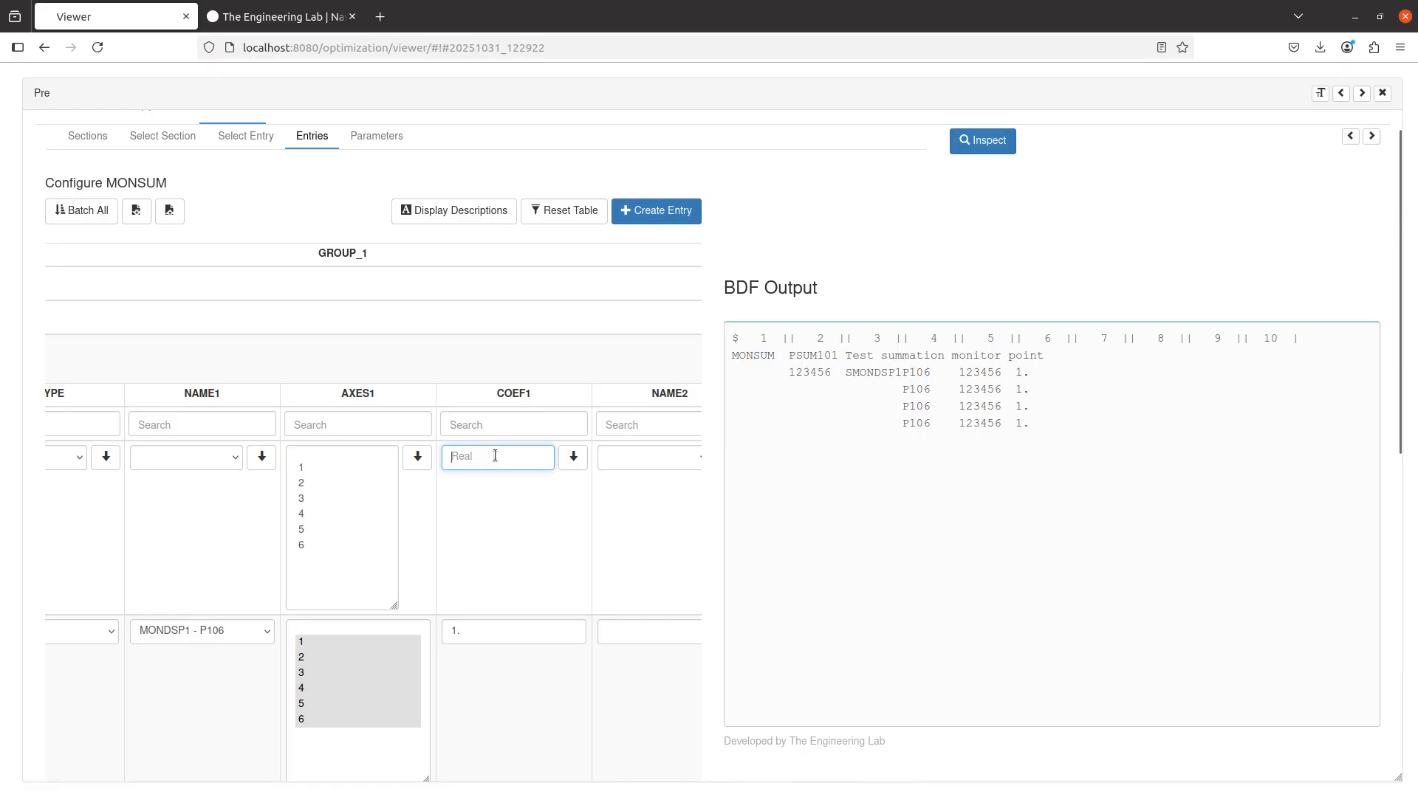
pyautogui.write('0')
pyautogui.click(572, 458)
pyautogui.scroll(-10, 539, 480)
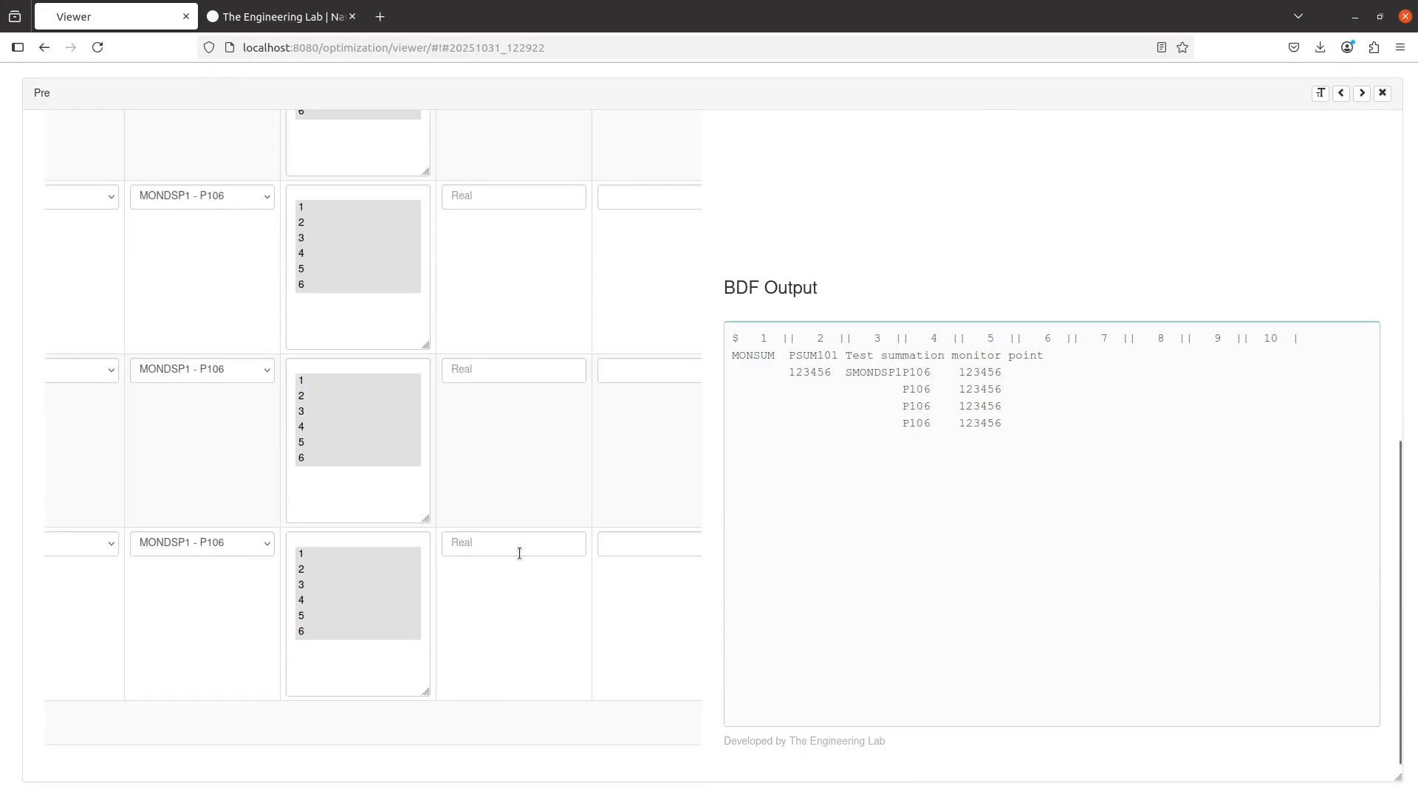
# Batch-set COEF1 to 1. for all four rows of PSUM101 and check the filled rows
pyautogui.scroll(5, 515, 591)
pyautogui.click(514, 301)
pyautogui.write('1.')
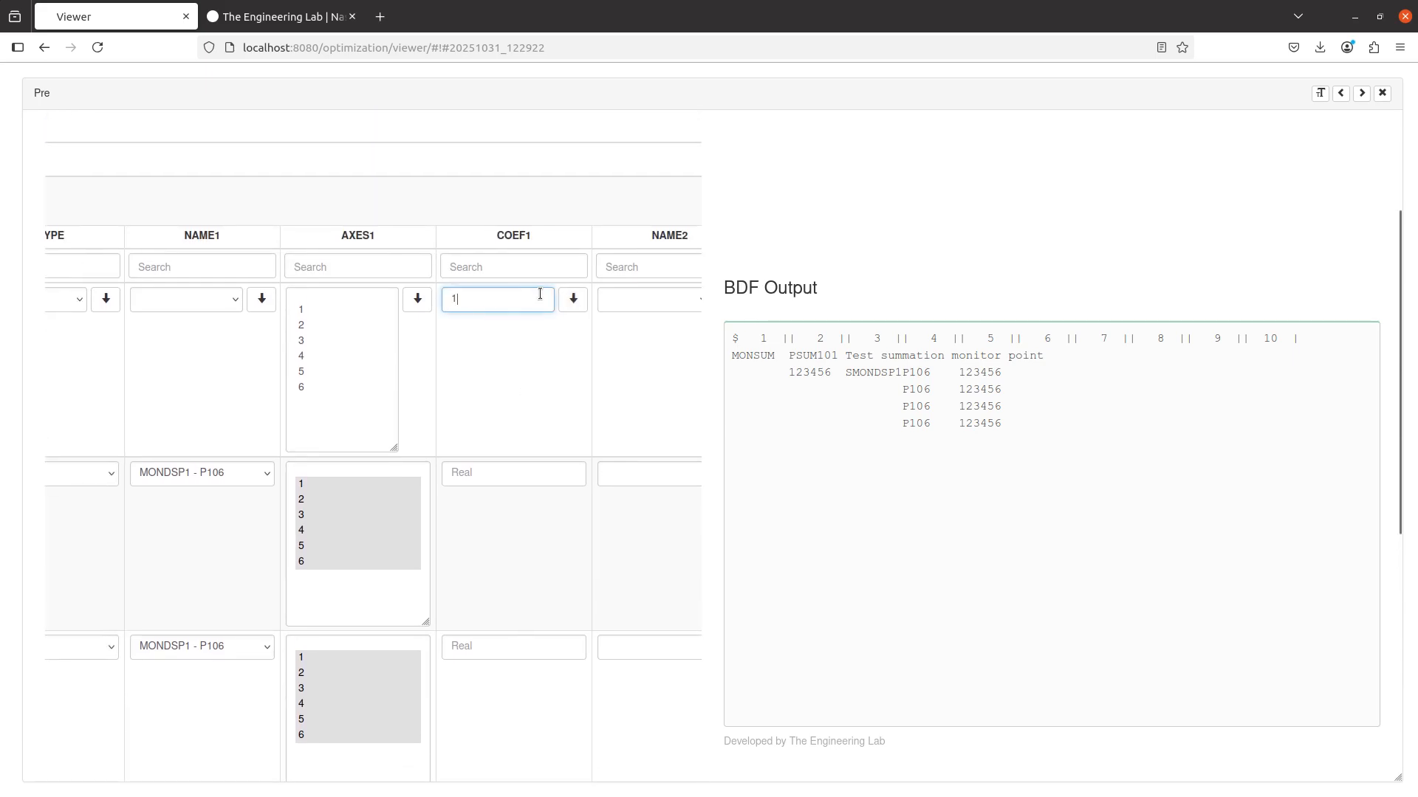
pyautogui.click(573, 300)
pyautogui.scroll(-4, 516, 378)
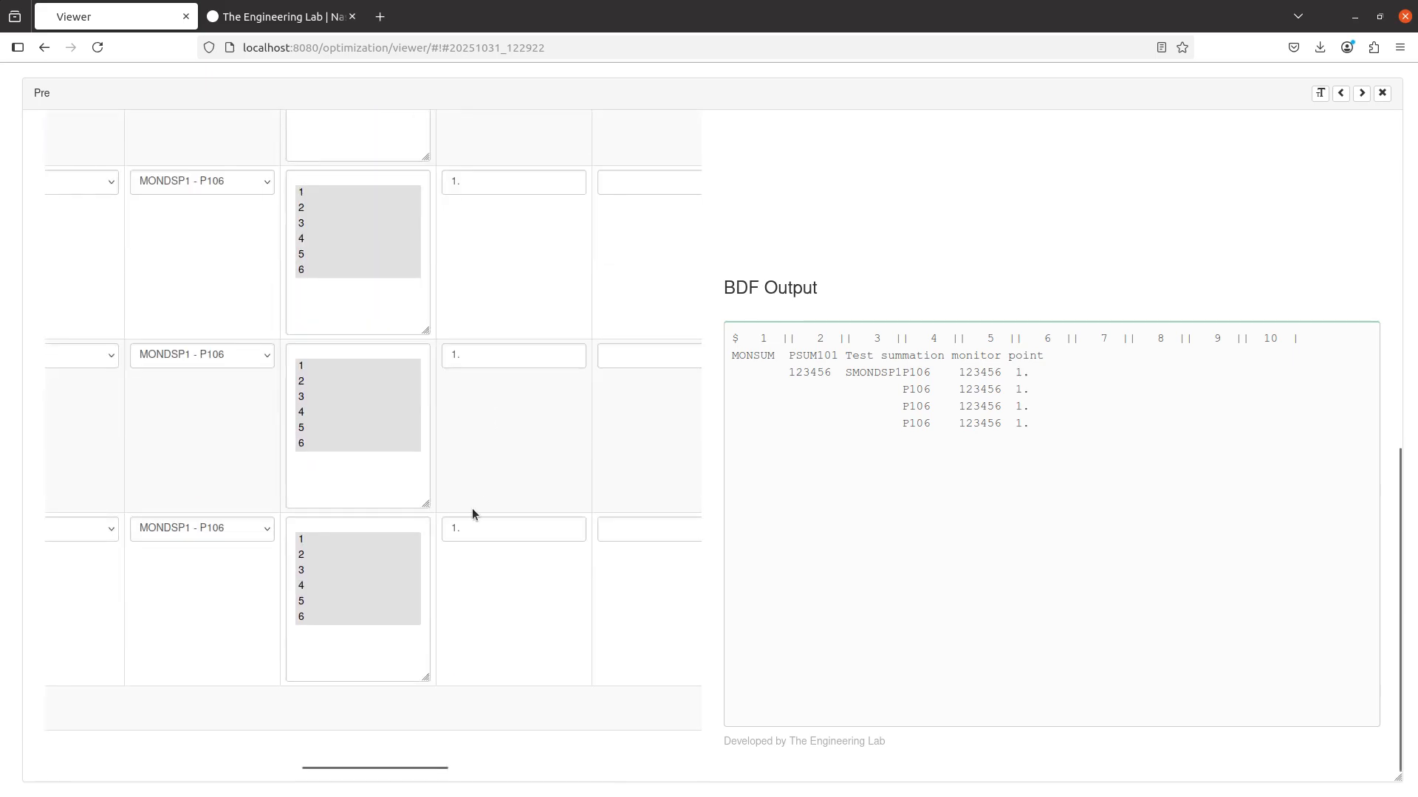
pyautogui.scroll(5, 468, 502)
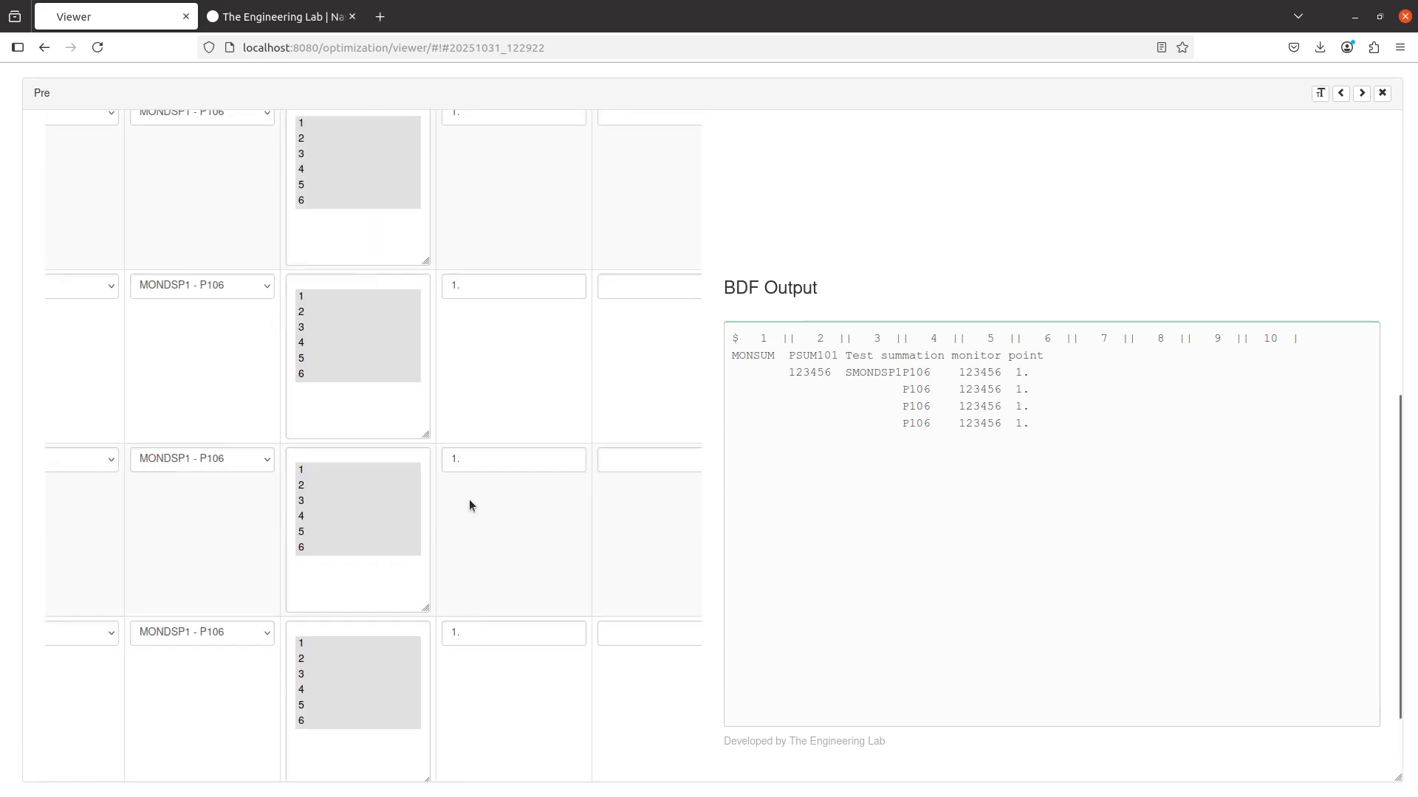
# Upload the modified BDF for an immediate run and execute the MSC Nastran job
pyautogui.click(653, 154)
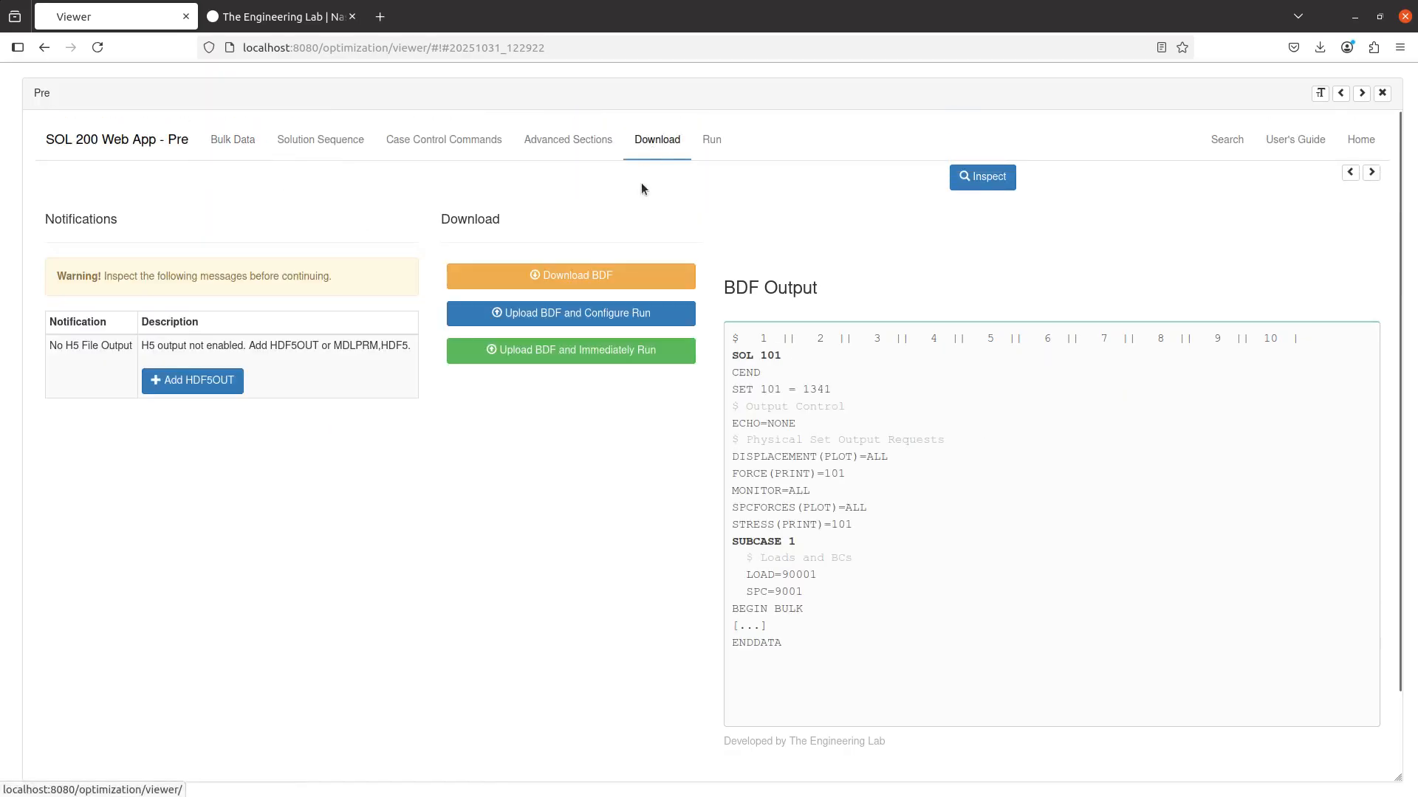
pyautogui.click(603, 353)
pyautogui.click(392, 363)
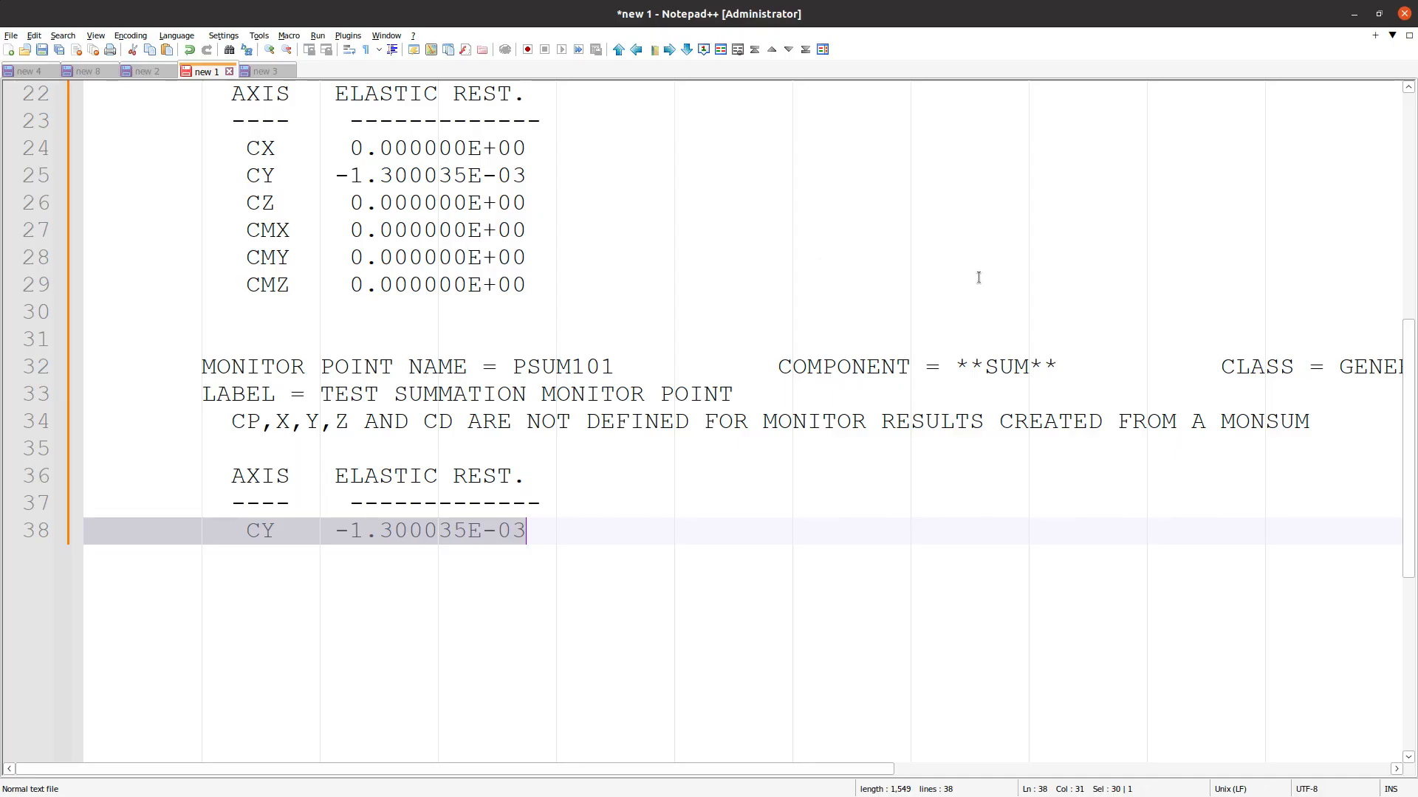
# Copy the tip deflection -1.3E-3 from the Notepad++ notes and calculate -1.3E-3*4 with Google in a new browser tab
pyautogui.scroll(7, 398, 279)
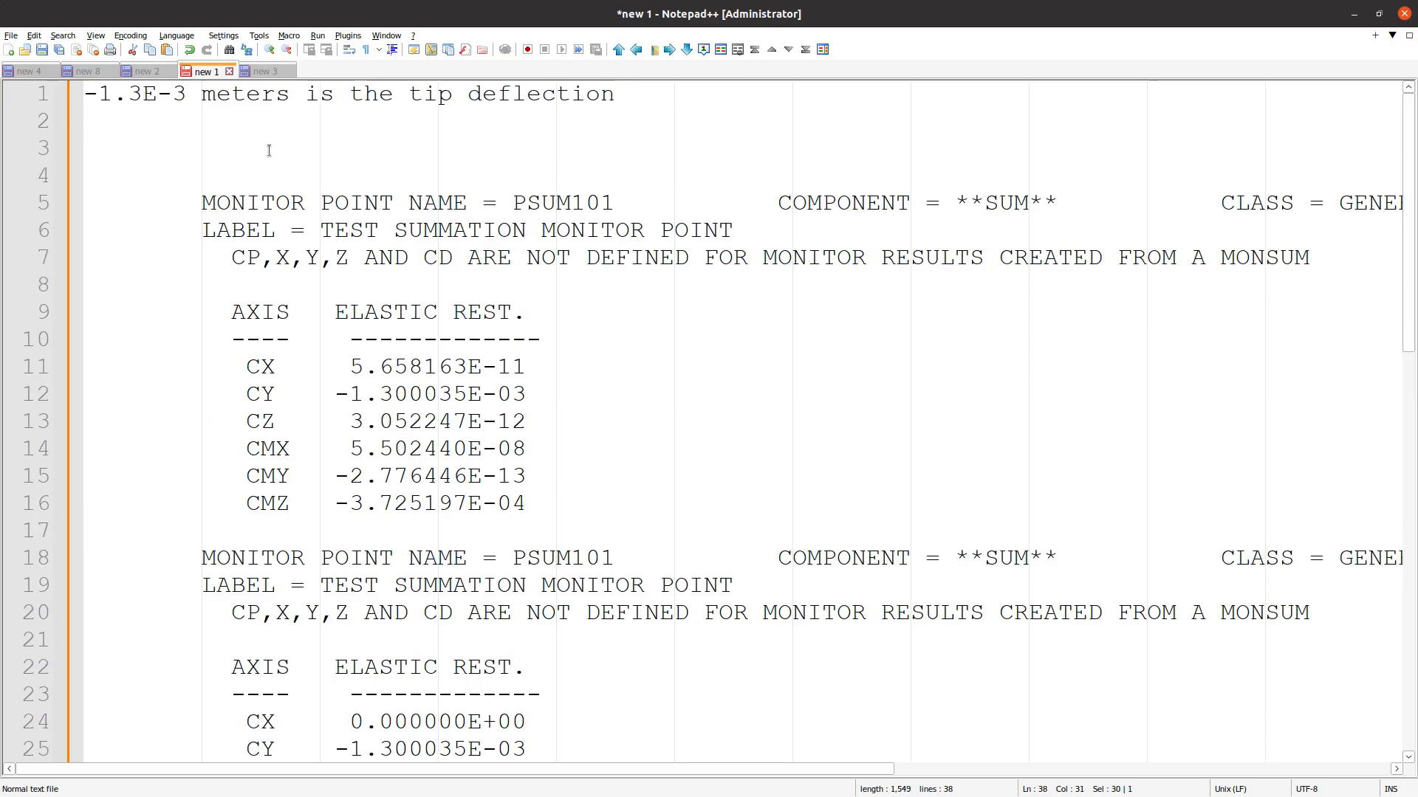
pyautogui.moveTo(188, 93); pyautogui.dragTo(84, 88)
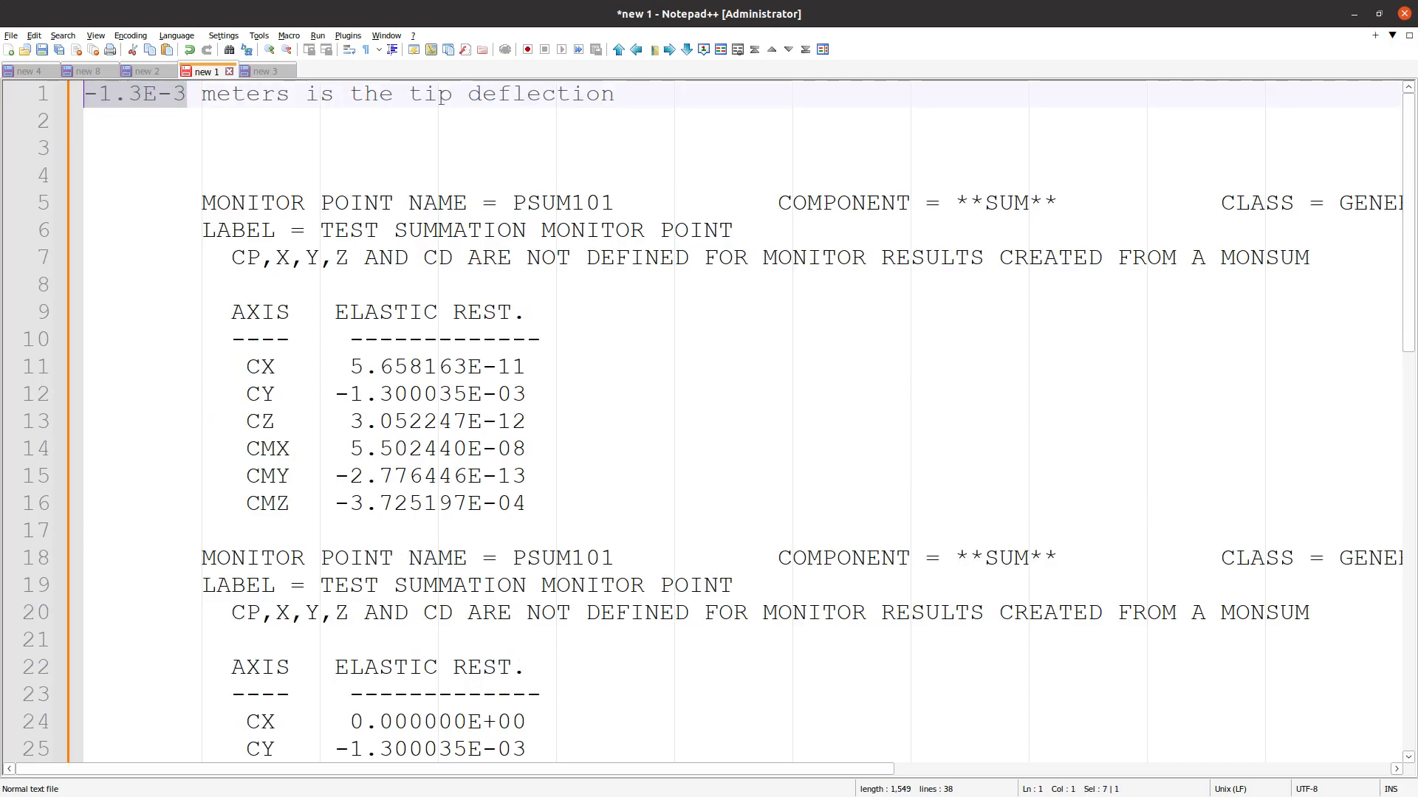
pyautogui.hotkey('ctrl', 'c')
pyautogui.hotkey('alt', 'Tab')
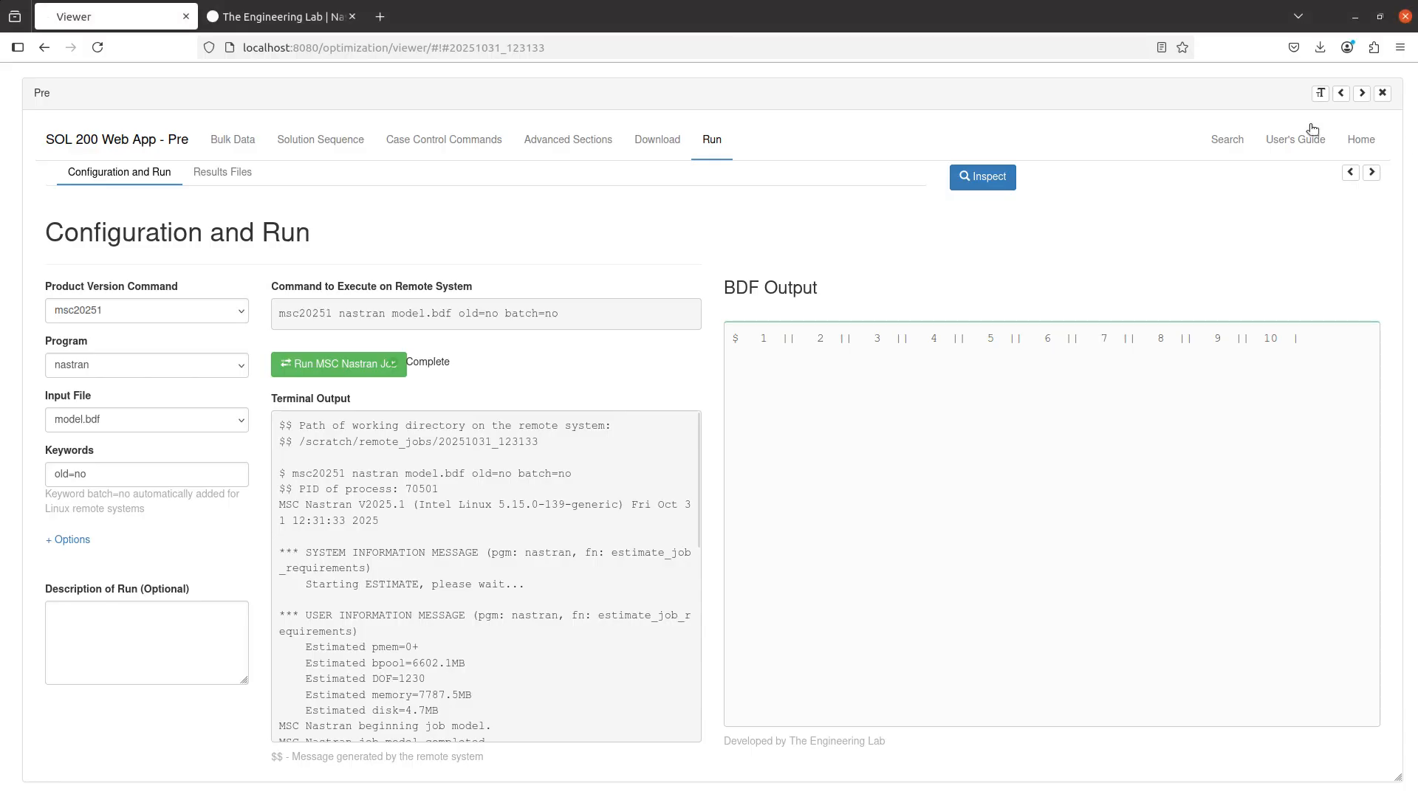
pyautogui.click(390, 17)
pyautogui.hotkey('ctrl', 'v')
pyautogui.write('*4')
pyautogui.press('Return')
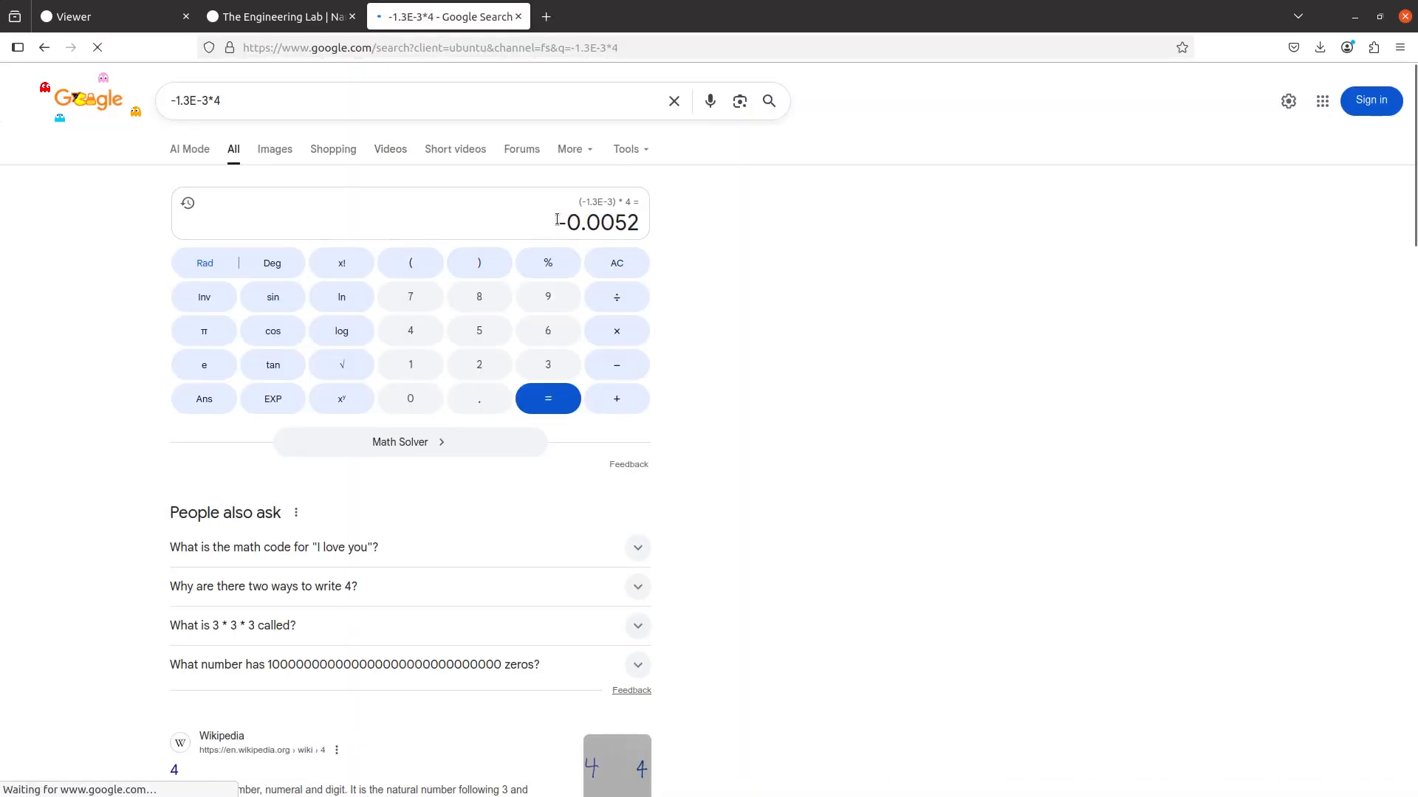
pyautogui.moveTo(557, 222); pyautogui.dragTo(642, 223)
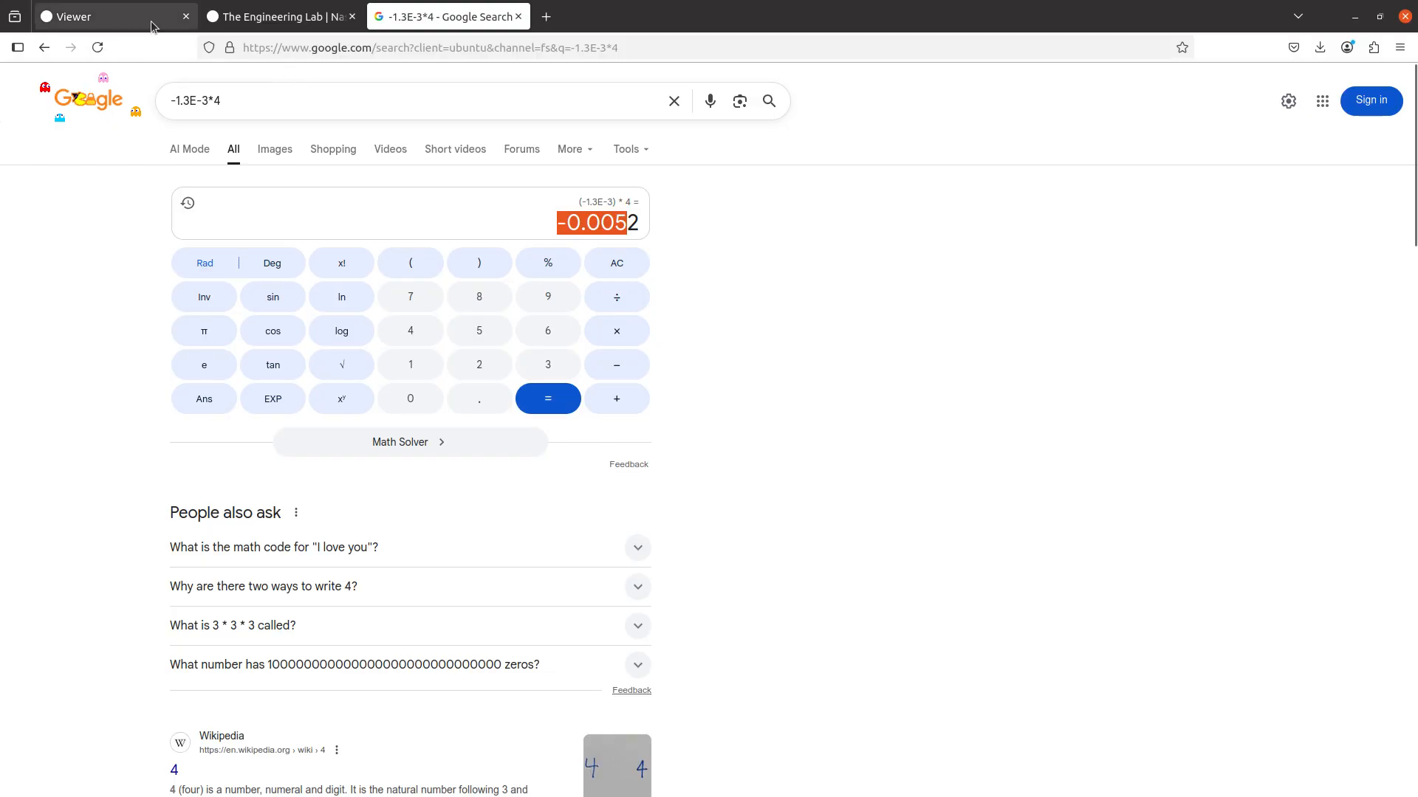
# Return to the Viewer and locate the PSUM101 monitor point results in the run's model.f06 file
pyautogui.click(118, 17)
pyautogui.click(214, 172)
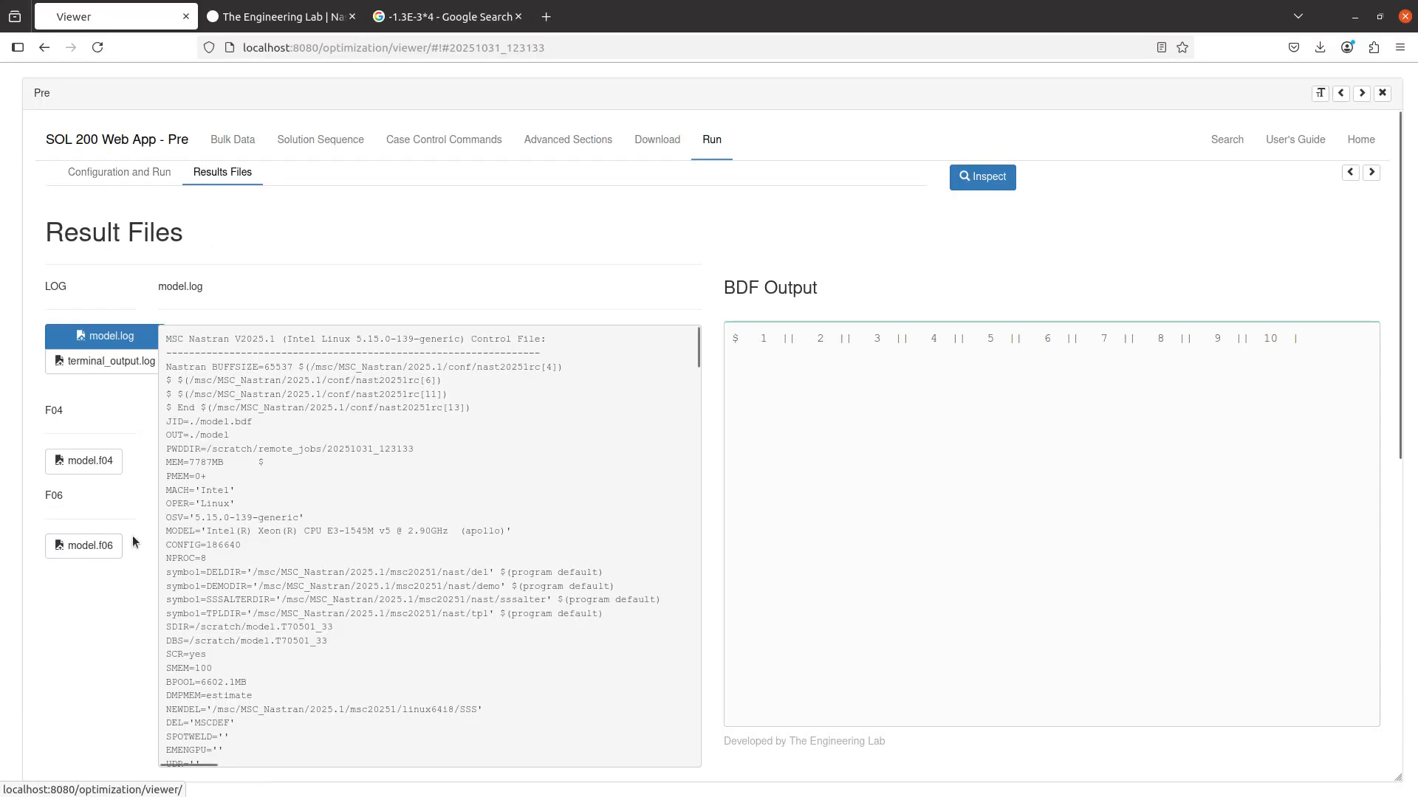
pyautogui.click(96, 545)
pyautogui.scroll(-5, 463, 506)
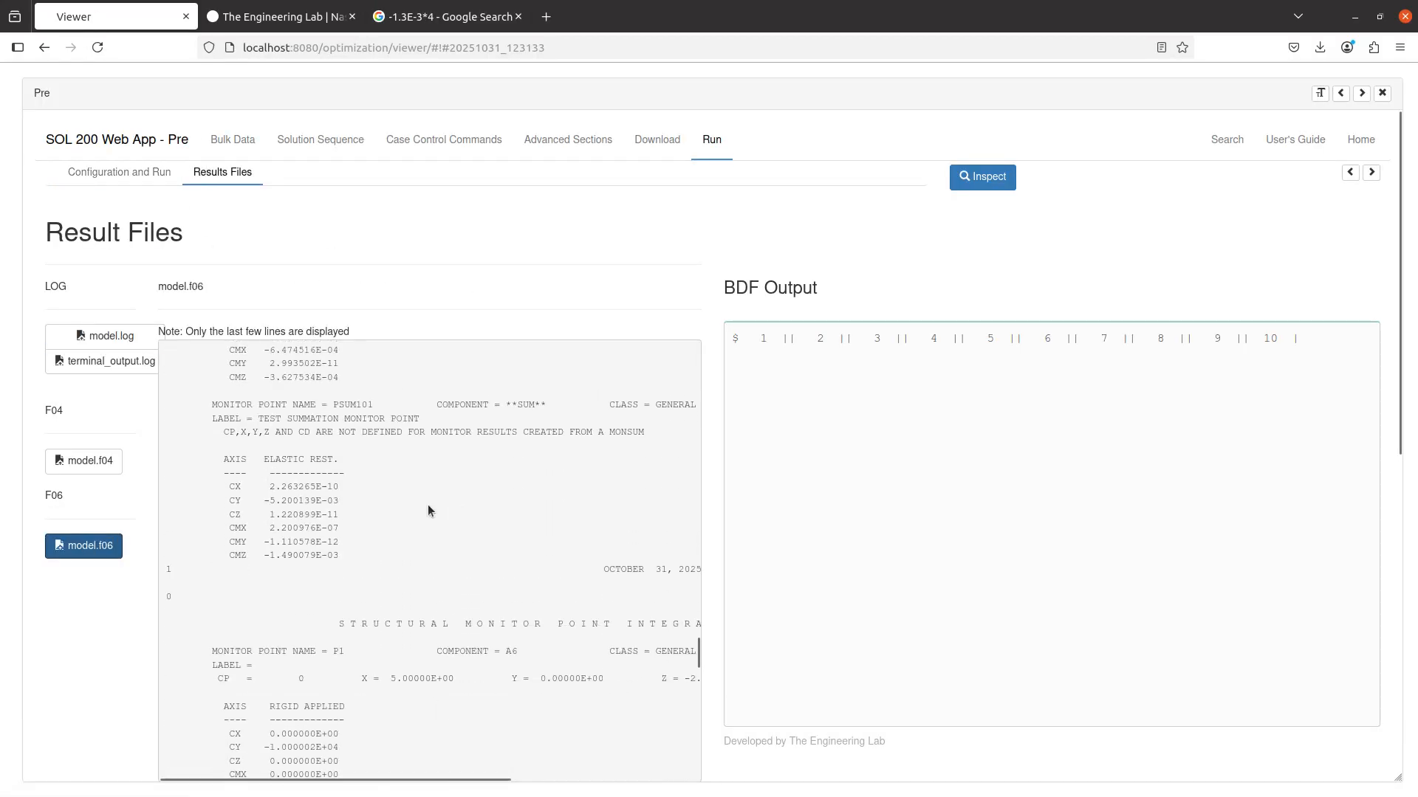
pyautogui.scroll(2, 428, 503)
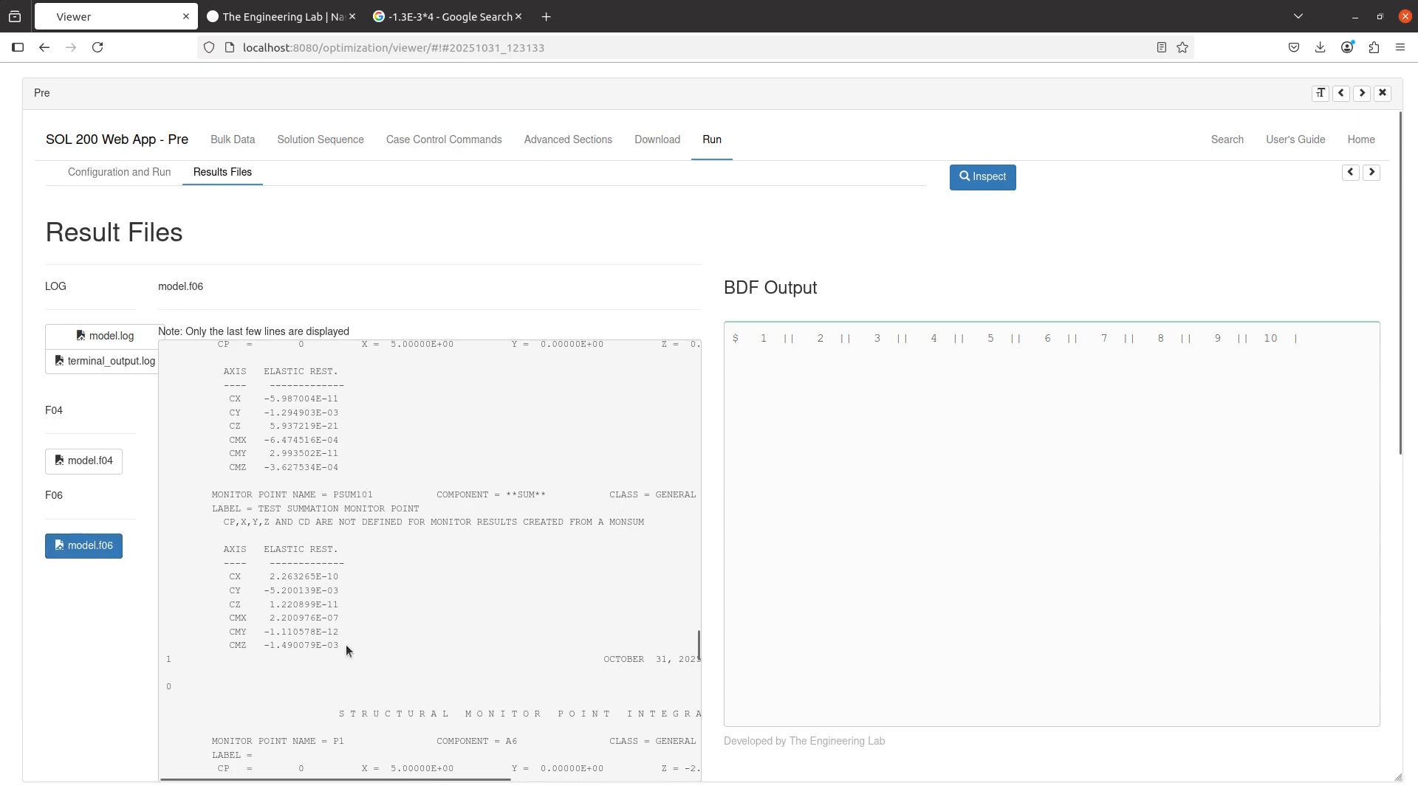
# Copy the PSUM101 result block from model.f06 and paste it over the older results below the first block in the Notepad++ notes
pyautogui.moveTo(346, 644); pyautogui.dragTo(159, 494)
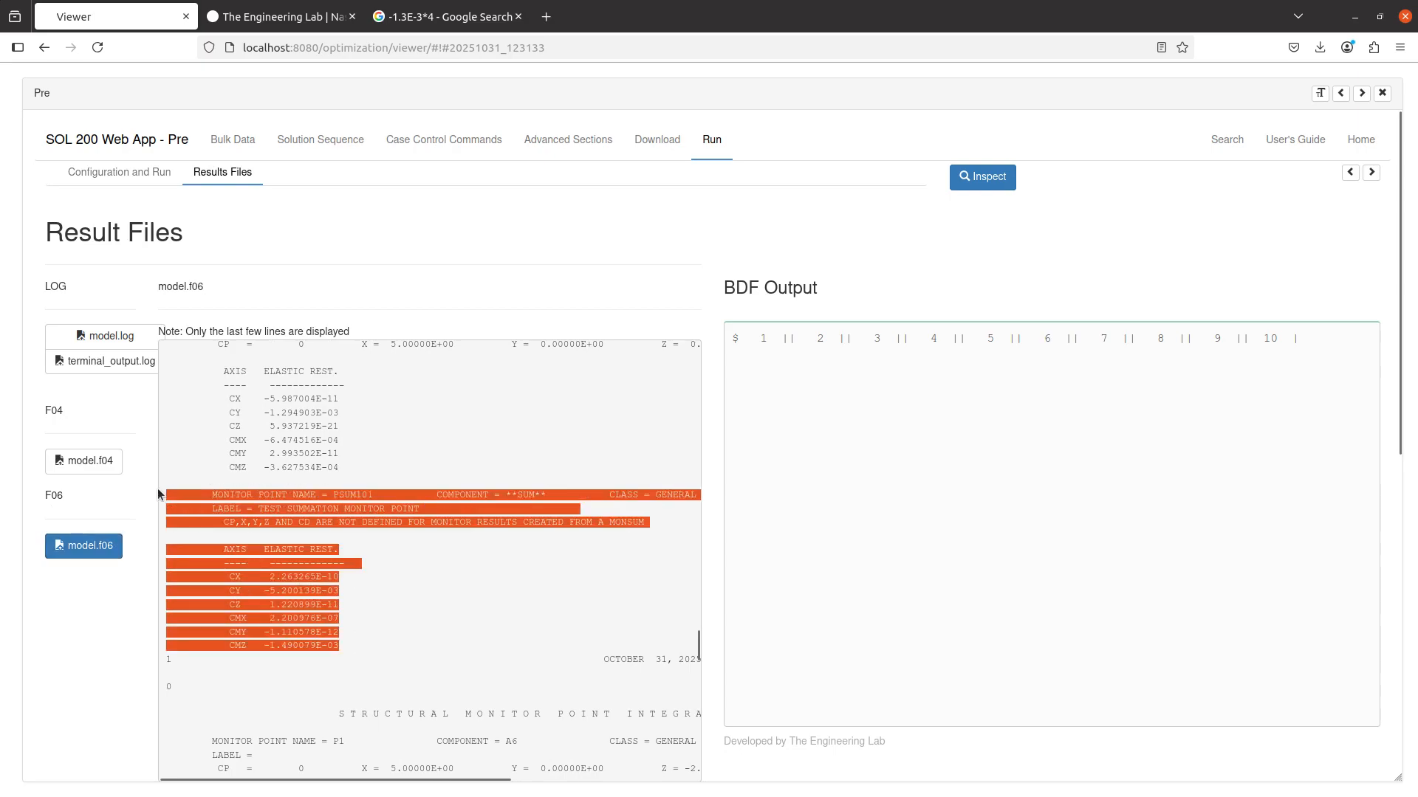
pyautogui.rightClick(297, 500)
pyautogui.click(314, 512)
pyautogui.hotkey('alt', 'Tab')
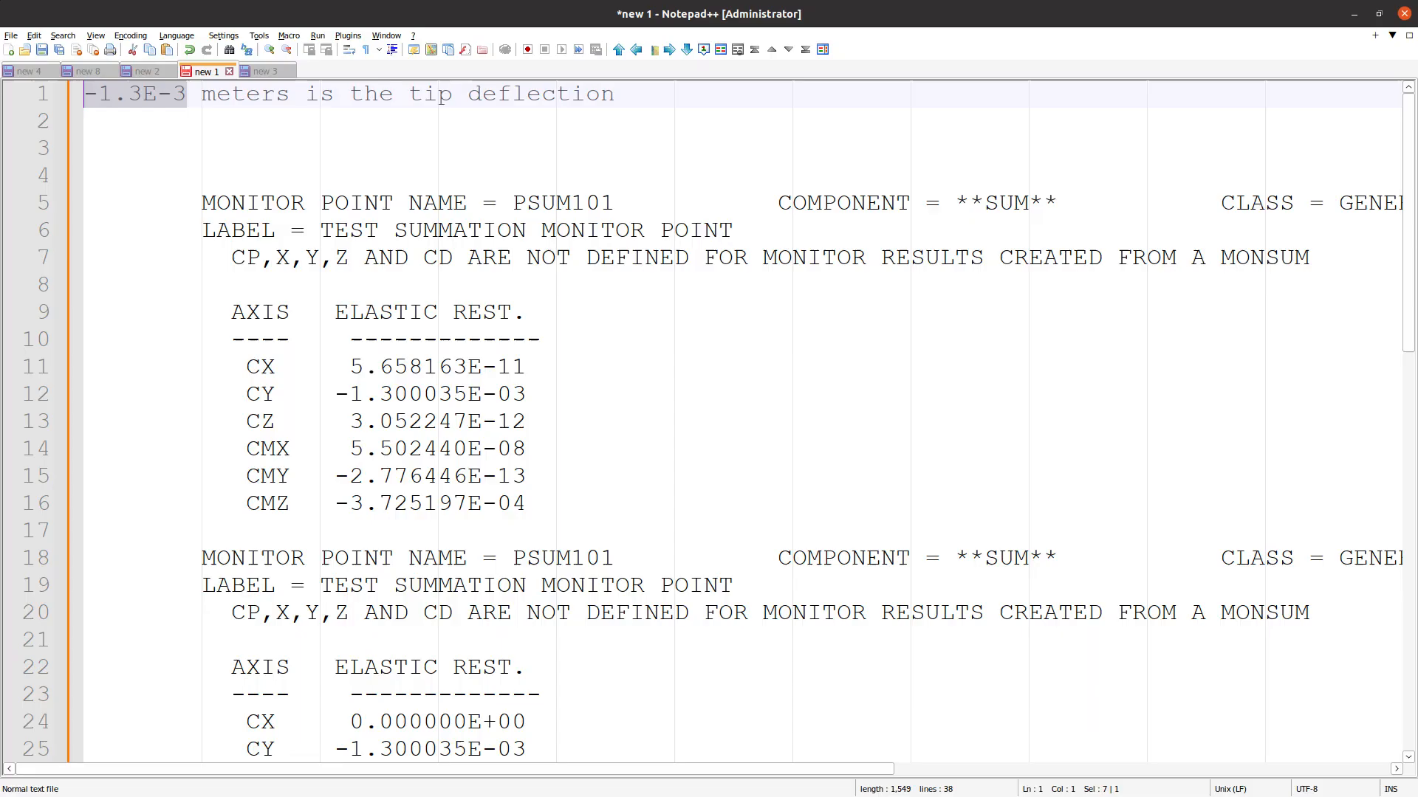
pyautogui.scroll(-8, 637, 554)
pyautogui.scroll(8, 332, 425)
pyautogui.moveTo(553, 456); pyautogui.dragTo(203, 559)
pyautogui.hotkey('ctrl', 'v')
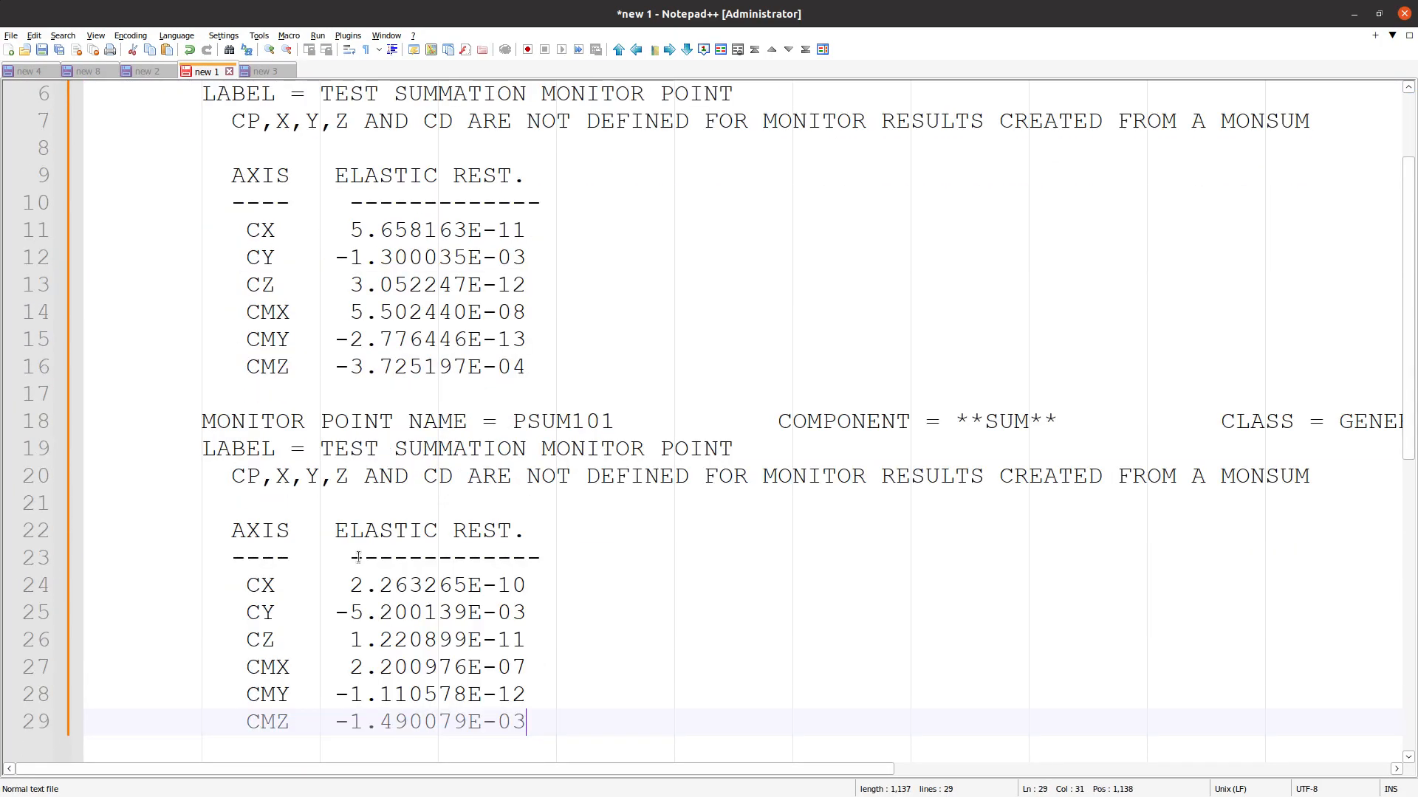
# Highlight the first PSUM101 result block in the notes for comparison
pyautogui.scroll(1, 358, 558)
pyautogui.moveTo(573, 452); pyautogui.dragTo(103, 148)
pyautogui.scroll(1, 378, 345)
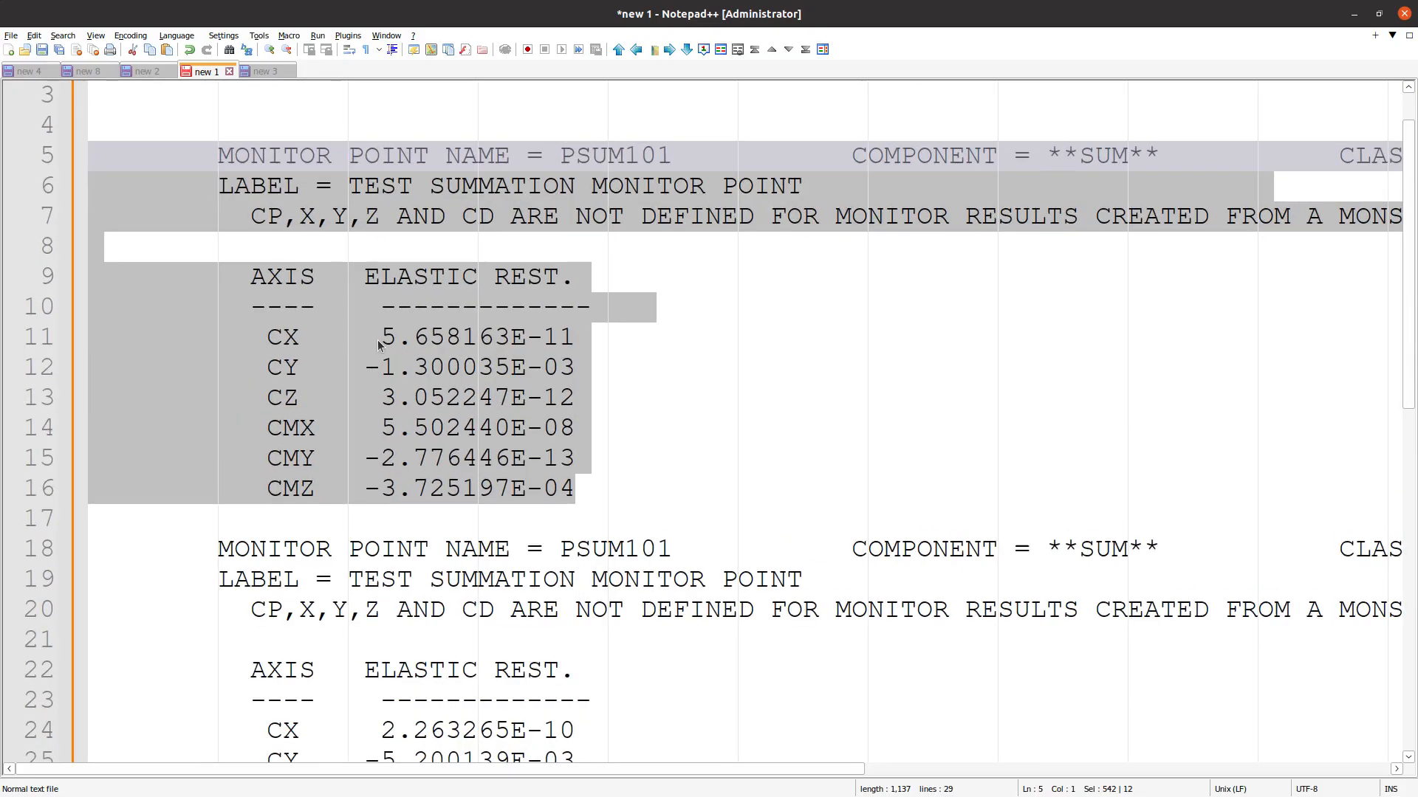
pyautogui.scroll(1, 378, 345)
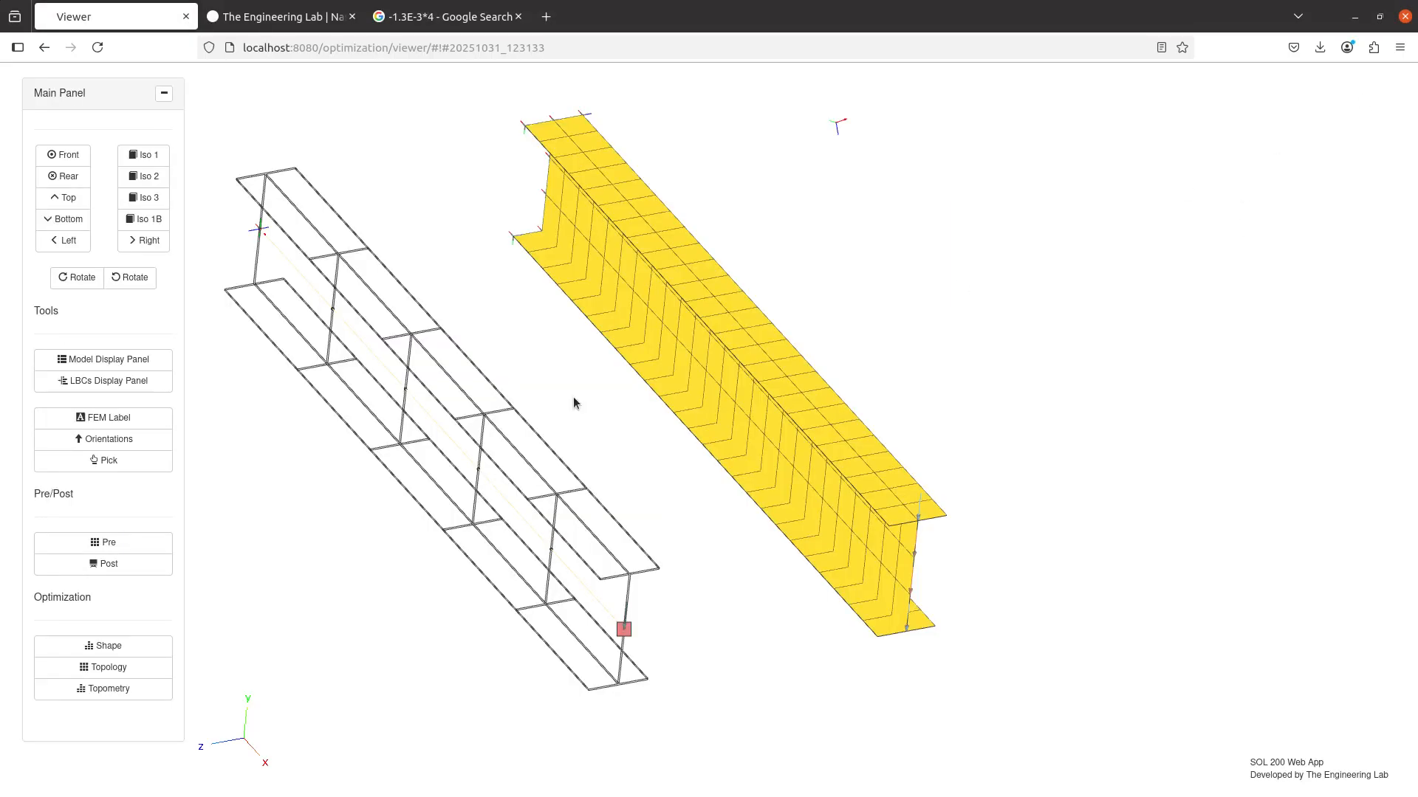
# In the Viewer, display monitor point P106 with its detail and detail wireframe, hide P116's detail, and examine the yellow beam's tip
pyautogui.moveTo(464, 560); pyautogui.dragTo(464, 527)
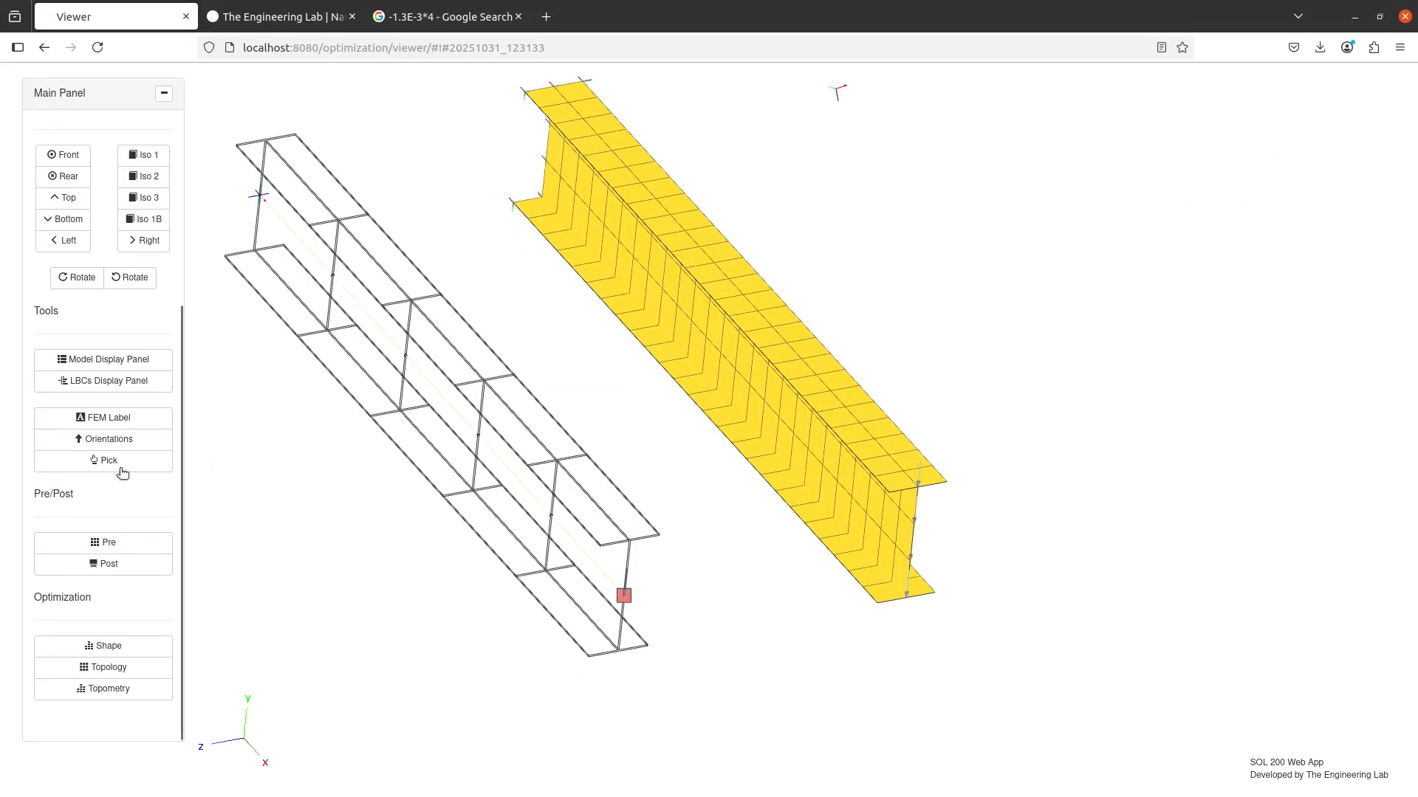
pyautogui.click(89, 361)
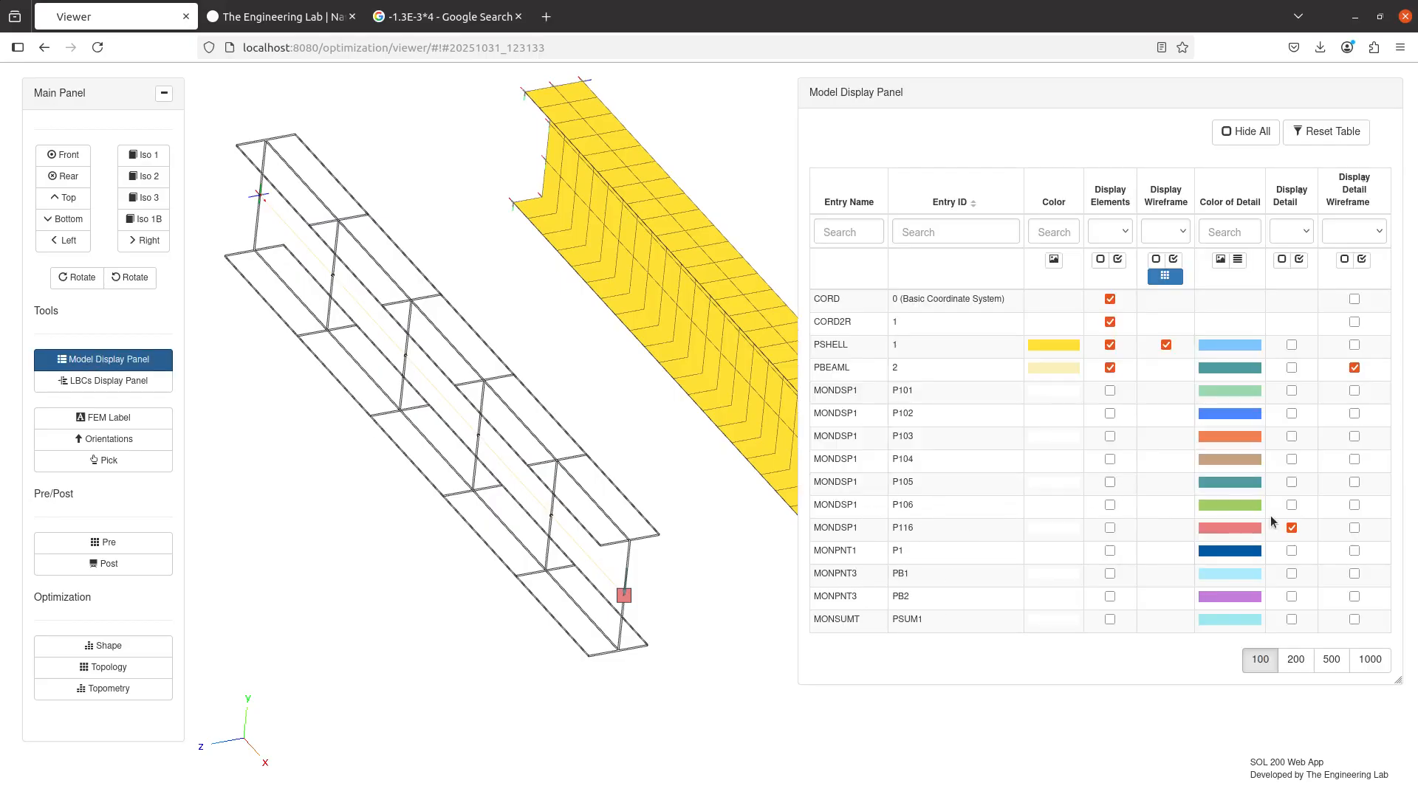
pyautogui.click(1354, 505)
pyautogui.click(1292, 505)
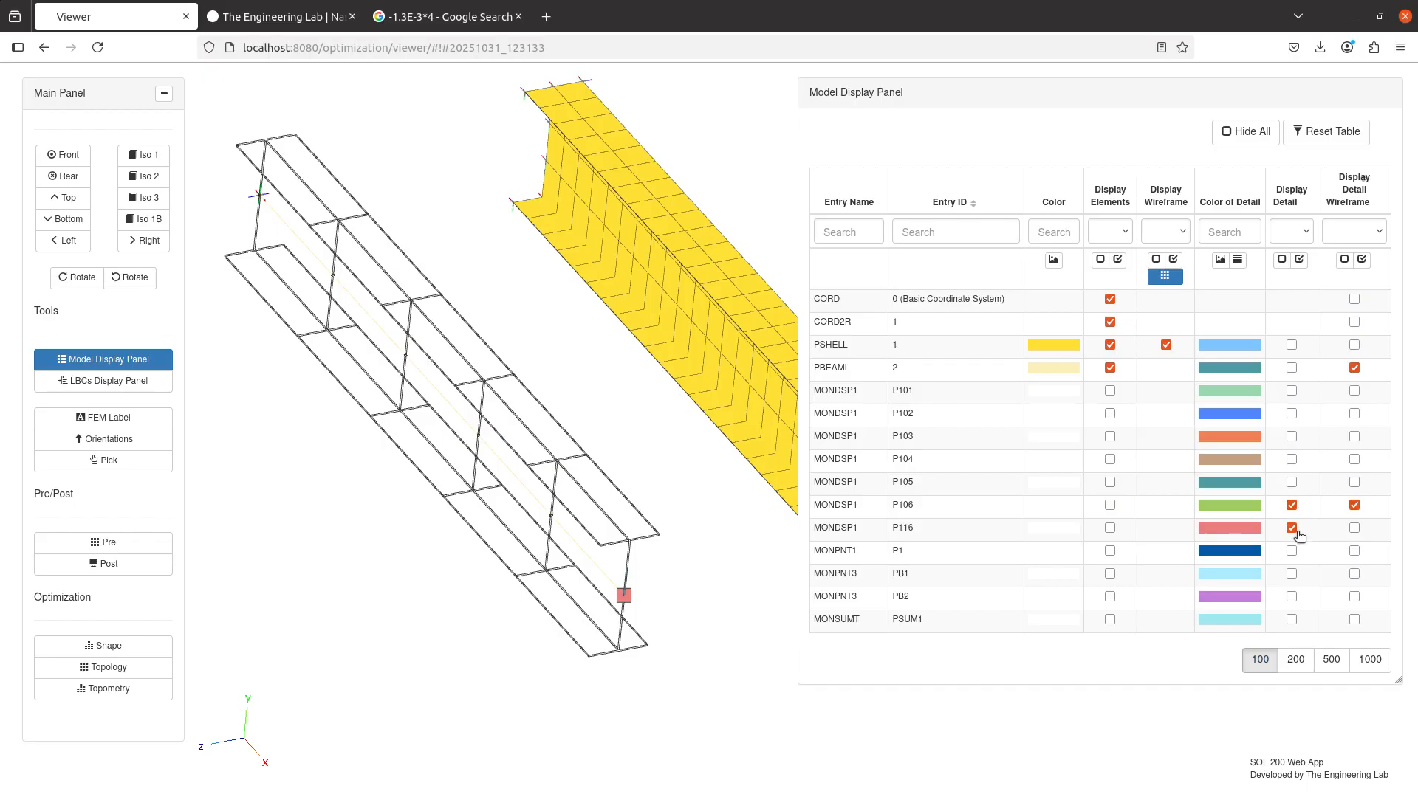
pyautogui.click(1291, 528)
pyautogui.moveTo(562, 522); pyautogui.dragTo(403, 473)
pyautogui.moveTo(607, 474); pyautogui.dragTo(497, 439)
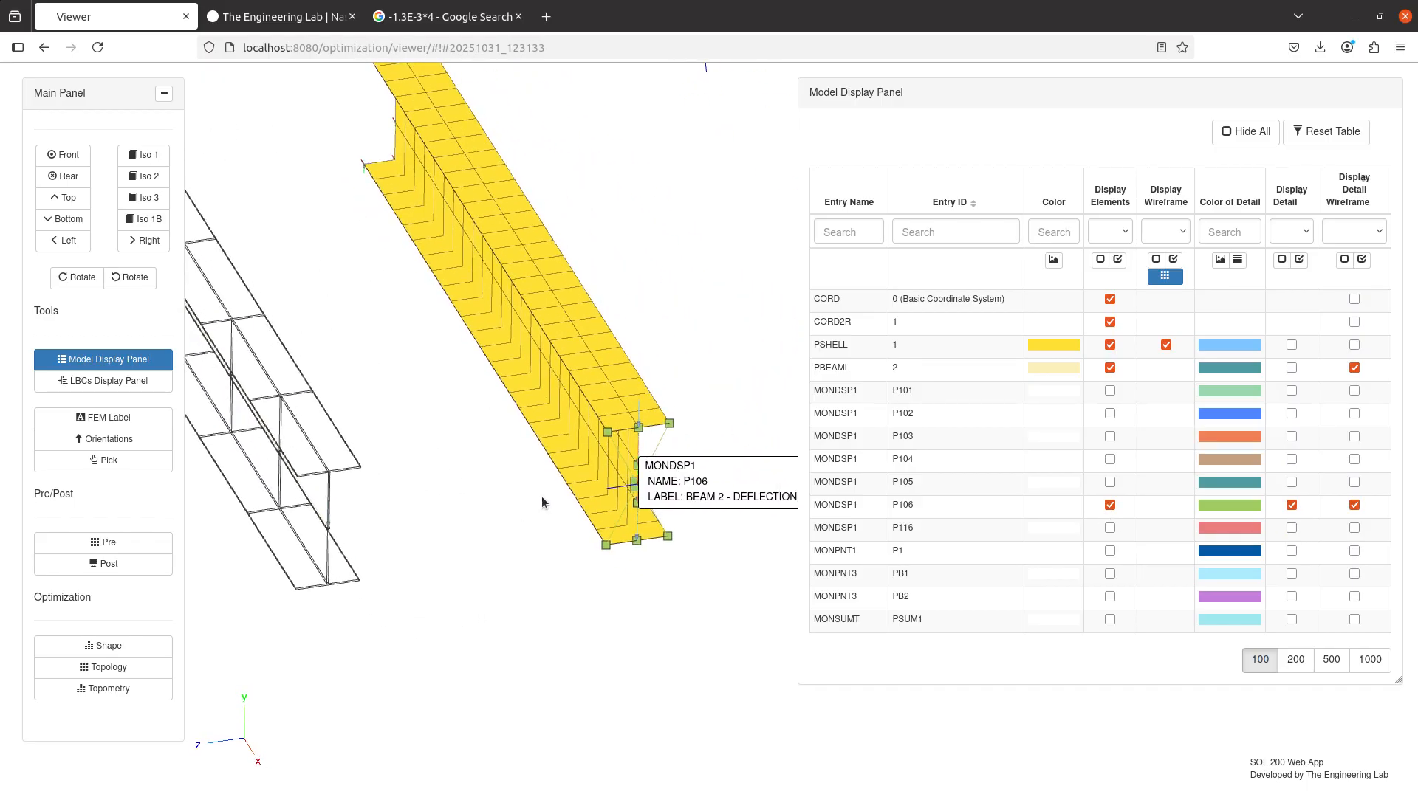
pyautogui.scroll(5, 542, 497)
pyautogui.scroll(4, 546, 499)
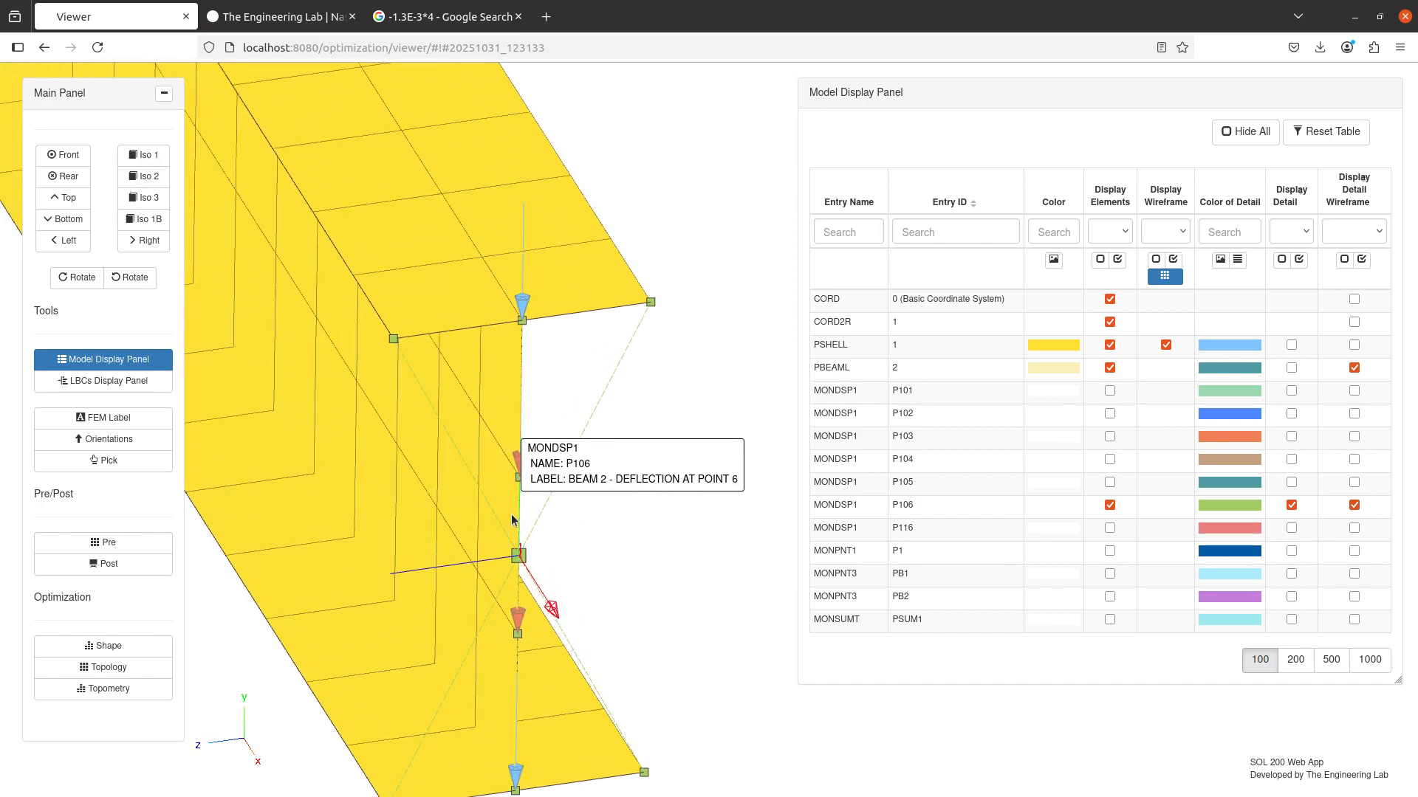
# Return to the Notepad++ notes and highlight the CY value of the first PSUM101 result block
pyautogui.hotkey('alt', 'Tab')
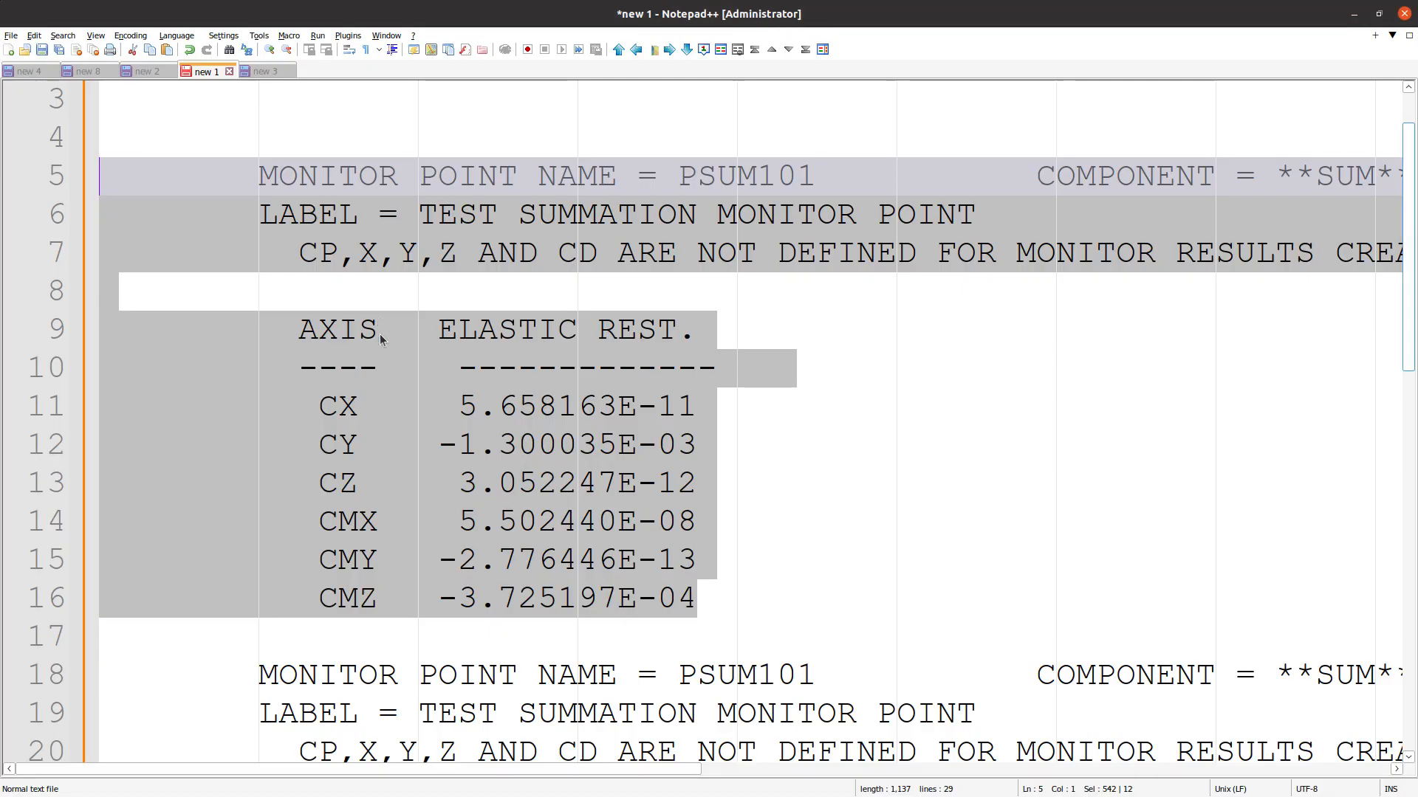
pyautogui.click(498, 448)
pyautogui.moveTo(443, 446); pyautogui.dragTo(692, 438)
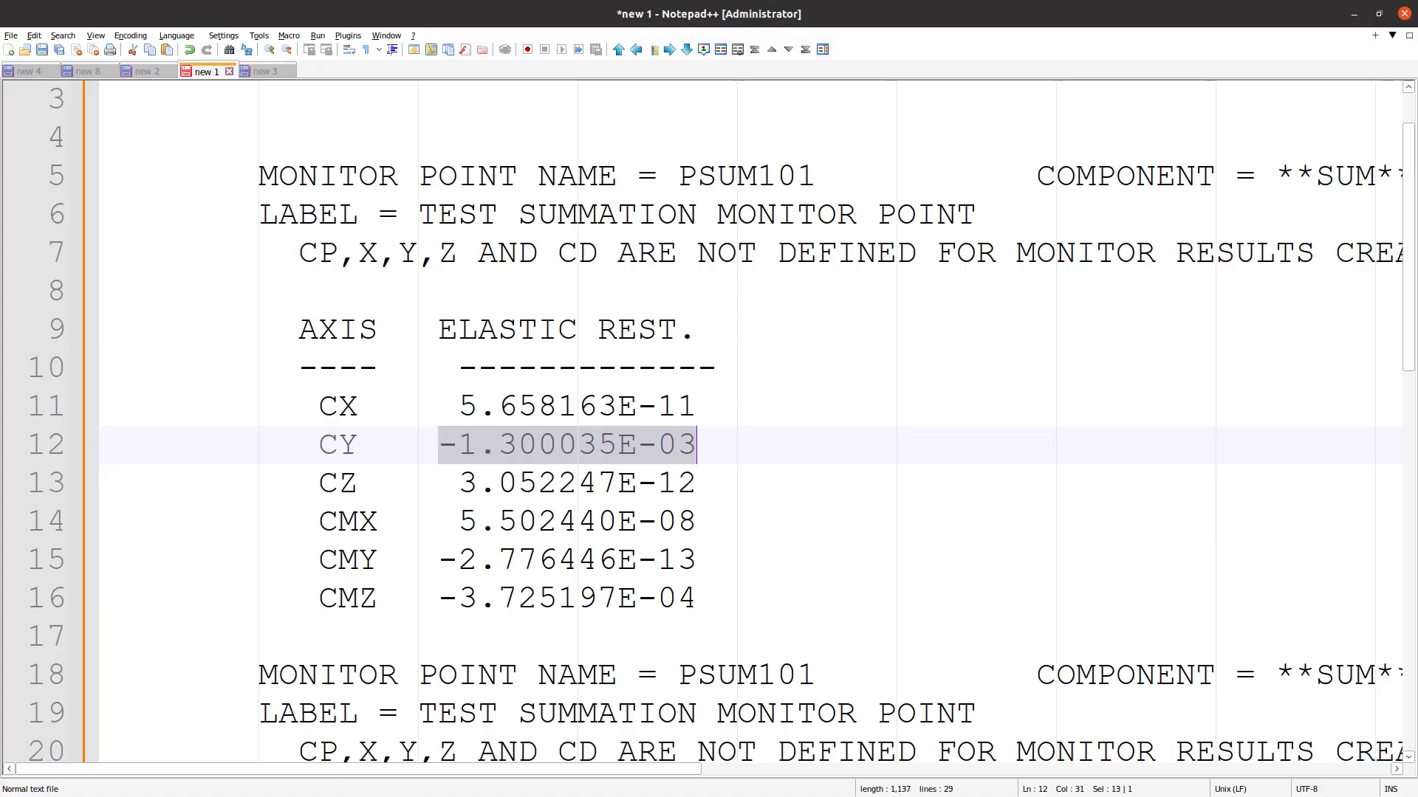
# Review the P106 terms of PSUM101 in the Viewer's bulk data, and check the -1.3E-3*4 calculation in Google
pyautogui.hotkey('alt', 'Tab')
pyautogui.click(83, 546)
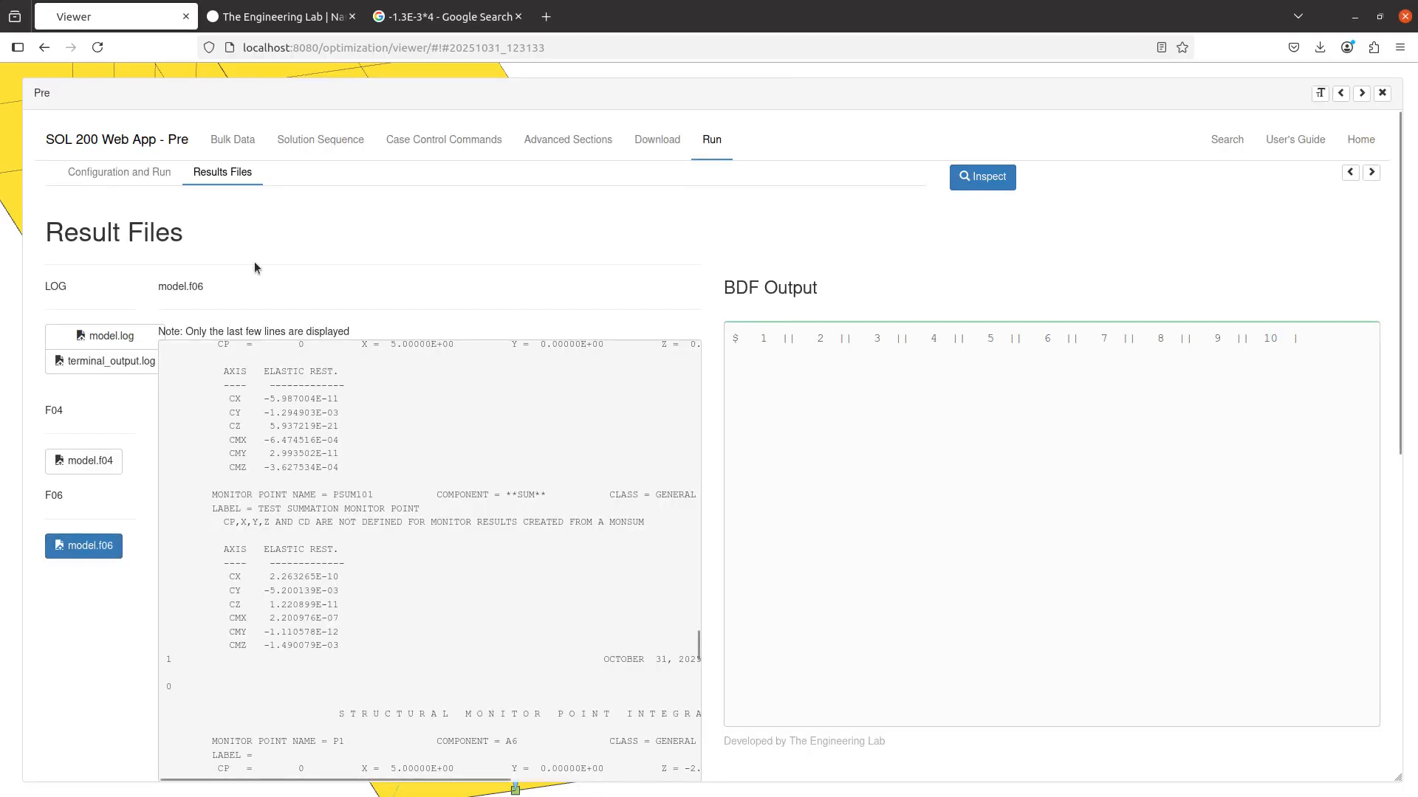
pyautogui.click(236, 142)
pyautogui.scroll(-5, 314, 533)
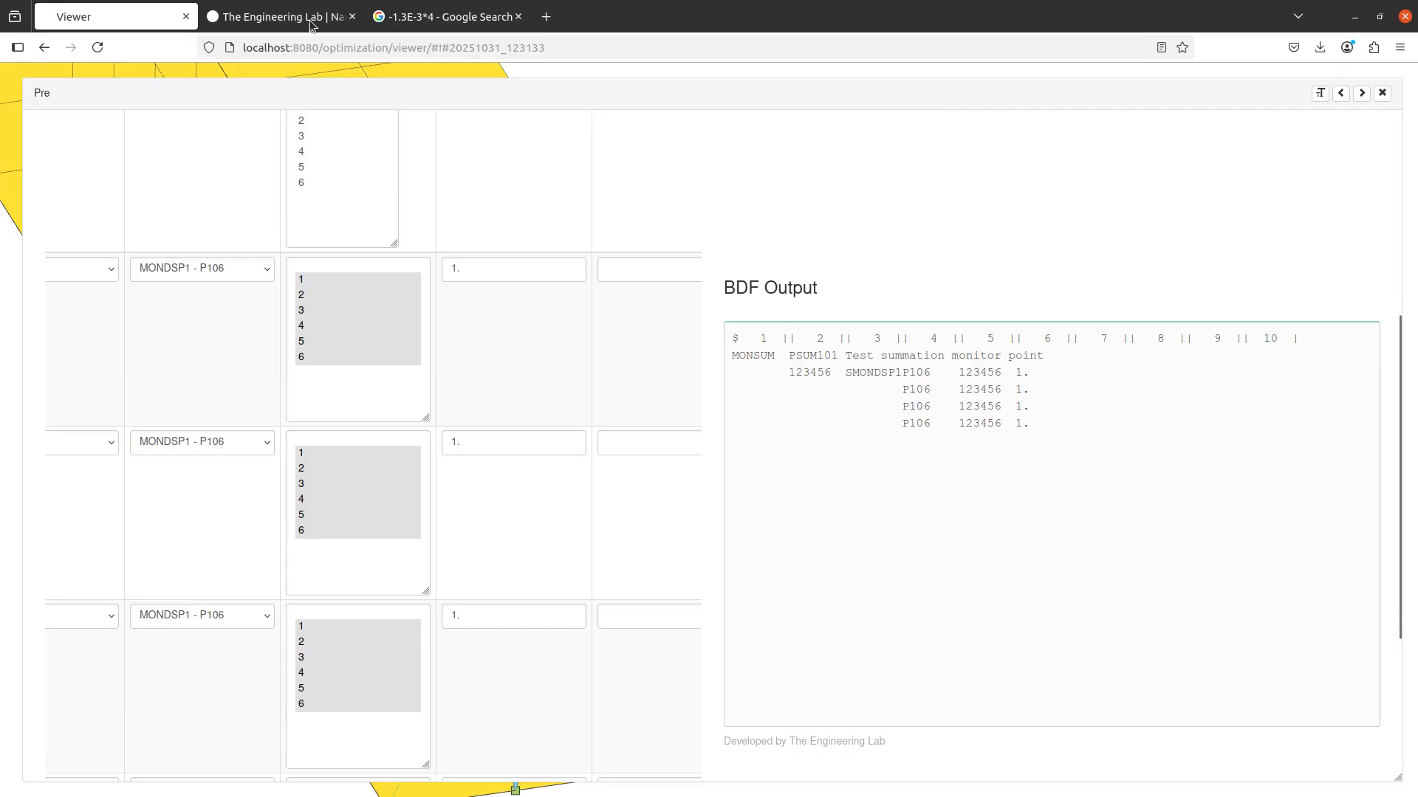
pyautogui.click(421, 16)
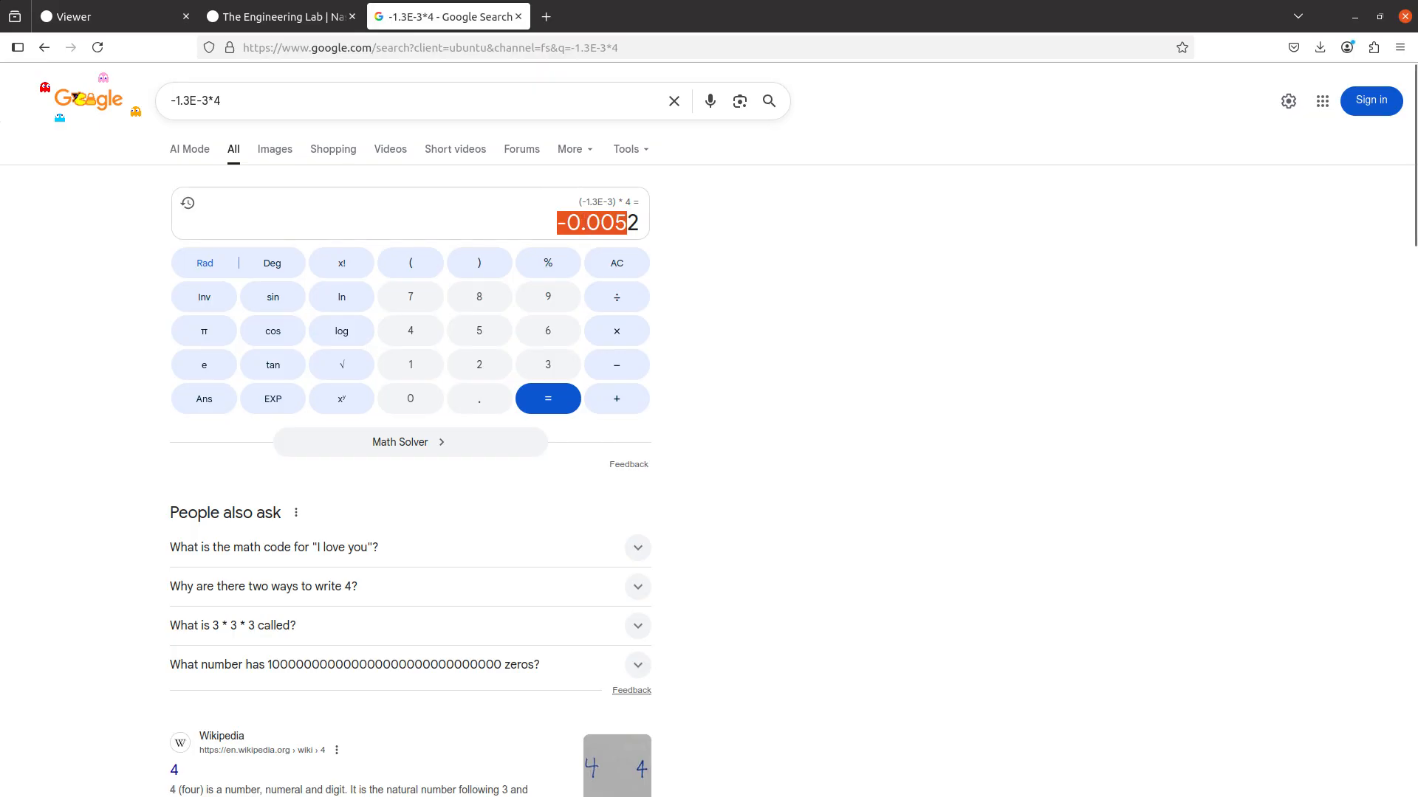
# In the Notepad++ notes, highlight the second PSUM101 result block and its CY value to compare with the calculation
pyautogui.hotkey('alt', 'Tab')
pyautogui.scroll(-4, 421, 462)
pyautogui.click(782, 539)
pyautogui.moveTo(759, 715); pyautogui.dragTo(86, 214)
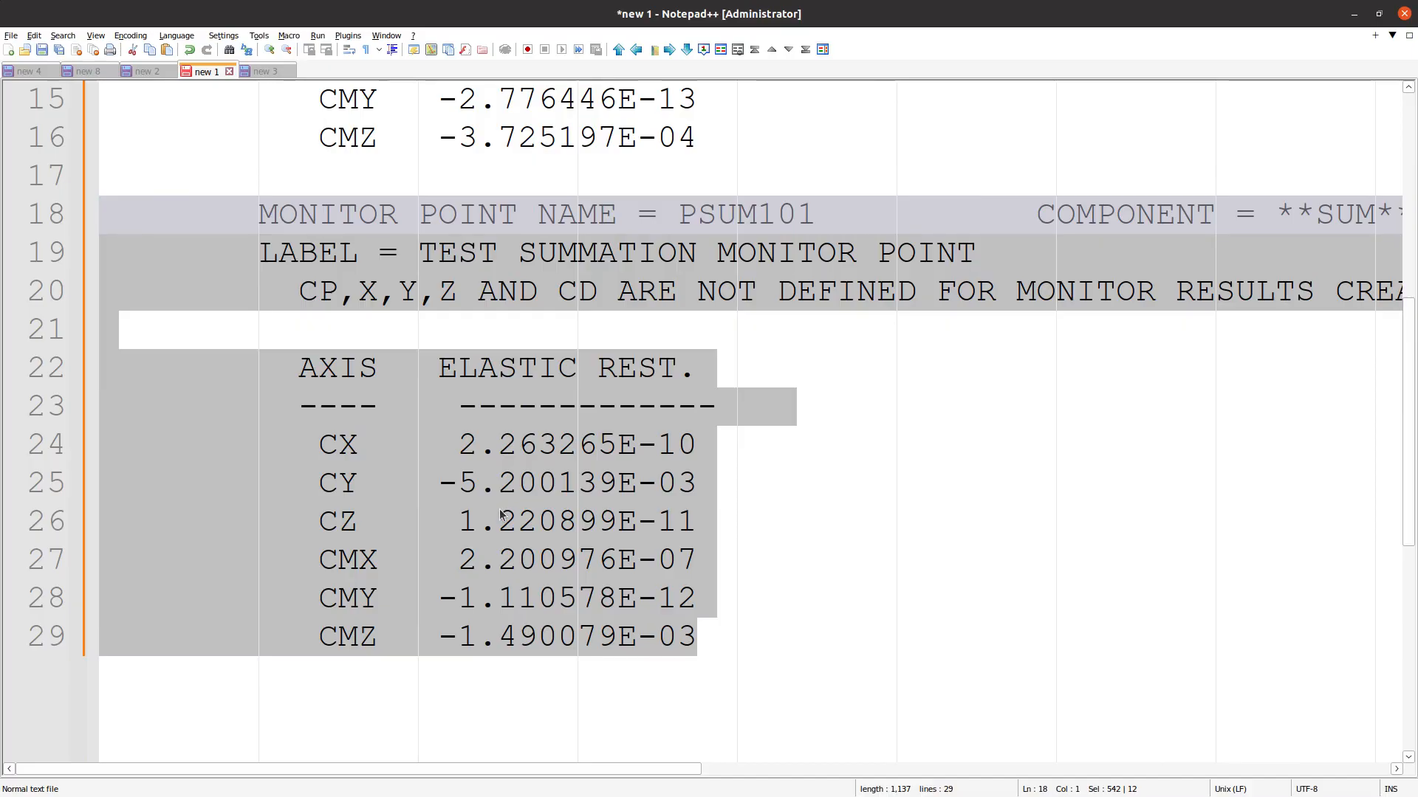
pyautogui.click(396, 483)
pyautogui.tripleClick(396, 483)
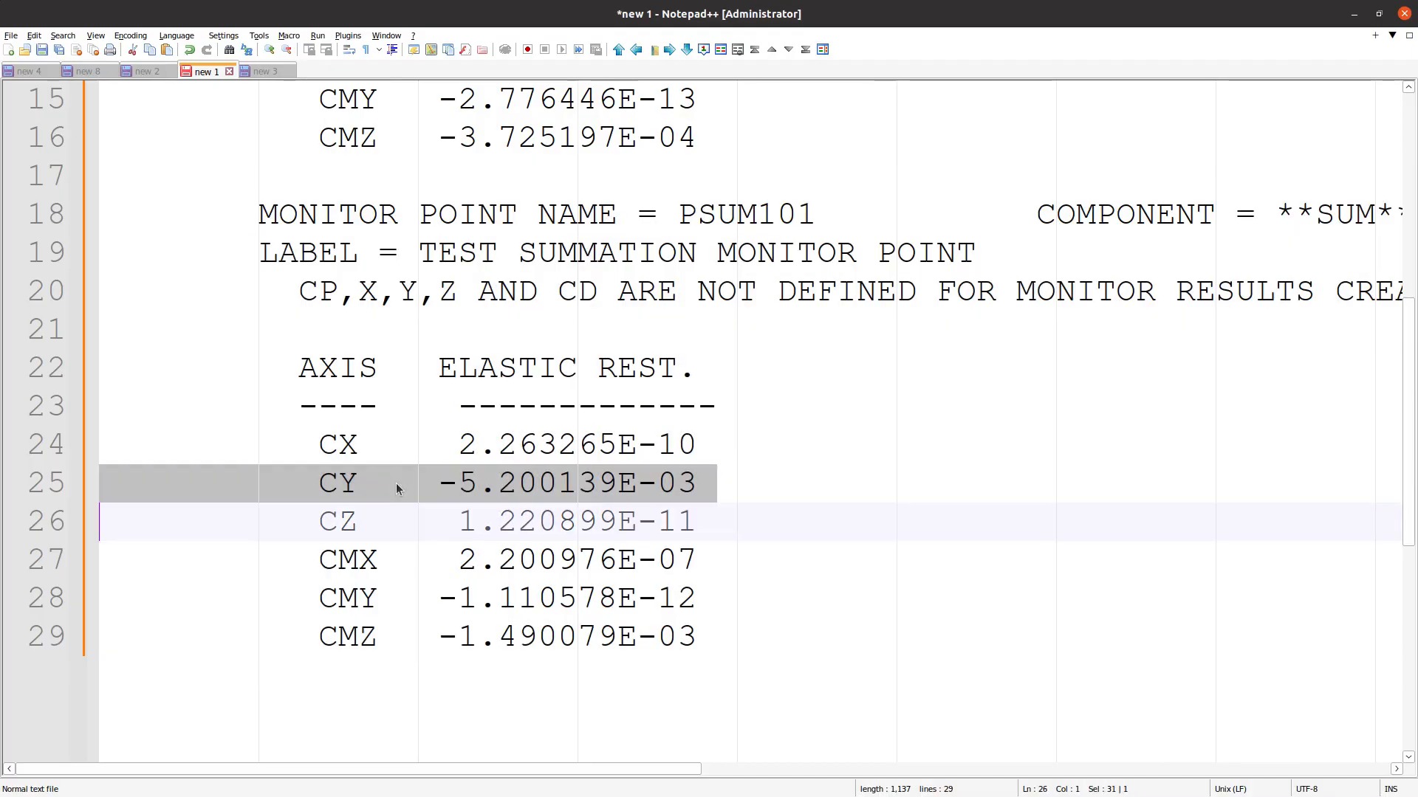
pyautogui.click(427, 481)
pyautogui.moveTo(434, 483); pyautogui.dragTo(701, 490)
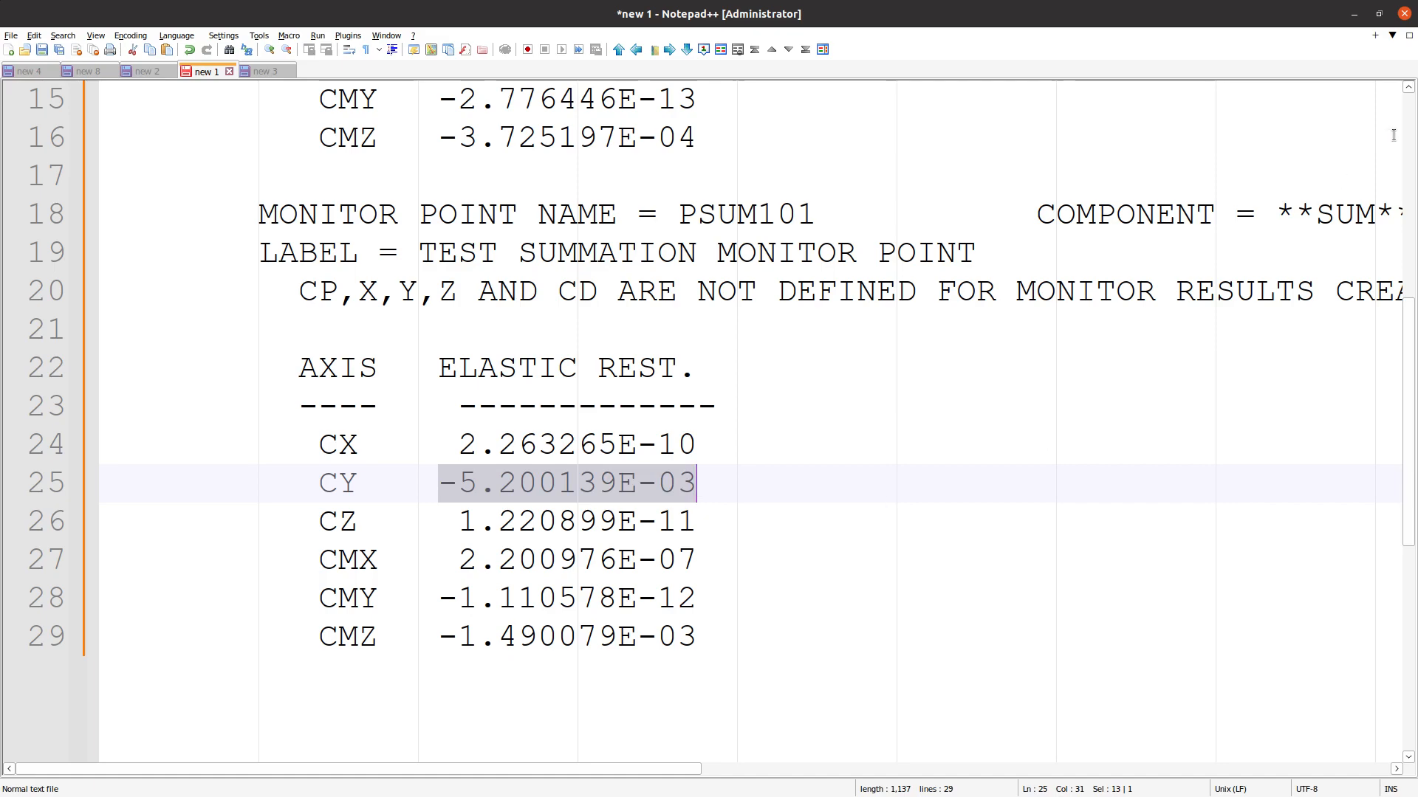
# Consult the MONSUM format table in the MSC Nastran Quick Reference Guide
pyautogui.hotkey('alt', 'Tab')
pyautogui.hotkey('alt', 'Tab')
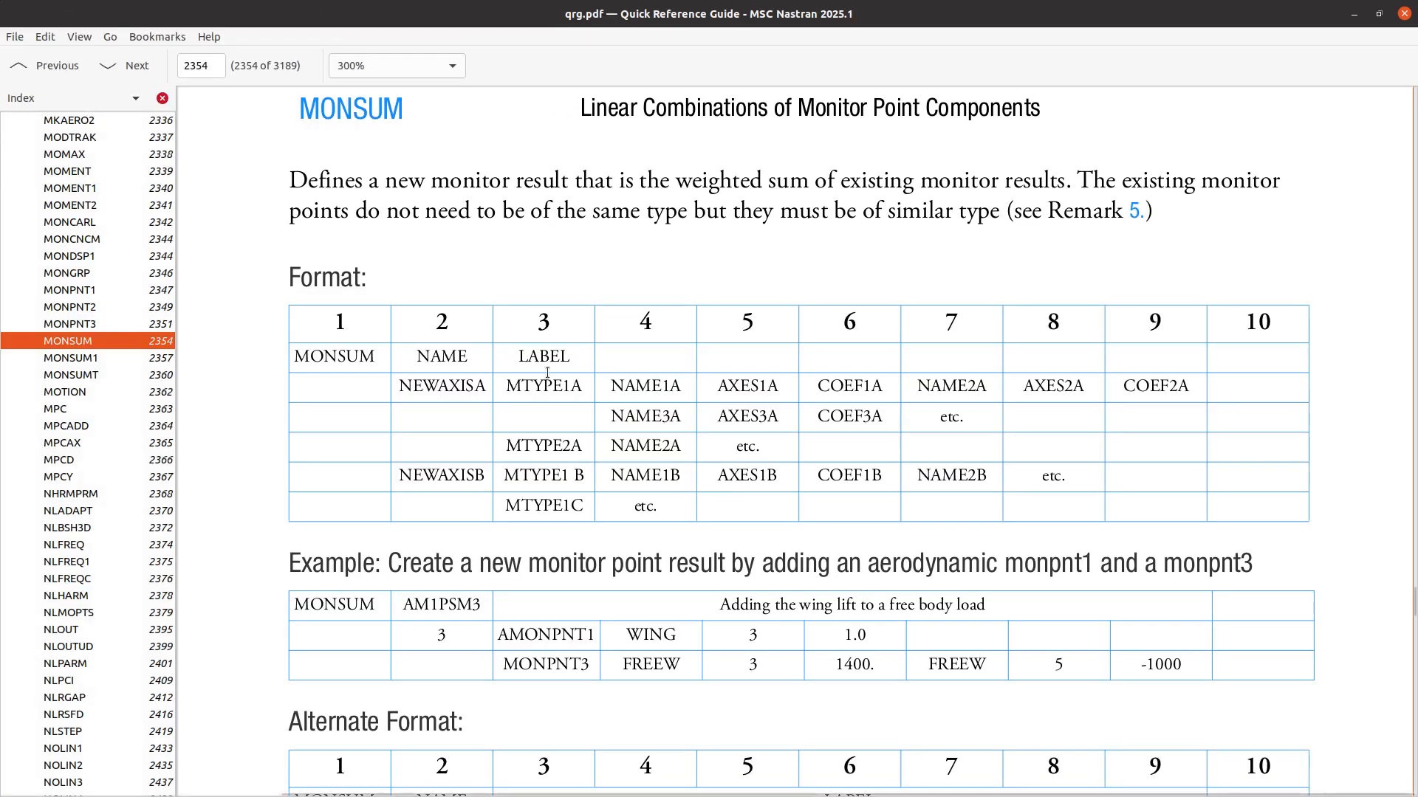
pyautogui.moveTo(344, 318); pyautogui.dragTo(938, 498)
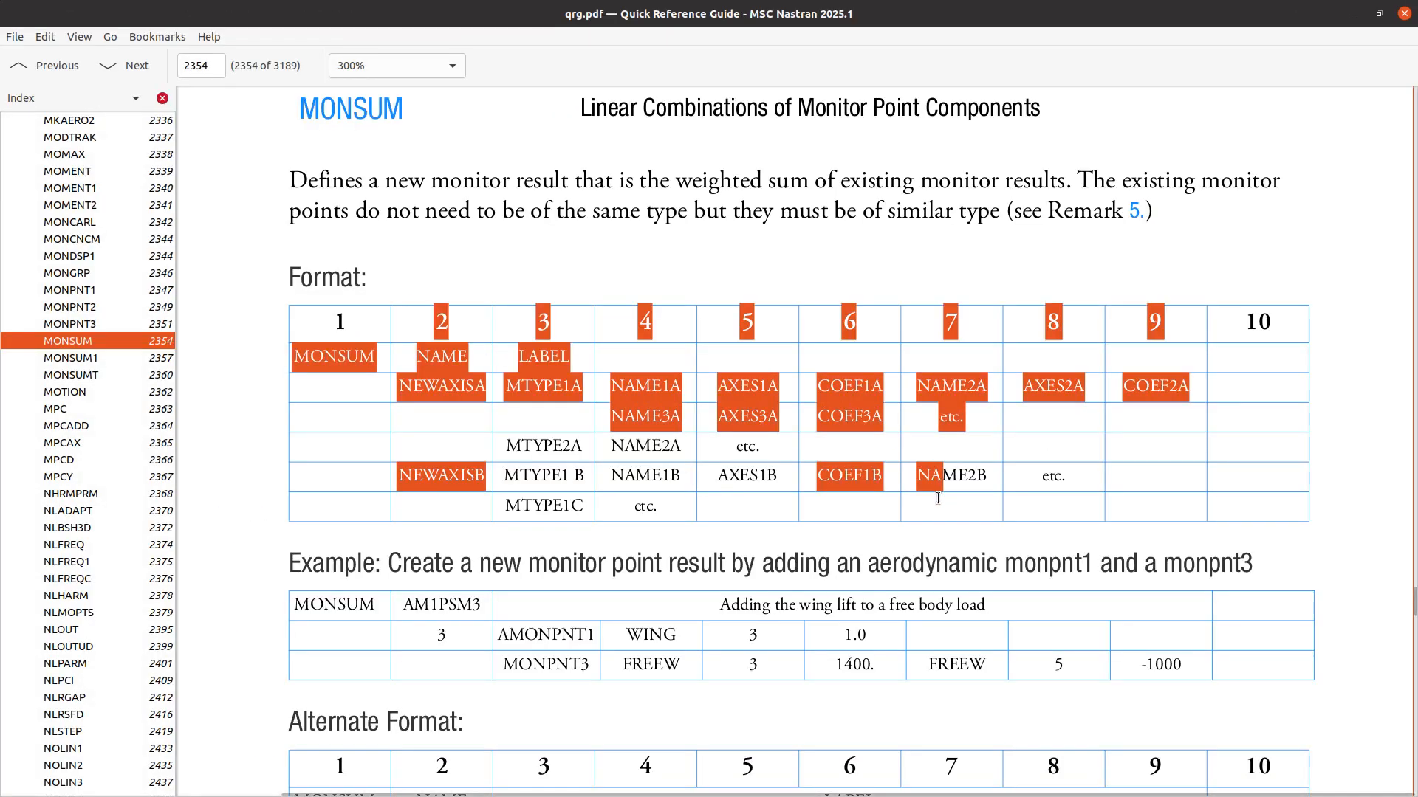
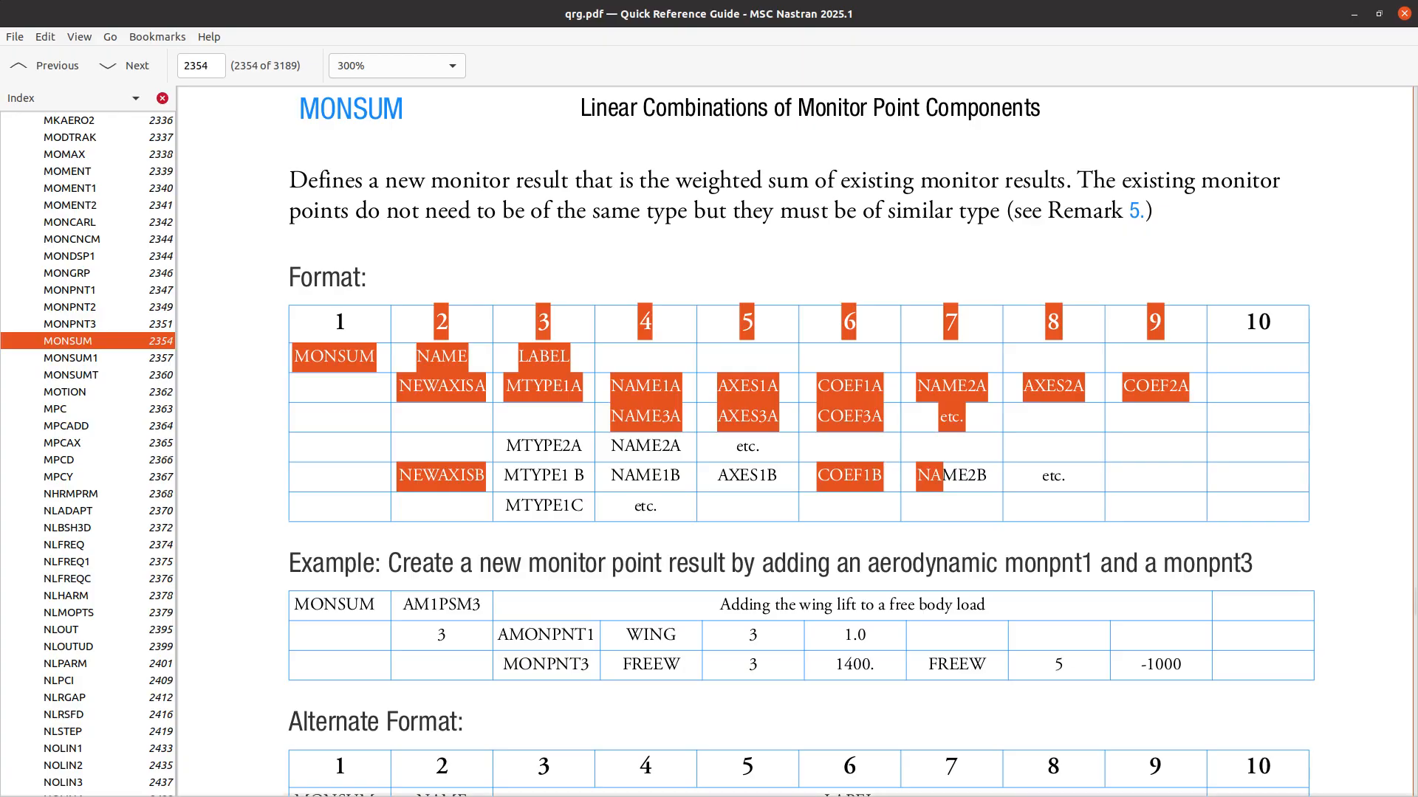
# Return to the PSUM101 entry in the Viewer and add a fifth row to its table of summed terms
pyautogui.hotkey('alt', 'Tab')
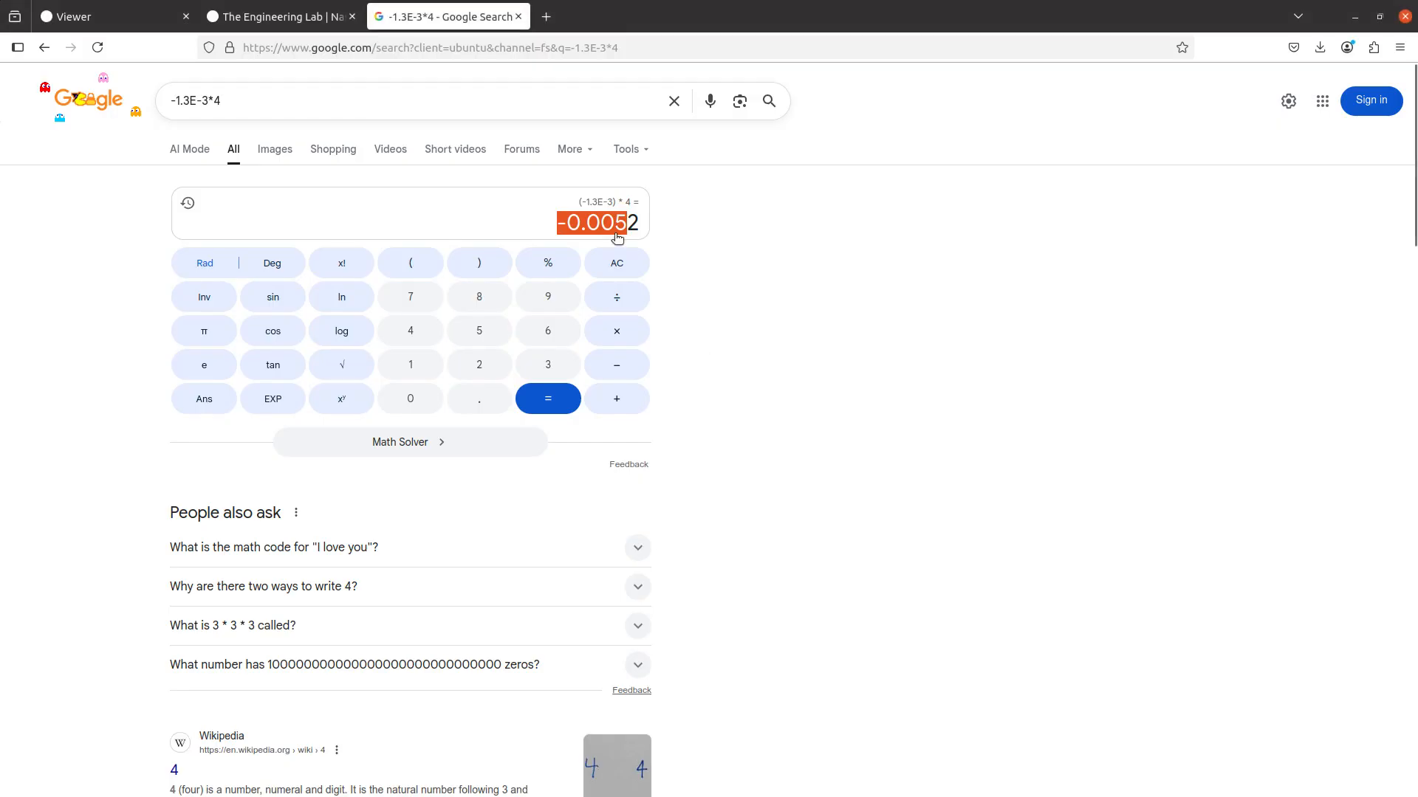
pyautogui.click(105, 11)
pyautogui.hscroll(-4, 397, 422)
pyautogui.hscroll(-4, 350, 418)
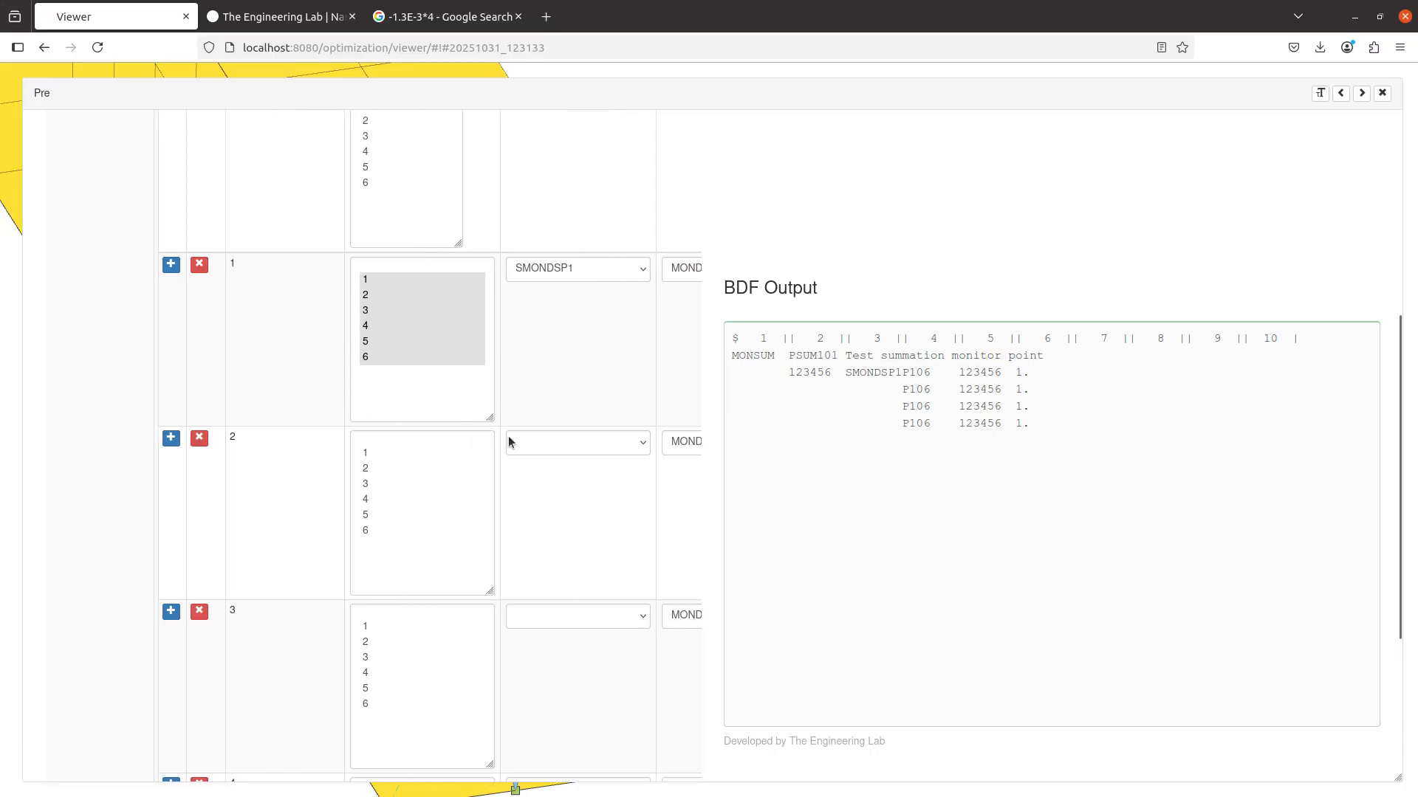
pyautogui.hscroll(3, 511, 423)
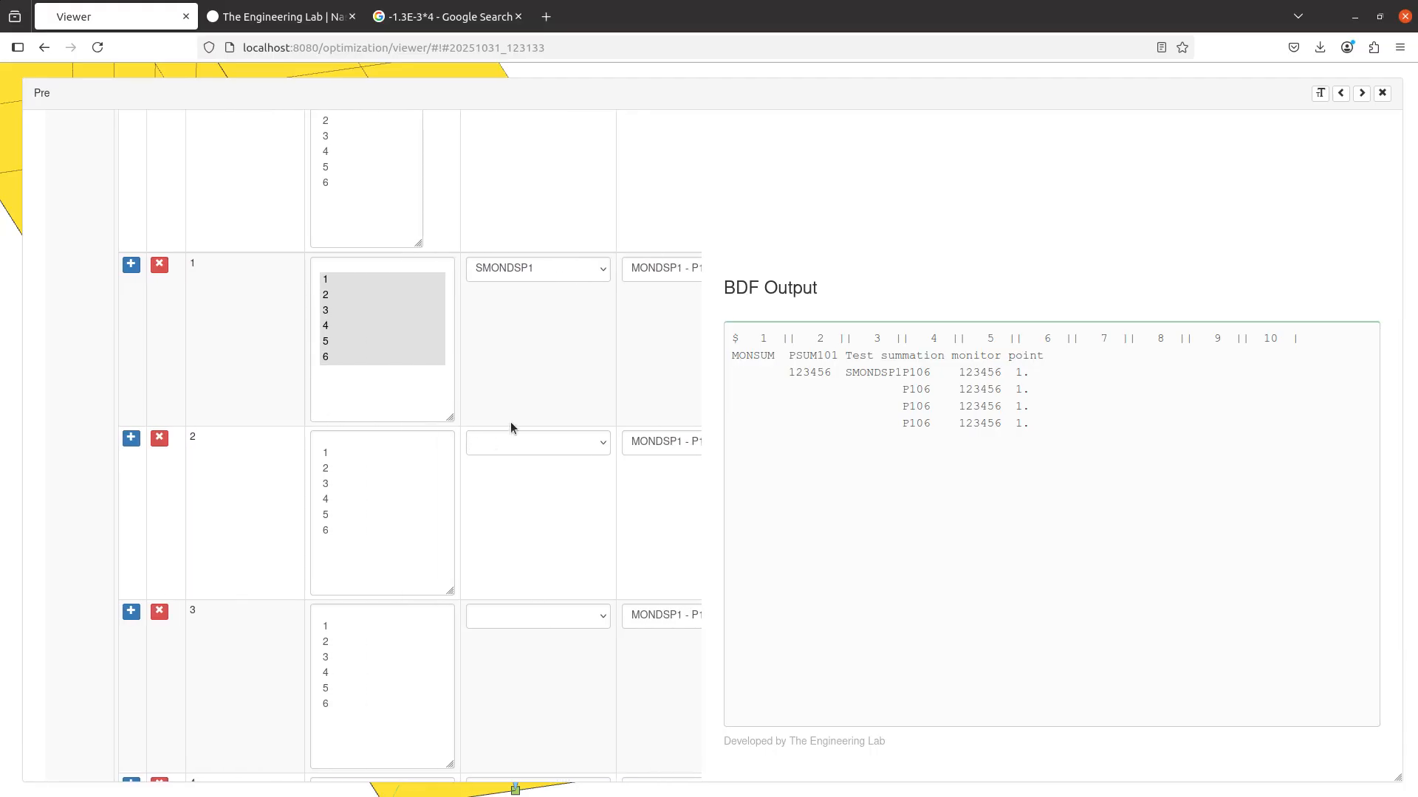
pyautogui.hscroll(-2, 419, 412)
pyautogui.scroll(4, 291, 370)
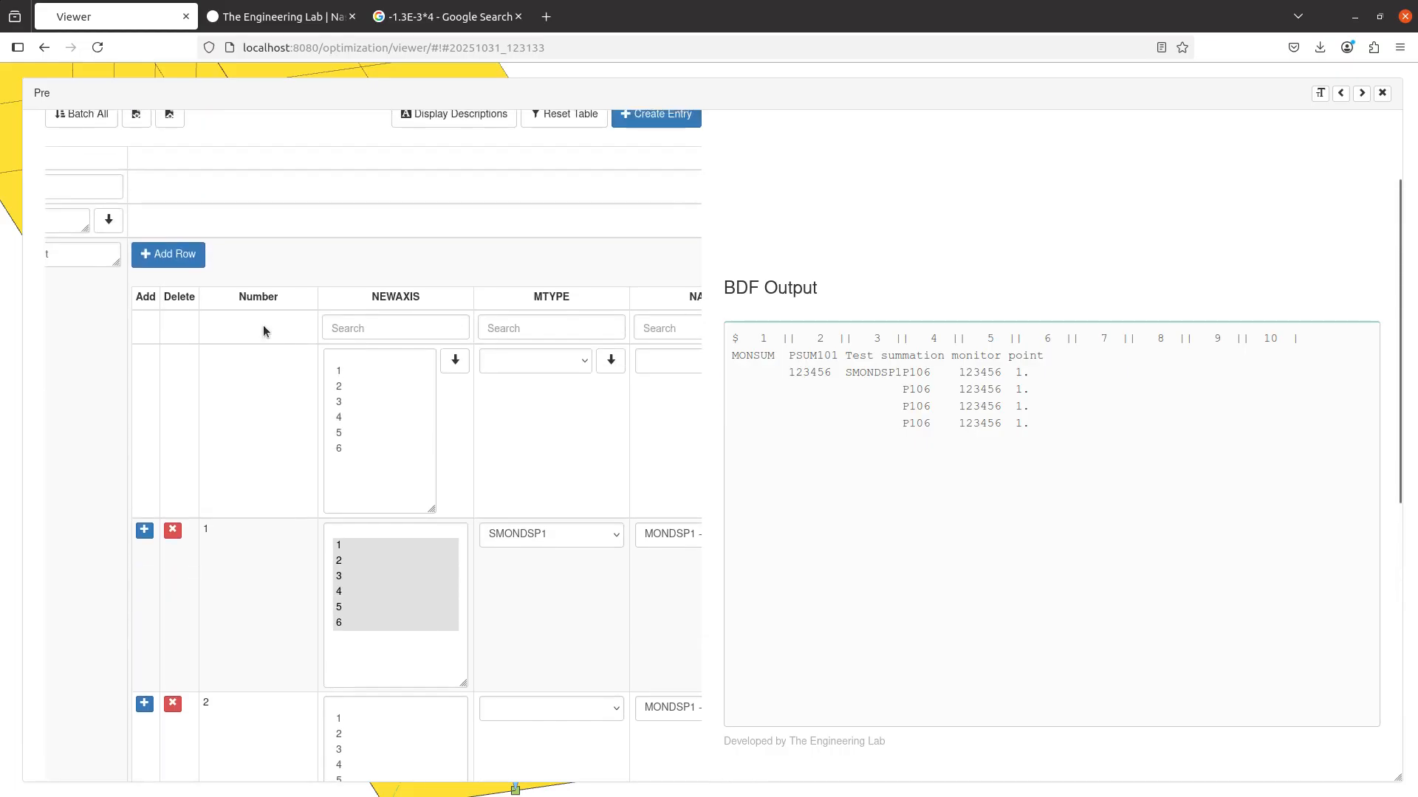
pyautogui.scroll(-2, 437, 421)
pyautogui.scroll(-8, 506, 493)
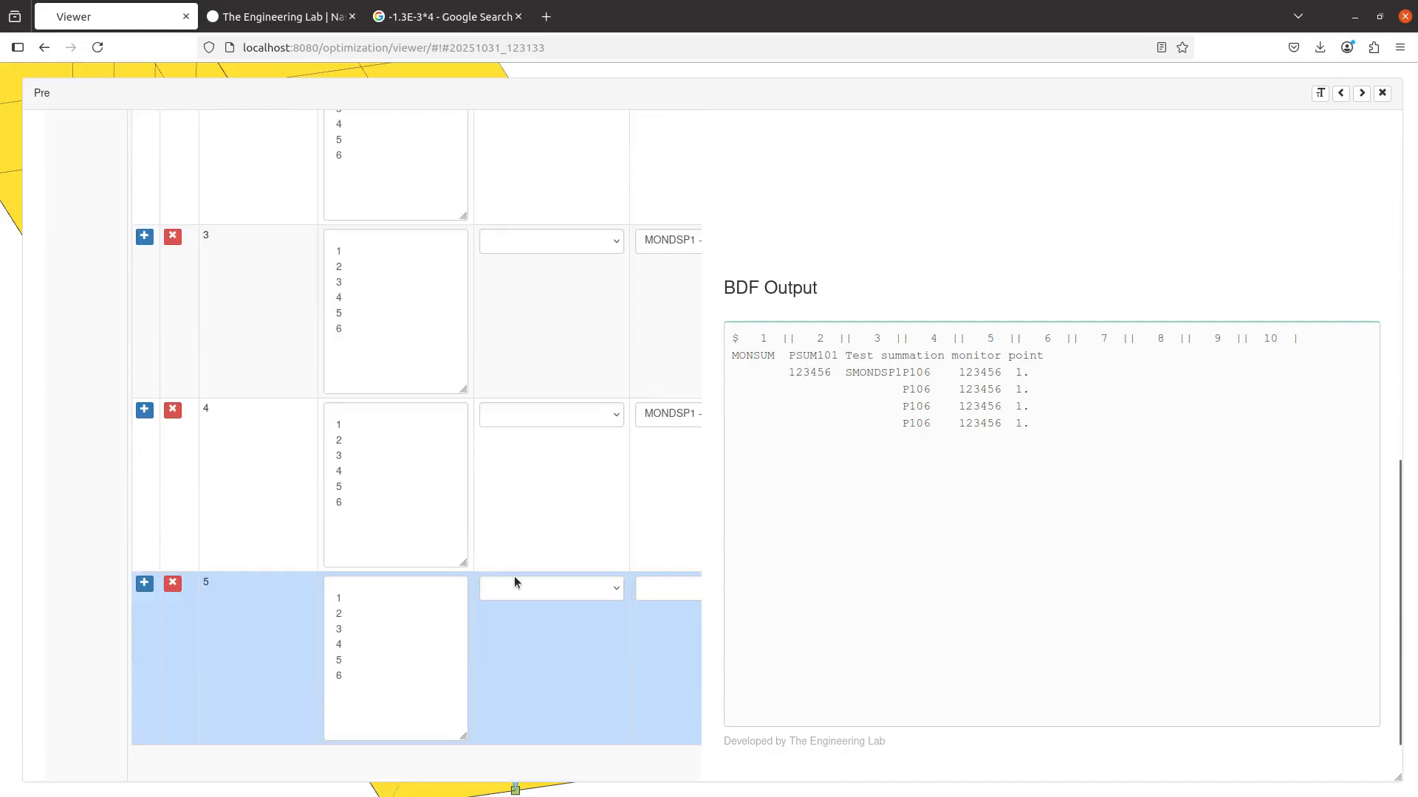
# Set the fifth row's MTYPE to AMONDSP1 and its monitor point name to MONPNT1 - P1
pyautogui.click(538, 528)
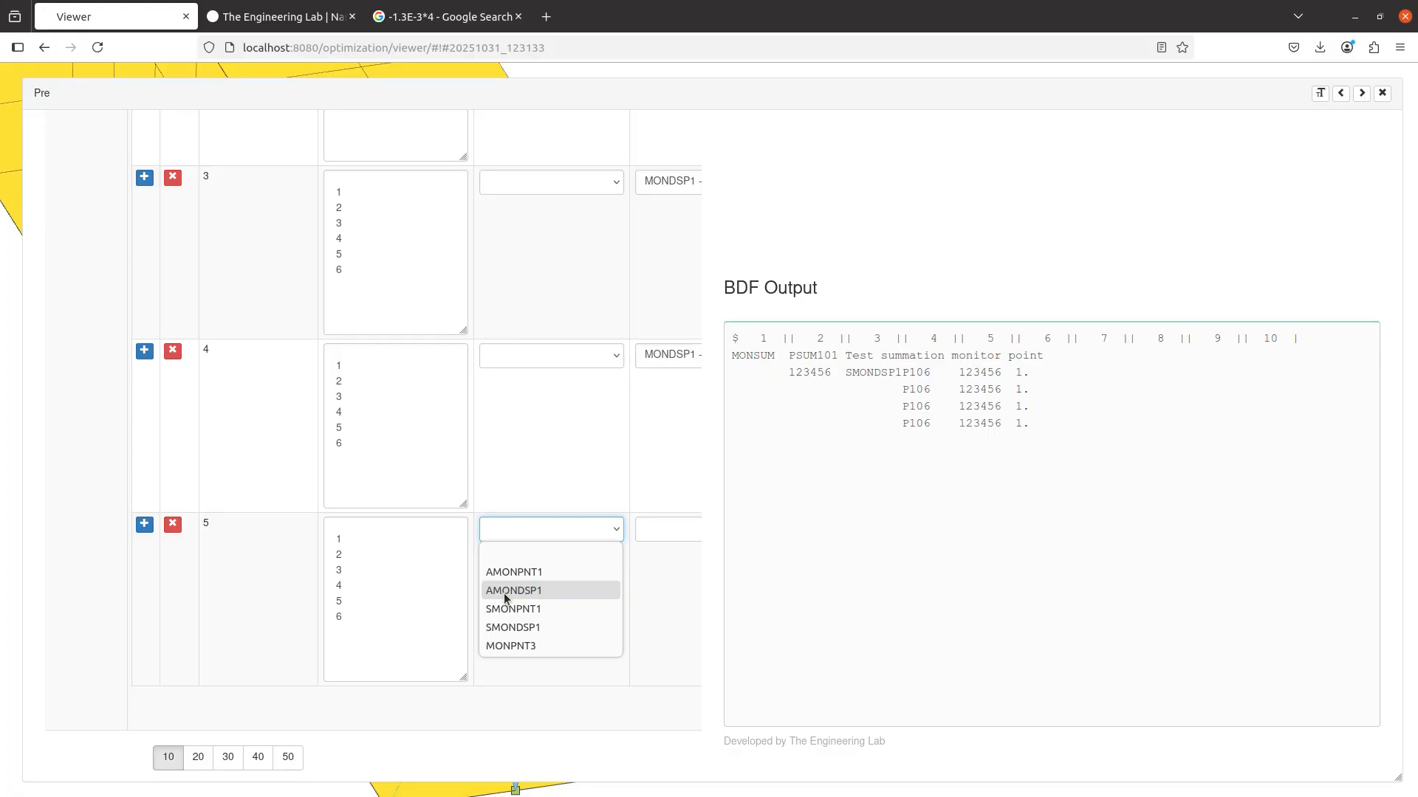
pyautogui.click(506, 591)
pyautogui.hscroll(3, 461, 566)
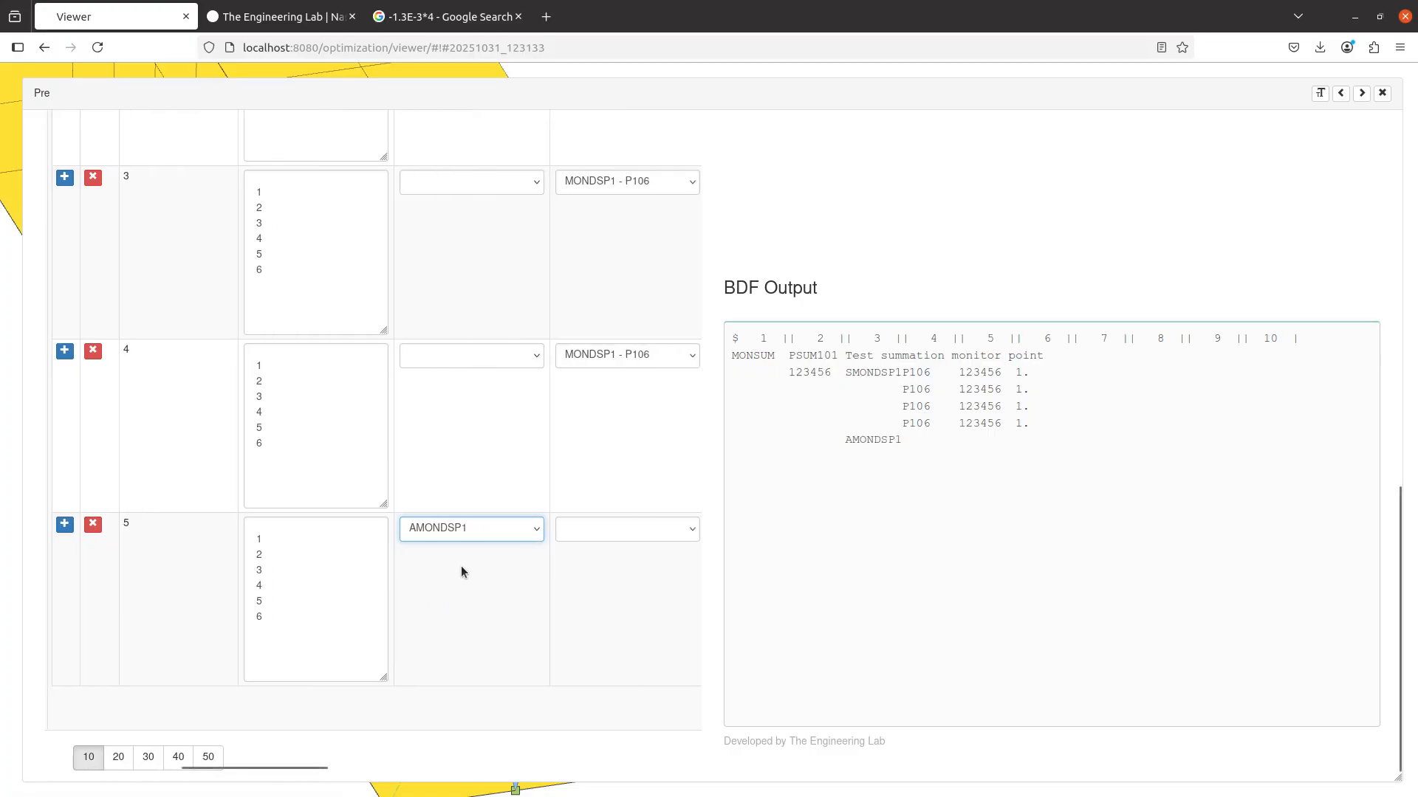
pyautogui.hscroll(2, 433, 533)
pyautogui.click(459, 529)
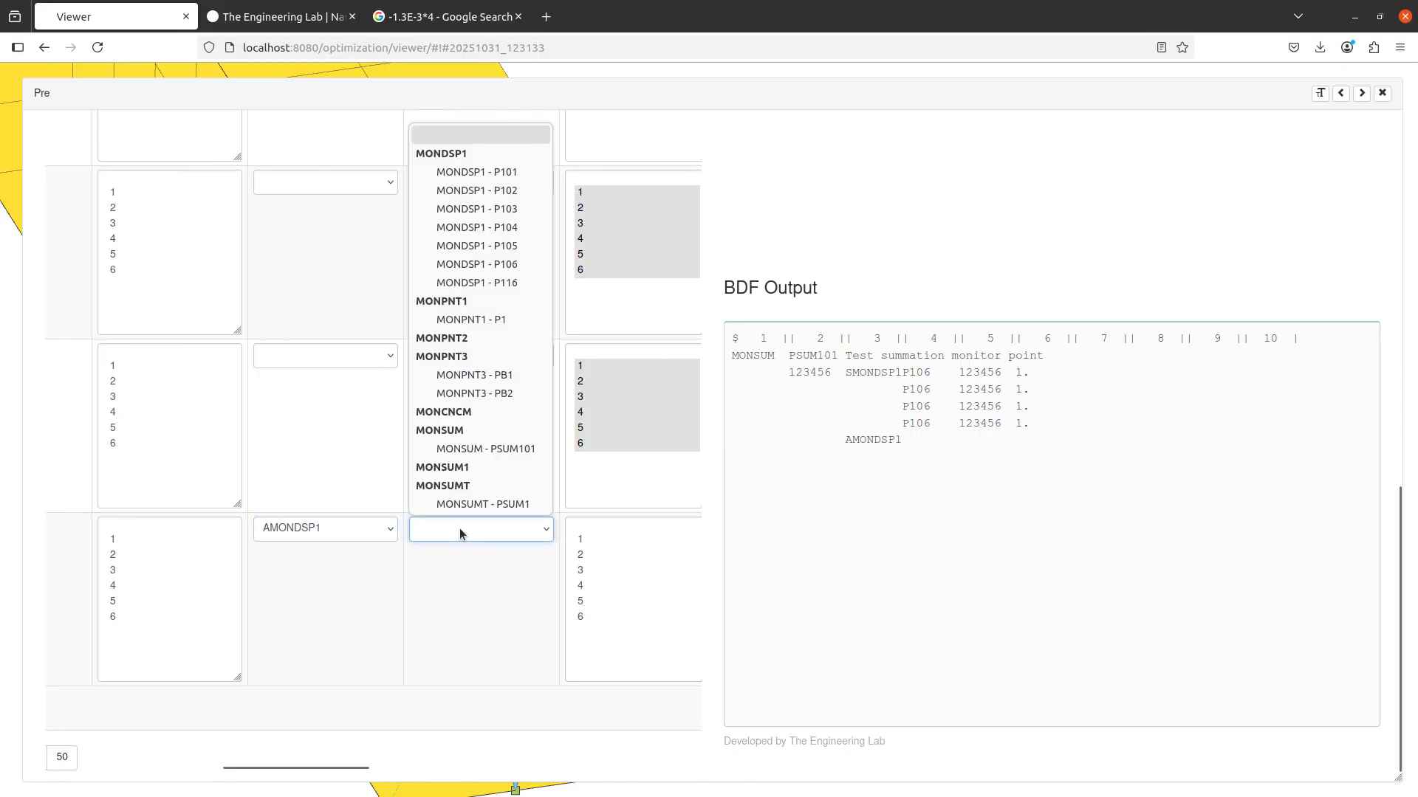
pyautogui.click(473, 319)
pyautogui.hscroll(2, 436, 584)
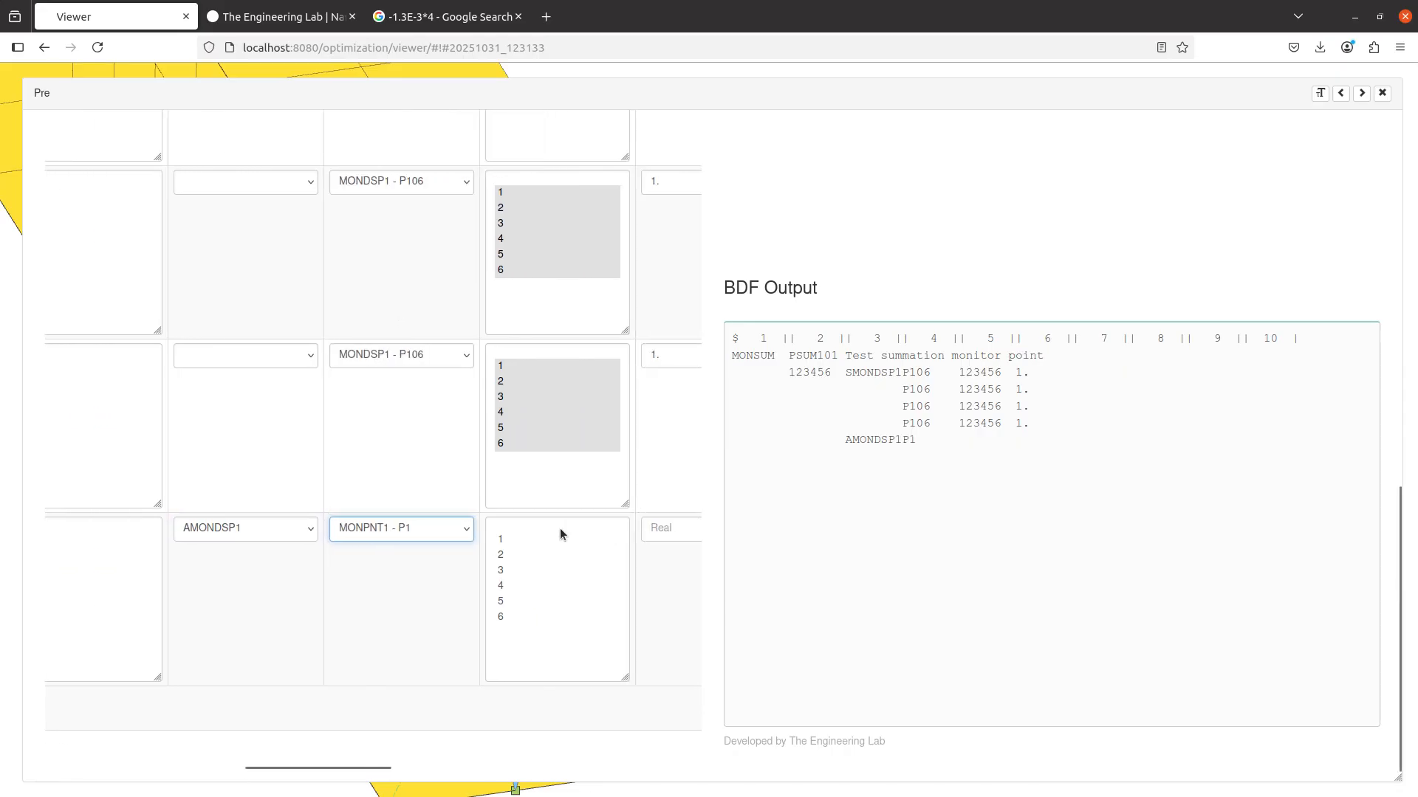
# Select axes 1 through 6 for the fifth row and set its coefficient to 2
pyautogui.moveTo(559, 528); pyautogui.dragTo(566, 629)
pyautogui.hscroll(2, 543, 589)
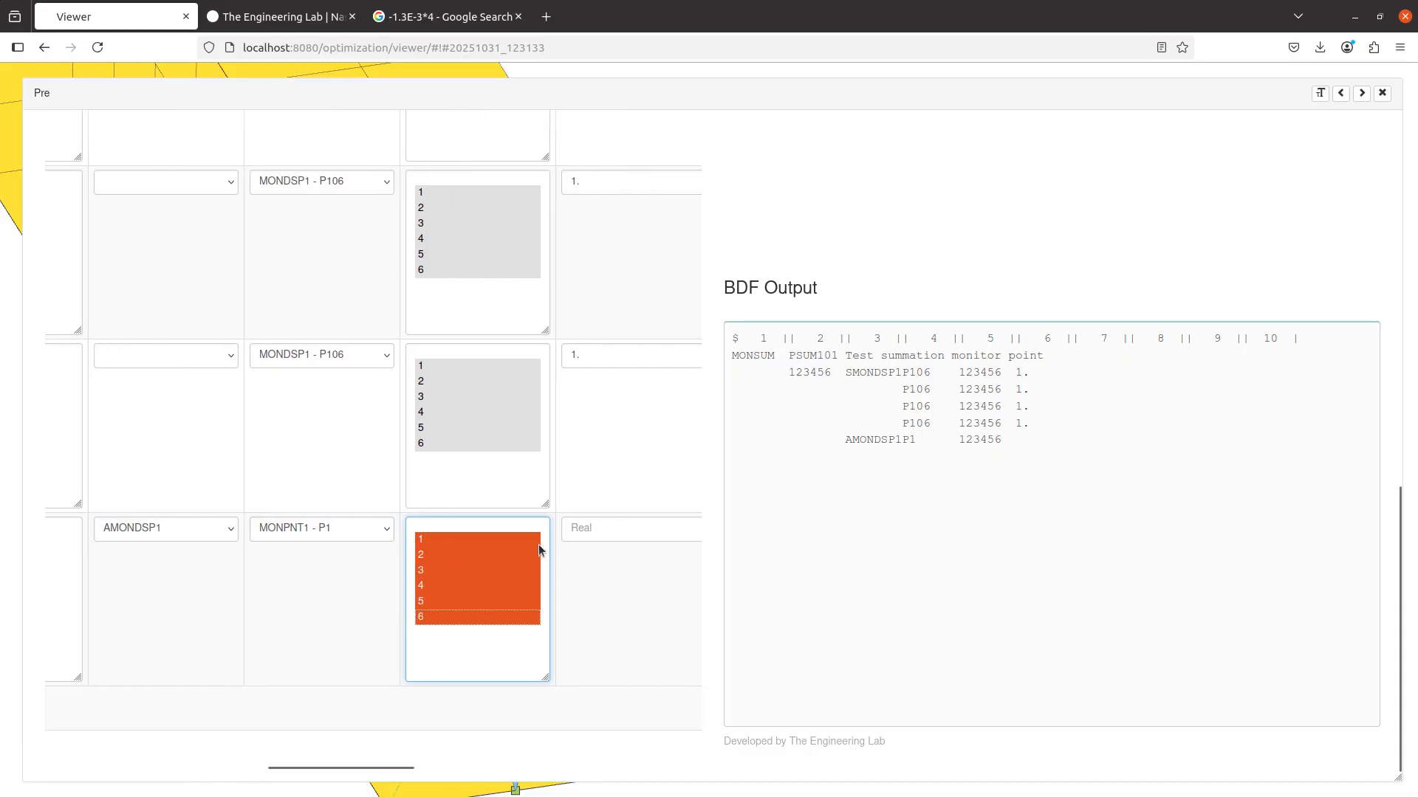
pyautogui.click(589, 528)
pyautogui.write('1')
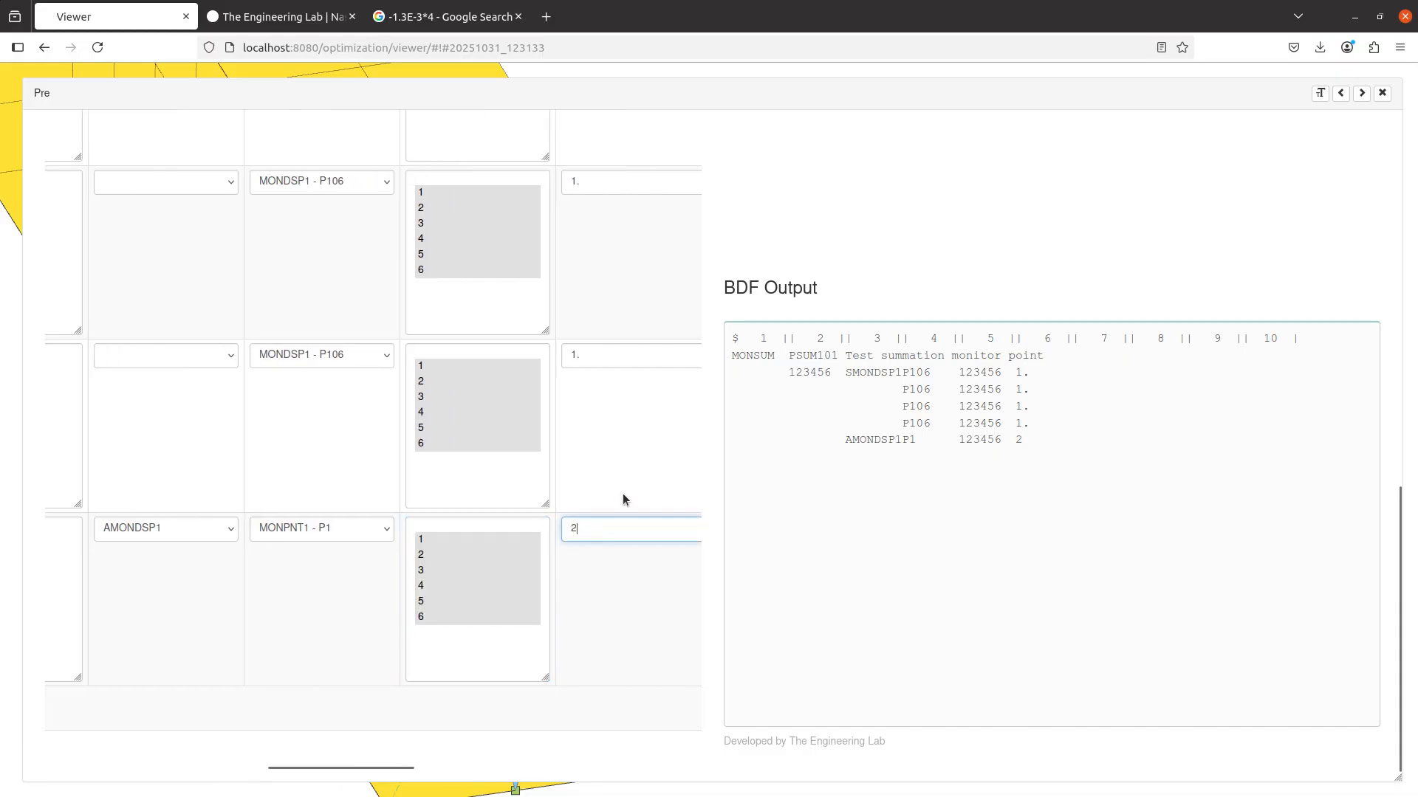
pyautogui.click(627, 476)
pyautogui.hscroll(2, 441, 558)
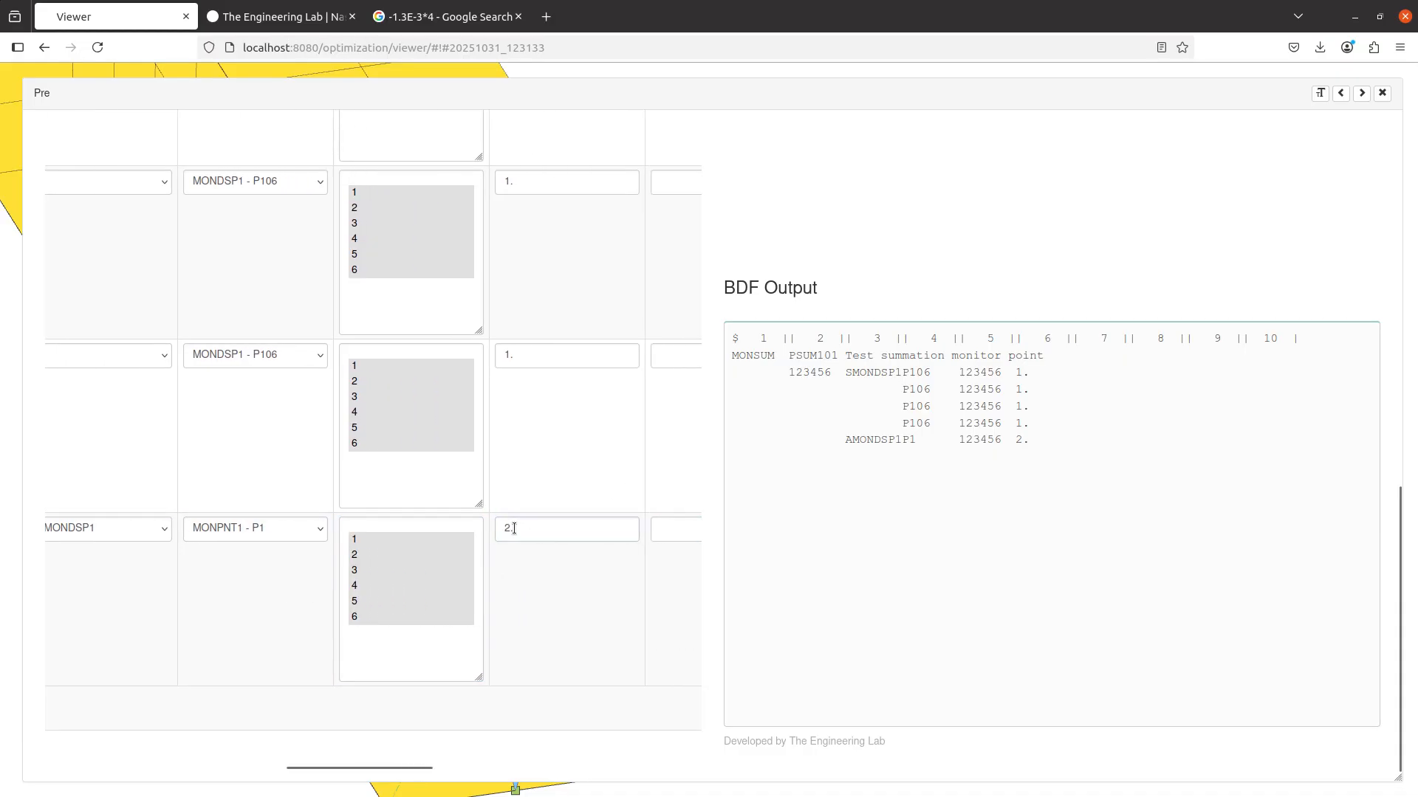
pyautogui.click(514, 529)
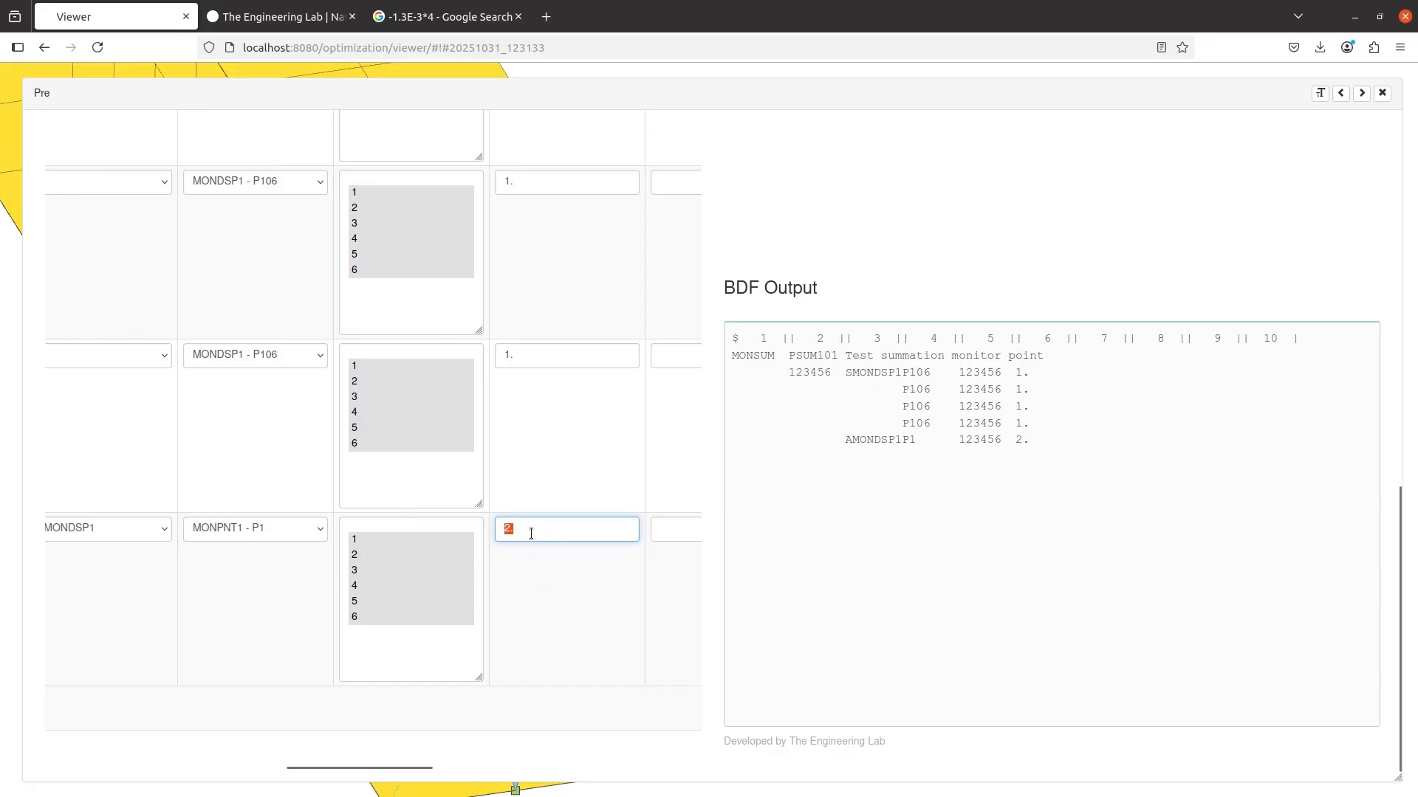
pyautogui.hscroll(-5, 210, 556)
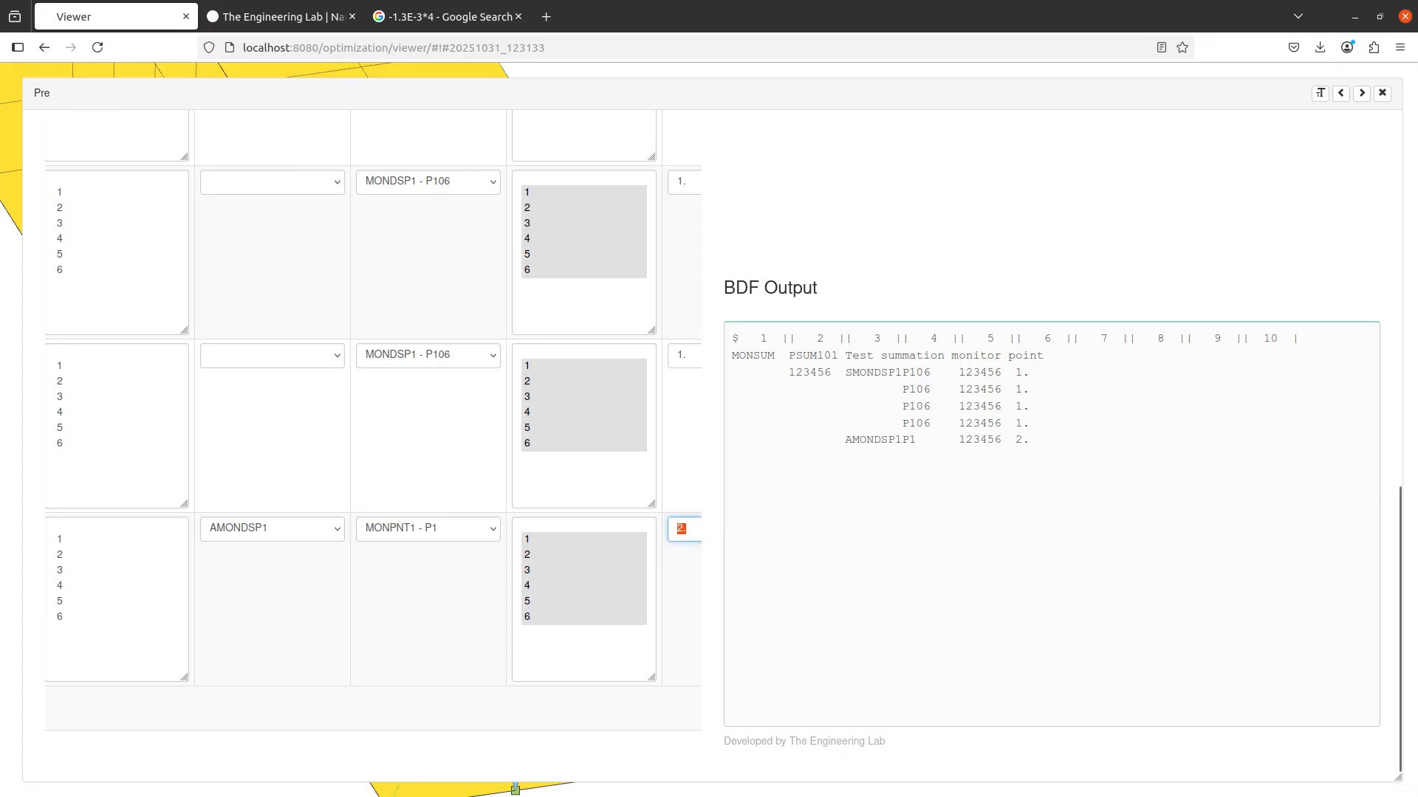
# Select new axes 1 through 6 for the fifth row's NEWAXIS, and clear that selection again
pyautogui.hotkey('alt', 'Tab')
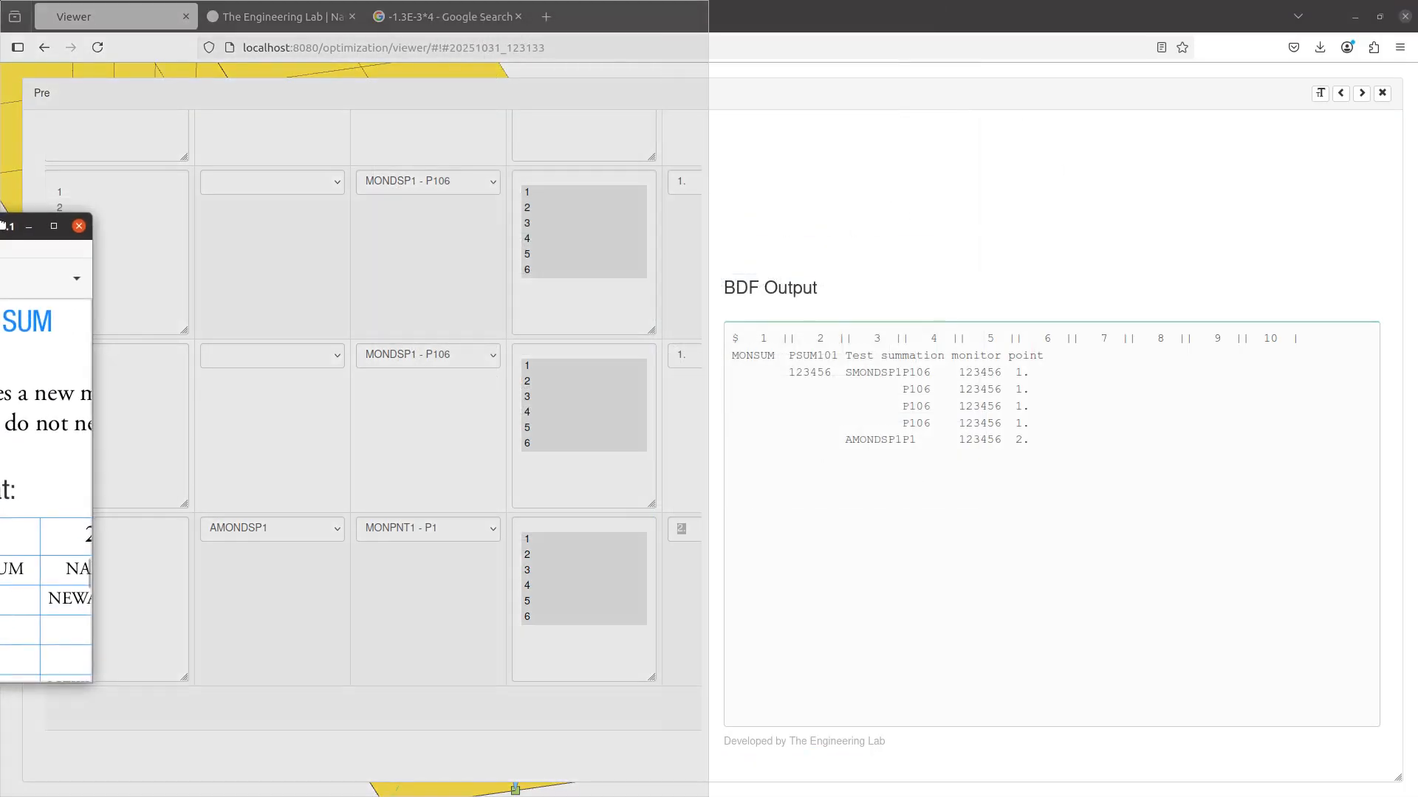
pyautogui.moveTo(0, 225); pyautogui.dragTo(1417, 343)
pyautogui.hscroll(-1, 452, 562)
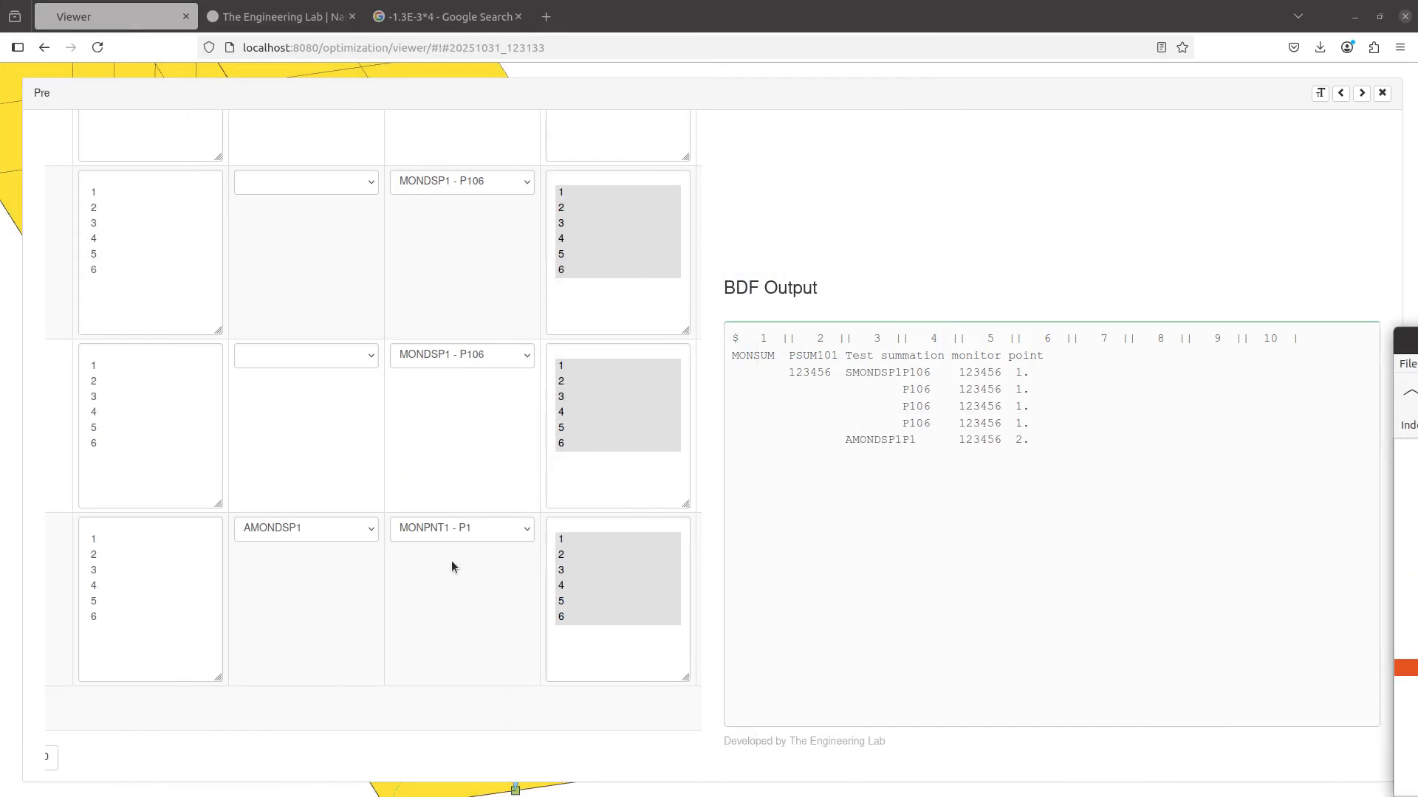
pyautogui.hscroll(-5, 294, 539)
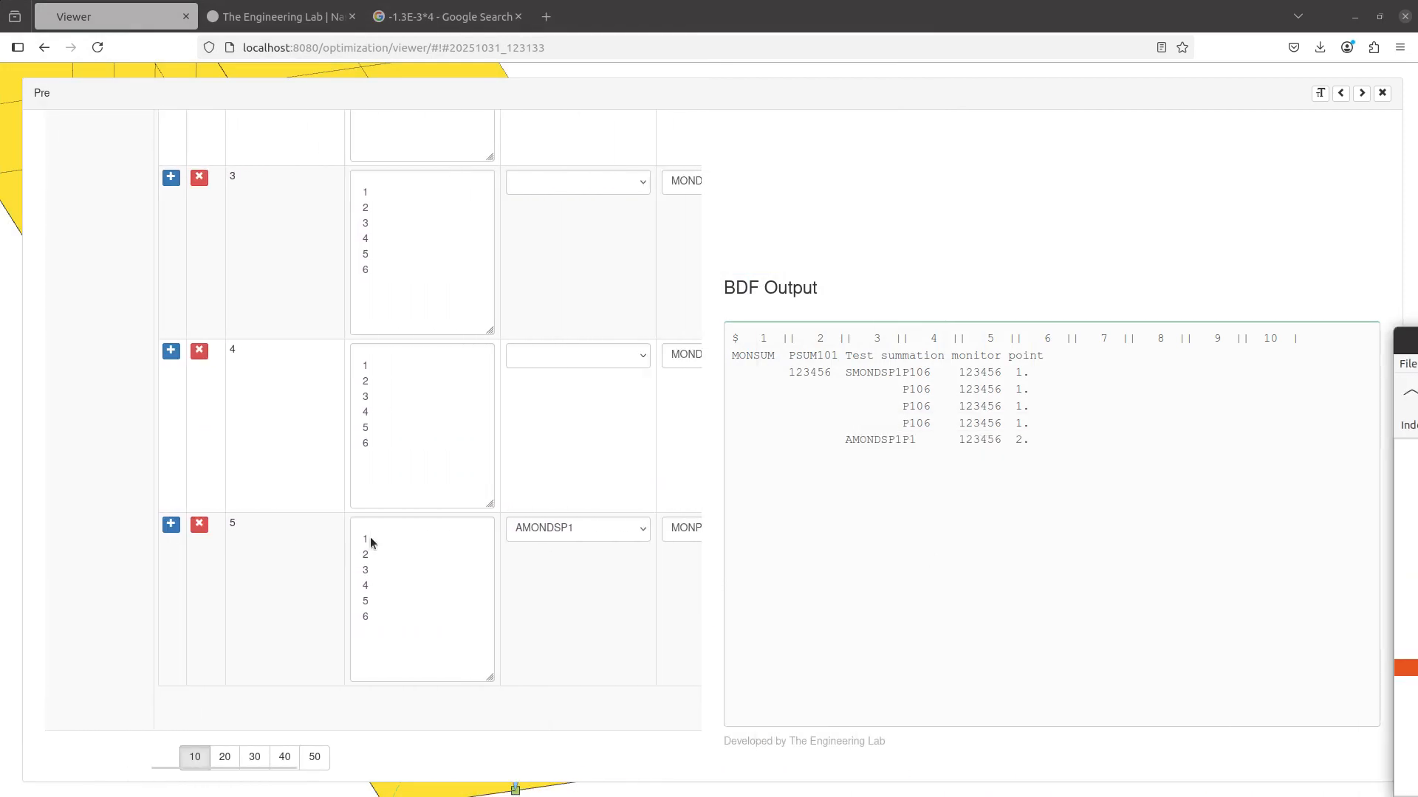
pyautogui.moveTo(371, 543); pyautogui.dragTo(386, 616)
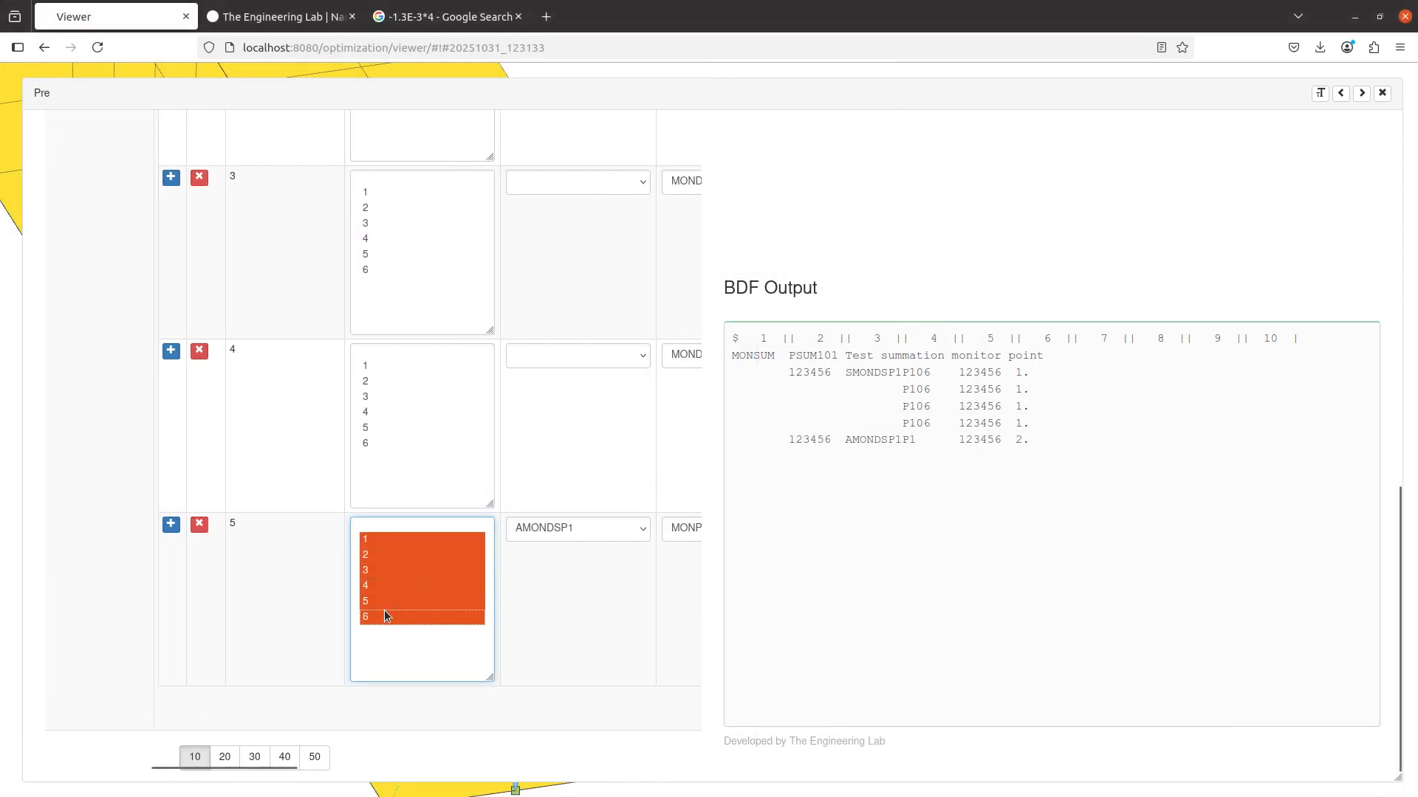
pyautogui.click(370, 529)
pyautogui.keyDown('ctrl'); pyautogui.click(370, 528); pyautogui.keyUp('ctrl')
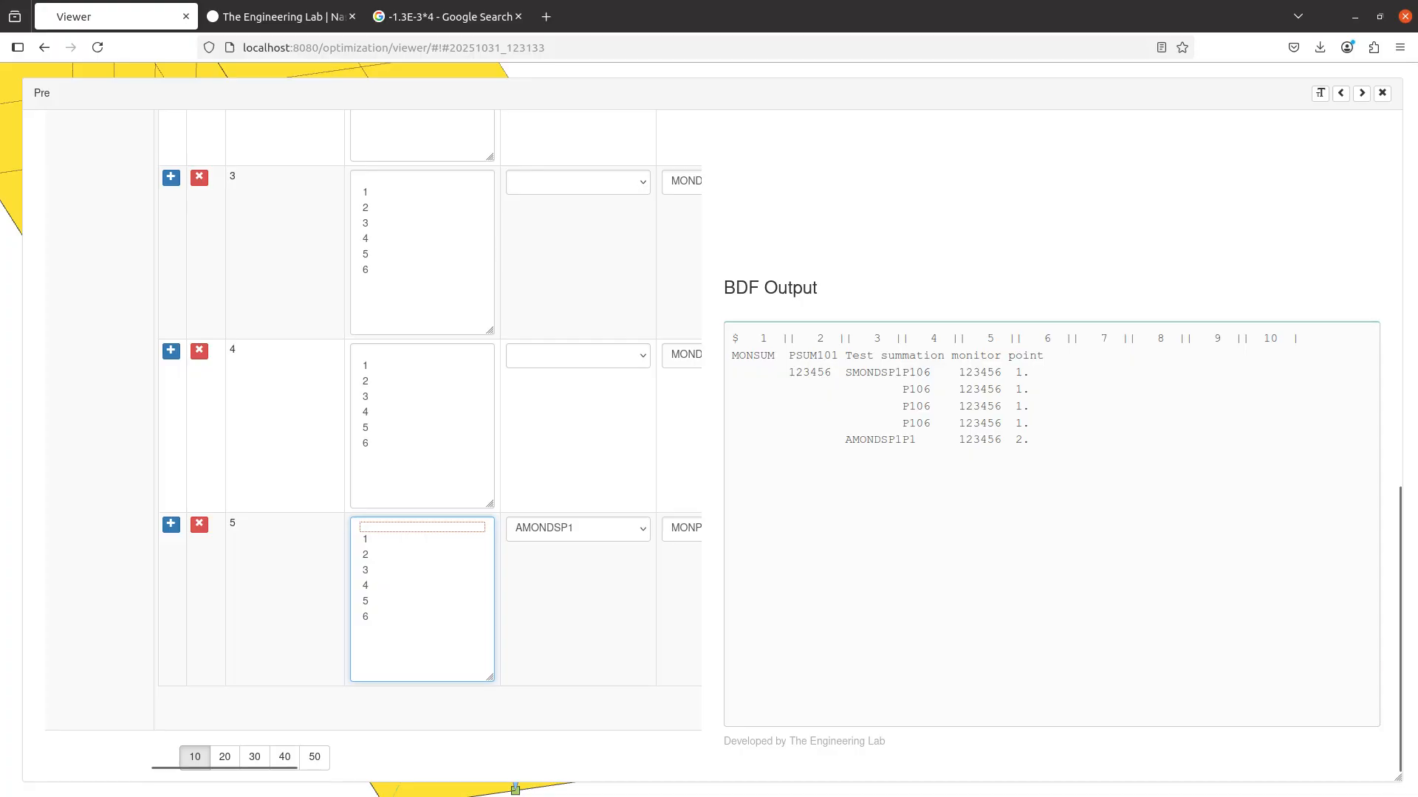
# Examine the alternate MONSUM format and its MTYPE field in the maximized MSC Nastran Quick Reference Guide
pyautogui.moveTo(1417, 391); pyautogui.dragTo(1, 310)
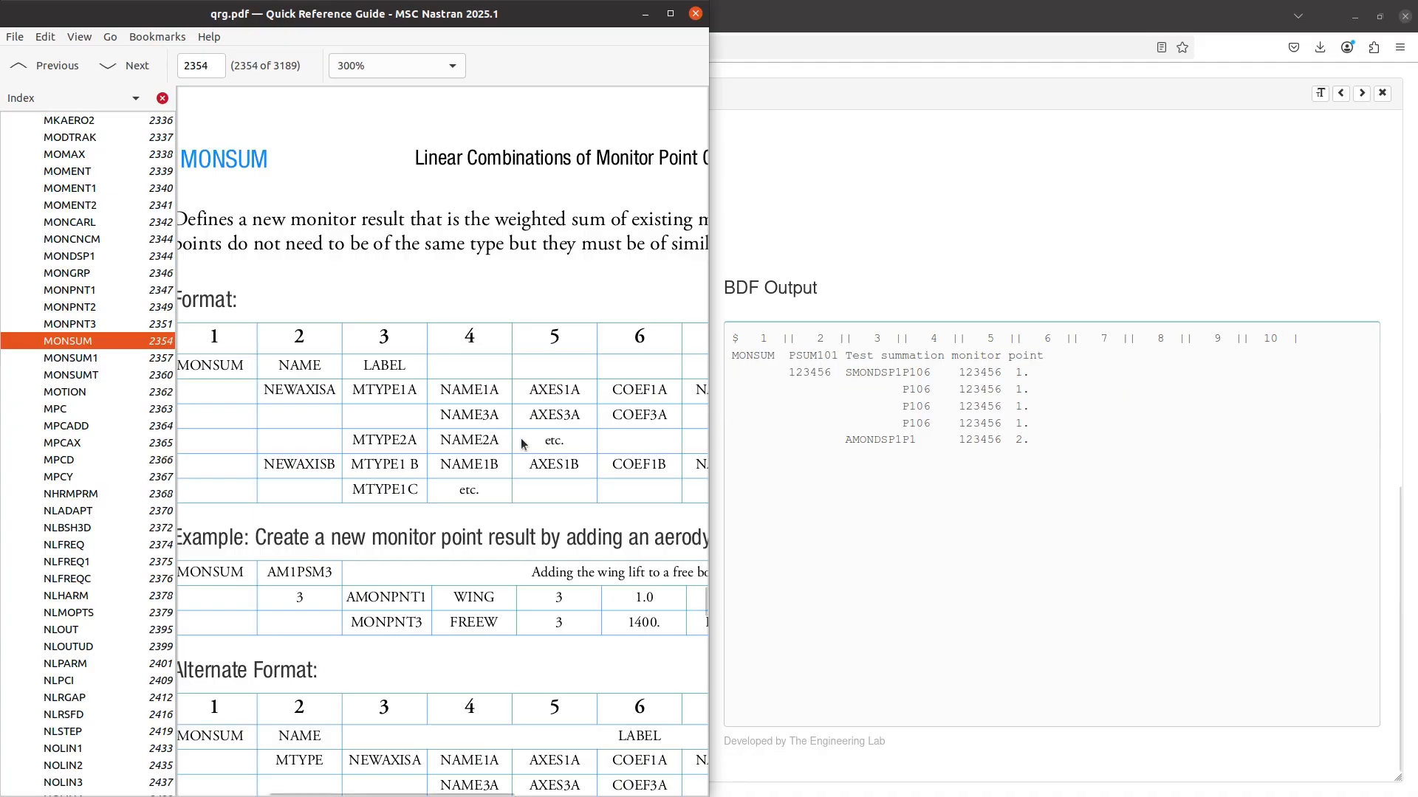
pyautogui.doubleClick(515, 18)
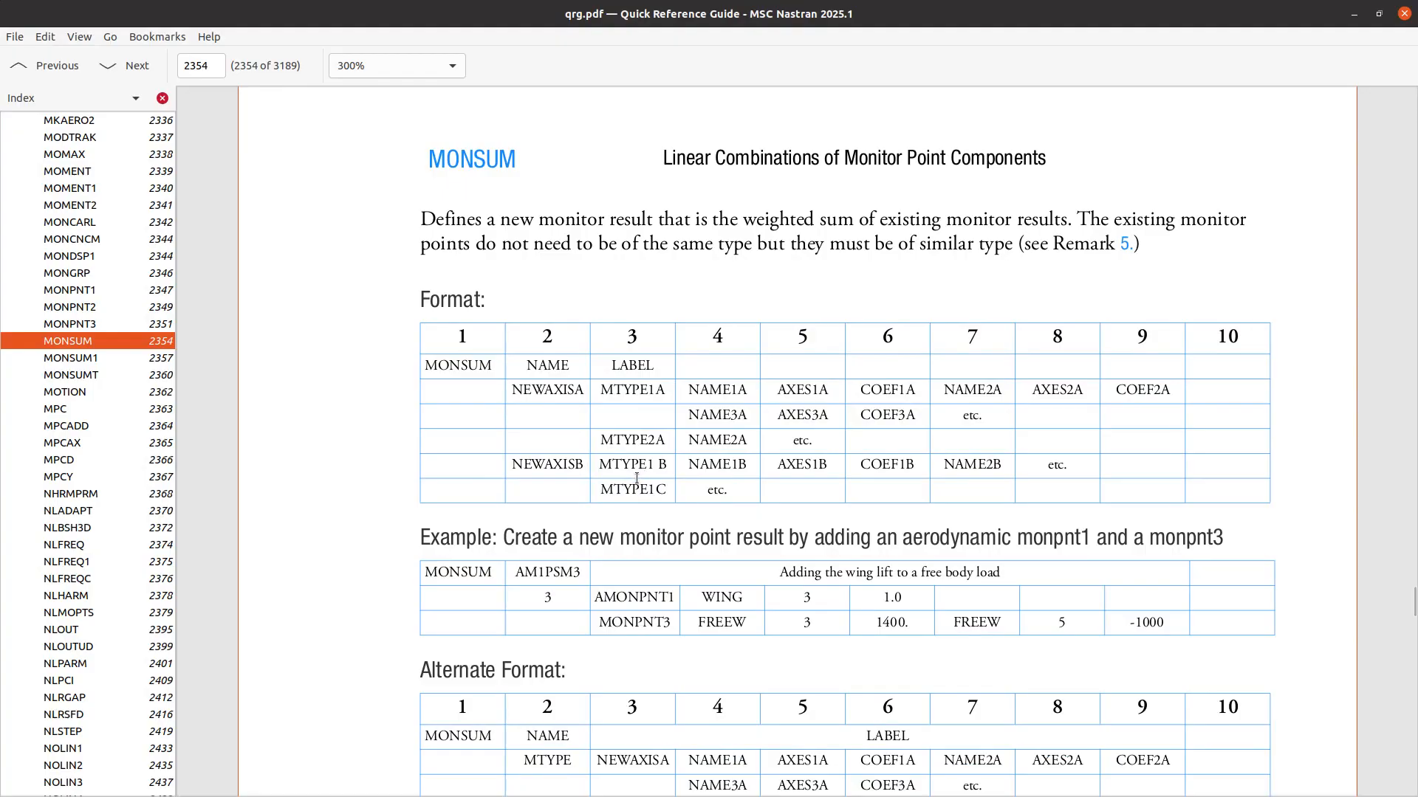
pyautogui.scroll(-5, 638, 470)
pyautogui.scroll(8, 638, 470)
pyautogui.scroll(2, 640, 470)
pyautogui.scroll(-9, 639, 470)
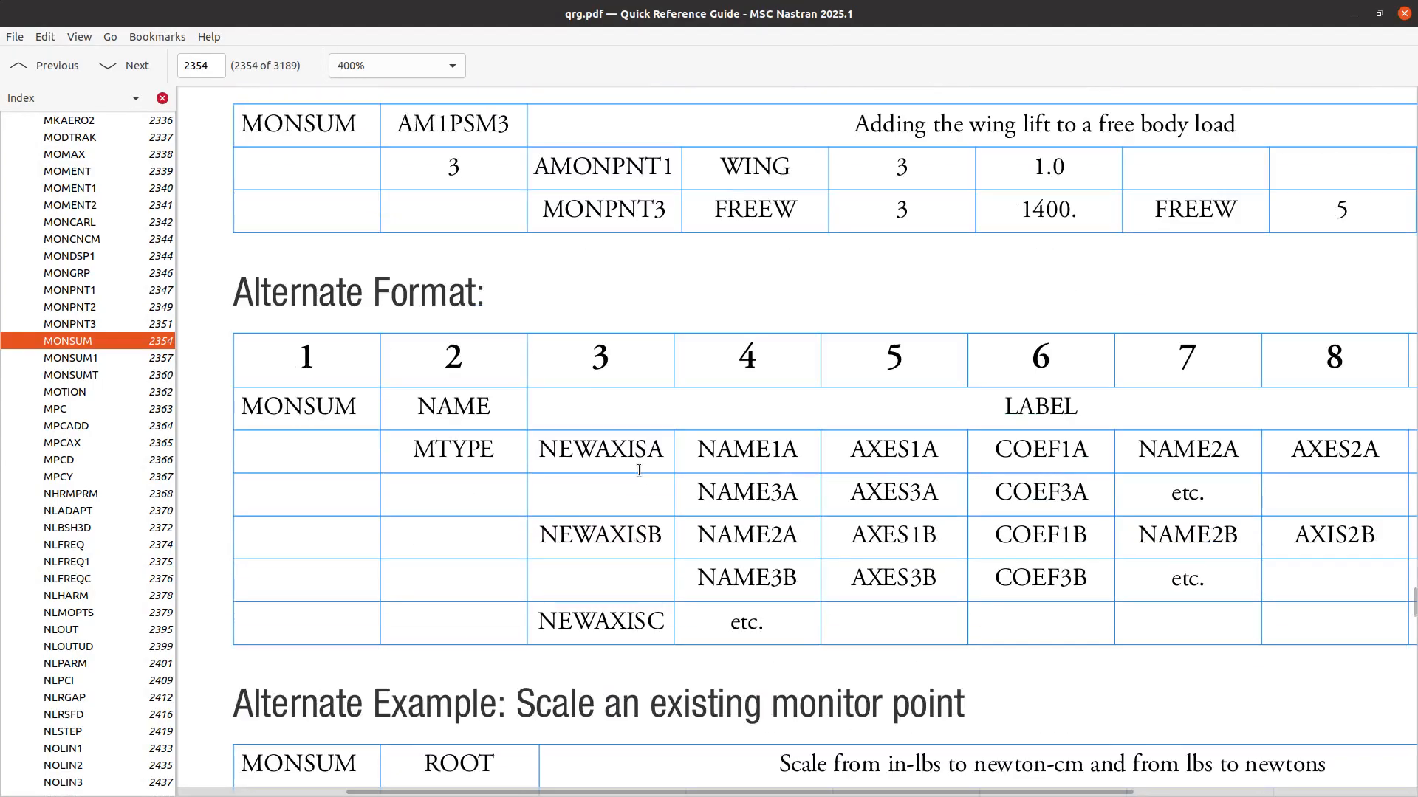
pyautogui.doubleClick(451, 446)
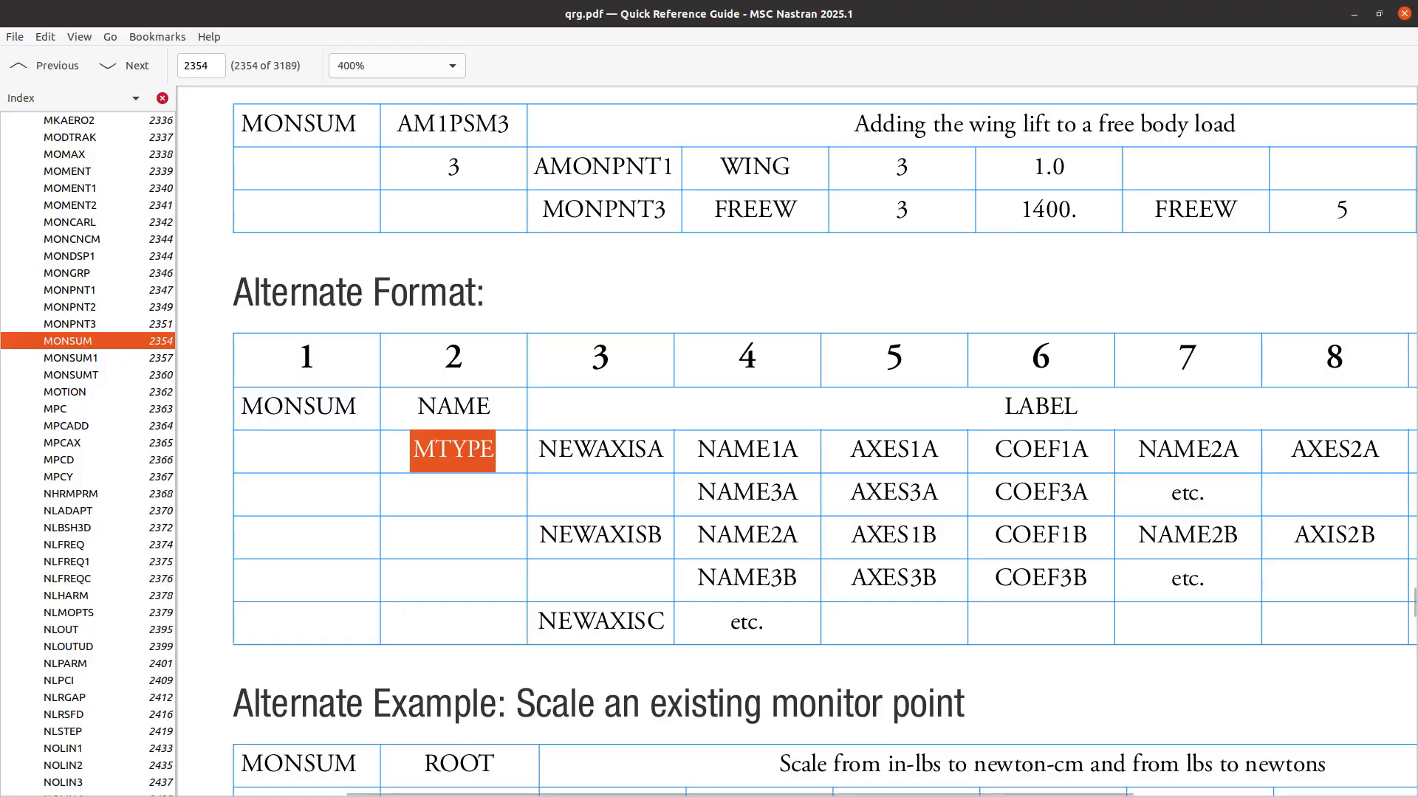
# Return to the Viewer and delete the fifth row from PSUM101's table of summed terms
pyautogui.hotkey('alt', 'Tab')
pyautogui.hscroll(2, 503, 542)
pyautogui.hscroll(-2, 504, 542)
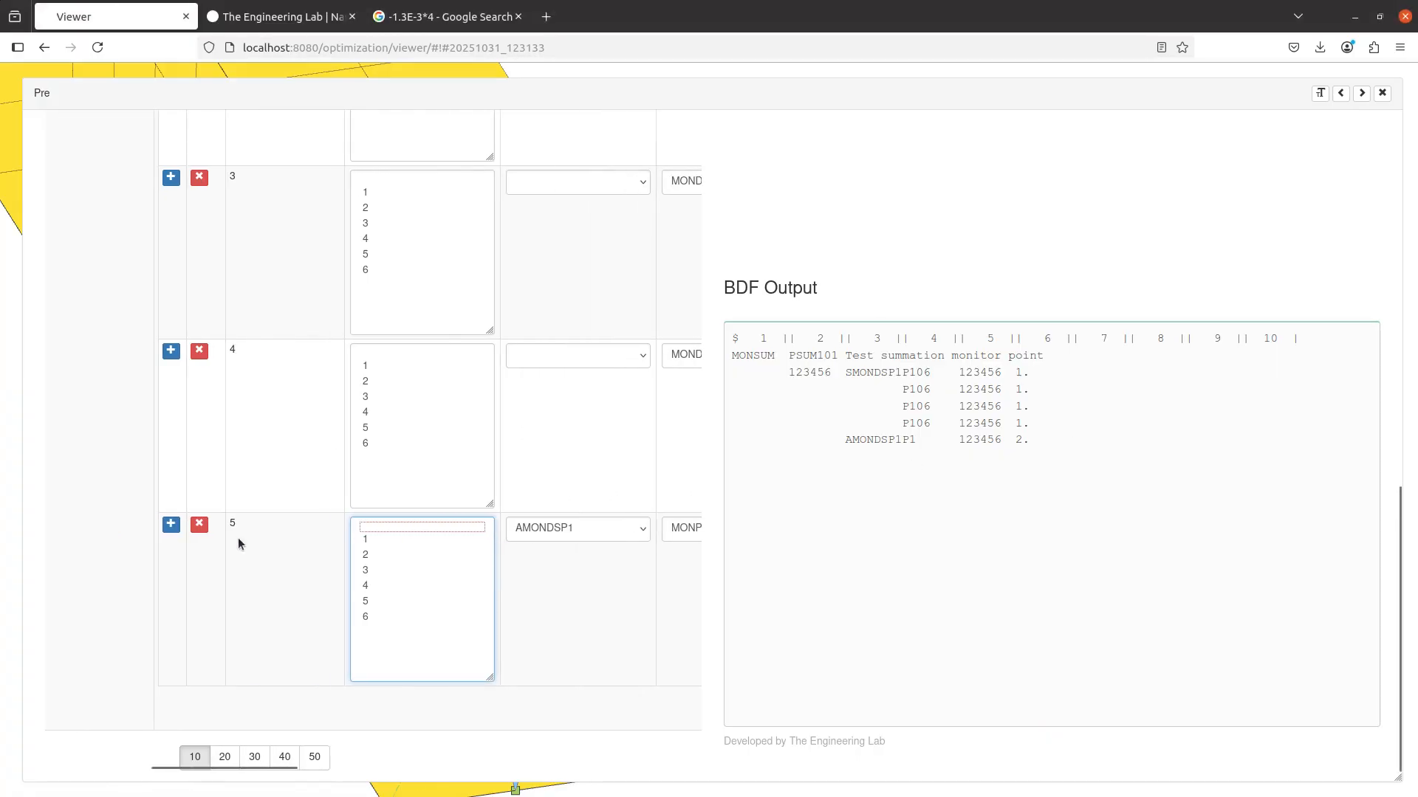
pyautogui.click(208, 525)
# Create a second MONSUM entry
pyautogui.hscroll(2, 502, 509)
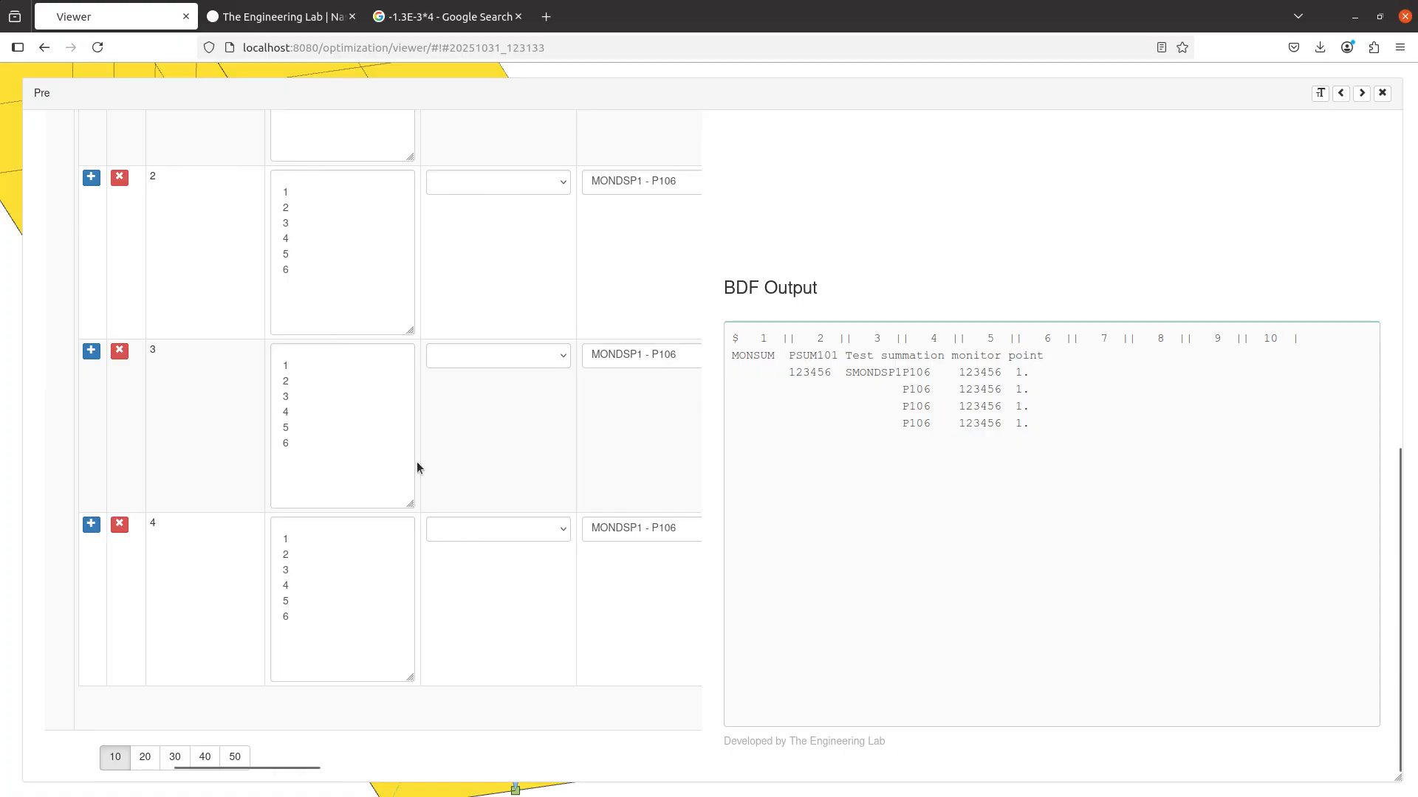
pyautogui.scroll(2, 417, 462)
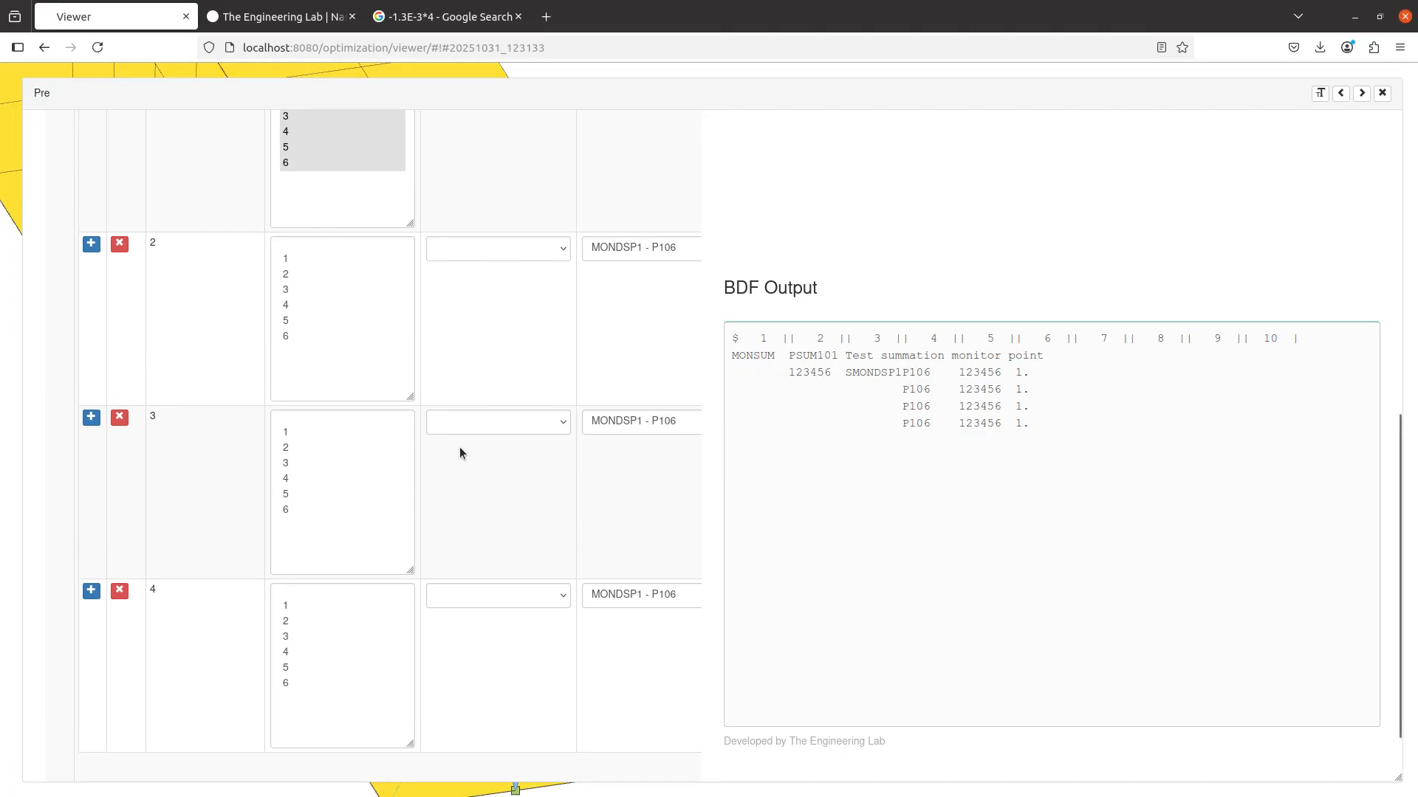
pyautogui.scroll(15, 465, 439)
pyautogui.click(644, 254)
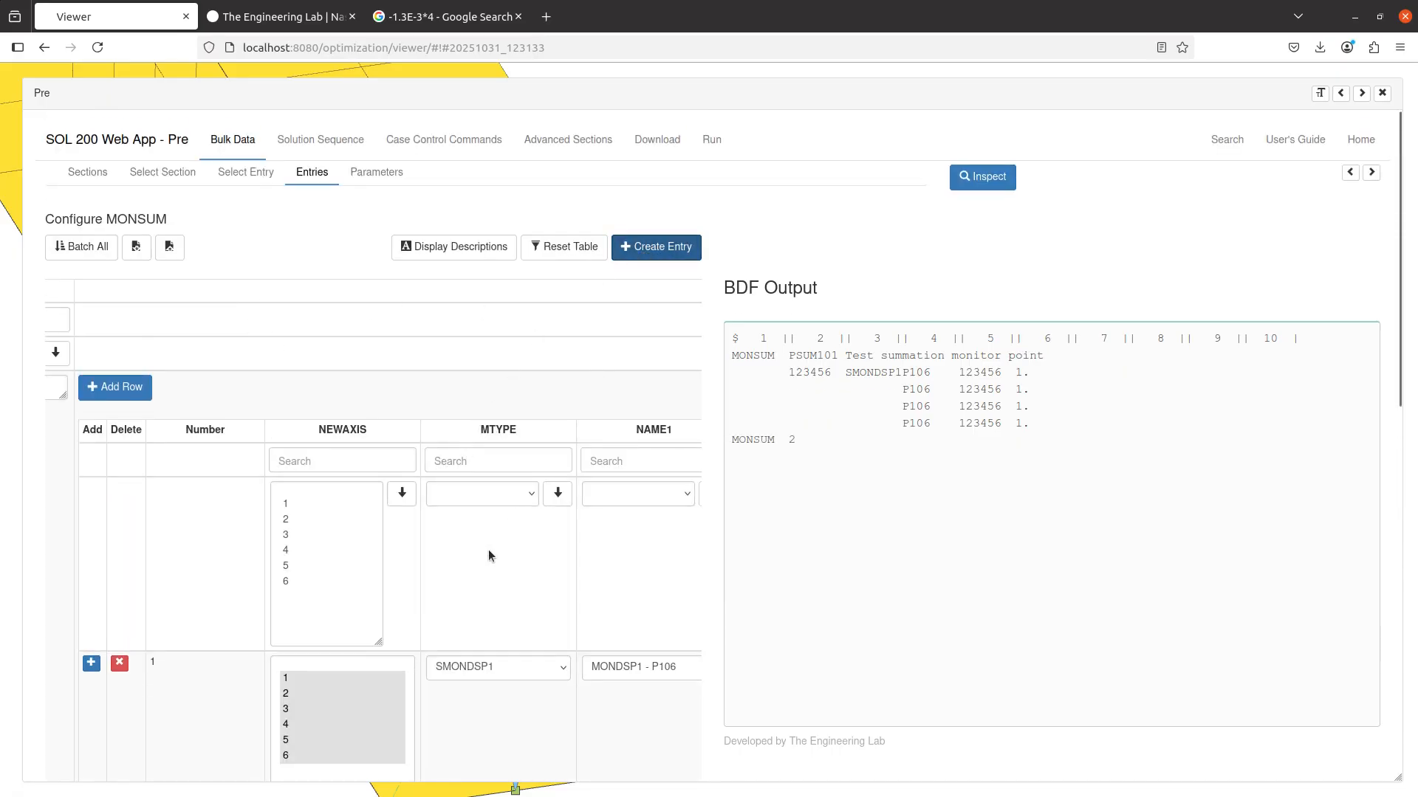
# Recheck the alternate format in the Quick Reference Guide and add a row to the second MONSUM entry's GROUP_2 table
pyautogui.scroll(-10, 489, 549)
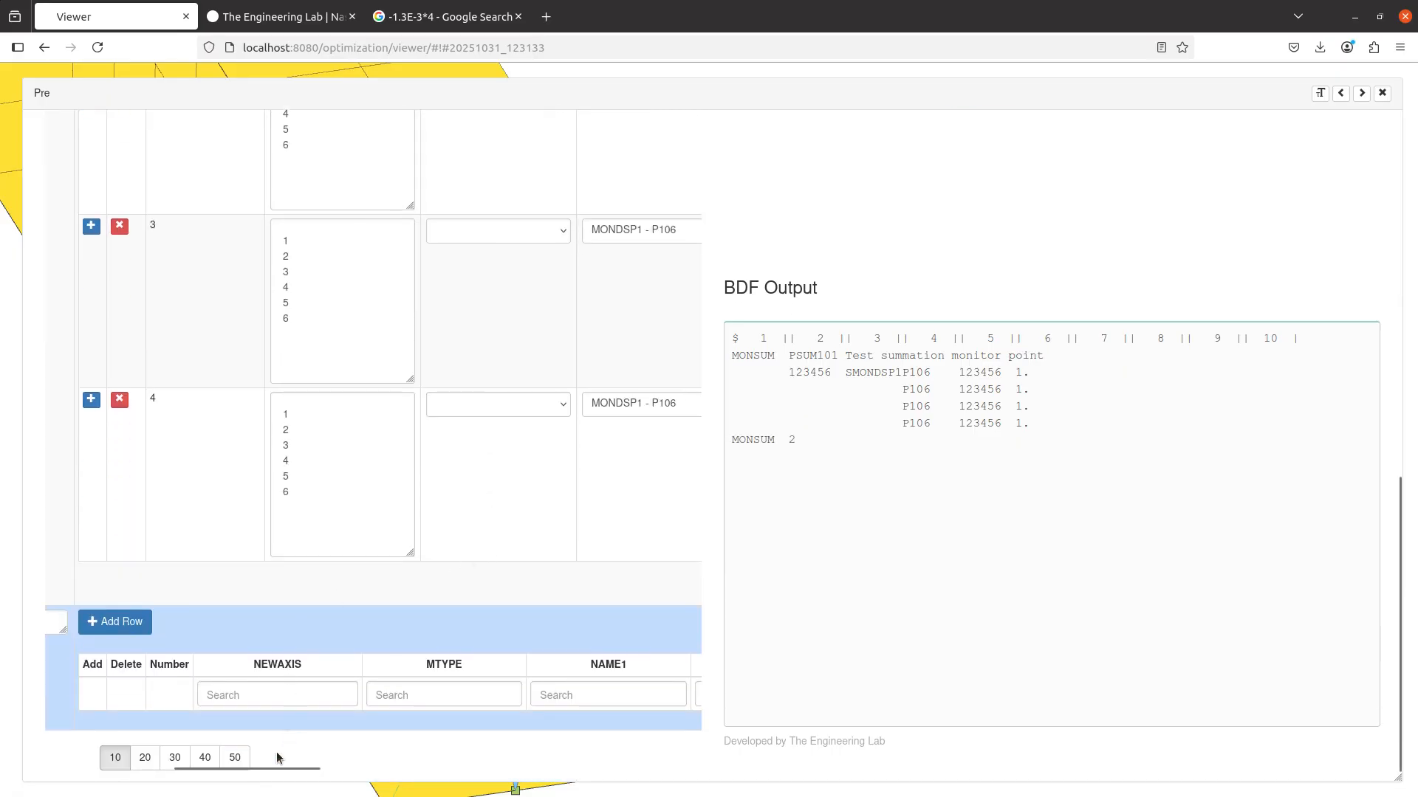
pyautogui.hotkey('alt', 'Tab')
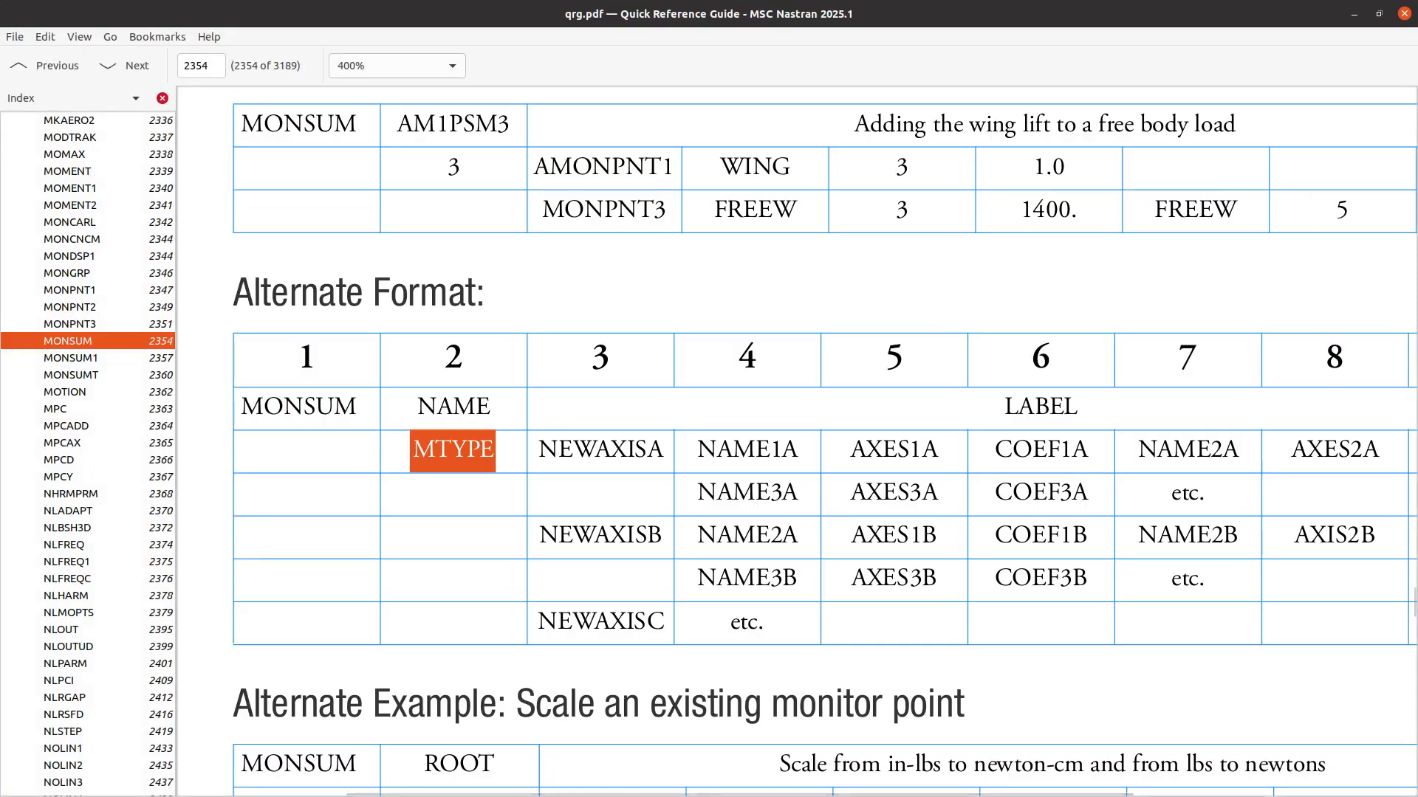
pyautogui.hotkey('alt', 'Tab')
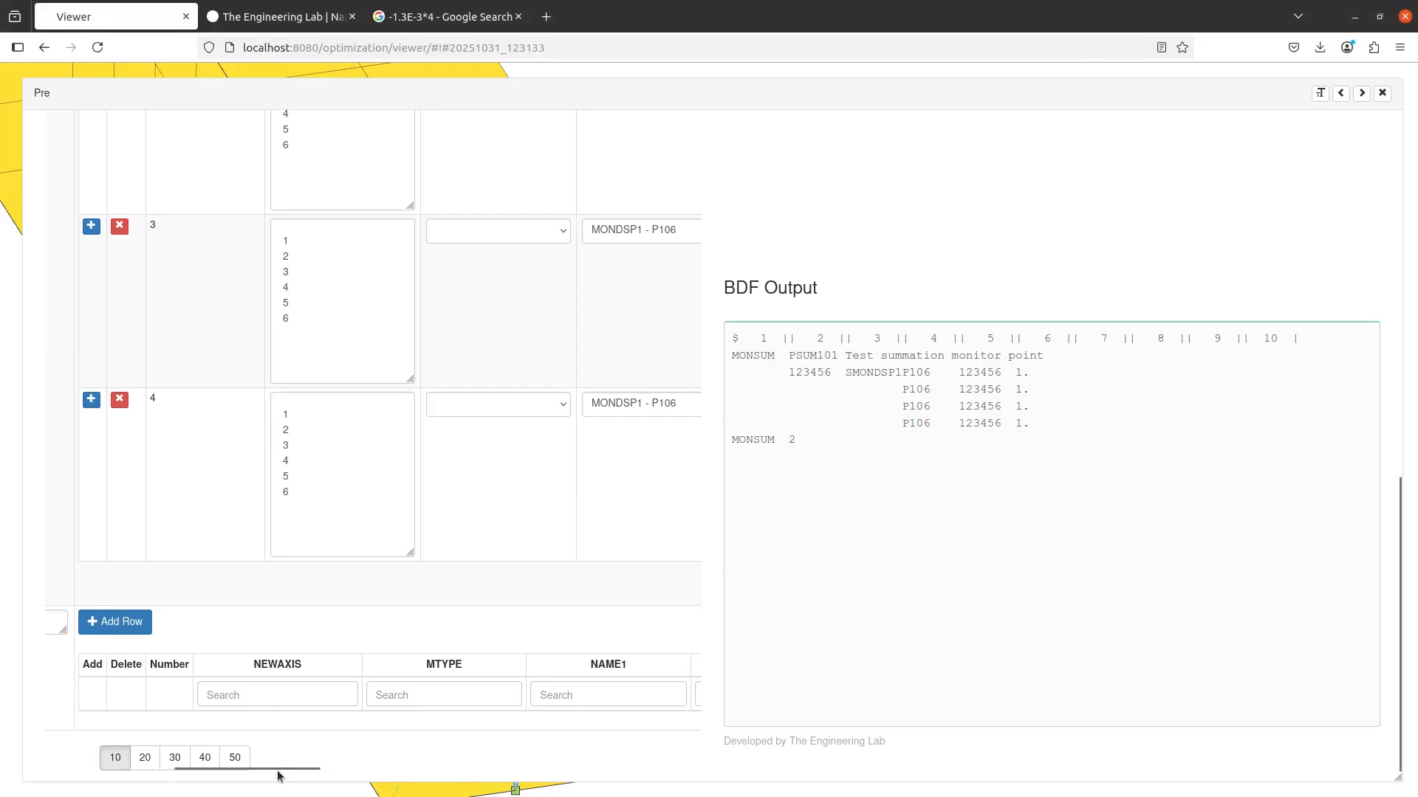
pyautogui.moveTo(284, 771); pyautogui.dragTo(596, 667)
pyautogui.scroll(10, 538, 616)
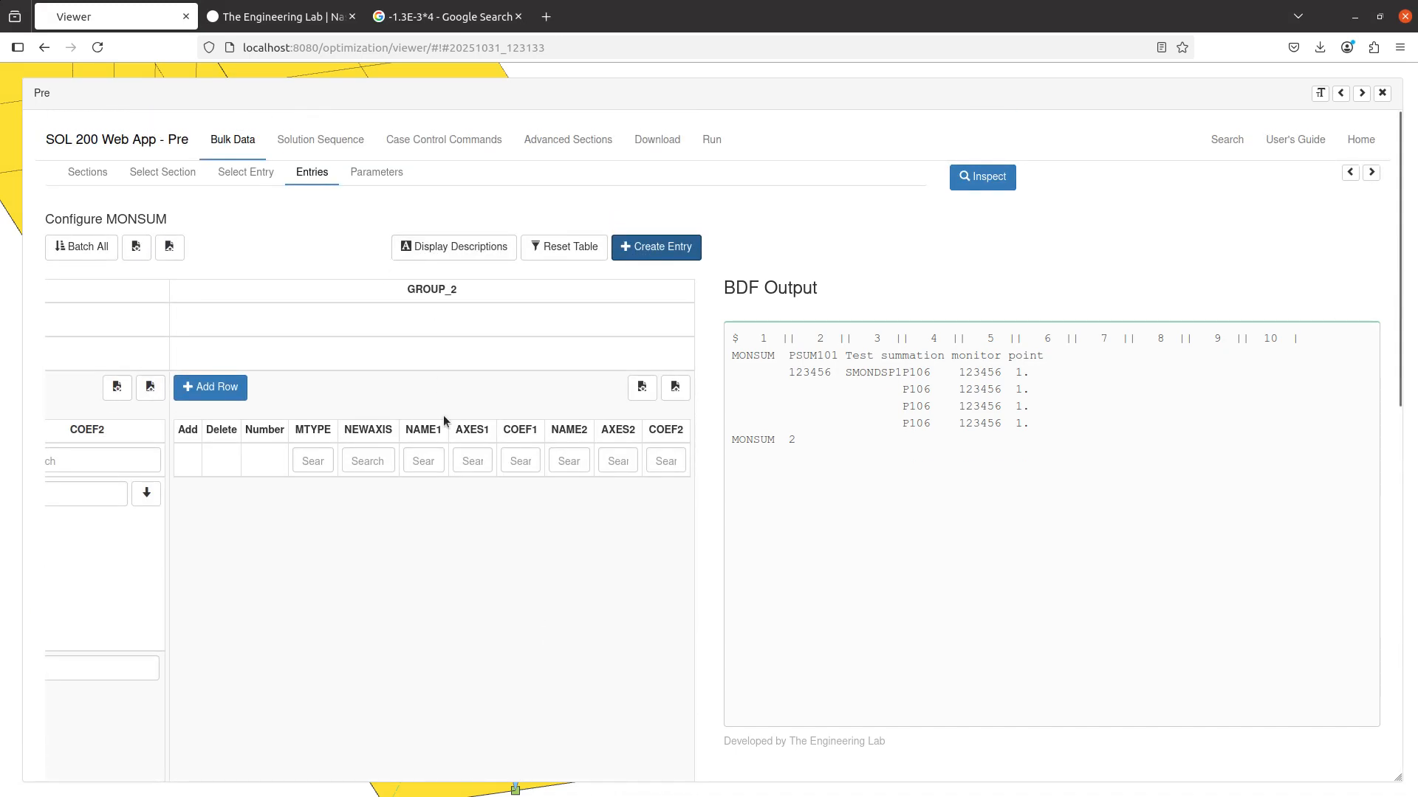
pyautogui.scroll(-10, 446, 498)
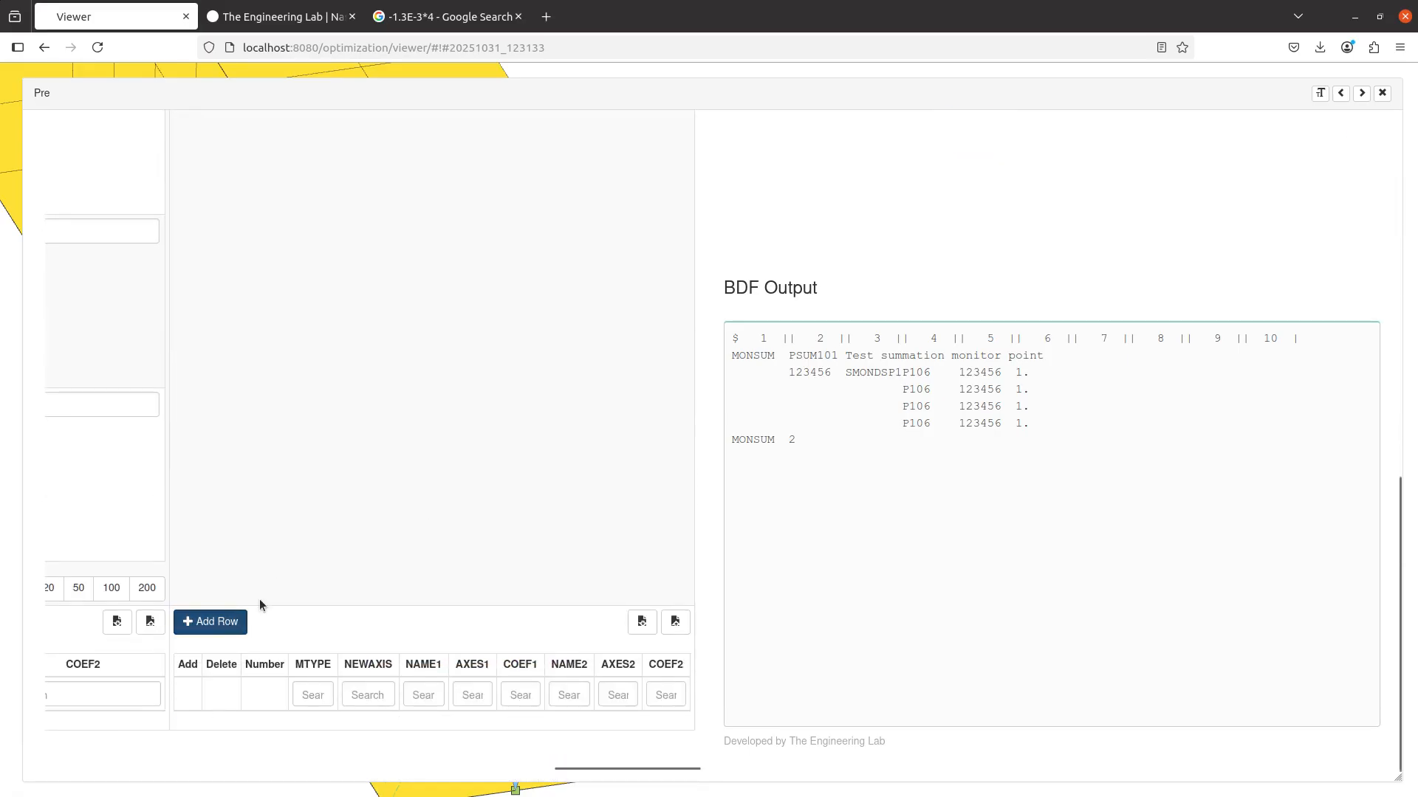
pyautogui.click(240, 622)
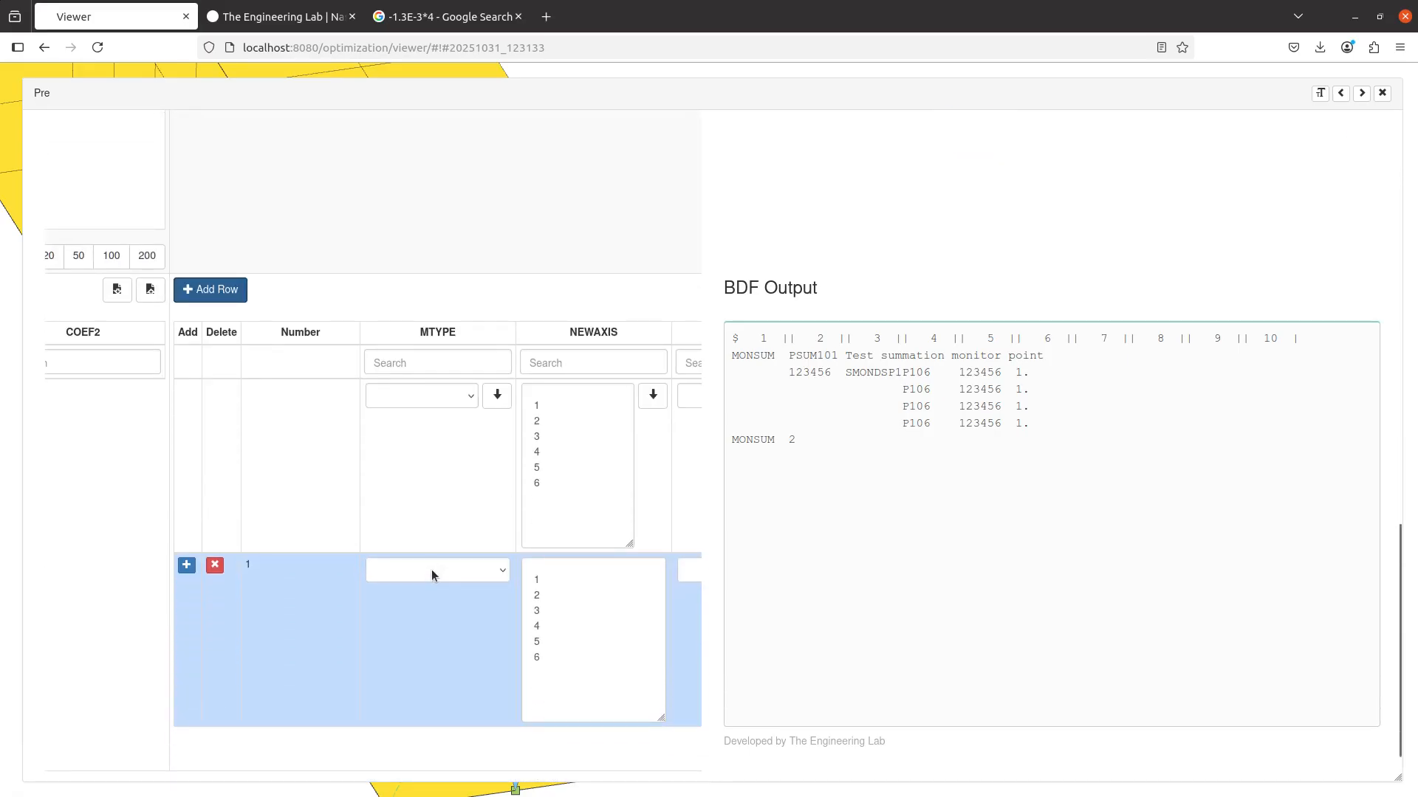
# Set the GROUP_2 row's MTYPE to SMONDSP1 and select new axes 1 through 6
pyautogui.click(431, 569)
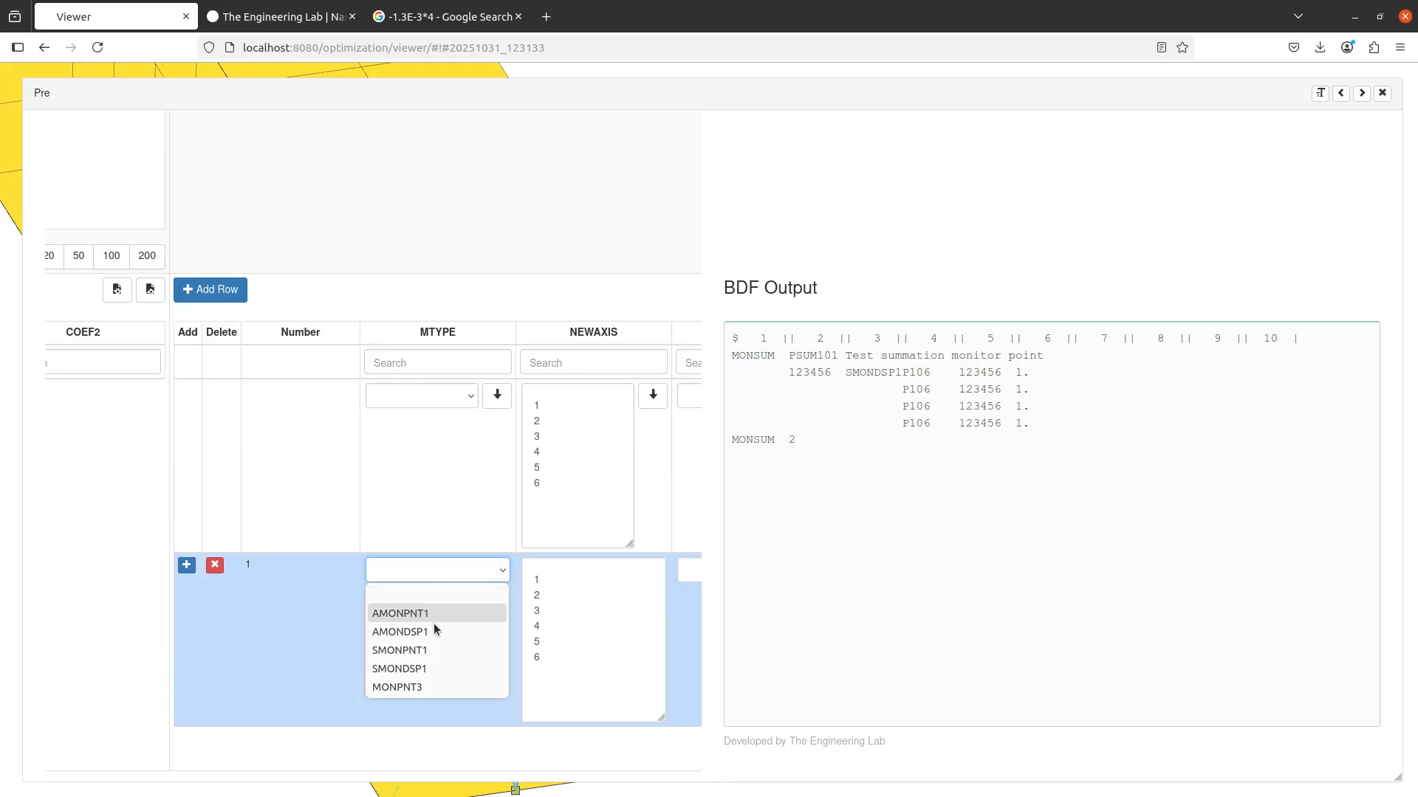
pyautogui.click(434, 668)
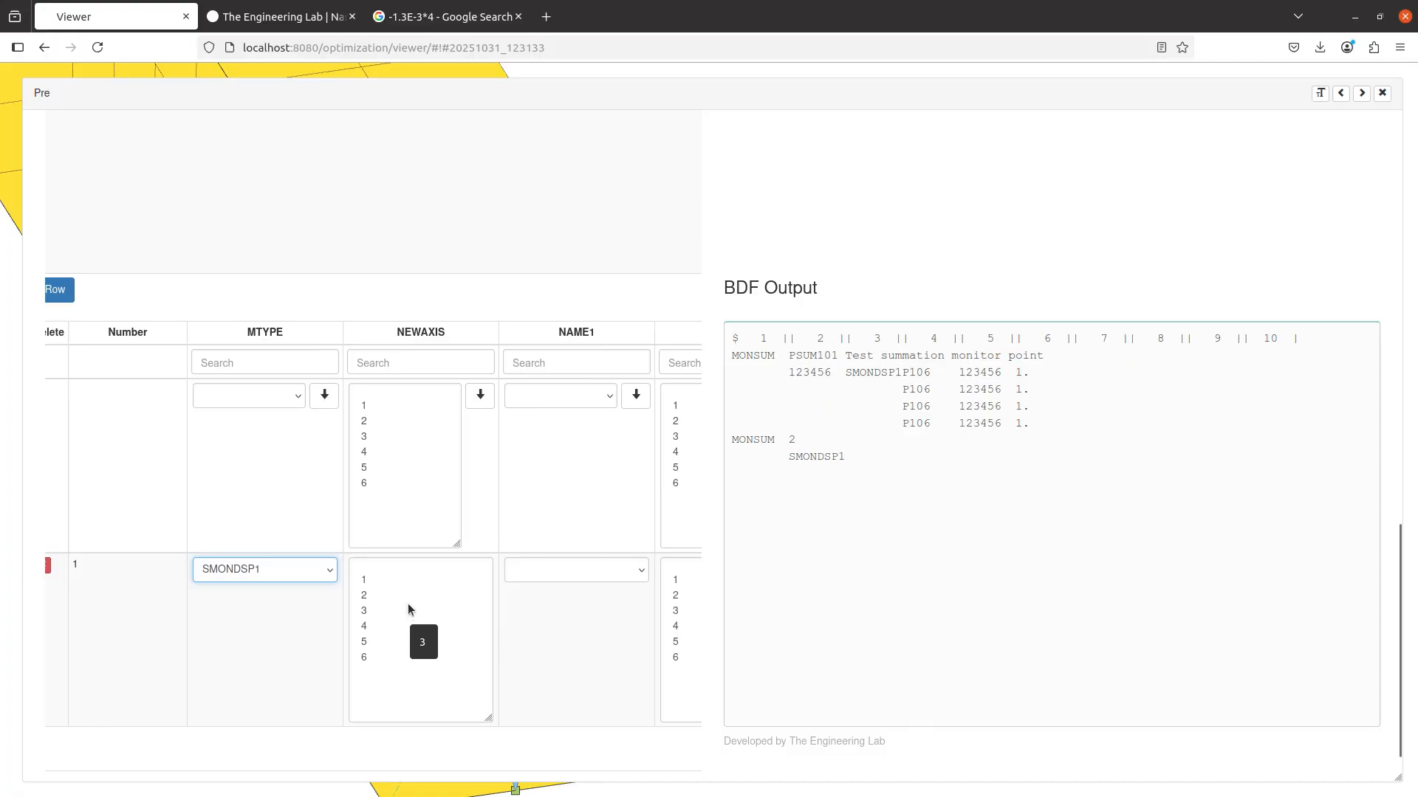
pyautogui.moveTo(400, 580); pyautogui.dragTo(403, 657)
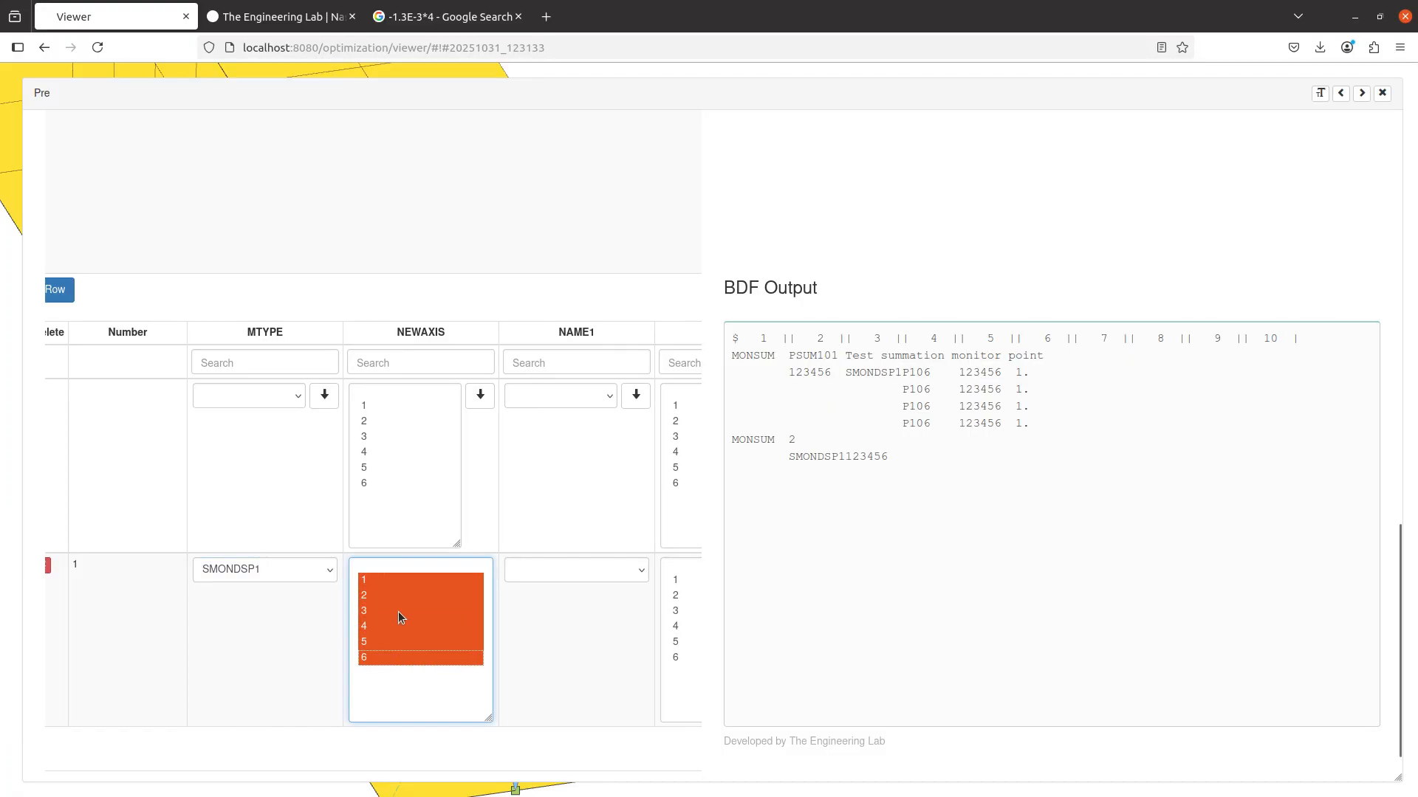
# Set the GROUP_2 row's first monitor point name to MONDSP1 - P106 and select its axes 1 through 6
pyautogui.click(537, 570)
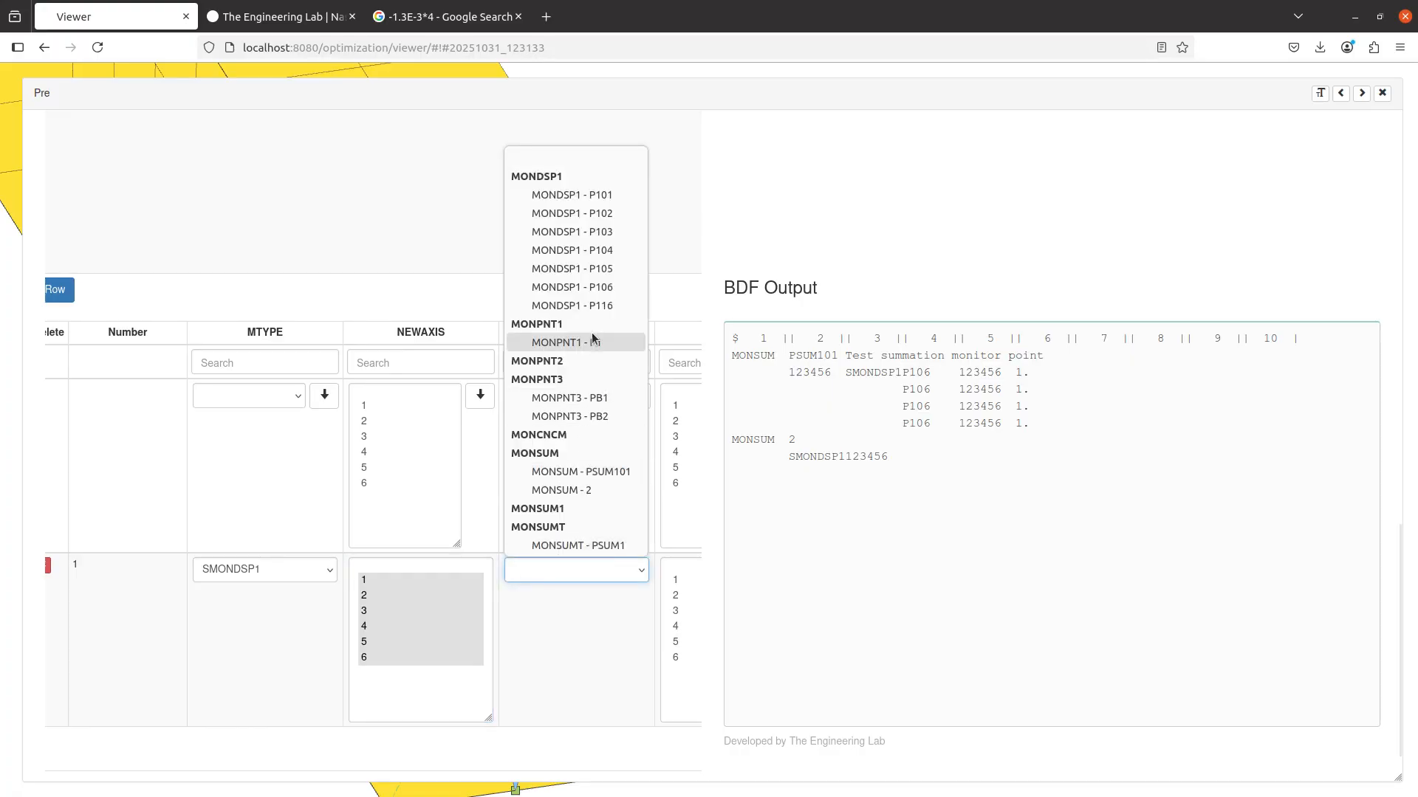
pyautogui.click(597, 288)
pyautogui.hscroll(5, 428, 632)
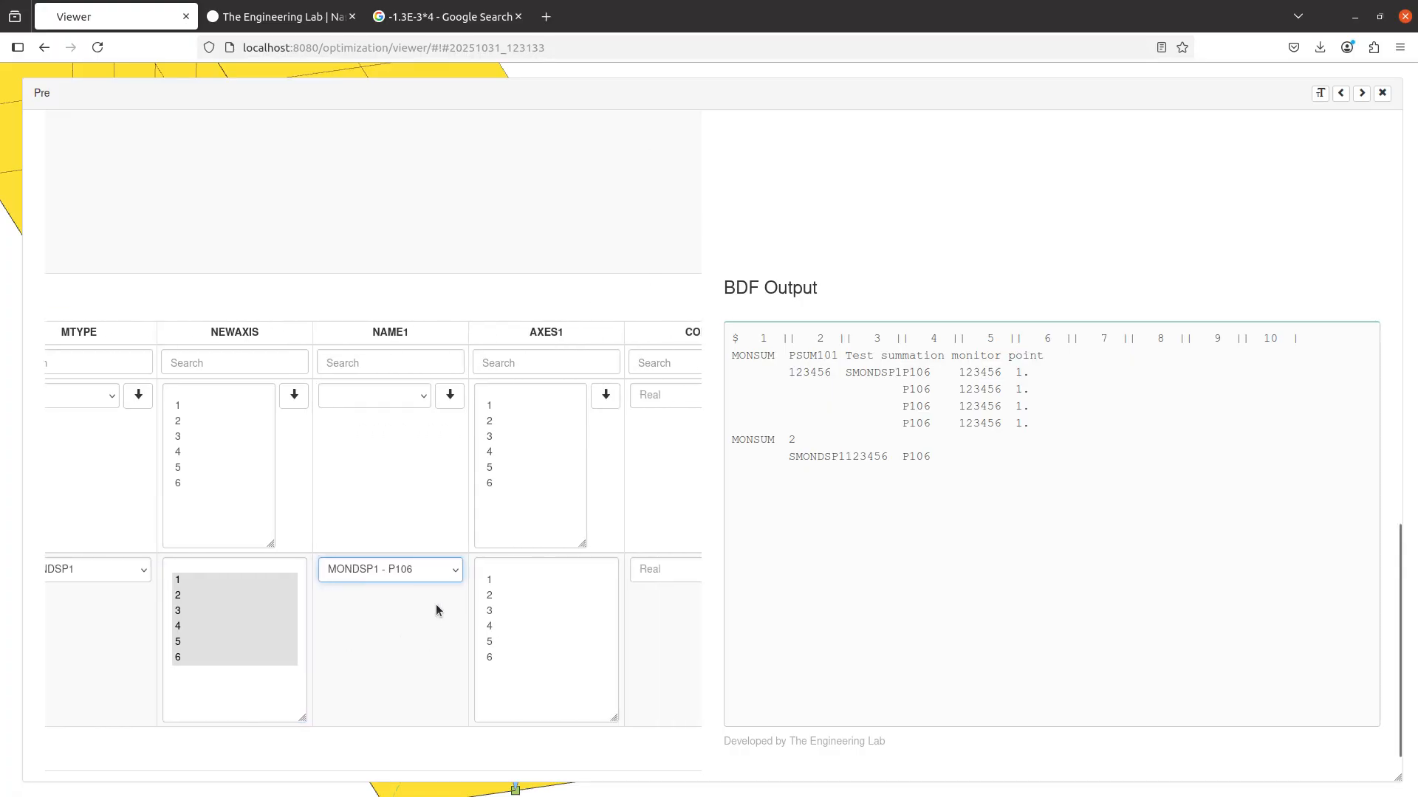
pyautogui.moveTo(434, 588); pyautogui.dragTo(418, 679)
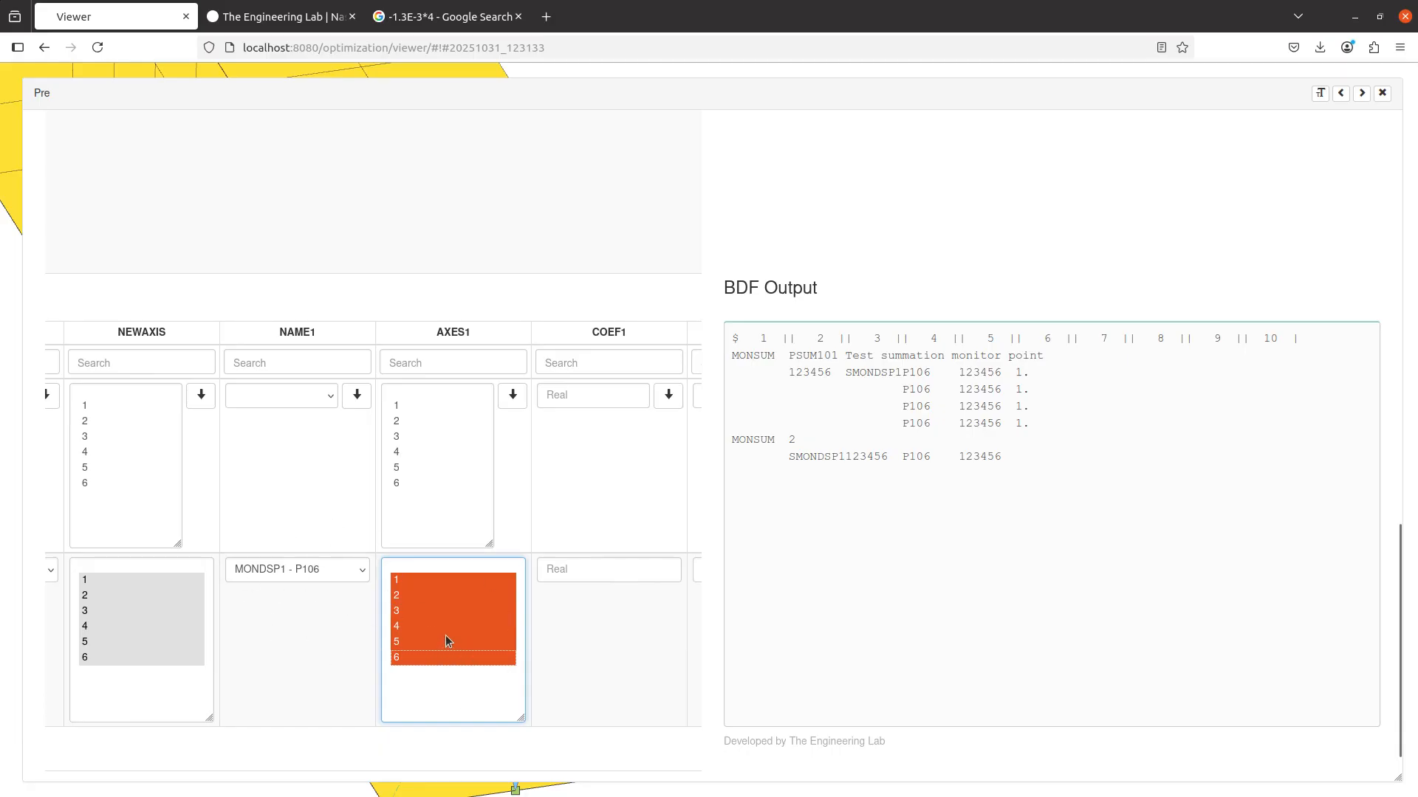
# Set the first coefficient of the GROUP_2 row to 4
pyautogui.hscroll(2, 445, 635)
pyautogui.hscroll(2, 445, 618)
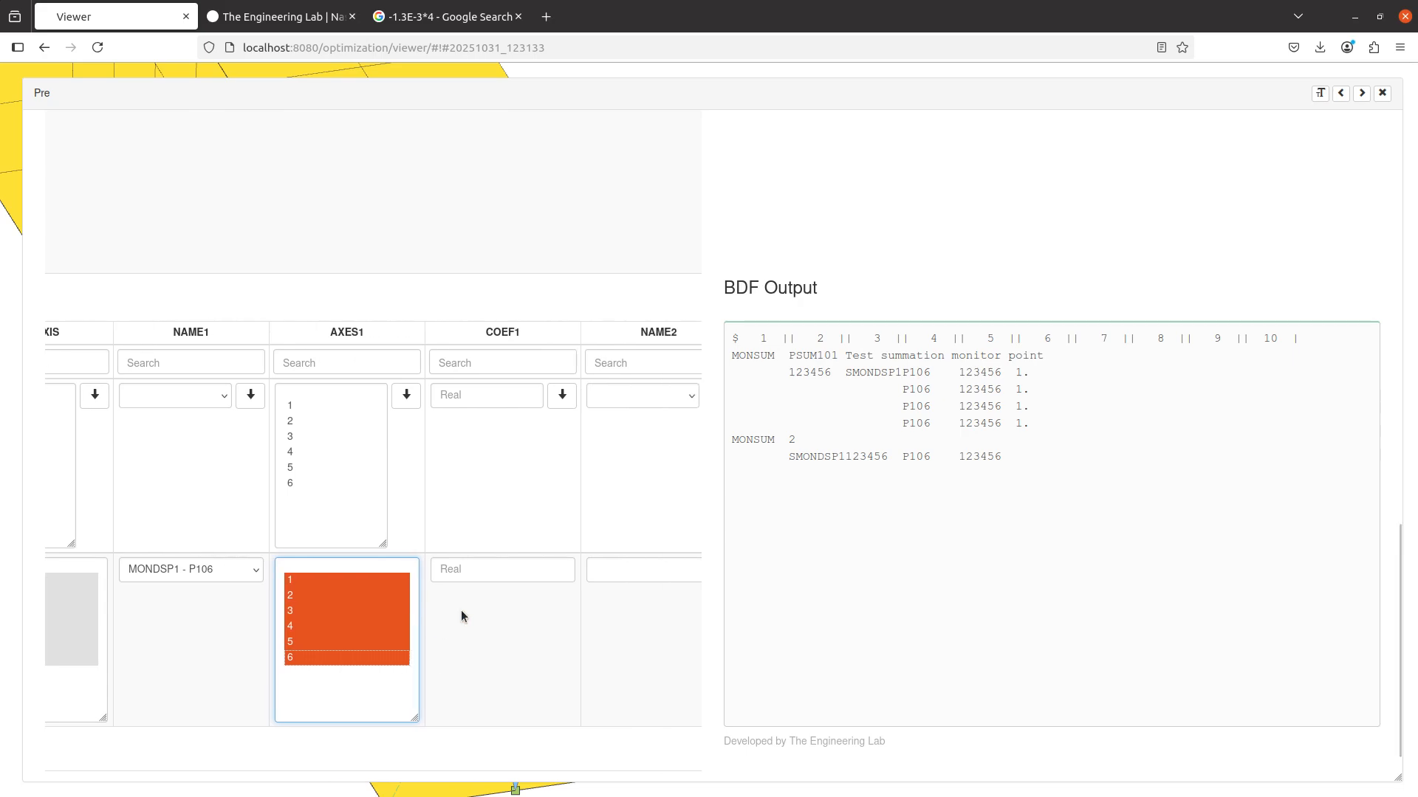
pyautogui.scroll(-1, 460, 616)
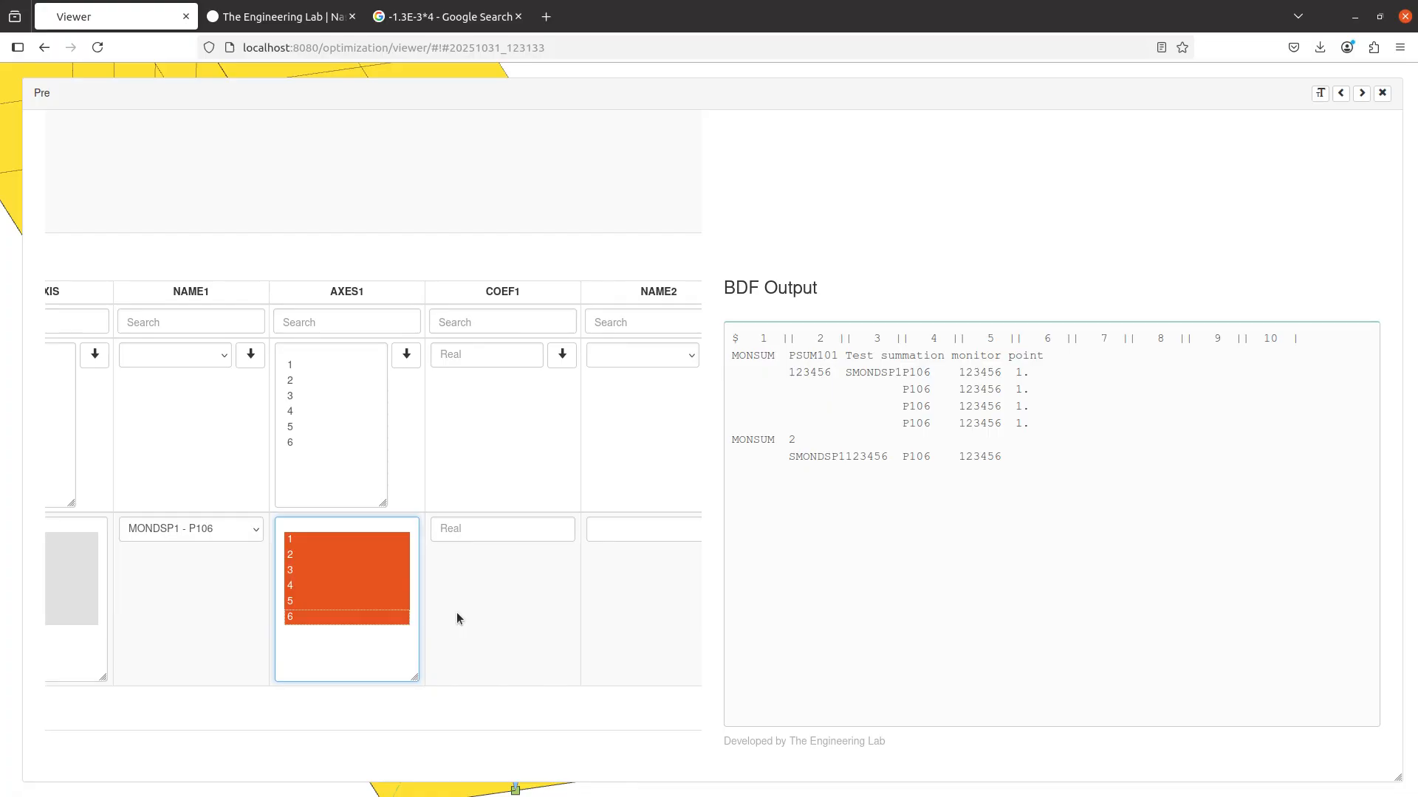
pyautogui.click(473, 533)
pyautogui.write('4.')
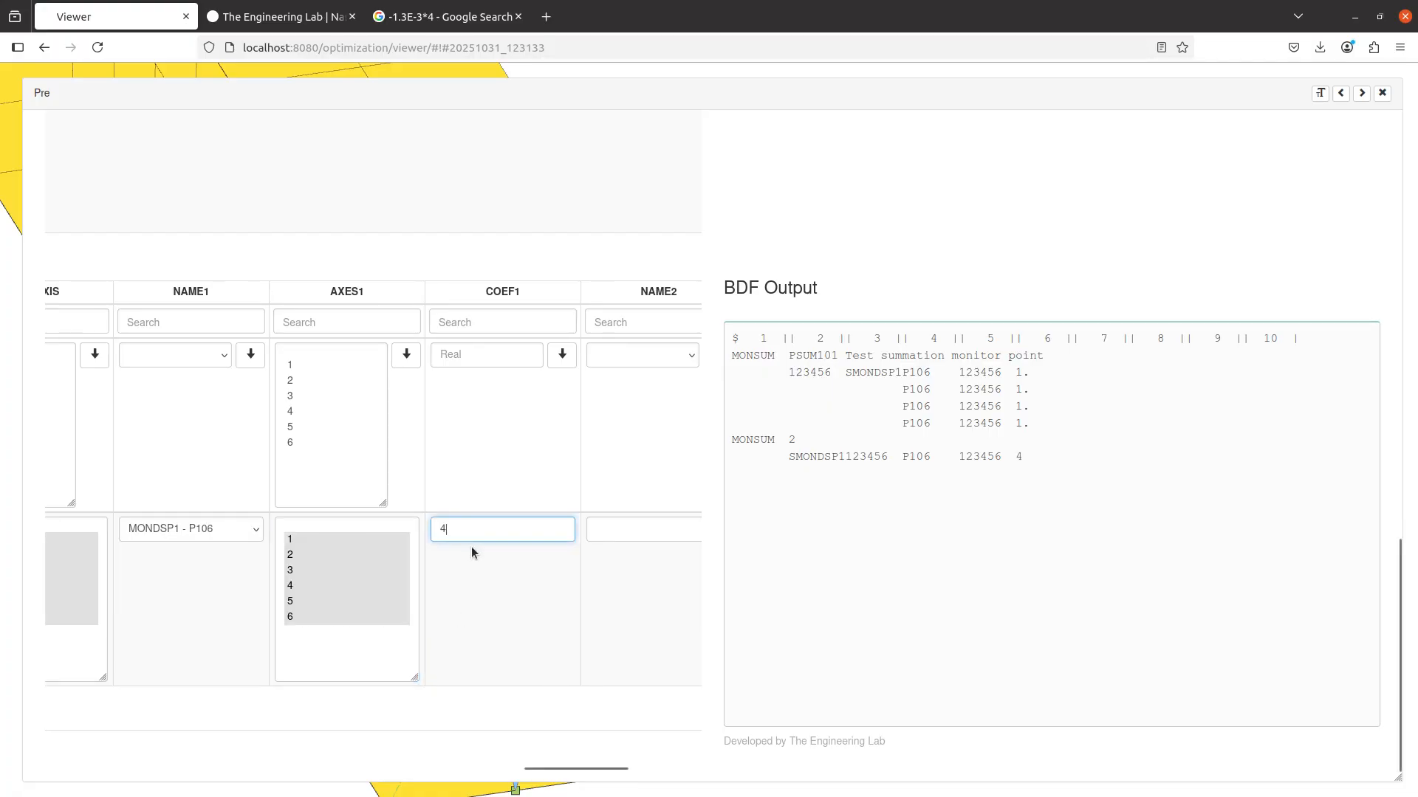
pyautogui.press('Tab')
pyautogui.click(492, 595)
pyautogui.moveTo(469, 532); pyautogui.dragTo(294, 507)
pyautogui.scroll(2, 532, 609)
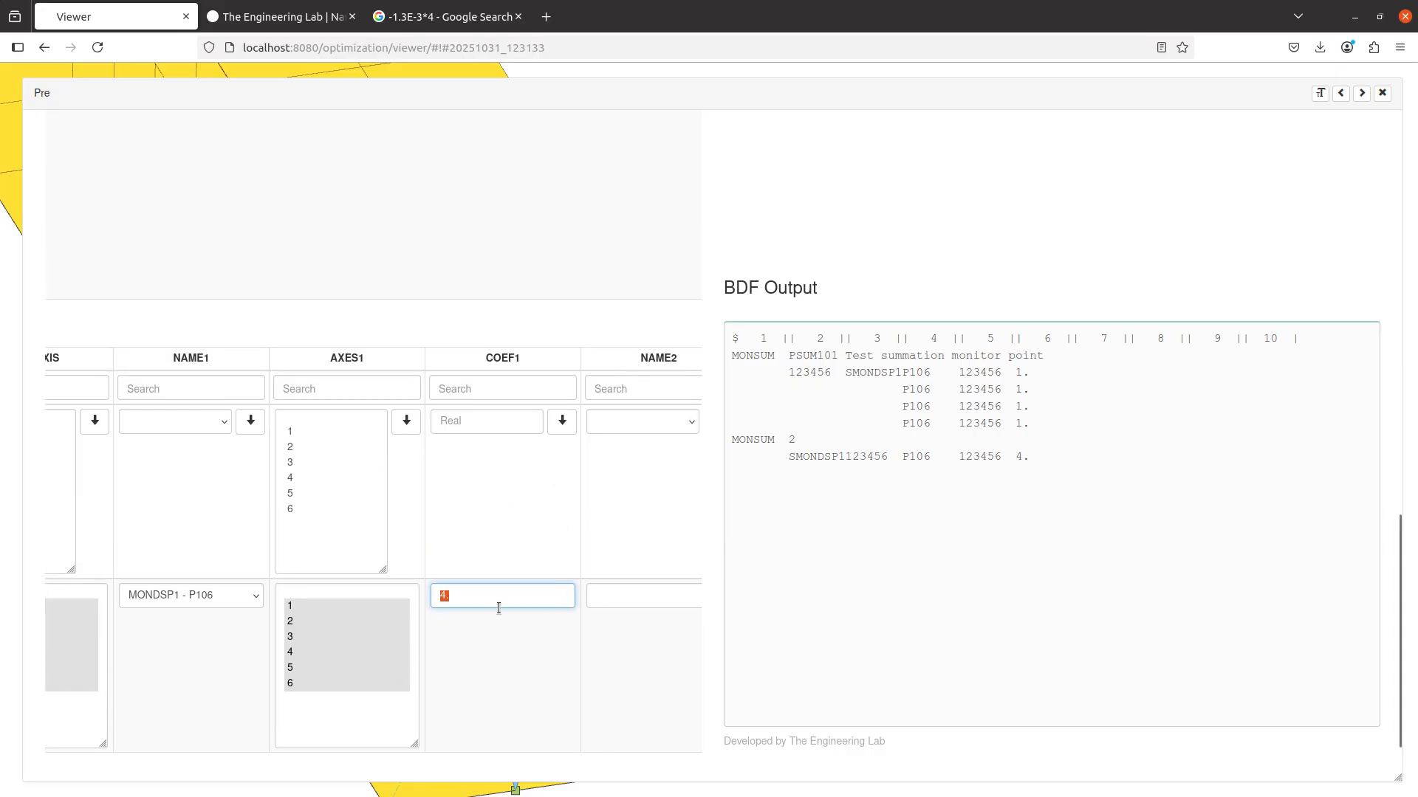
# Set COEF1 to 2. in the first row of the second MONSUM entry
pyautogui.moveTo(521, 602); pyautogui.dragTo(360, 573)
pyautogui.write('2.')
pyautogui.press('Tab')
# Add a second row to the second MONSUM entry and set its NAME1 to MONDSP1 - P106
pyautogui.hscroll(-10, 471, 546)
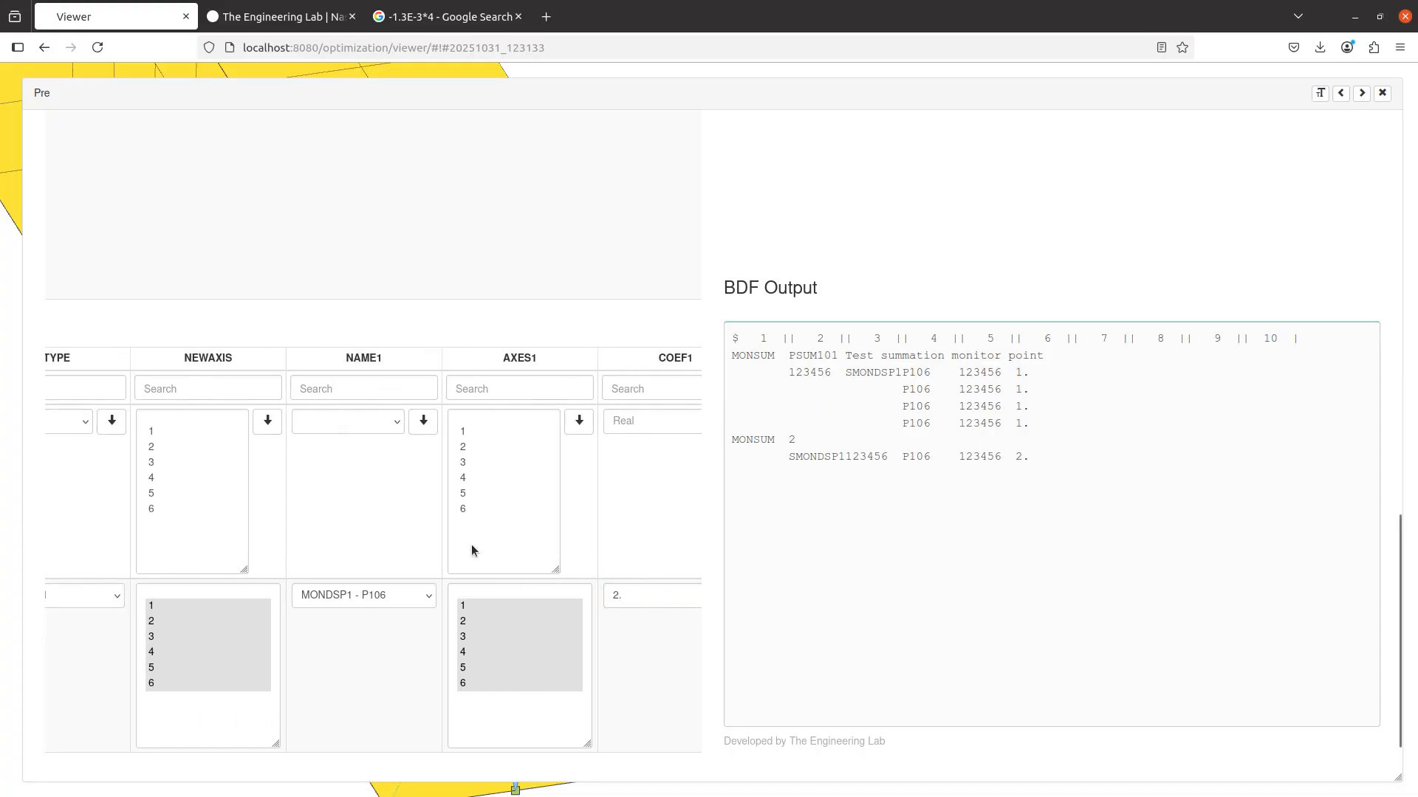
pyautogui.click(198, 323)
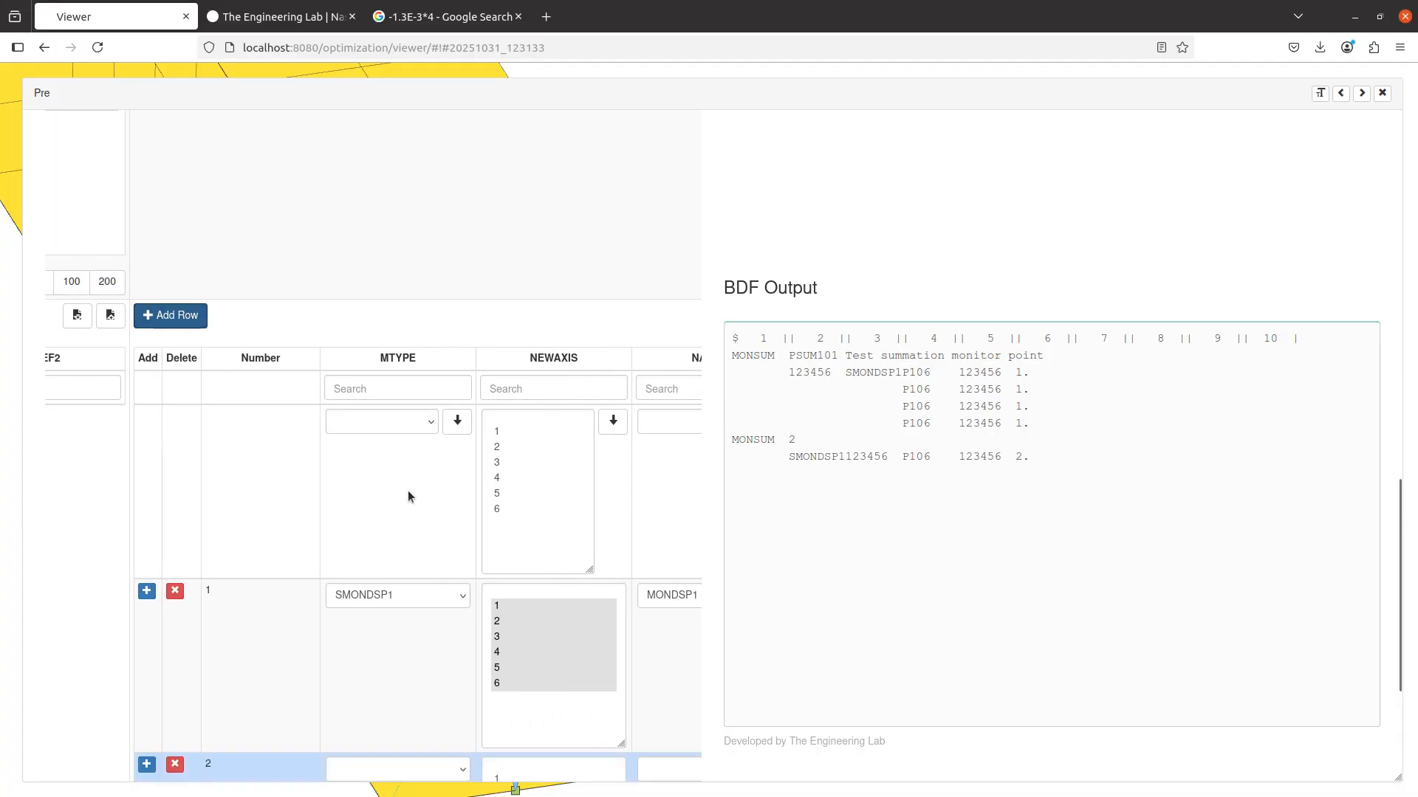
pyautogui.scroll(-5, 428, 547)
pyautogui.hscroll(4, 435, 542)
pyautogui.click(507, 529)
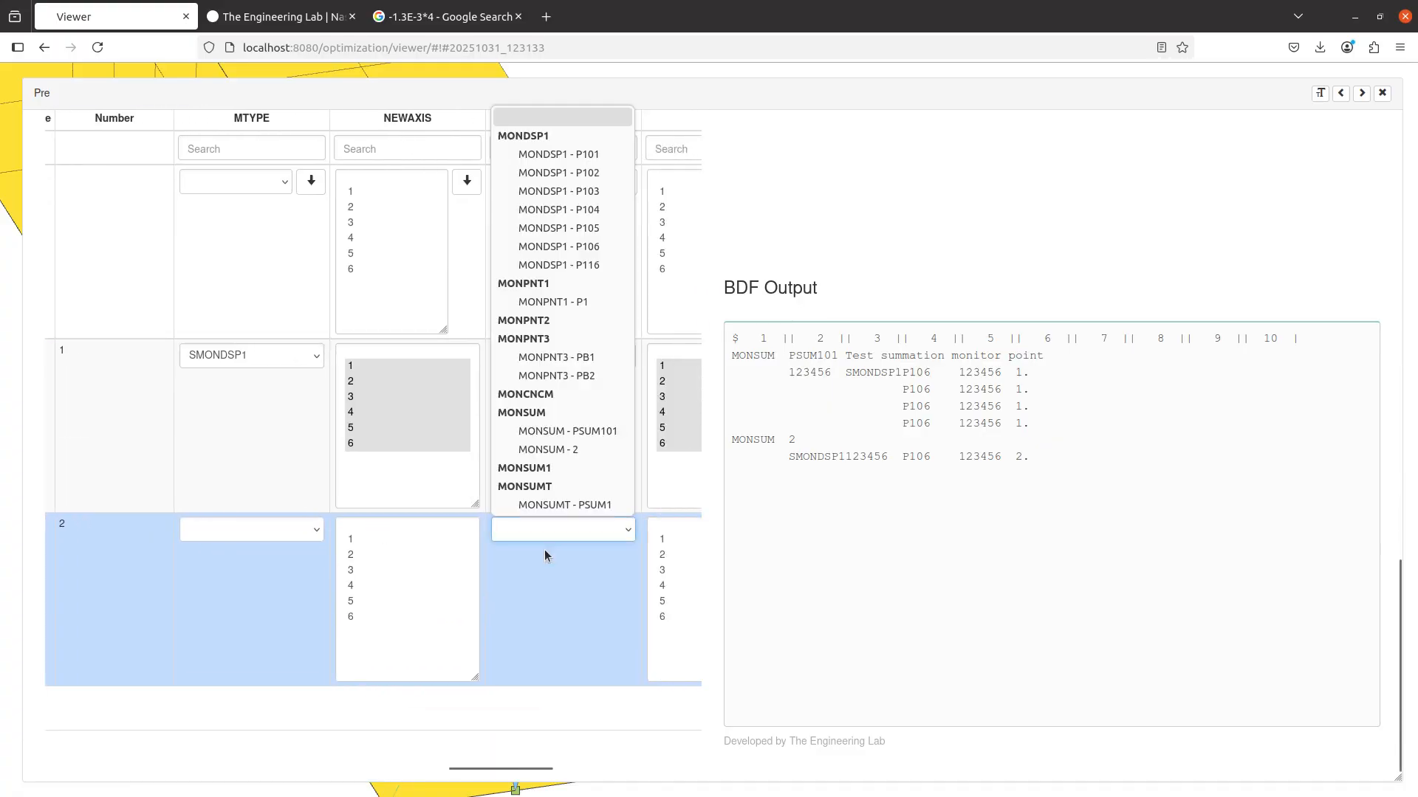
pyautogui.click(563, 263)
# Select all six AXES1 components for the new row and set its COEF1 to 2
pyautogui.hscroll(3, 494, 530)
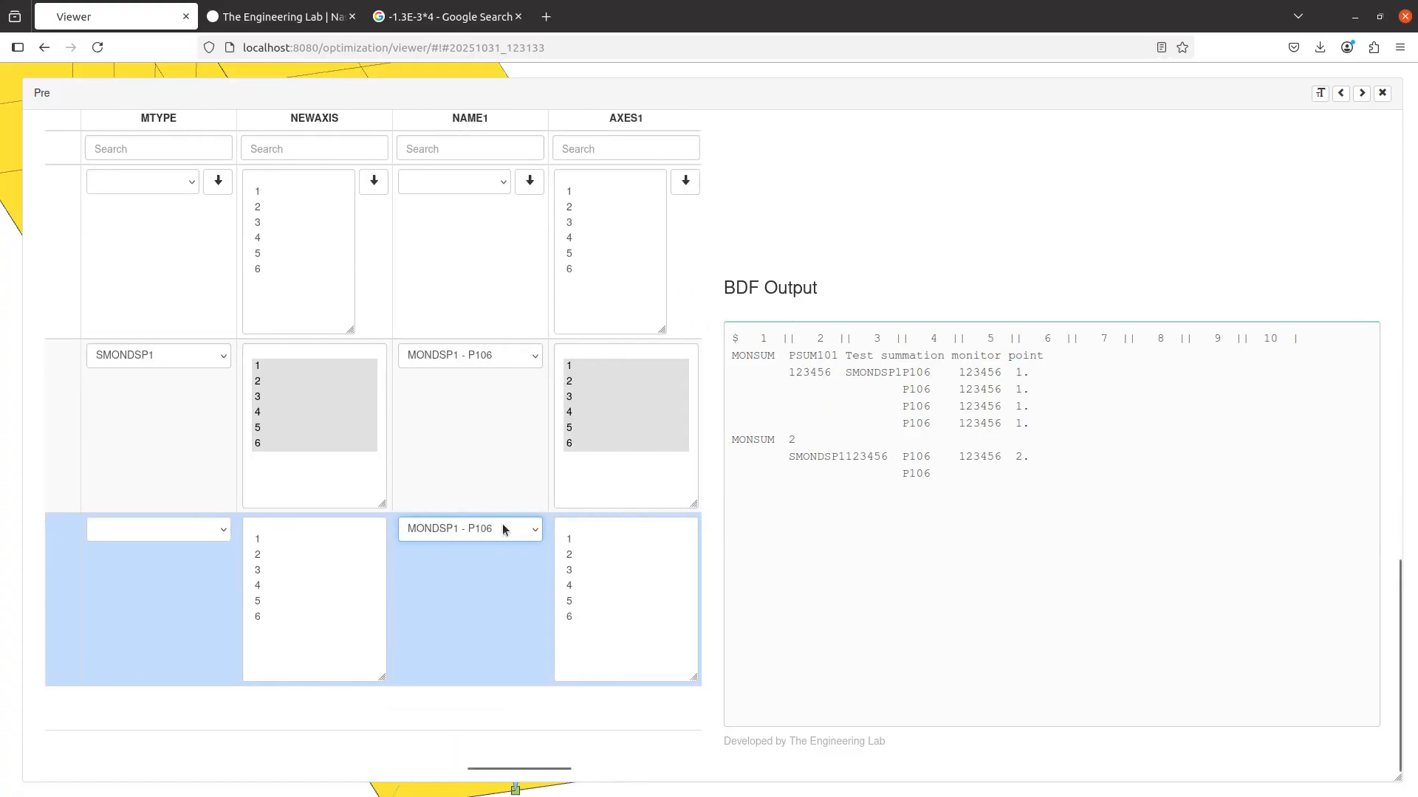
pyautogui.moveTo(563, 537); pyautogui.dragTo(575, 635)
pyautogui.hscroll(6, 388, 587)
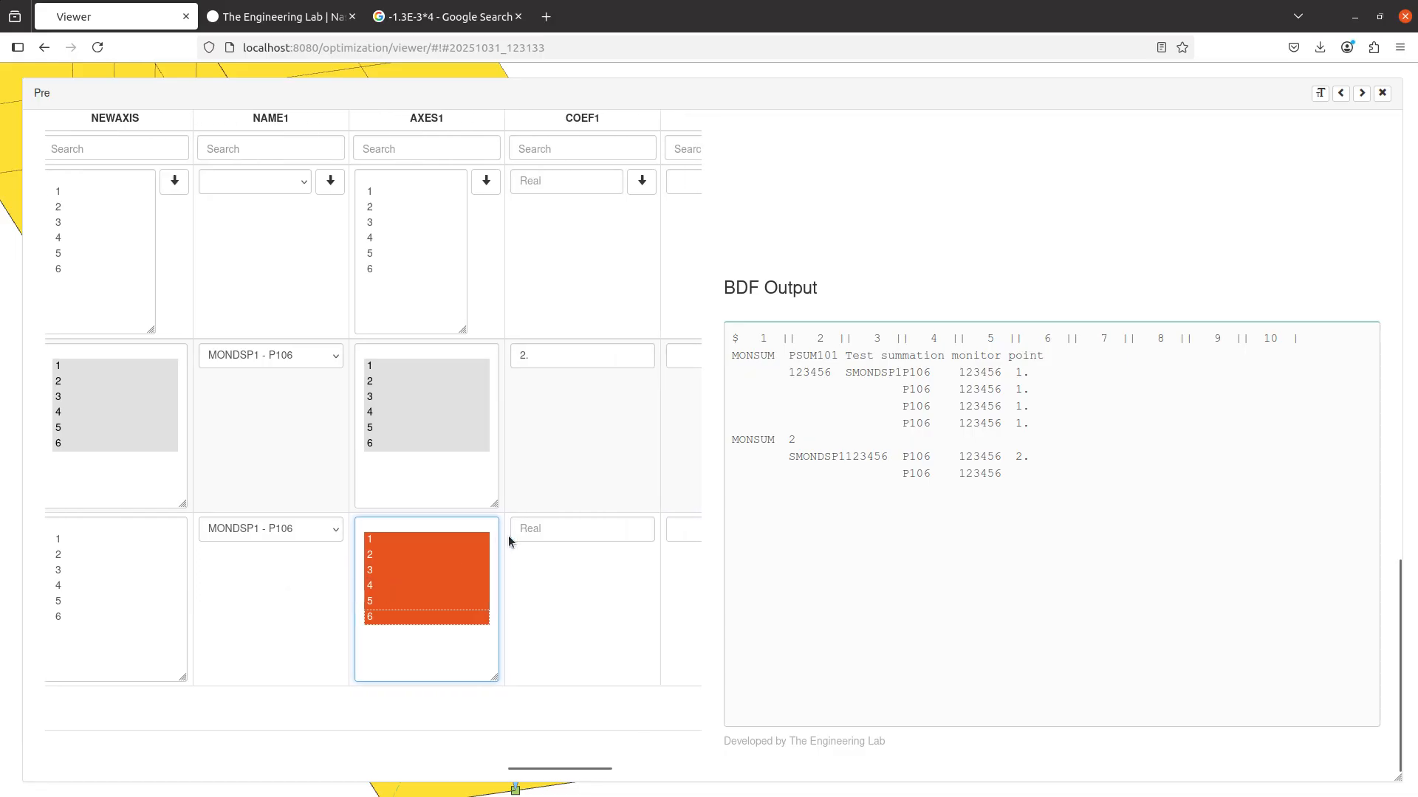
pyautogui.click(560, 523)
pyautogui.write('2.')
pyautogui.click(541, 558)
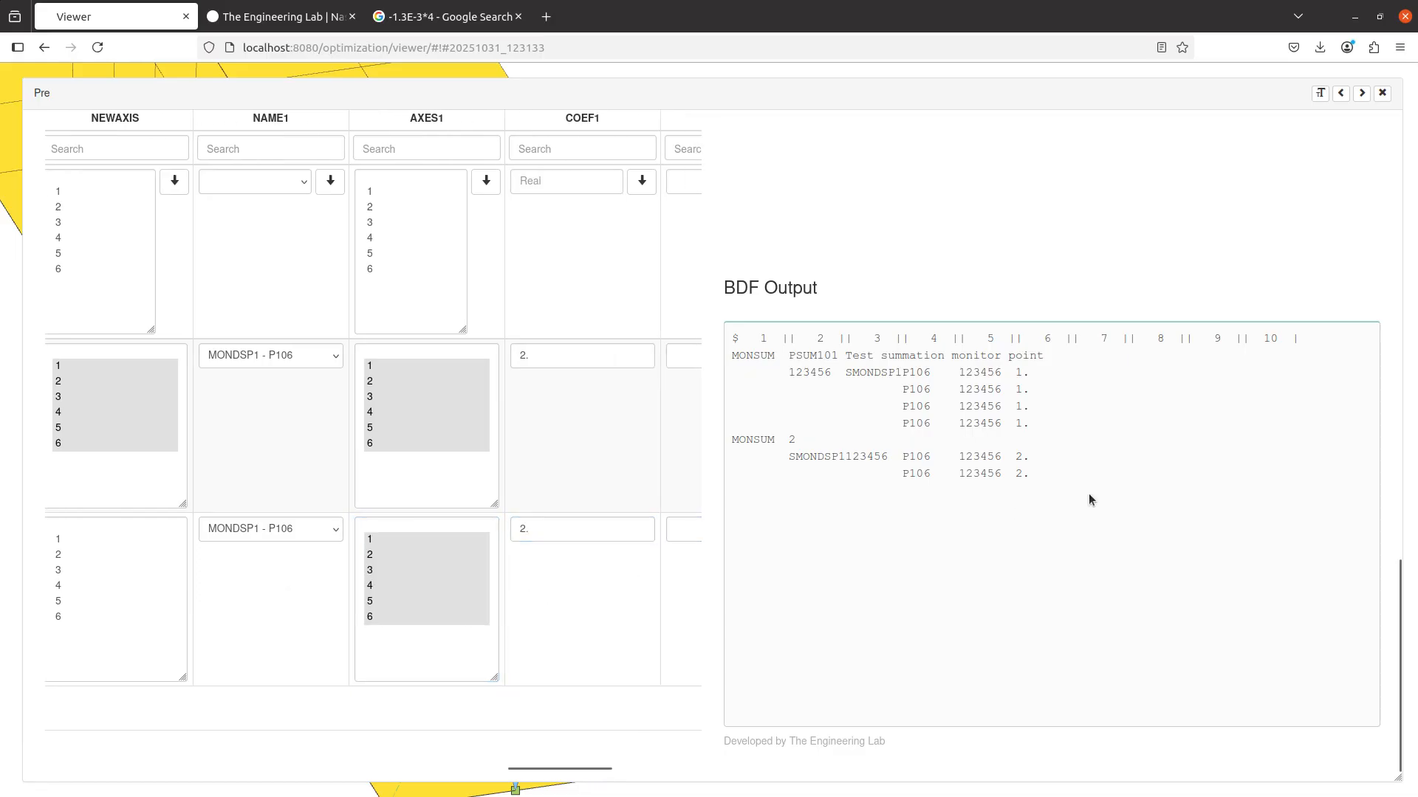
# Review the two P106 lines of the second MONSUM entry in the BDF output
pyautogui.moveTo(1089, 494); pyautogui.dragTo(731, 468)
pyautogui.click(1051, 474)
pyautogui.moveTo(1033, 485); pyautogui.dragTo(763, 463)
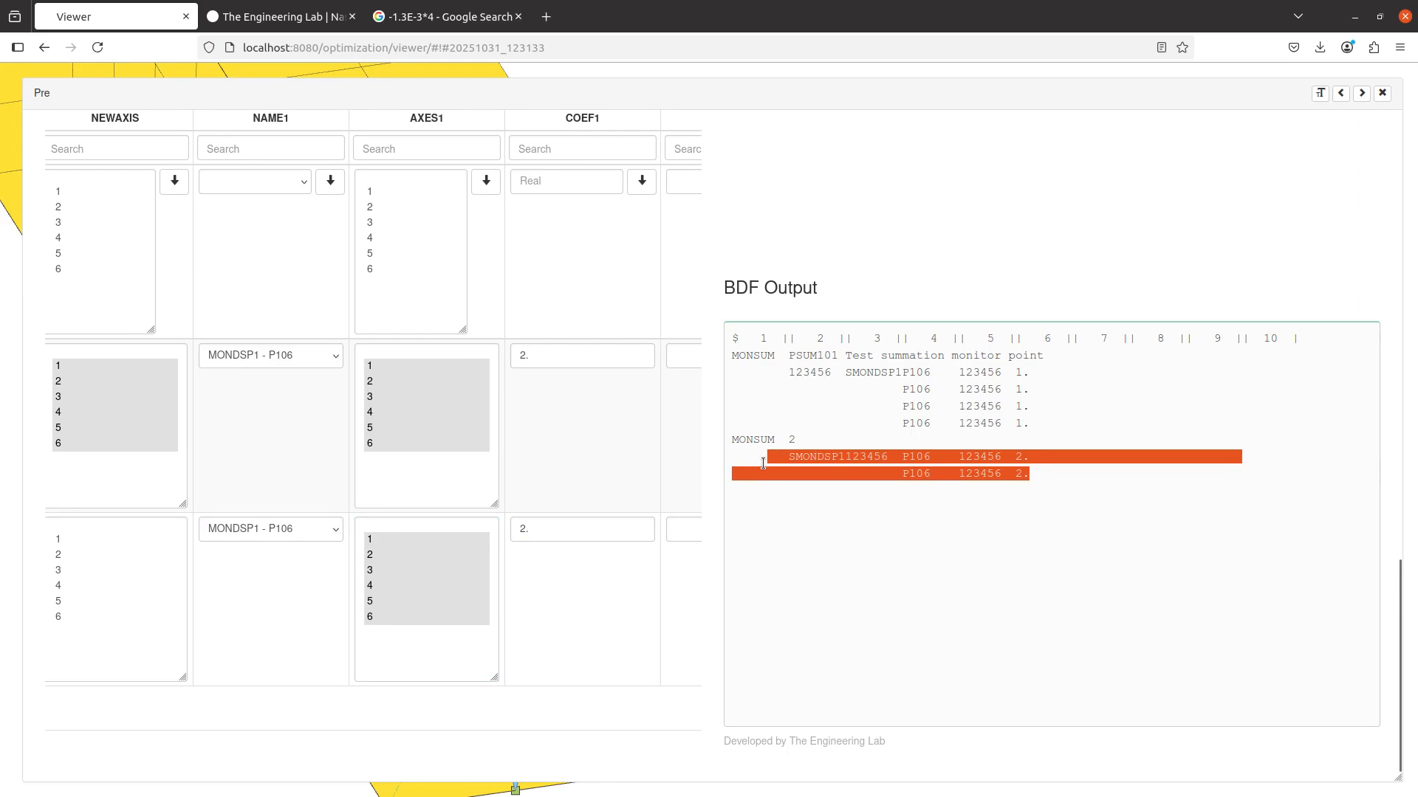
pyautogui.click(932, 486)
# Rename the second MONSUM entry as PSUM102
pyautogui.scroll(5, 573, 515)
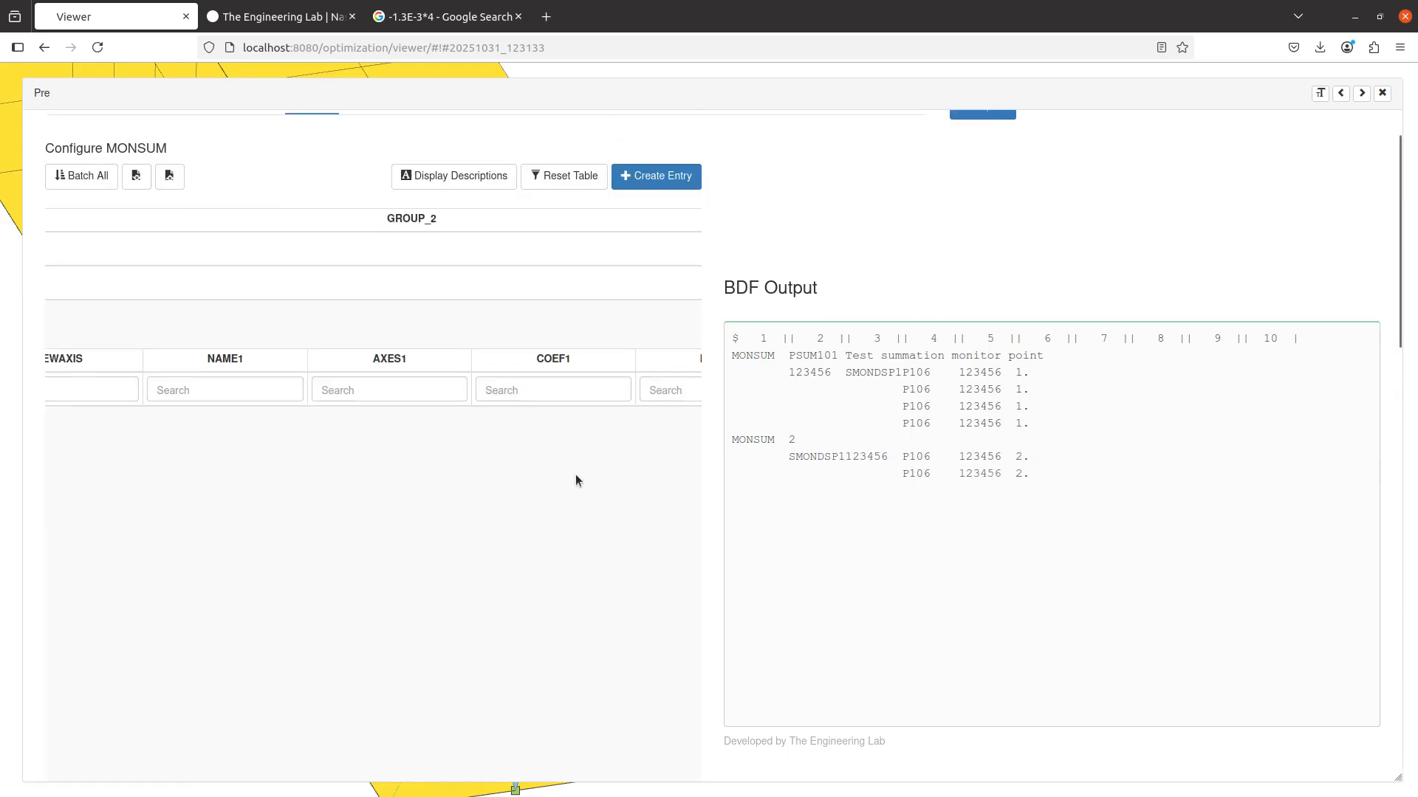
pyautogui.hscroll(-5, 308, 565)
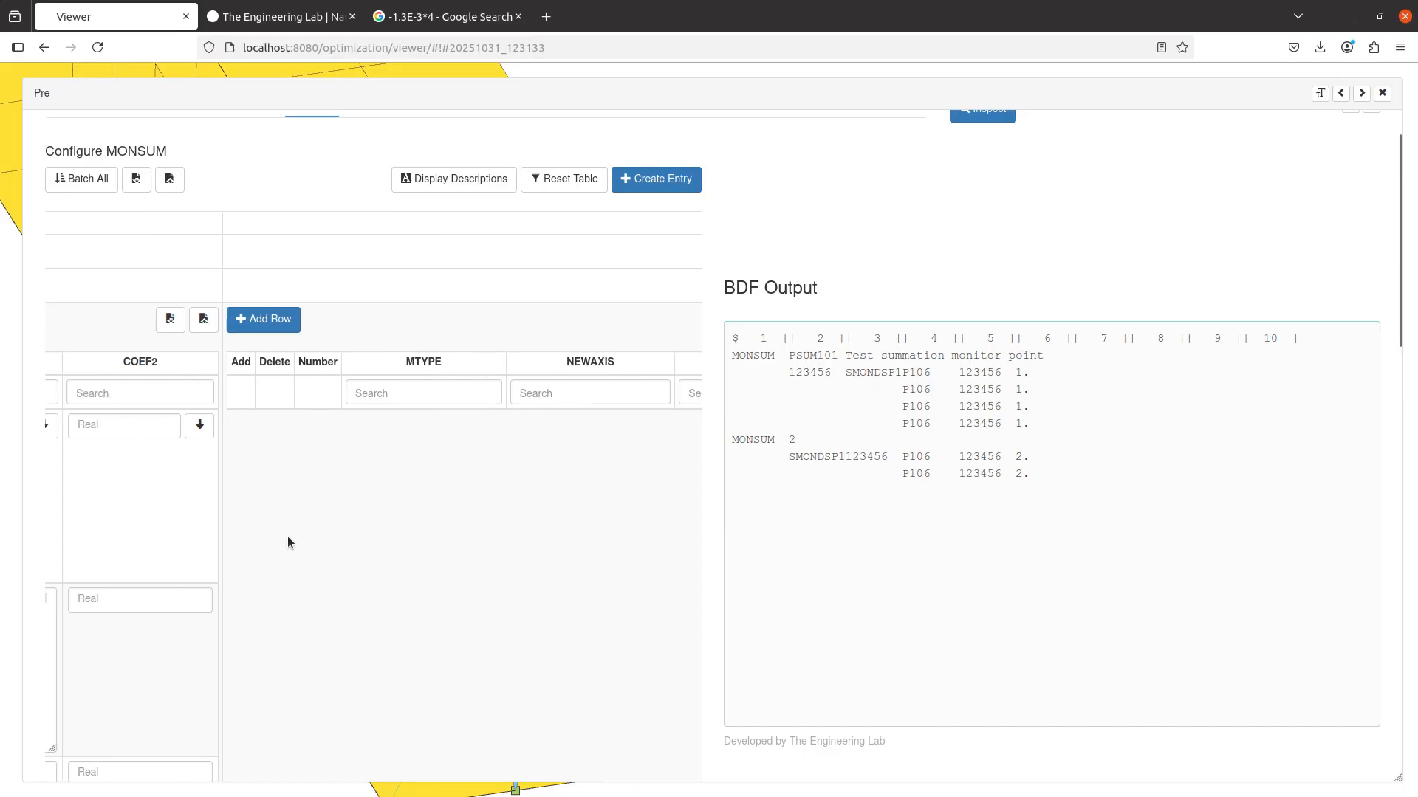
pyautogui.hscroll(-3, 397, 638)
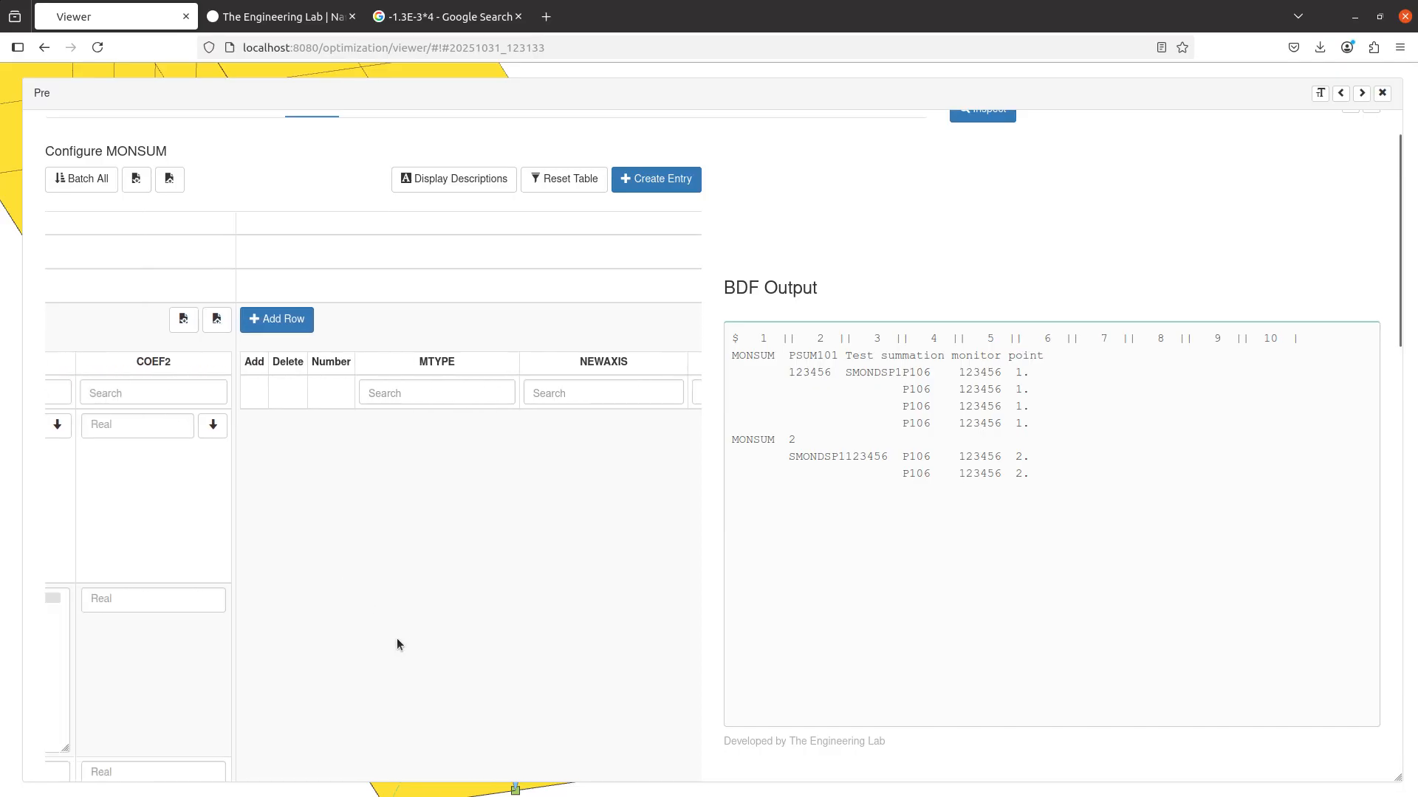
pyautogui.hscroll(1, 396, 642)
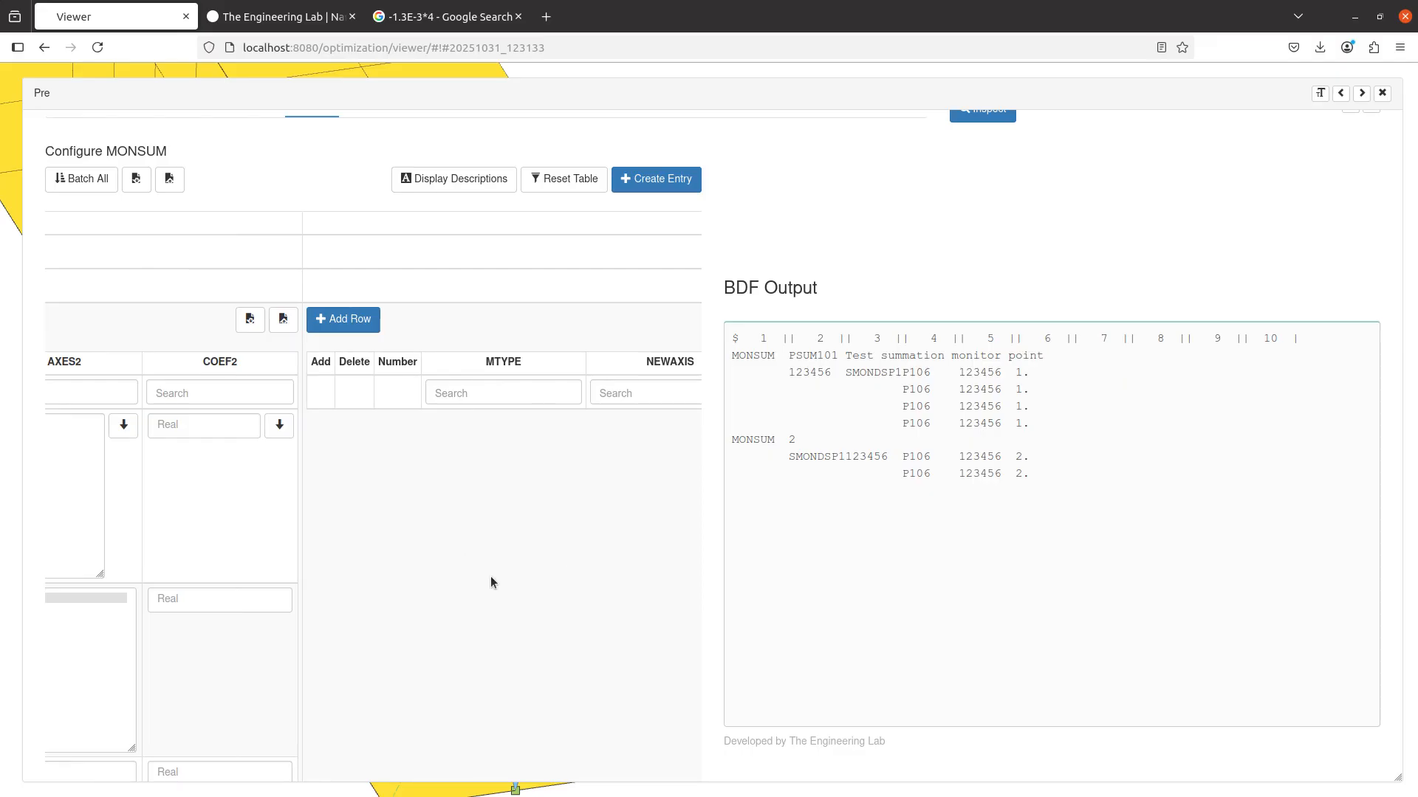
pyautogui.hscroll(-3, 490, 576)
pyautogui.hscroll(5, 490, 576)
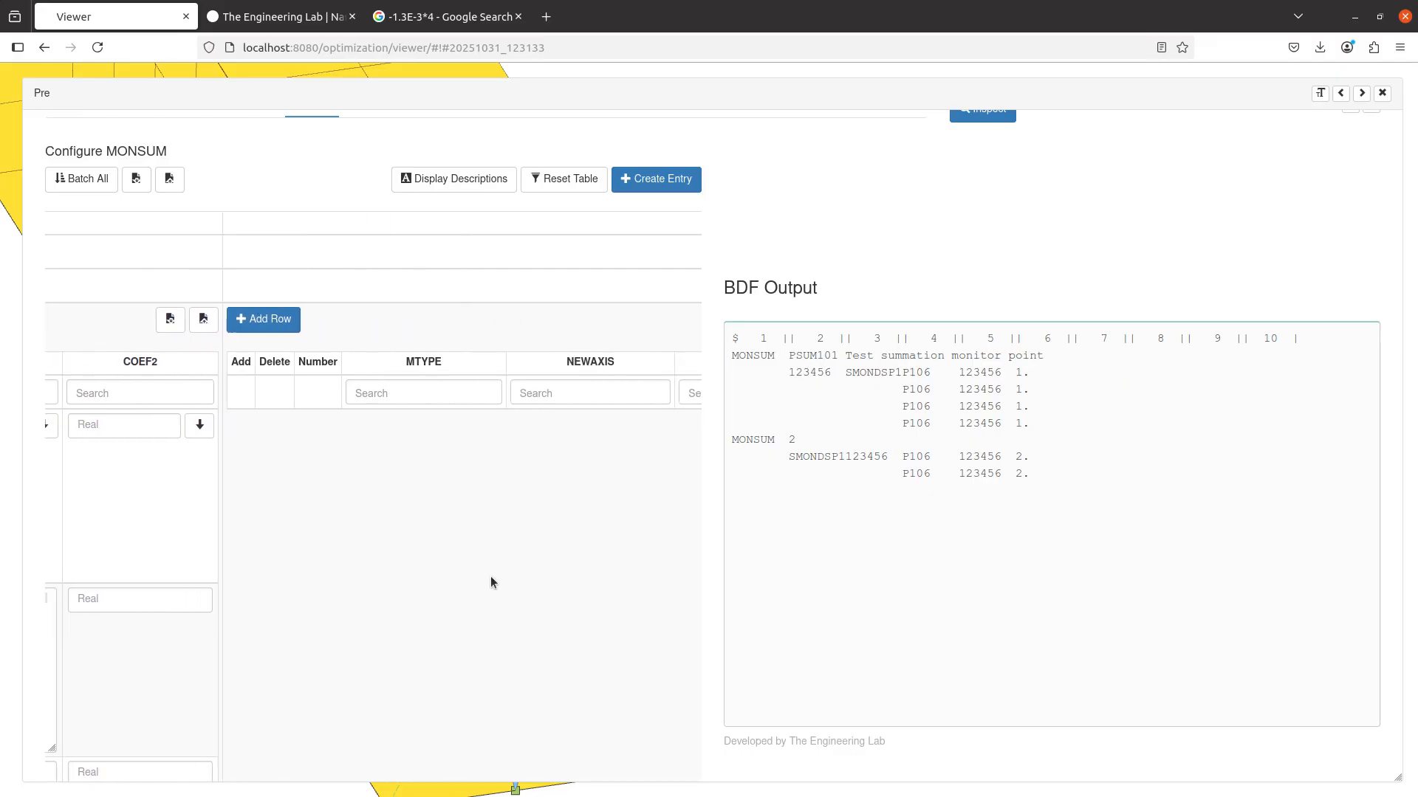
pyautogui.hscroll(-10, 490, 576)
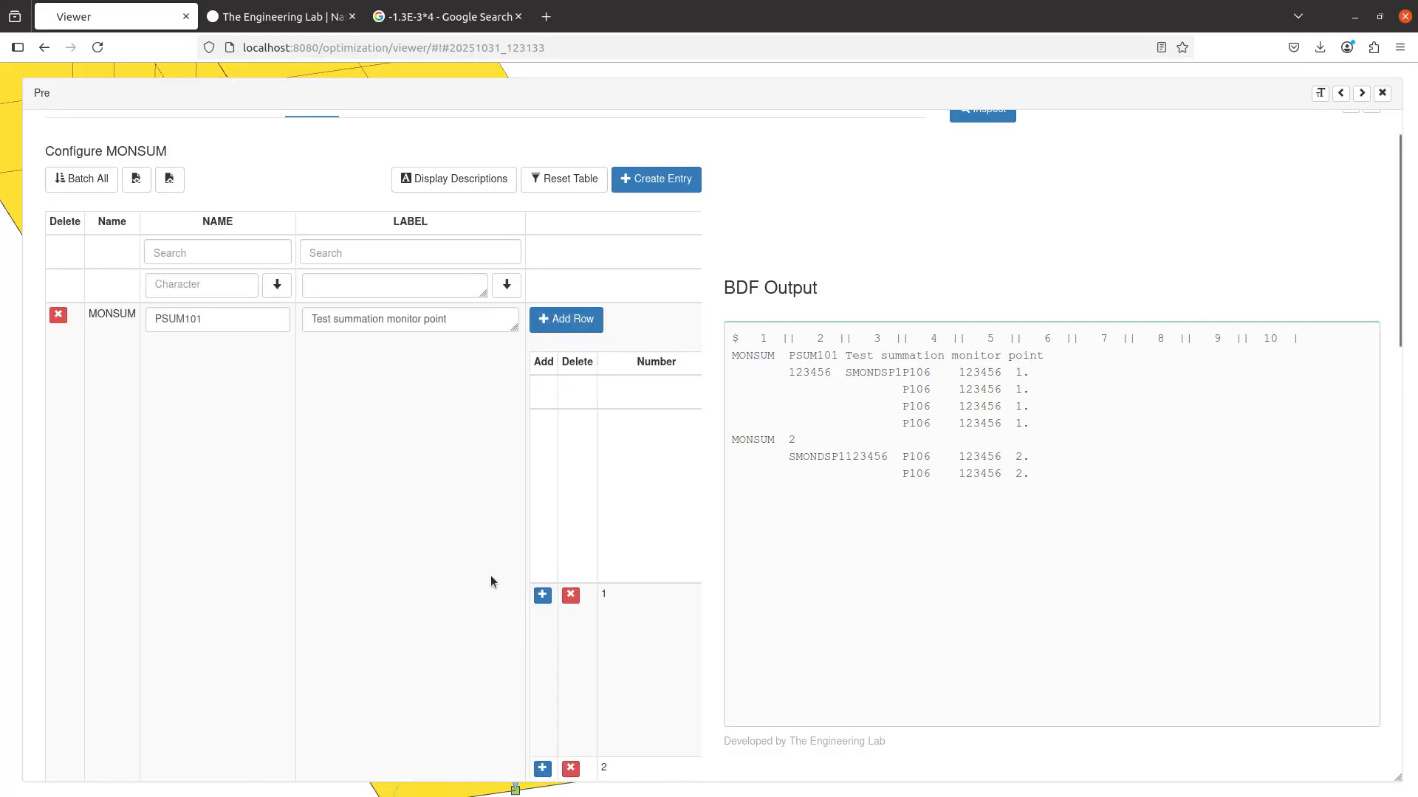
pyautogui.scroll(-15, 174, 508)
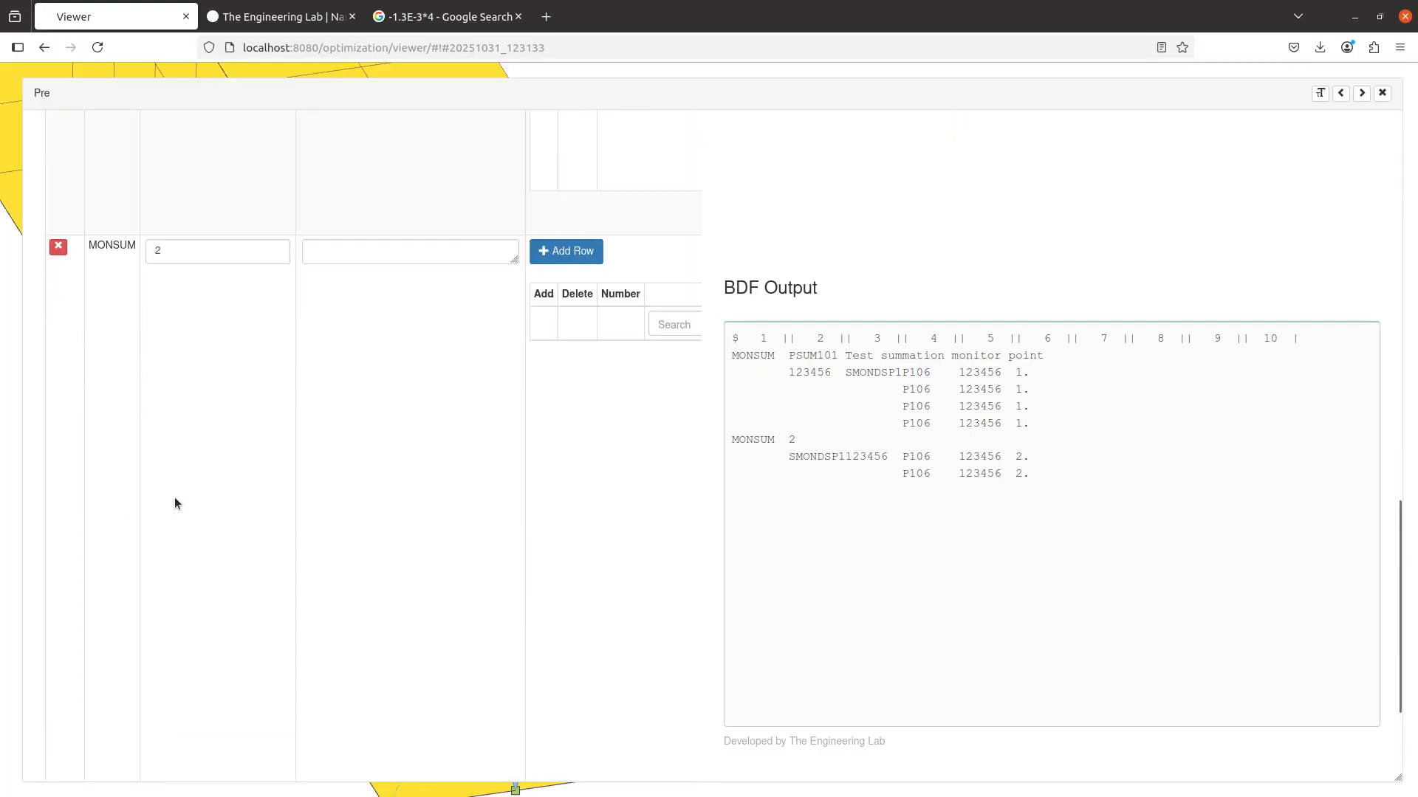
pyautogui.scroll(1, 175, 498)
pyautogui.moveTo(183, 276); pyautogui.dragTo(34, 258)
pyautogui.write('P')
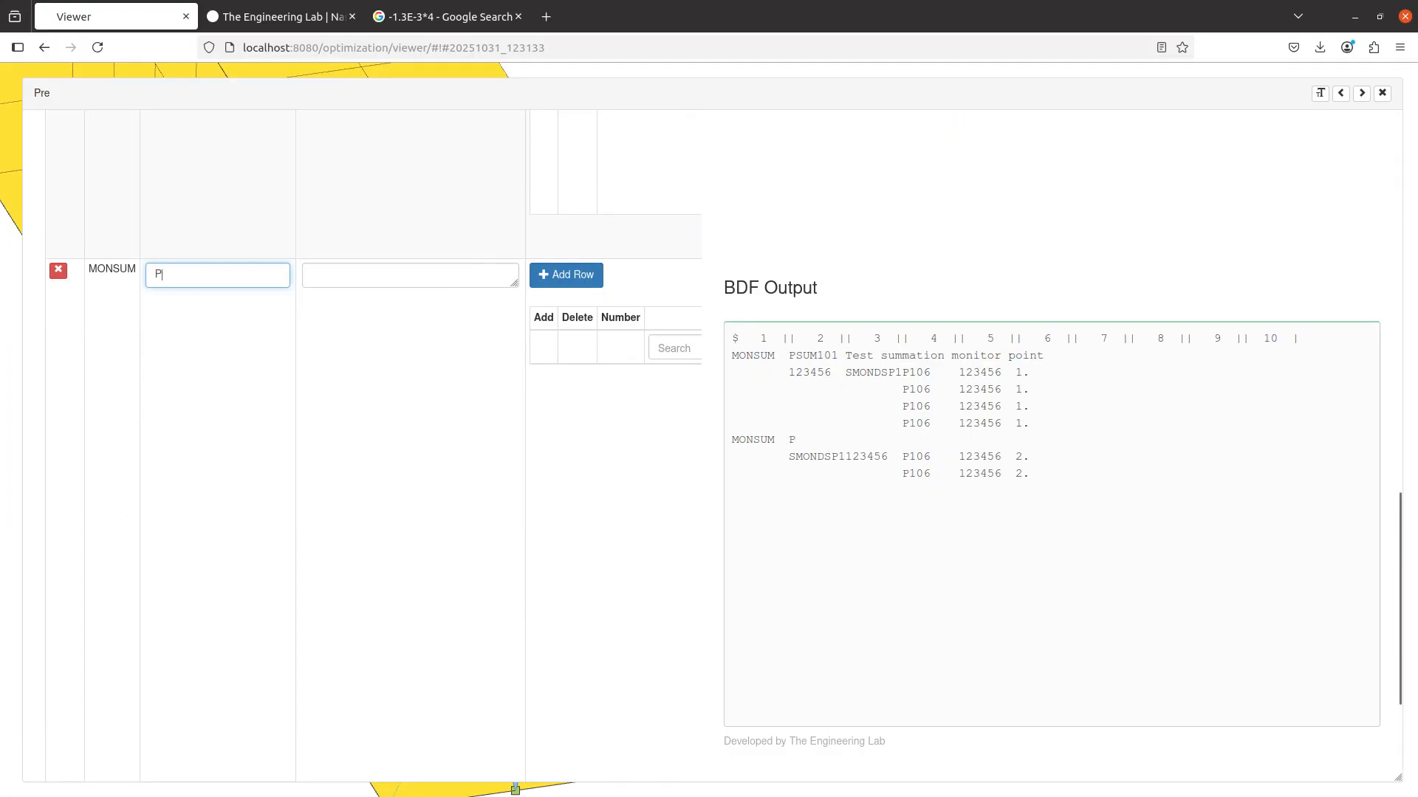
pyautogui.write('SUM102')
# Upload the finished BDF and immediately run the analysis
pyautogui.scroll(5, 687, 332)
pyautogui.click(658, 139)
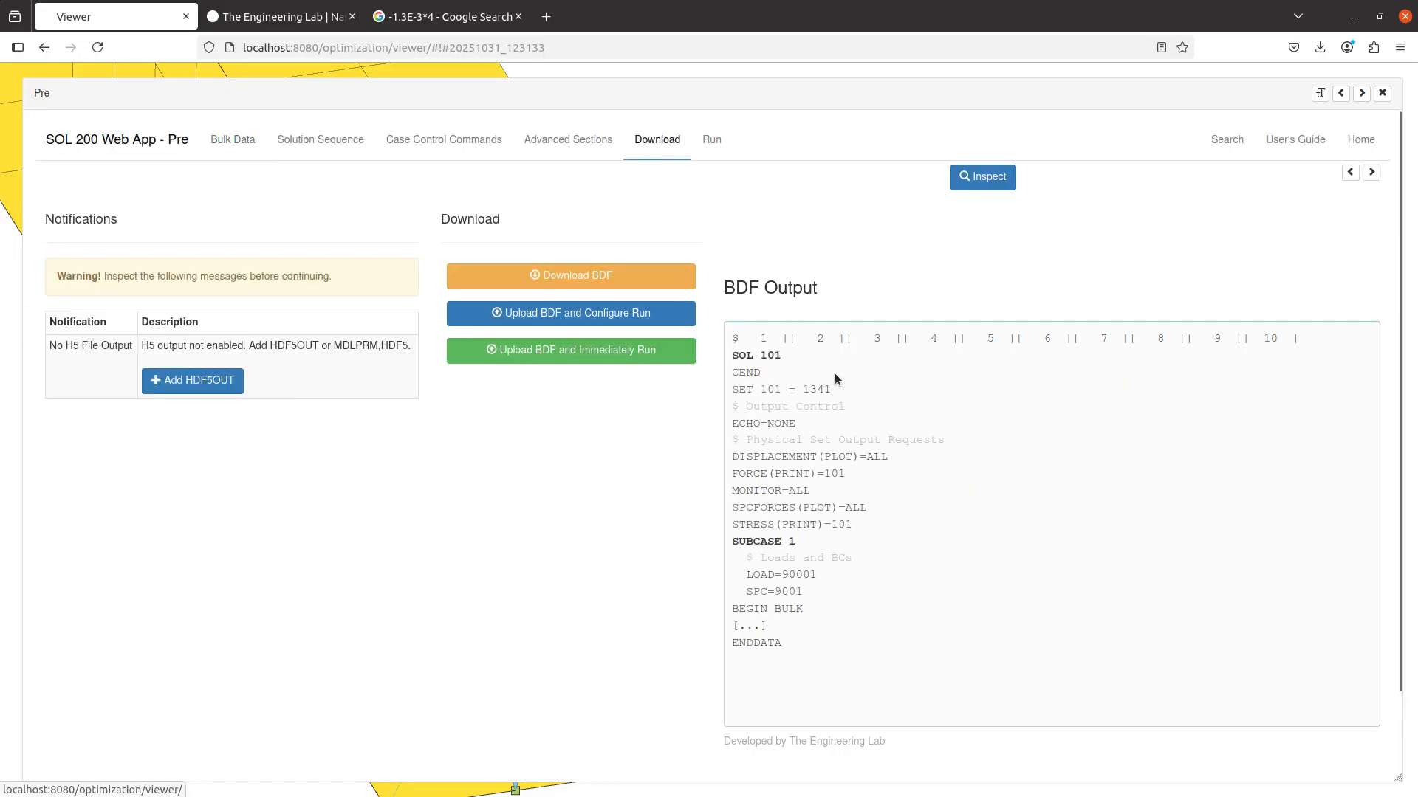
pyautogui.click(540, 354)
# Switch to Notepad++ and delete the second PSUM101 result block from the notes
pyautogui.hotkey('alt', 'Tab')
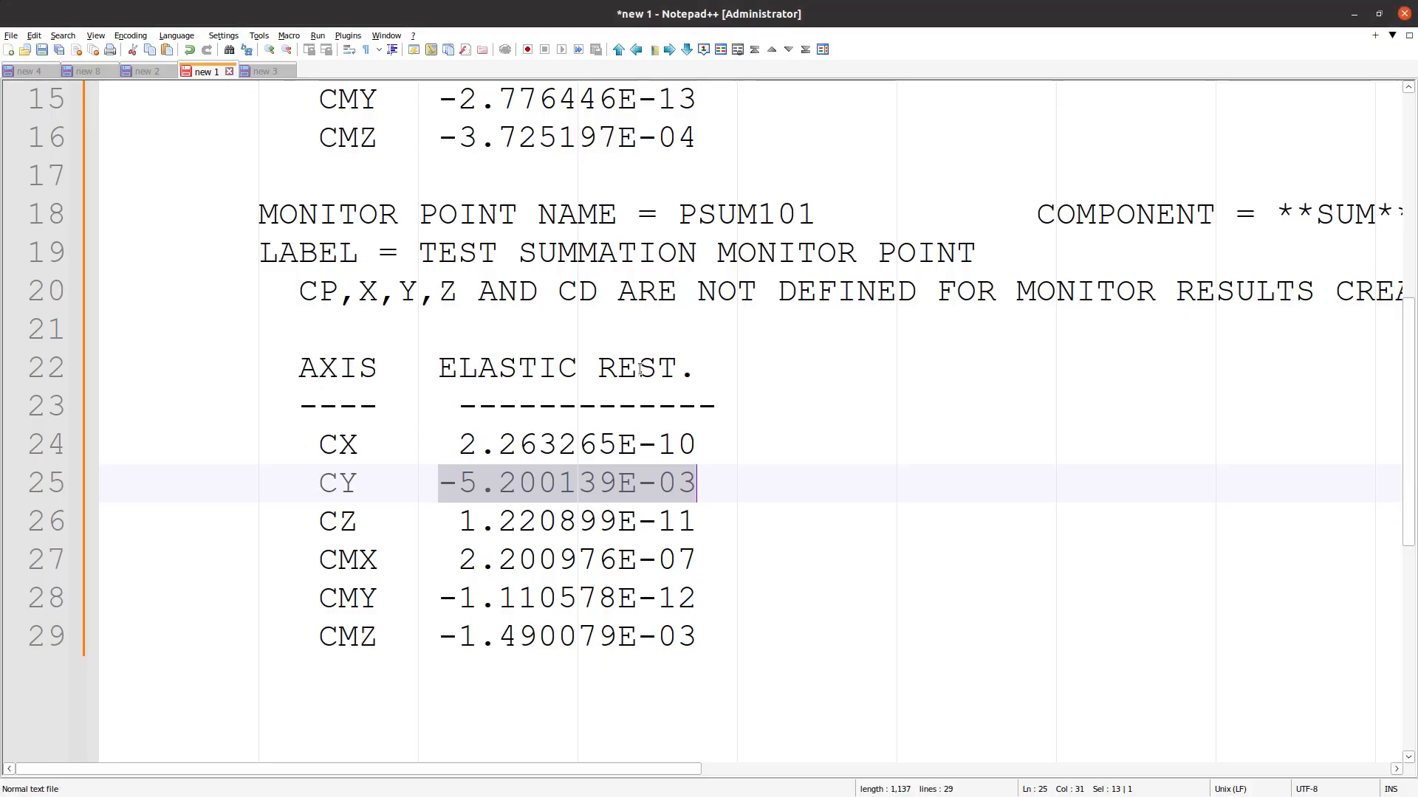
pyautogui.click(638, 369)
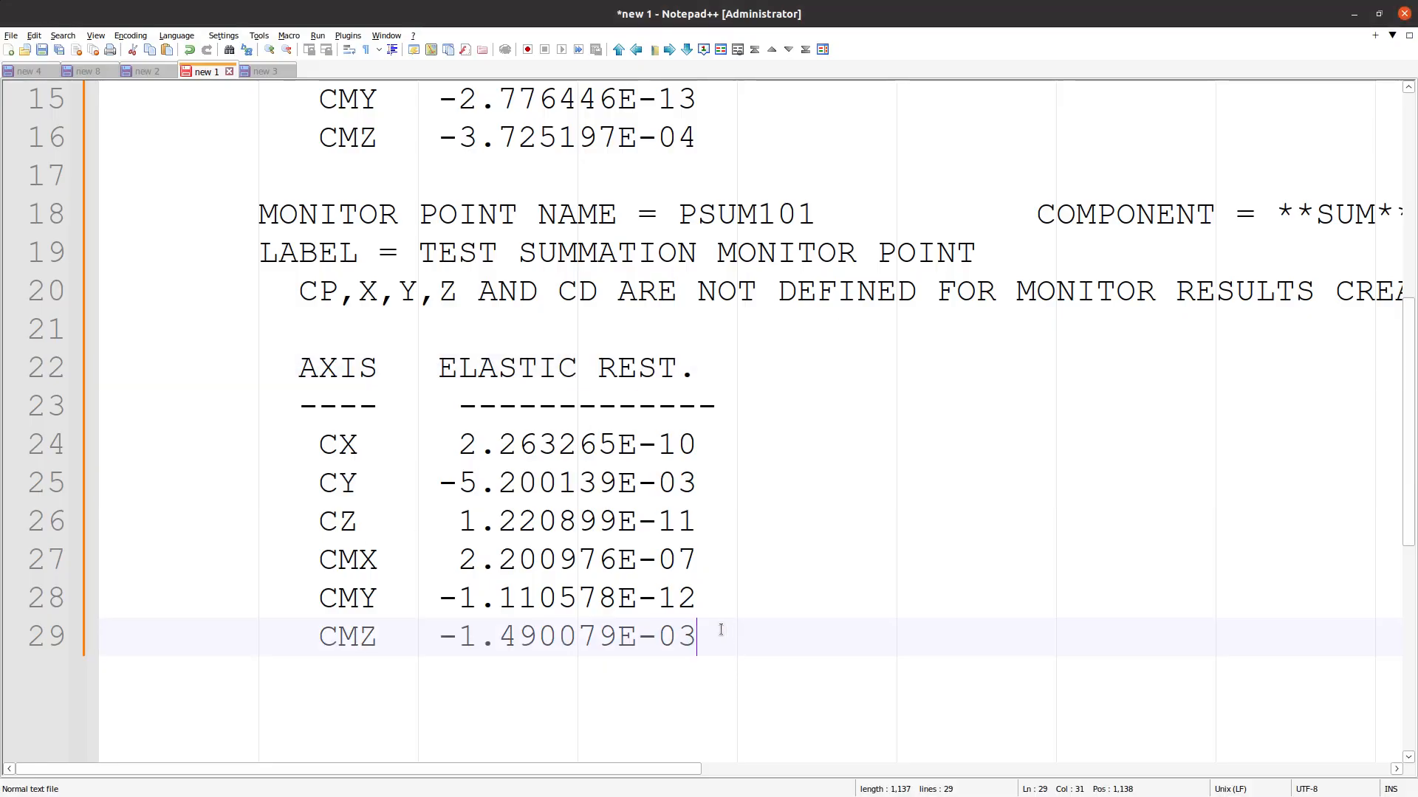
pyautogui.moveTo(721, 633); pyautogui.dragTo(1, 714)
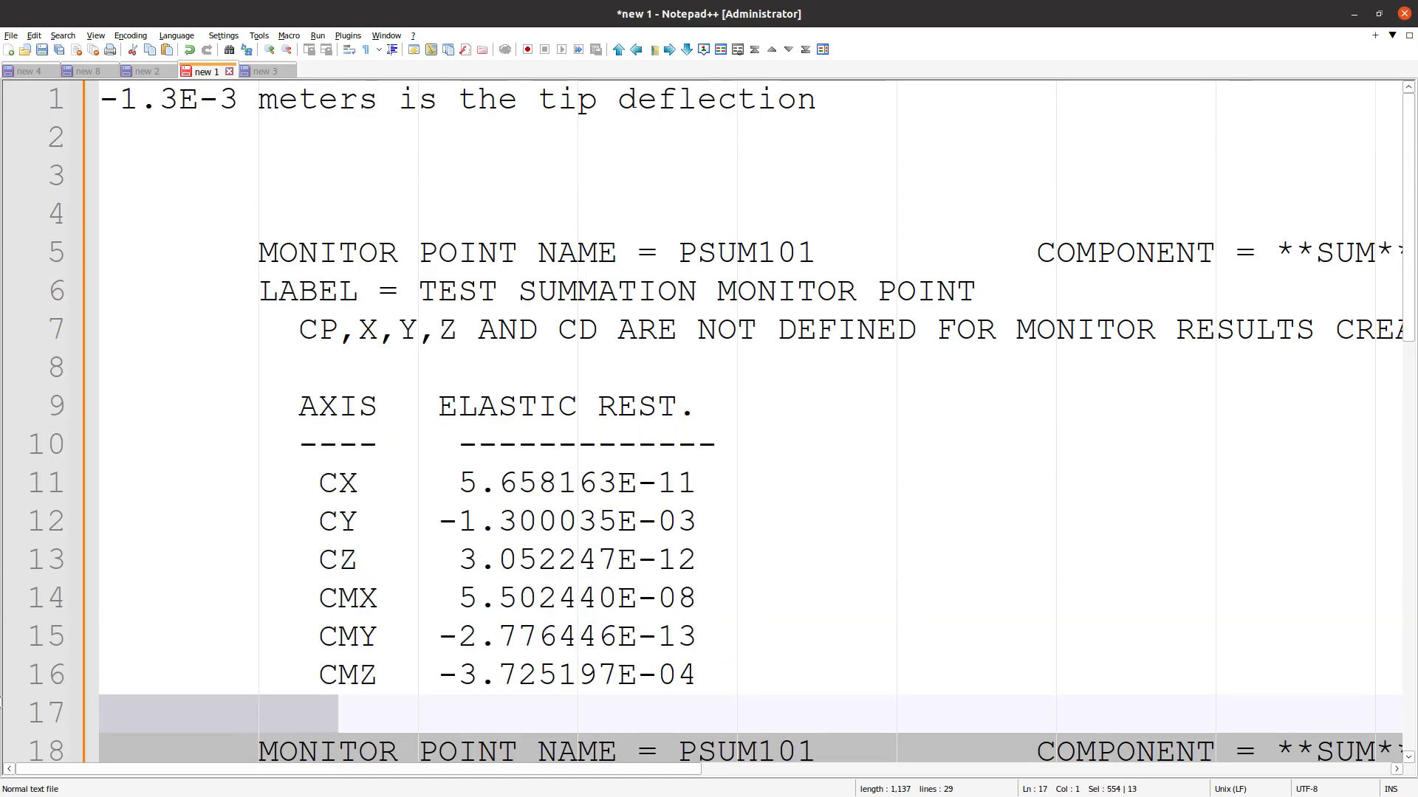
pyautogui.press('Delete')
# Examine the remaining PSUM101 block in the notes, focusing on its CY value
pyautogui.moveTo(726, 698); pyautogui.dragTo(114, 266)
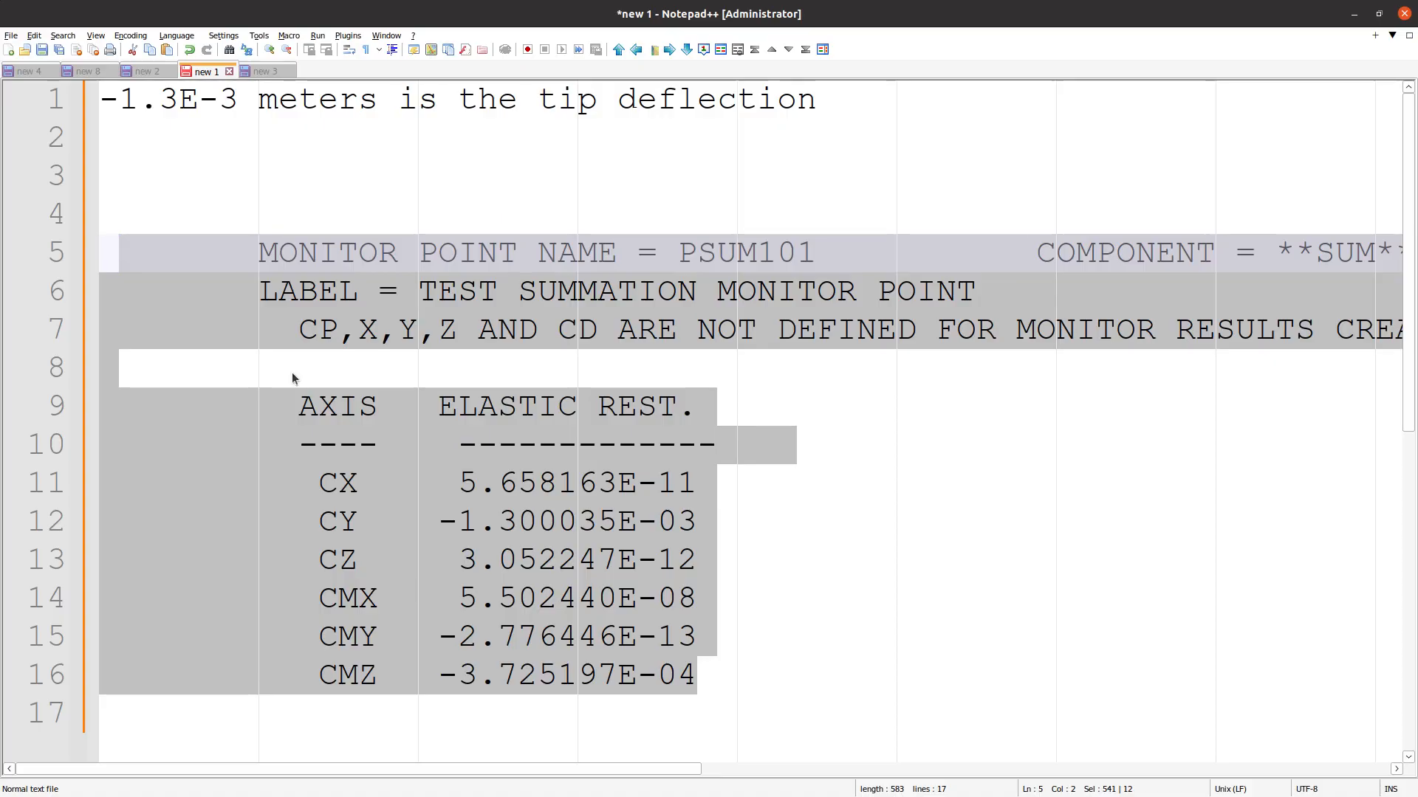
pyautogui.click(502, 487)
pyautogui.moveTo(440, 521); pyautogui.dragTo(711, 528)
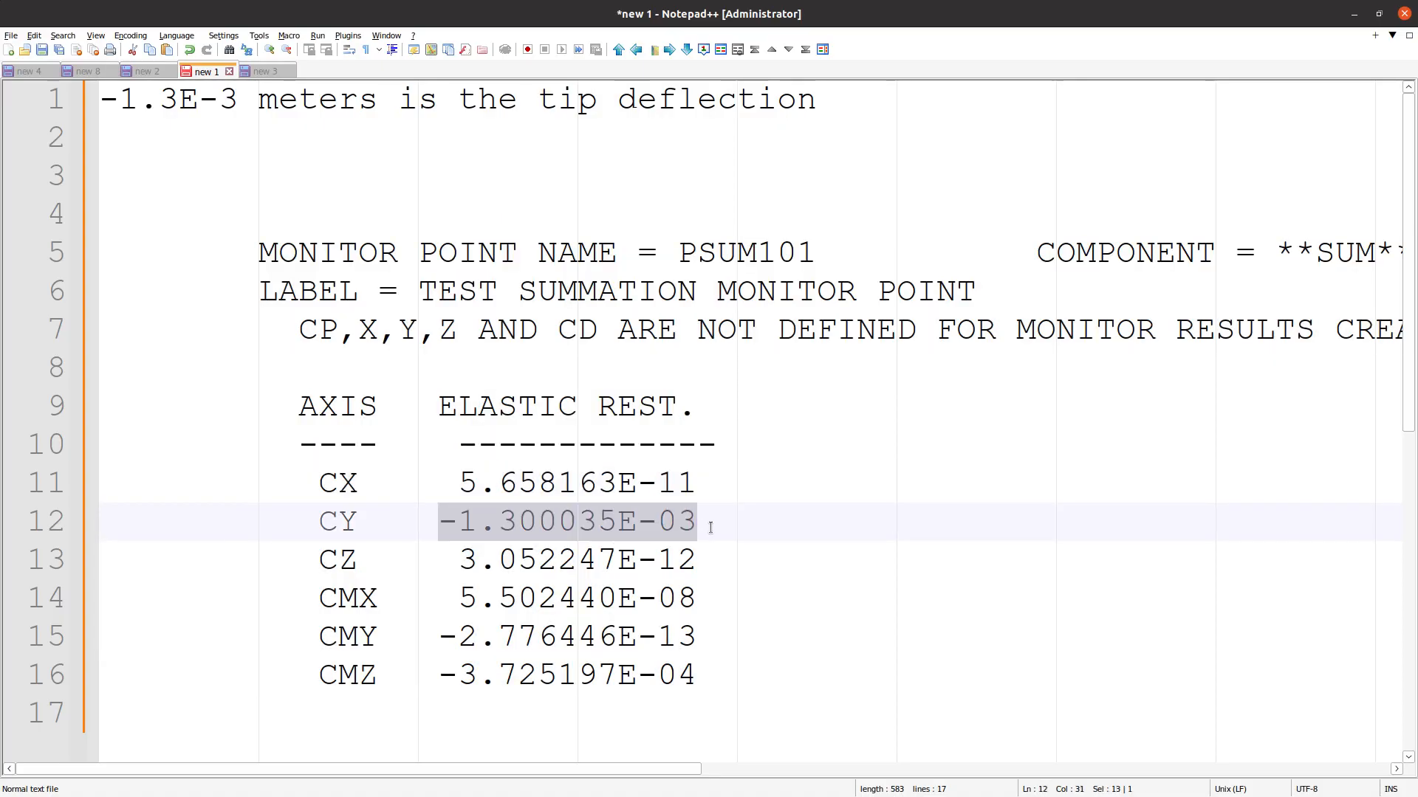
pyautogui.scroll(-3, 710, 527)
# Return to the web app, open the model.f06 result file, and copy its elastic PSUM101 and PSUM102 blocks
pyautogui.hotkey('alt', 'Tab')
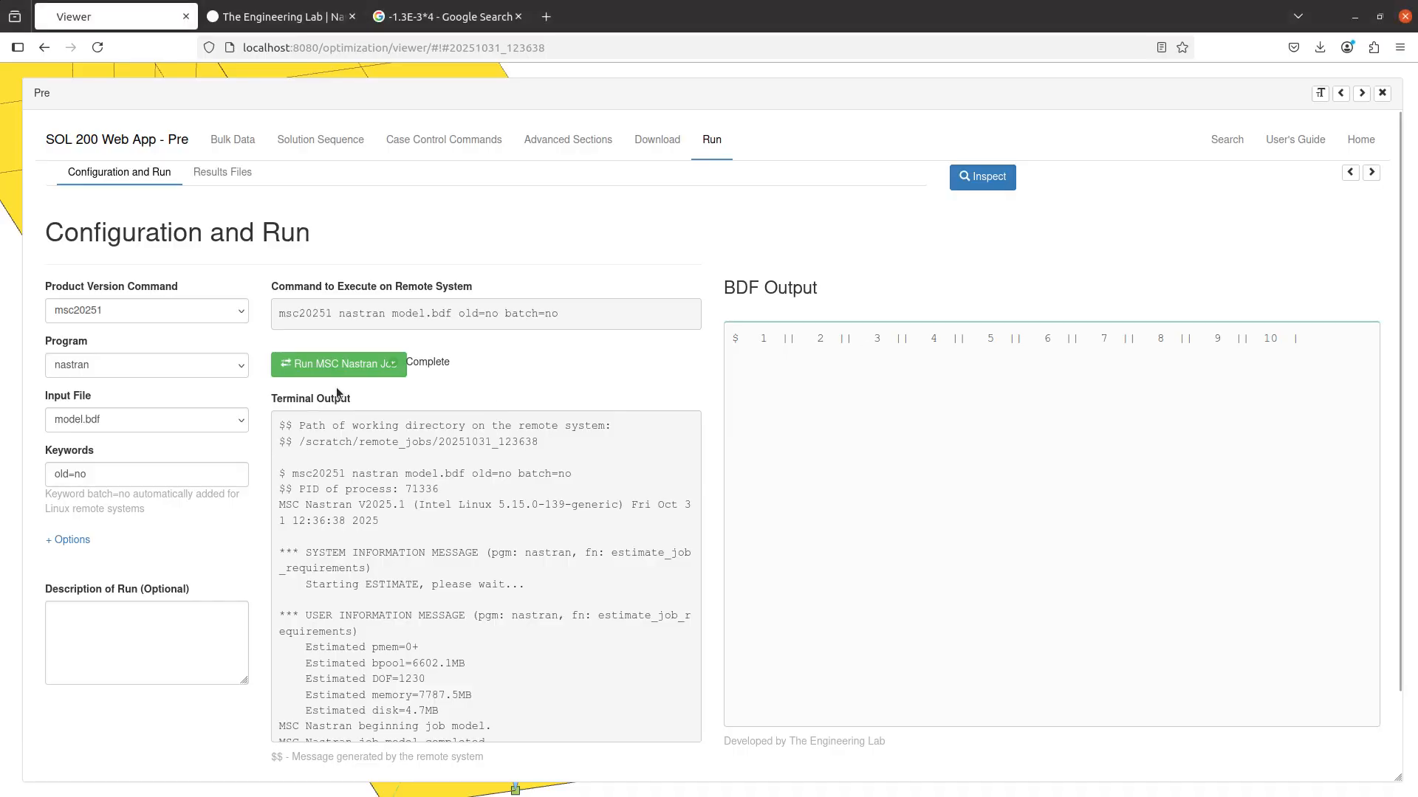
pyautogui.click(222, 172)
pyautogui.click(87, 546)
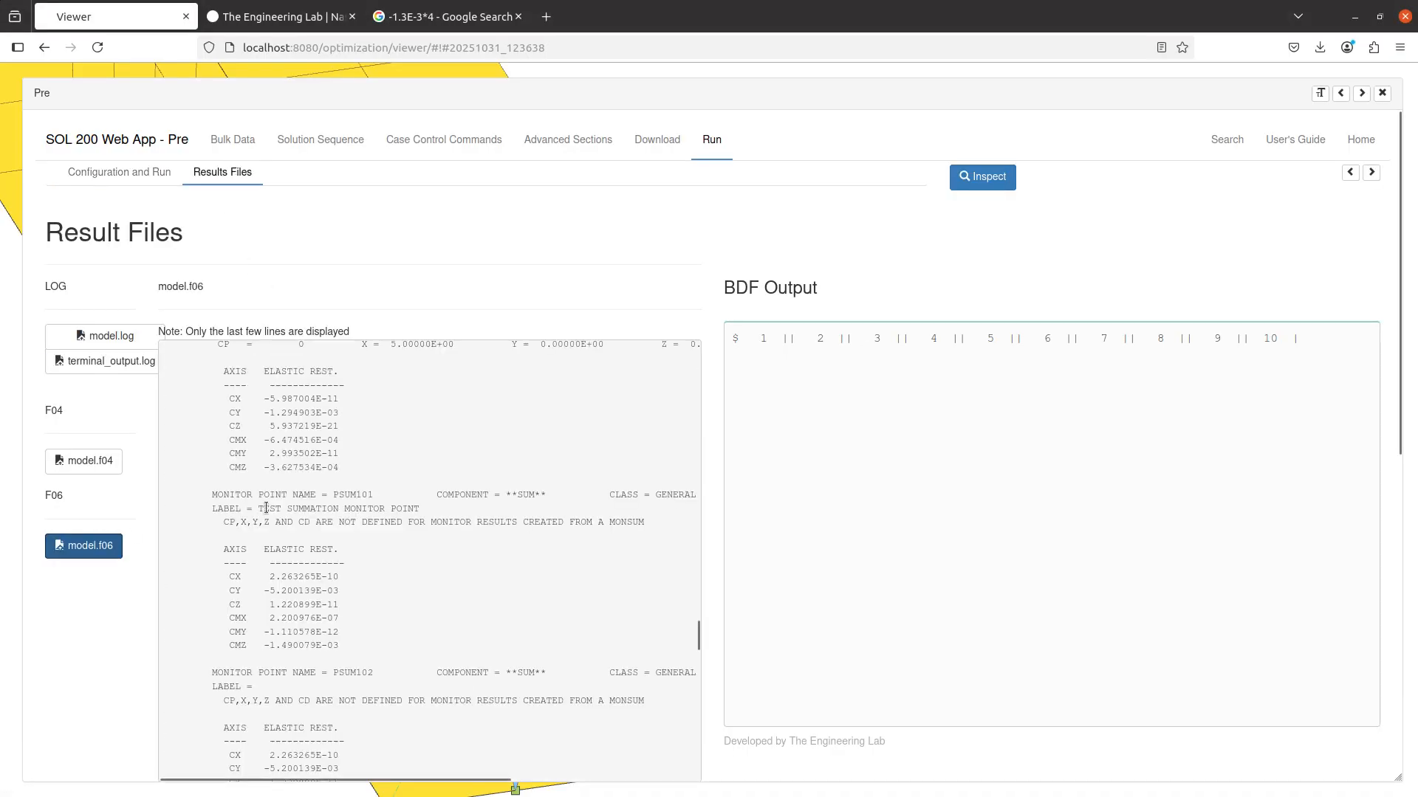
pyautogui.scroll(-5, 266, 508)
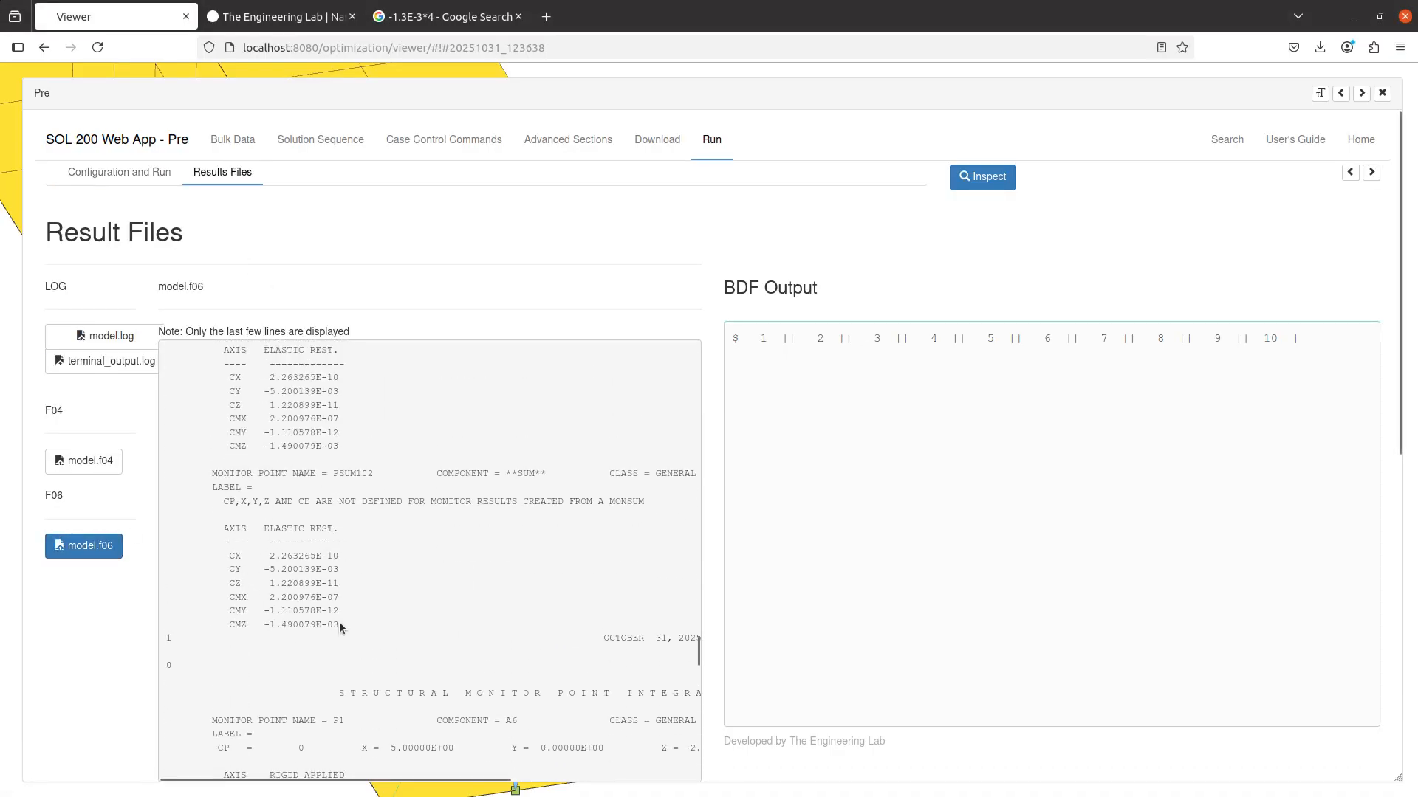
pyautogui.scroll(3, 168, 720)
pyautogui.moveTo(339, 626); pyautogui.dragTo(163, 427)
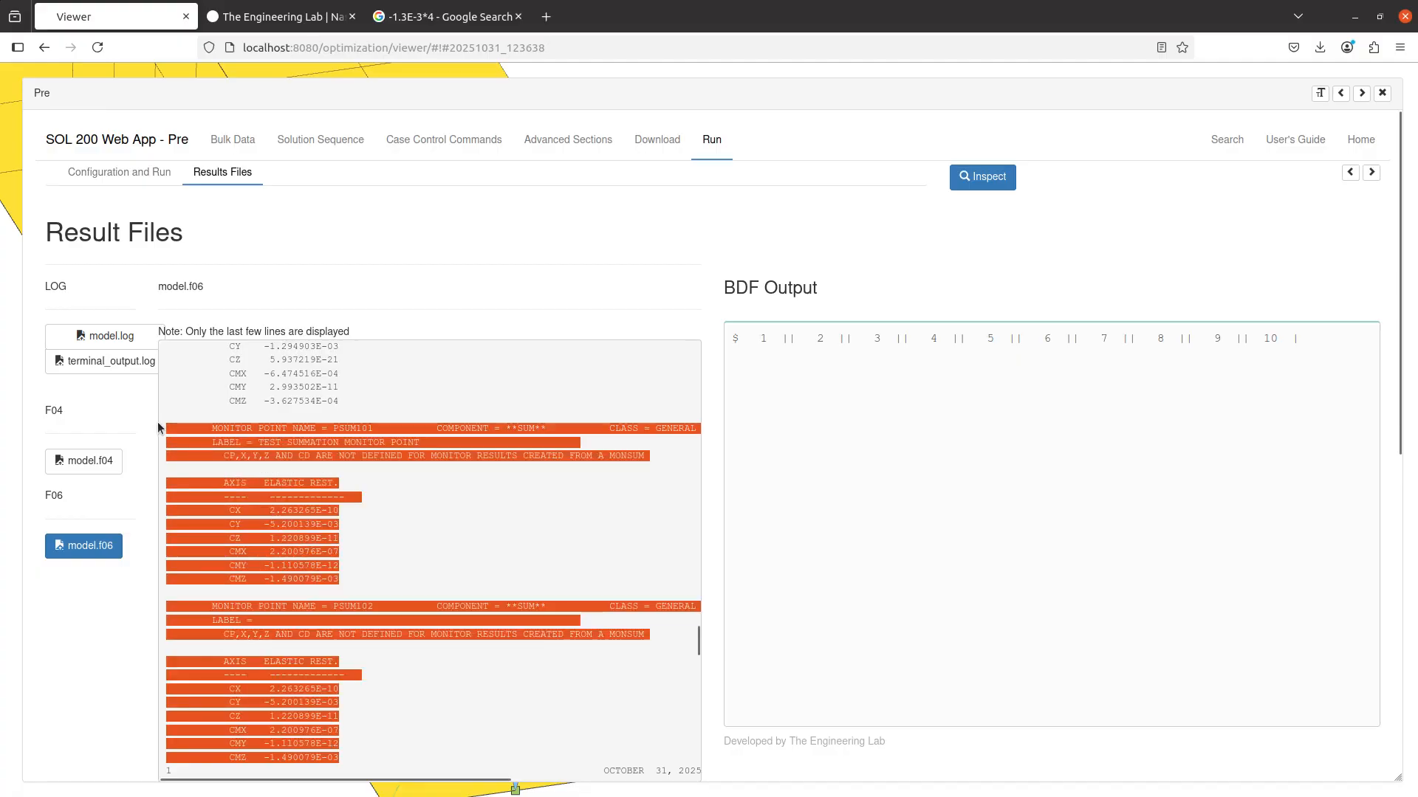
# Paste the copied PSUM101 and PSUM102 results into the Notepad++ notes below the existing block, separated by blank lines
pyautogui.hotkey('alt', 'Tab')
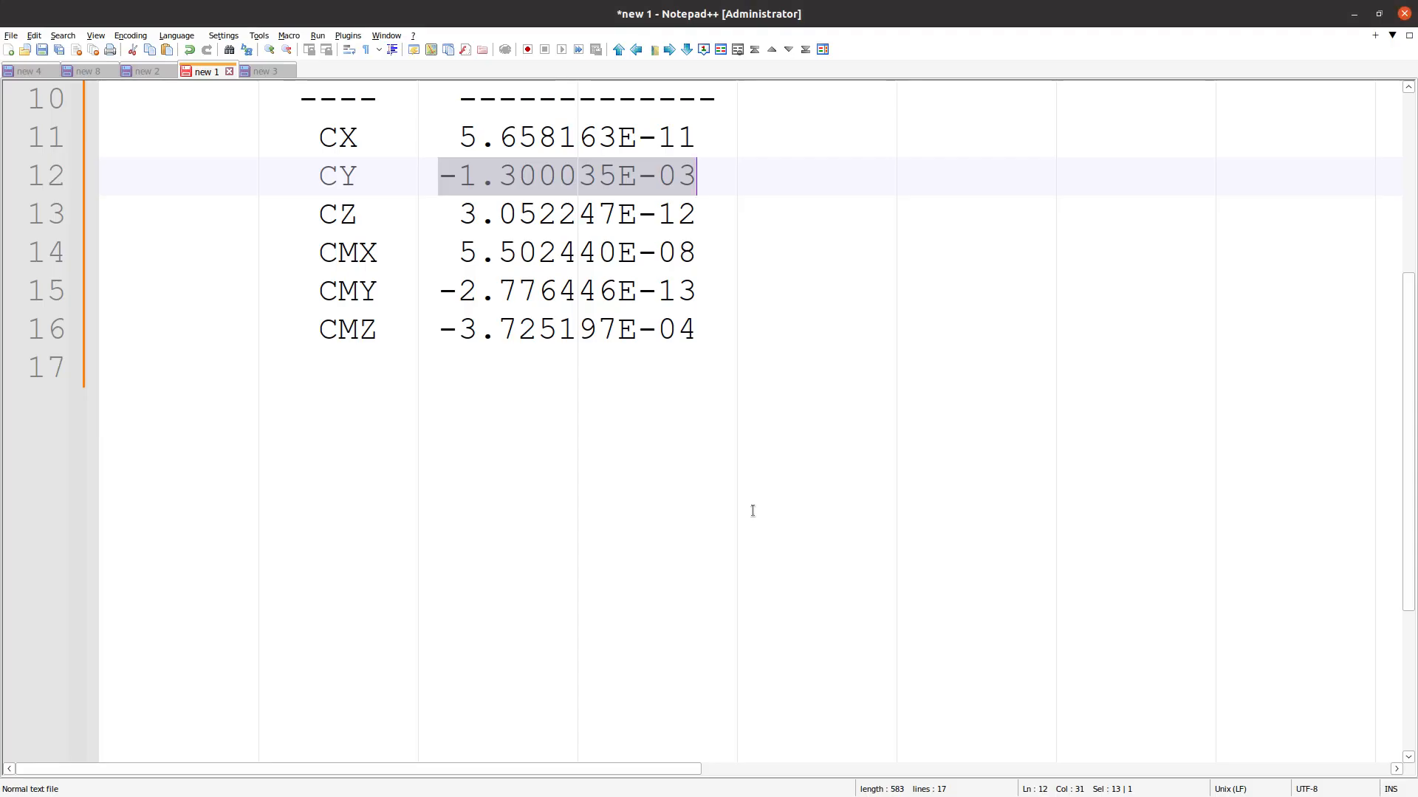
pyautogui.click(665, 557)
pyautogui.press('Return')
pyautogui.press('Return')
pyautogui.press('Return')
pyautogui.hotkey('ctrl', 'v')
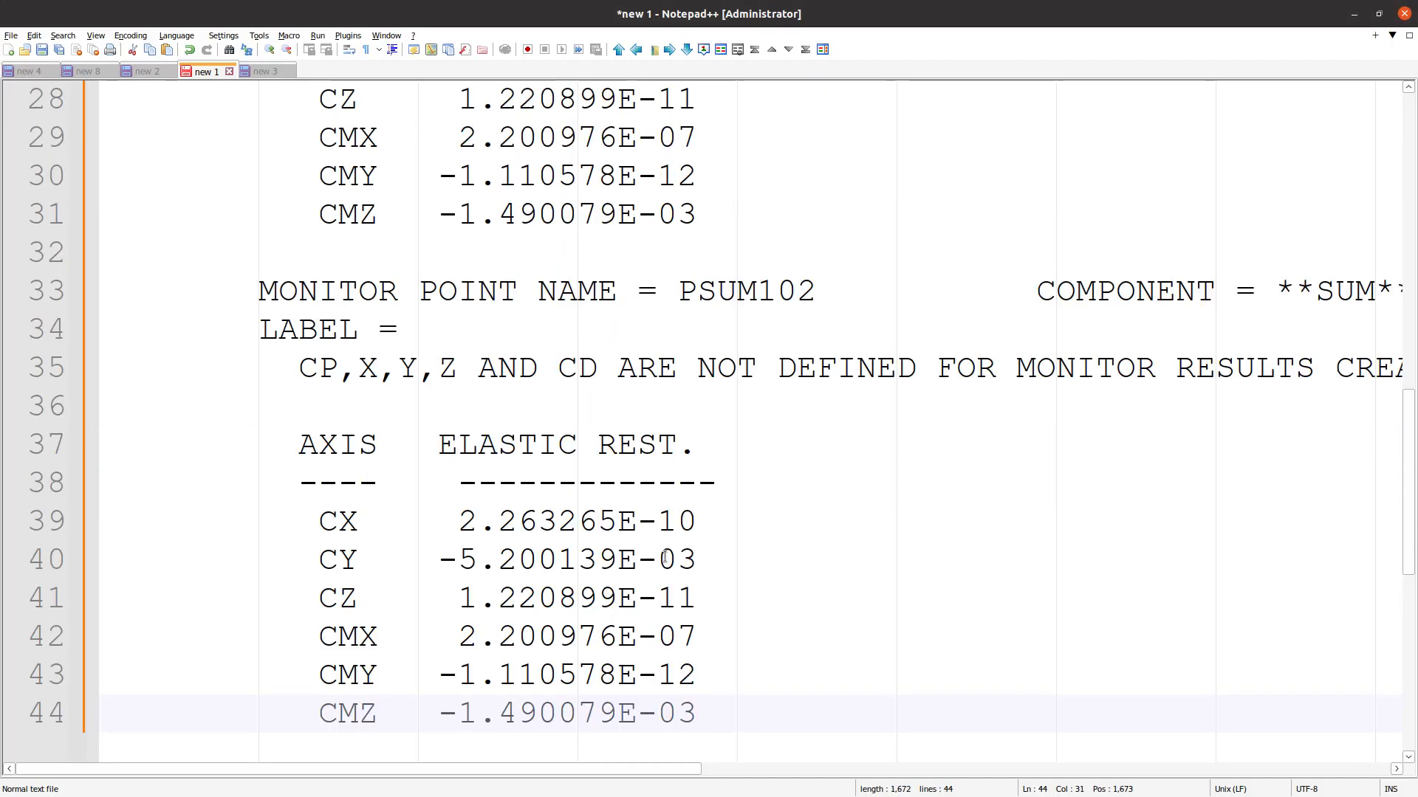
# Compare the CY values of the pasted PSUM101 and PSUM102 results
pyautogui.scroll(4, 779, 500)
pyautogui.scroll(-2, 784, 505)
pyautogui.tripleClick(530, 292)
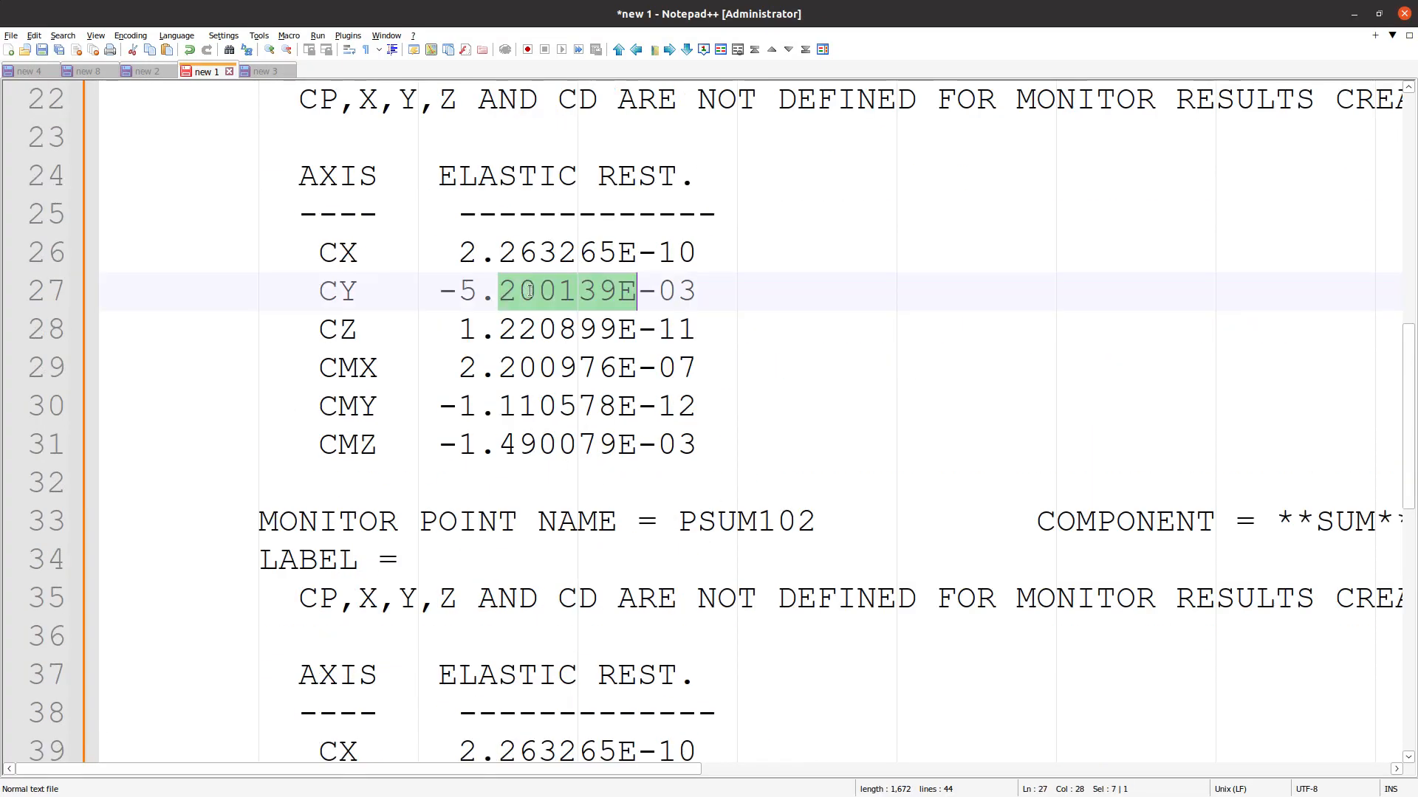
pyautogui.scroll(1, 534, 372)
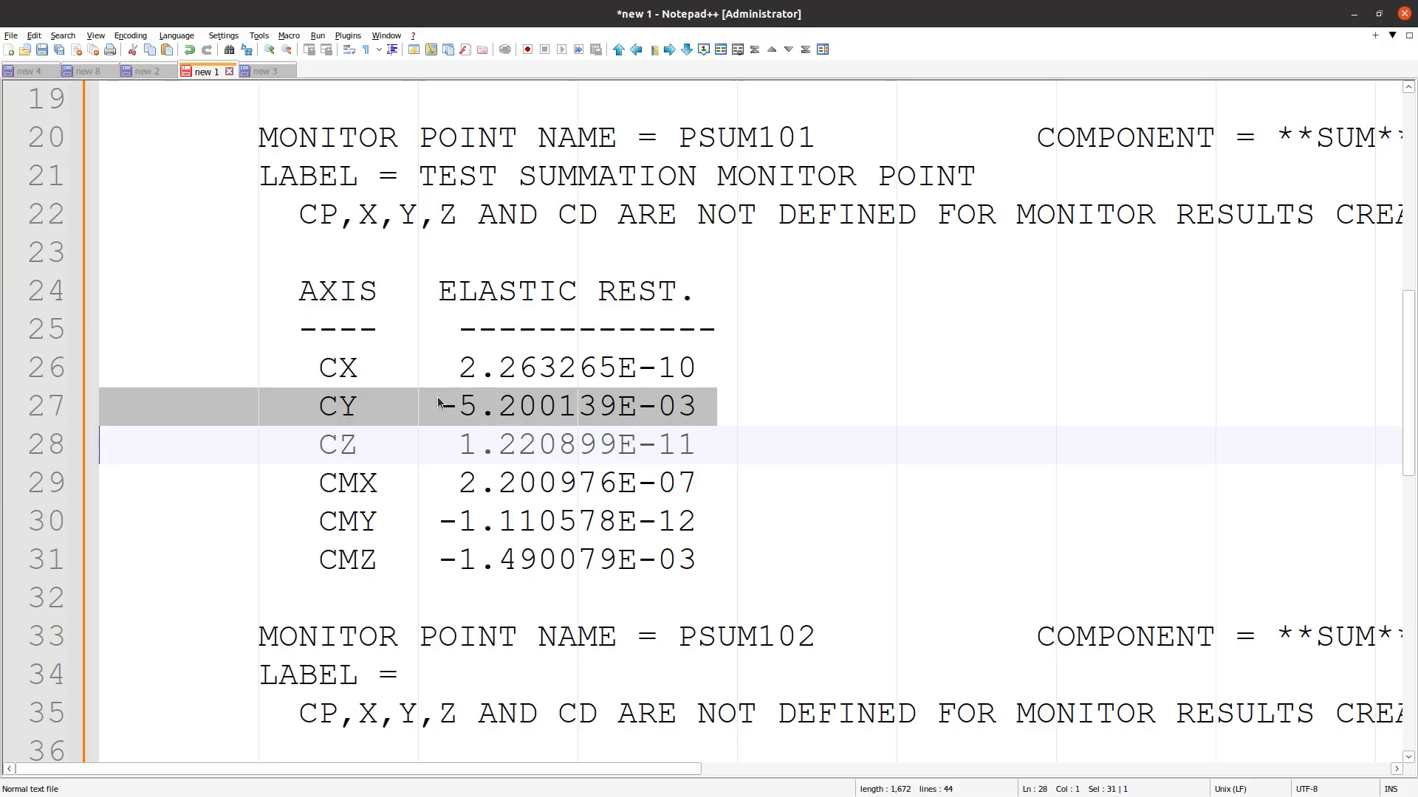
pyautogui.scroll(-5, 438, 403)
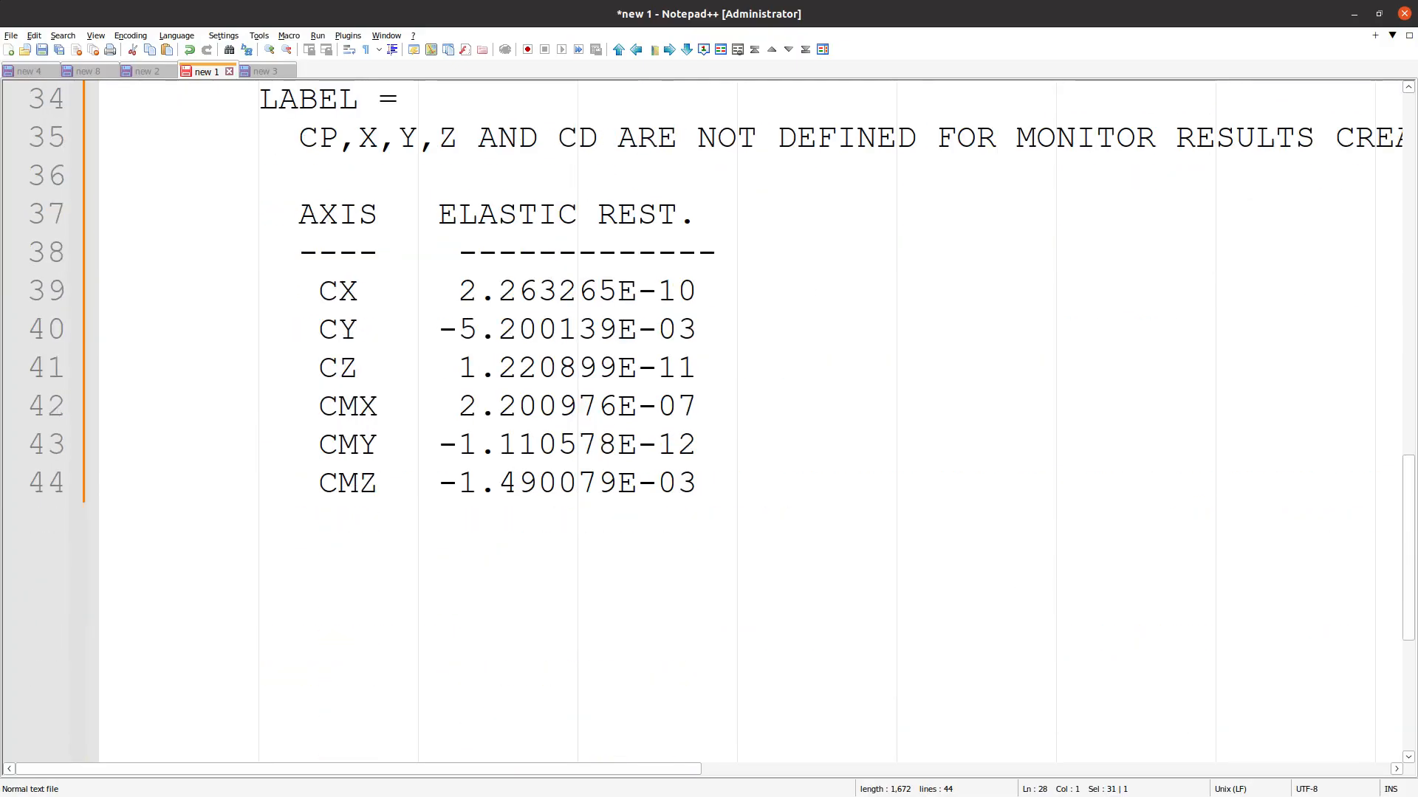
# Switch to the web app and inspect the bulk data rows of the PSUM101 and PSUM102 MONSUM entries
pyautogui.hotkey('alt', 'Tab')
pyautogui.click(232, 140)
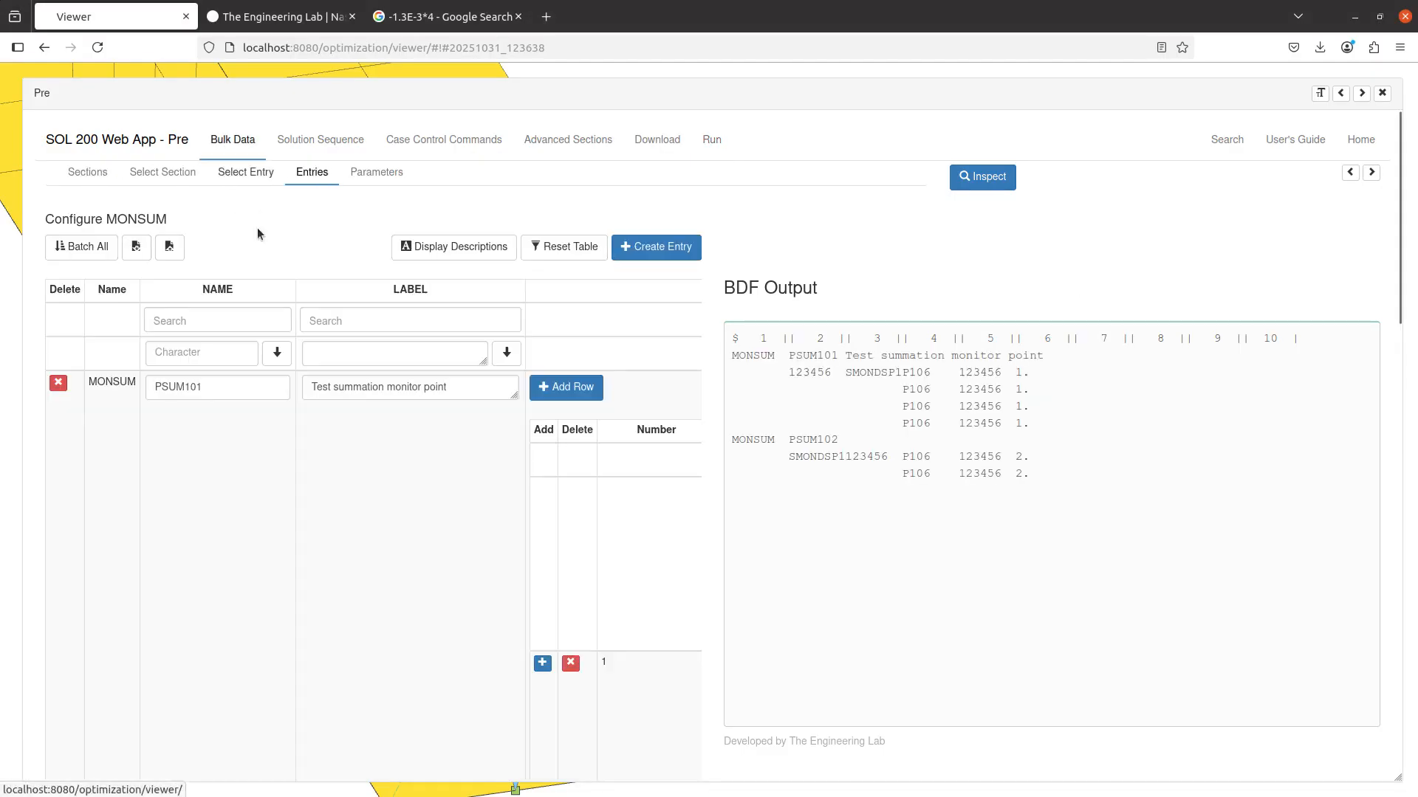
pyautogui.hscroll(10, 437, 507)
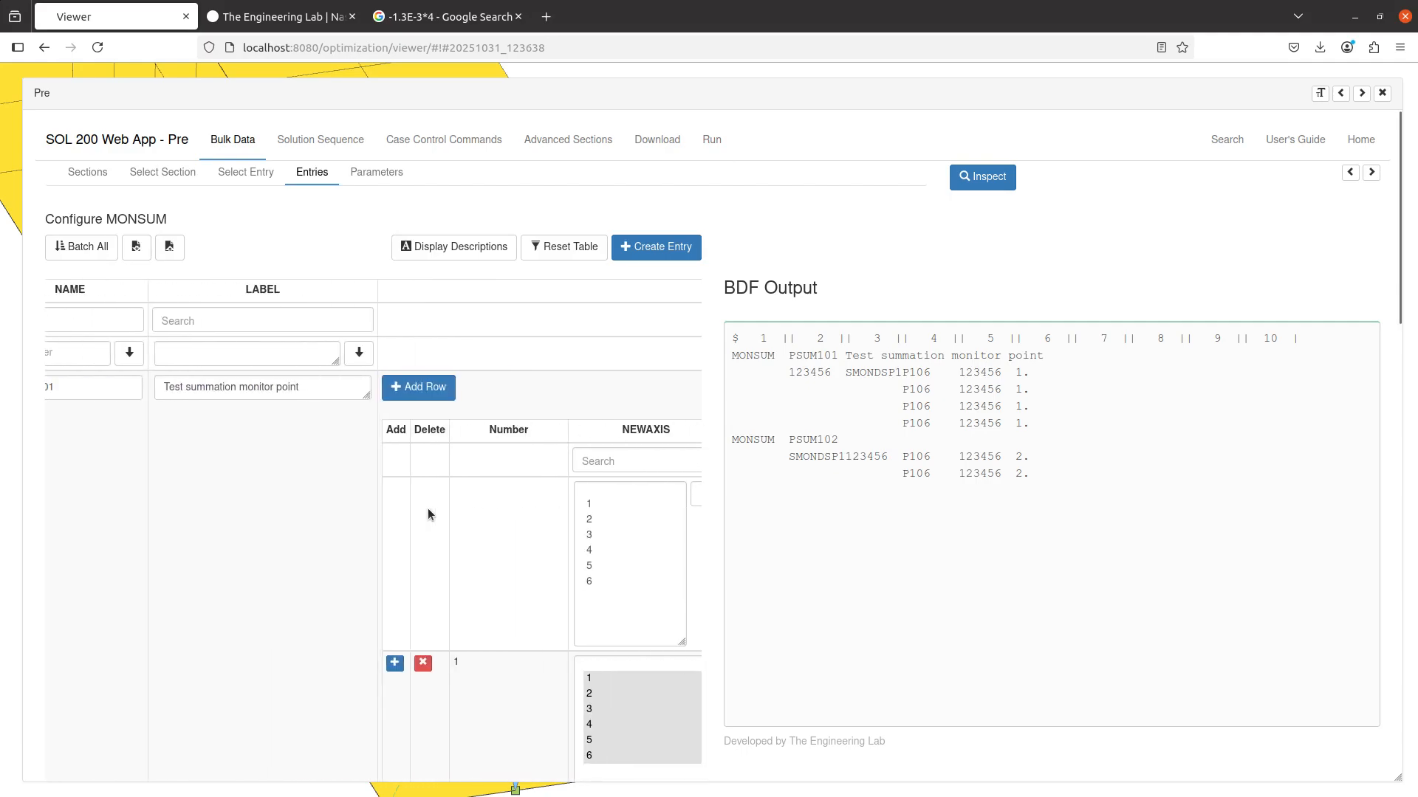
pyautogui.hscroll(-10, 428, 509)
pyautogui.scroll(-5, 429, 509)
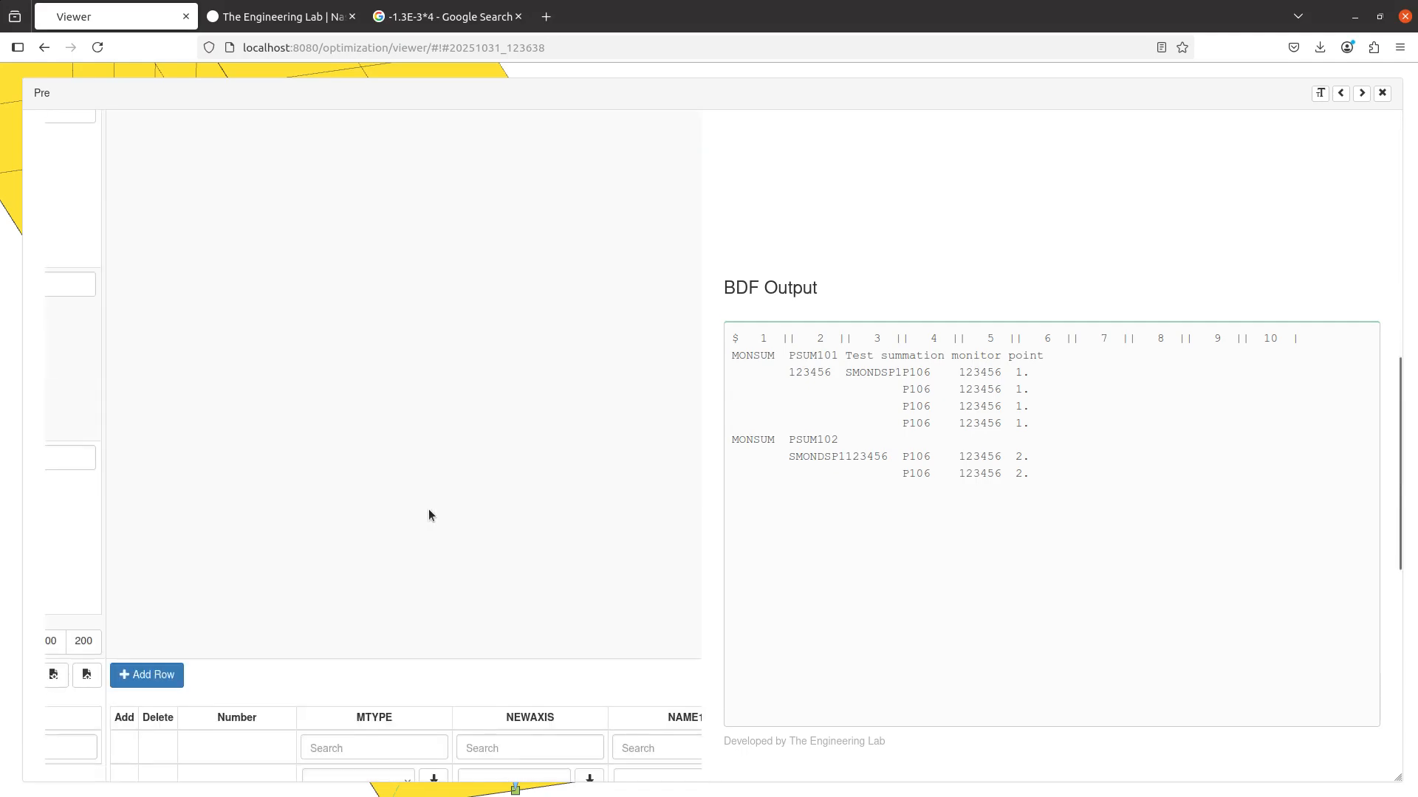
pyautogui.scroll(-2, 432, 515)
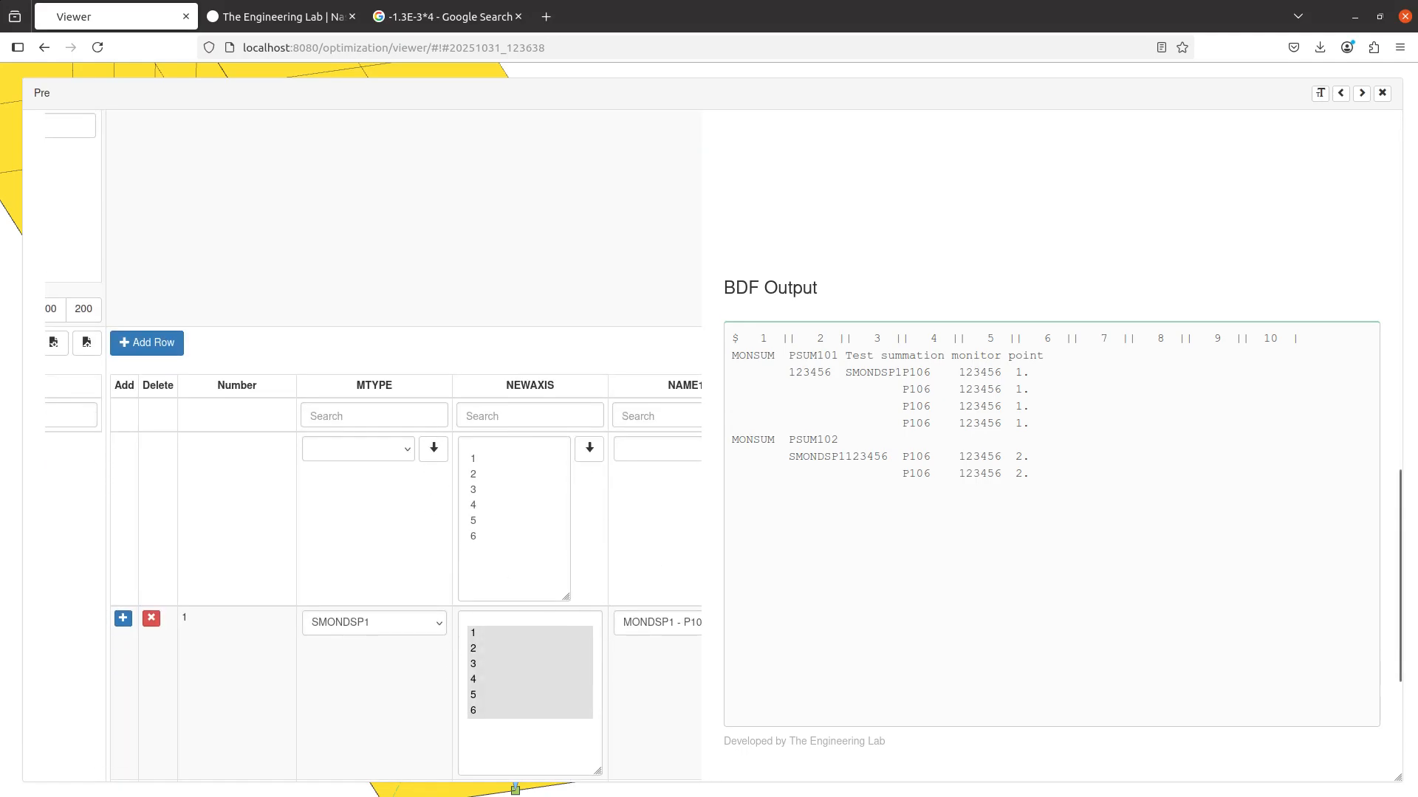
# Switch back to Notepad++ and examine the PSUM102 result block and its monitor point name
pyautogui.hotkey('alt', 'Tab')
pyautogui.moveTo(711, 484); pyautogui.dragTo(2, 295)
pyautogui.click(773, 292)
pyautogui.doubleClick(772, 291)
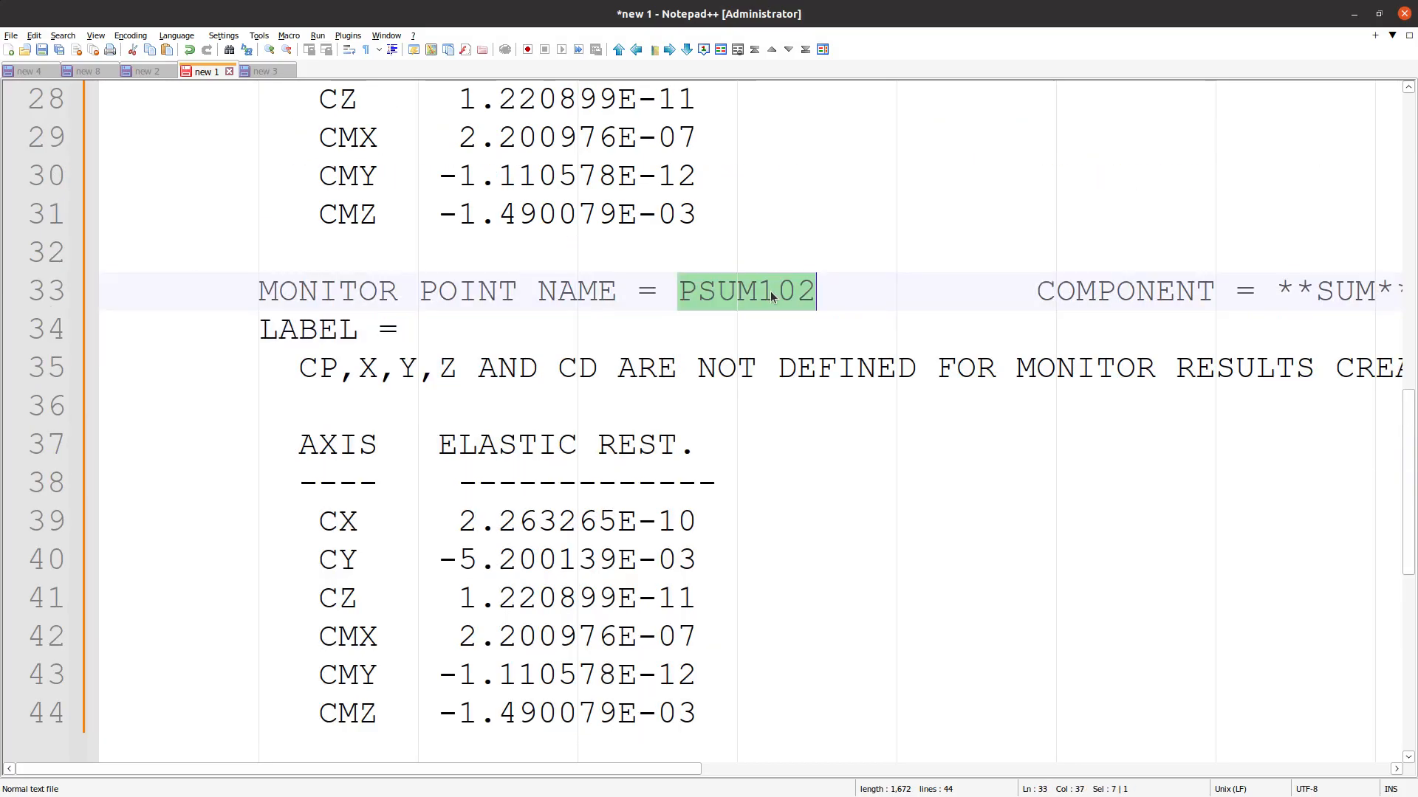
# Examine the CY value in the PSUM102 result block of the notes
pyautogui.click(773, 292)
pyautogui.click(616, 600)
pyautogui.moveTo(440, 560); pyautogui.dragTo(692, 559)
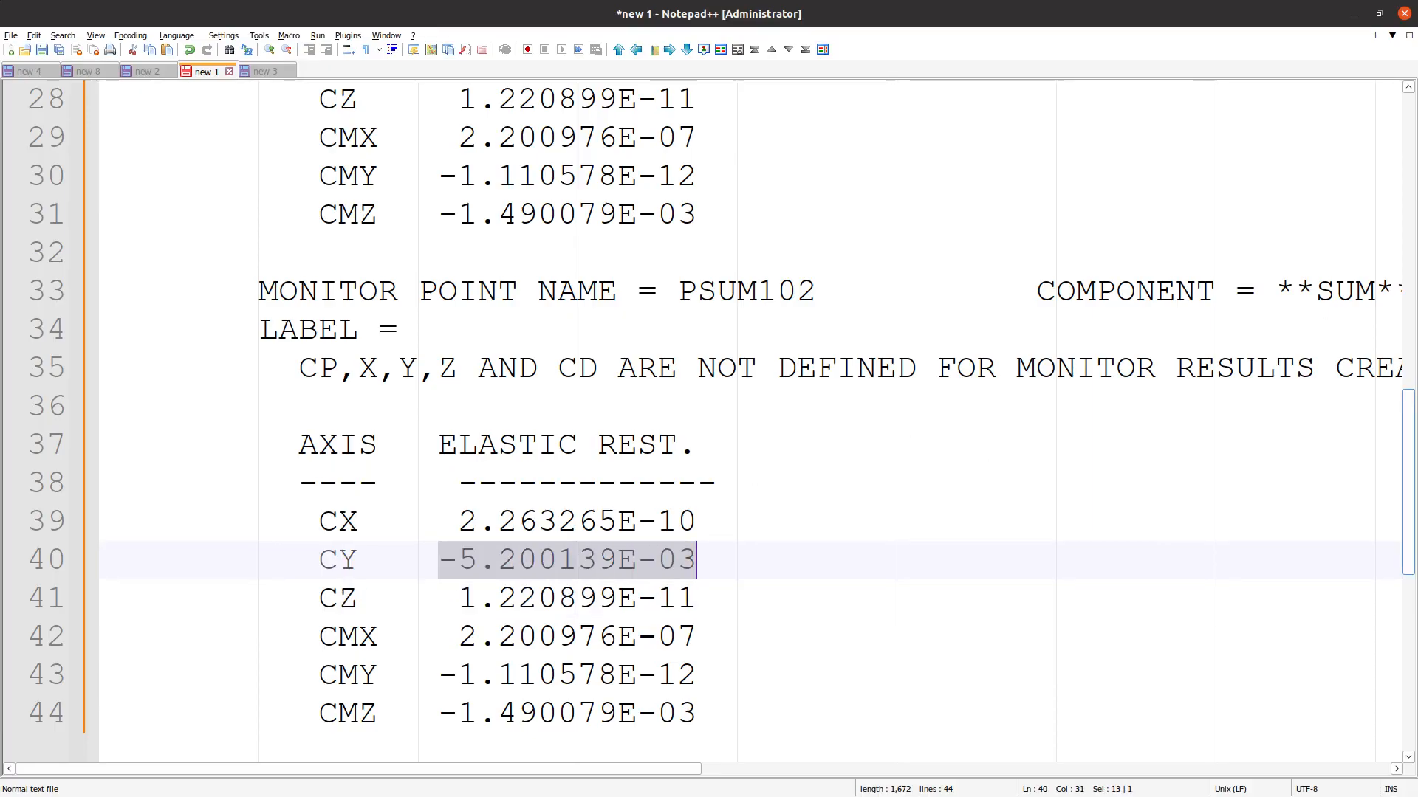
# Switch to the Quick Reference Guide PDF and review the MONSUM format and alternate format tables
pyautogui.hotkey('alt', 'Tab')
pyautogui.scroll(3, 660, 542)
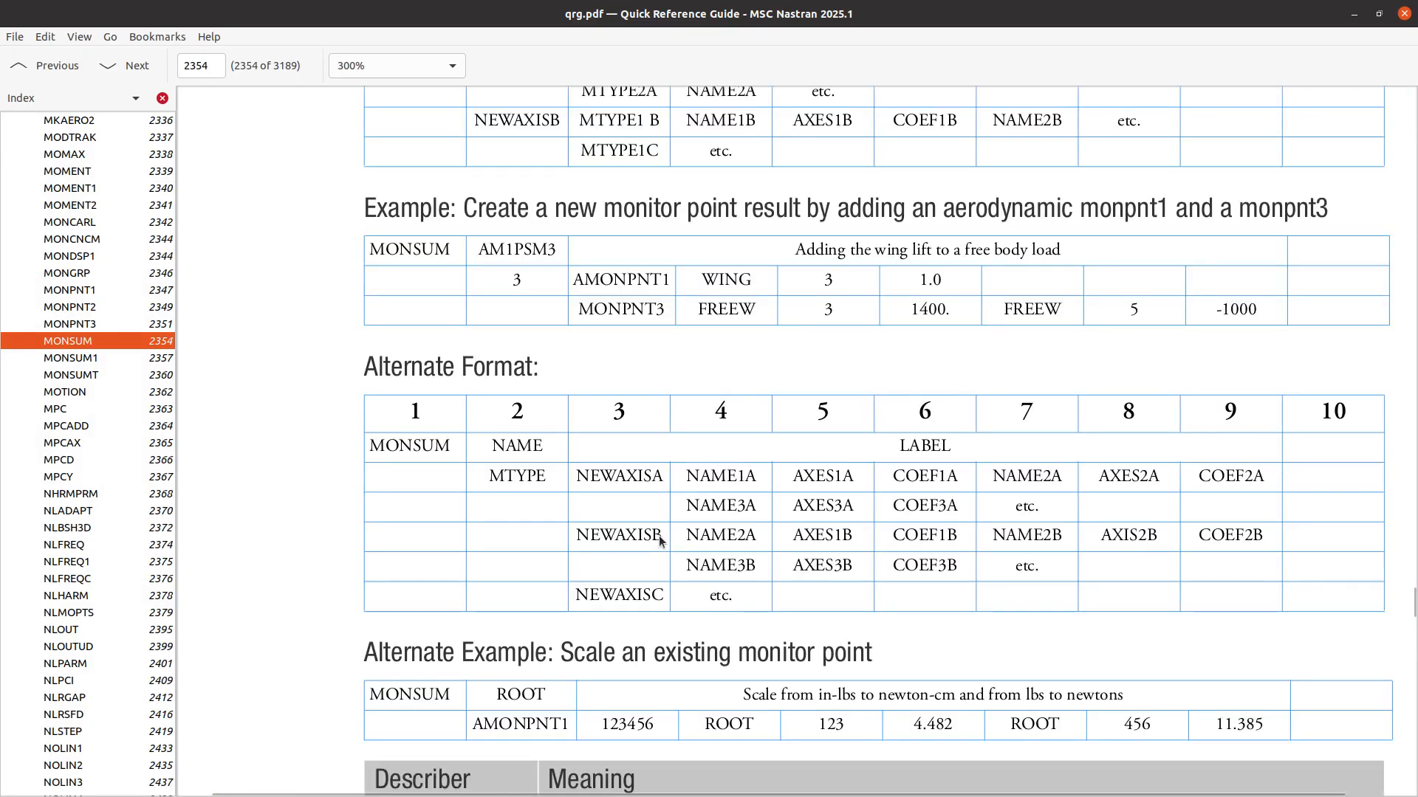
pyautogui.scroll(2, 660, 542)
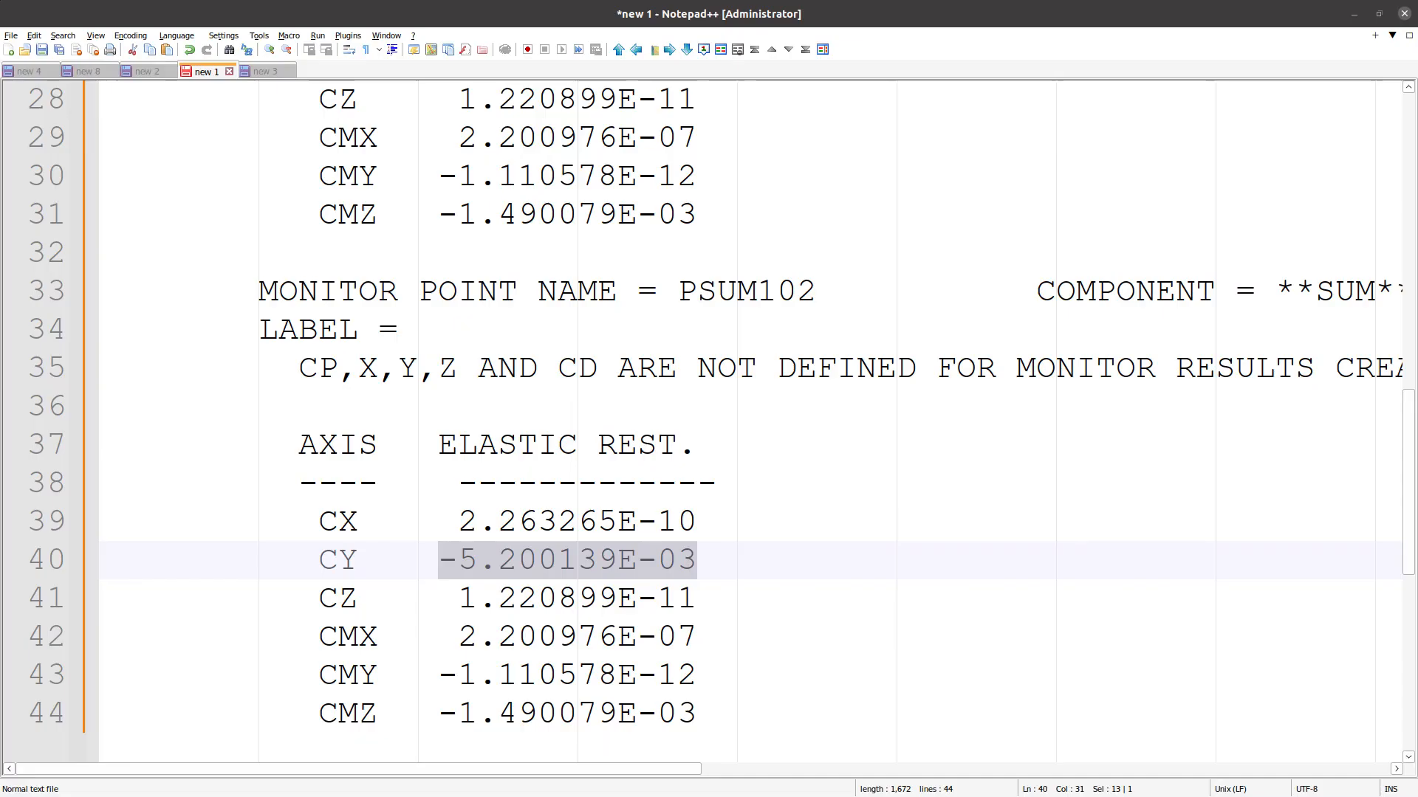
# In the Notepad++ agenda notes, mark "Create Monitor Point" and "Interpret Monitor Point Results" with a leading x
pyautogui.click(150, 71)
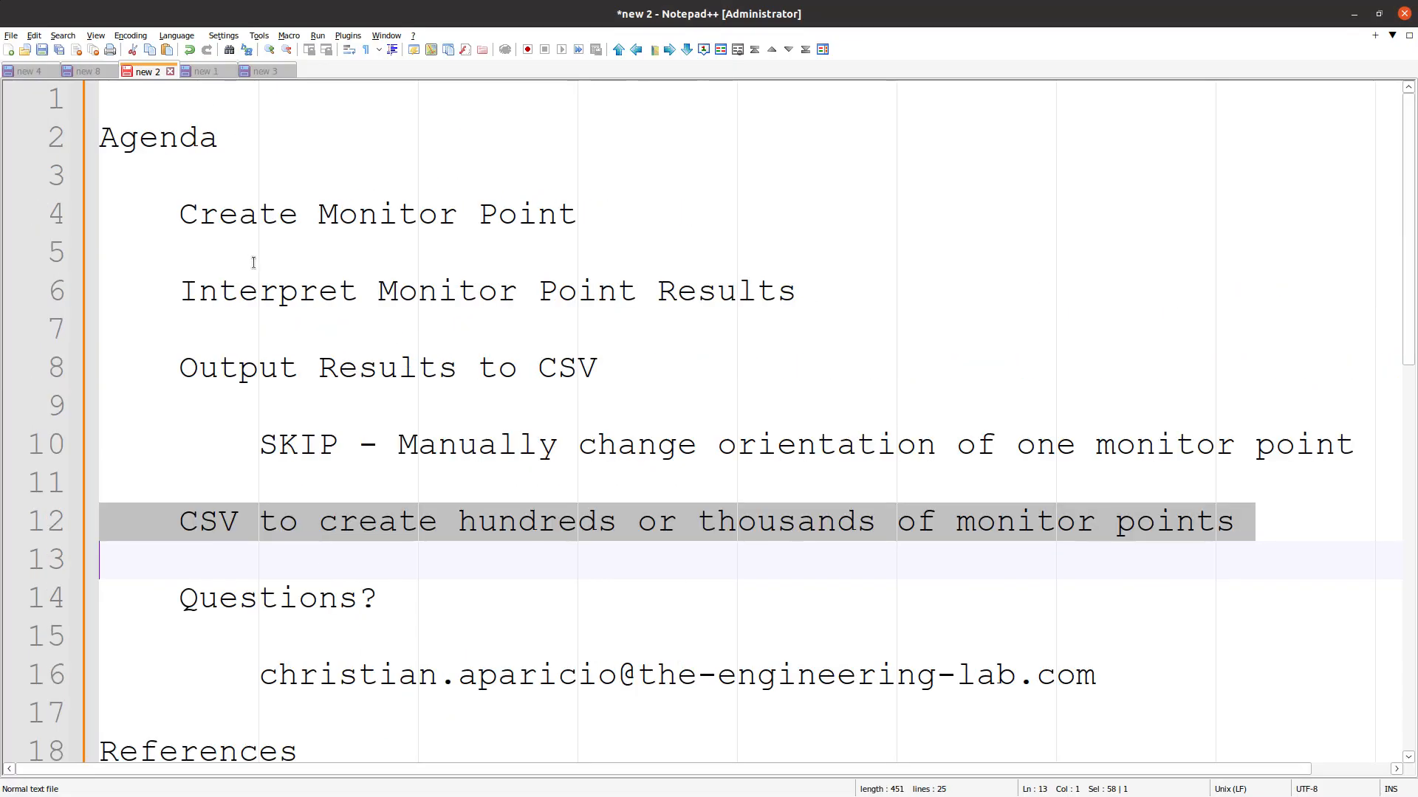
pyautogui.click(183, 218)
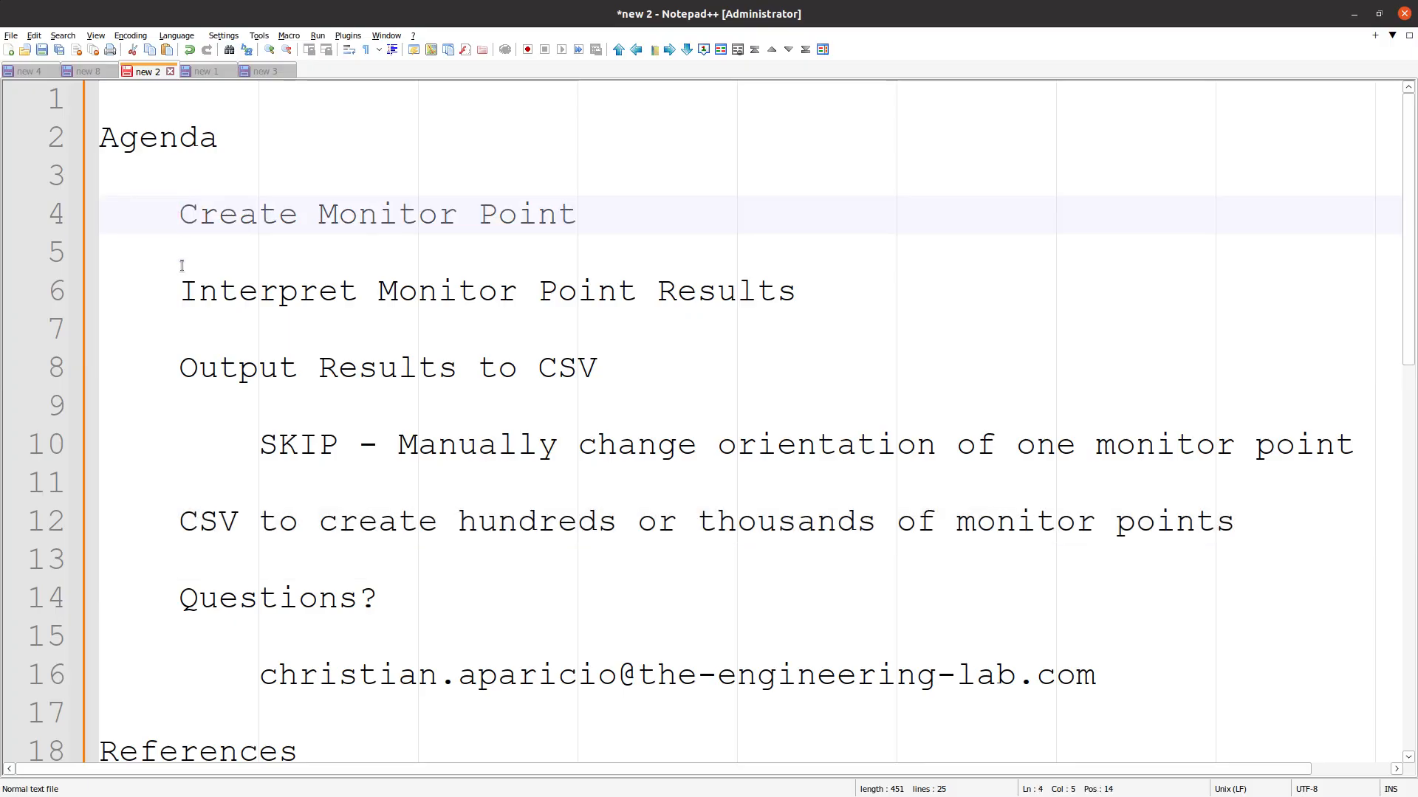
pyautogui.write('x')
pyautogui.click(181, 292)
pyautogui.write('x')
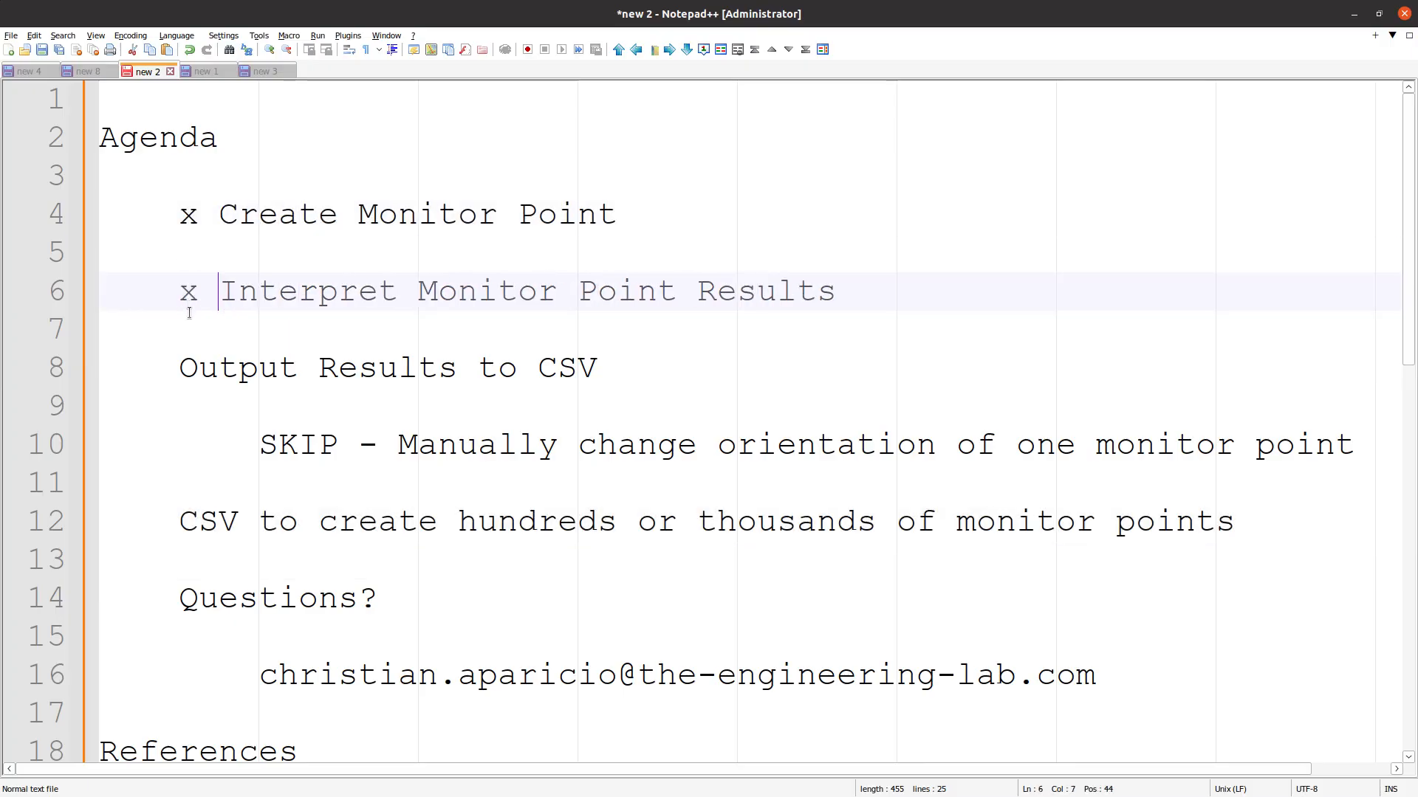
pyautogui.click(184, 352)
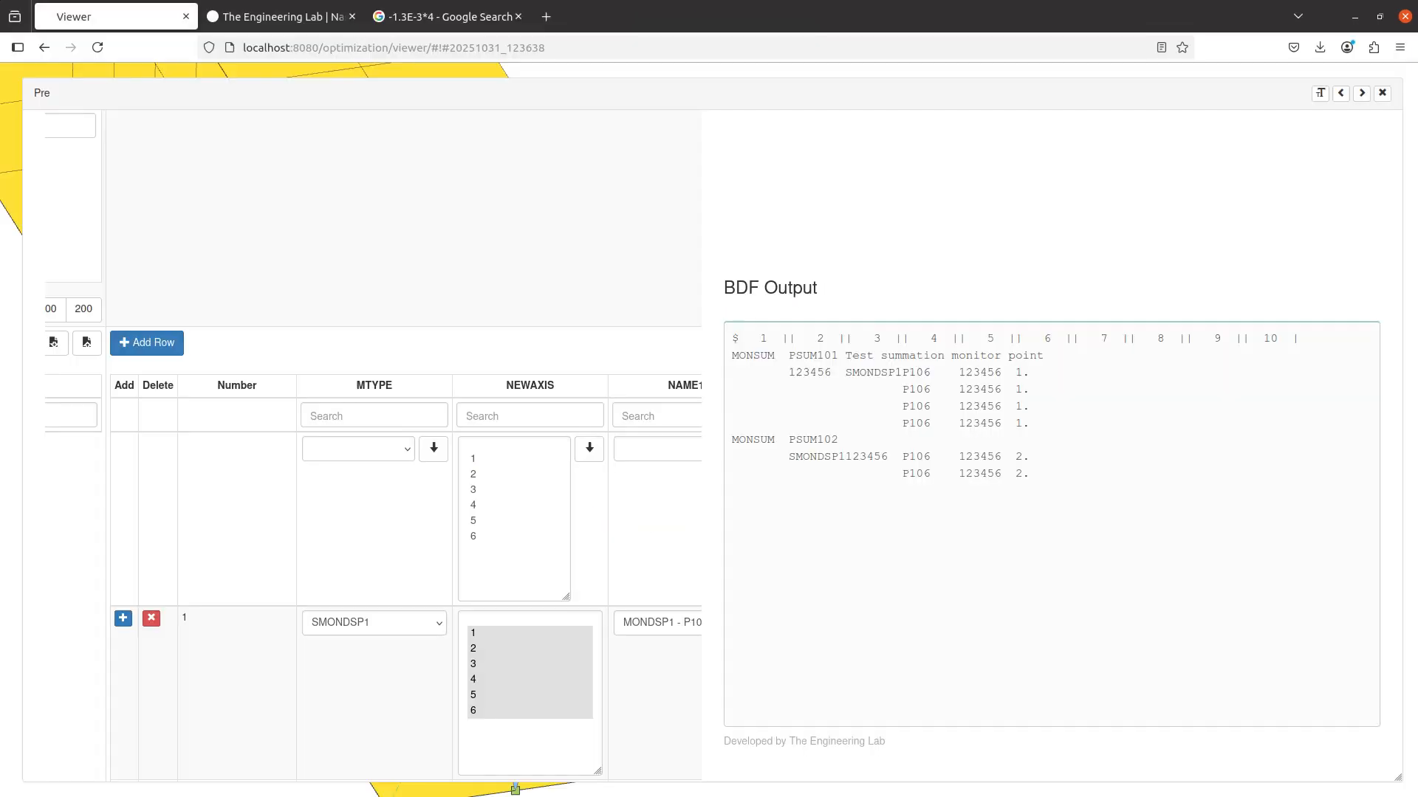
# In the web app, find the HDF5OUT bulk data entry, create one and add a parameter row to it
pyautogui.scroll(10, 554, 380)
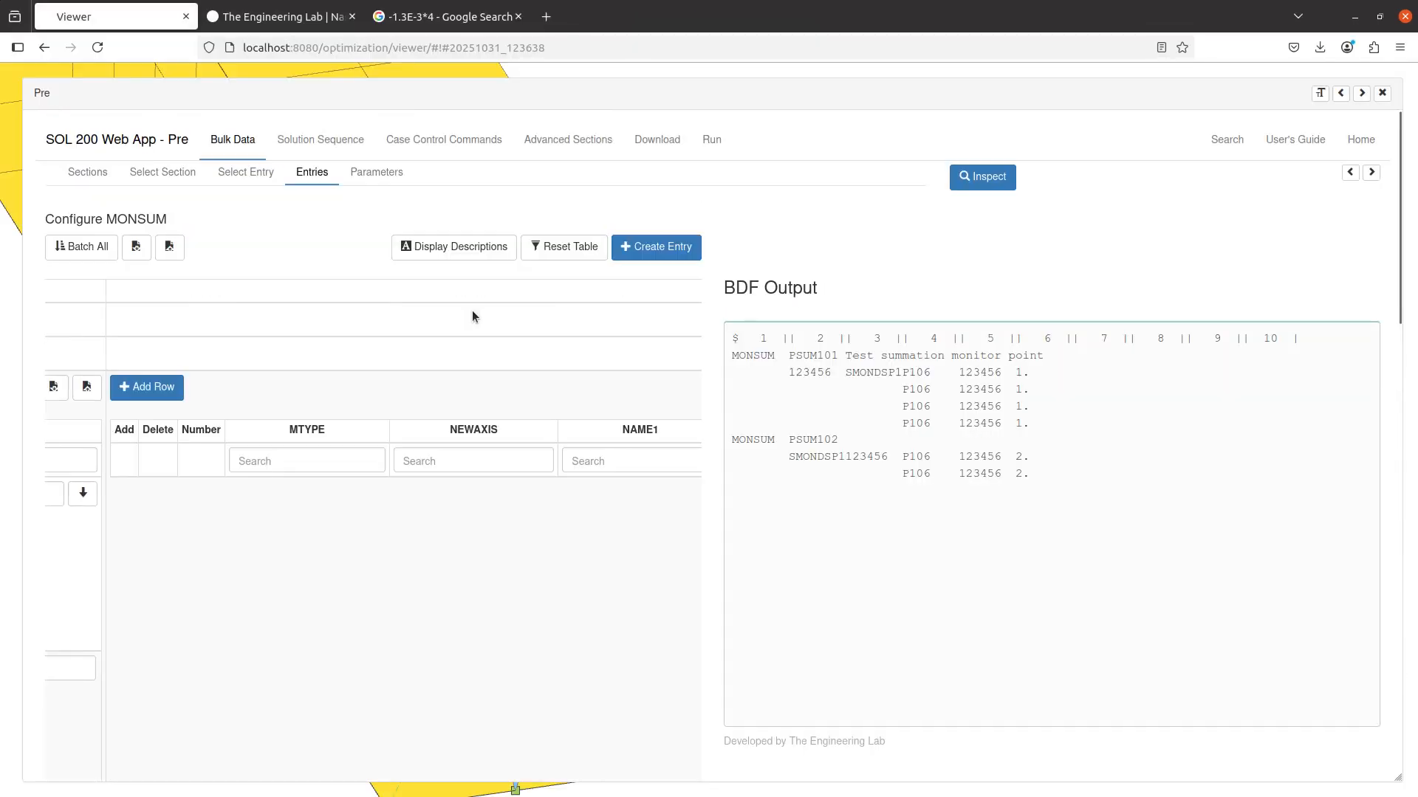
pyautogui.click(246, 172)
pyautogui.click(320, 310)
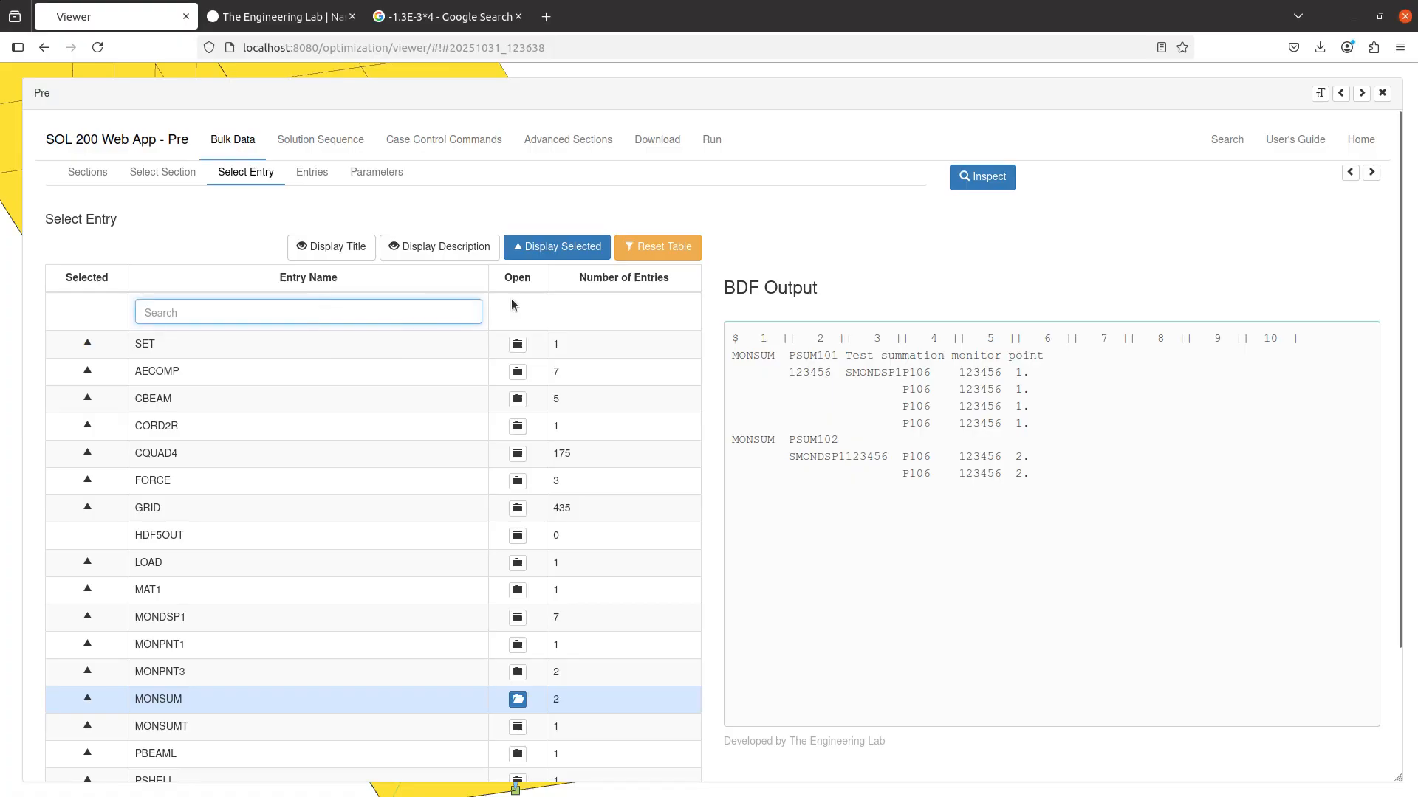
pyautogui.click(658, 248)
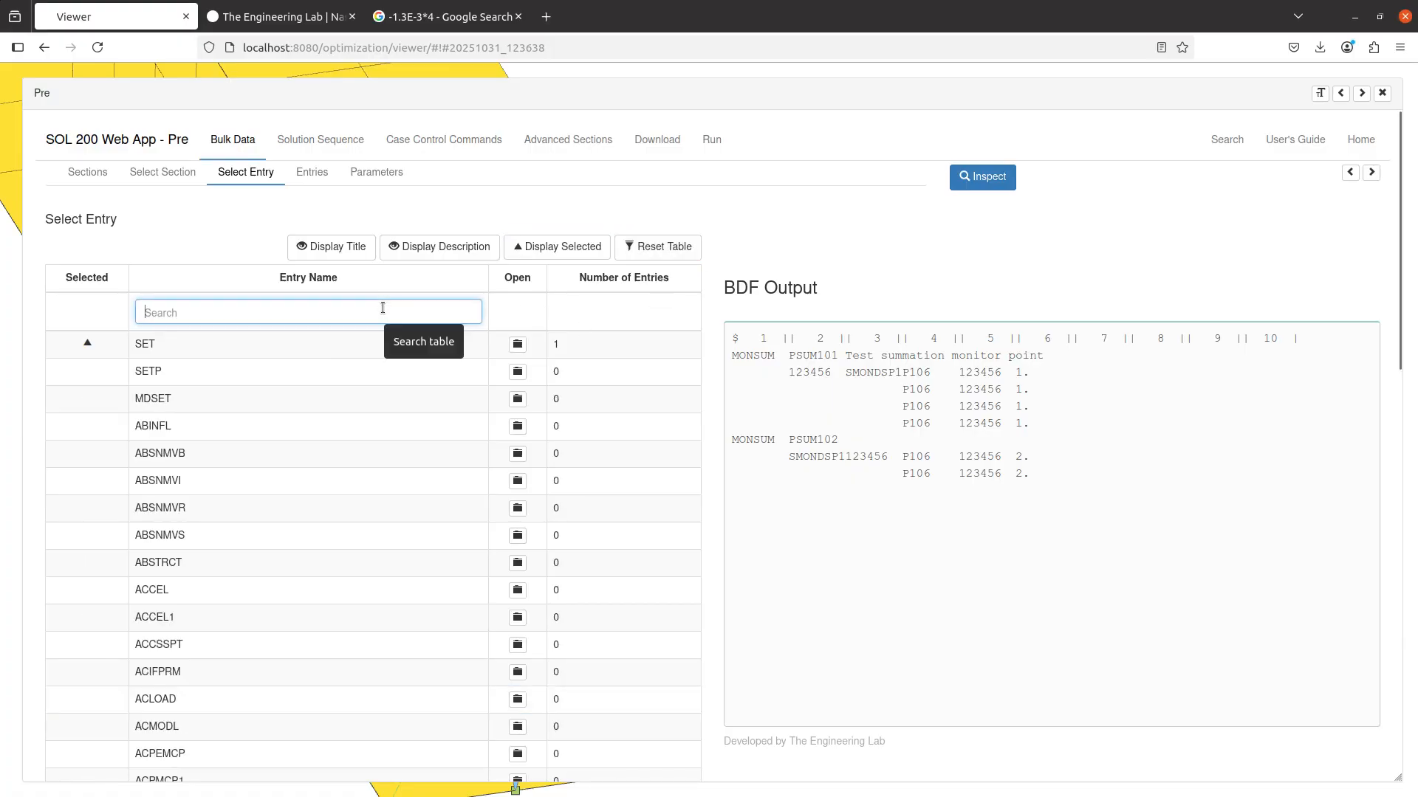
pyautogui.write('hdf5ou')
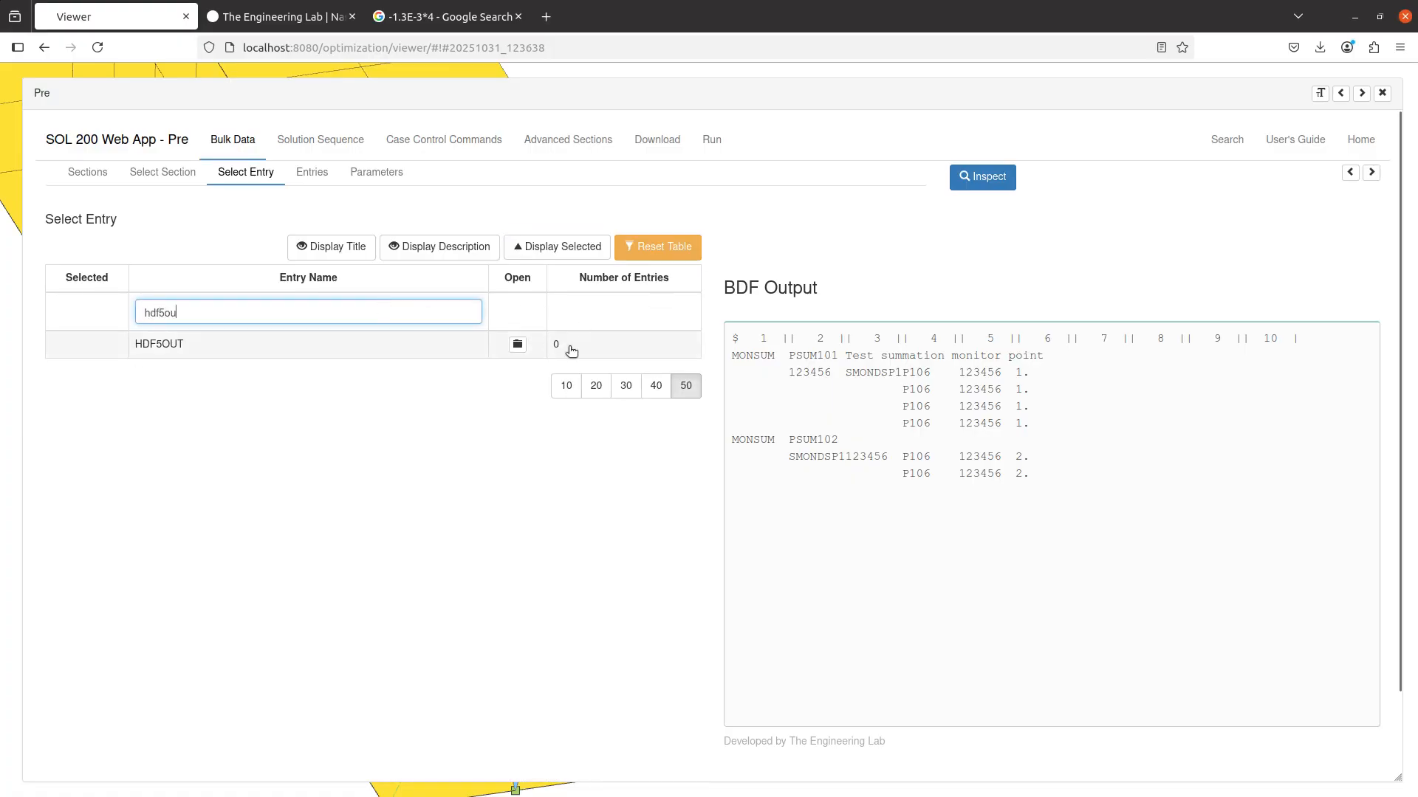
pyautogui.click(518, 345)
pyautogui.click(650, 251)
pyautogui.click(322, 325)
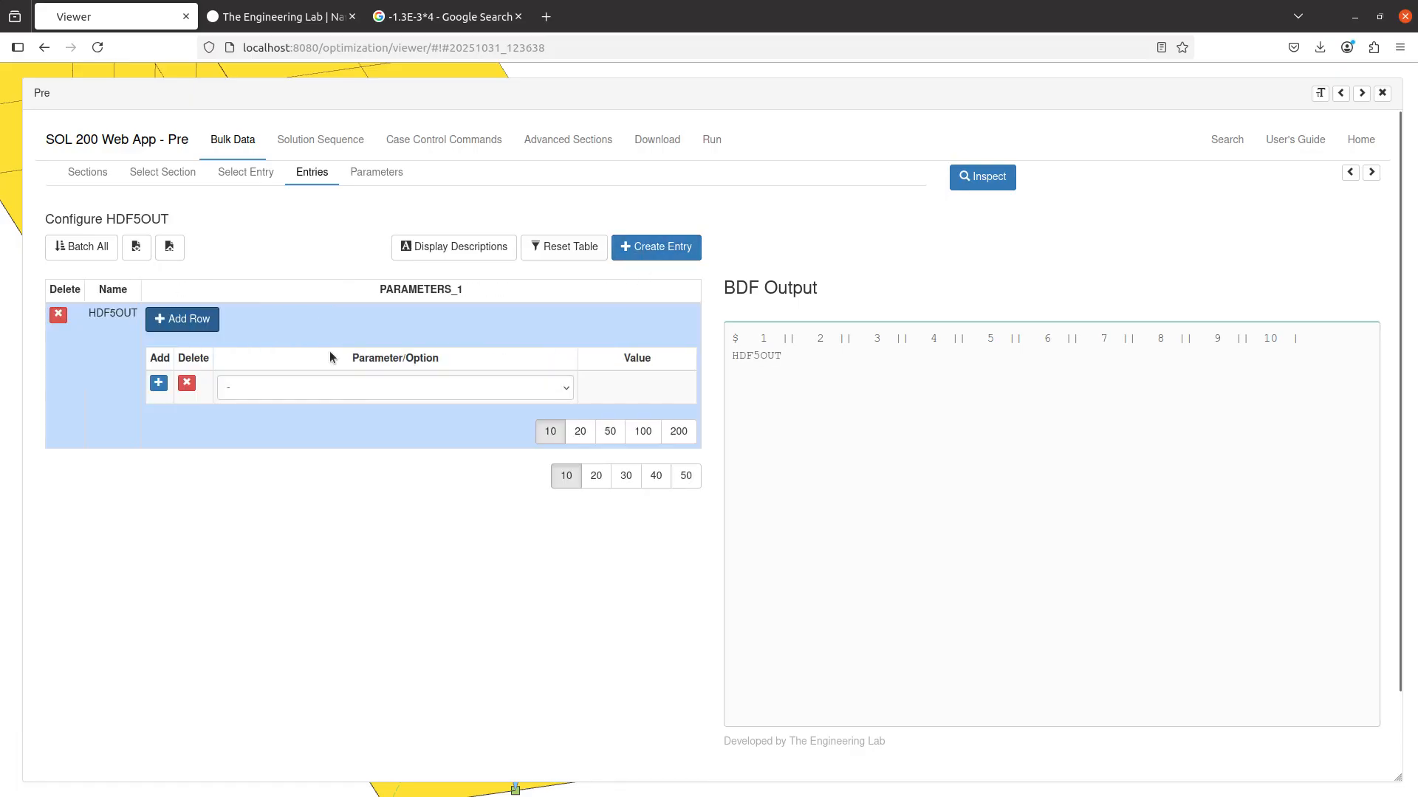
# Set the HDF5OUT parameter to INPUT with the value NO - Do not write out
pyautogui.click(440, 383)
pyautogui.click(360, 505)
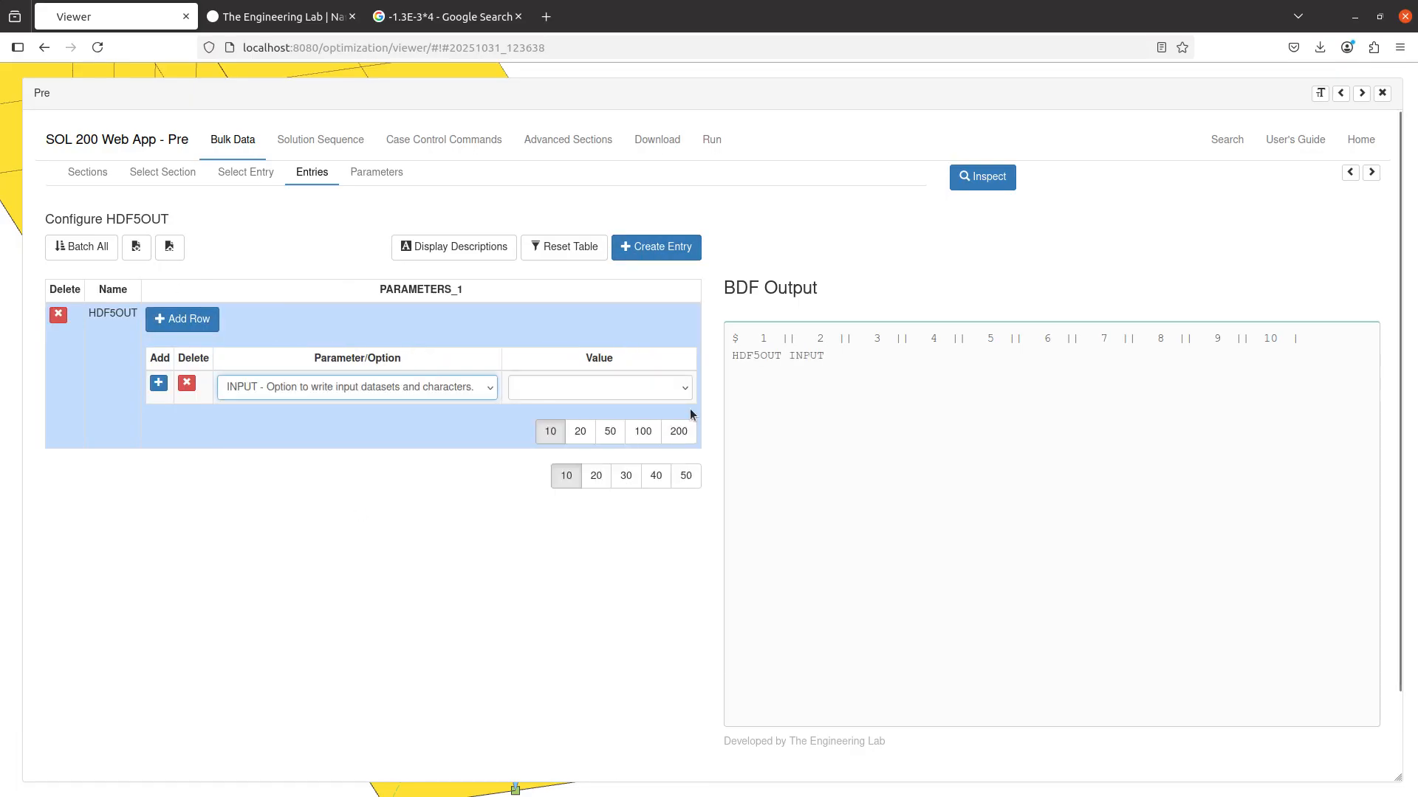
pyautogui.click(653, 392)
pyautogui.click(622, 449)
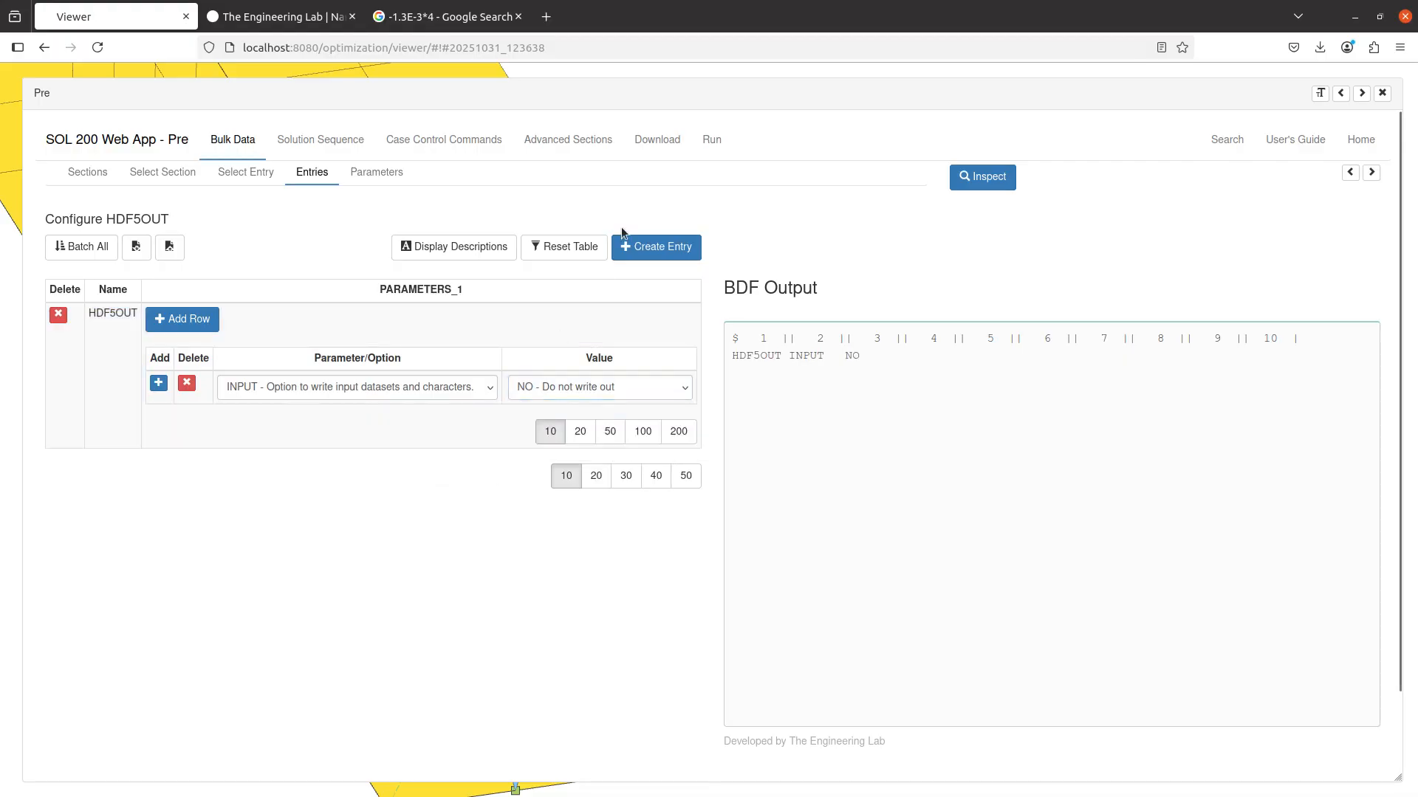
# Run MSC Nastran on the updated model and open the job's results files
pyautogui.click(649, 148)
pyautogui.click(665, 356)
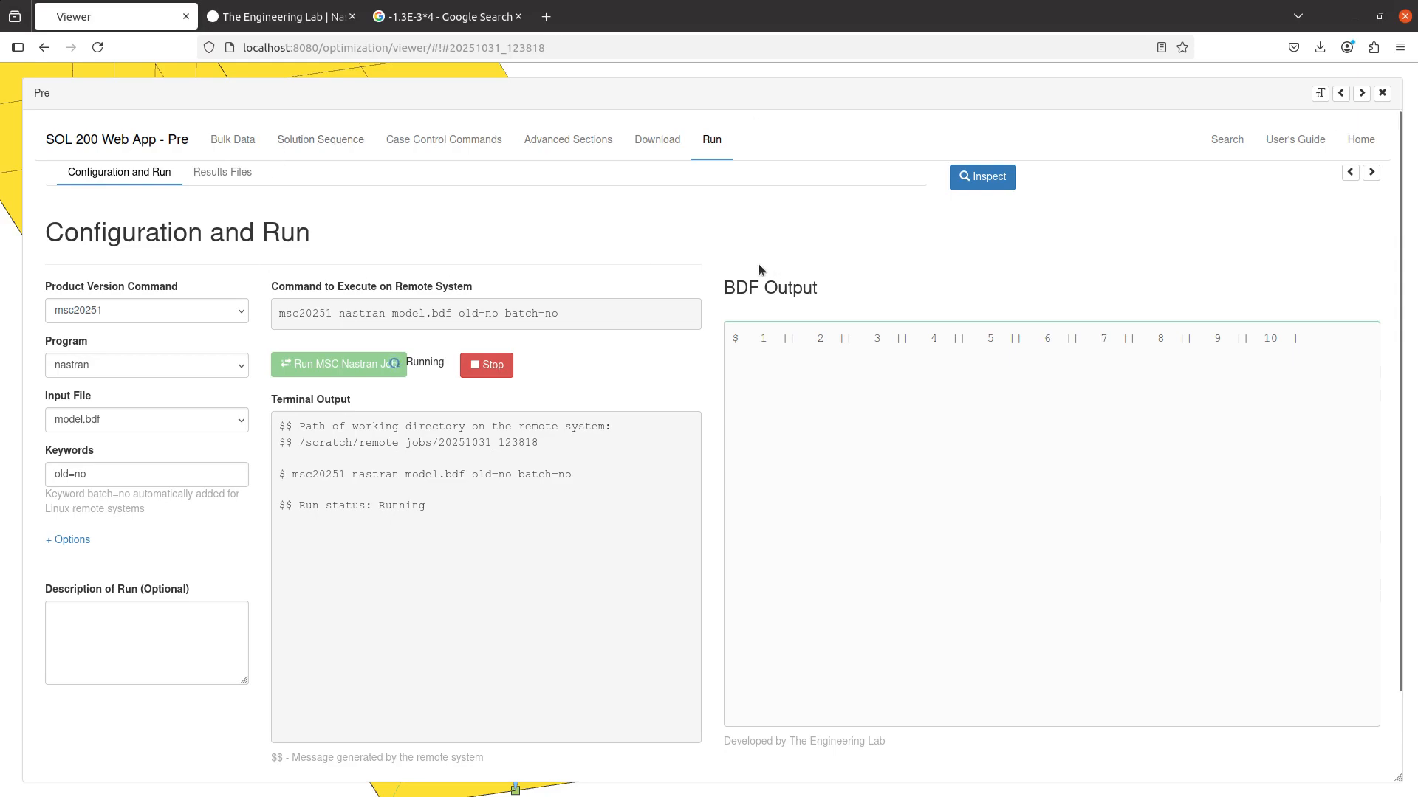
pyautogui.click(223, 172)
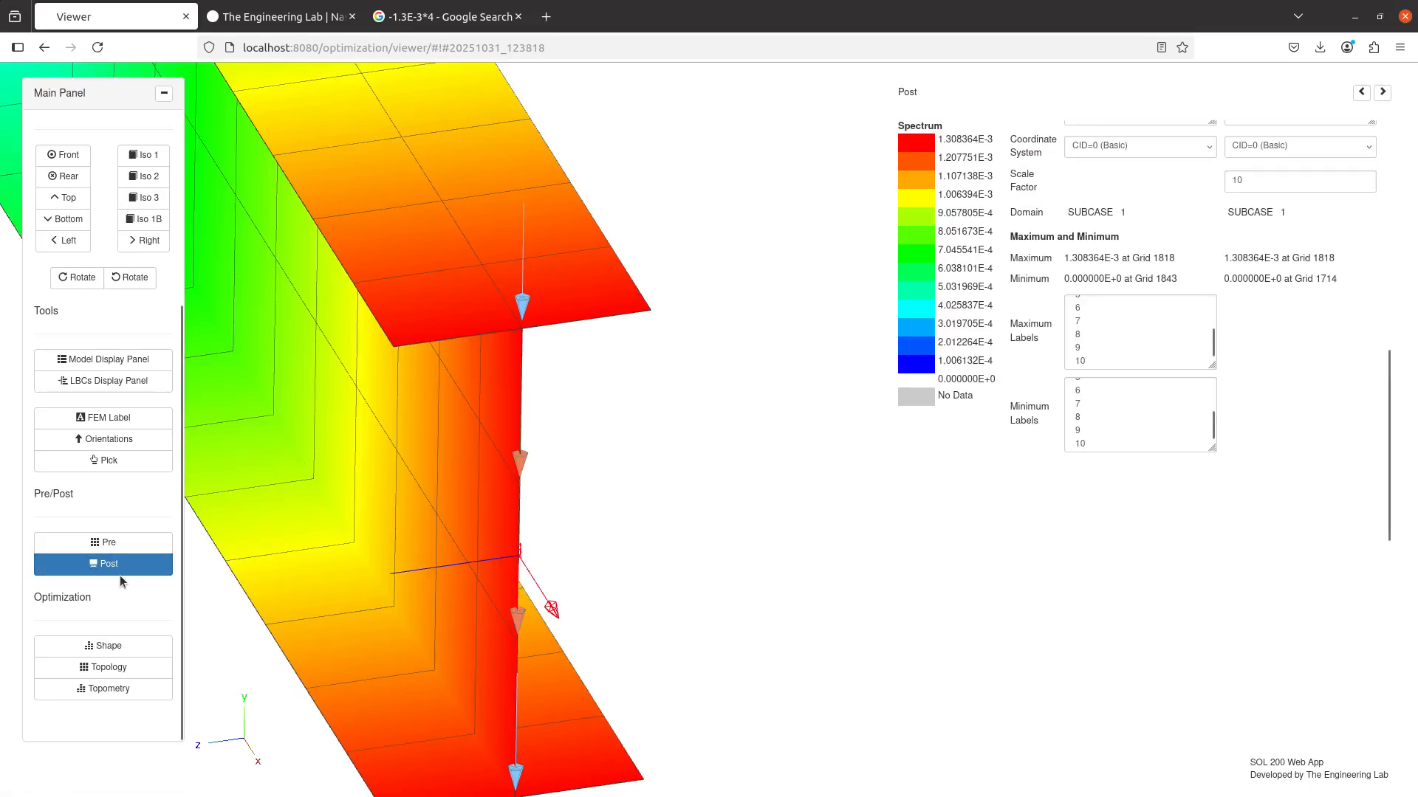
# Return to the remote results file list, download model.f06 and open it in Notepad++
pyautogui.click(104, 544)
pyautogui.scroll(-2, 270, 433)
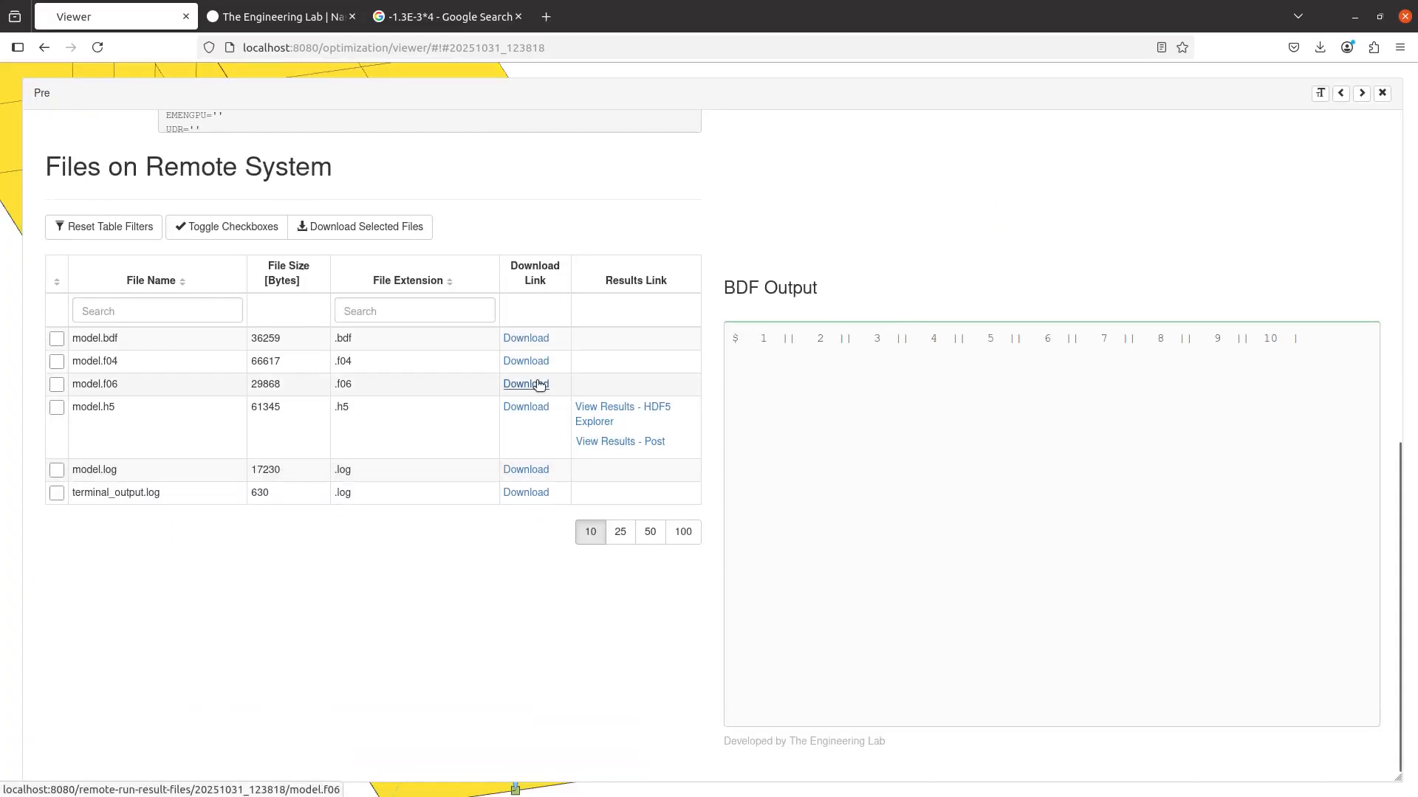
pyautogui.click(526, 384)
pyautogui.click(1311, 86)
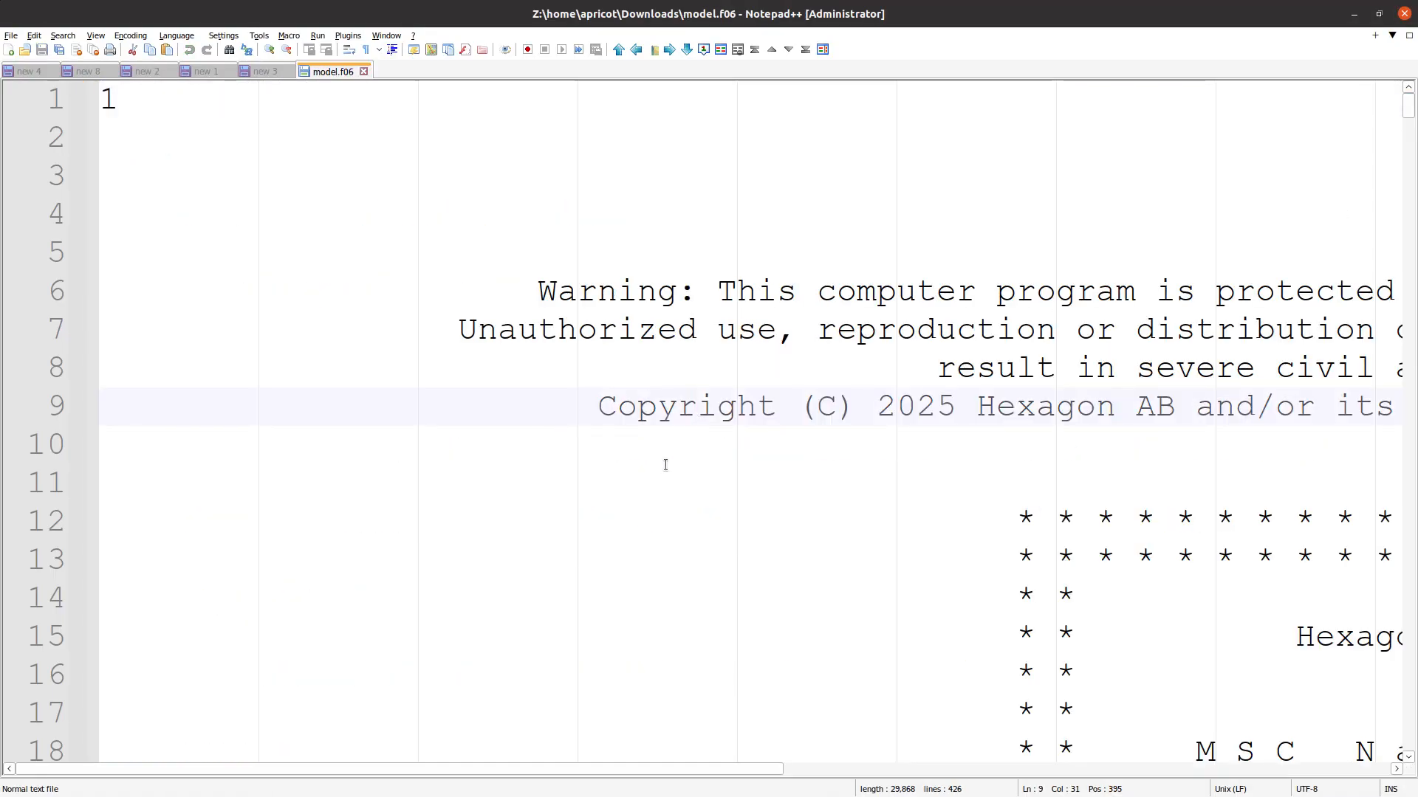
# Locate the structural monitor point displacements in model.f06 and examine the P101 and P102 blocks
pyautogui.scroll(-1, 666, 463)
pyautogui.scroll(-20, 666, 463)
pyautogui.scroll(-3, 665, 452)
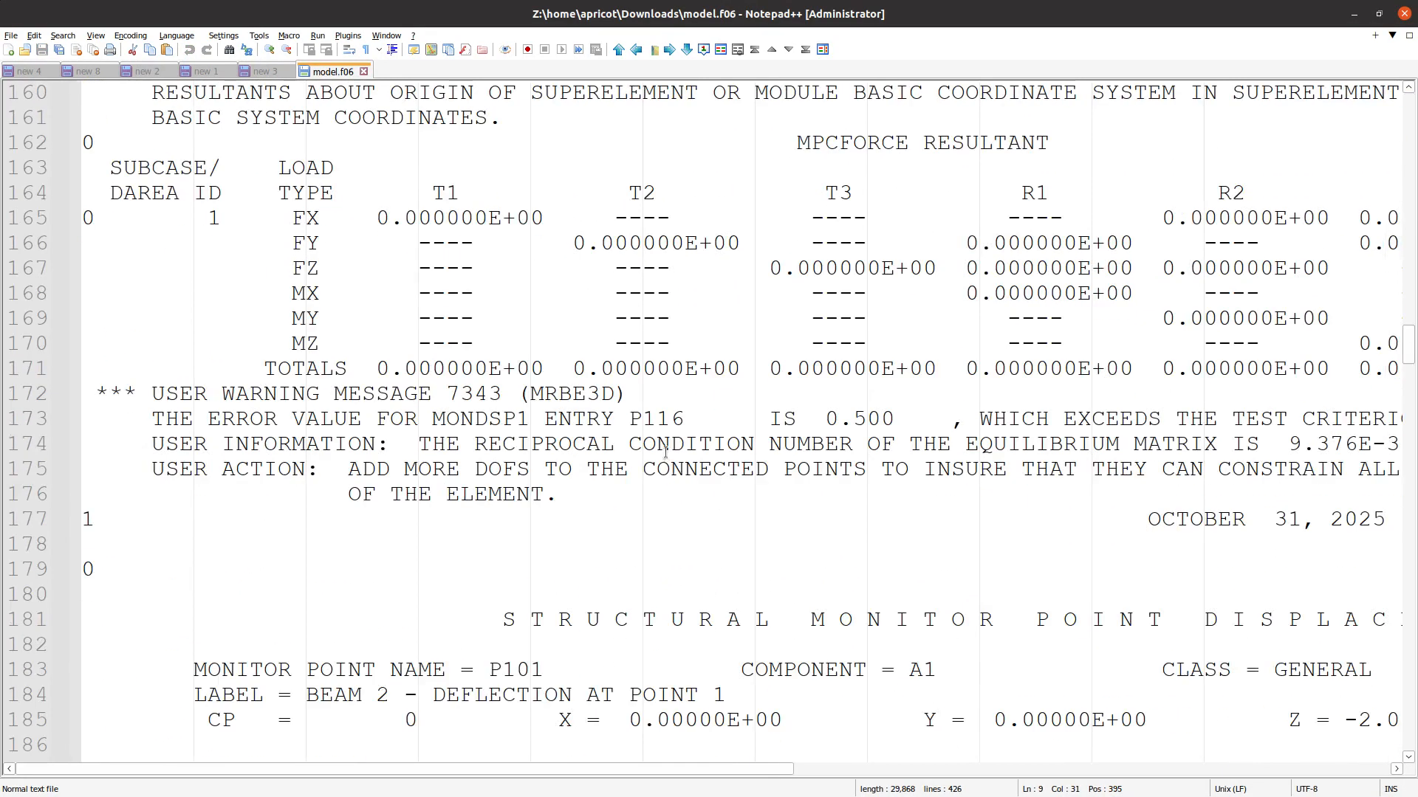
pyautogui.scroll(-6, 666, 453)
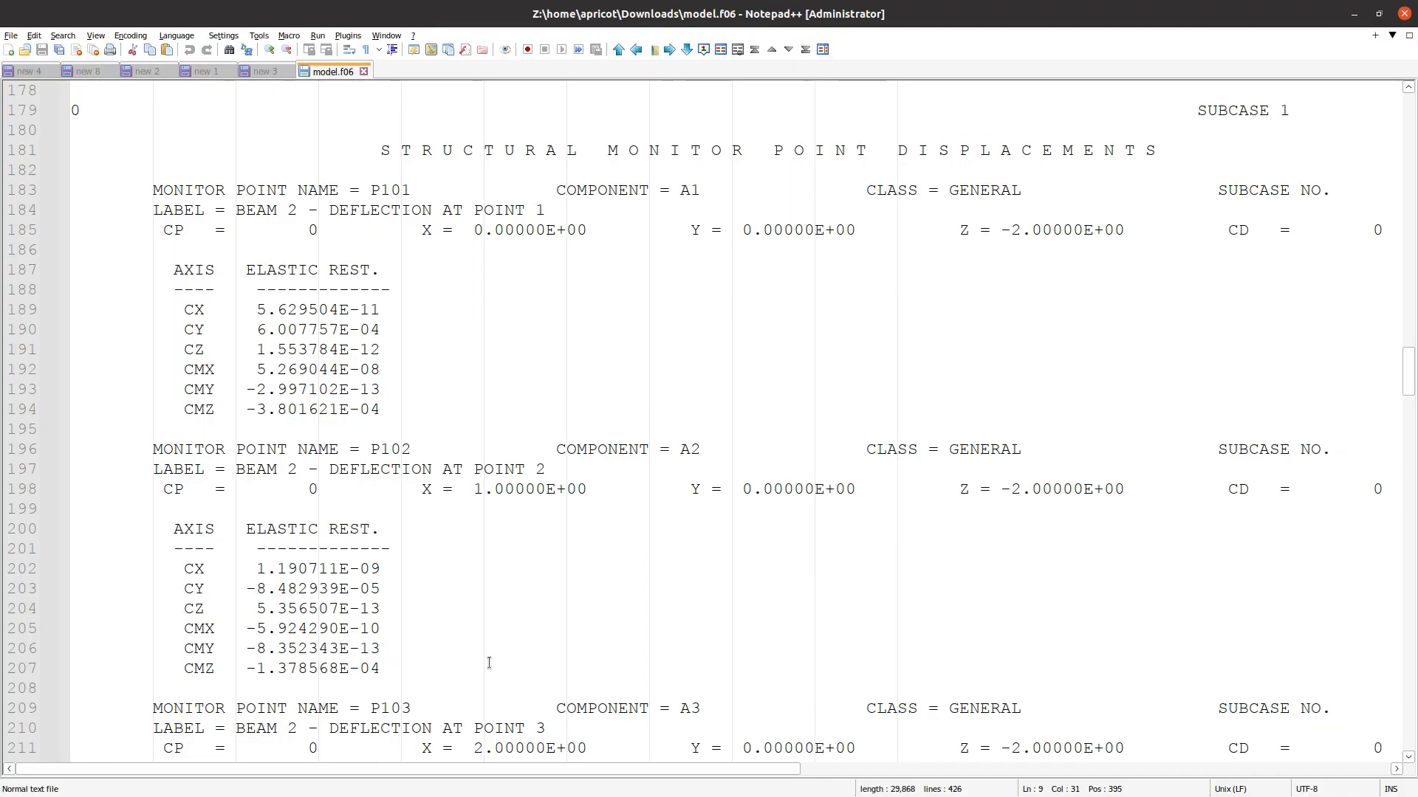
pyautogui.moveTo(490, 665); pyautogui.dragTo(57, 148)
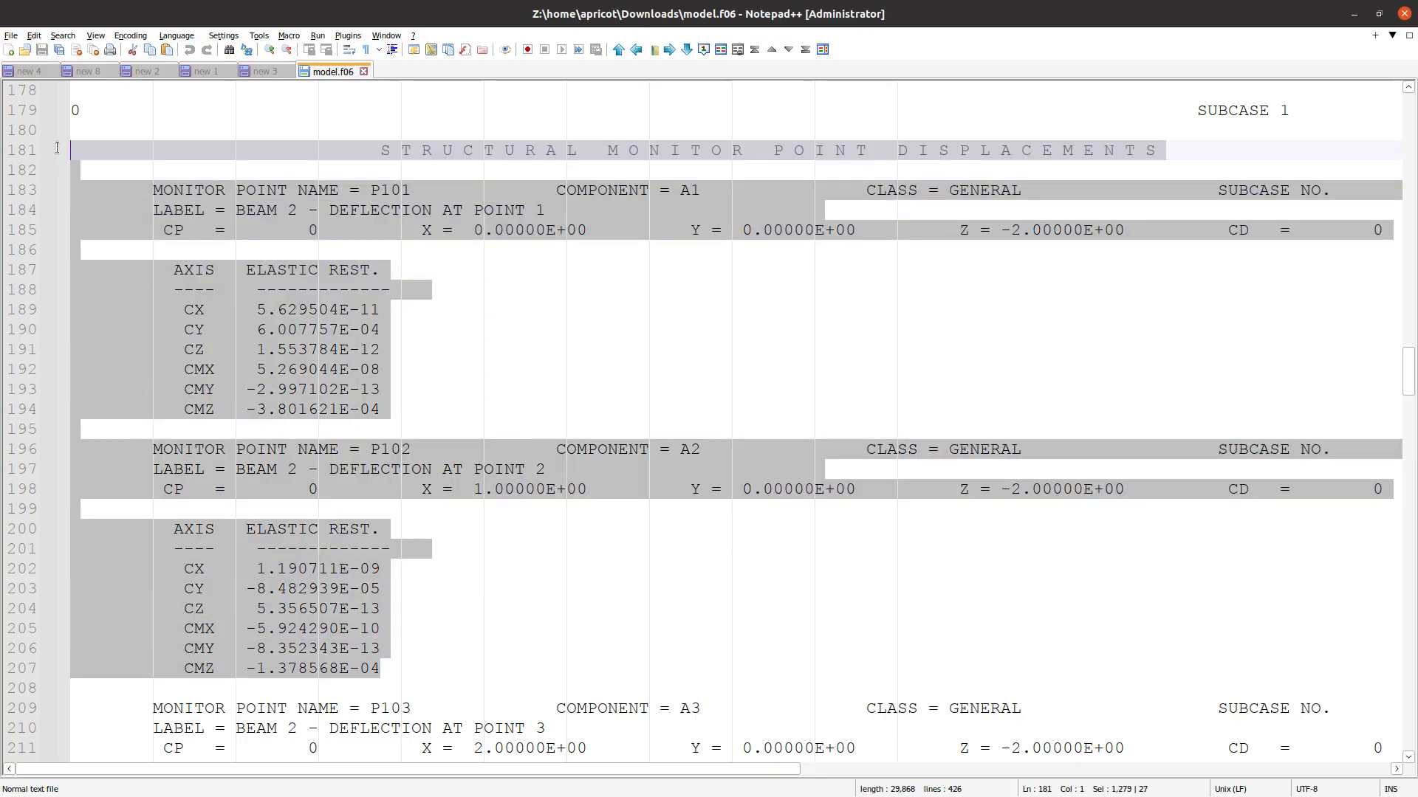
pyautogui.click(275, 512)
# Examine the header lines and coordinates of monitor point P103 in the displacement results
pyautogui.scroll(-6, 274, 509)
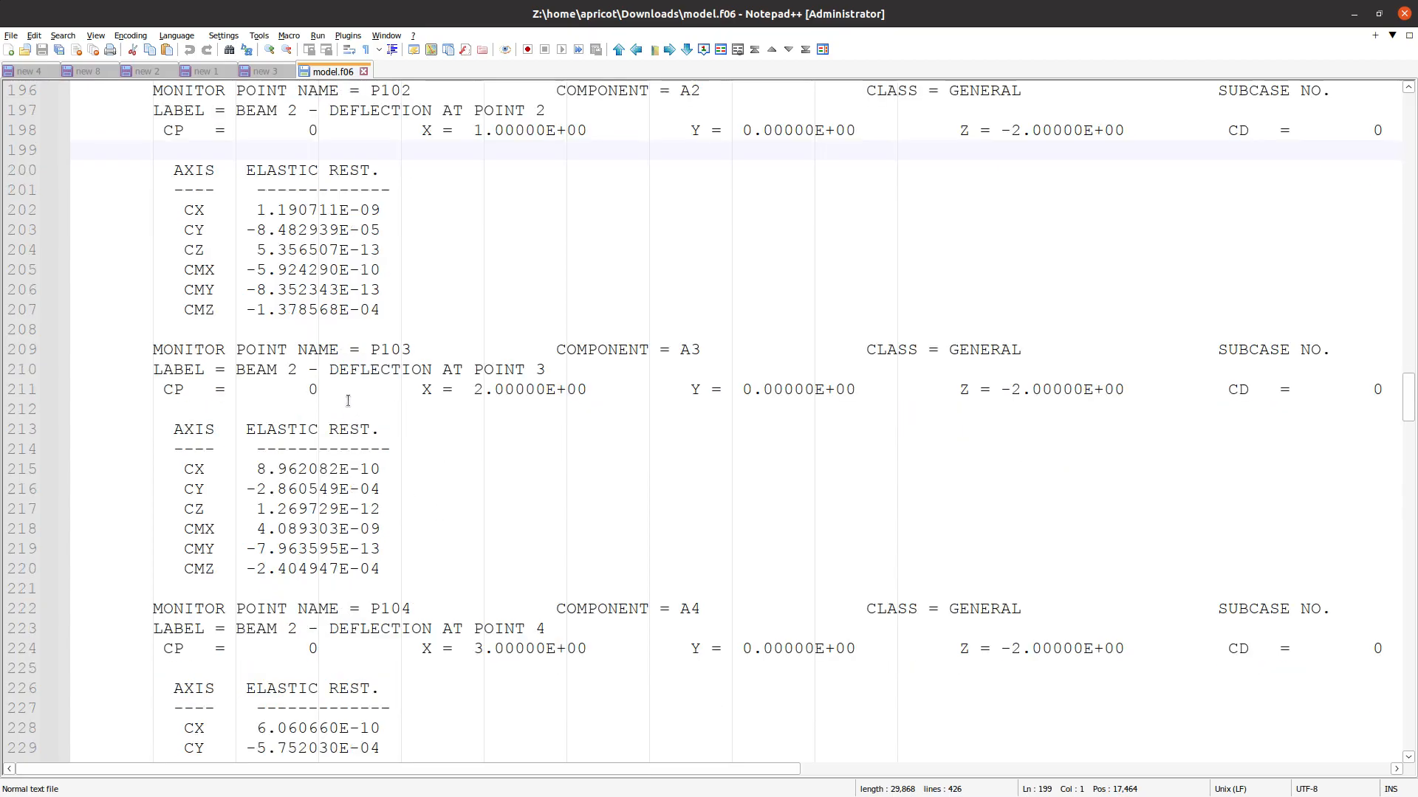
pyautogui.moveTo(165, 390); pyautogui.dragTo(492, 355)
pyautogui.click(821, 356)
pyautogui.moveTo(694, 434); pyautogui.dragTo(51, 360)
pyautogui.click(338, 411)
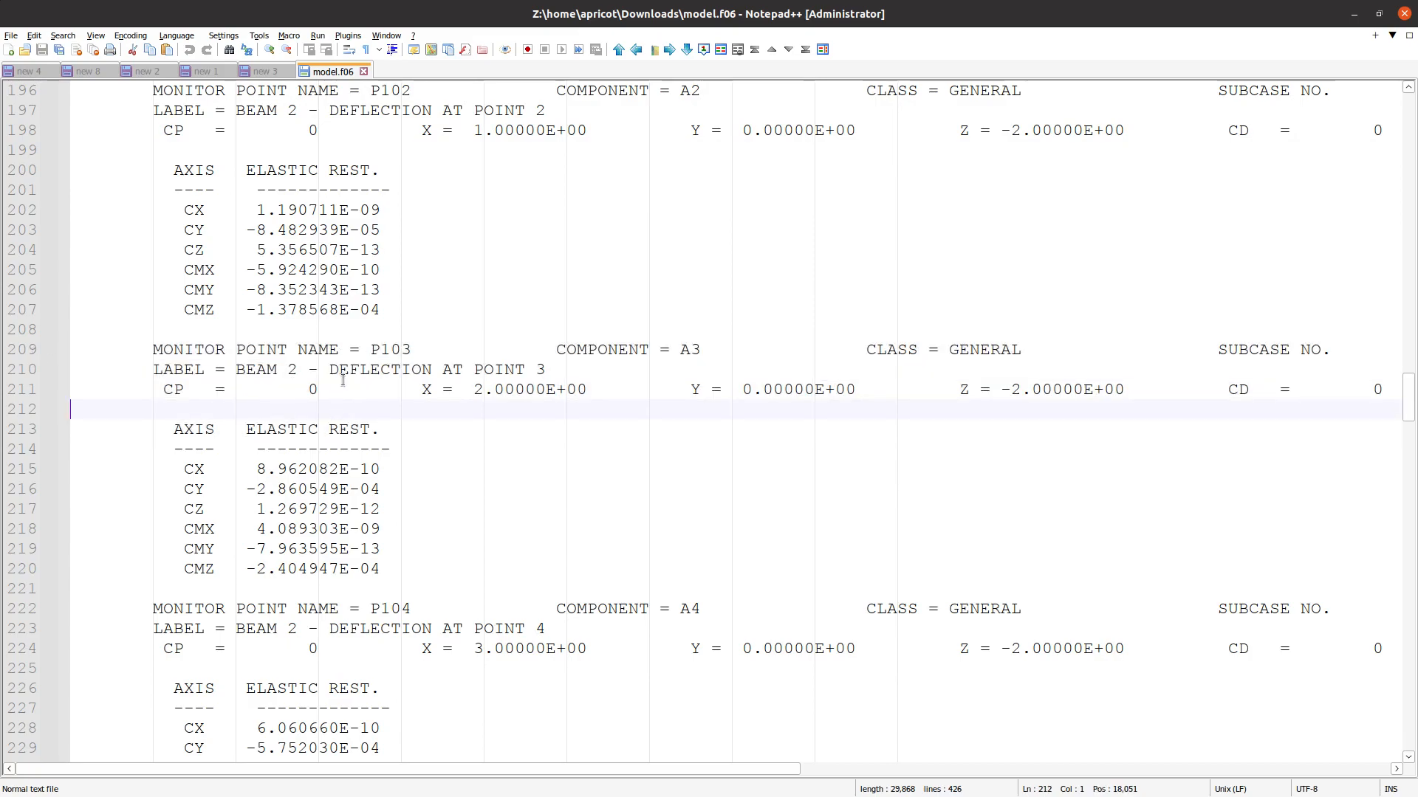
# Find the PSUM101 and PSUM102 summation results in model.f06 and select both blocks
pyautogui.scroll(-20, 343, 380)
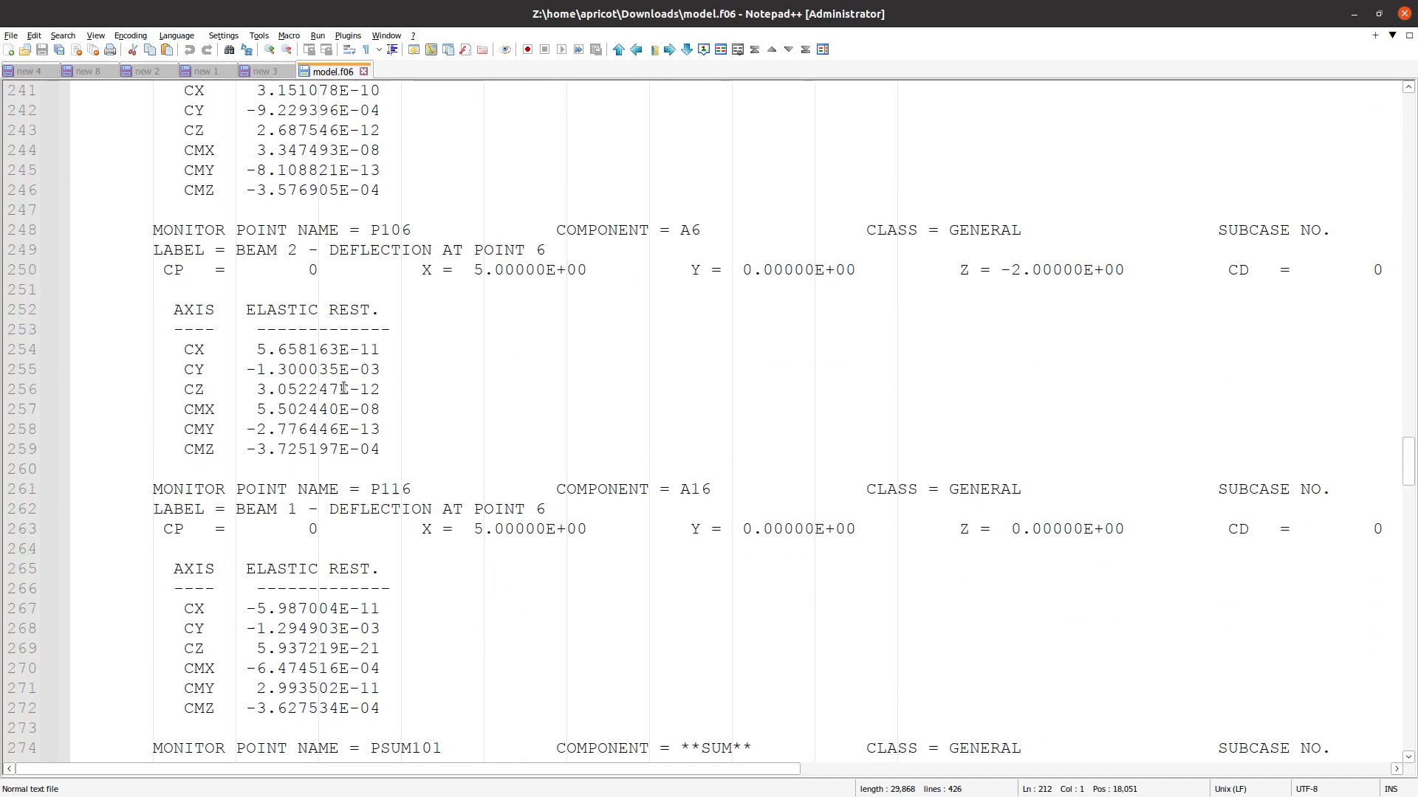
pyautogui.scroll(-3, 344, 387)
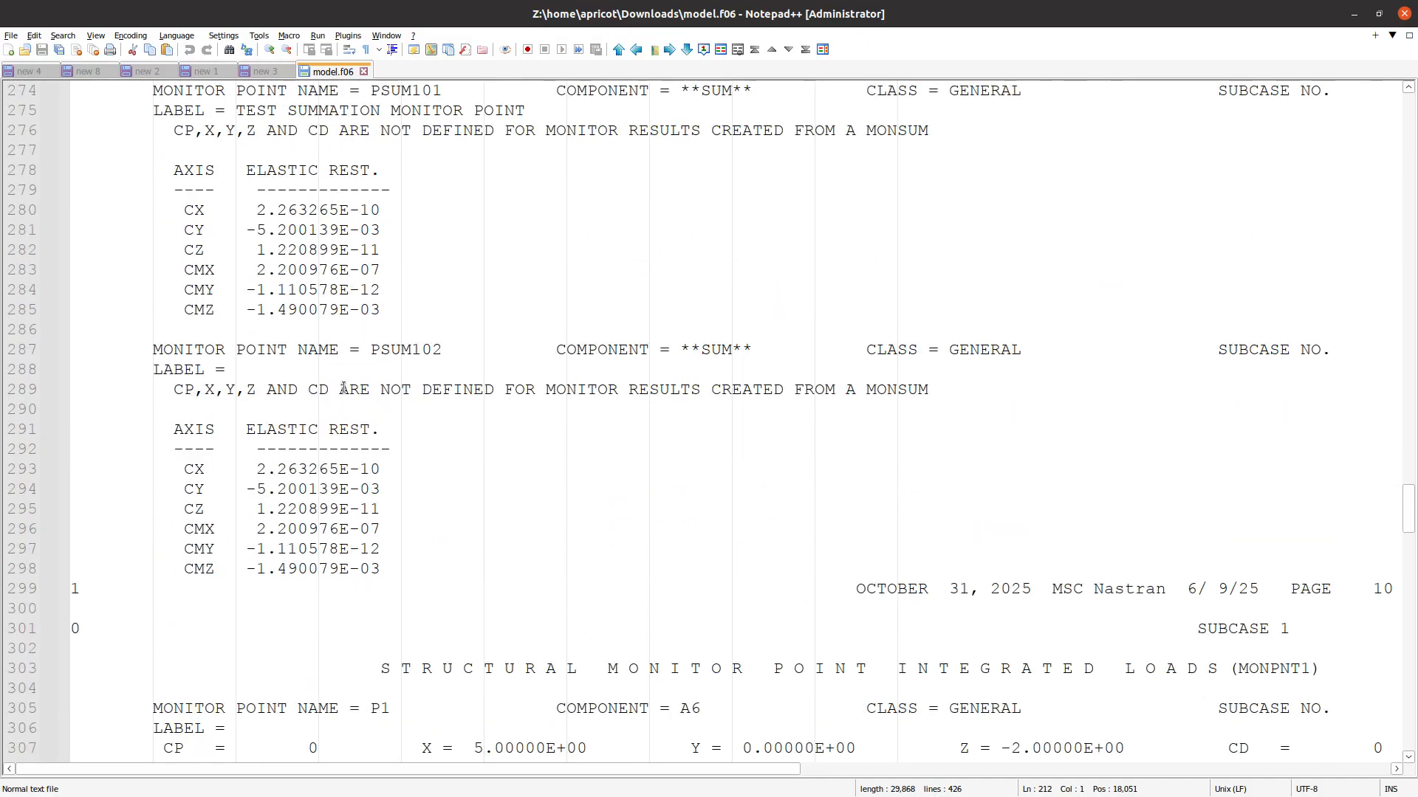
pyautogui.scroll(3, 458, 389)
pyautogui.scroll(-2, 443, 517)
pyautogui.moveTo(401, 648); pyautogui.dragTo(44, 150)
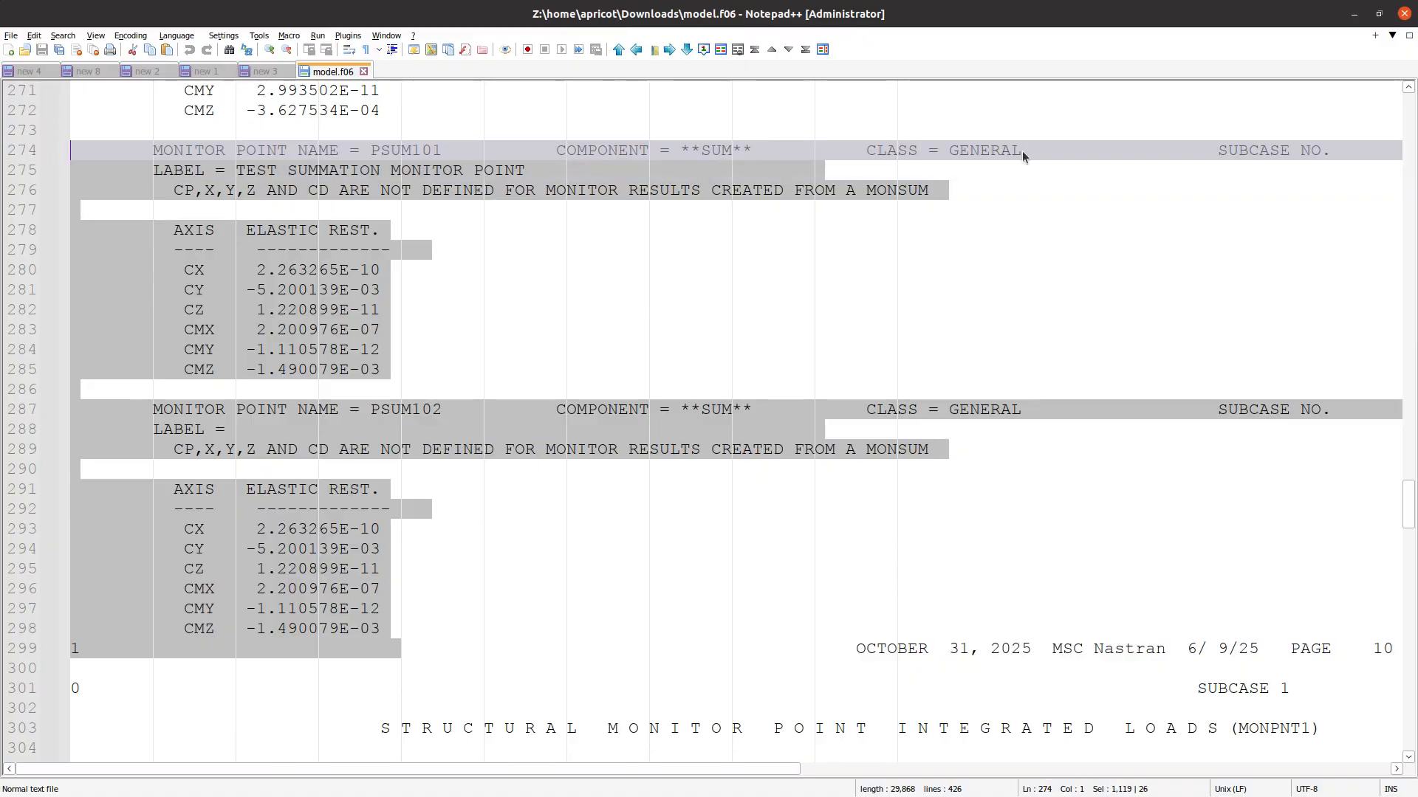
# Switch back to the web app and open the model.h5 results in the HDF5 Explorer
pyautogui.hotkey('alt', 'Tab')
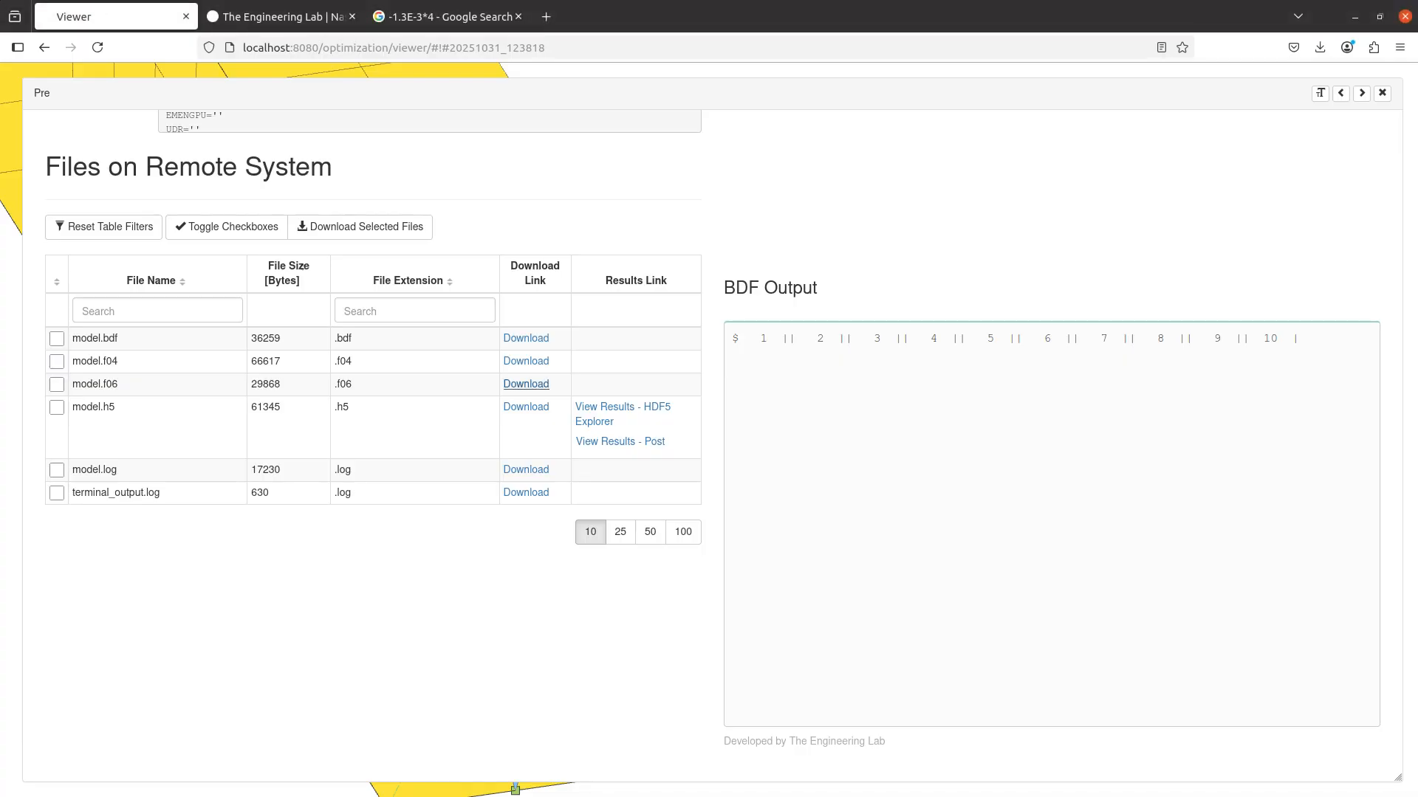
pyautogui.click(625, 407)
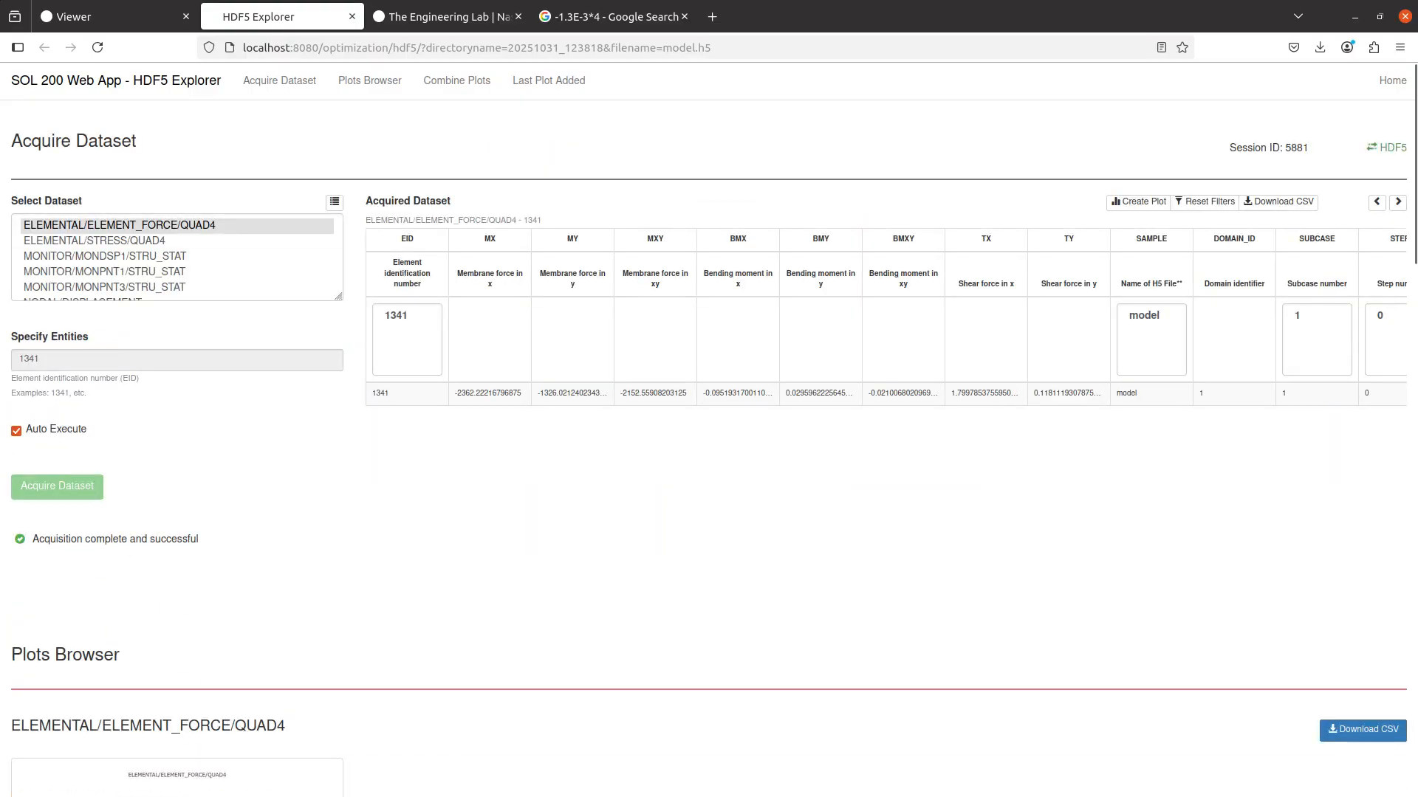
# Search the web for hdf5view in a new browser tab and open the HDF Group's HDFView Software page
pyautogui.click(709, 18)
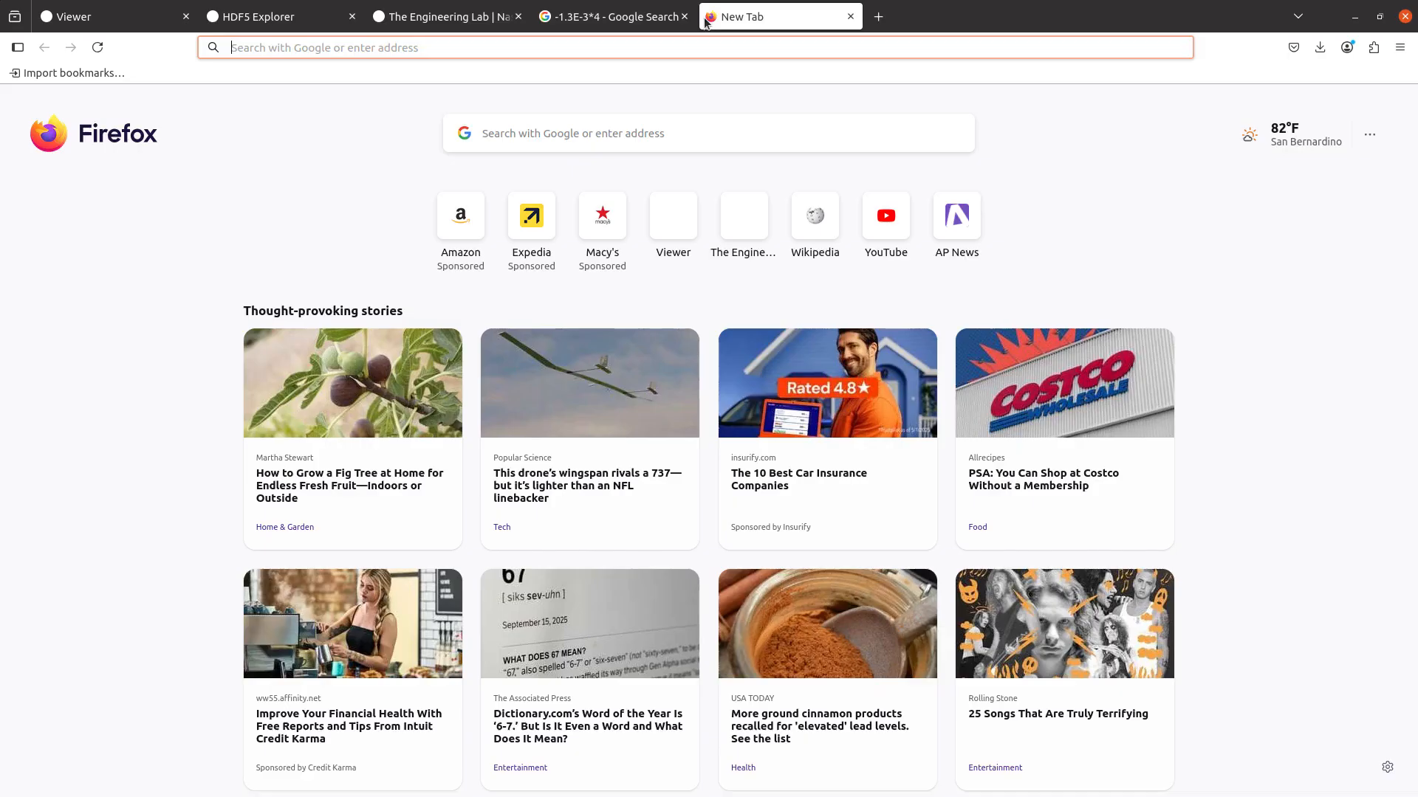
pyautogui.write('hdf')
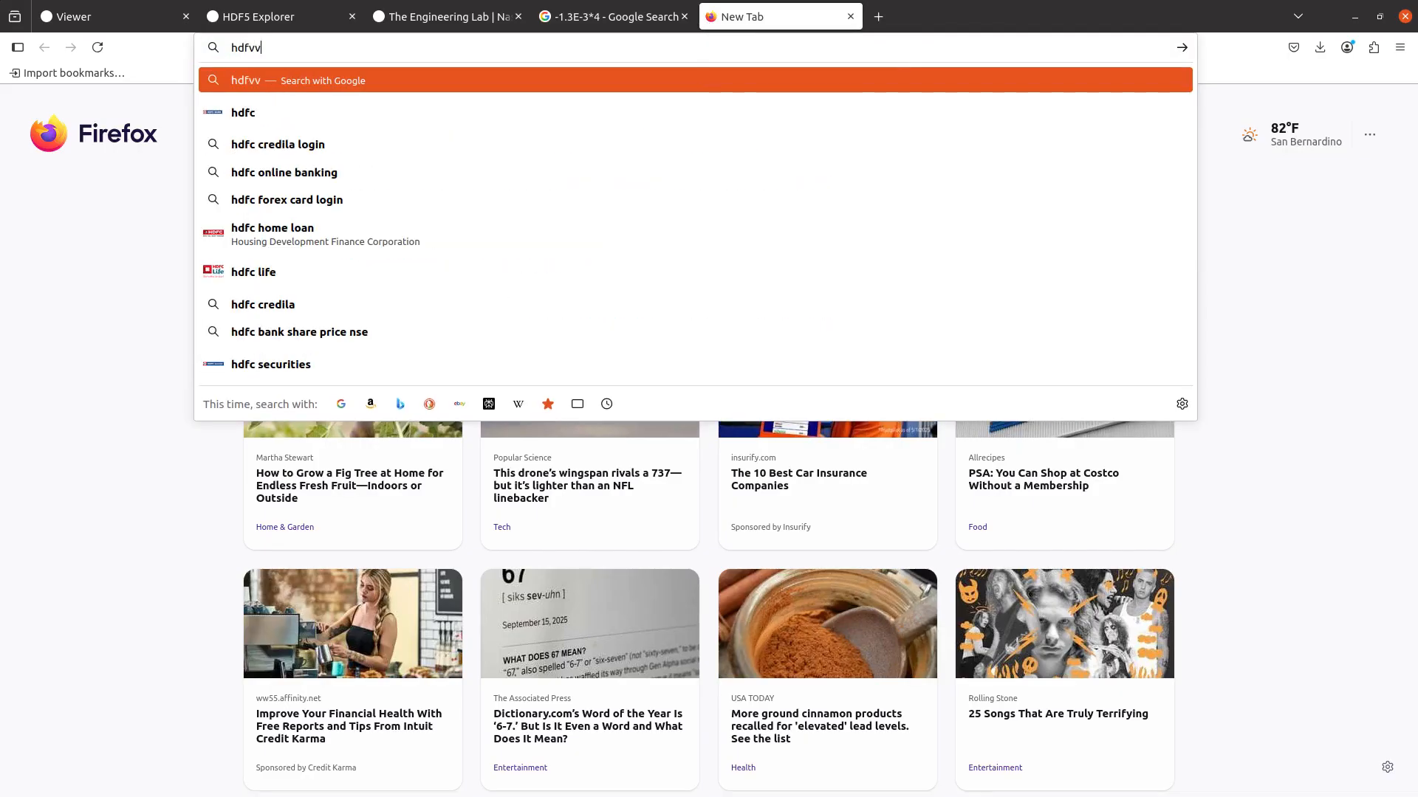
pyautogui.write('5view')
pyautogui.press('Return')
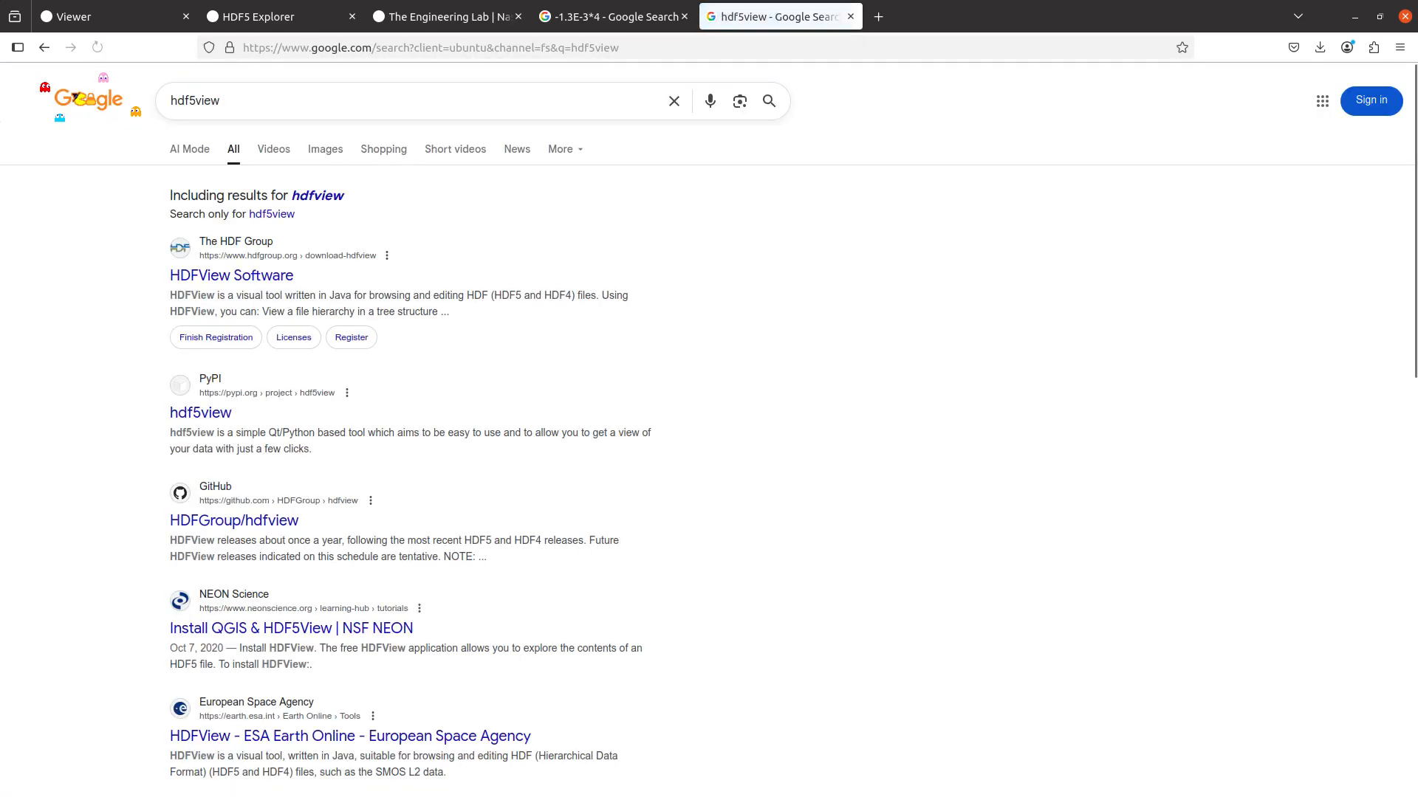
pyautogui.click(288, 277)
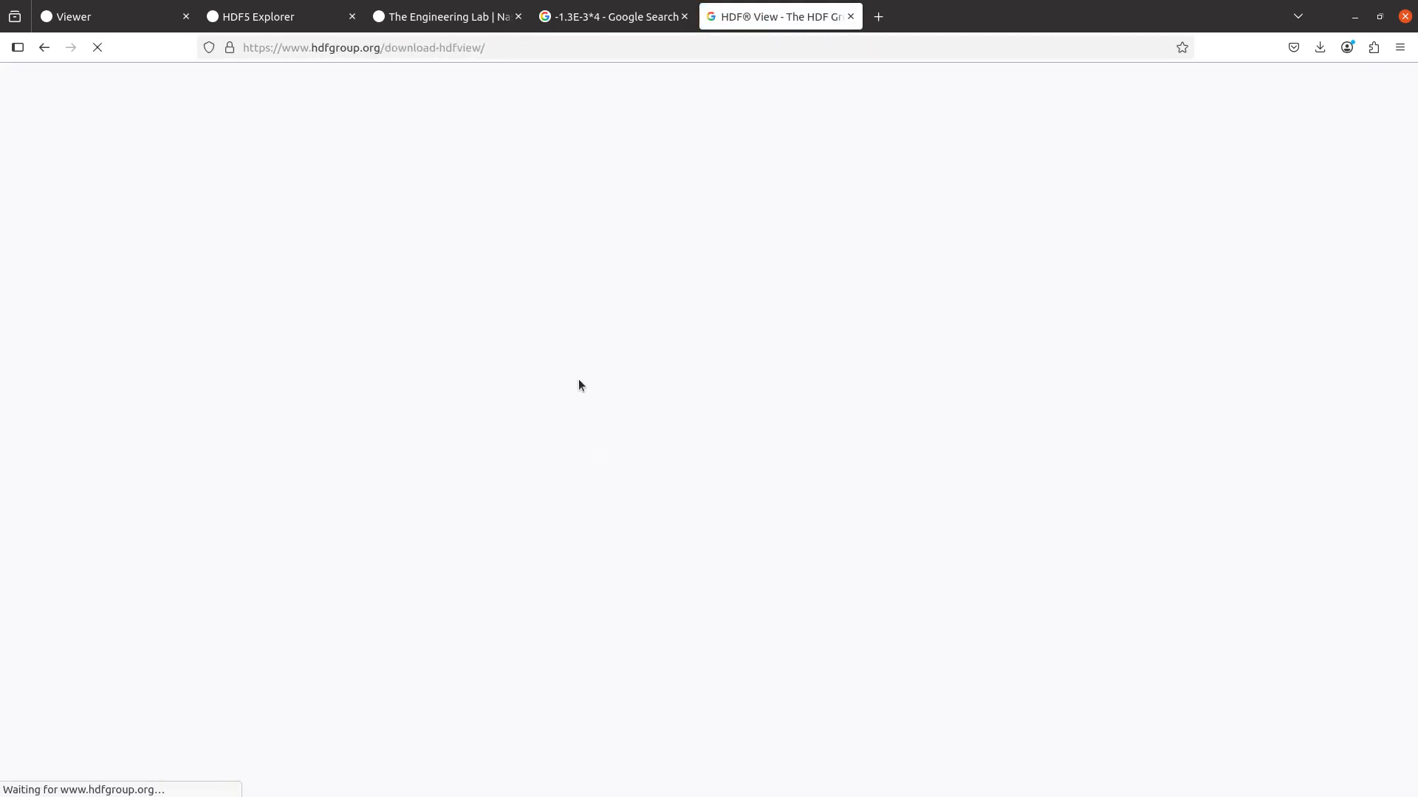
# Enlarge the HDFView sample screenshot of an array dataset, inspect it, and switch back to model.f06 in Notepad++
pyautogui.scroll(-5, 575, 398)
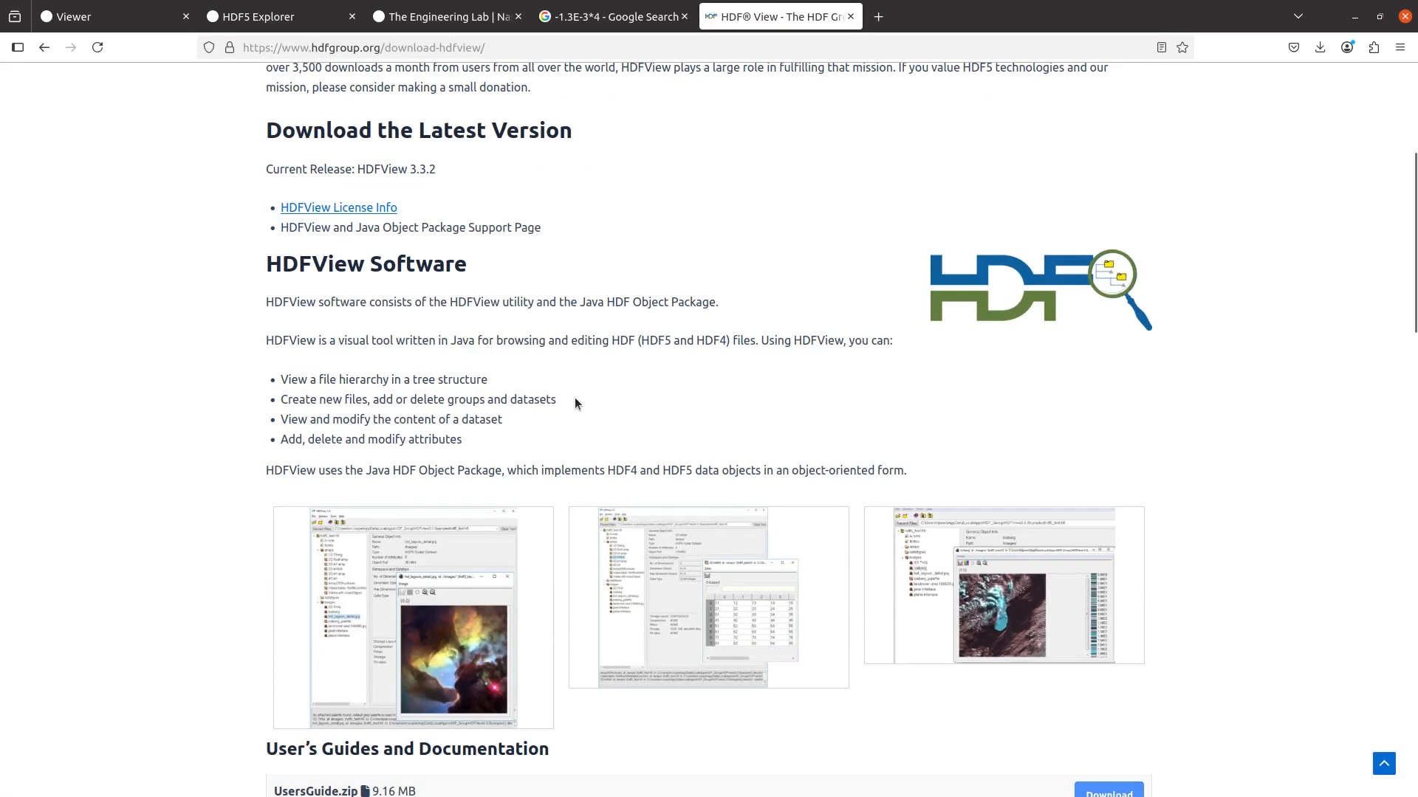
pyautogui.scroll(-3, 735, 481)
pyautogui.click(736, 389)
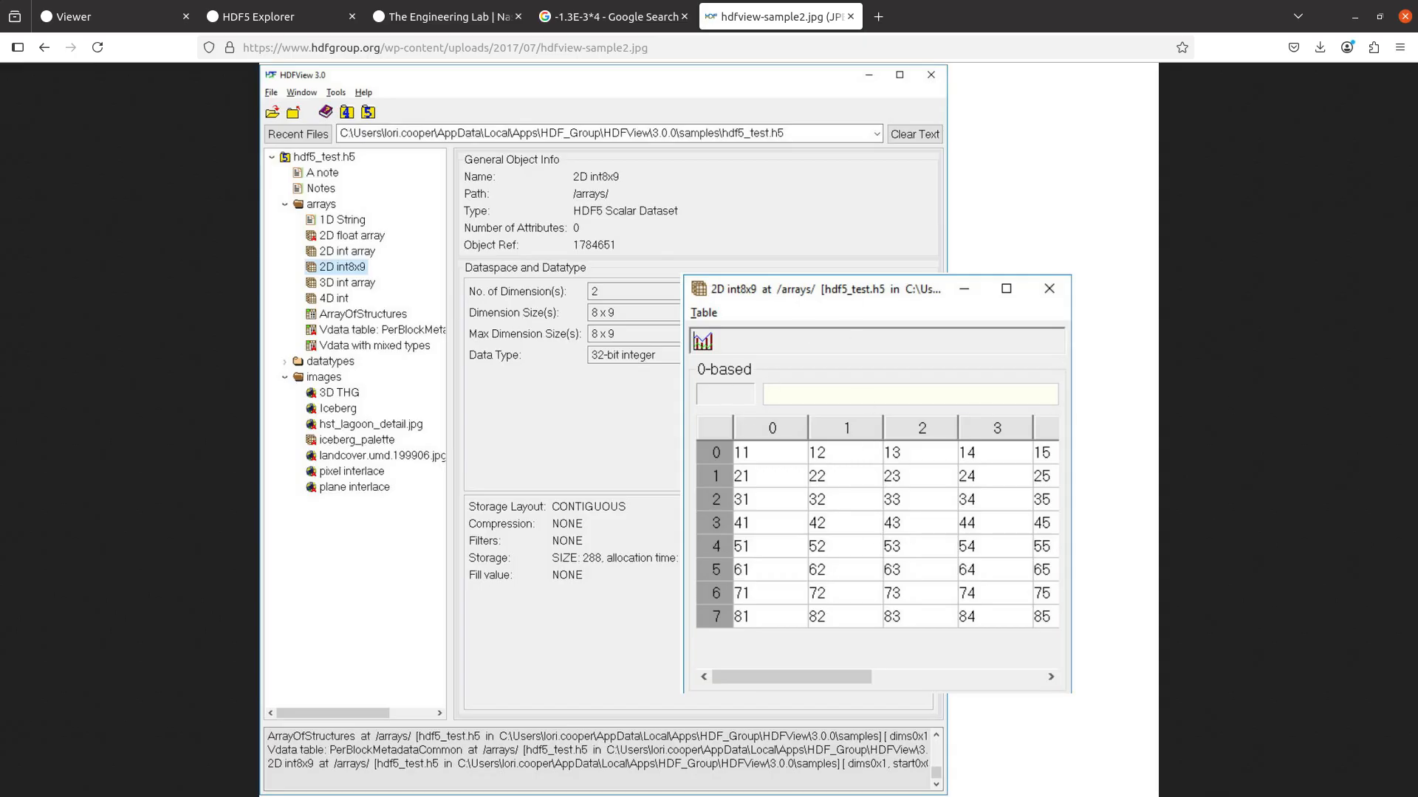
pyautogui.hotkey('alt', 'Tab')
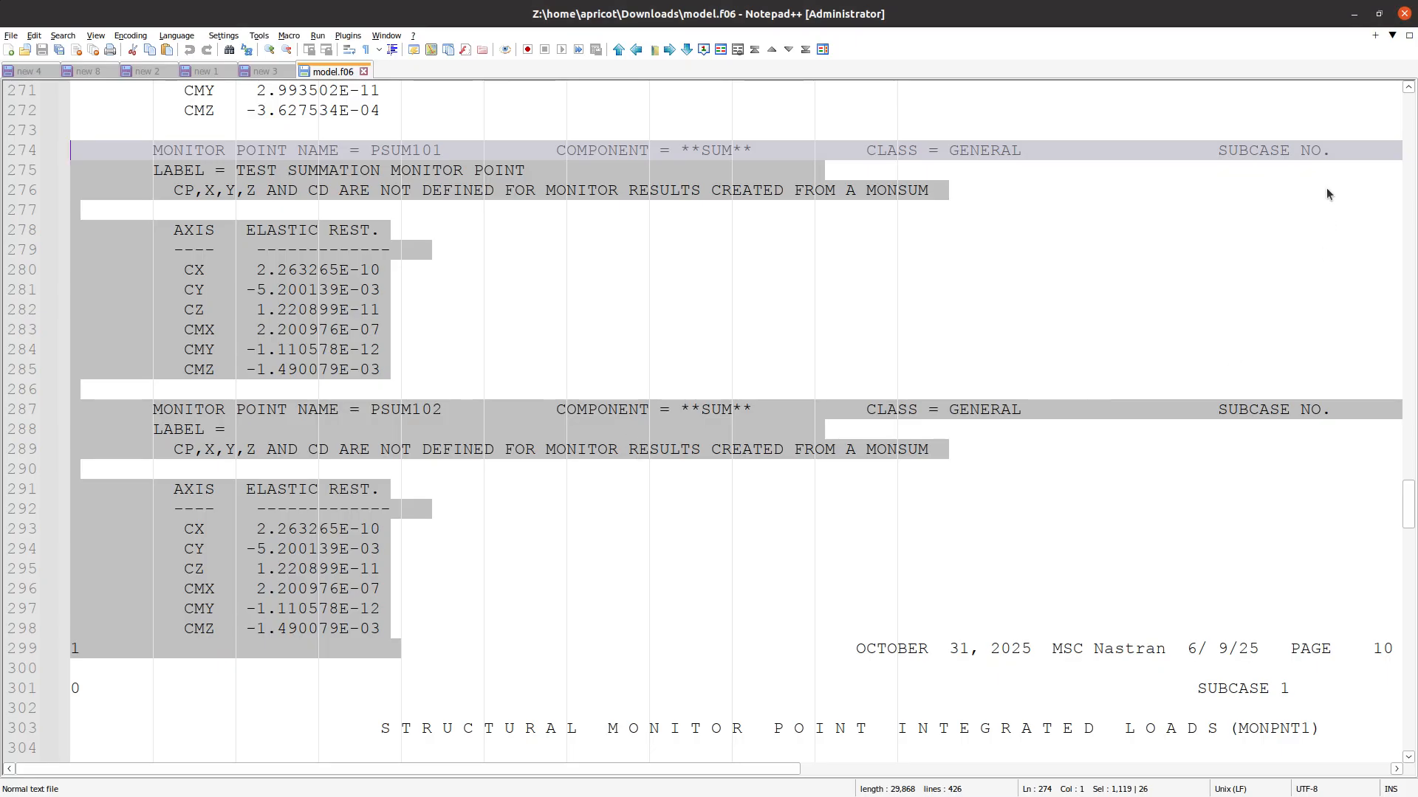
# Switch to the HDF5 Explorer in the browser and look through the monitor point datasets available for model.h5
pyautogui.hotkey('alt', 'Tab')
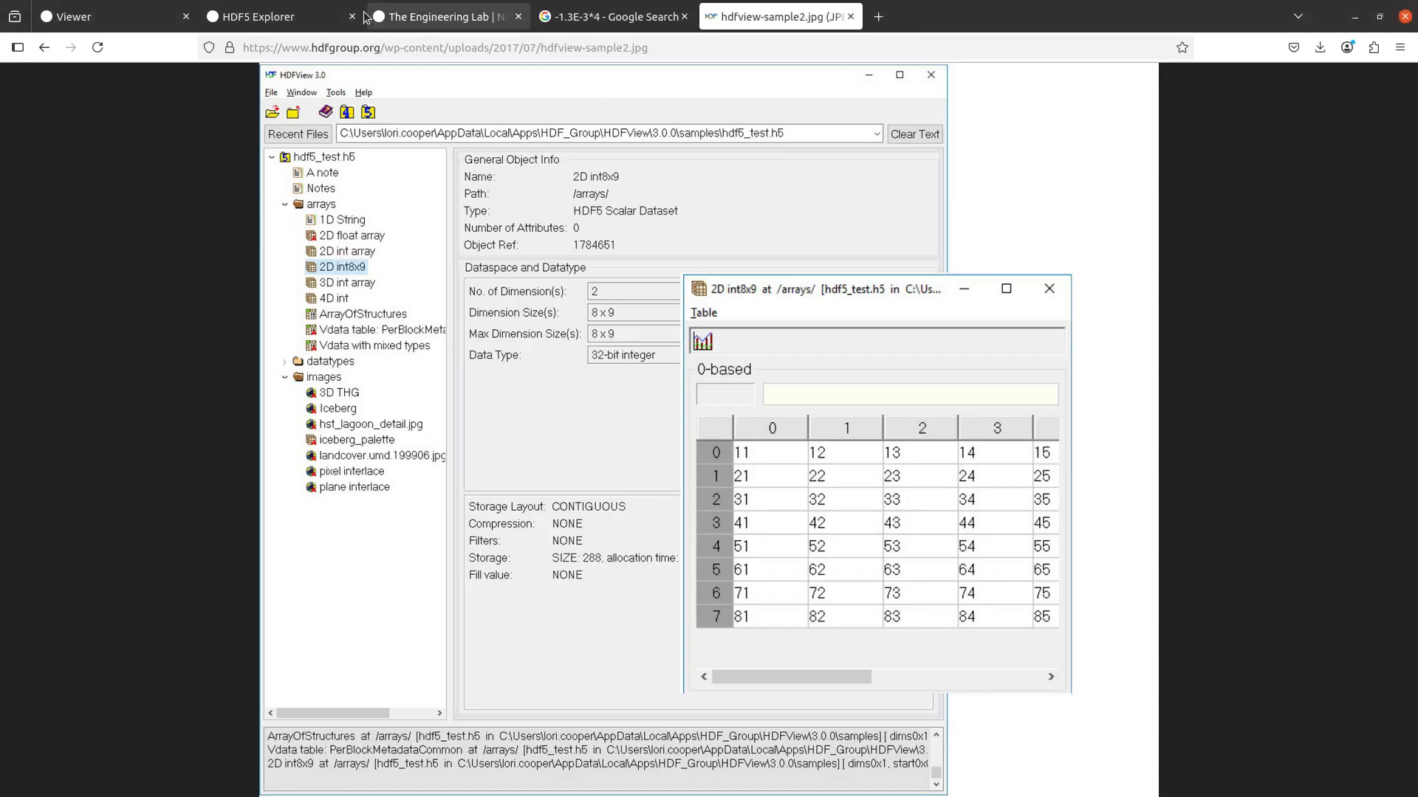
pyautogui.click(280, 16)
pyautogui.scroll(7, 515, 380)
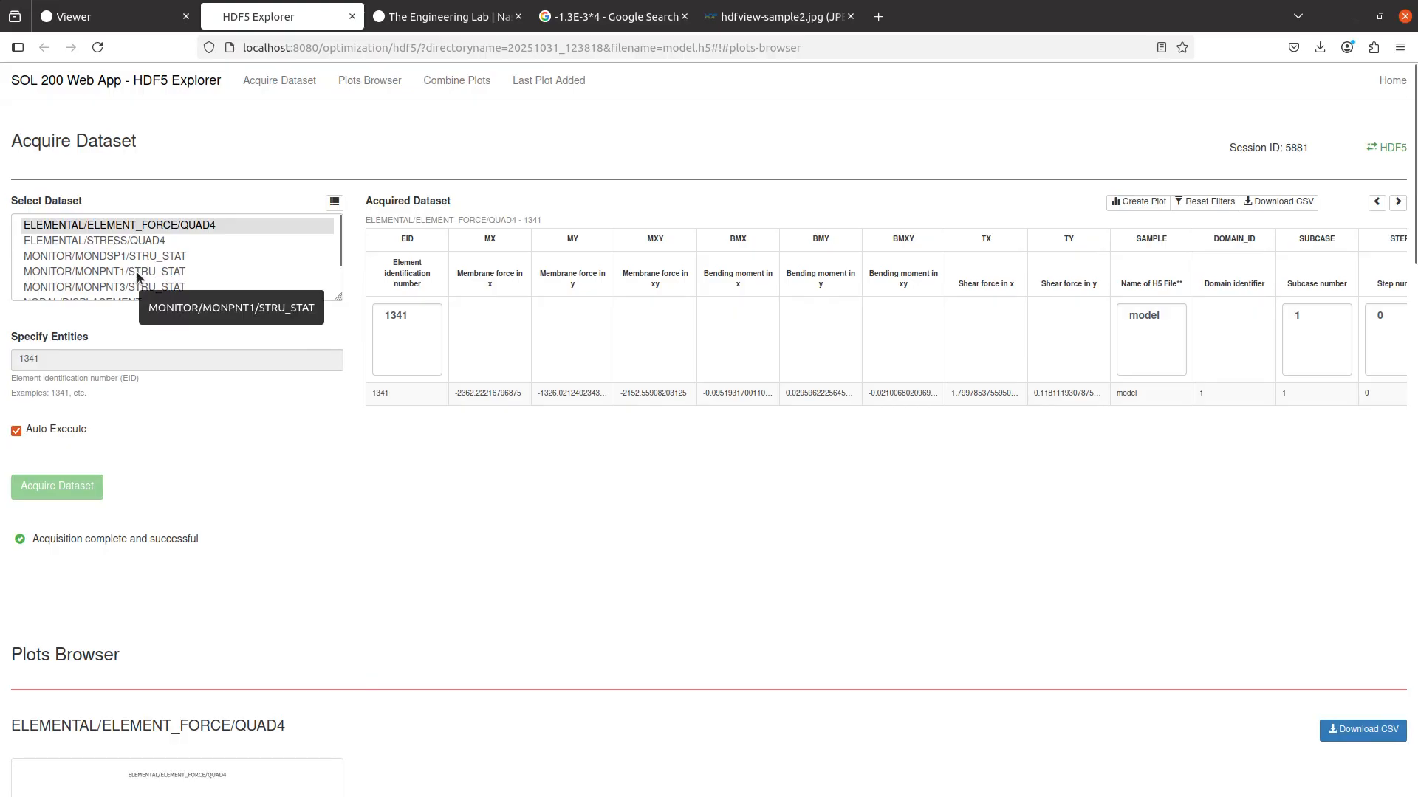
pyautogui.scroll(-1, 137, 276)
pyautogui.scroll(1, 137, 276)
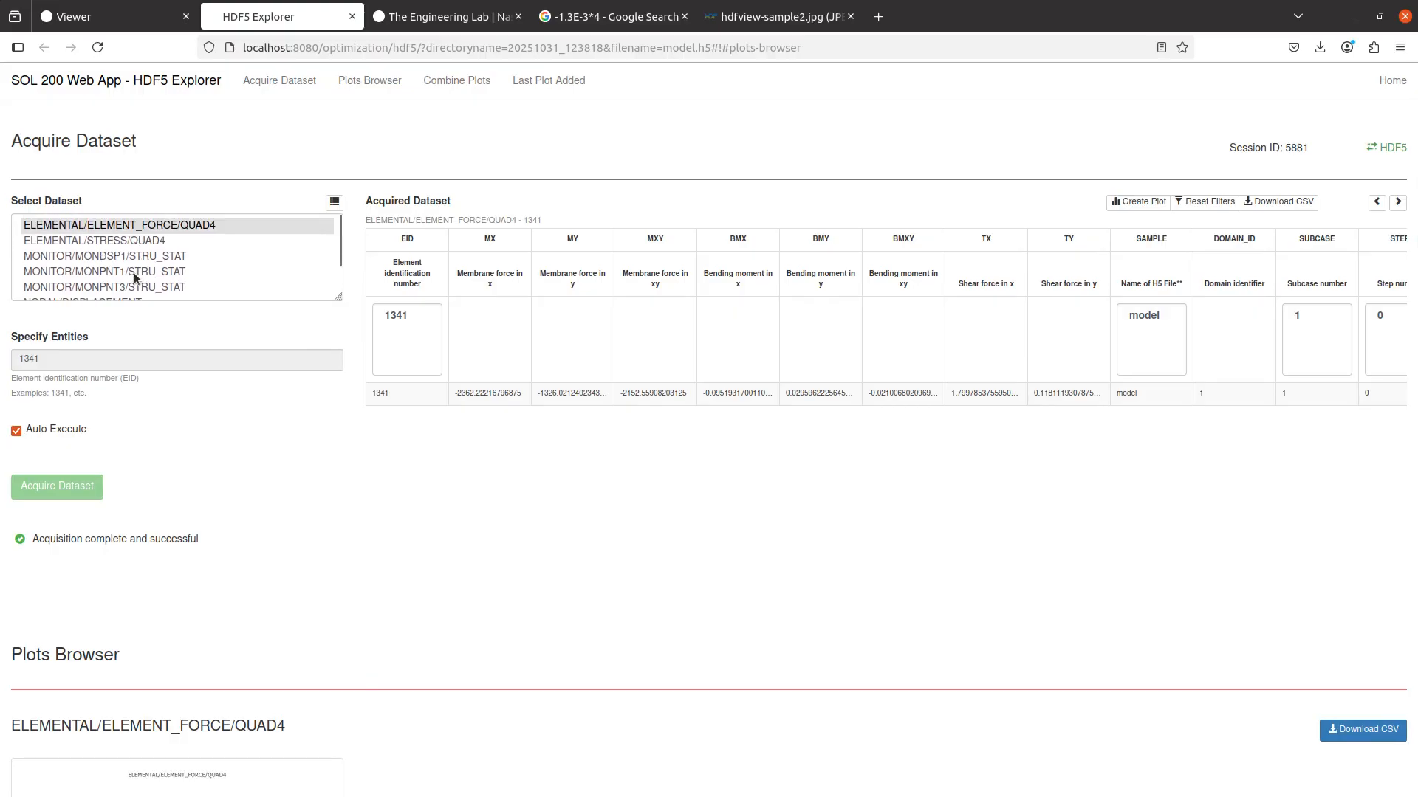
pyautogui.scroll(-1, 135, 278)
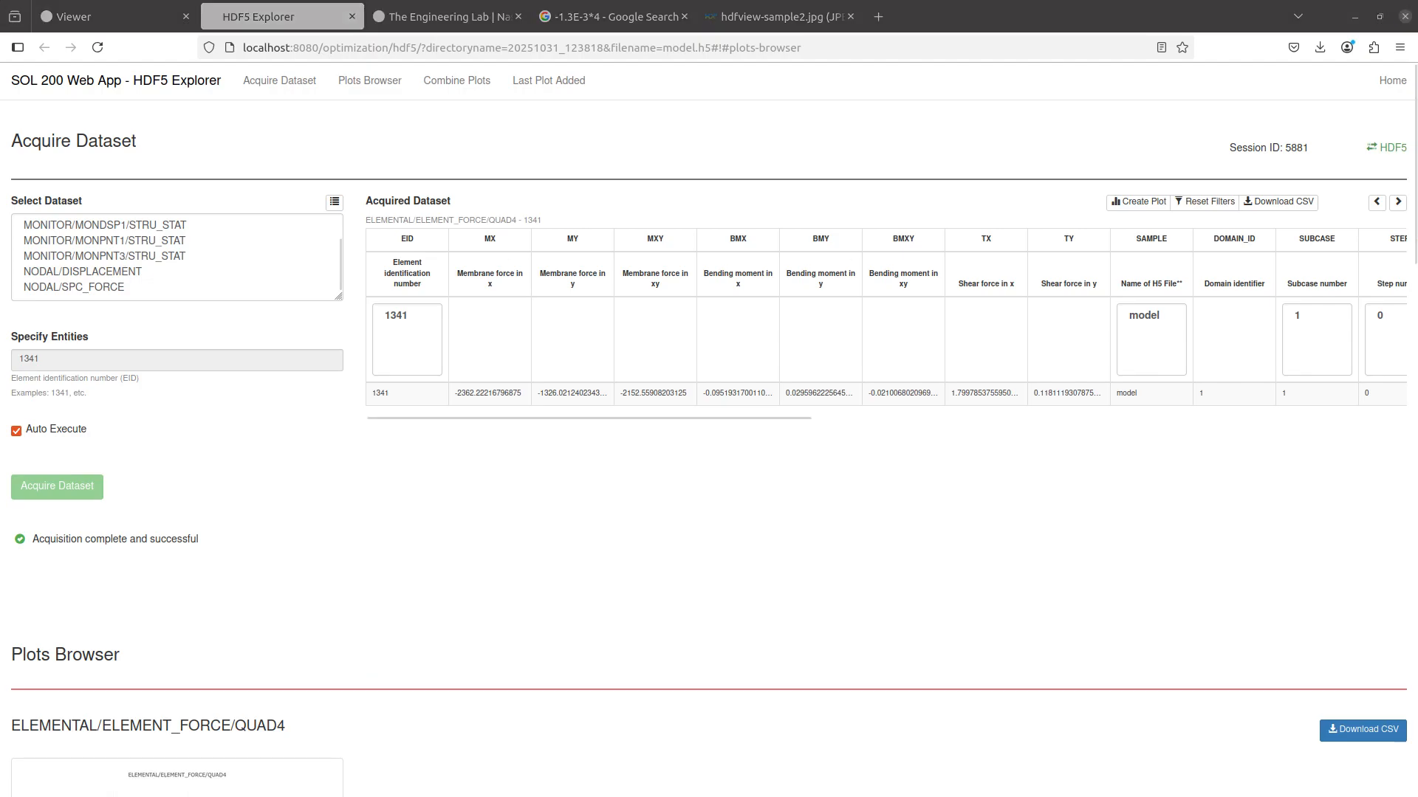
# Check the PSUM101 block in model.f06, and acquire the MONITOR/MONDSP1/STRU_STAT dataset in the HDF5 Explorer
pyautogui.hotkey('alt', 'Tab')
pyautogui.scroll(3, 458, 323)
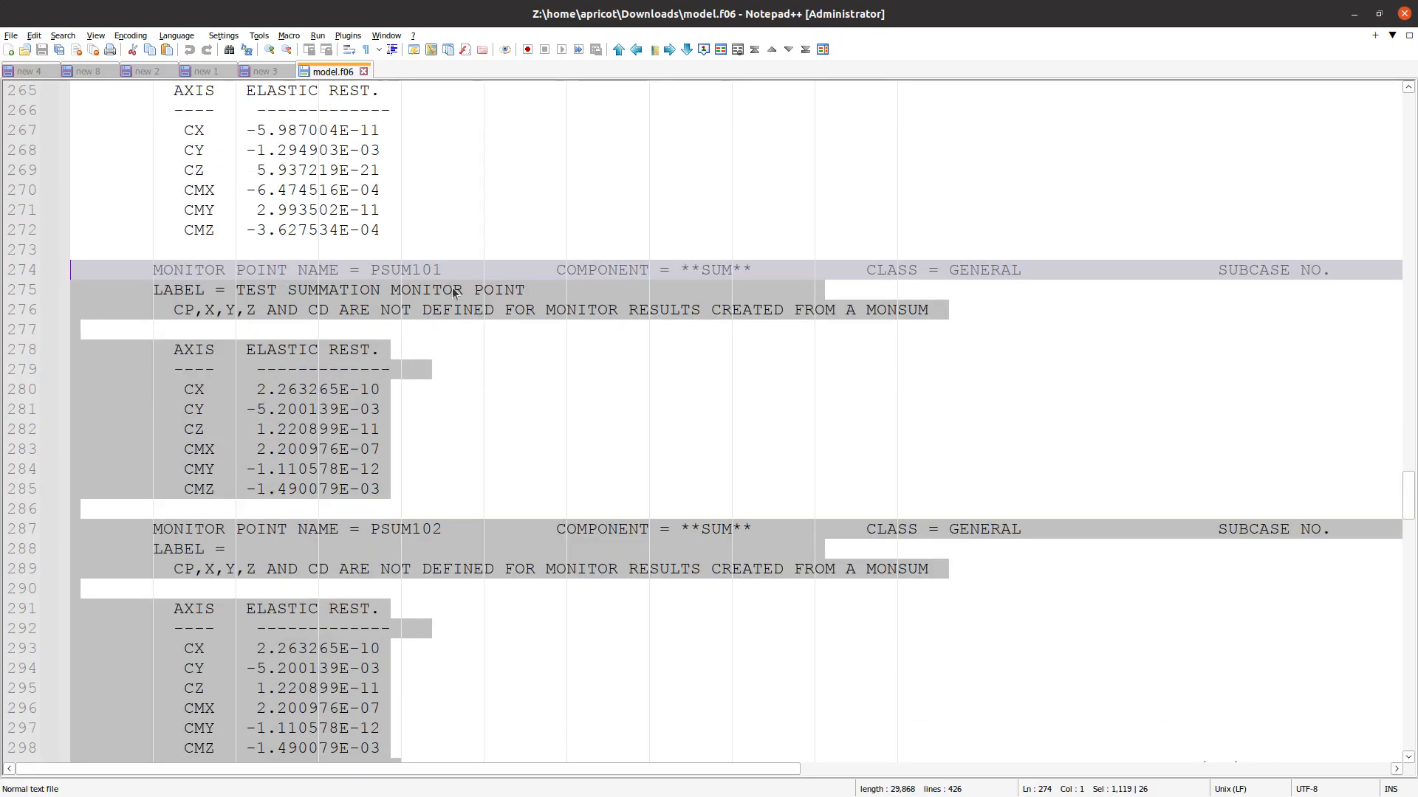
pyautogui.scroll(1, 387, 293)
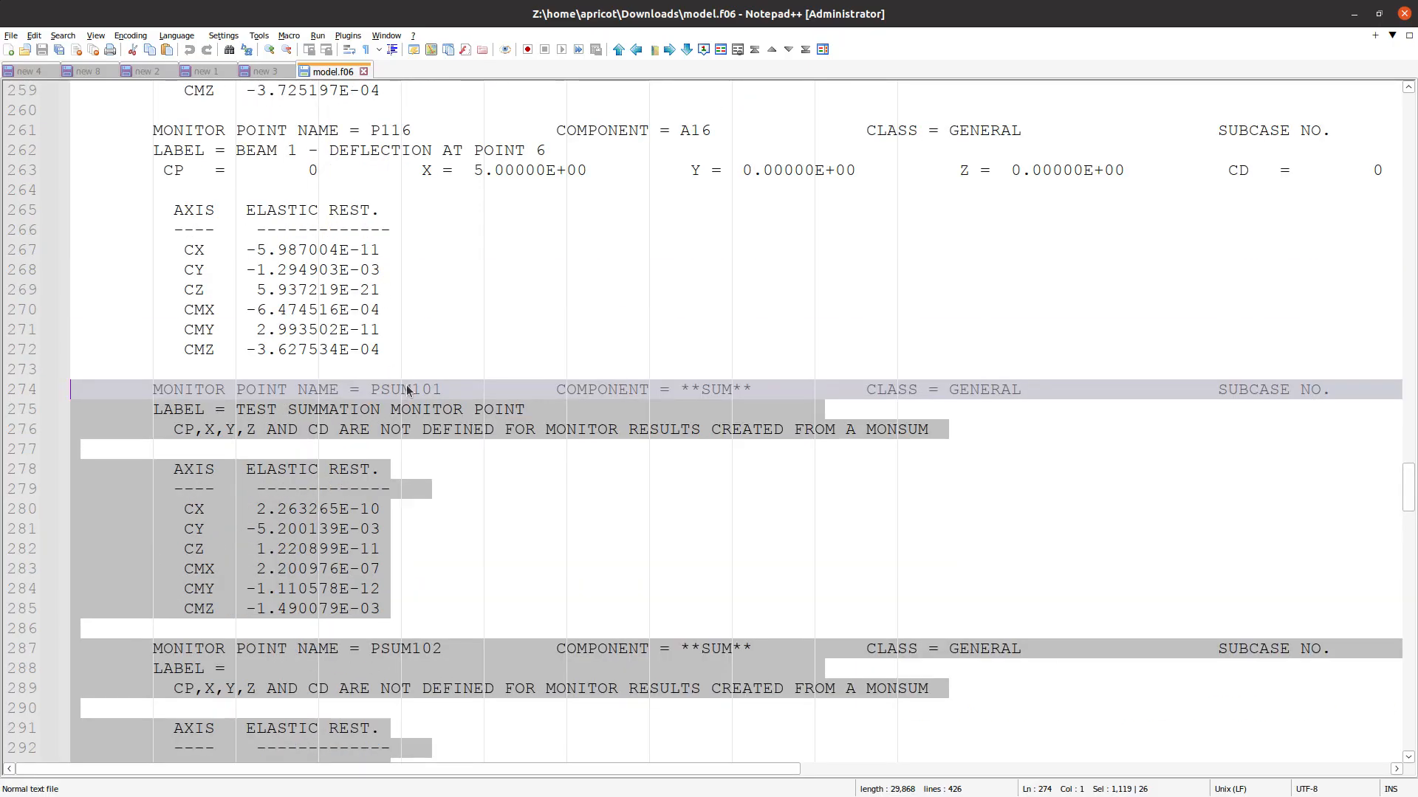
pyautogui.hotkey('alt', 'Tab')
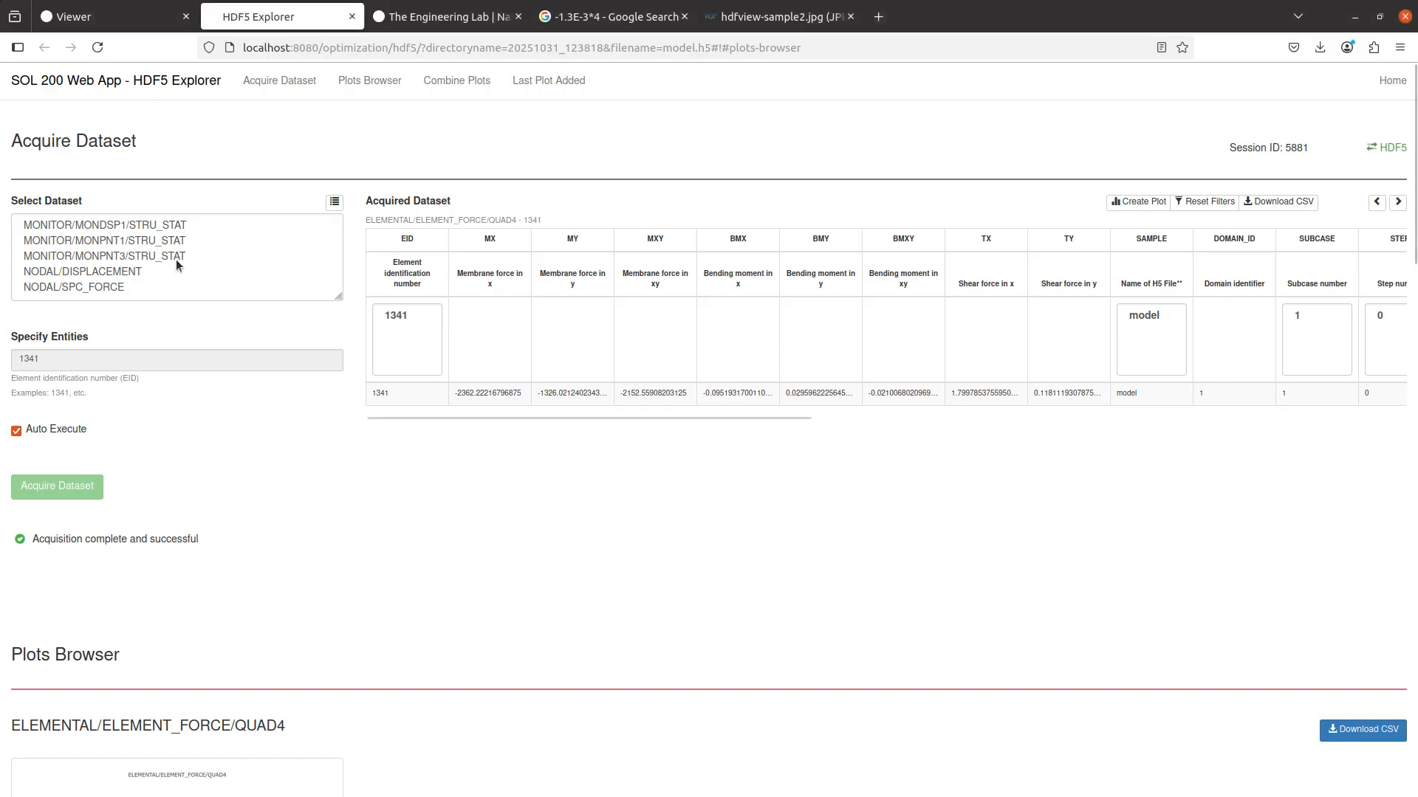
pyautogui.click(122, 226)
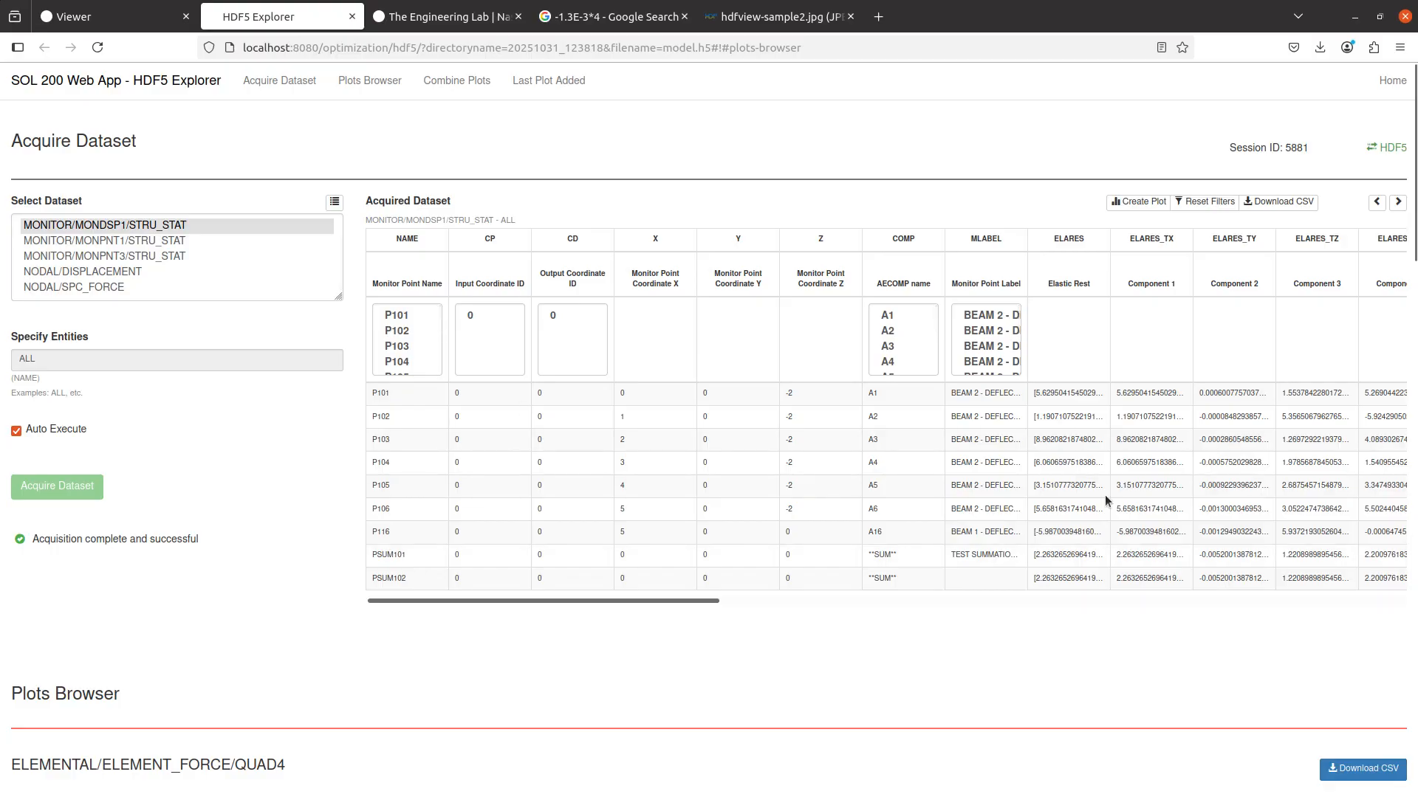
# Reselect the PSUM101 and PSUM102 result blocks in model.f06 for comparison, and return to the HDF5 Explorer
pyautogui.hotkey('alt', 'Tab')
pyautogui.click(430, 469)
pyautogui.scroll(-2, 436, 374)
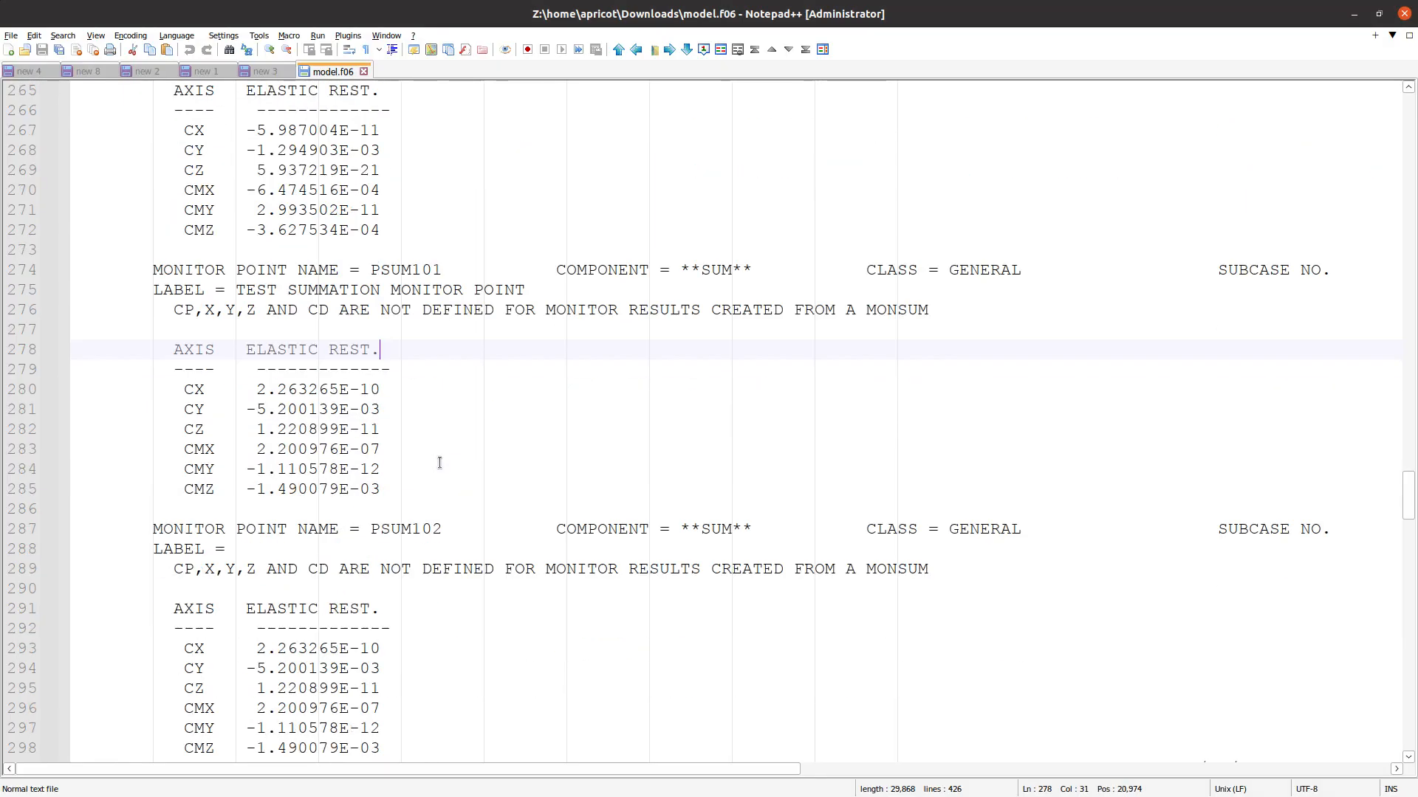
pyautogui.scroll(-2, 452, 604)
pyautogui.moveTo(443, 650); pyautogui.dragTo(414, 589)
pyautogui.moveTo(324, 516); pyautogui.dragTo(59, 150)
pyautogui.hotkey('alt', 'Tab')
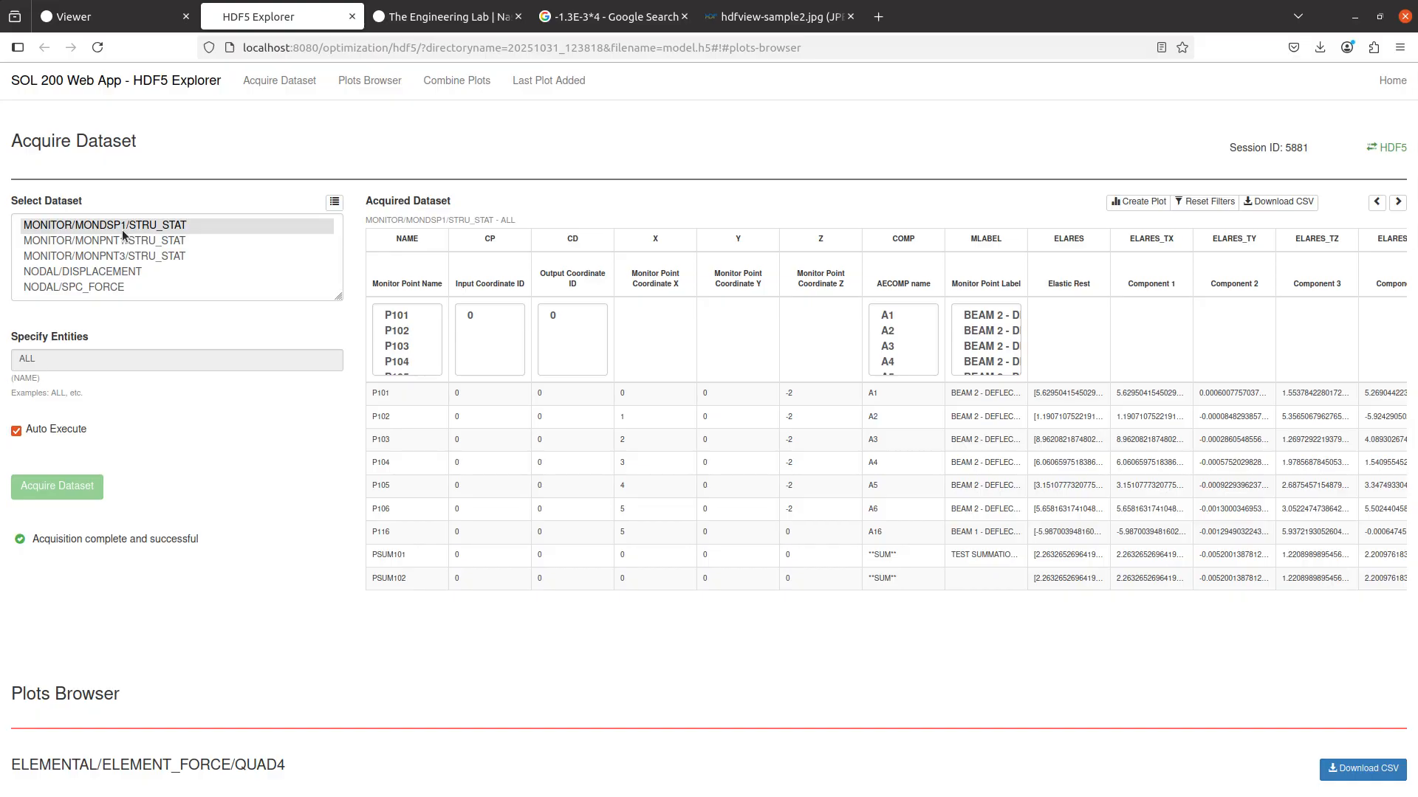
# Return to the Viewer's bulk data entry selection, list only the selected entry types, and widen the table area
pyautogui.click(136, 18)
pyautogui.scroll(9, 330, 263)
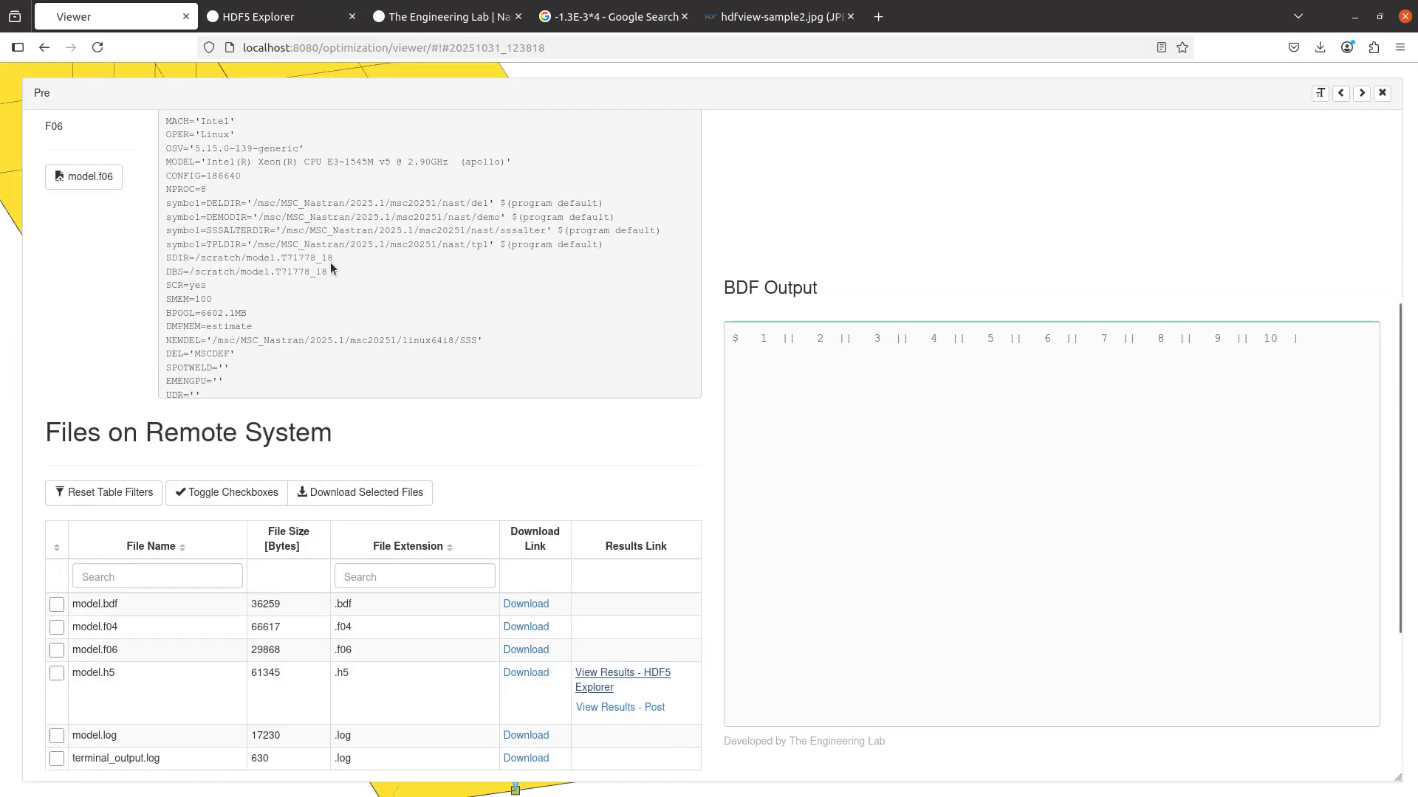
pyautogui.click(229, 151)
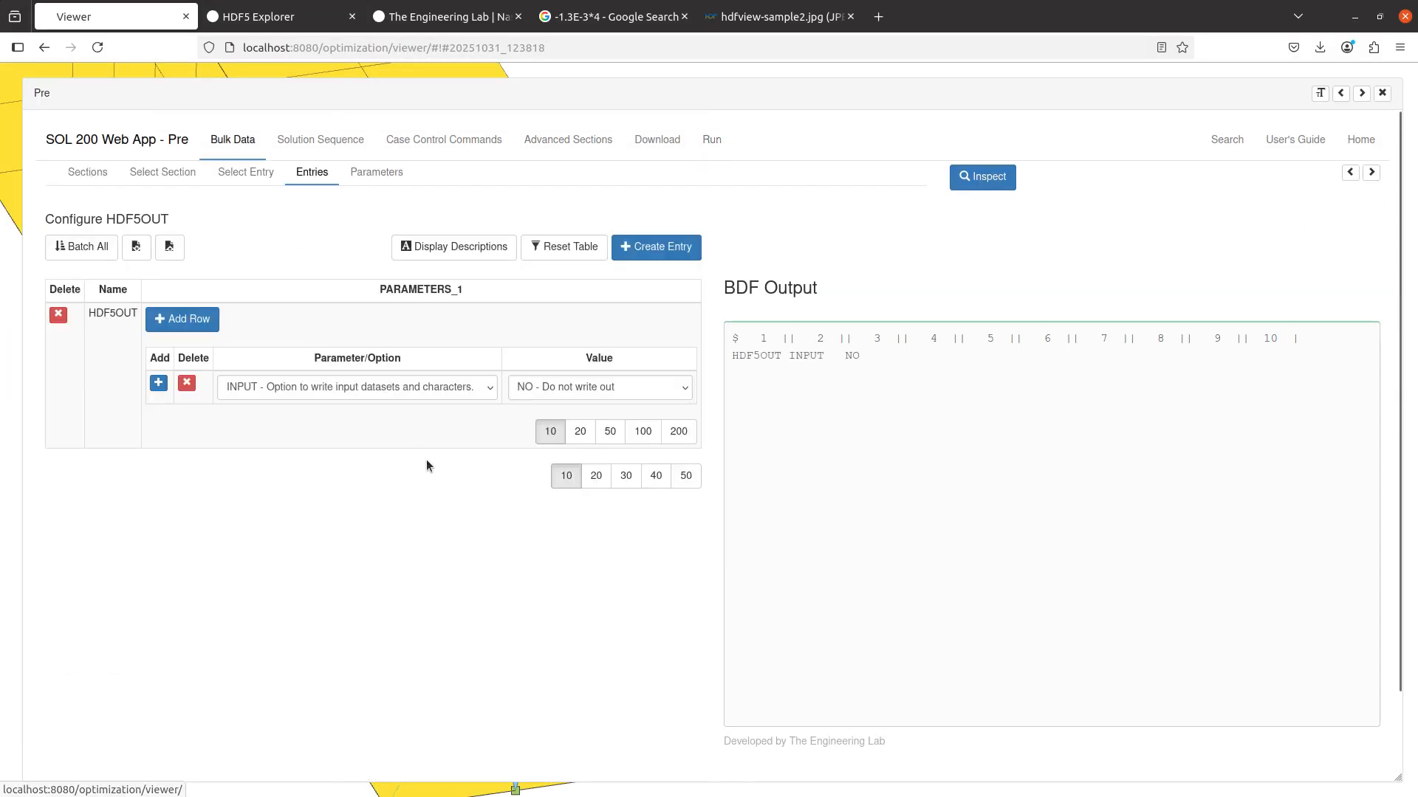
pyautogui.click(255, 177)
pyautogui.click(550, 251)
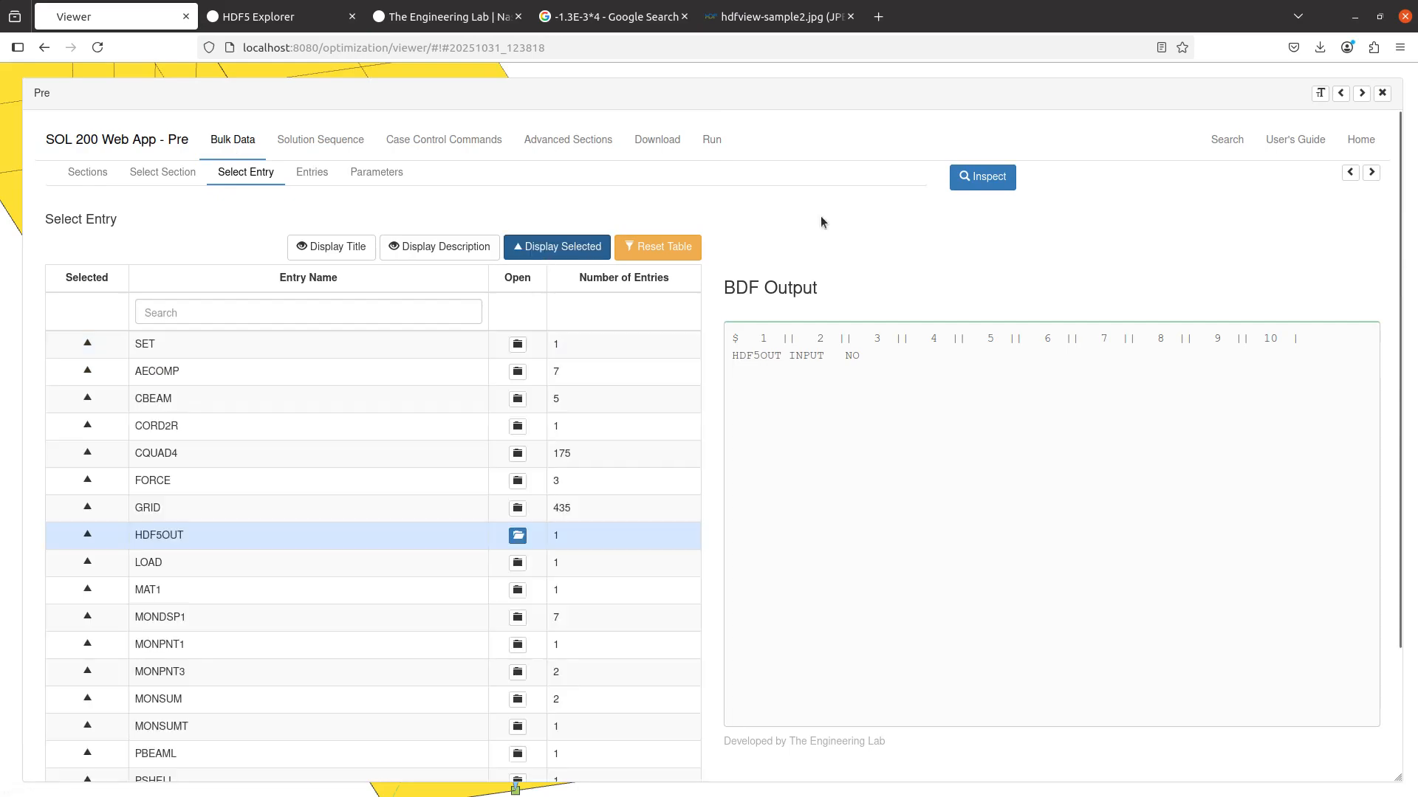
pyautogui.click(1371, 172)
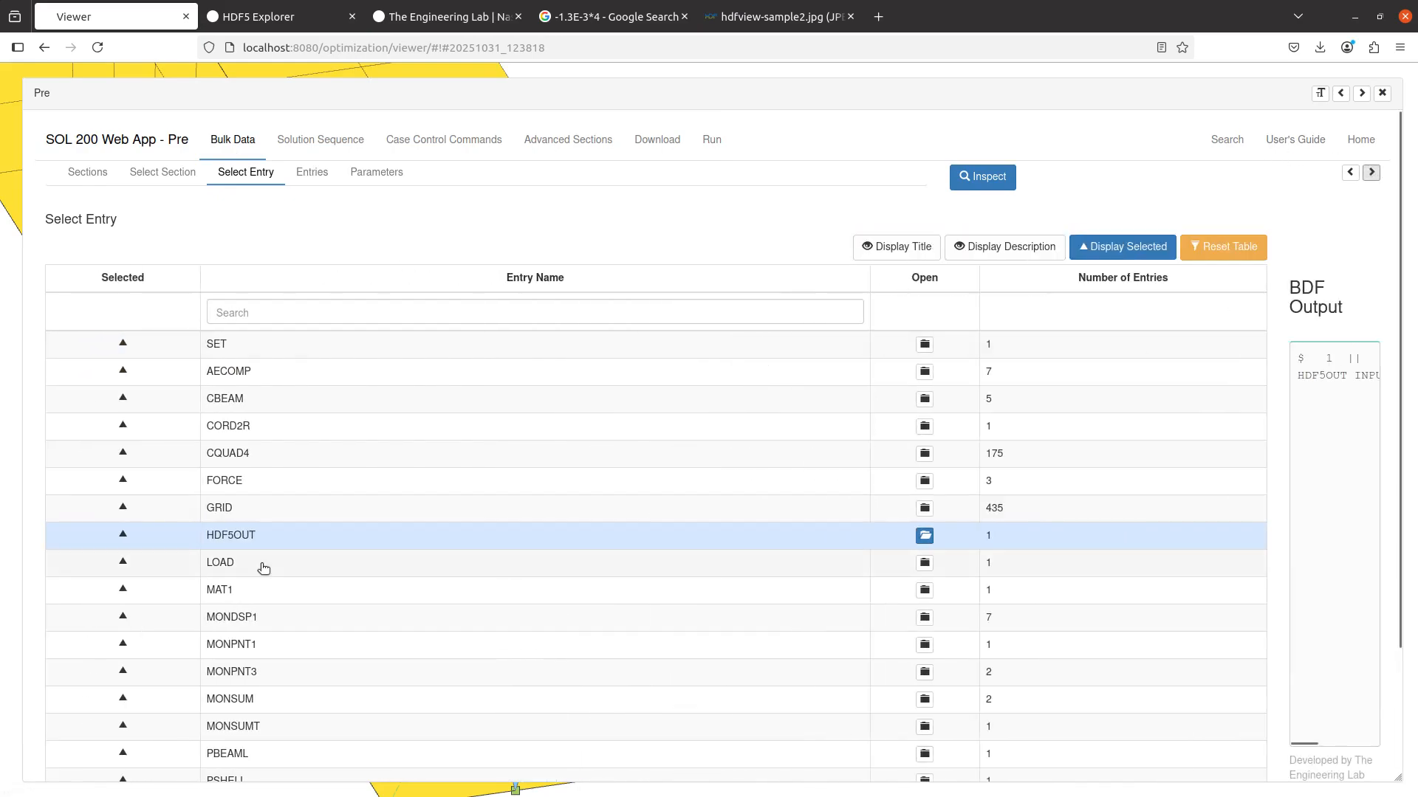
# Open the MONDSP1 entries and review their component, coordinate and axes fields
pyautogui.click(285, 618)
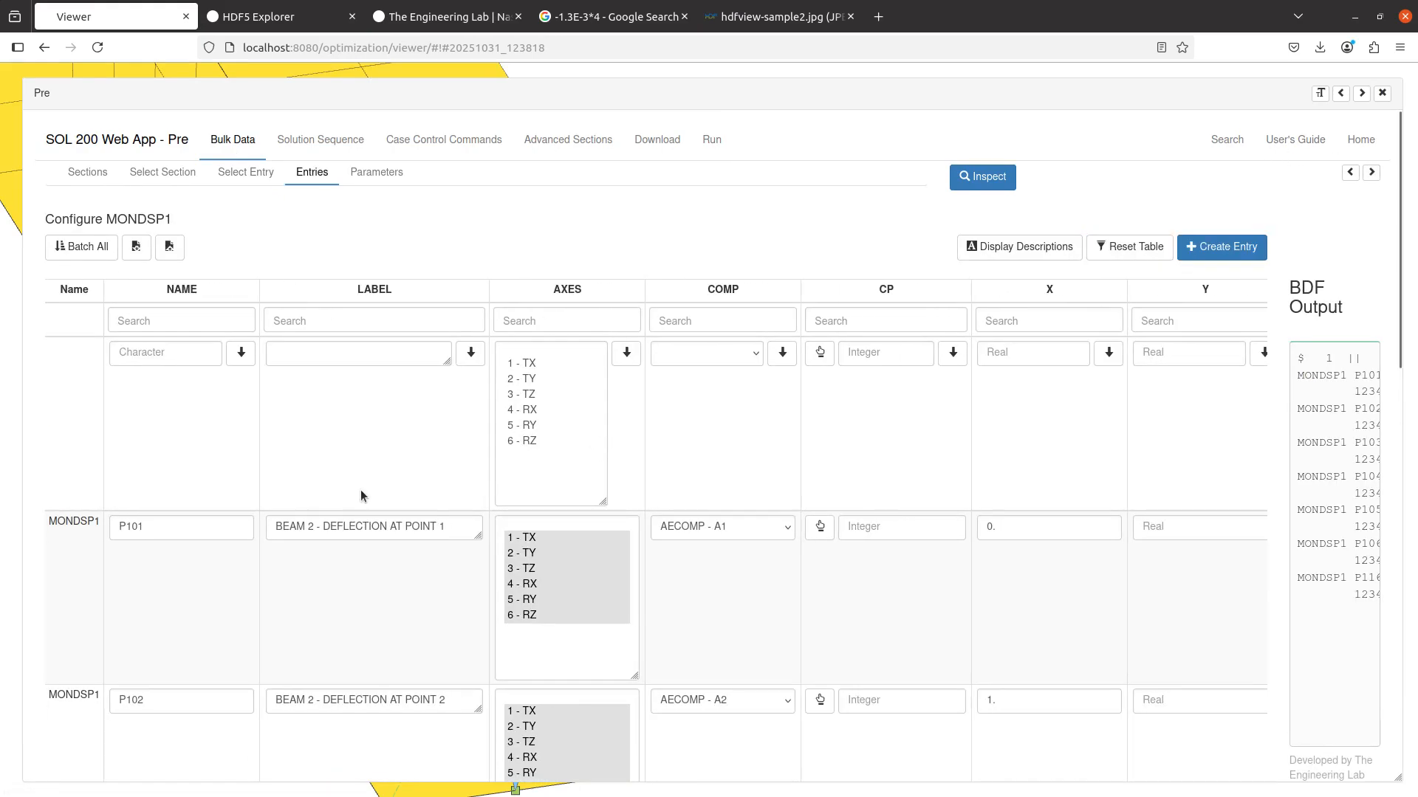
pyautogui.hscroll(3, 366, 480)
pyautogui.hscroll(10, 380, 480)
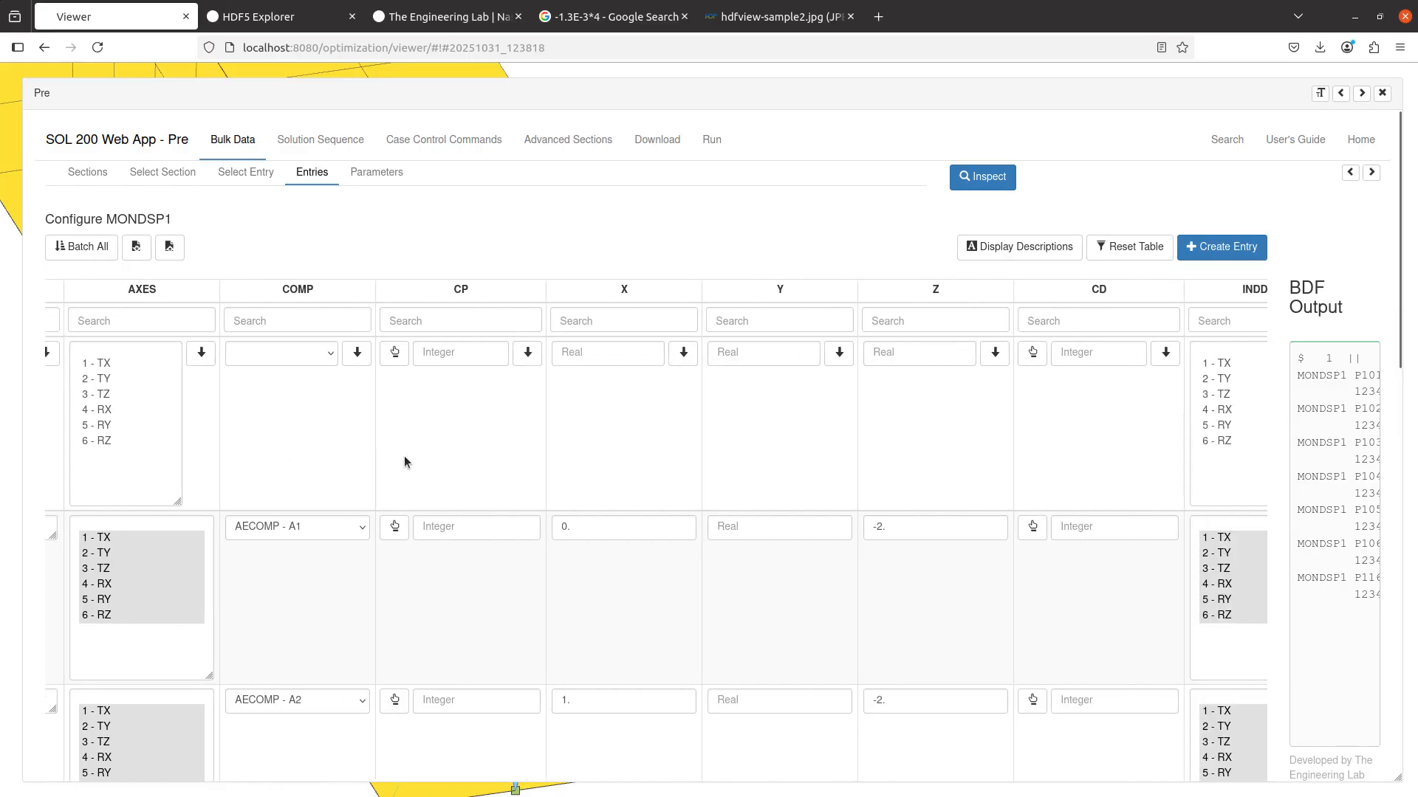
# Open the MONSUM entries and review the group rows that define the summation
pyautogui.click(262, 174)
pyautogui.click(300, 697)
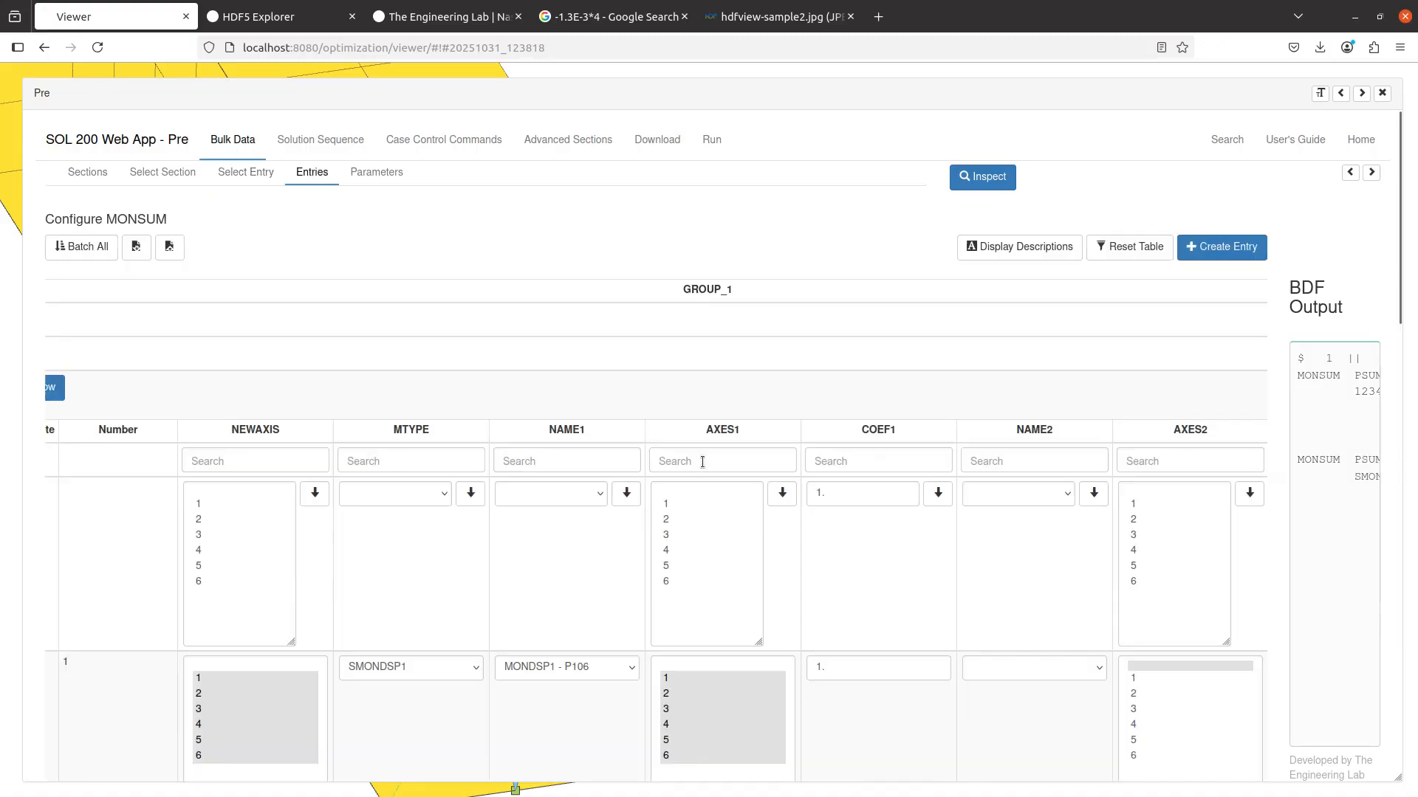
pyautogui.scroll(-4, 363, 528)
pyautogui.scroll(-3, 365, 529)
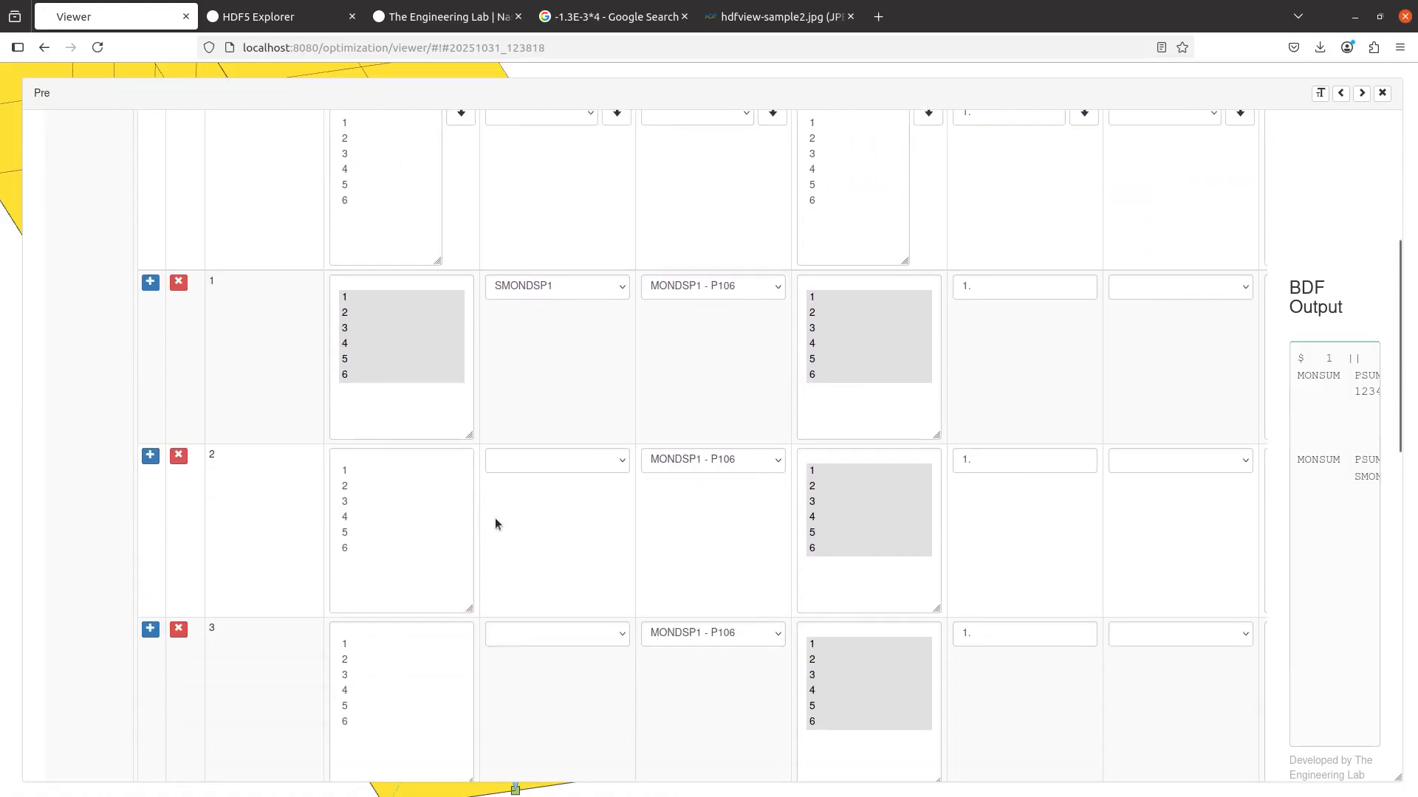
# Examine the MTYPE and NAME1 options in the MONSUM group rows, keeping SMONDSP1 and MONDSP1 - P106
pyautogui.click(554, 269)
pyautogui.click(572, 379)
pyautogui.scroll(-5, 573, 376)
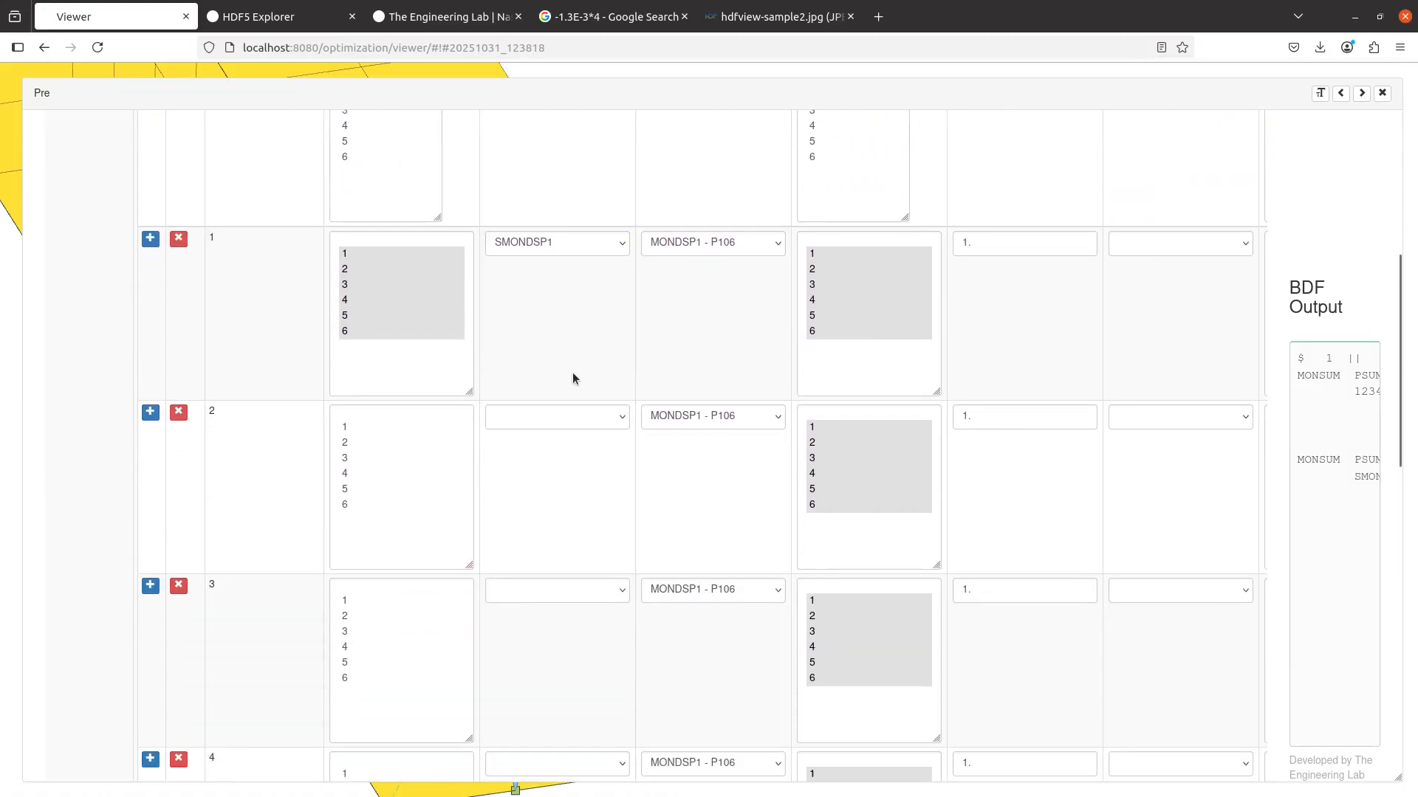
pyautogui.click(701, 457)
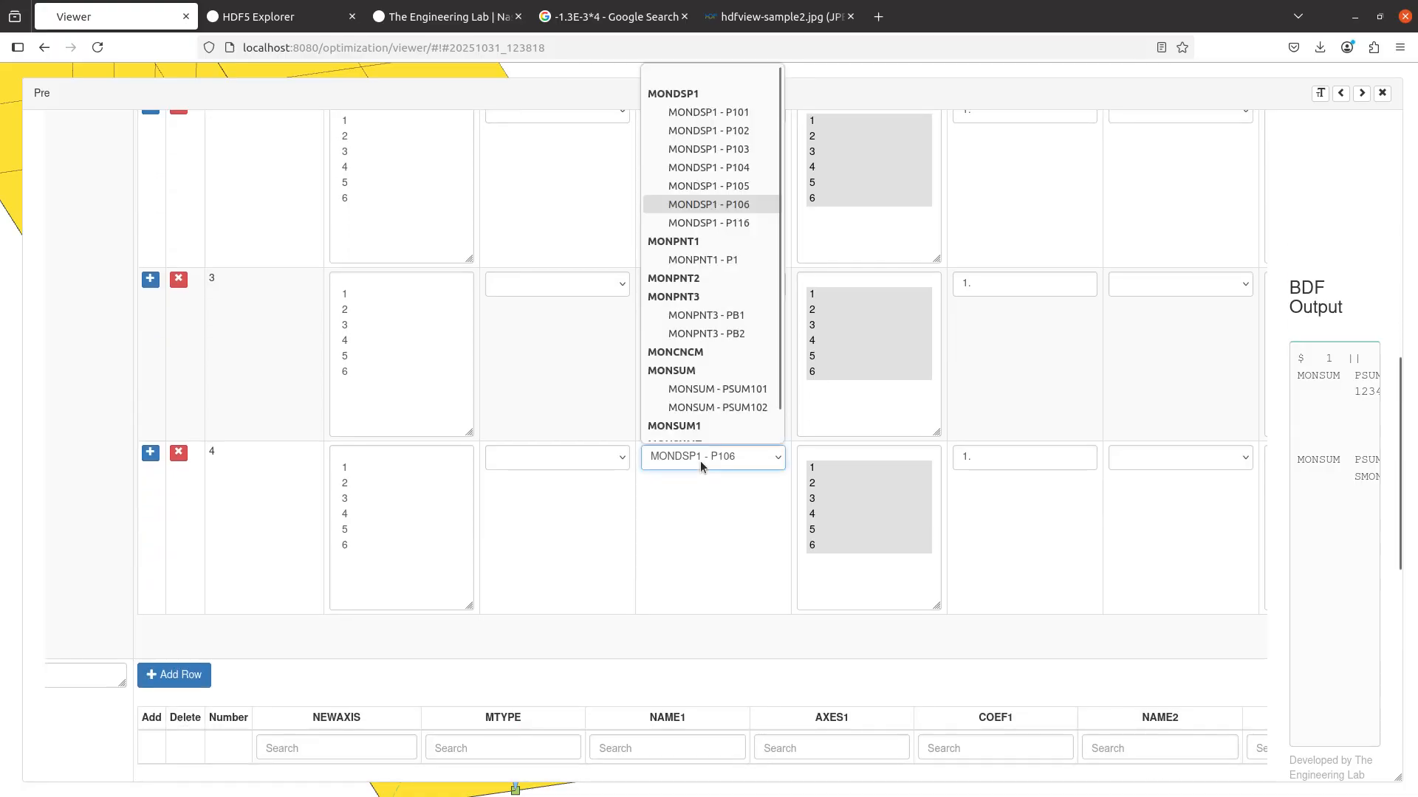
pyautogui.click(702, 457)
pyautogui.scroll(-6, 650, 535)
pyautogui.scroll(15, 650, 533)
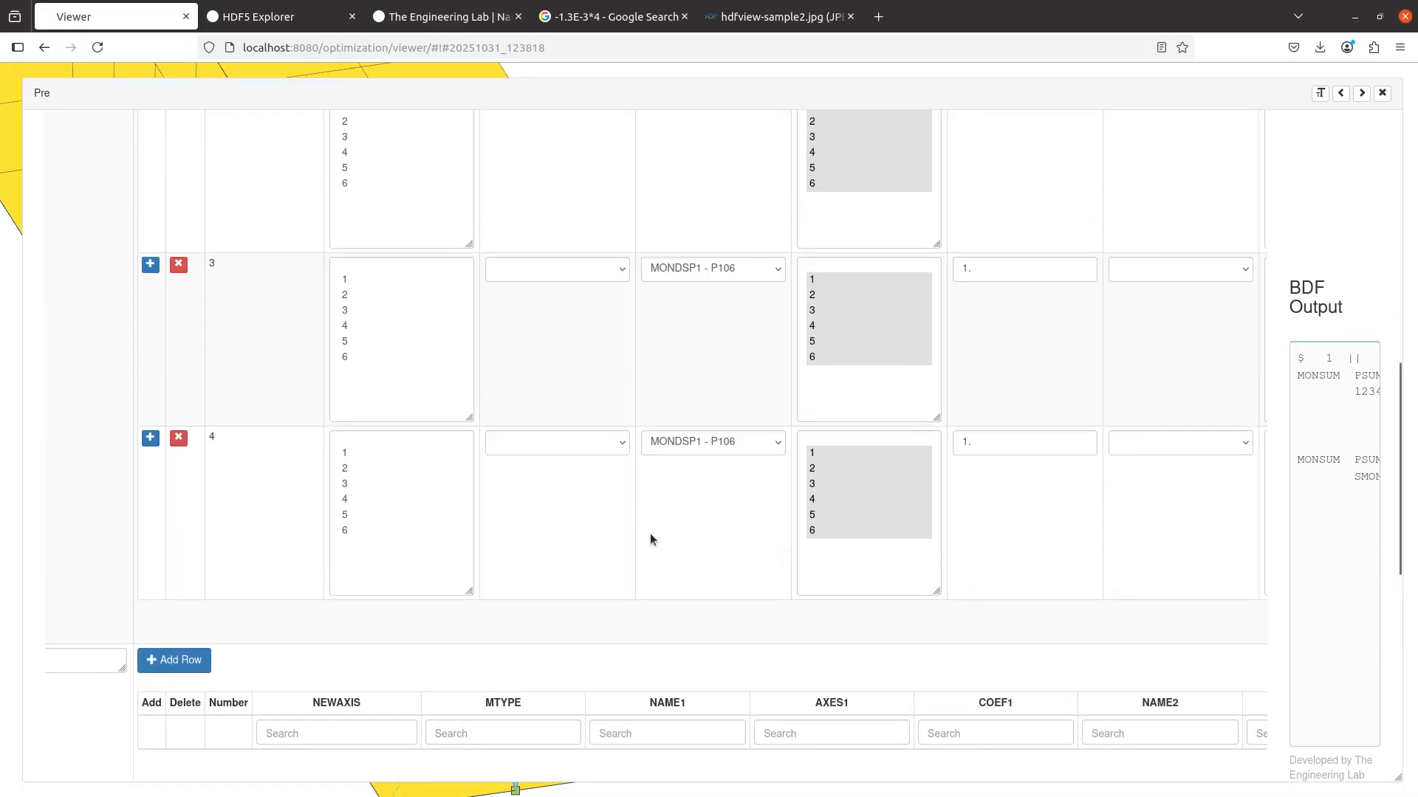
pyautogui.click(581, 472)
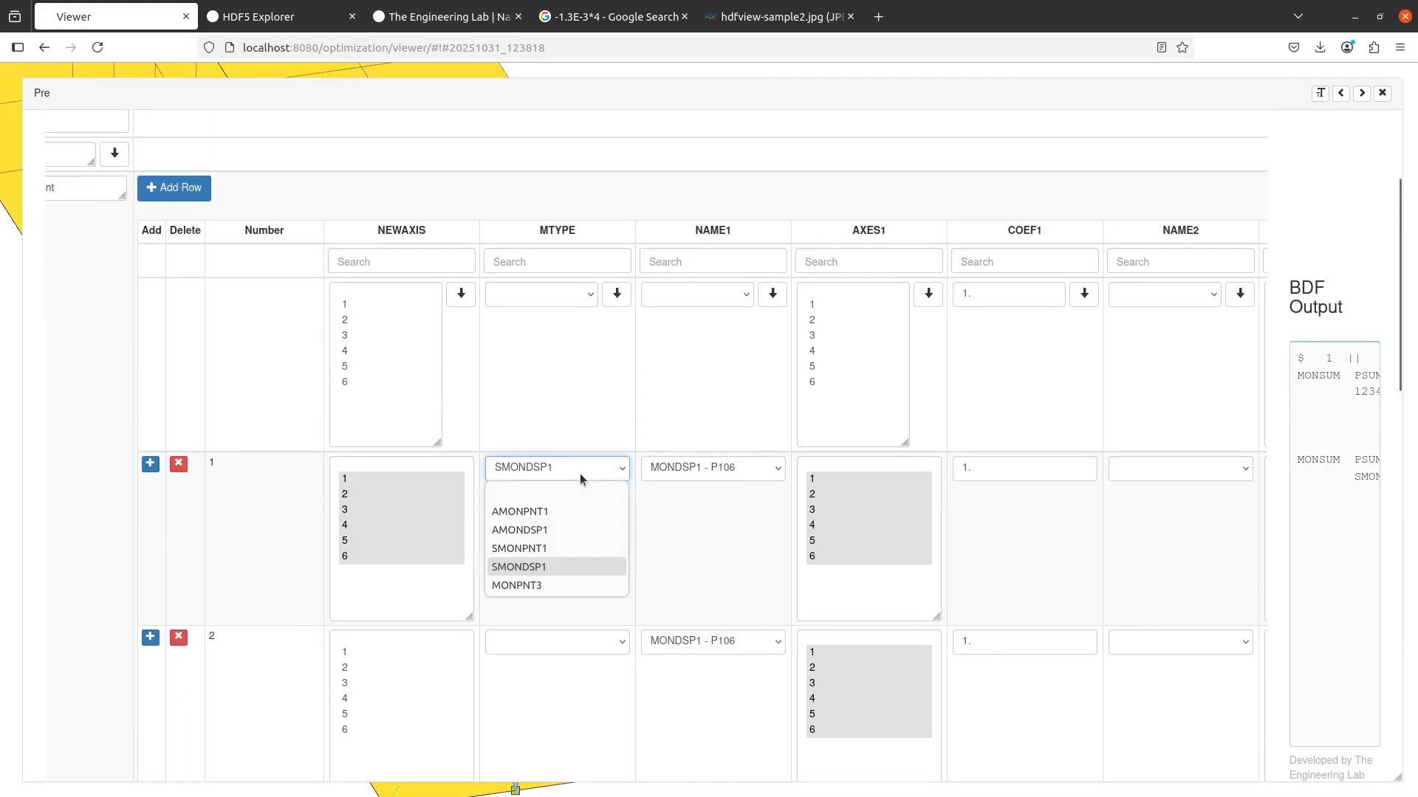
pyautogui.click(546, 548)
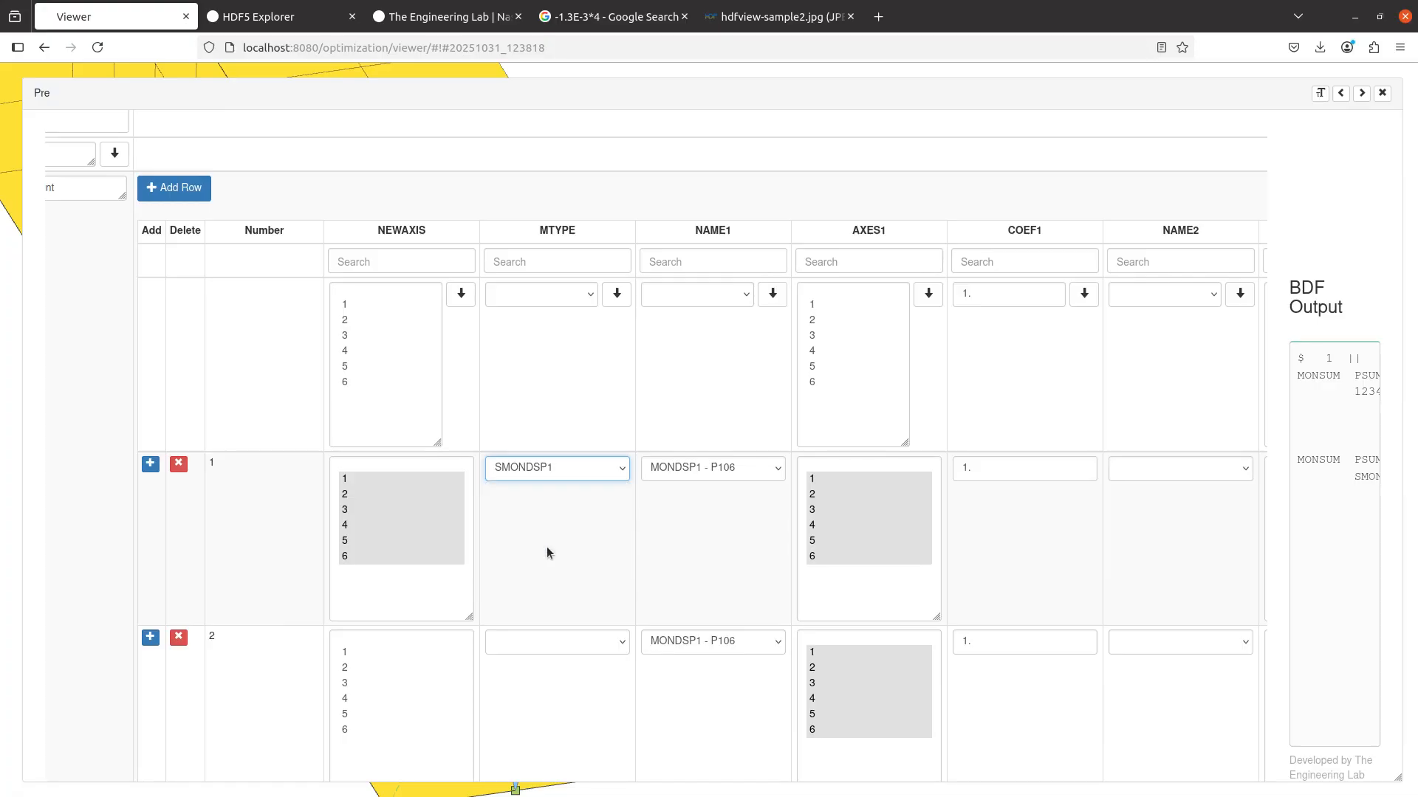
# Create a plot from the acquired MONITOR/MONDSP1/STRU_STAT dataset in the HDF5 Explorer and go to that new plot
pyautogui.click(295, 17)
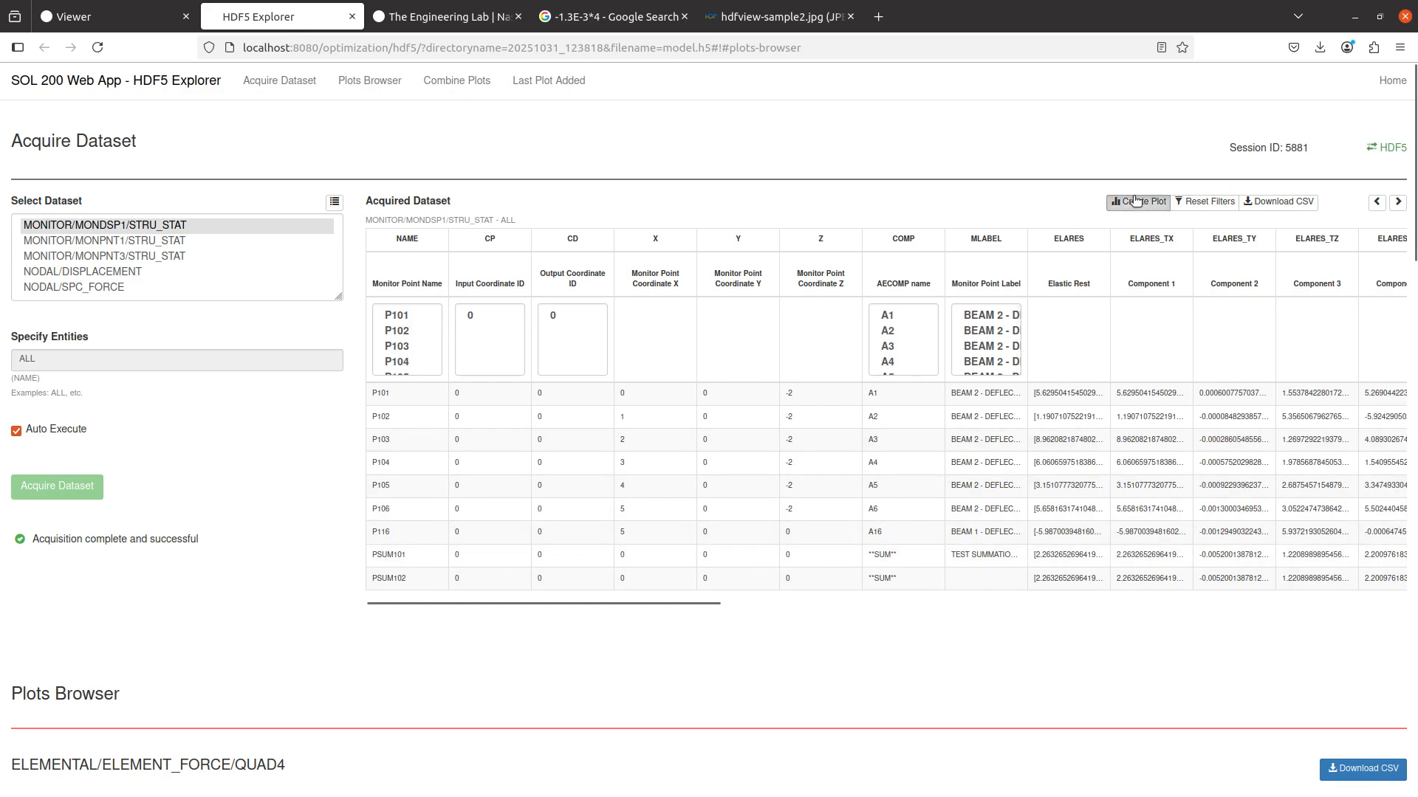
pyautogui.click(549, 79)
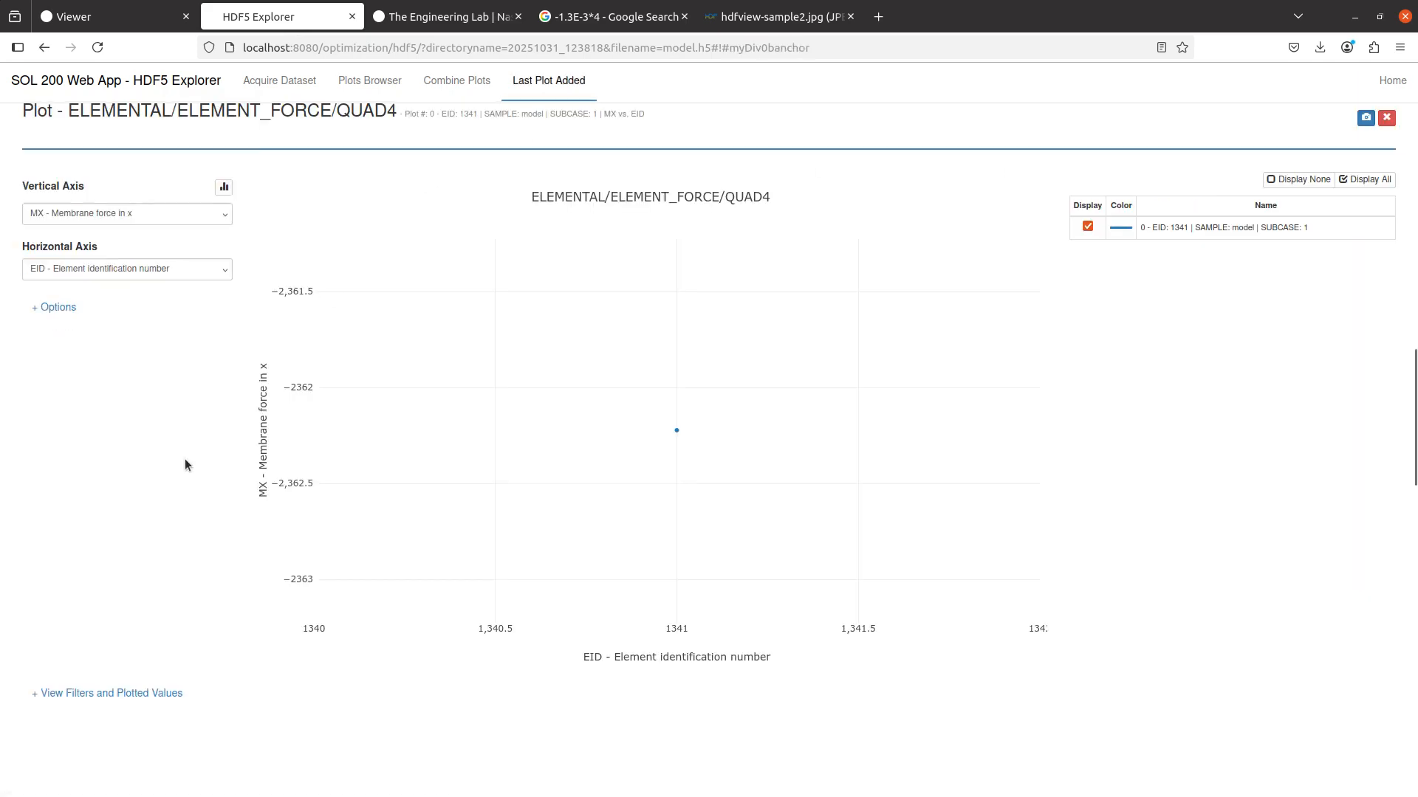
pyautogui.click(104, 216)
pyautogui.click(104, 227)
pyautogui.click(574, 88)
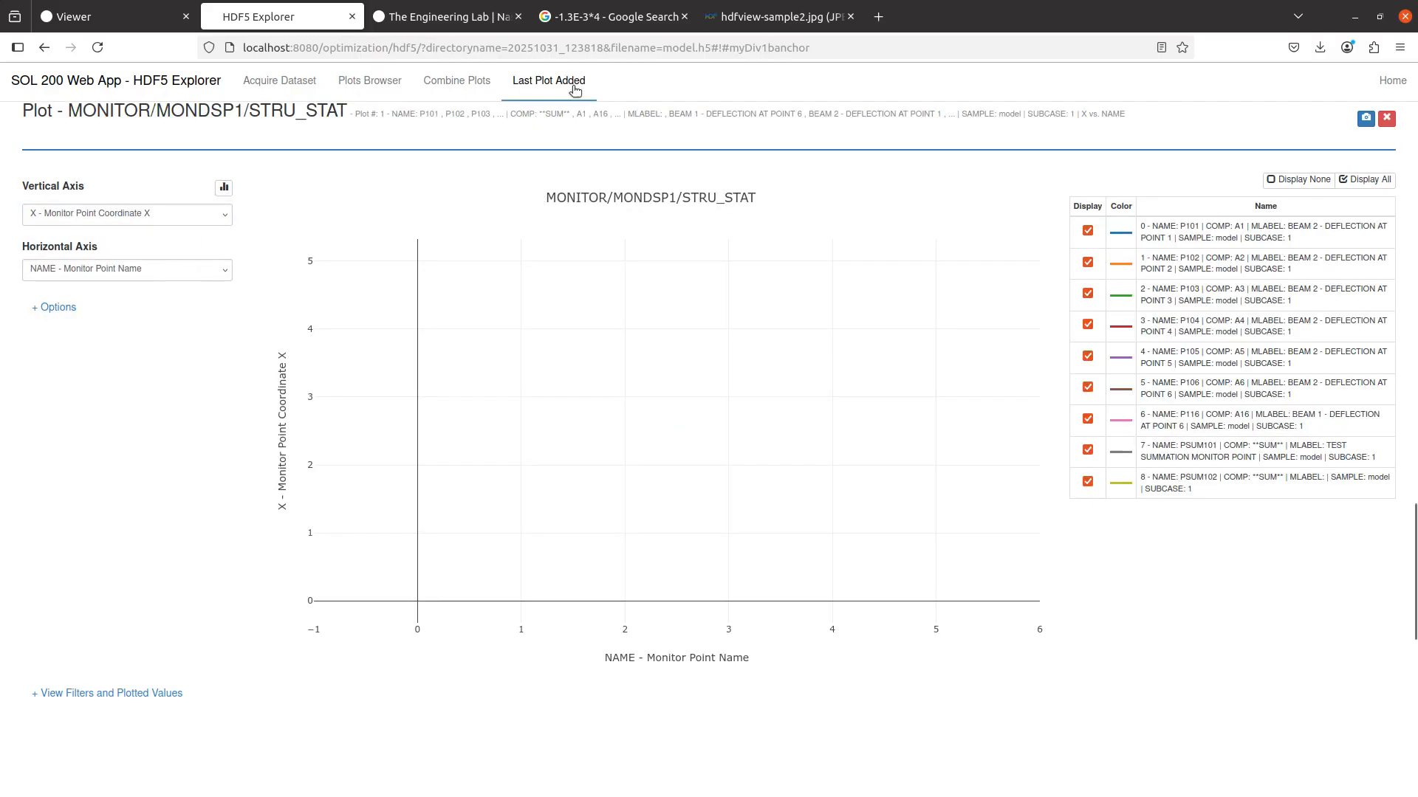
# Set the MONDSP1 plot's vertical axis to ELARES_TY - Component 2 and its plot type to Bar Chart
pyautogui.click(135, 217)
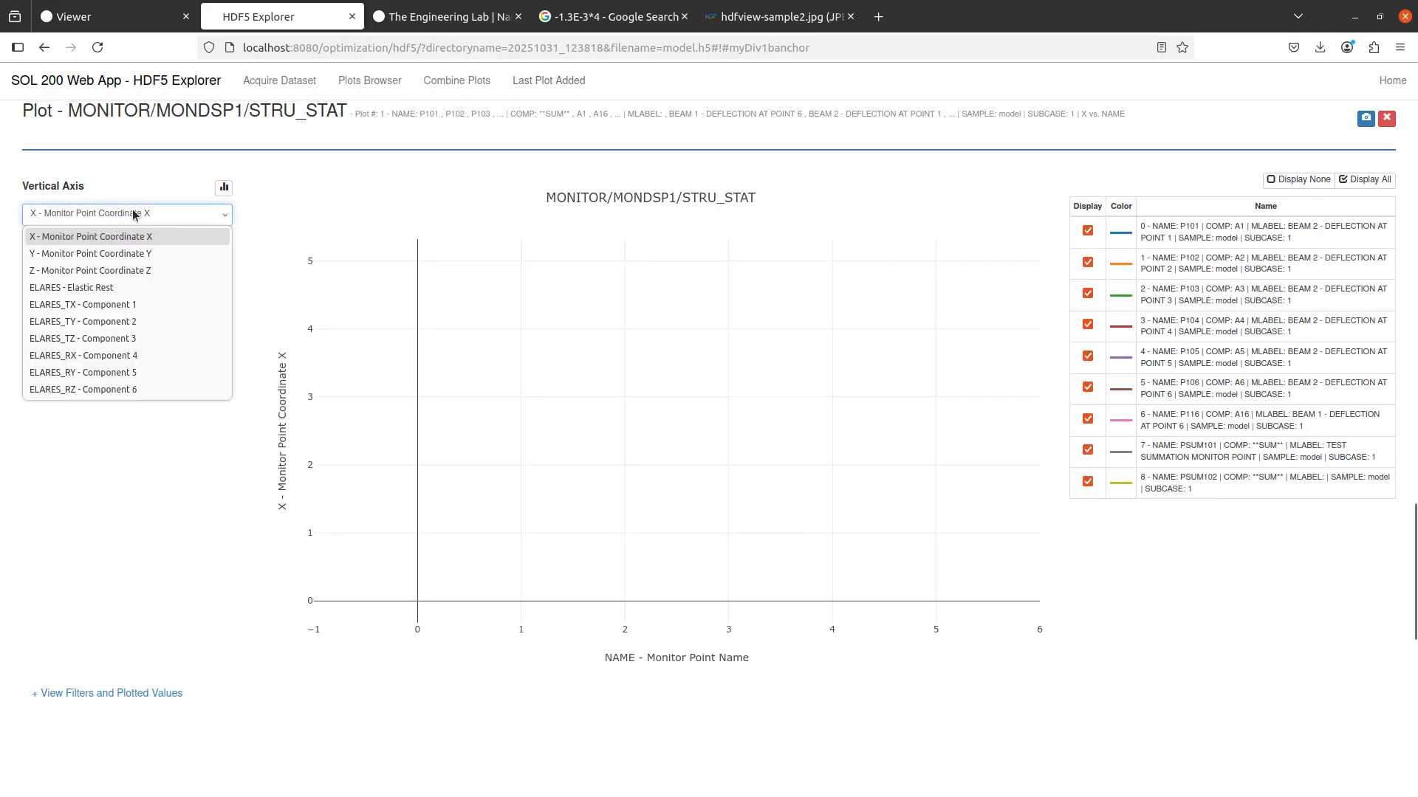
pyautogui.click(103, 321)
pyautogui.click(71, 307)
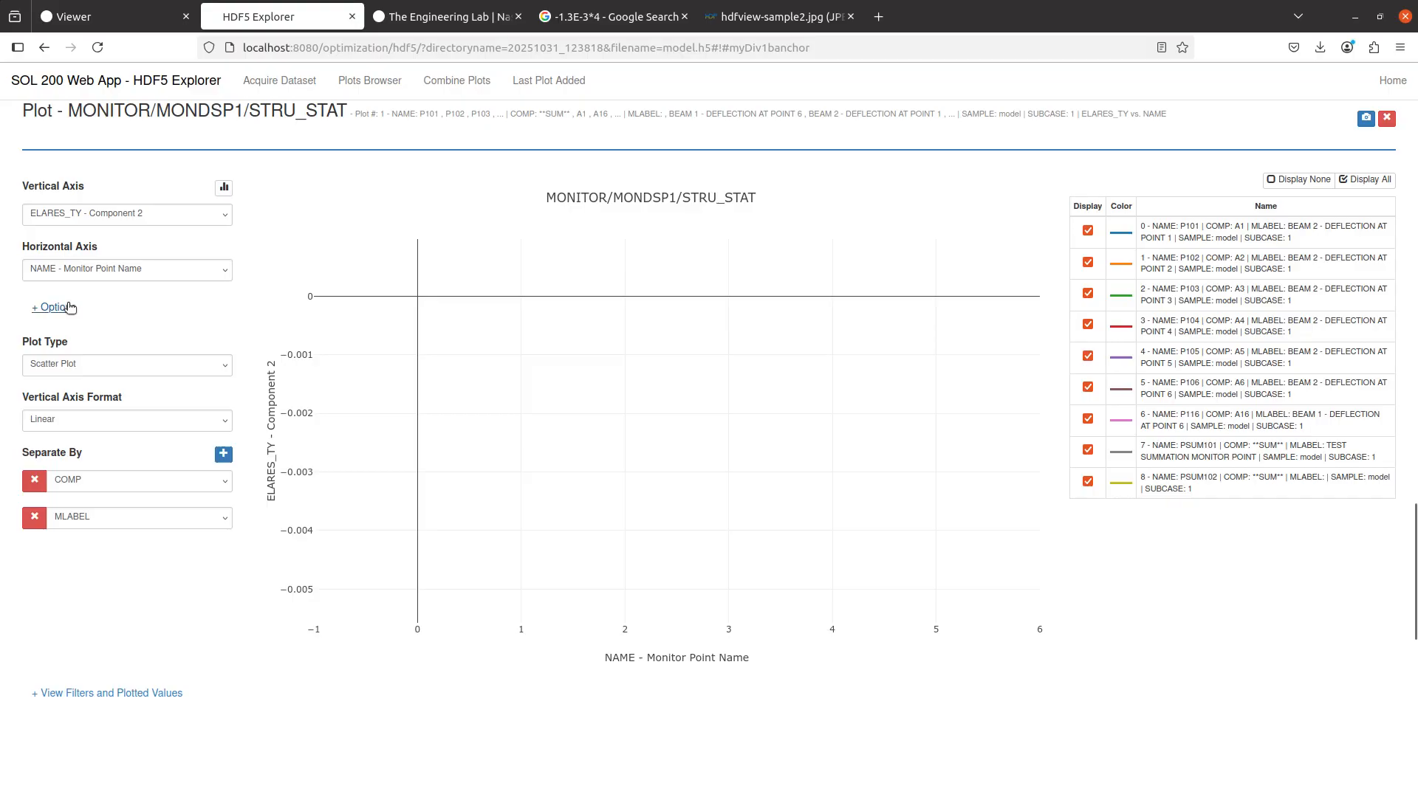
pyautogui.click(90, 363)
pyautogui.click(86, 394)
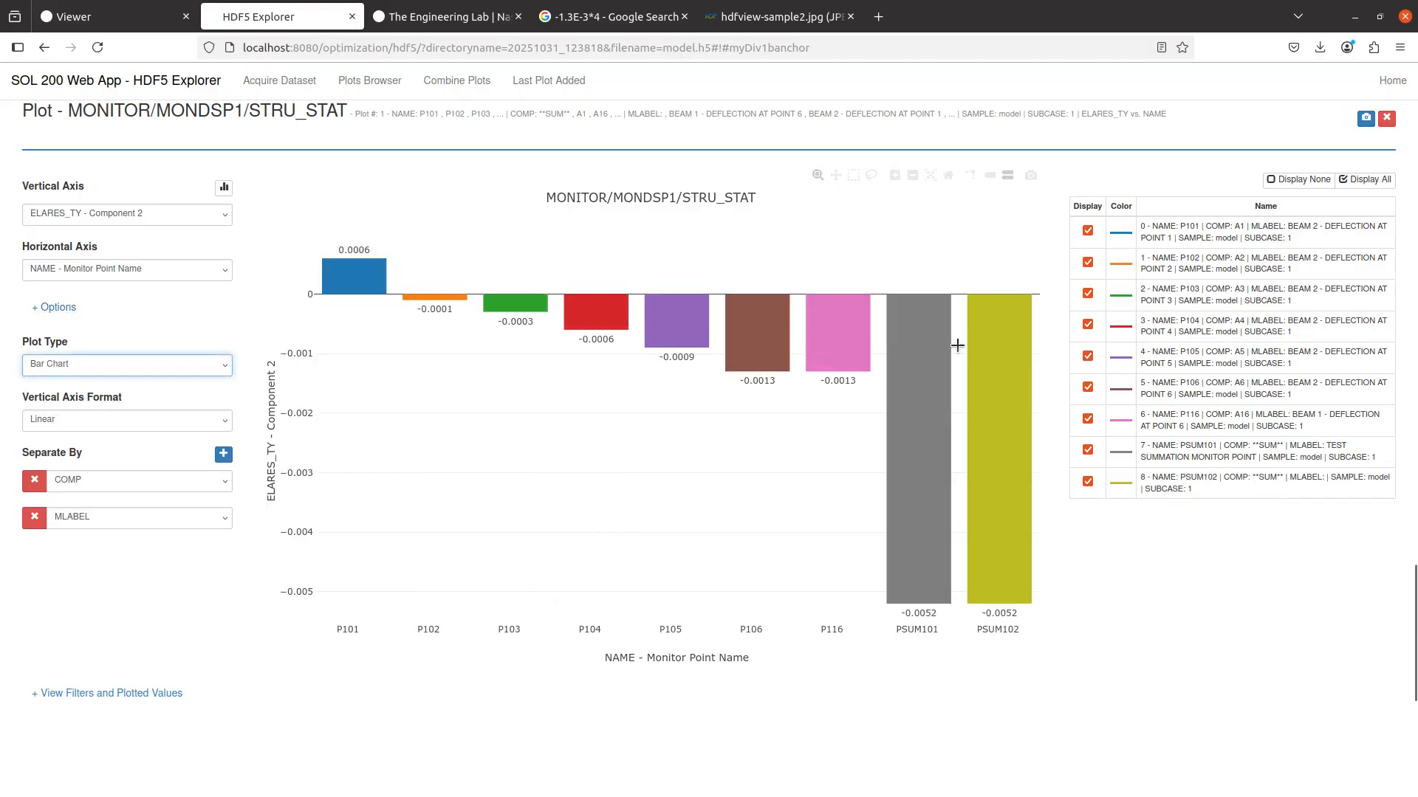
# Hide all series in the bar chart except PSUM101 and PSUM102
pyautogui.click(1298, 180)
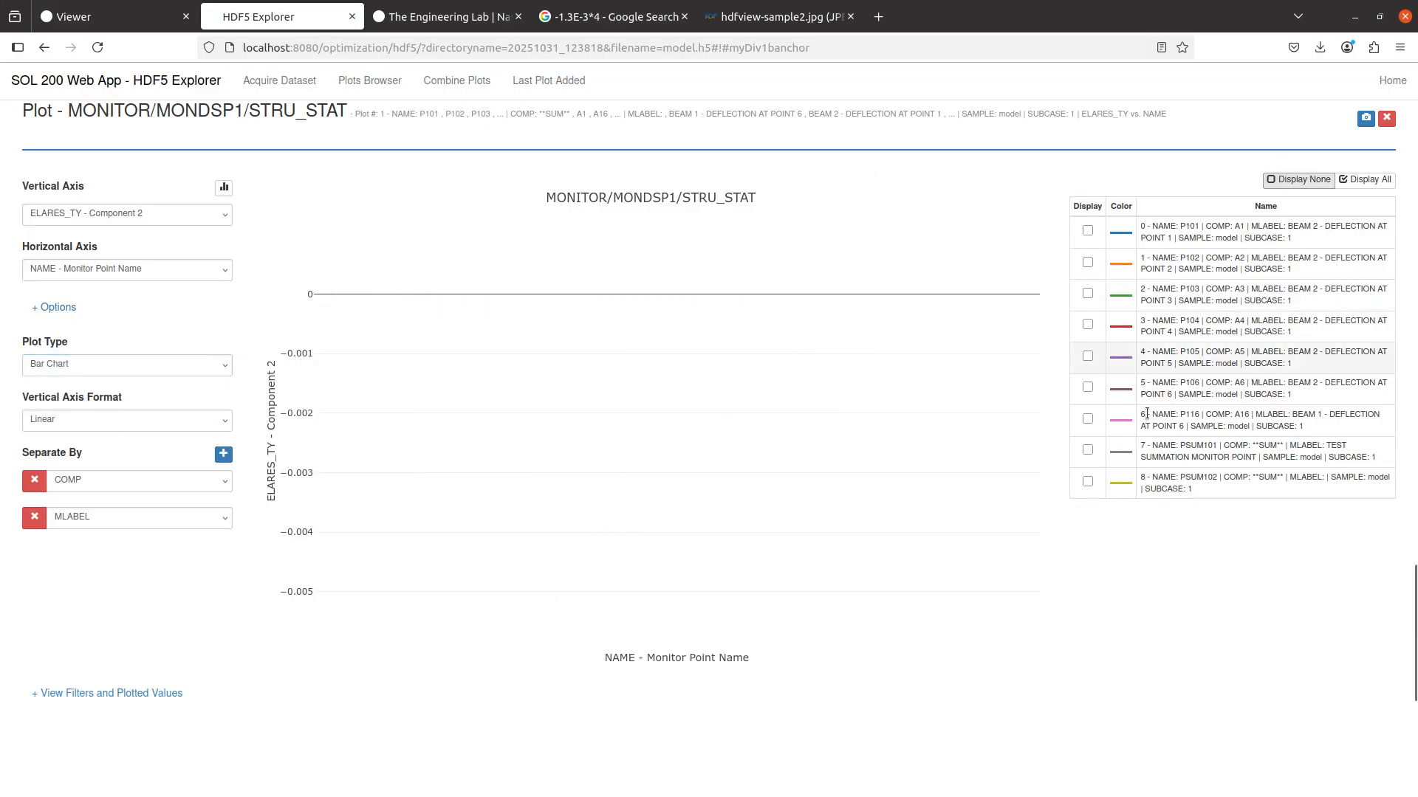
pyautogui.click(1088, 449)
pyautogui.click(1087, 482)
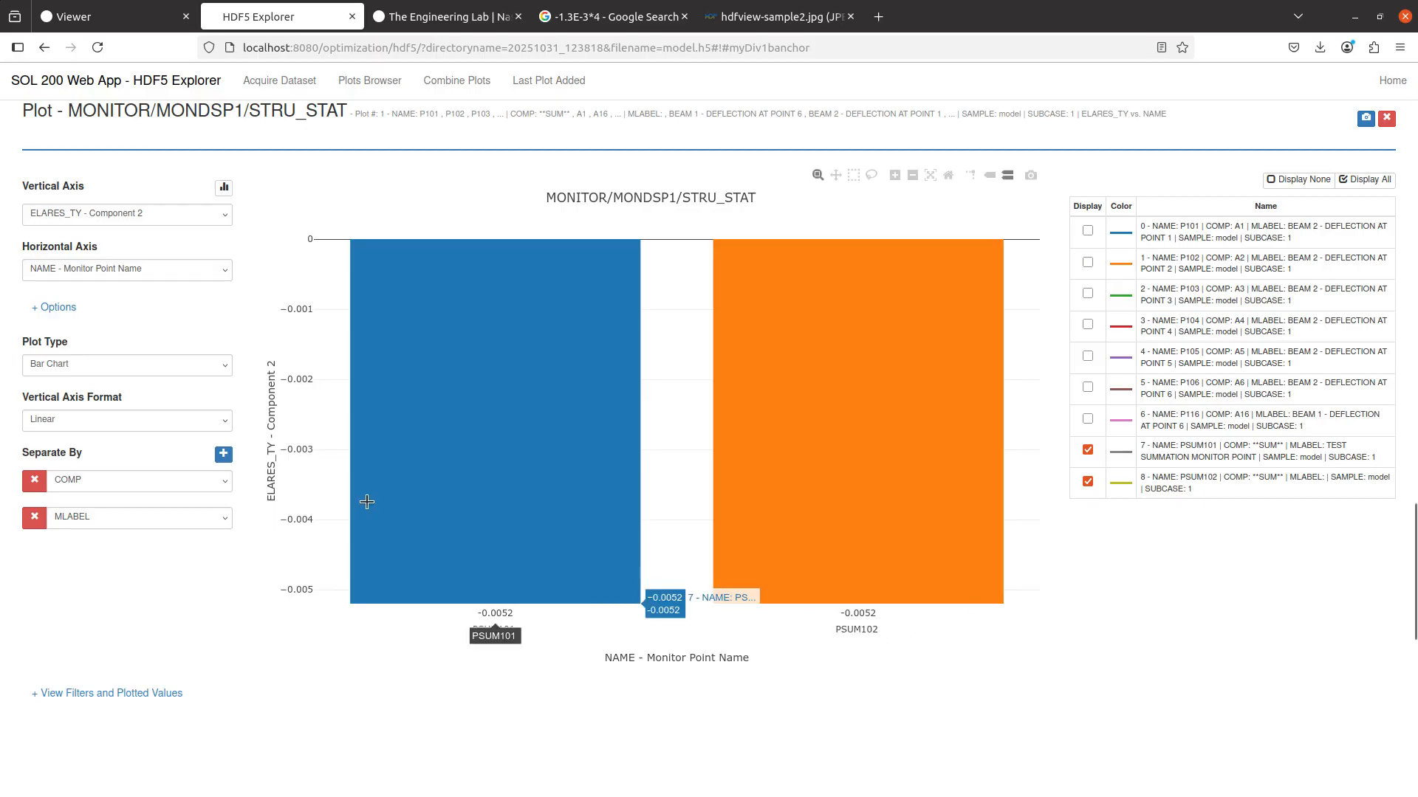
# Expand the plot's filters and plotted values to review them, and return to the acquired MONDSP1 dataset table
pyautogui.scroll(-1, 369, 502)
pyautogui.scroll(-3, 443, 458)
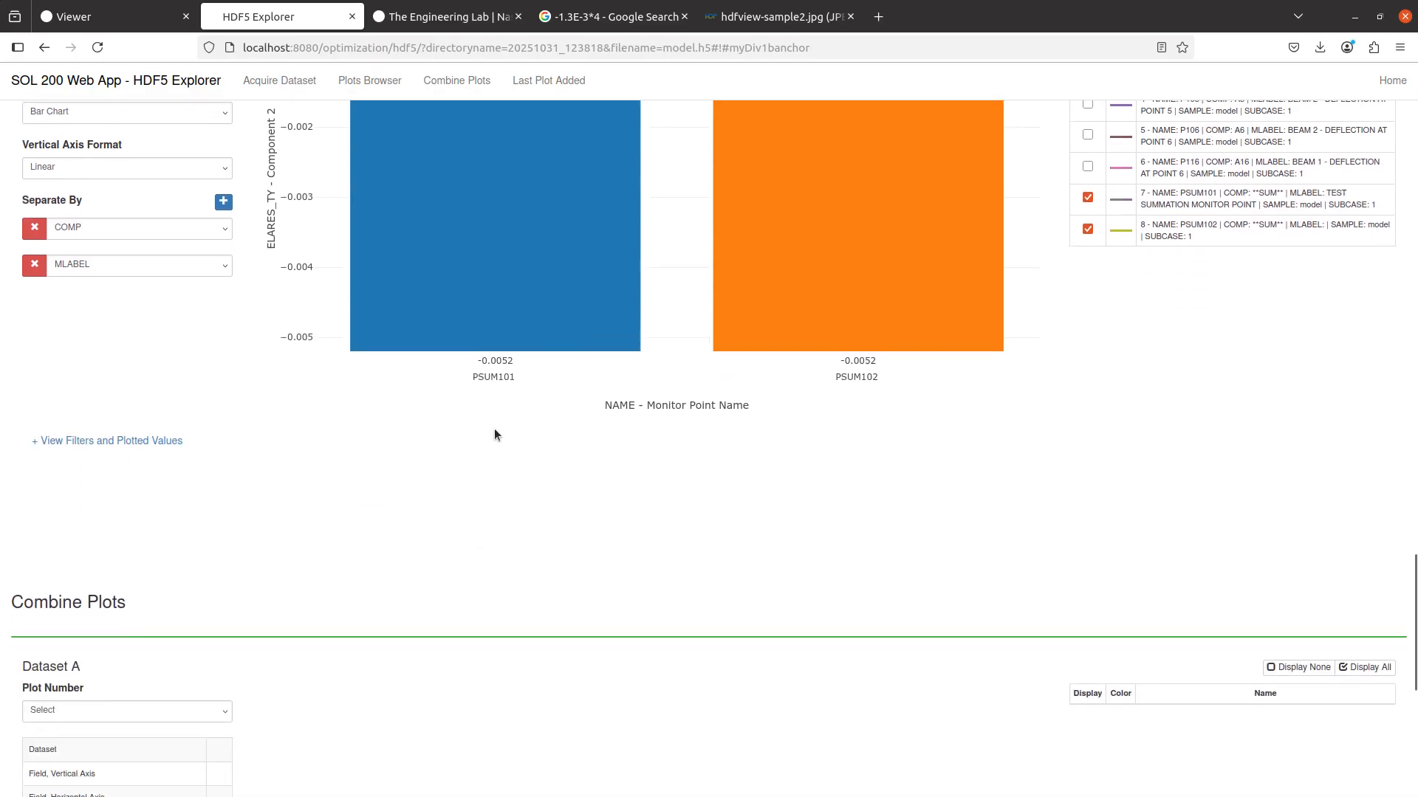
pyautogui.click(151, 443)
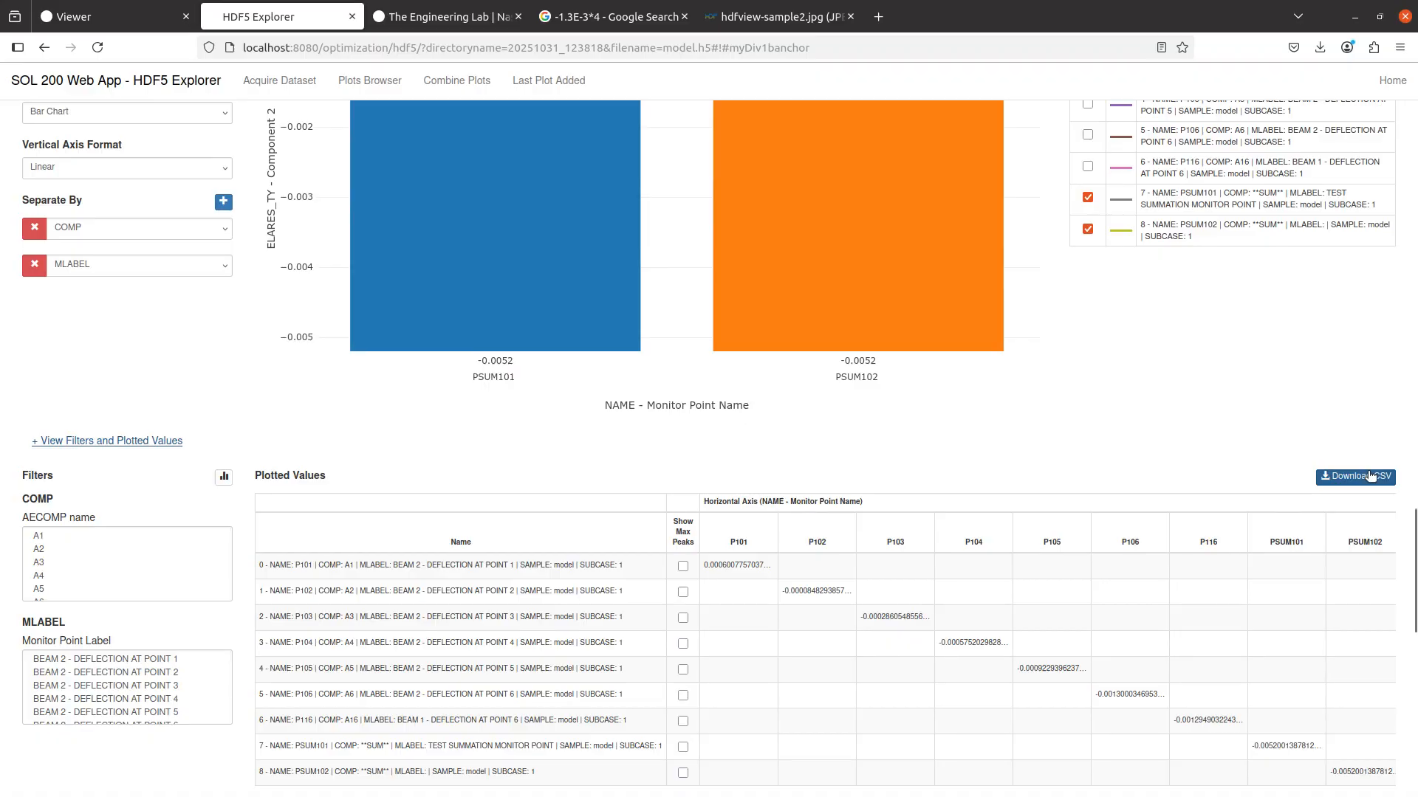
pyautogui.scroll(5, 664, 405)
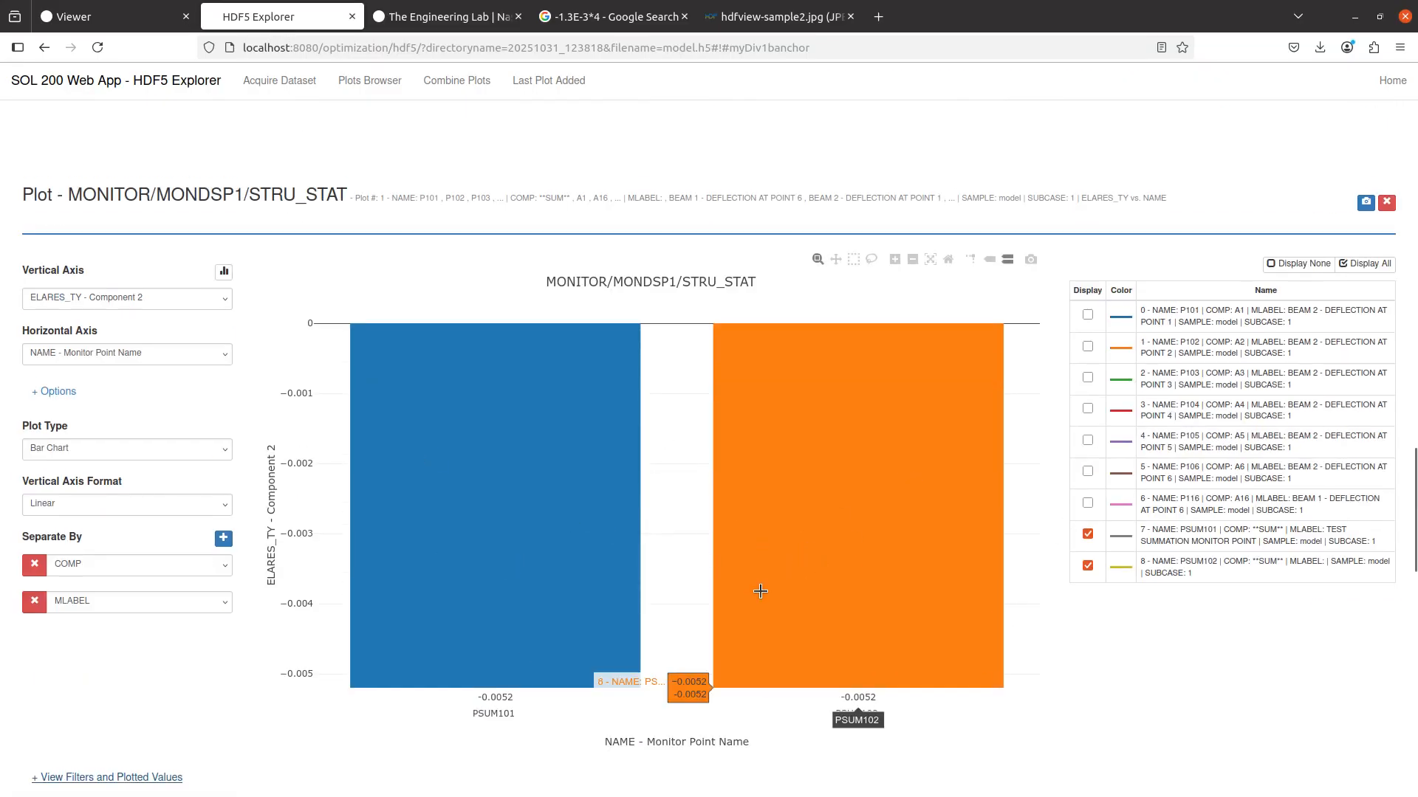
pyautogui.scroll(10, 760, 590)
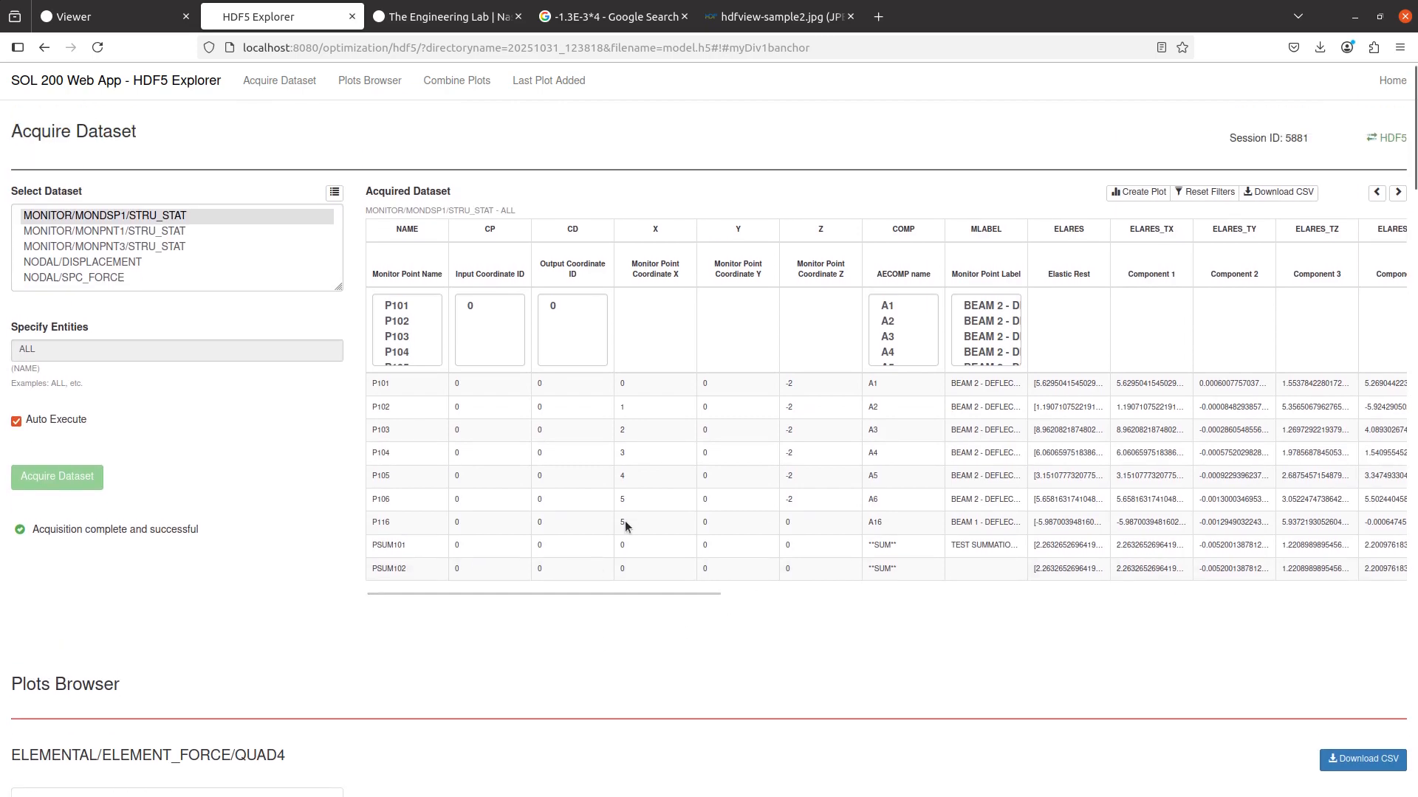
# Compare the MONDSP1 table's component columns with the PSUM102 CY and CZ rows of model.f06 in Notepad++, and return to the HDF5 Explorer
pyautogui.moveTo(578, 599)
pyautogui.mouseDown()
pyautogui.moveTo(790, 596)
pyautogui.moveTo(558, 595)
pyautogui.mouseUp()
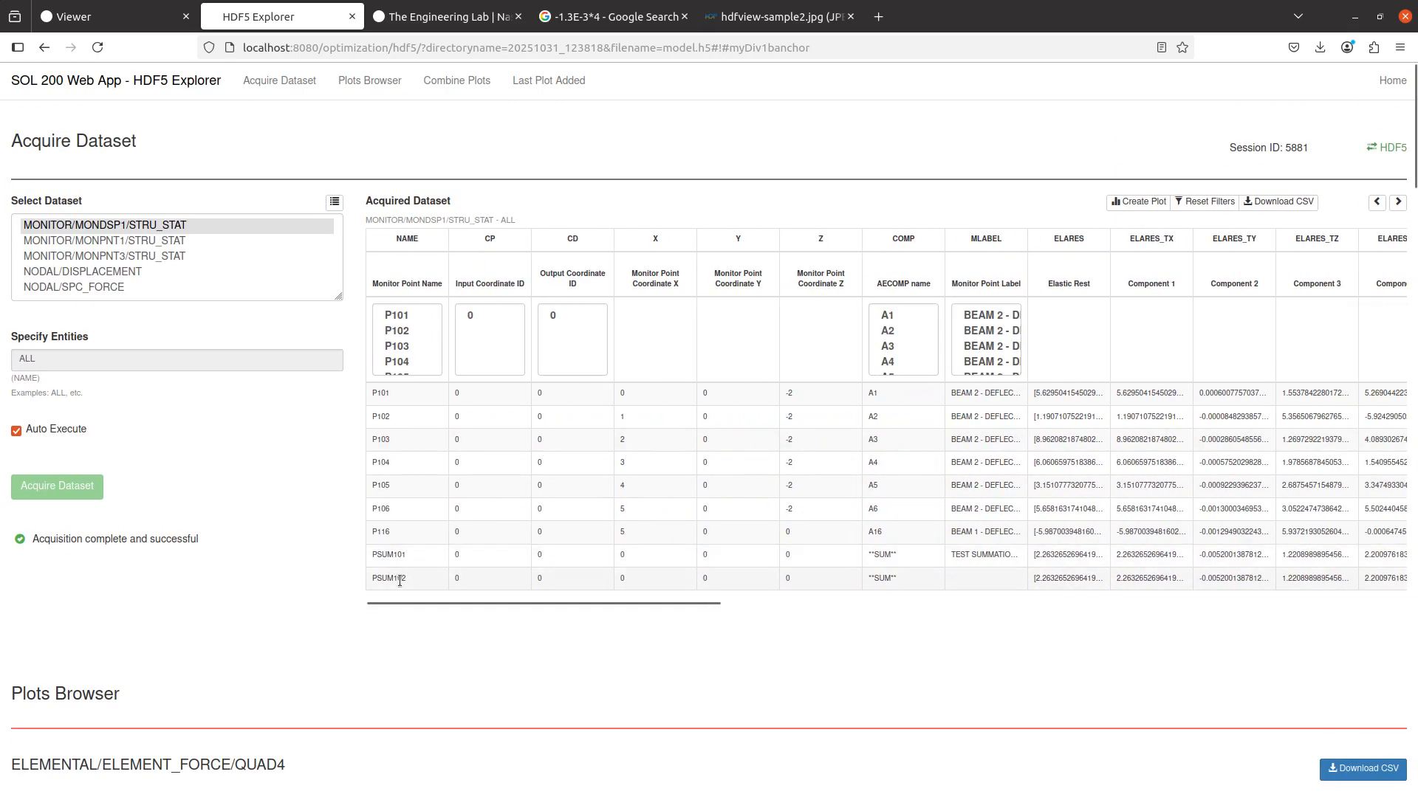
pyautogui.moveTo(427, 603); pyautogui.dragTo(632, 600)
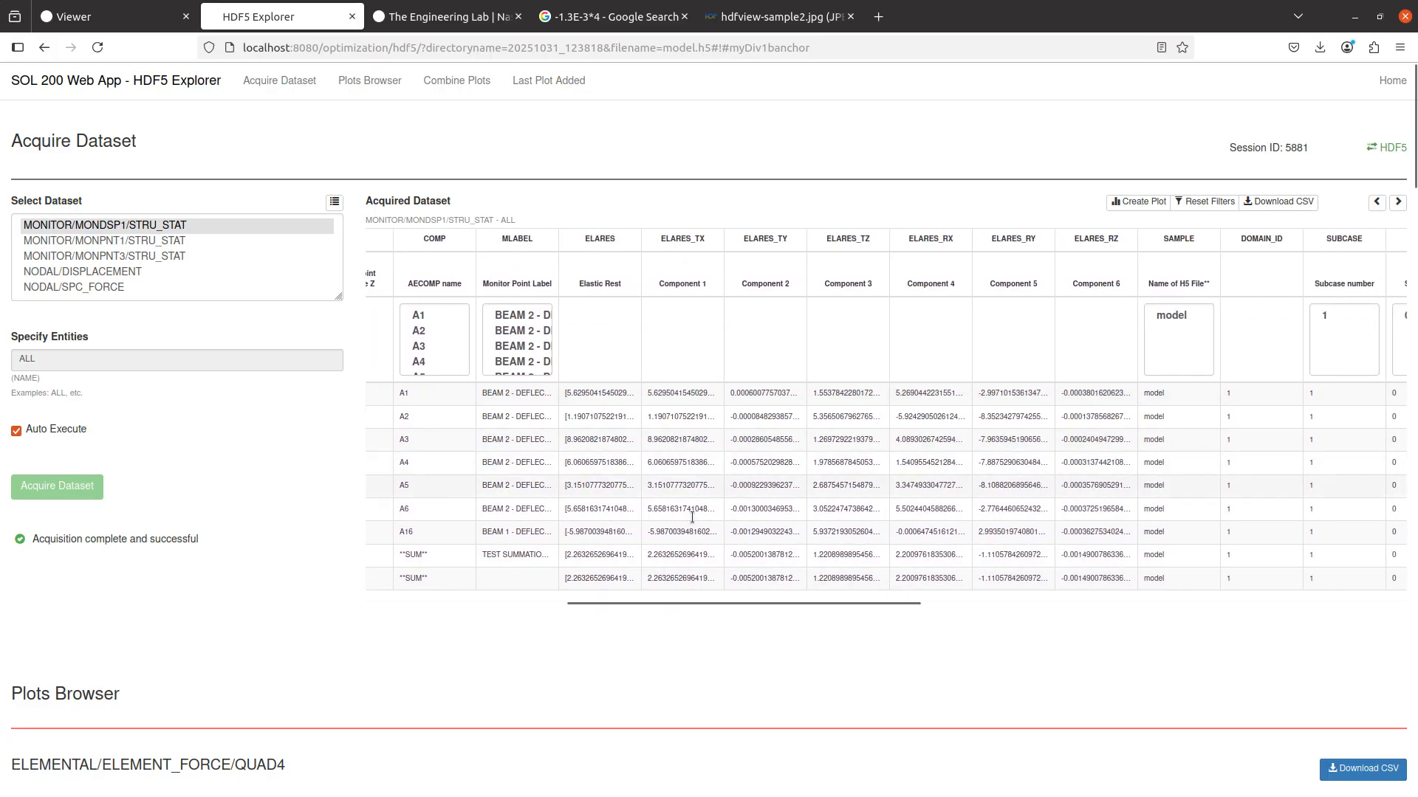
pyautogui.hotkey('alt', 'Tab')
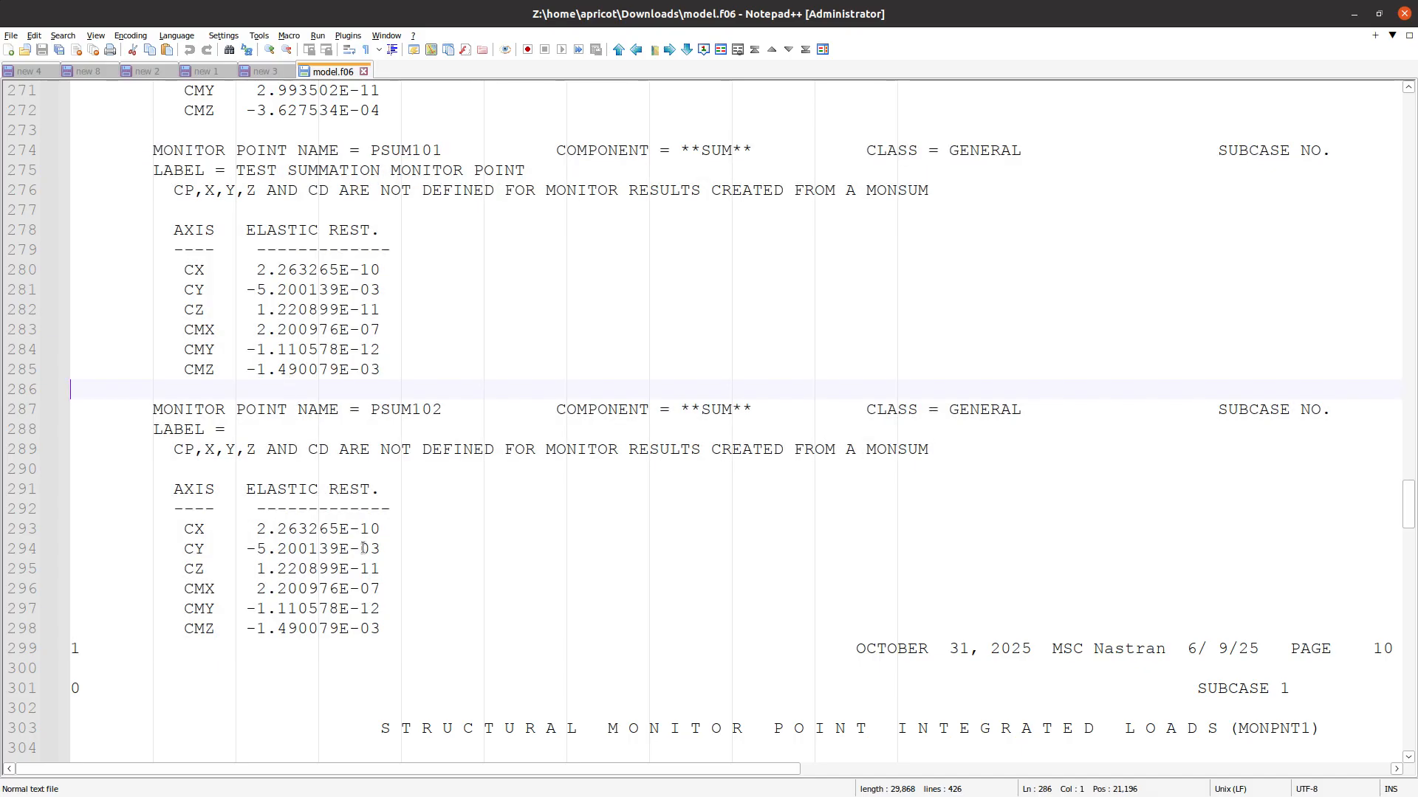
pyautogui.tripleClick(207, 534)
pyautogui.tripleClick(213, 553)
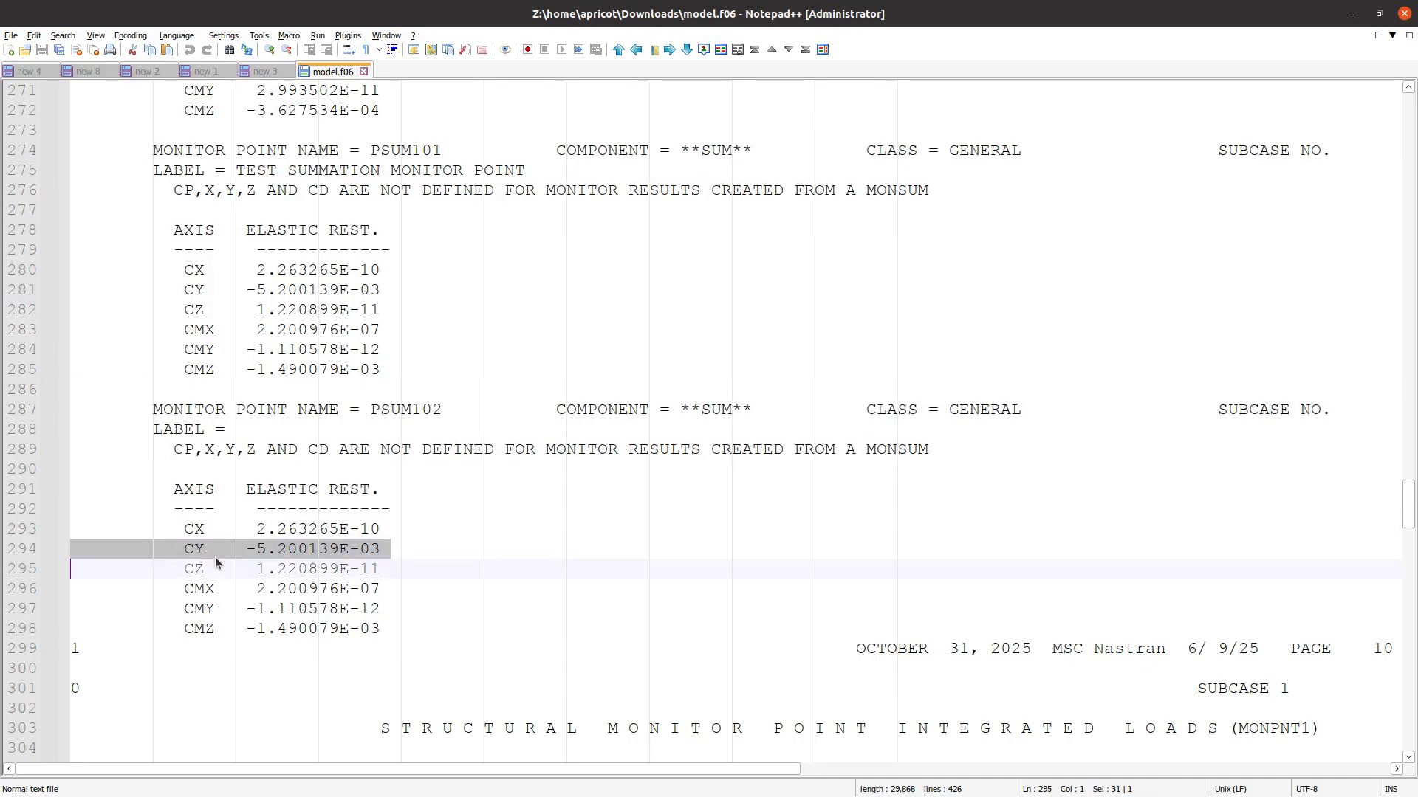
pyautogui.doubleClick(217, 573)
pyautogui.hotkey('alt', 'Tab')
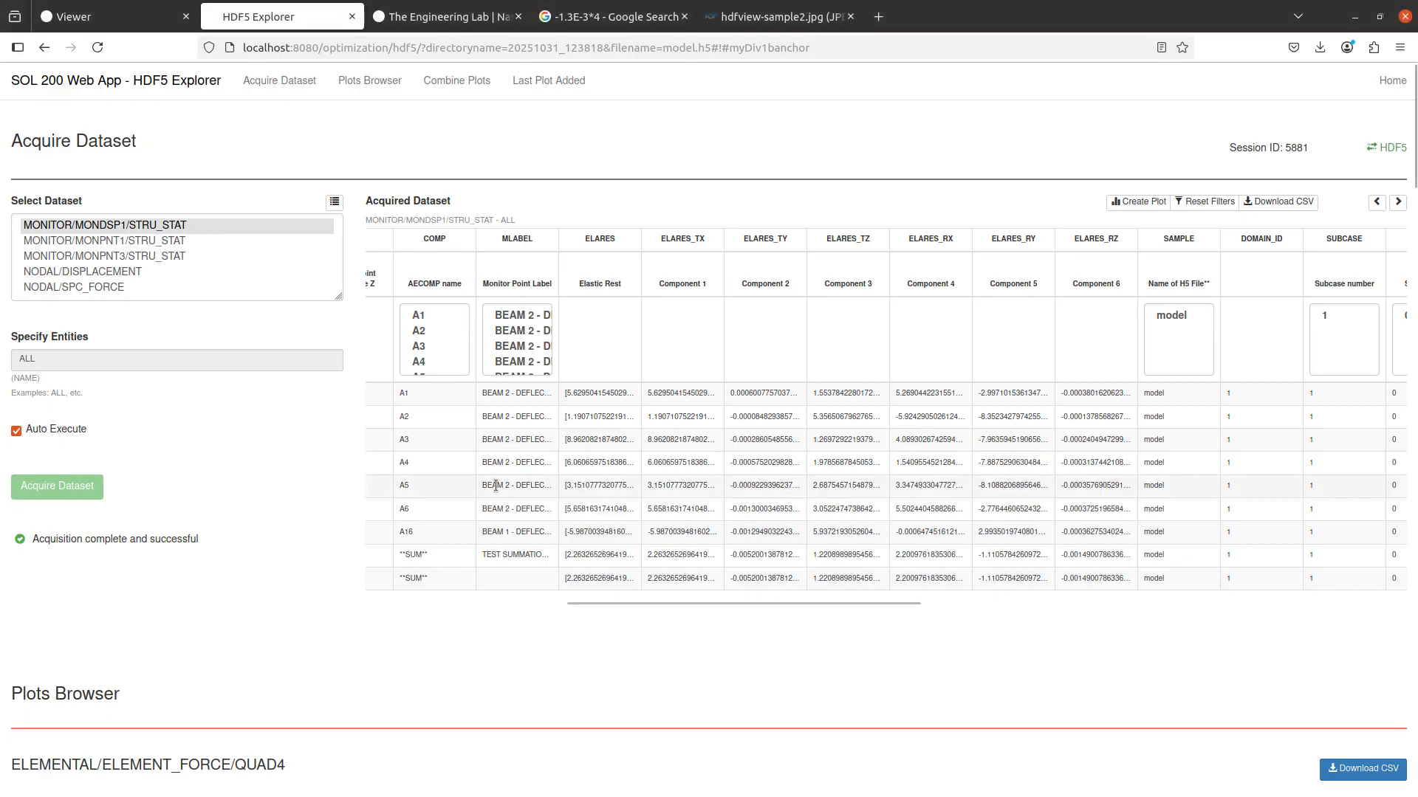
# Examine the remaining columns of the acquired MONDSP1 table, from the component values through subcase, analysis type and module
pyautogui.hscroll(5, 684, 473)
pyautogui.hscroll(2, 861, 521)
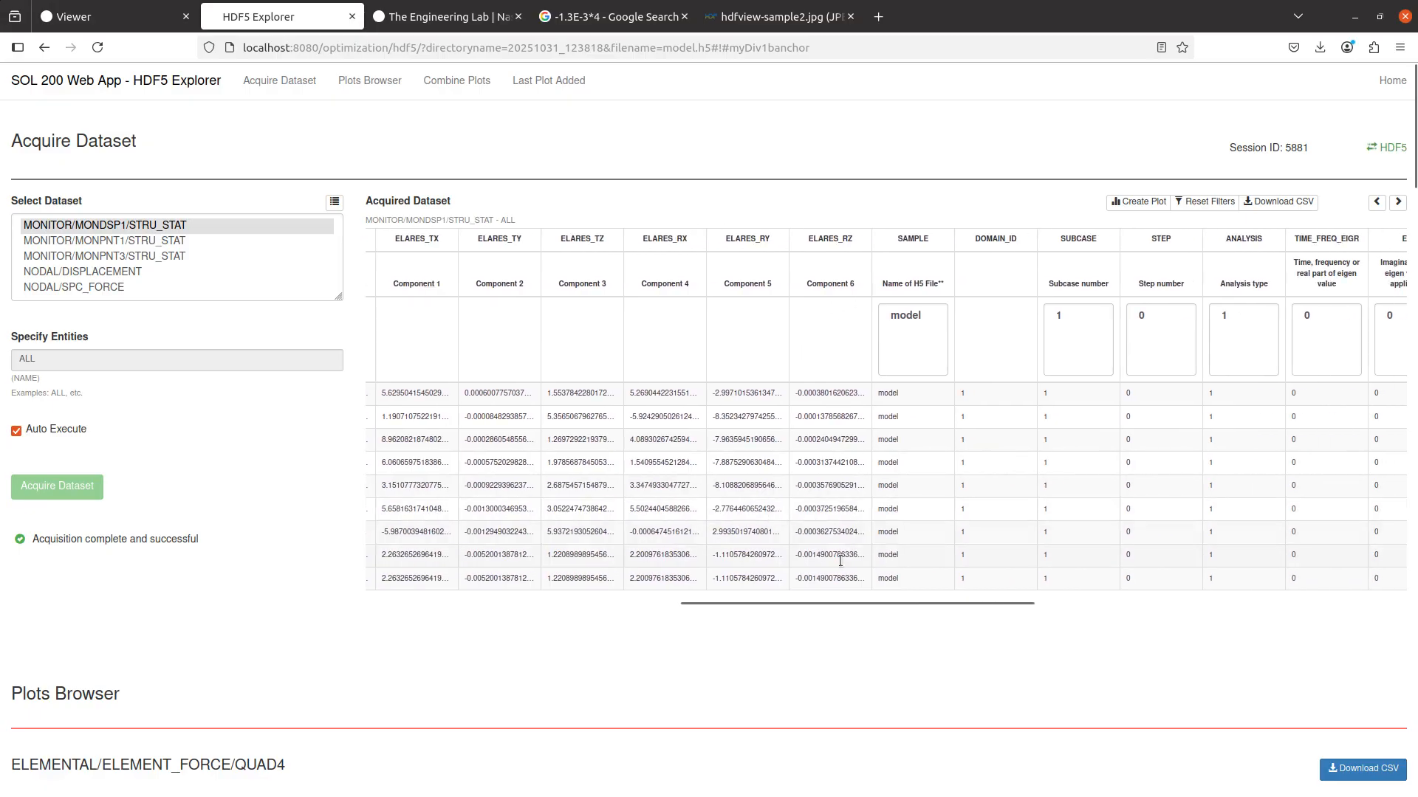
pyautogui.moveTo(843, 604); pyautogui.dragTo(1134, 616)
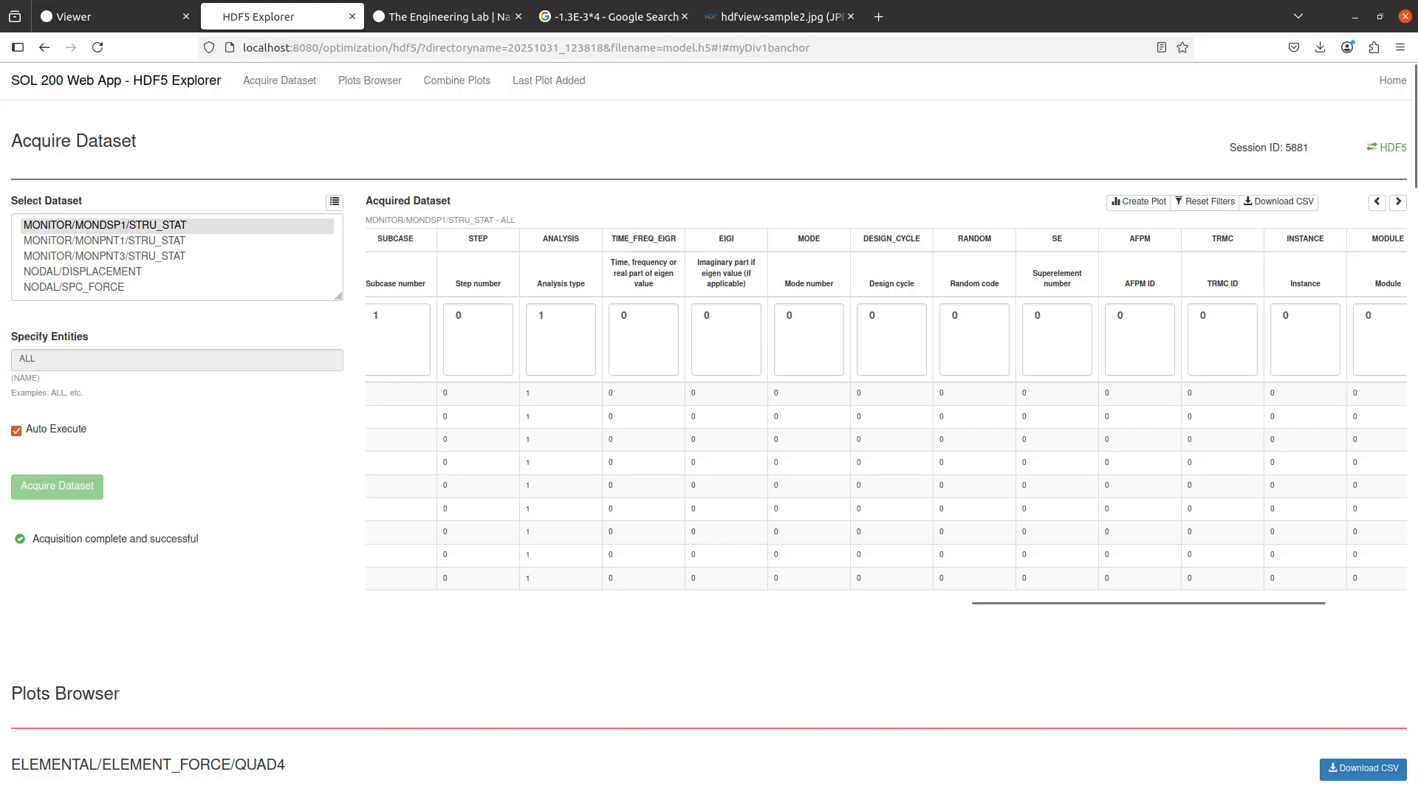
# Switch to model.f06 in Notepad++ and inspect the subcase 1 monitor point results down through the MONPNT1 integrated loads
pyautogui.hotkey('alt', 'Tab')
pyautogui.keyDown('ctrl'); pyautogui.scroll(-3, 586, 503); pyautogui.keyUp('ctrl')
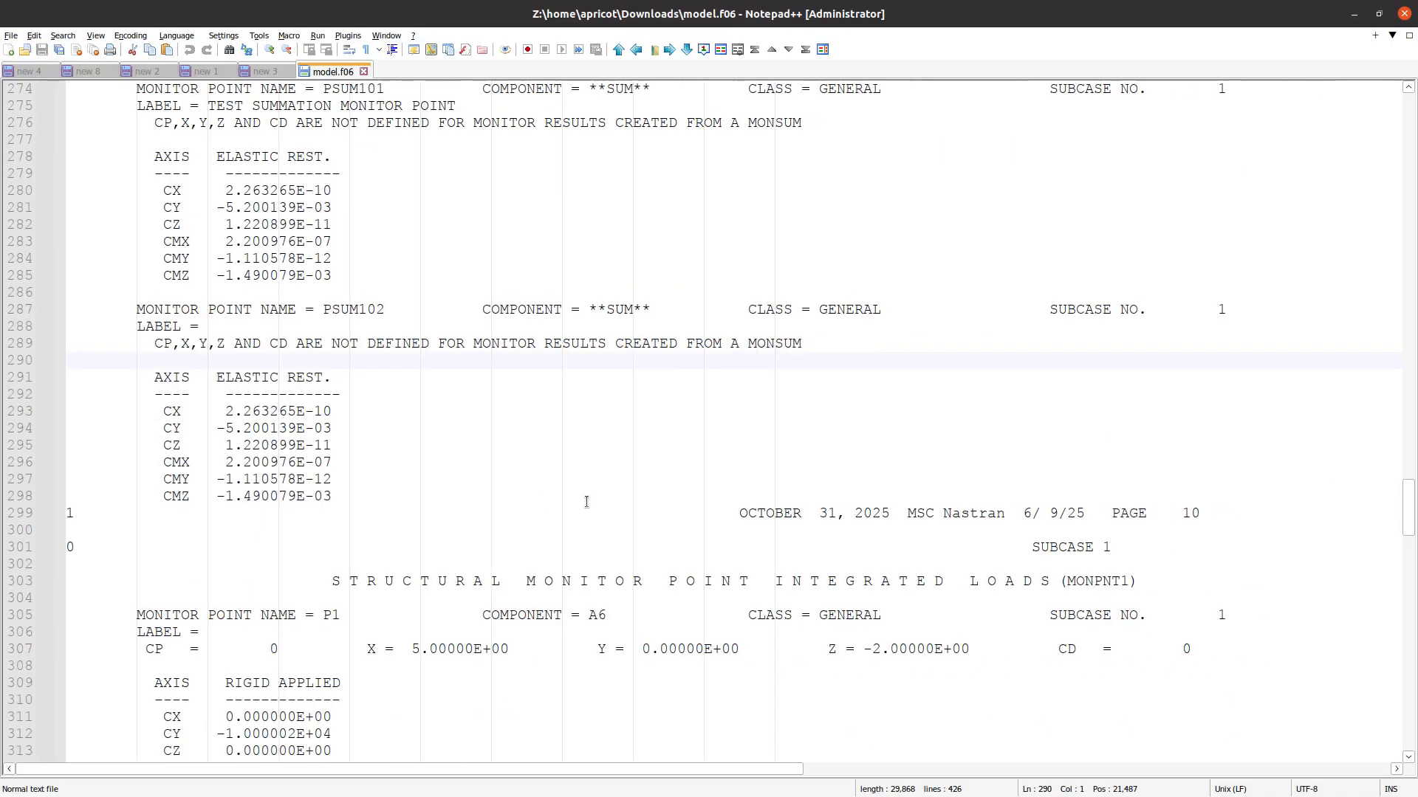
pyautogui.moveTo(467, 658); pyautogui.dragTo(315, 458)
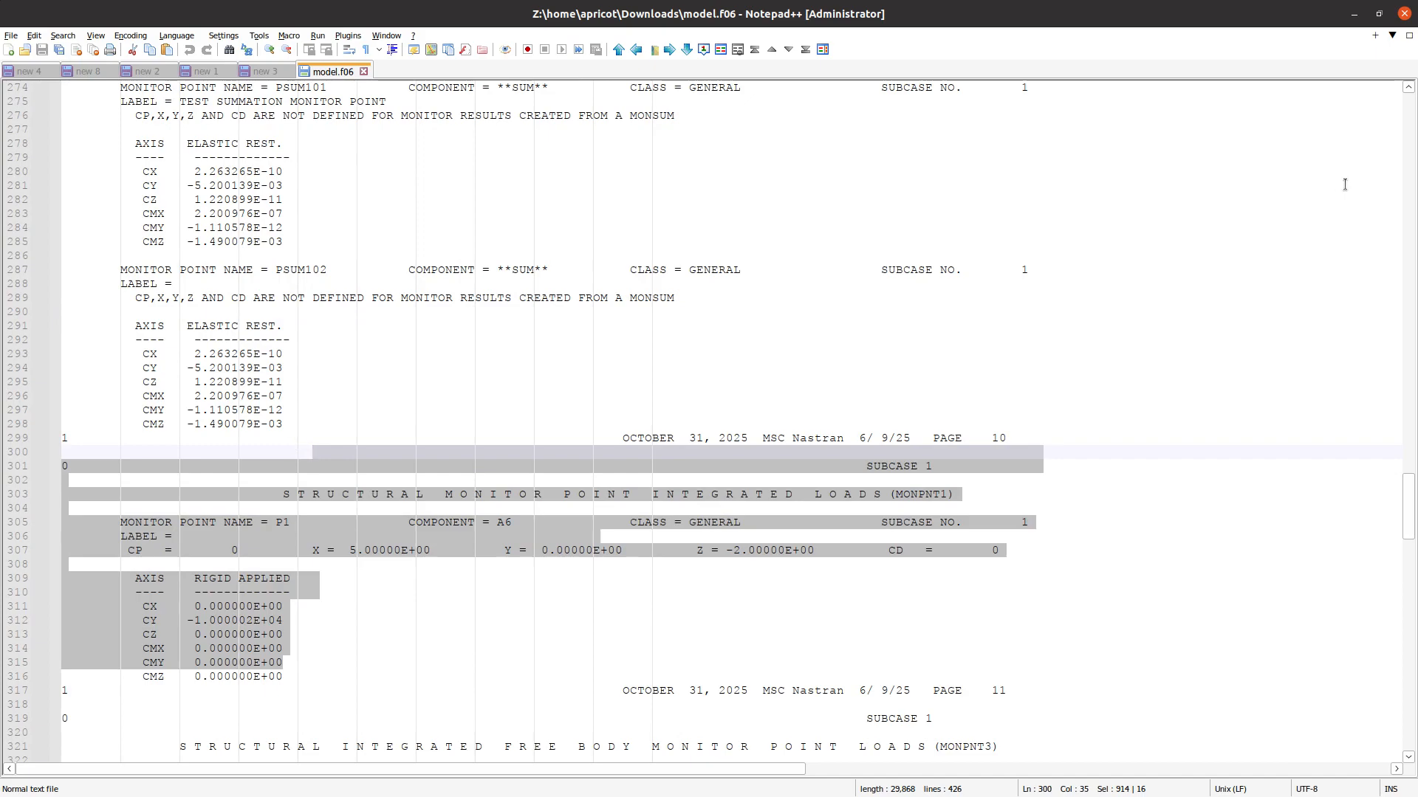
# Switch to the browser's Viewer, set MTYPE of MONSUM row 1 to SMONDSP1, and upload the BDF for an immediate run
pyautogui.hotkey('alt', 'Tab')
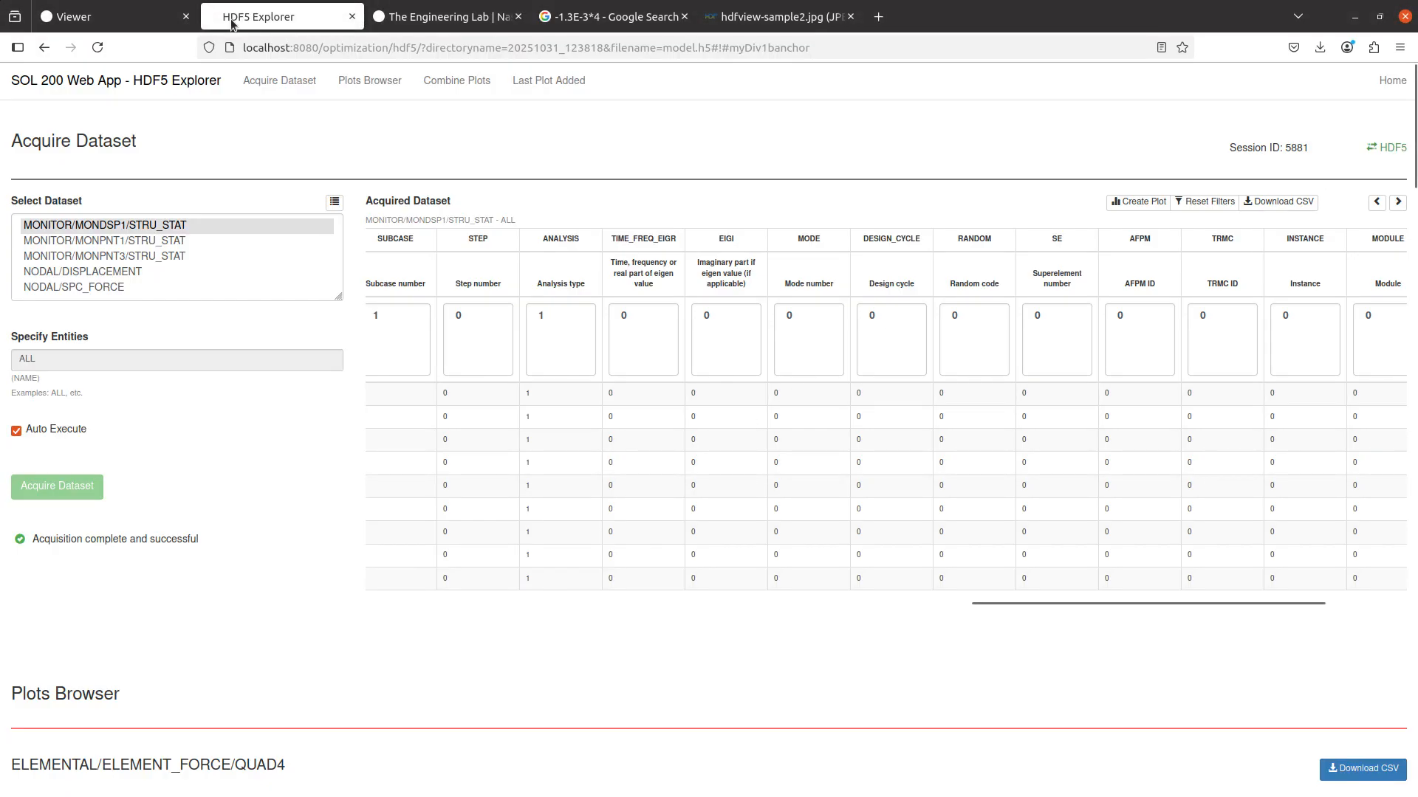
pyautogui.click(111, 18)
pyautogui.click(582, 478)
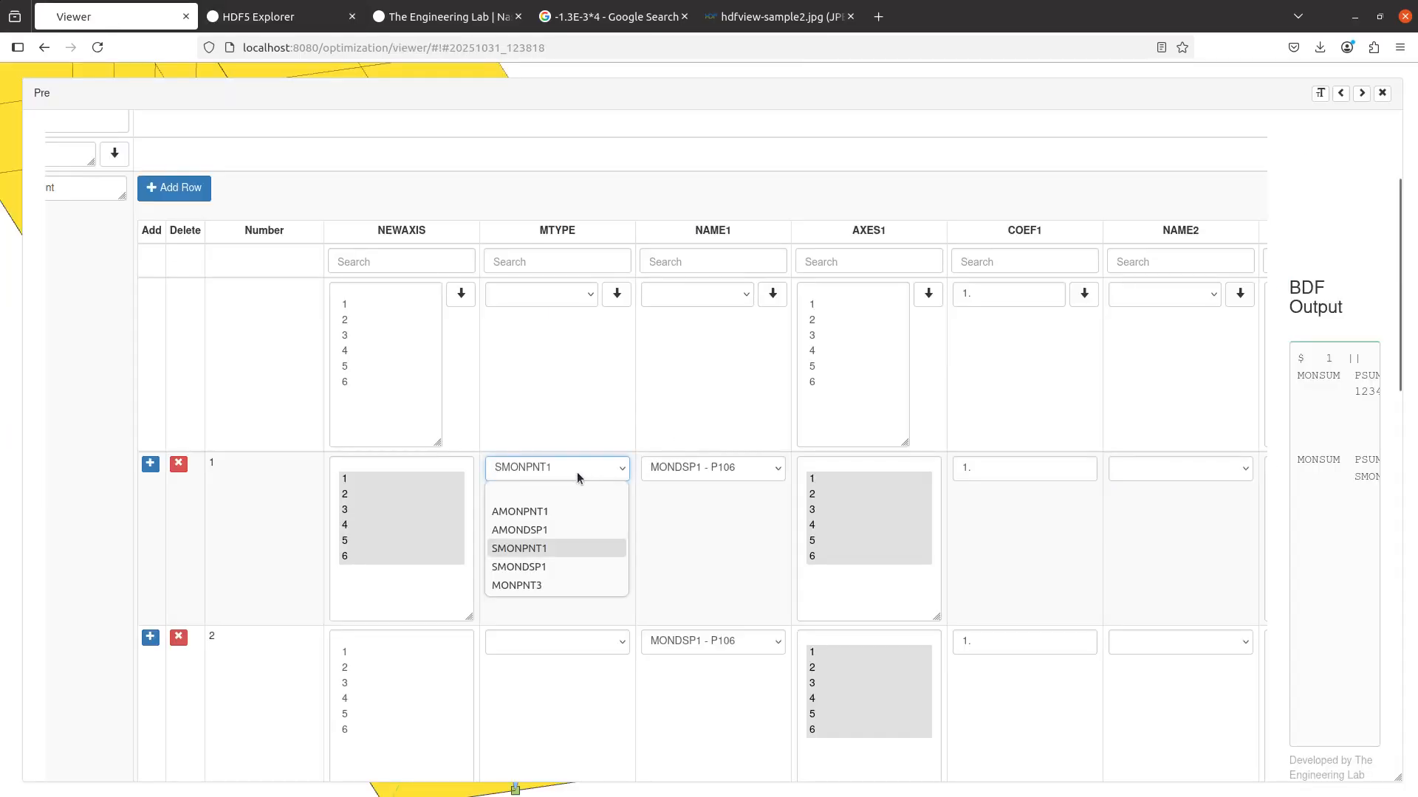
pyautogui.click(546, 567)
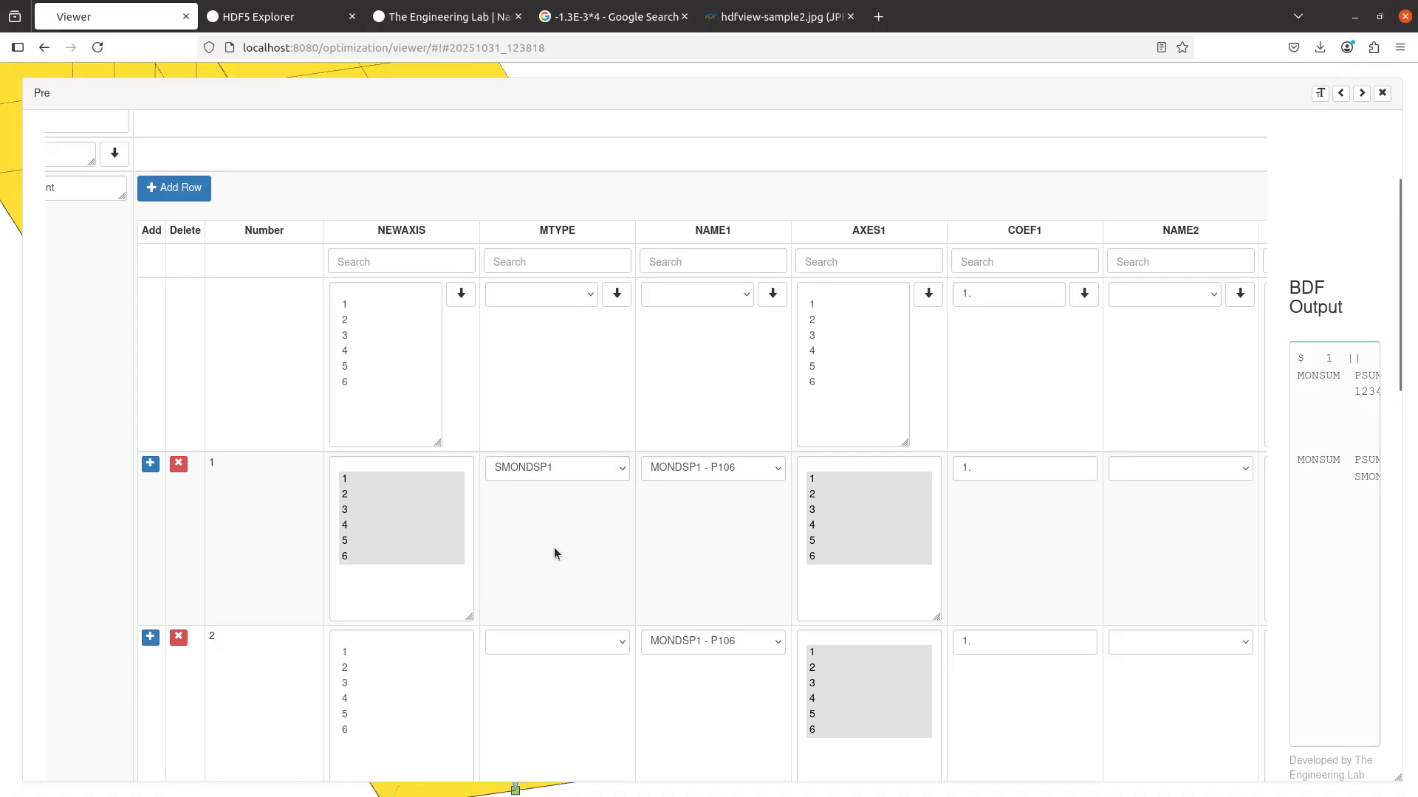
pyautogui.scroll(-3, 554, 548)
pyautogui.scroll(5, 554, 547)
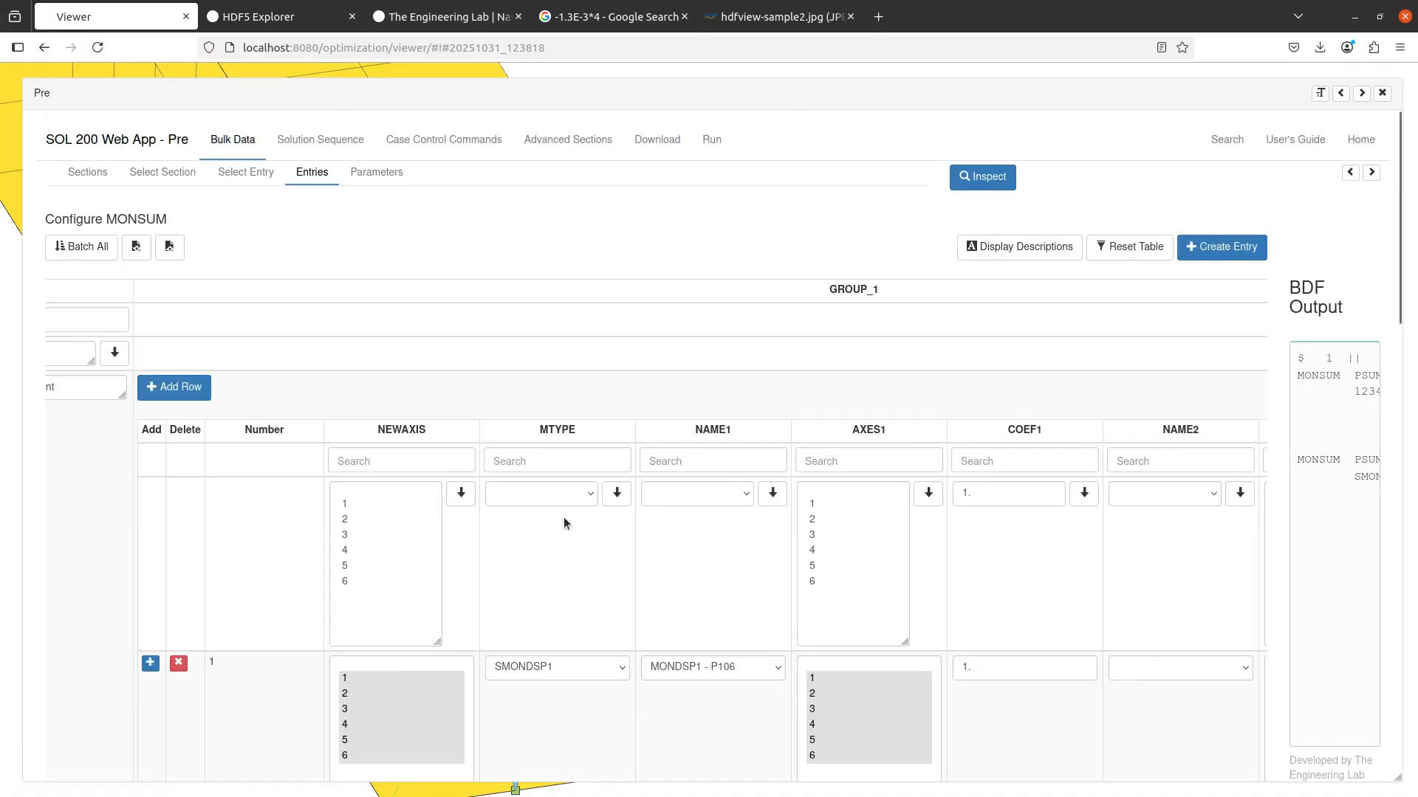
pyautogui.click(656, 140)
pyautogui.click(931, 354)
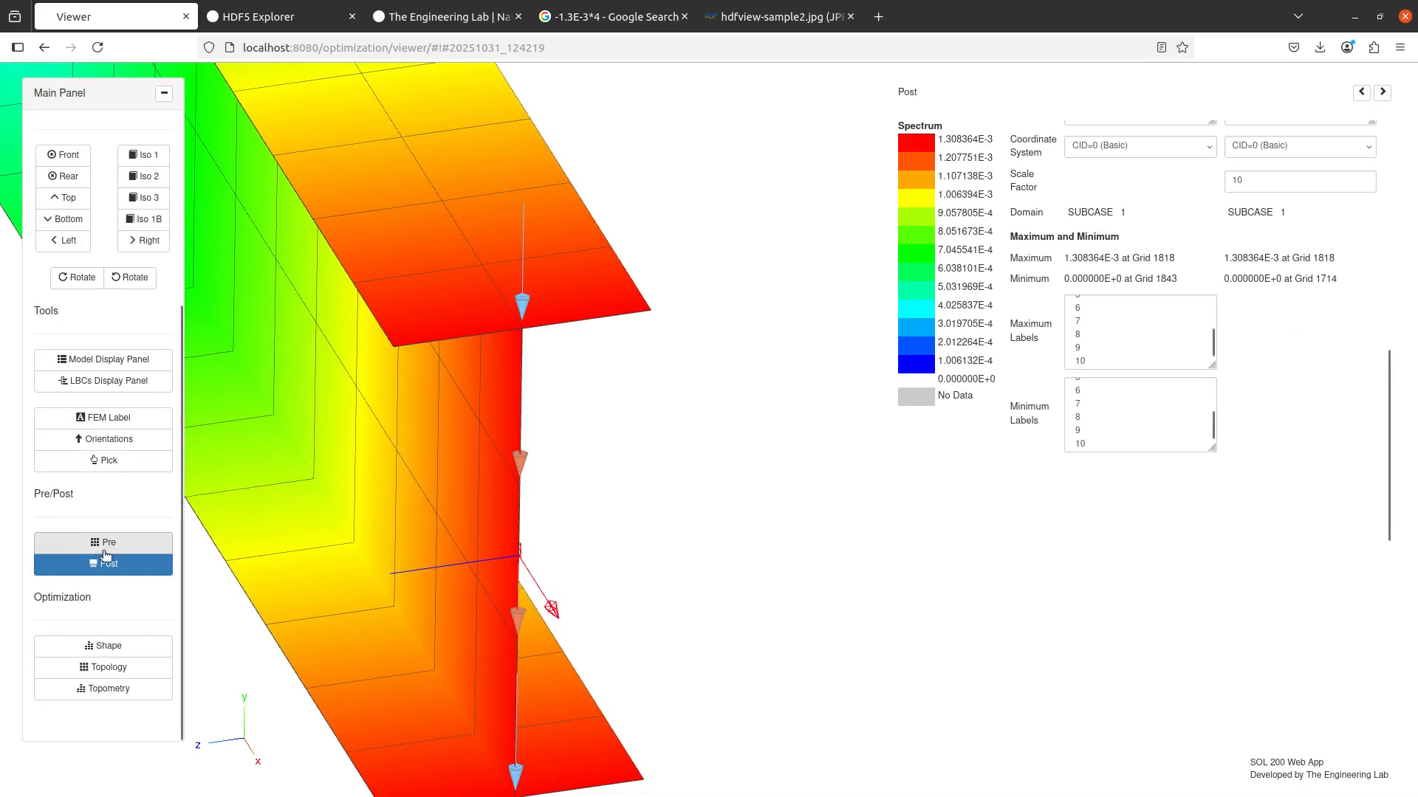
# Reopen the Pre window and add subcases 2 and 3 to the case control commands
pyautogui.click(87, 542)
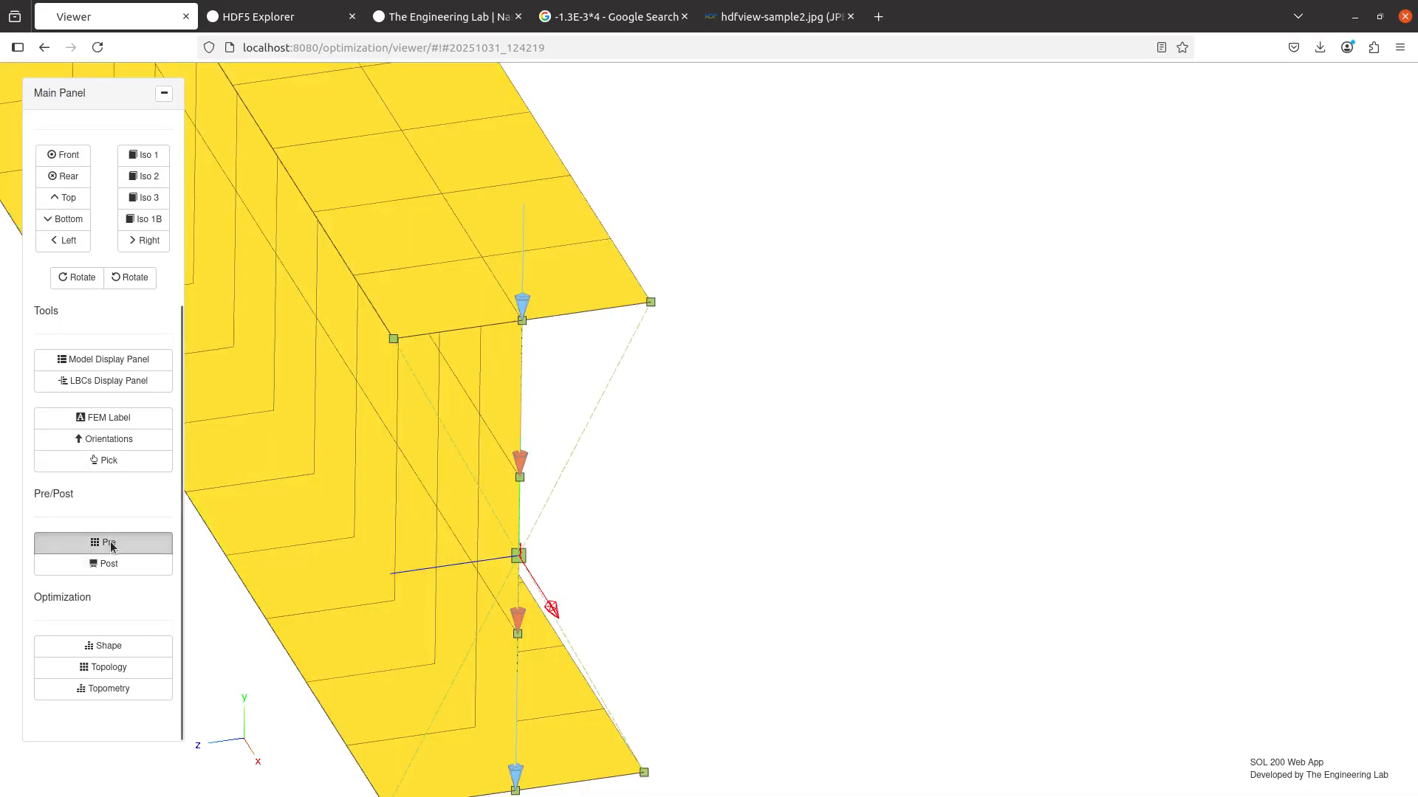
pyautogui.click(453, 144)
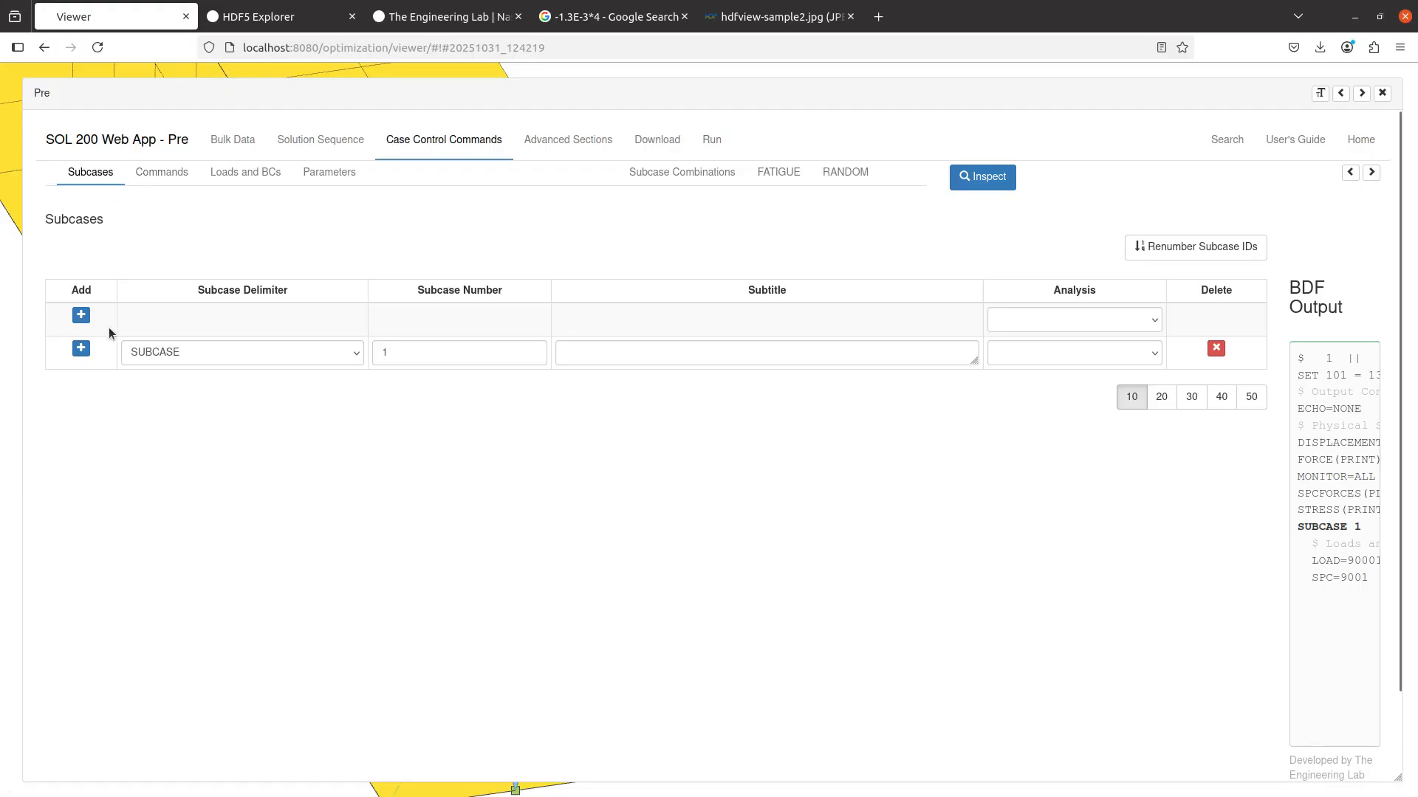
pyautogui.click(81, 348)
pyautogui.click(83, 383)
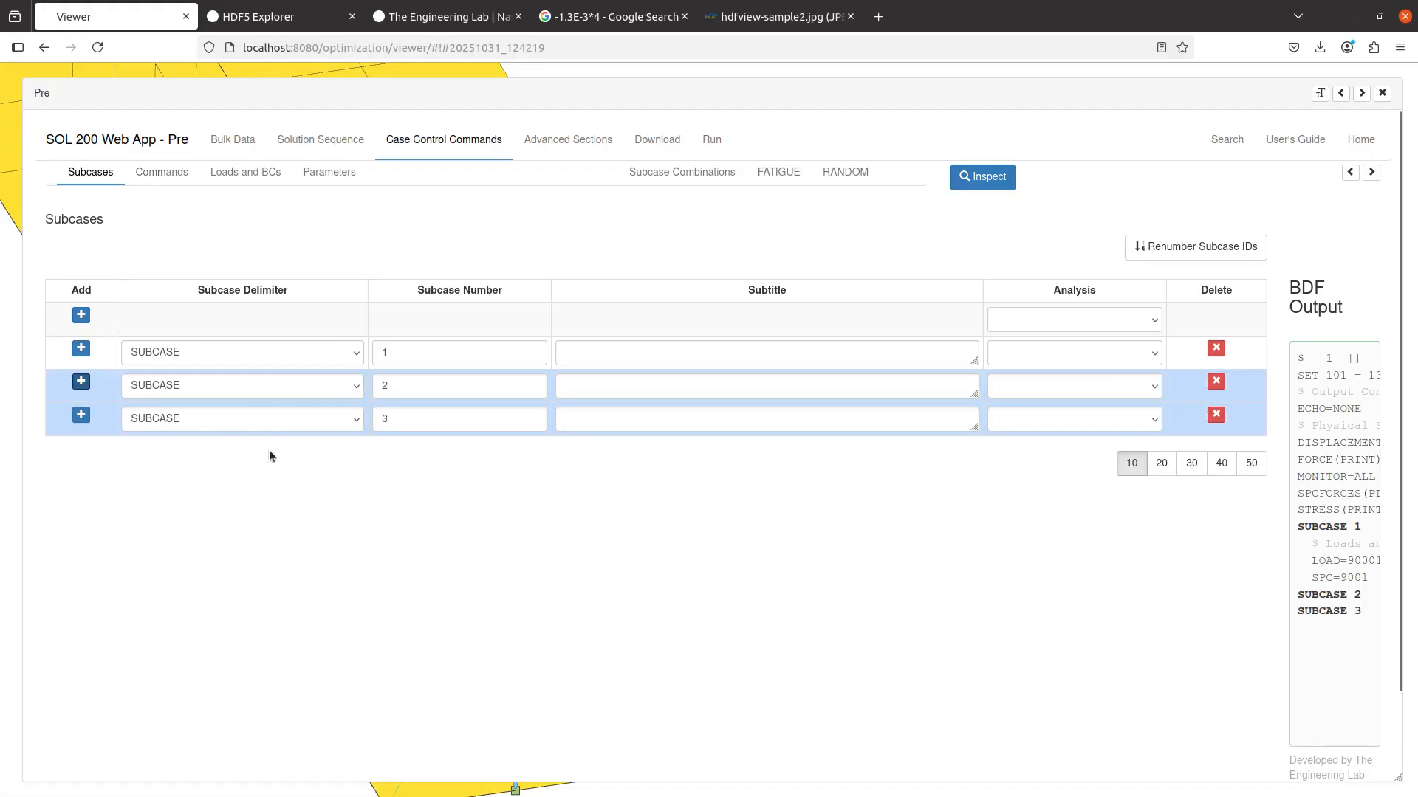
# Assign SPC1 entries 1 and 2 to SUBCASE 2 and SUBCASE 3, leaving them unassigned above the subcase level
pyautogui.click(229, 177)
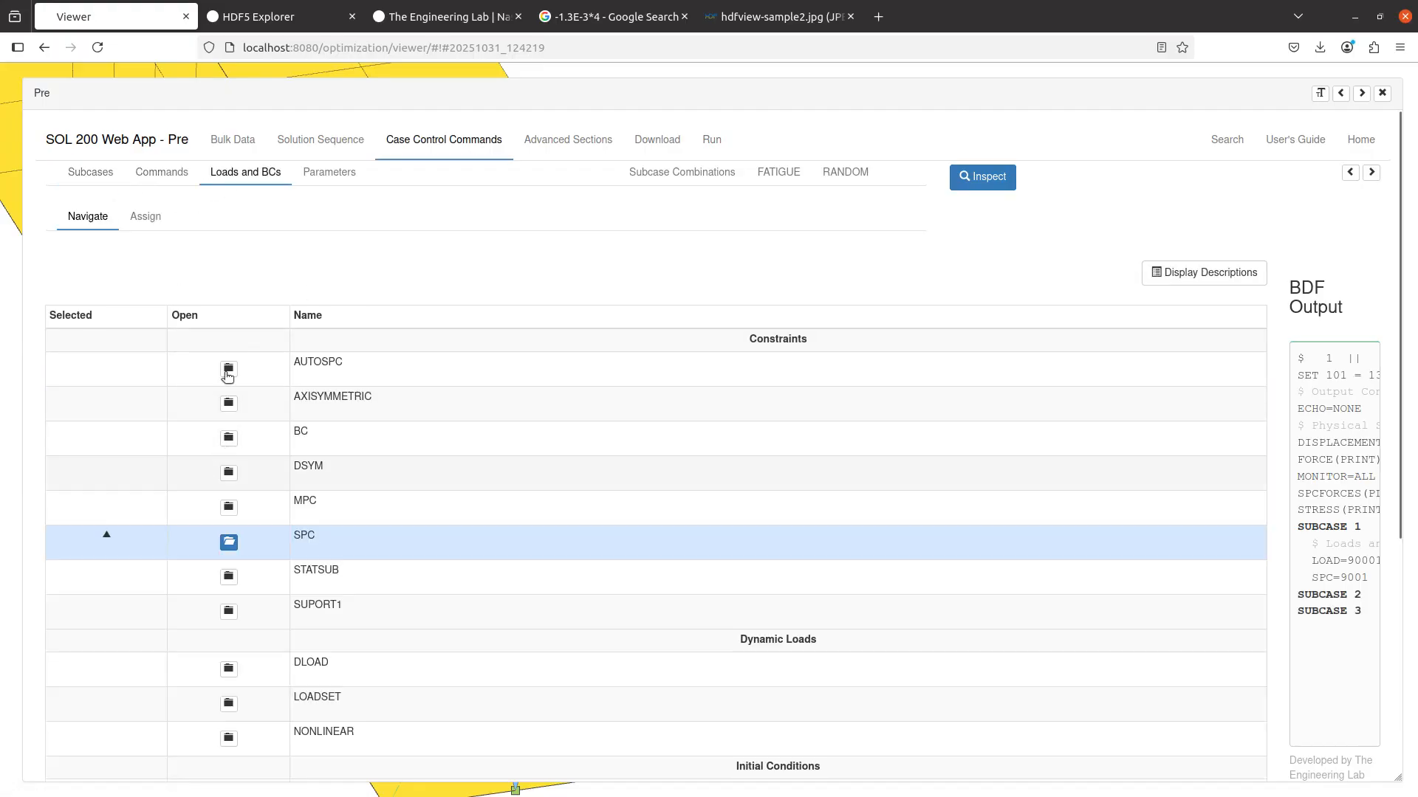
pyautogui.click(133, 218)
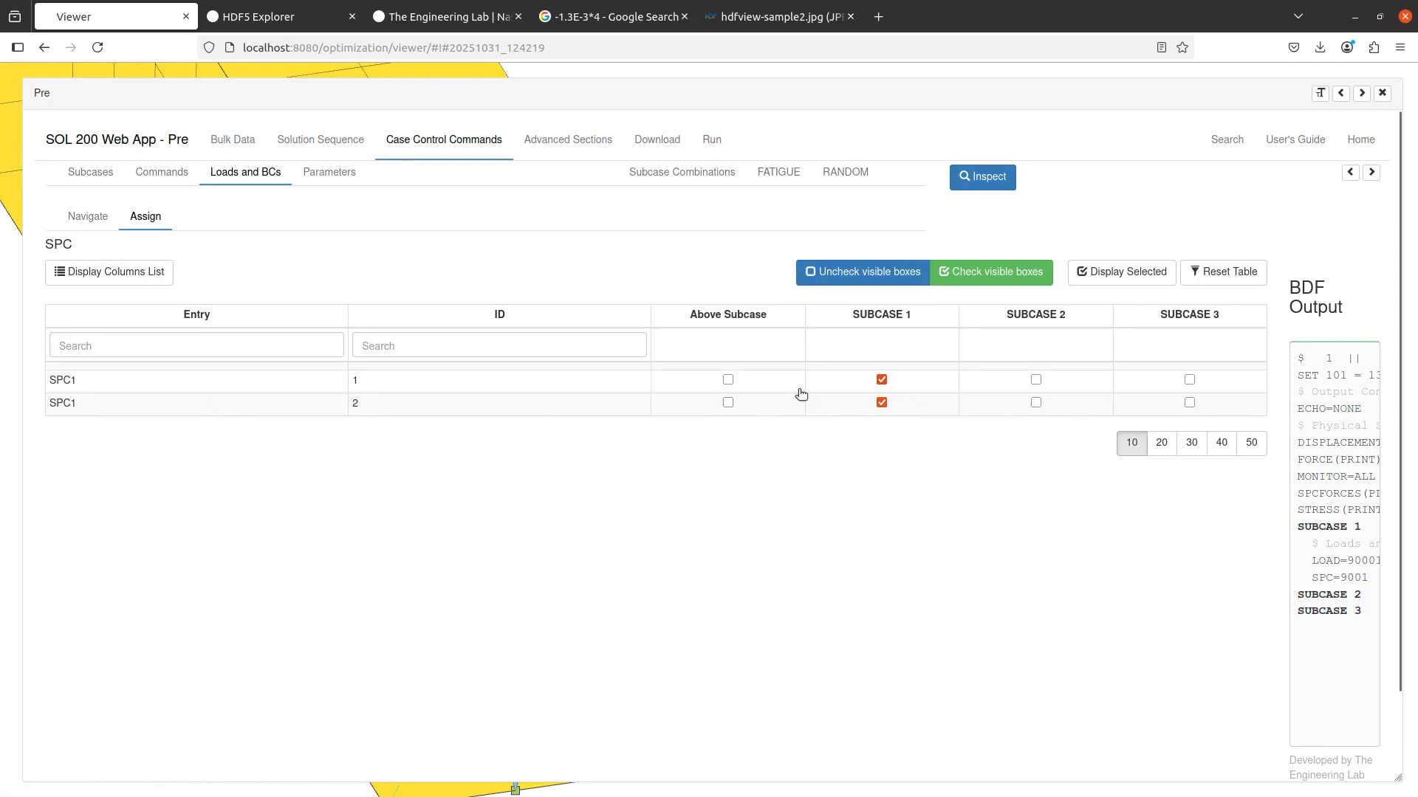
pyautogui.click(751, 384)
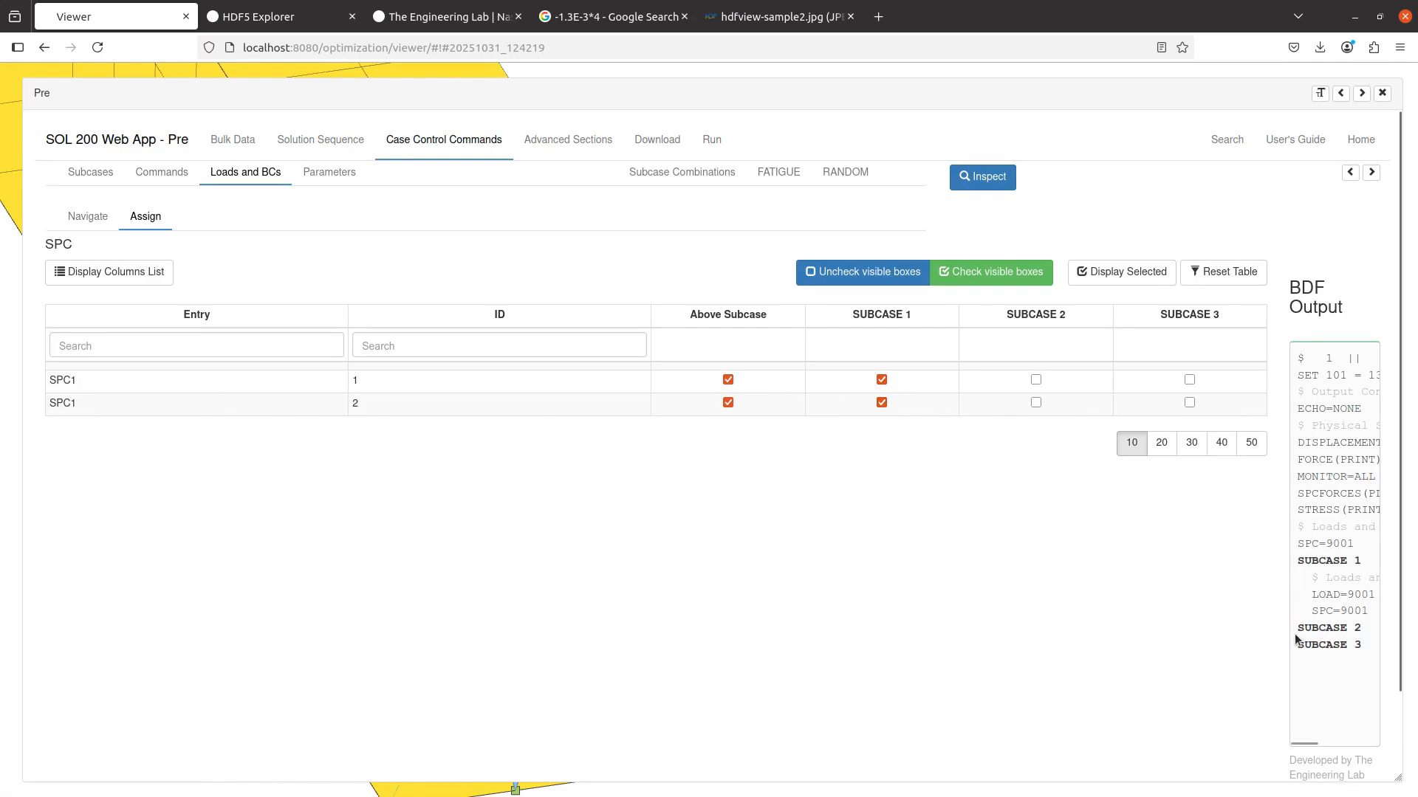
pyautogui.click(1052, 399)
pyautogui.click(1159, 405)
pyautogui.click(1153, 382)
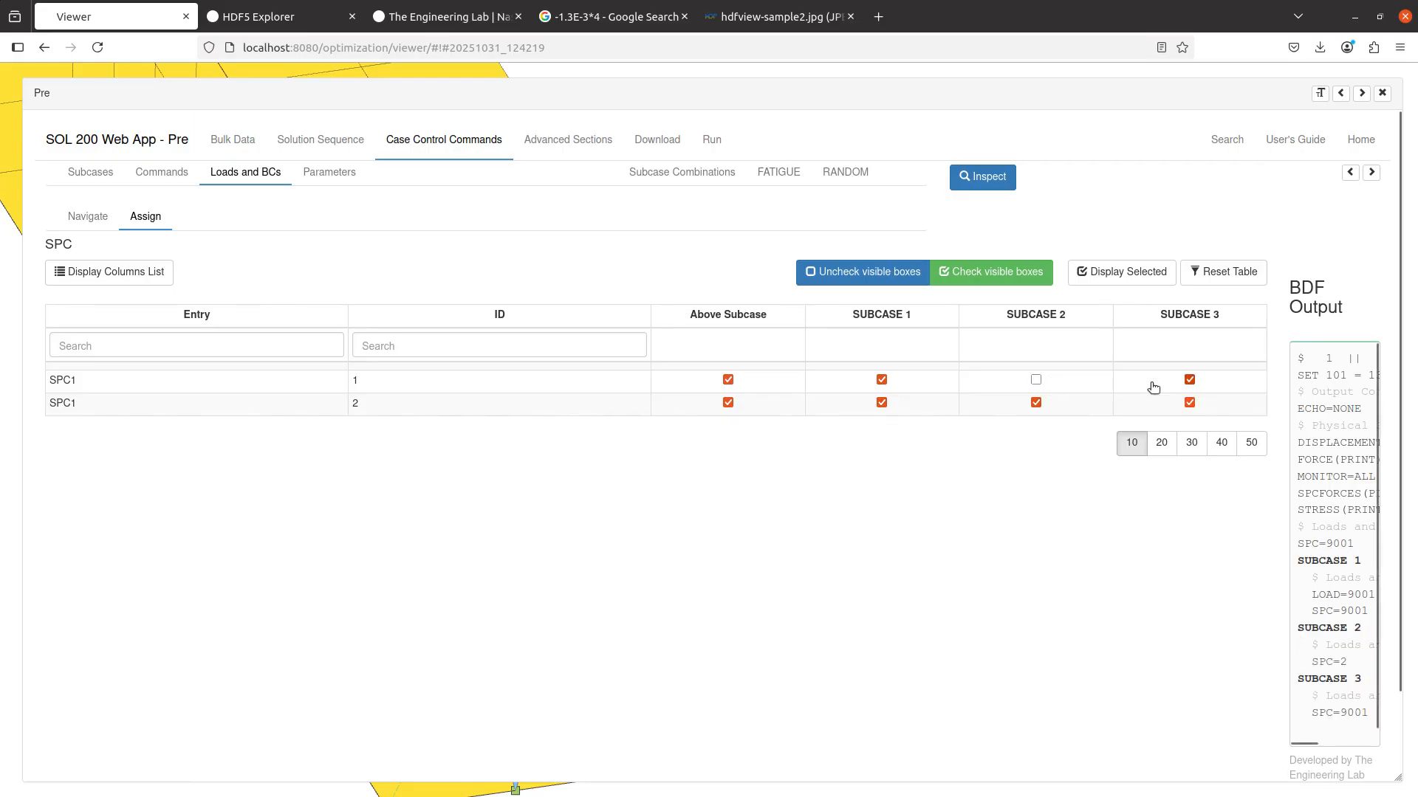
pyautogui.click(728, 379)
pyautogui.click(728, 402)
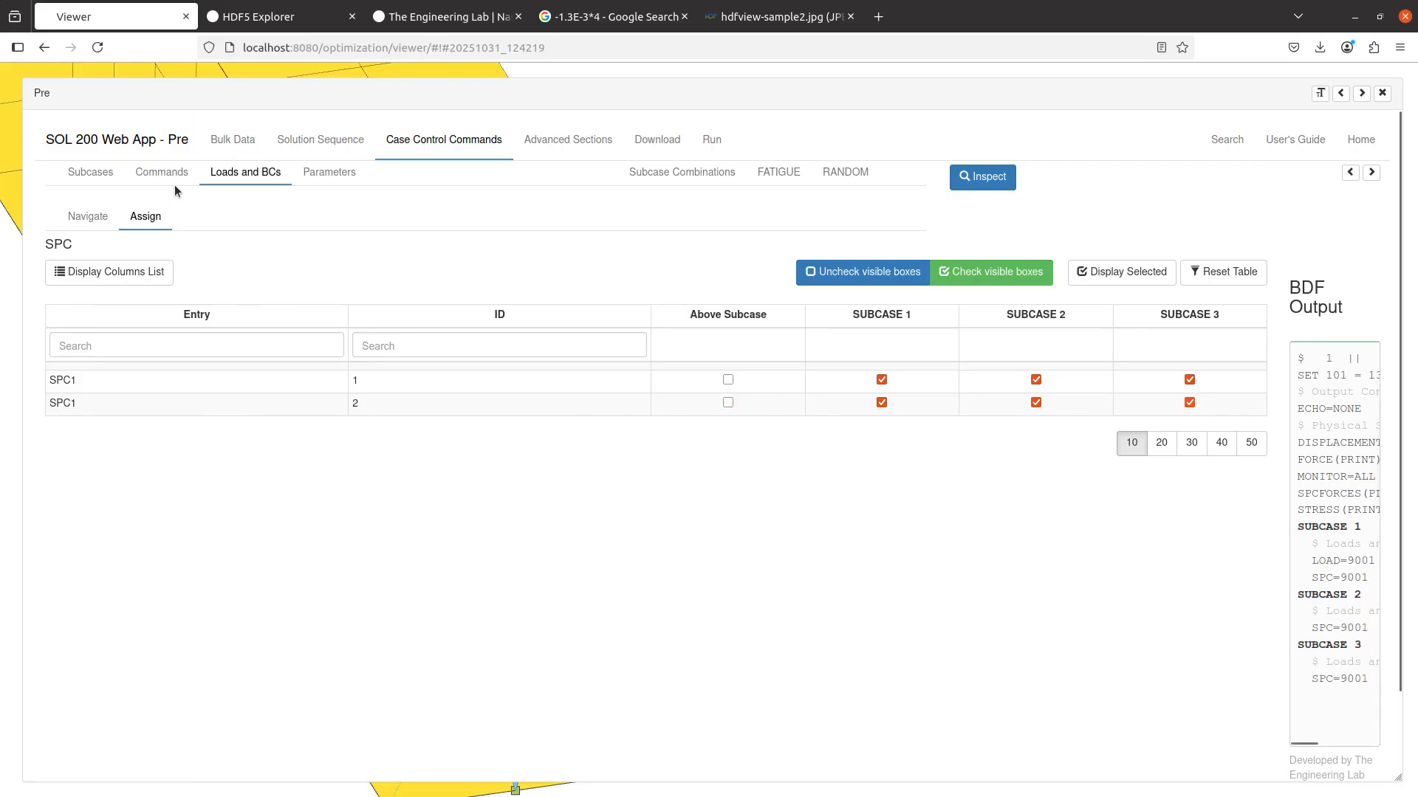
# Assign FORCE loads 1, 2 and 3 to SUBCASE 2 and SUBCASE 3 with a scale factor of 1.0
pyautogui.click(83, 216)
pyautogui.scroll(-5, 263, 516)
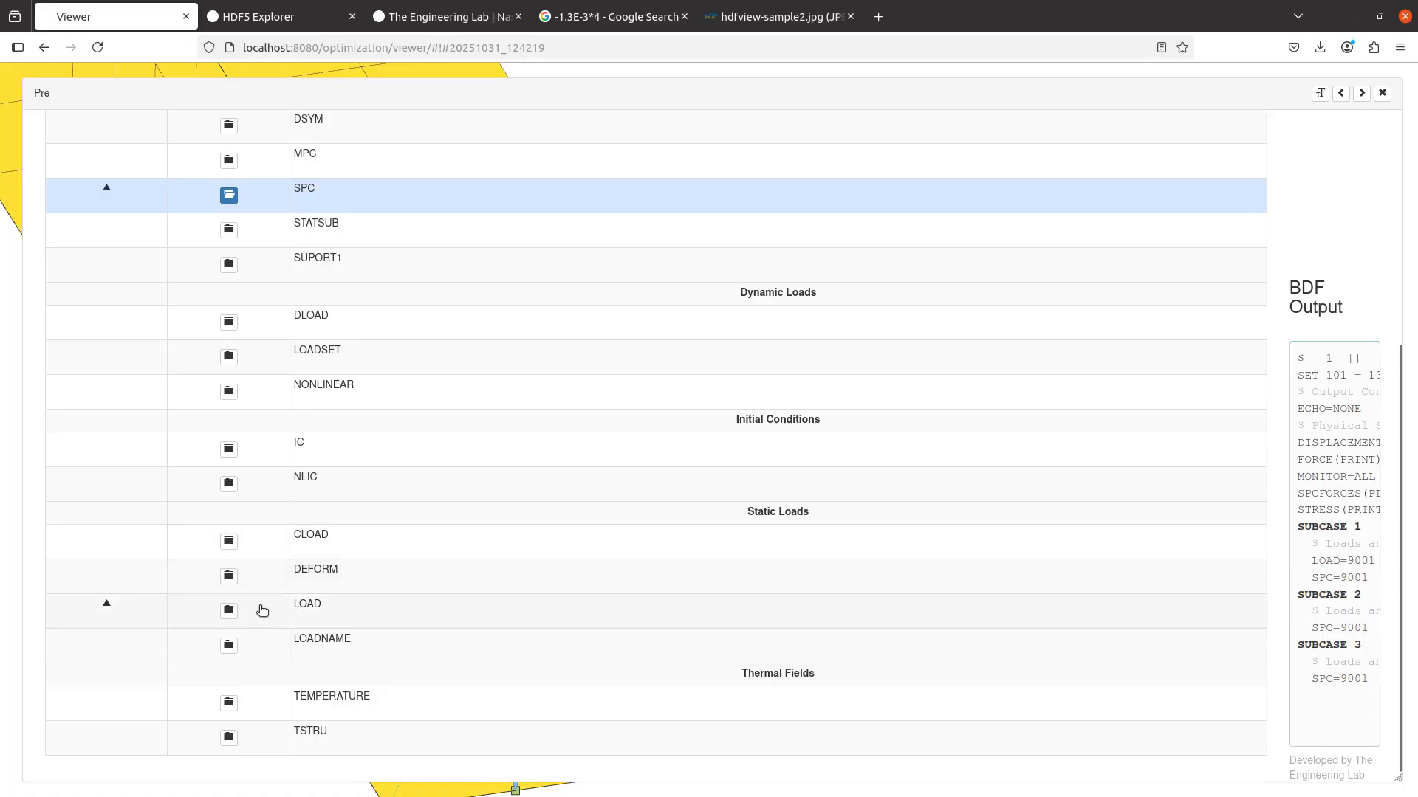
pyautogui.click(224, 604)
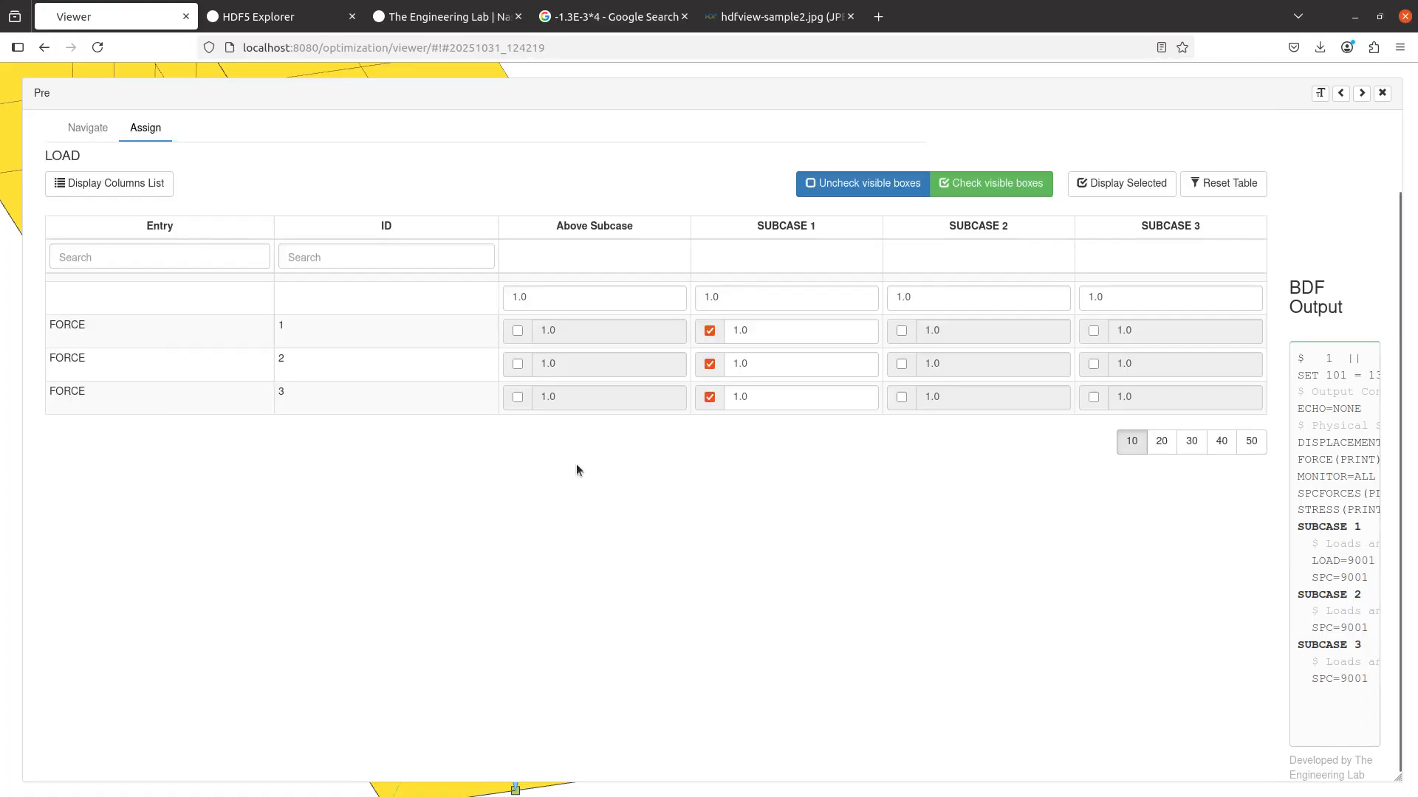
pyautogui.click(902, 331)
pyautogui.click(902, 364)
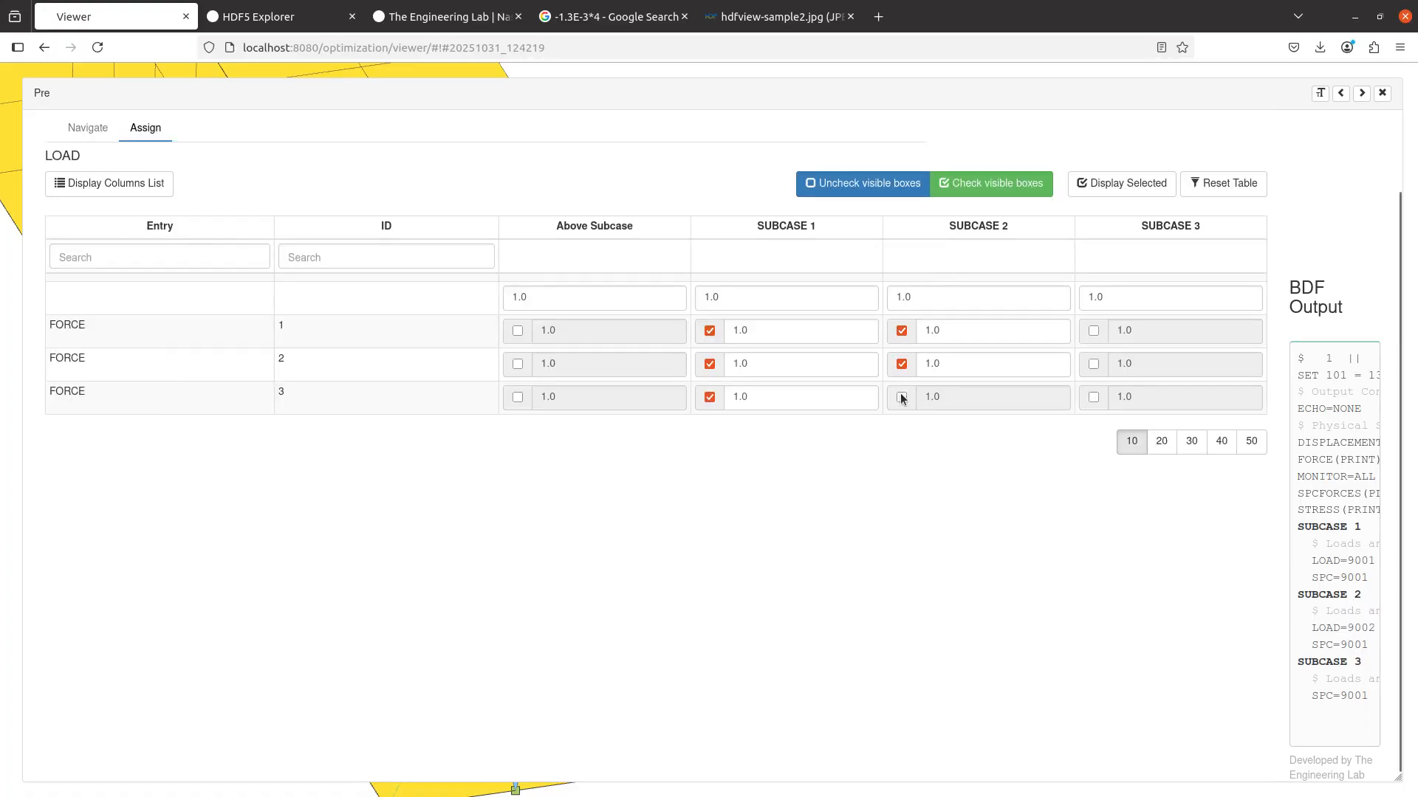
pyautogui.click(902, 398)
pyautogui.click(1093, 397)
pyautogui.click(1094, 364)
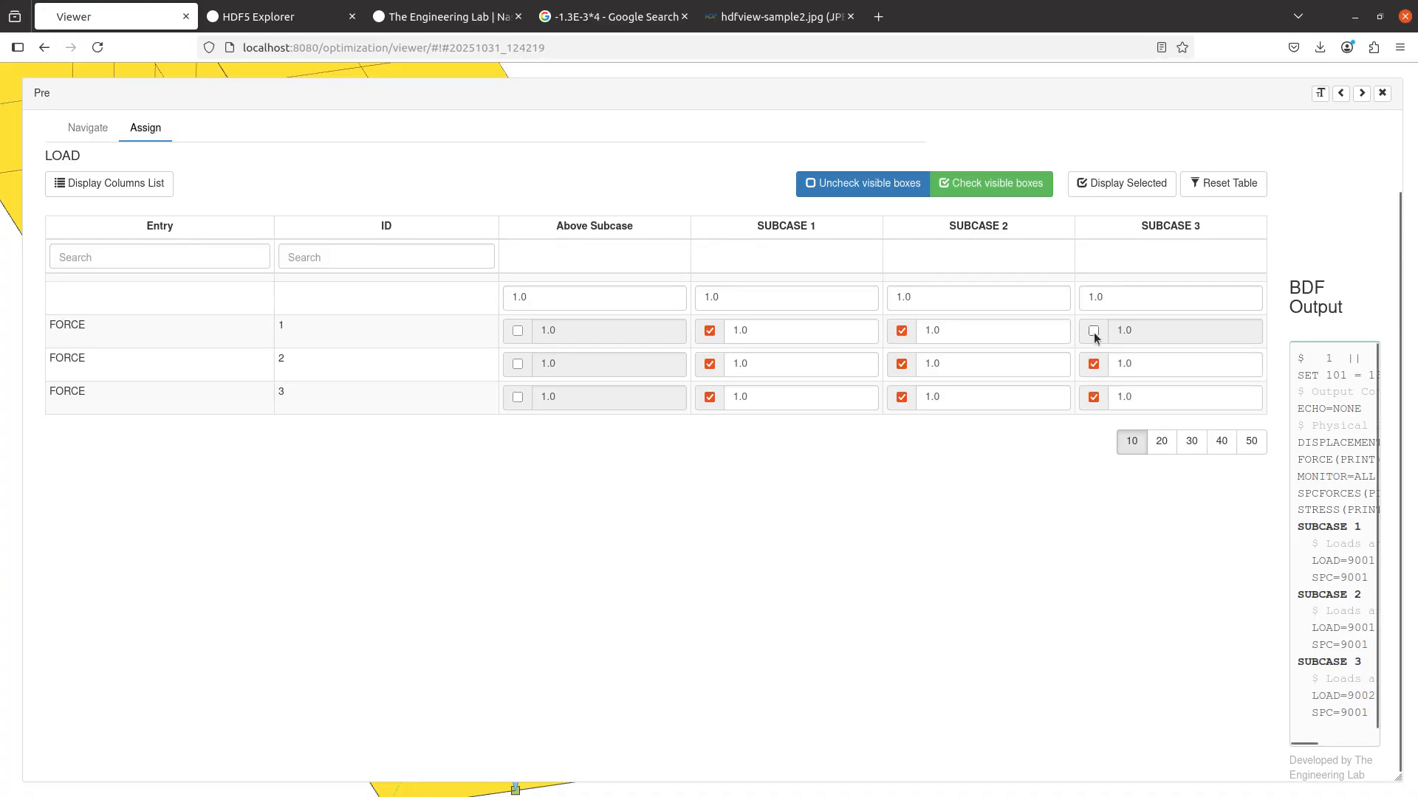
pyautogui.click(1094, 331)
# Upload the BDF with the three subcases and run the MSC Nastran job immediately
pyautogui.scroll(2, 746, 178)
pyautogui.click(657, 139)
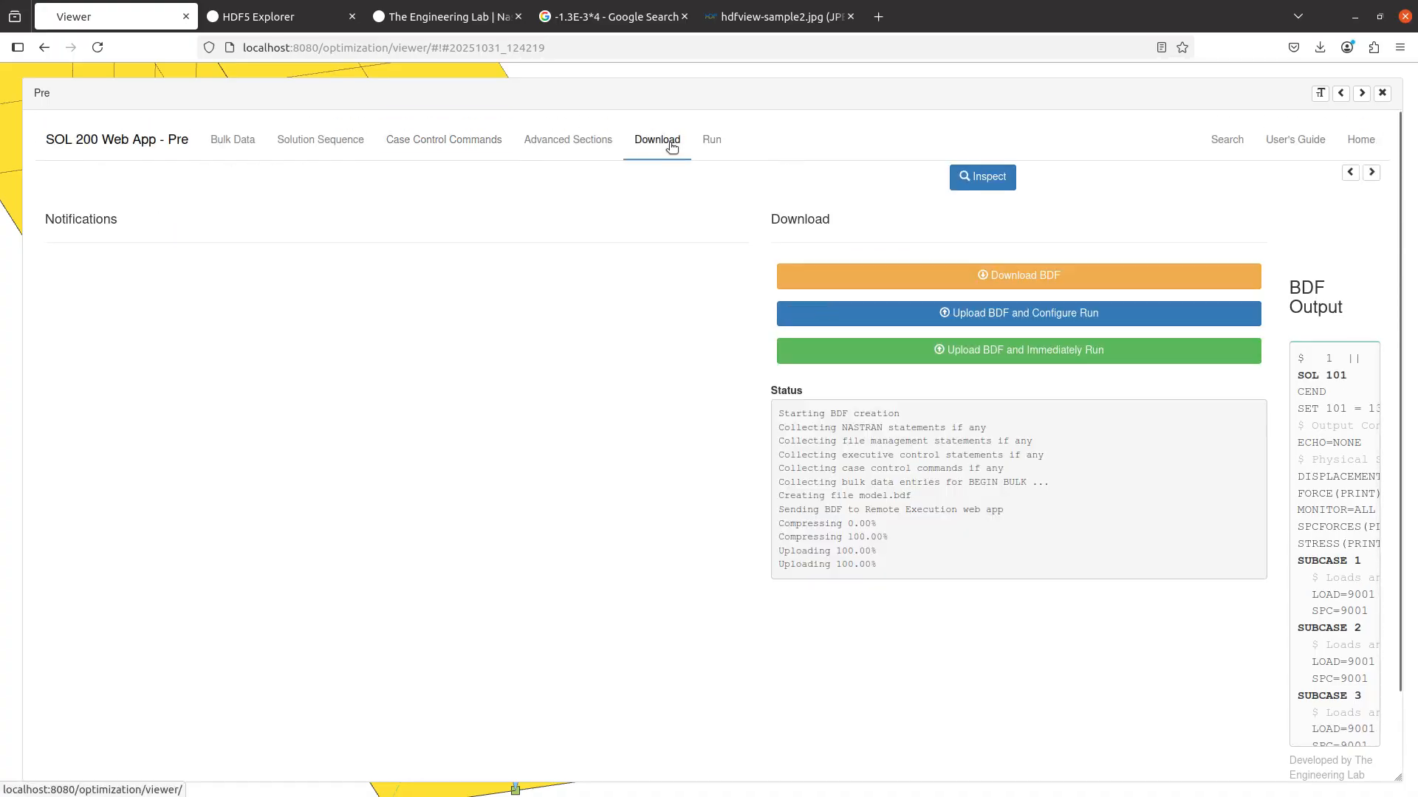
pyautogui.click(937, 361)
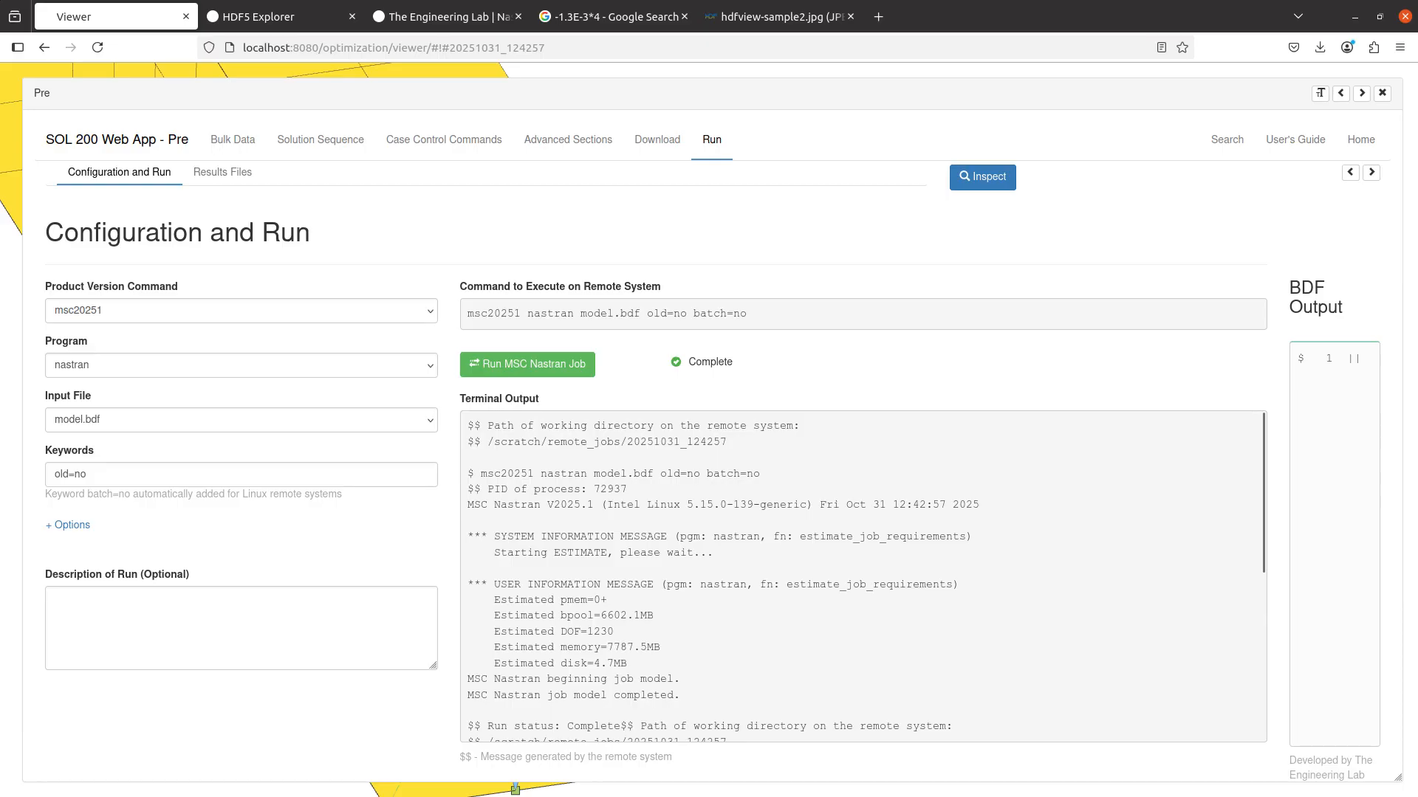
# Reopen the Pre window, view model.f06 in the run's result files, and download model.f06 from the remote system
pyautogui.press('Escape')
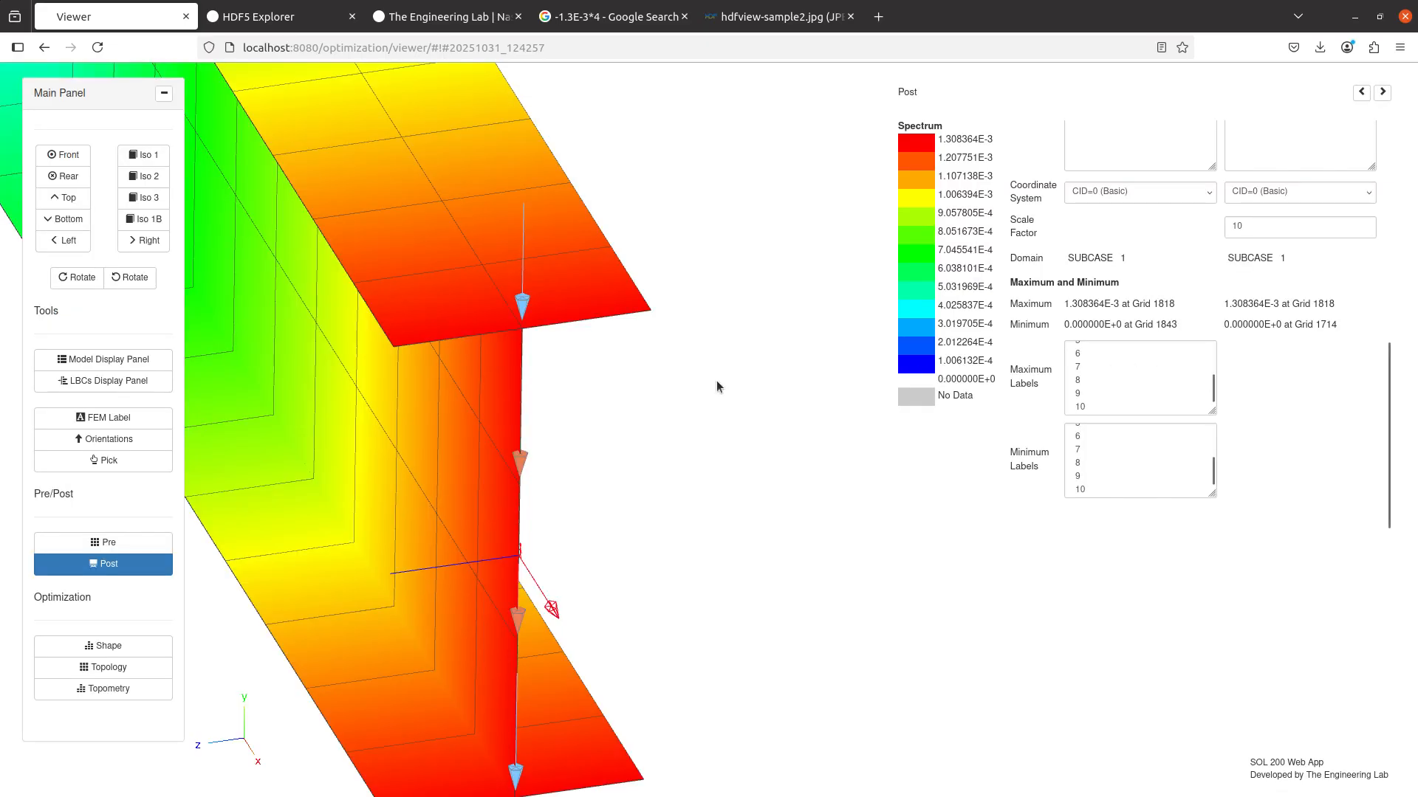
pyautogui.click(124, 542)
pyautogui.click(224, 174)
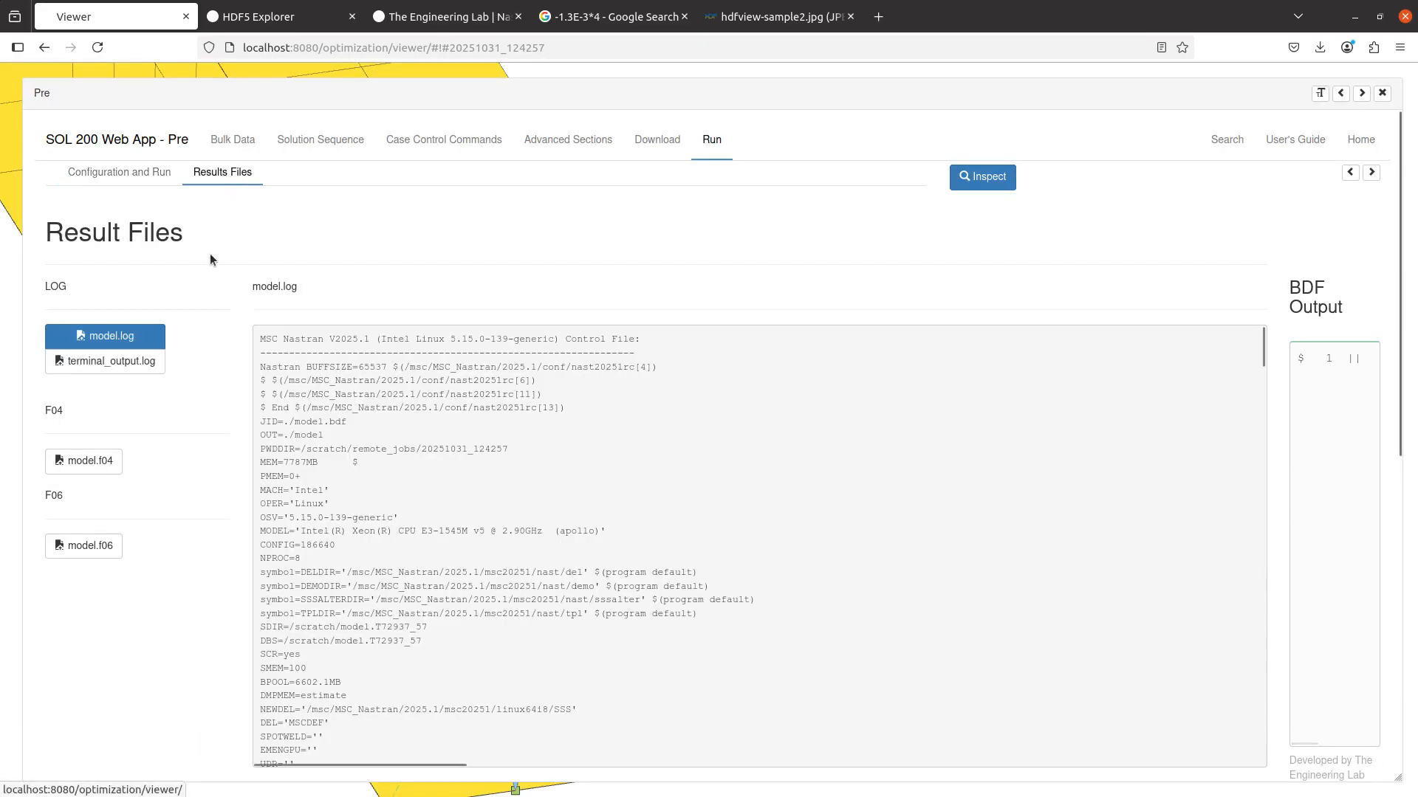
pyautogui.click(107, 552)
pyautogui.scroll(-4, 202, 525)
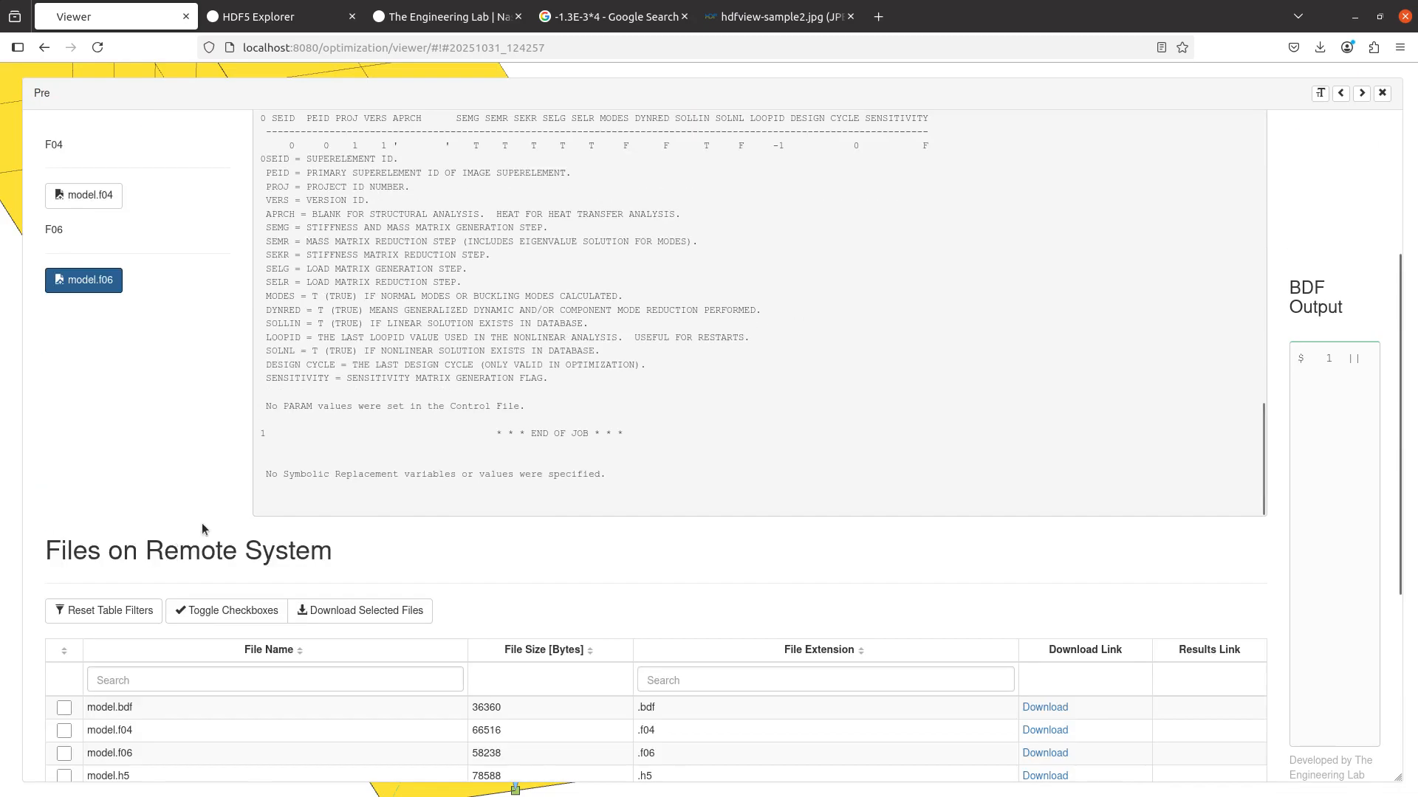
pyautogui.scroll(-5, 144, 462)
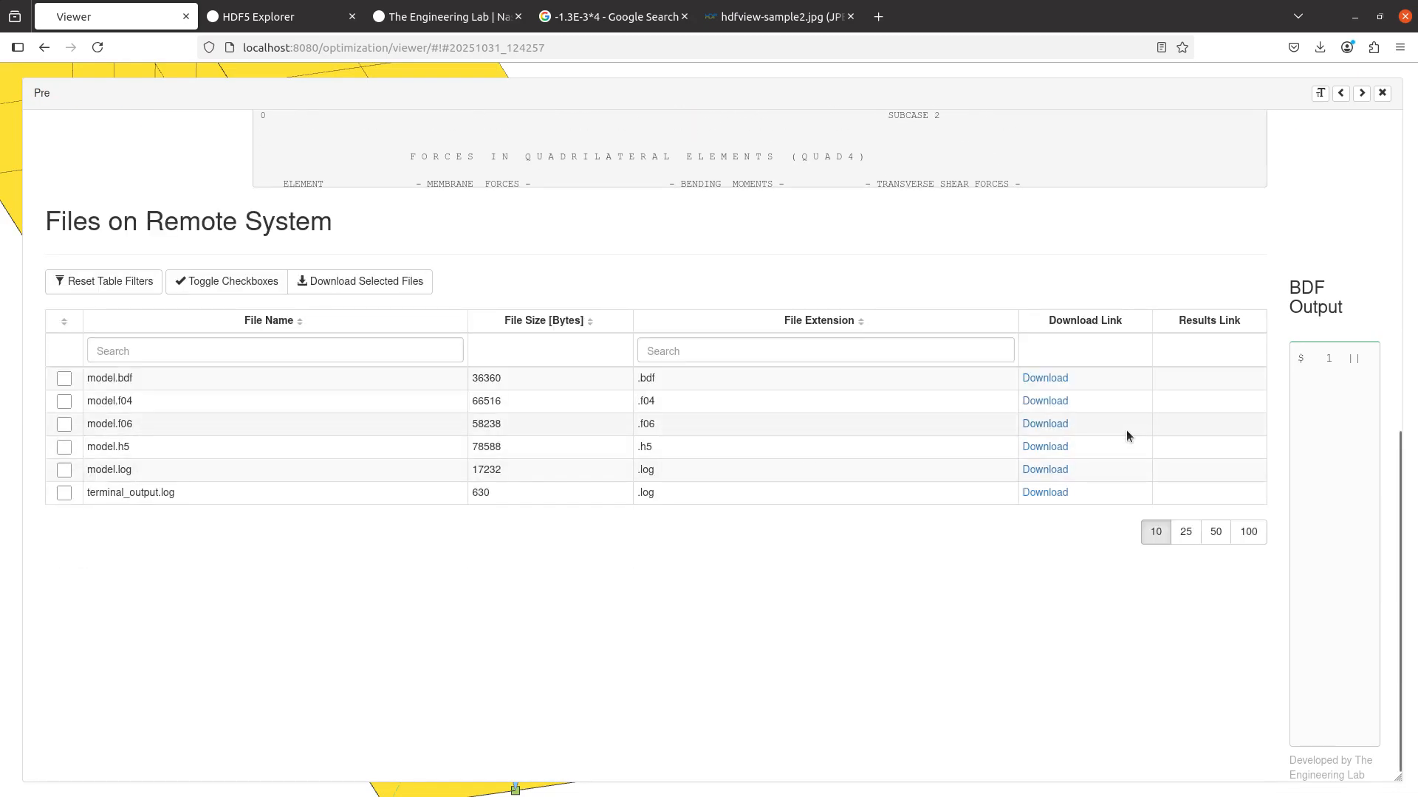
pyautogui.click(1045, 425)
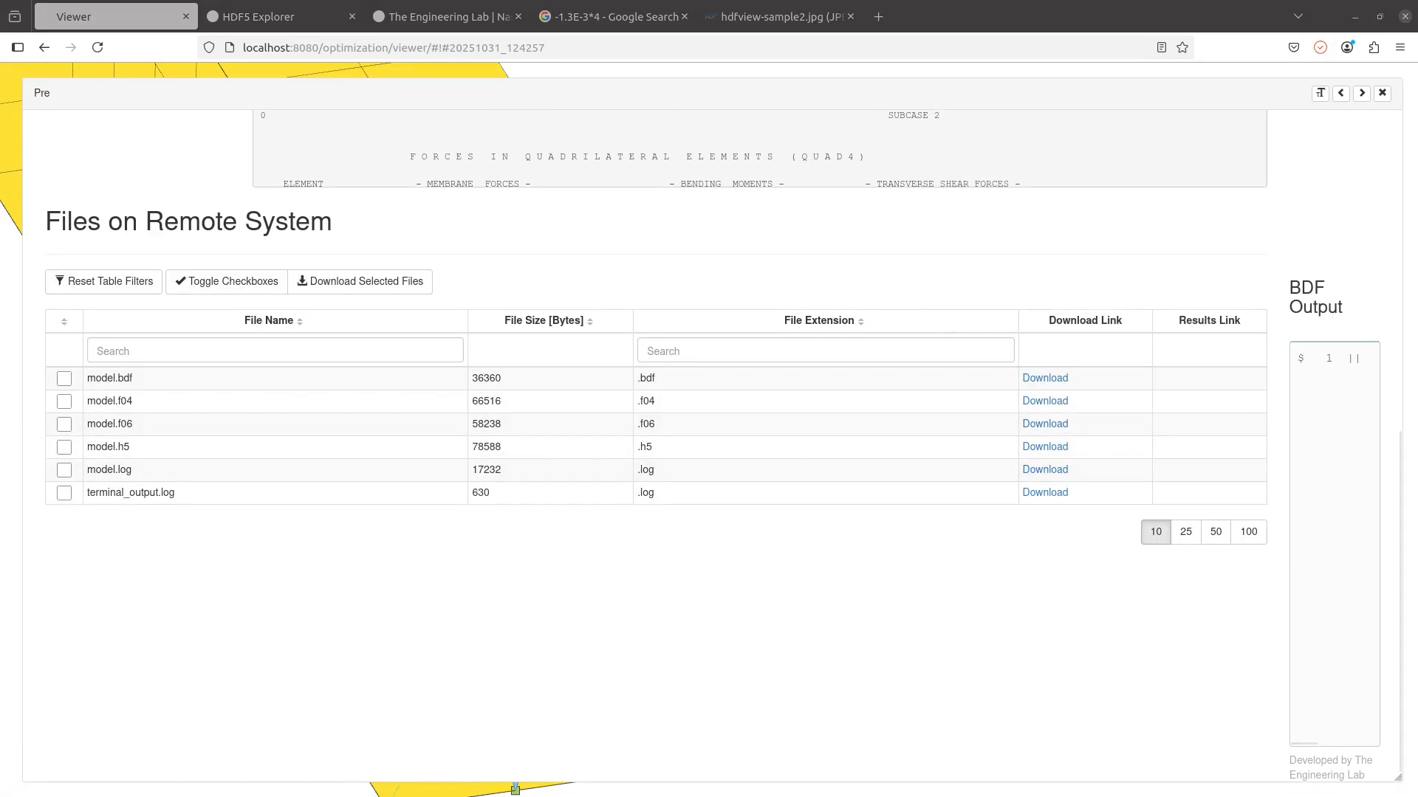
# Upload the BDF again from the Download section and immediately start another MSC Nastran run
pyautogui.scroll(10, 739, 332)
pyautogui.click(658, 140)
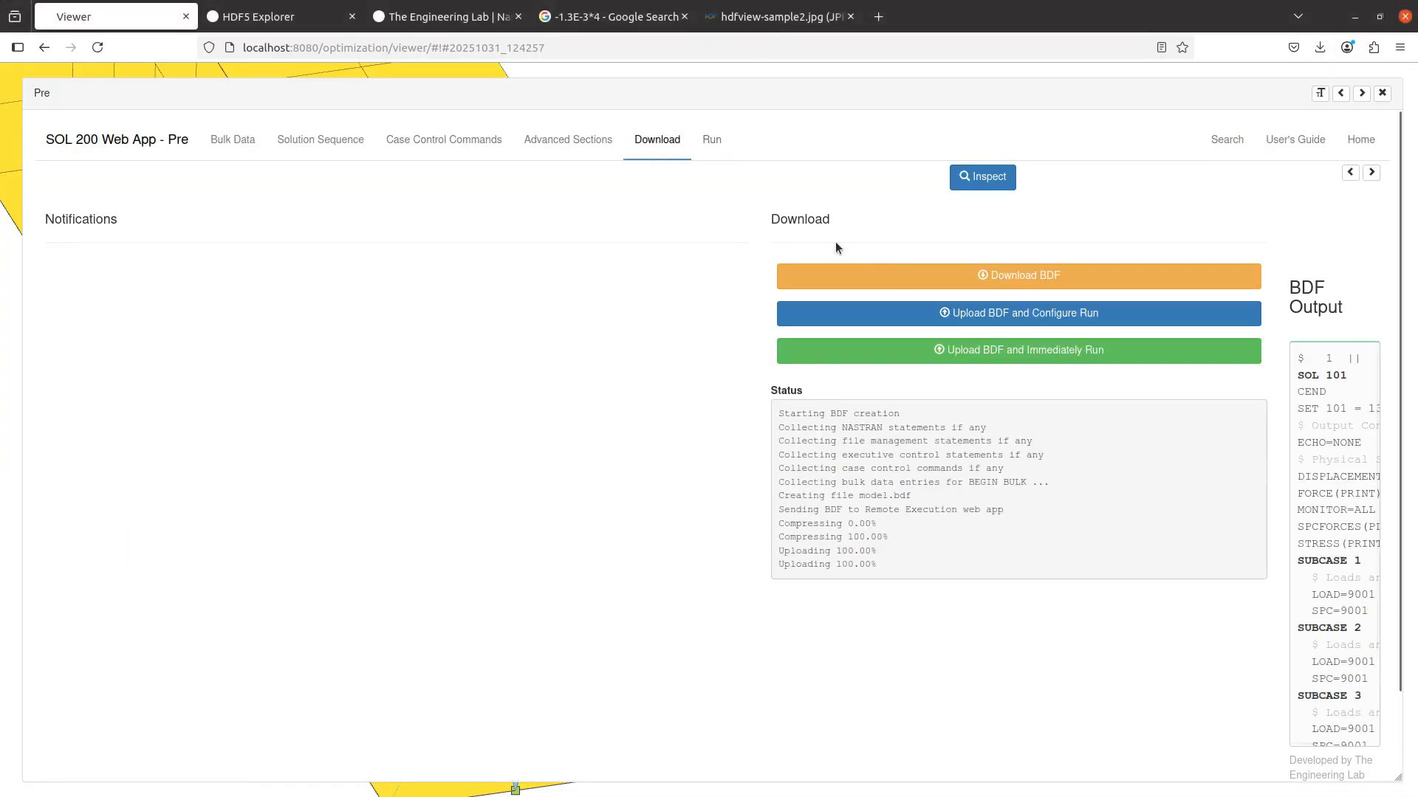
pyautogui.click(1027, 353)
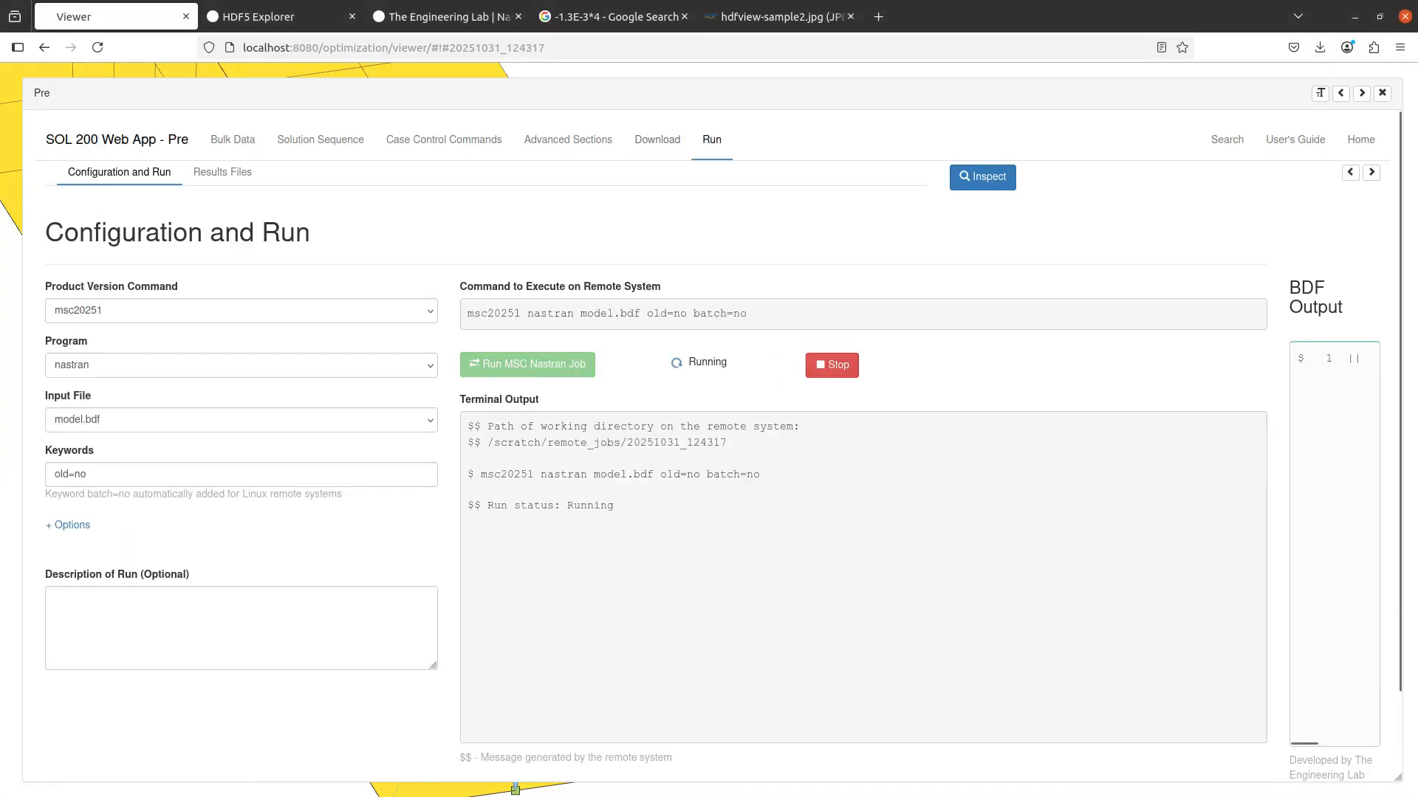
# Open the downloaded model(1).f06 from the Downloads folder in Notepad++
pyautogui.moveTo(771, 183); pyautogui.dragTo(702, 182)
pyautogui.click(595, 299)
pyautogui.rightClick(595, 299)
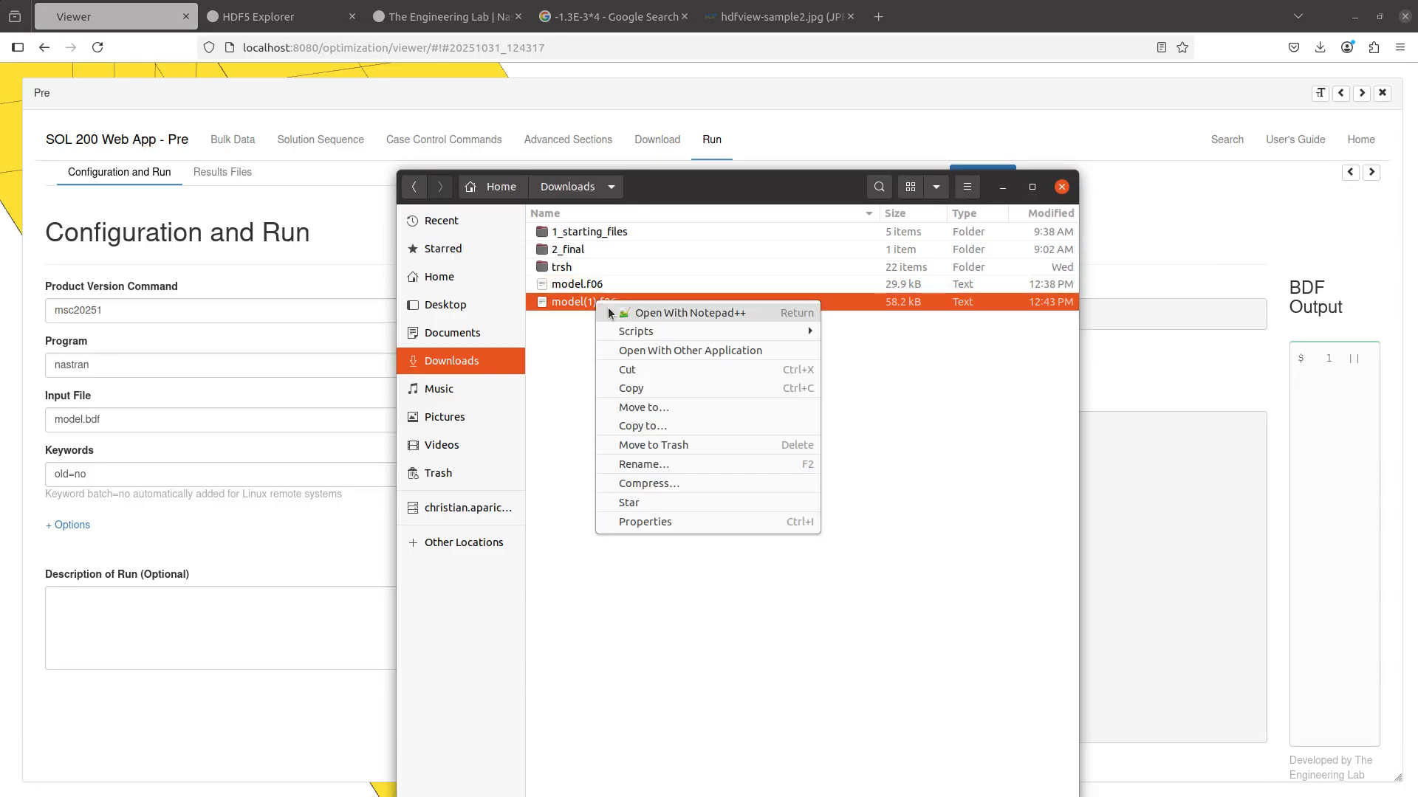
pyautogui.press('Escape')
pyautogui.click(898, 286)
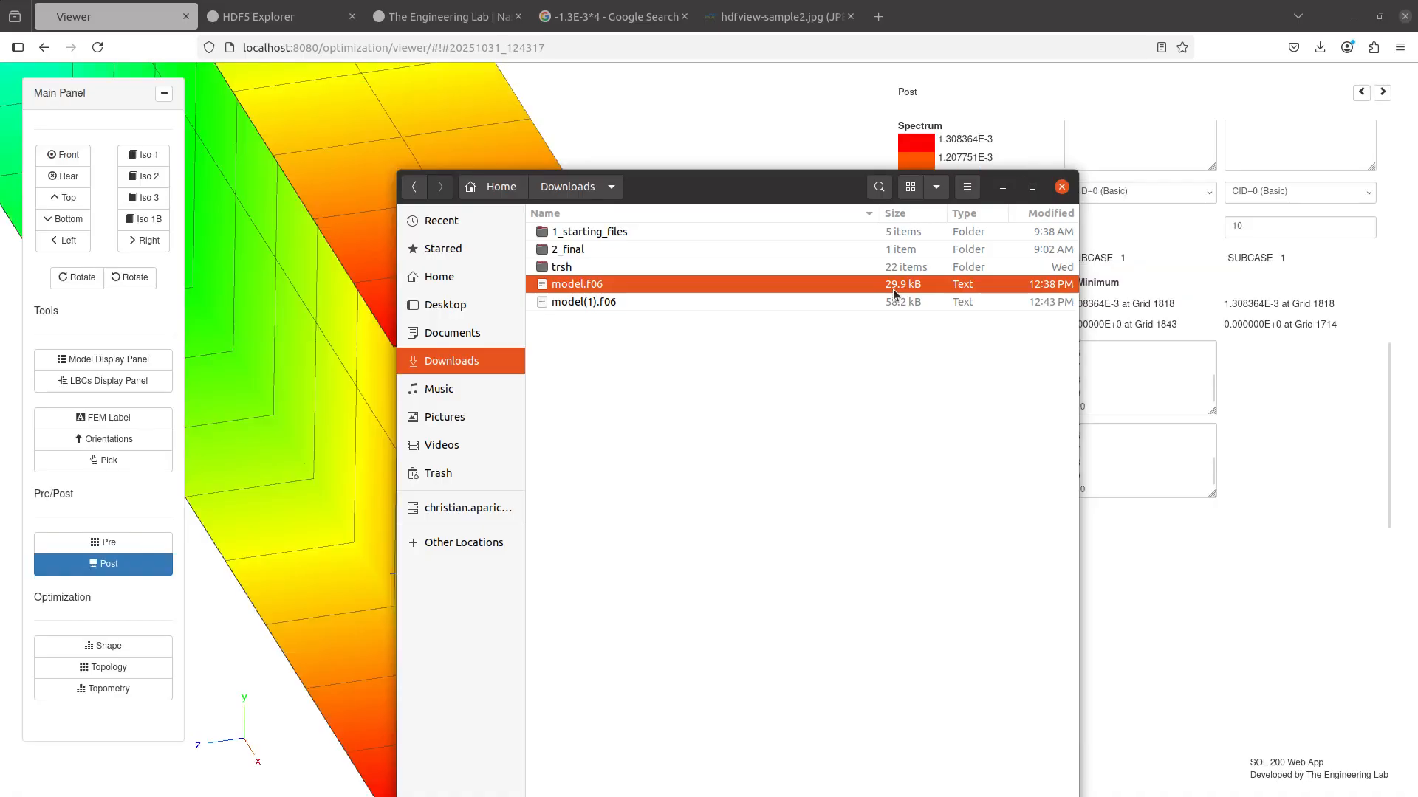
pyautogui.click(889, 308)
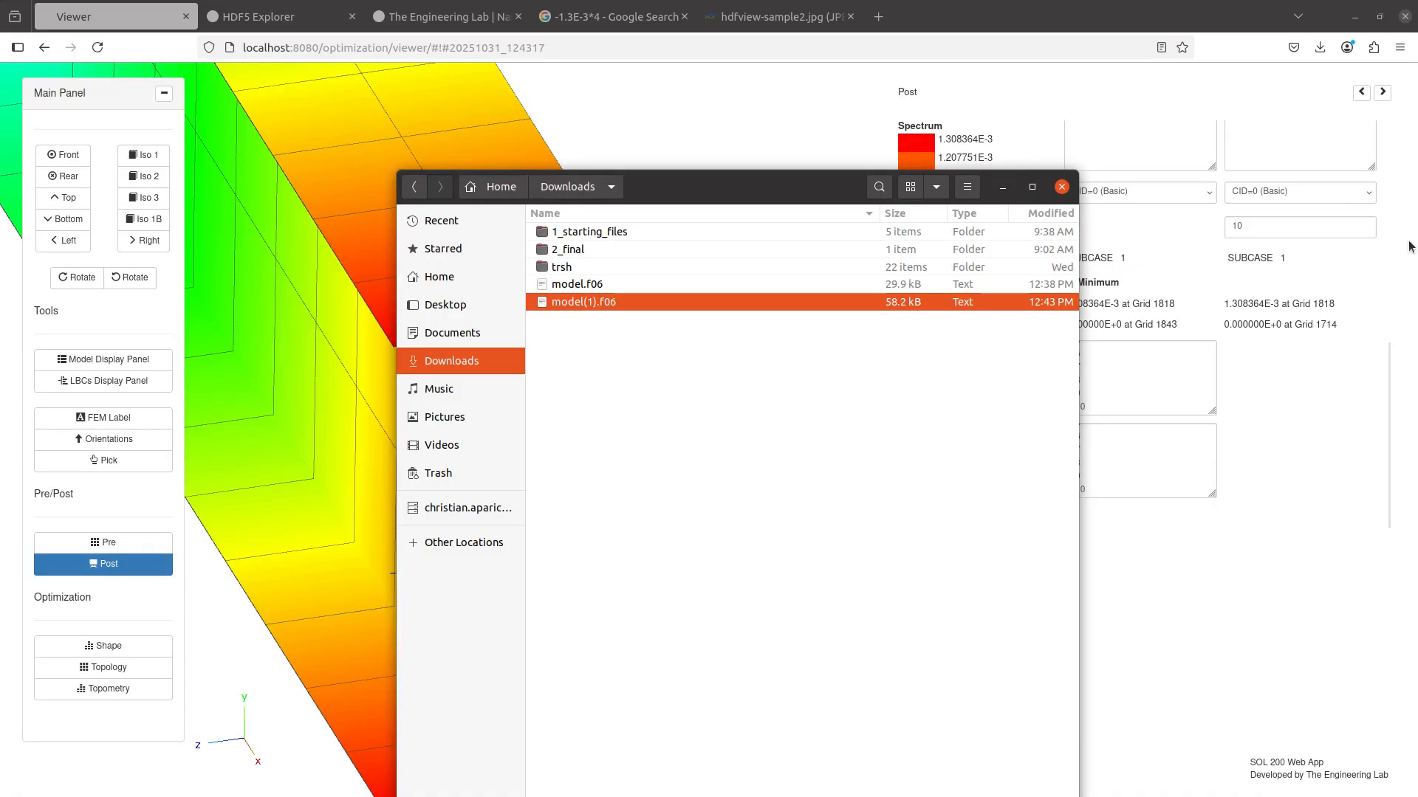
pyautogui.press('Return')
# Examine the structural monitor point displacements for subcases 1, 2 and 3 in model(1).f06, including PSUM101 and PSUM102
pyautogui.scroll(-20, 323, 521)
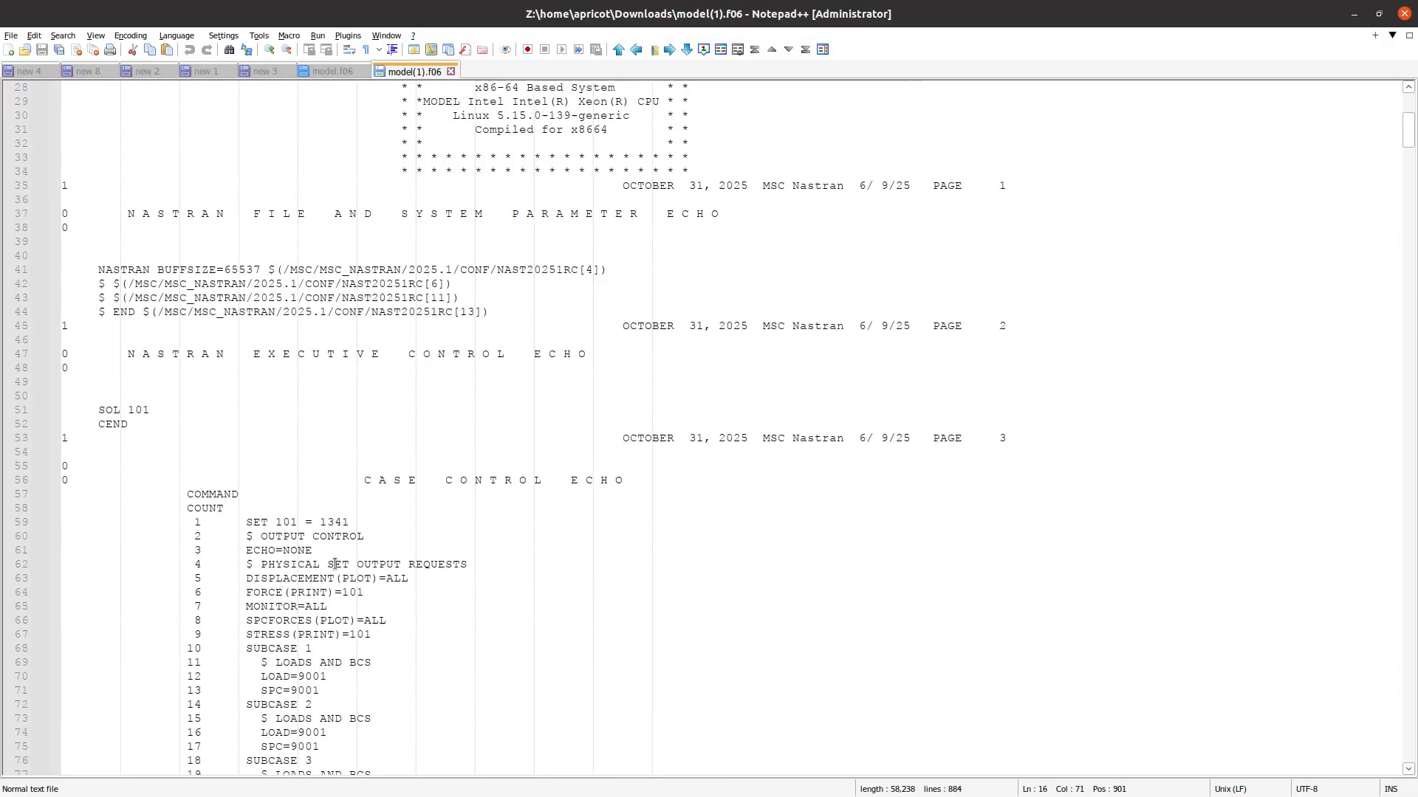
pyautogui.scroll(-20, 324, 522)
pyautogui.click(353, 255)
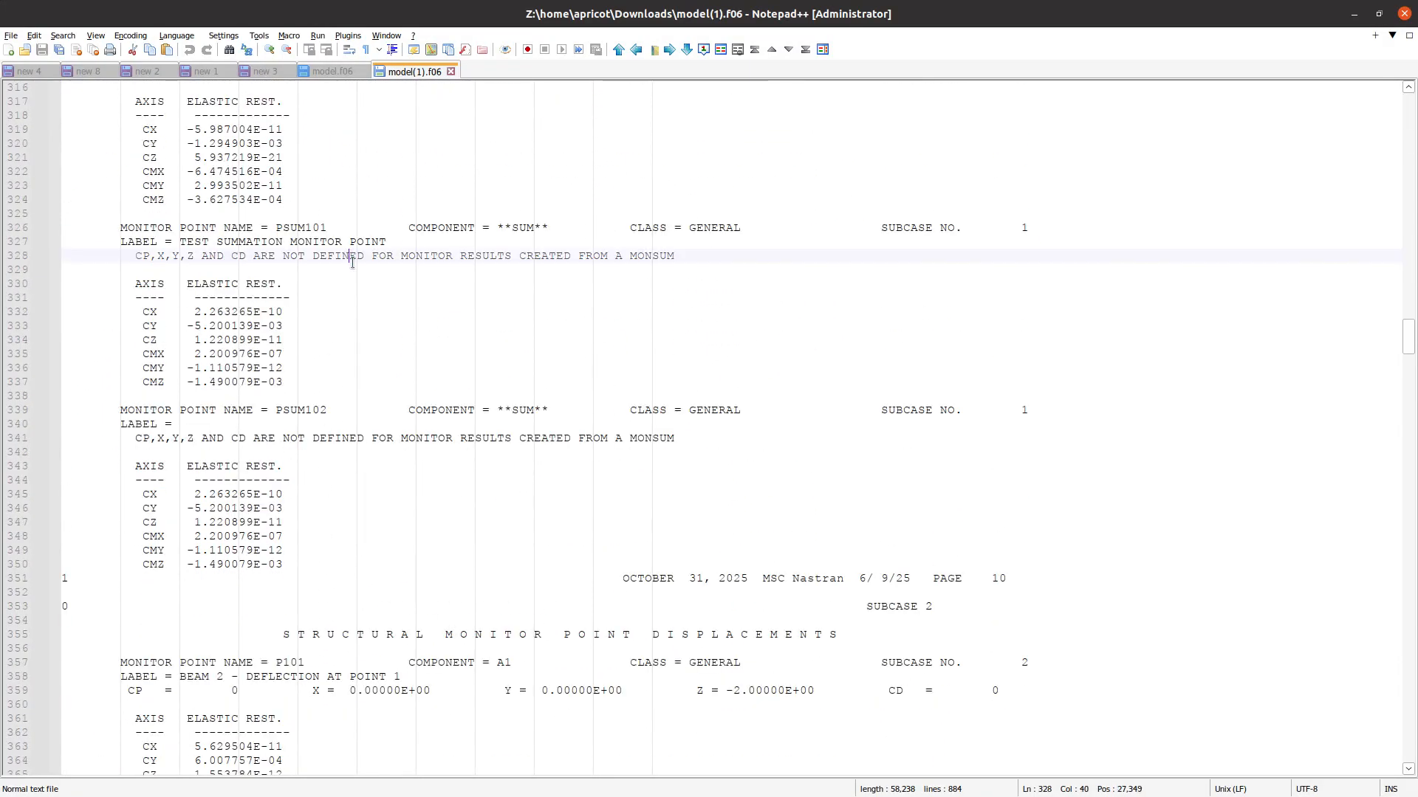
pyautogui.scroll(-2, 356, 268)
pyautogui.scroll(4, 356, 268)
pyautogui.moveTo(288, 242); pyautogui.dragTo(633, 583)
pyautogui.scroll(-3, 630, 588)
pyautogui.scroll(-12, 633, 582)
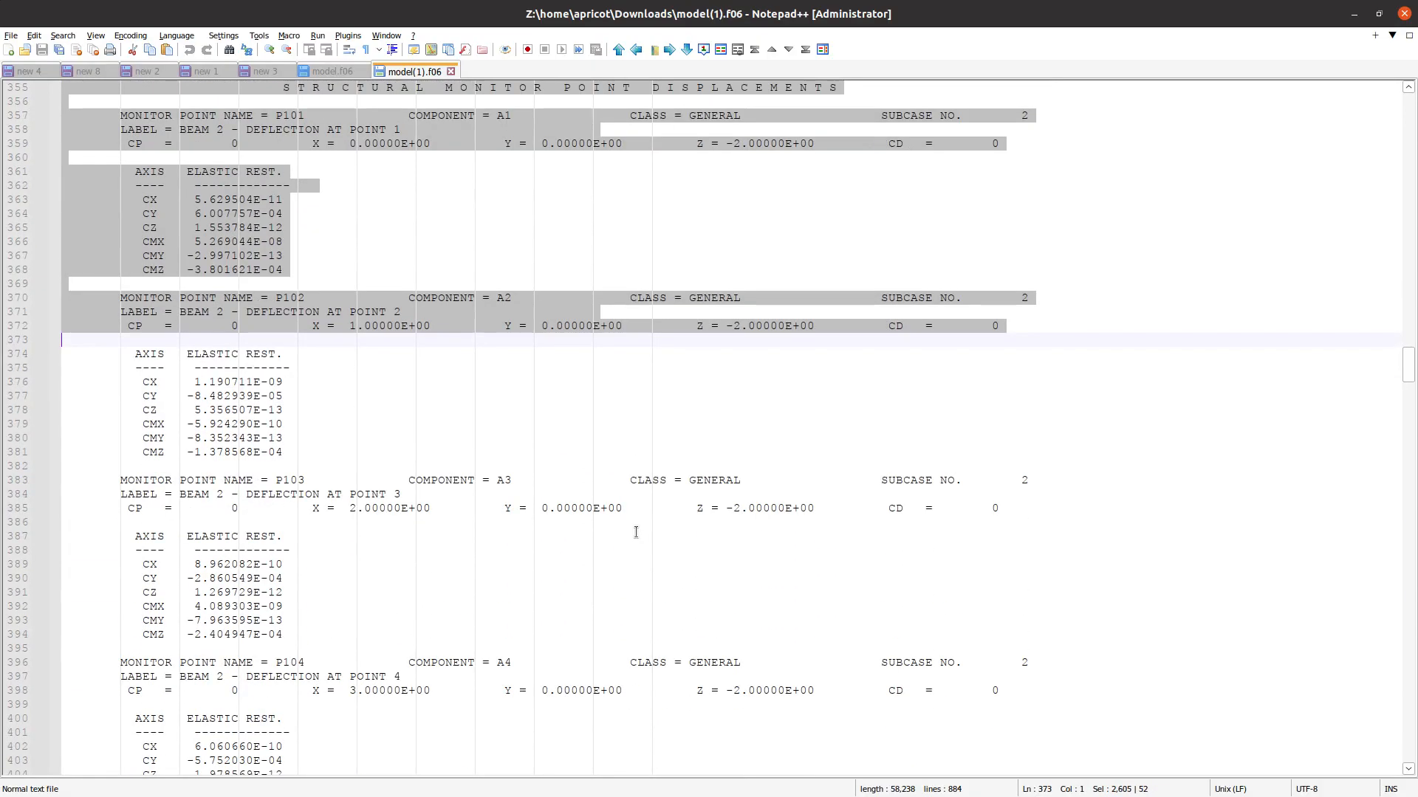
pyautogui.scroll(-20, 636, 532)
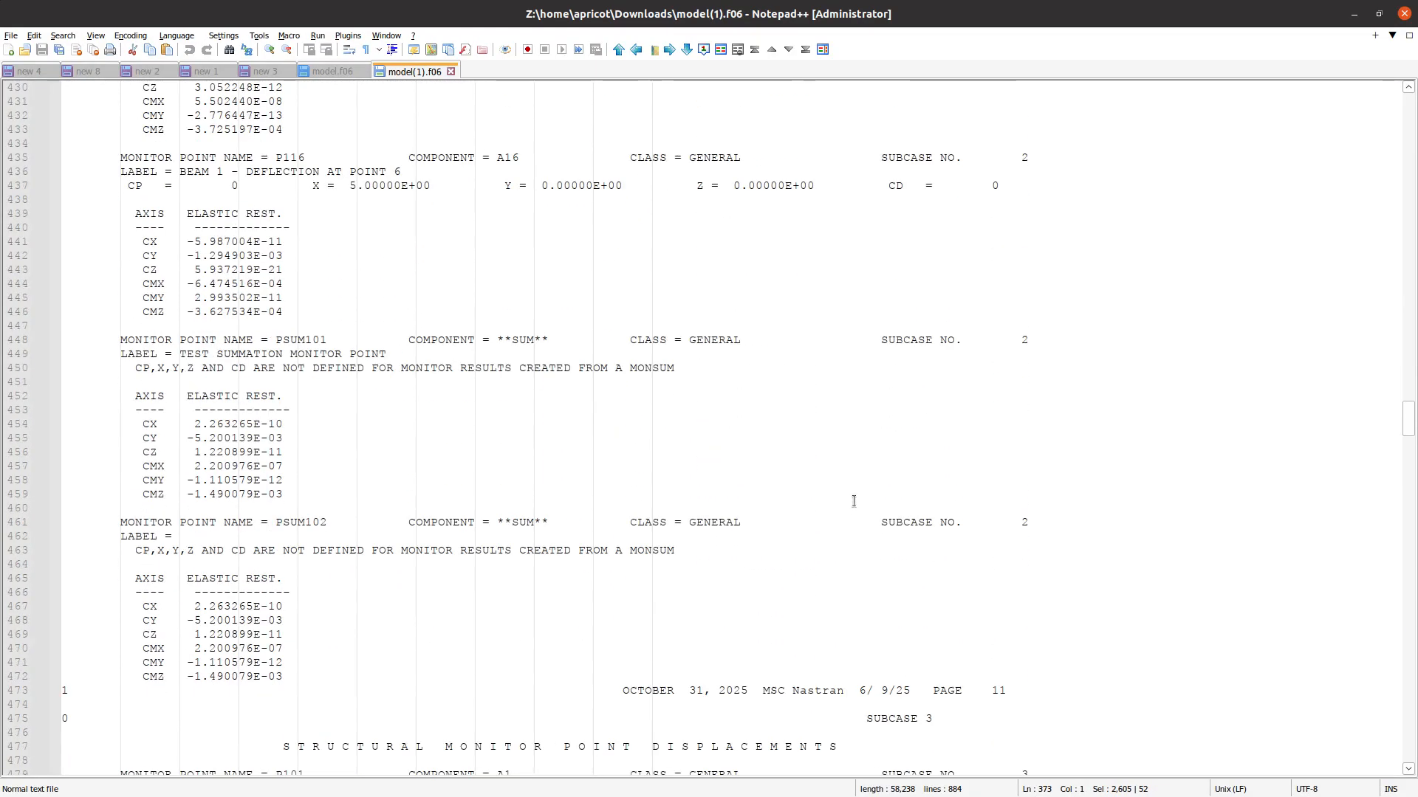
pyautogui.scroll(-13, 854, 501)
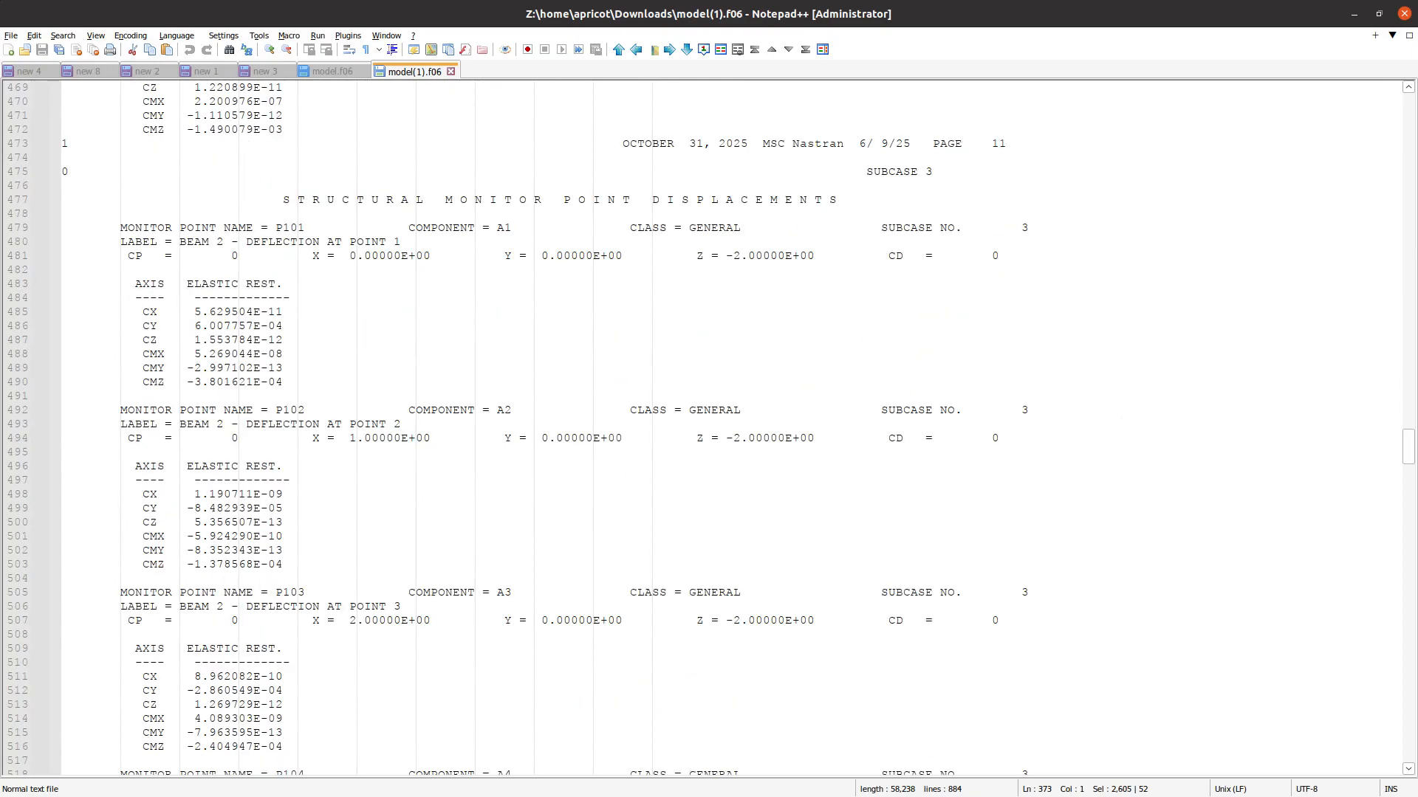
# Return to the Pre window's run result files and view the model.h5 results in HDF5 Explorer
pyautogui.click(1354, 14)
pyautogui.click(144, 546)
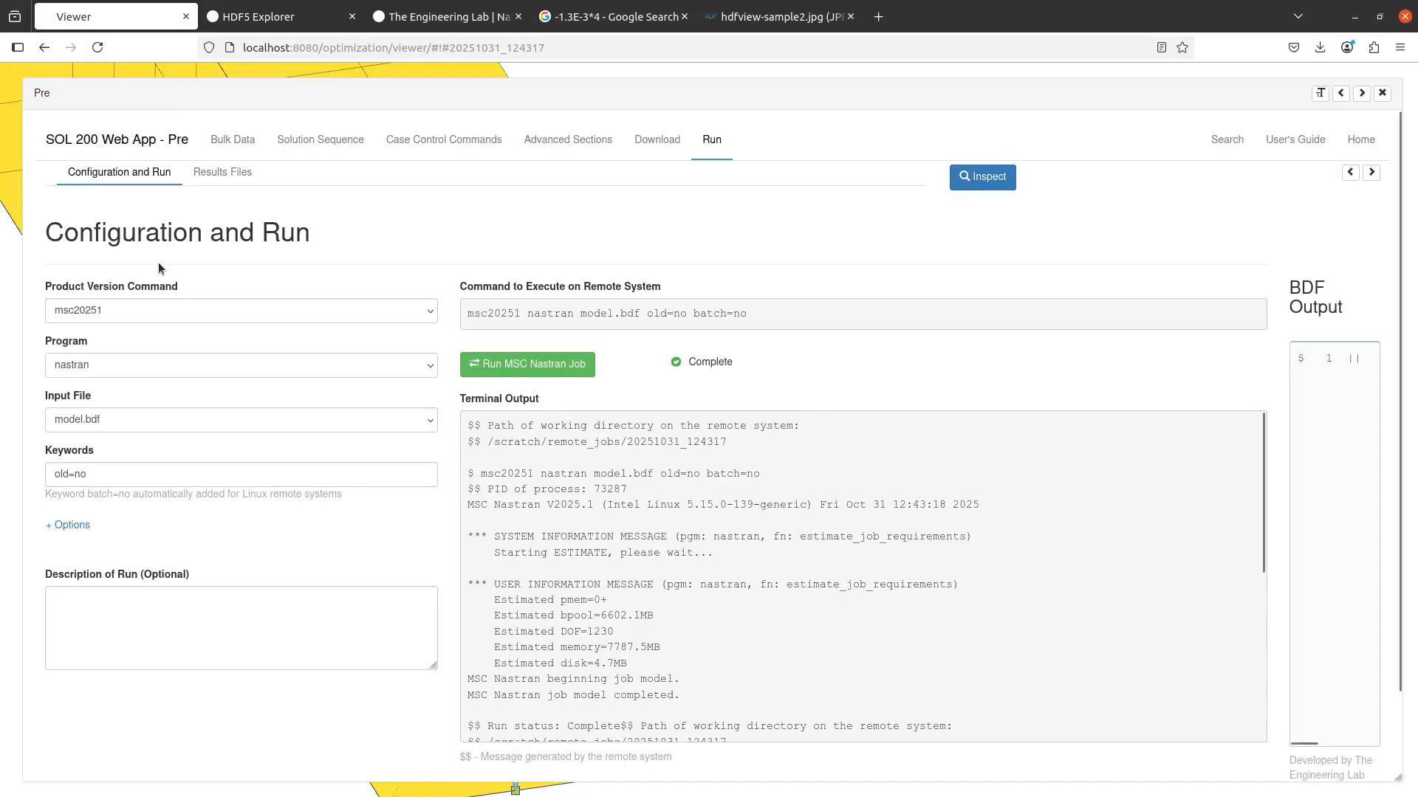
pyautogui.click(222, 172)
pyautogui.scroll(-10, 144, 486)
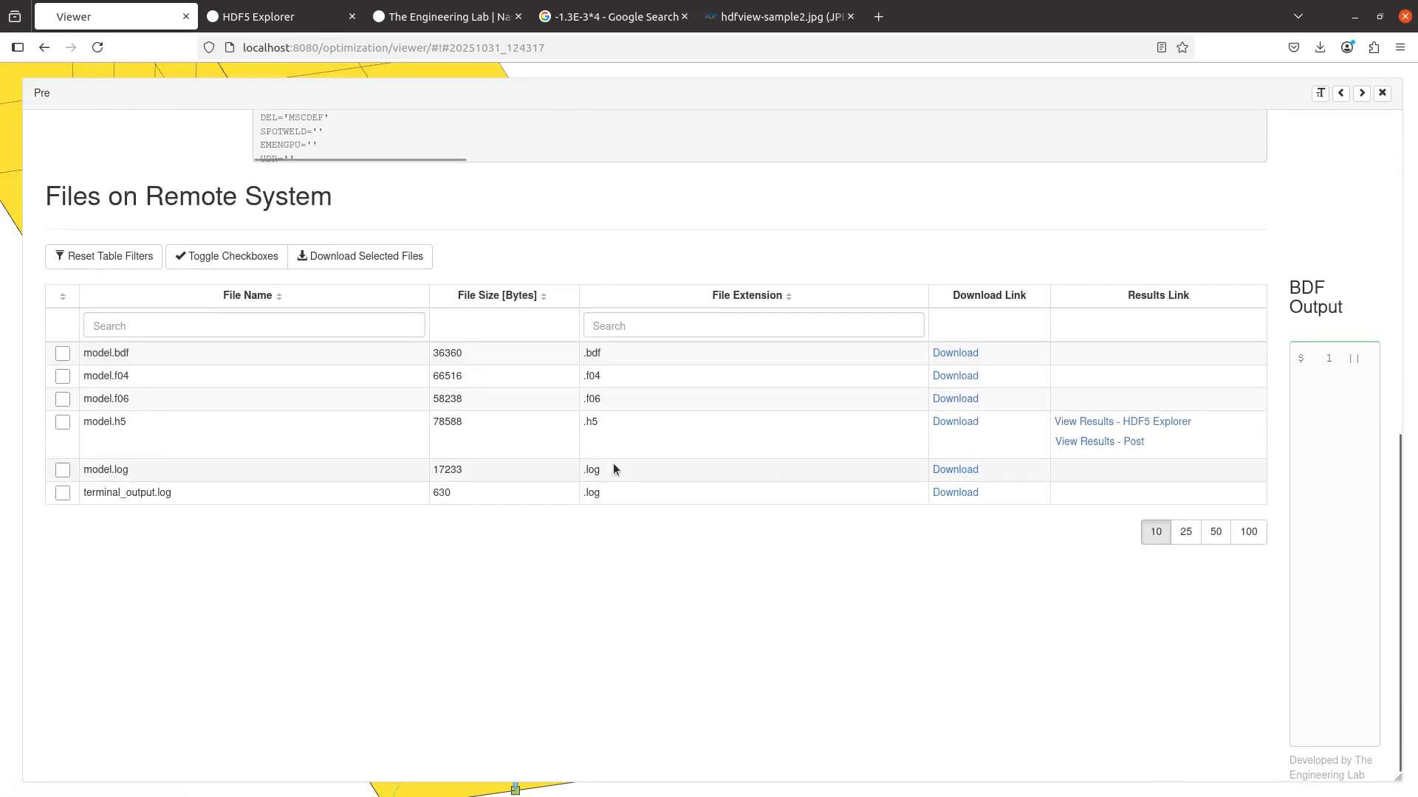
pyautogui.click(1156, 422)
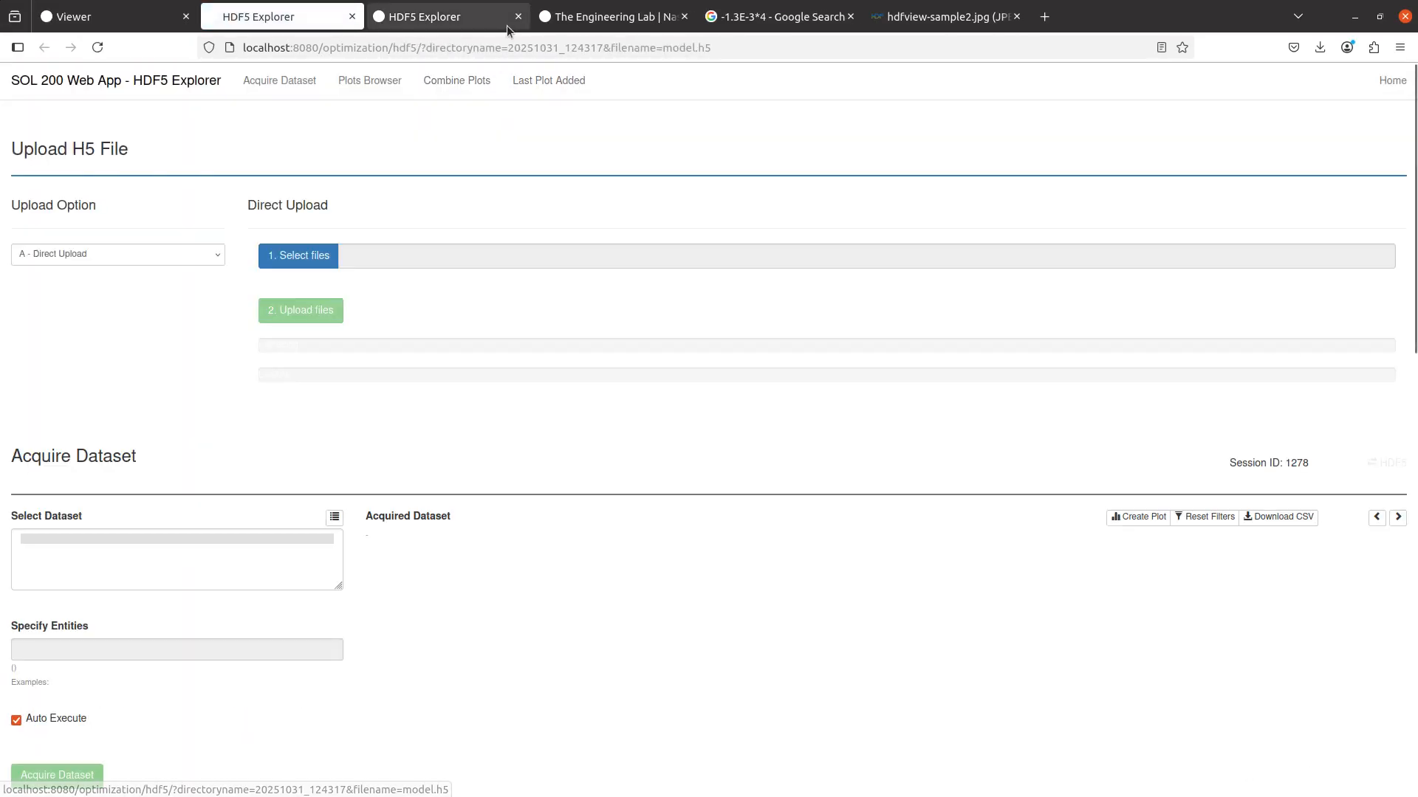
# Close the old HDF5 Explorer, Google search and hdfview image pages and return to the new HDF5 Explorer session
pyautogui.click(444, 16)
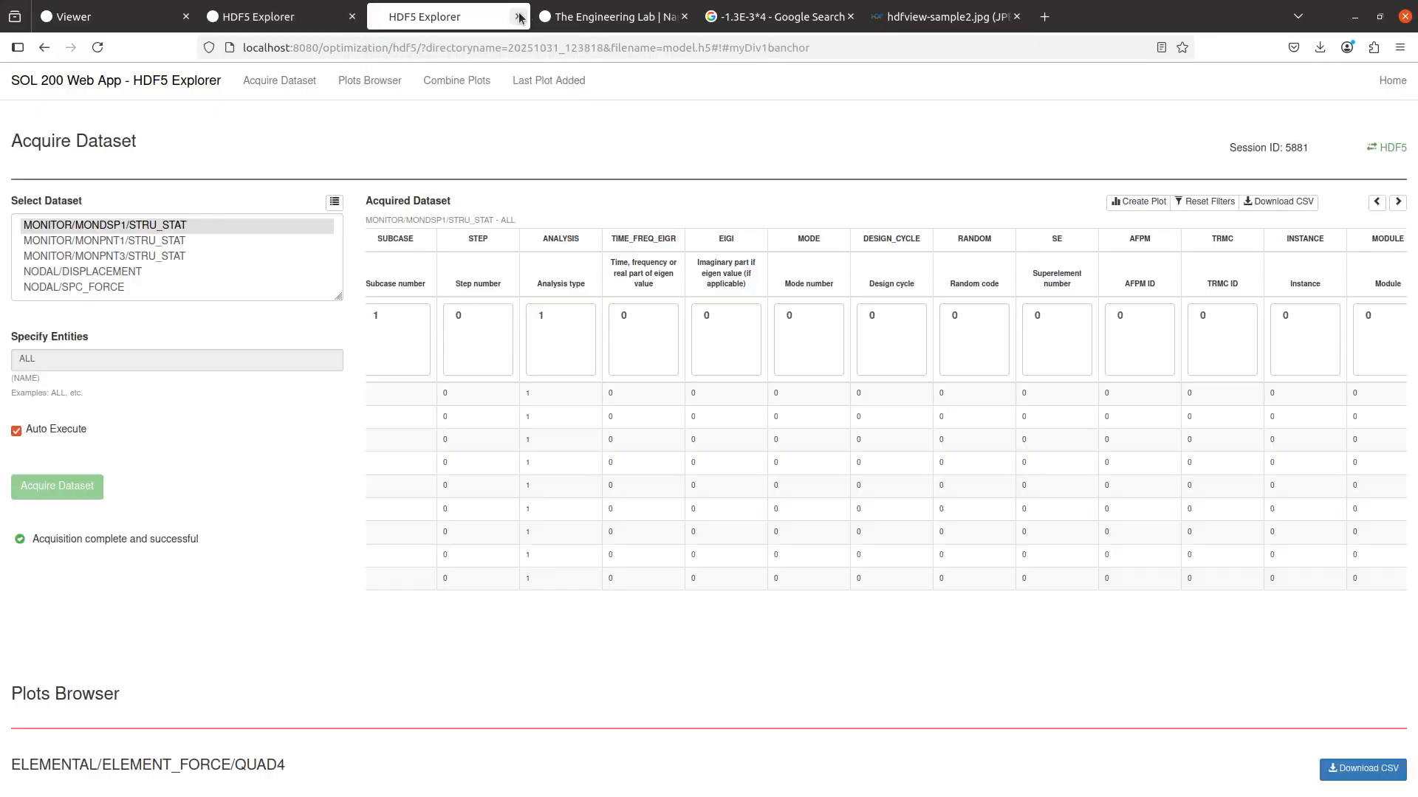
pyautogui.click(518, 16)
pyautogui.click(800, 460)
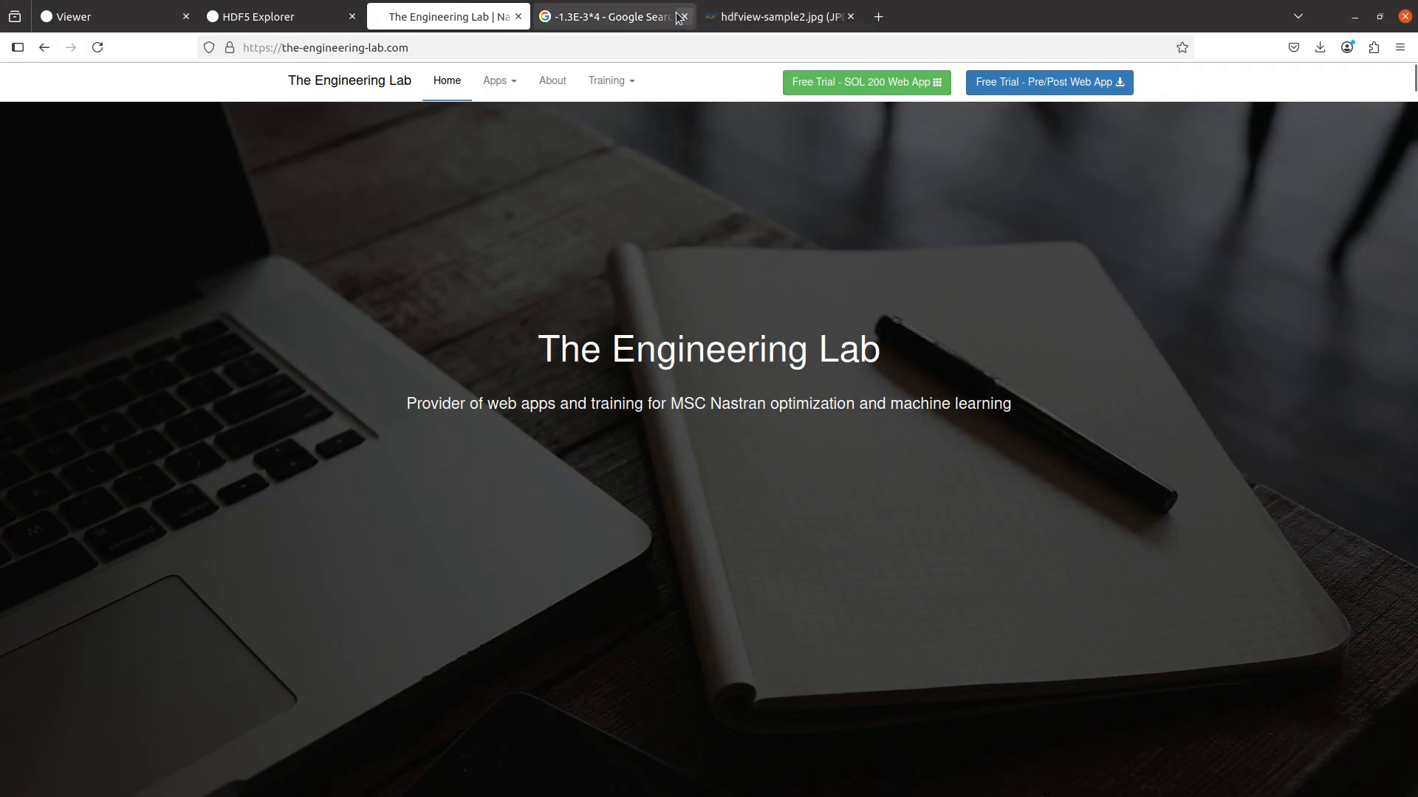
pyautogui.click(685, 17)
pyautogui.click(684, 16)
pyautogui.click(280, 17)
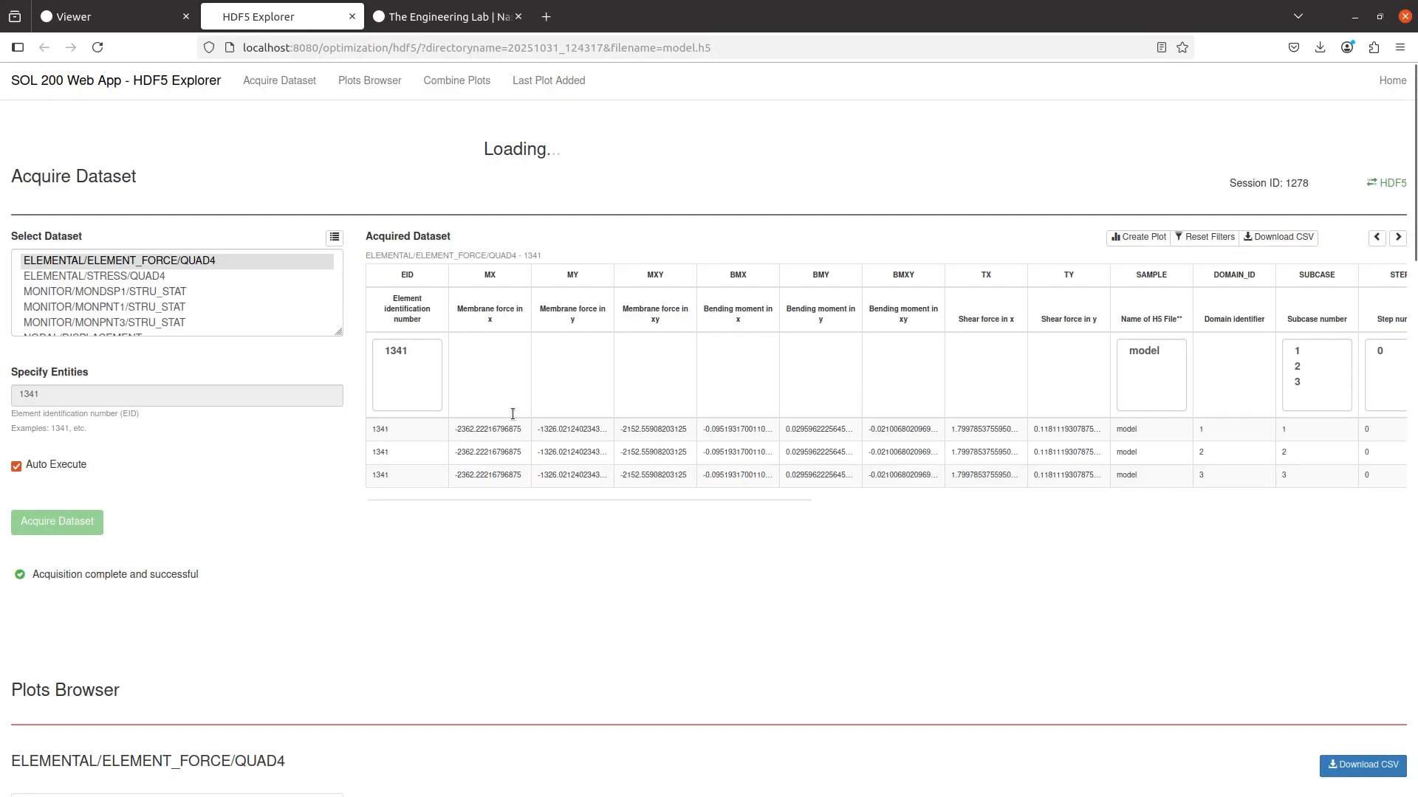
# Acquire the MONITOR/MONDSP1/STRU_STAT dataset and look through the monitor point rows
pyautogui.scroll(10, 247, 443)
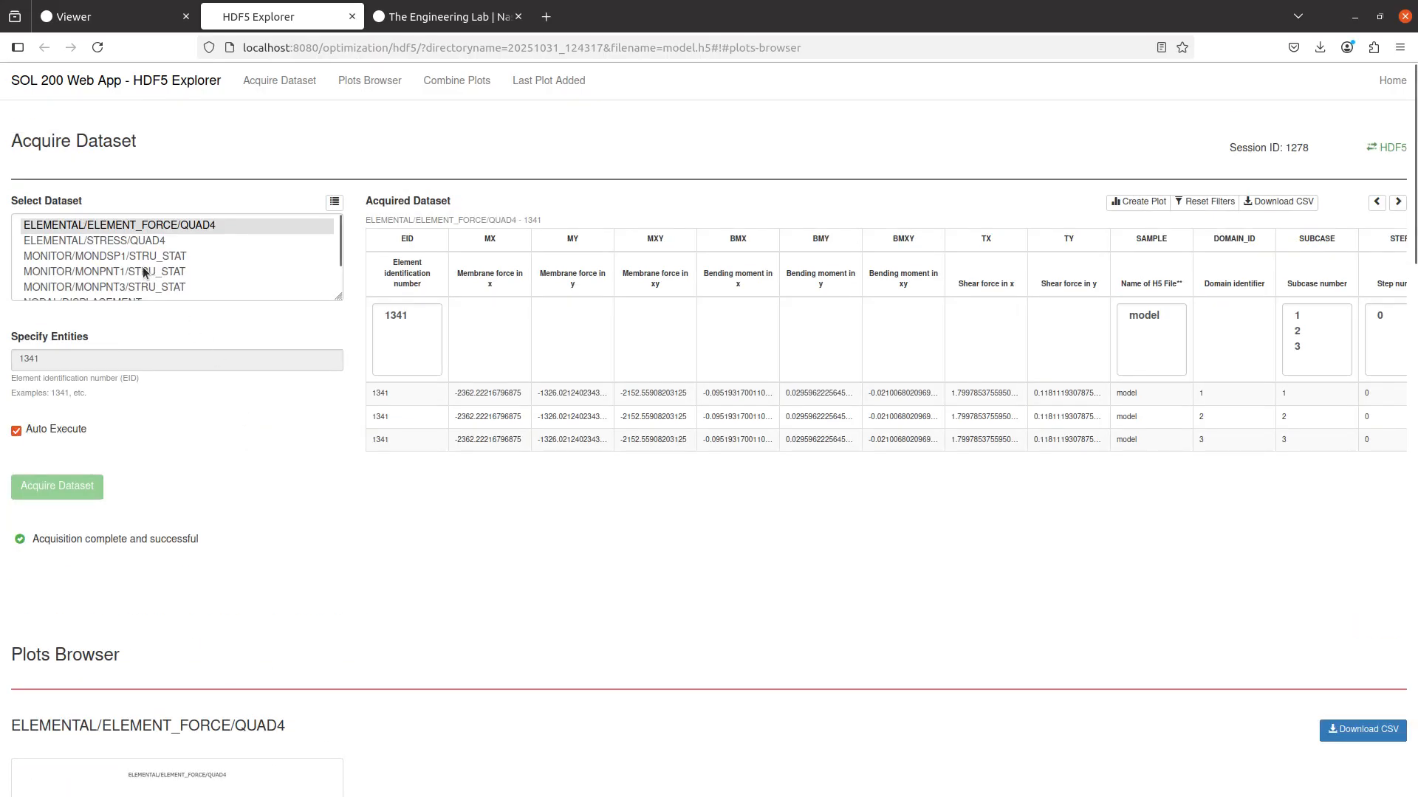
pyautogui.click(147, 260)
pyautogui.scroll(-3, 635, 447)
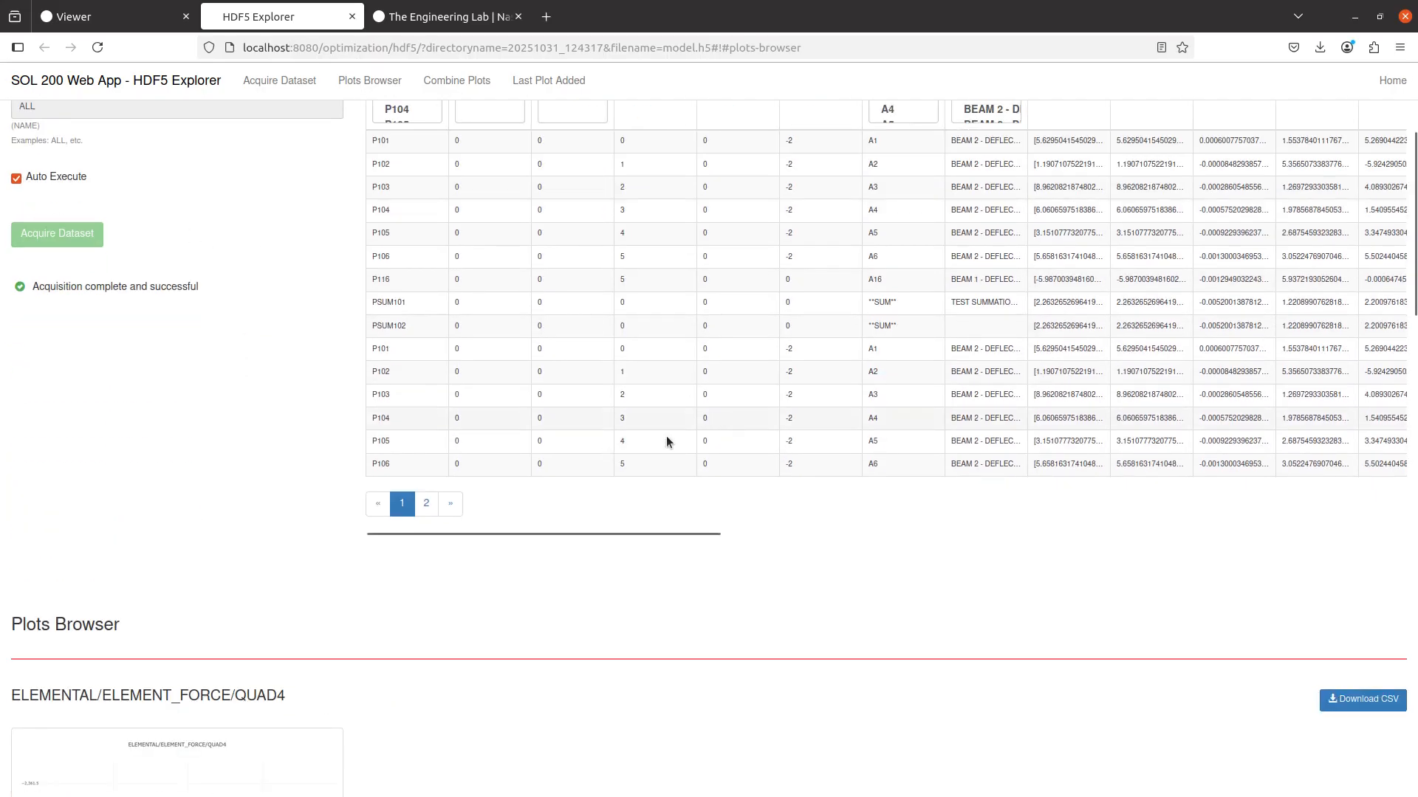
pyautogui.moveTo(687, 531); pyautogui.dragTo(725, 544)
pyautogui.scroll(3, 725, 544)
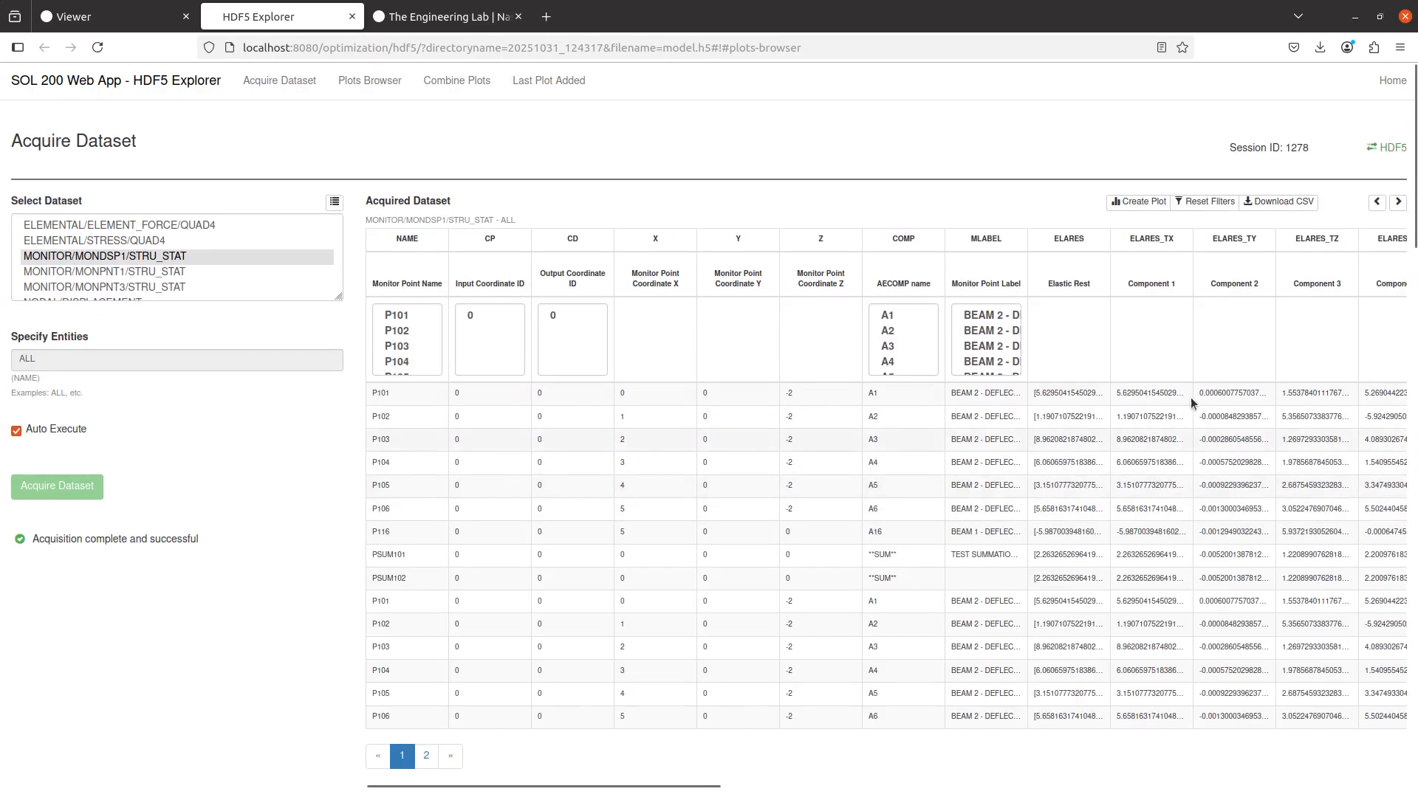
# Download the acquired MONDSP1 dataset as CSV and open acquired_dataset.csv in Spreadsheets
pyautogui.click(1271, 207)
pyautogui.click(1310, 132)
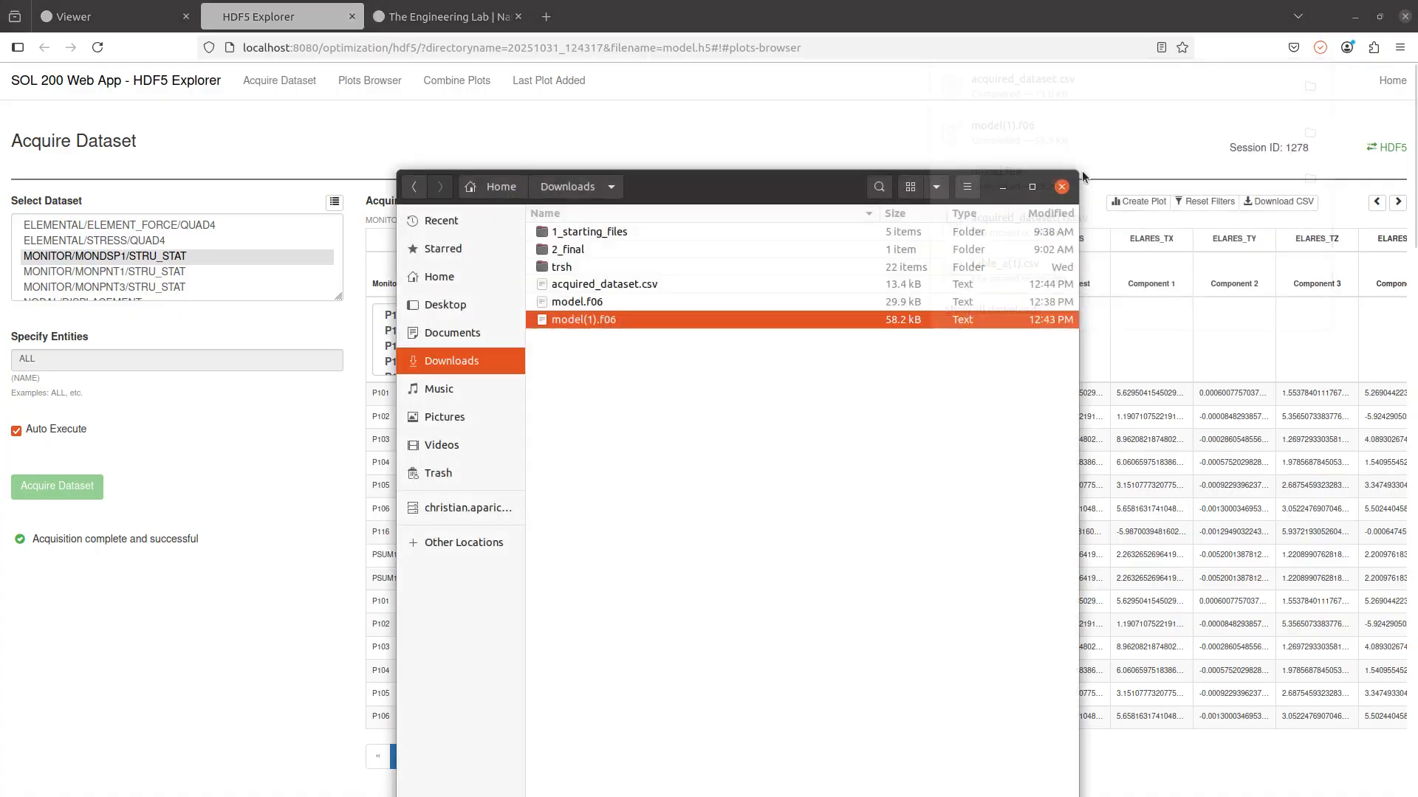
pyautogui.rightClick(595, 283)
pyautogui.click(650, 301)
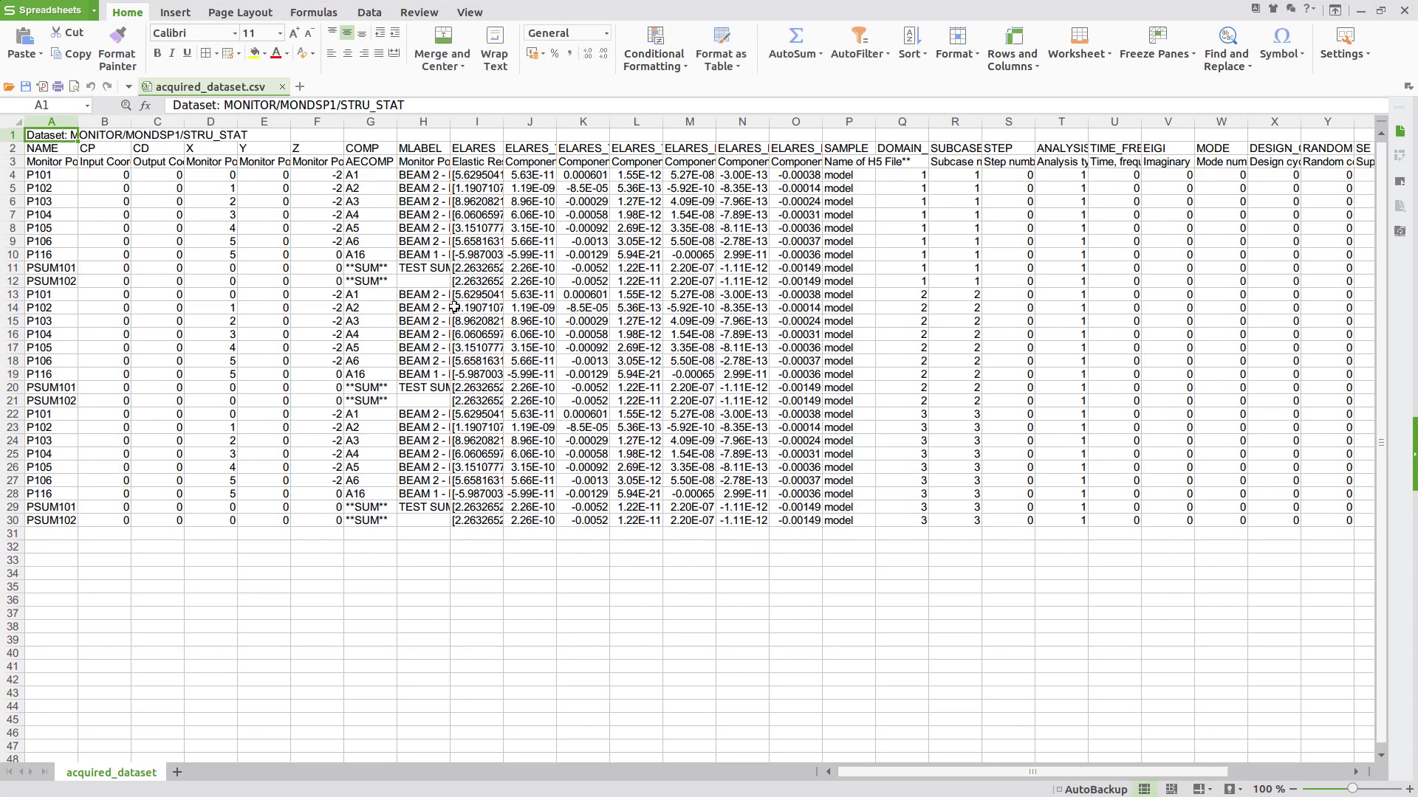
# Widen the ELARES_TY column to about 38.13 and apply an AutoFilter to header row 3
pyautogui.click(567, 186)
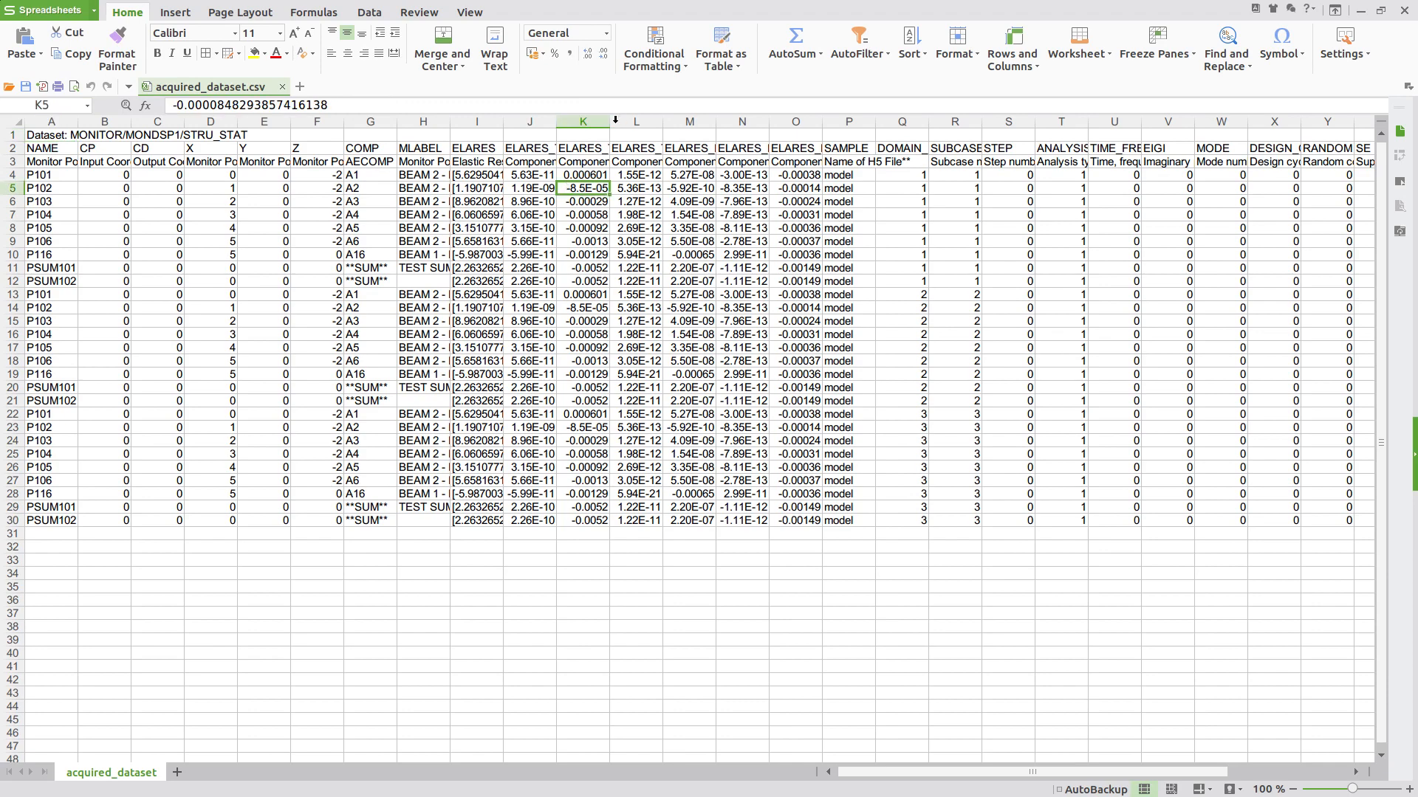
pyautogui.moveTo(611, 124); pyautogui.dragTo(791, 157)
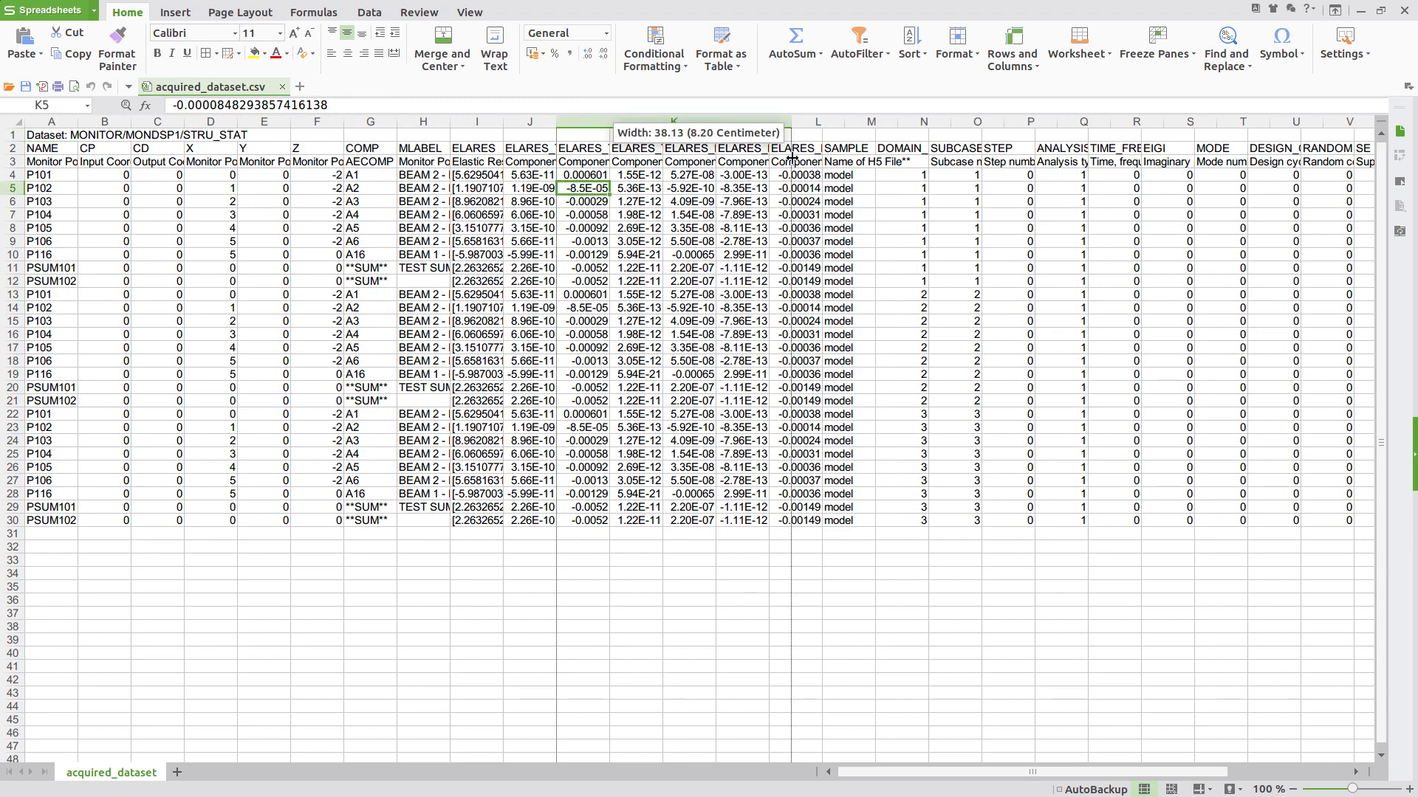
pyautogui.click(16, 161)
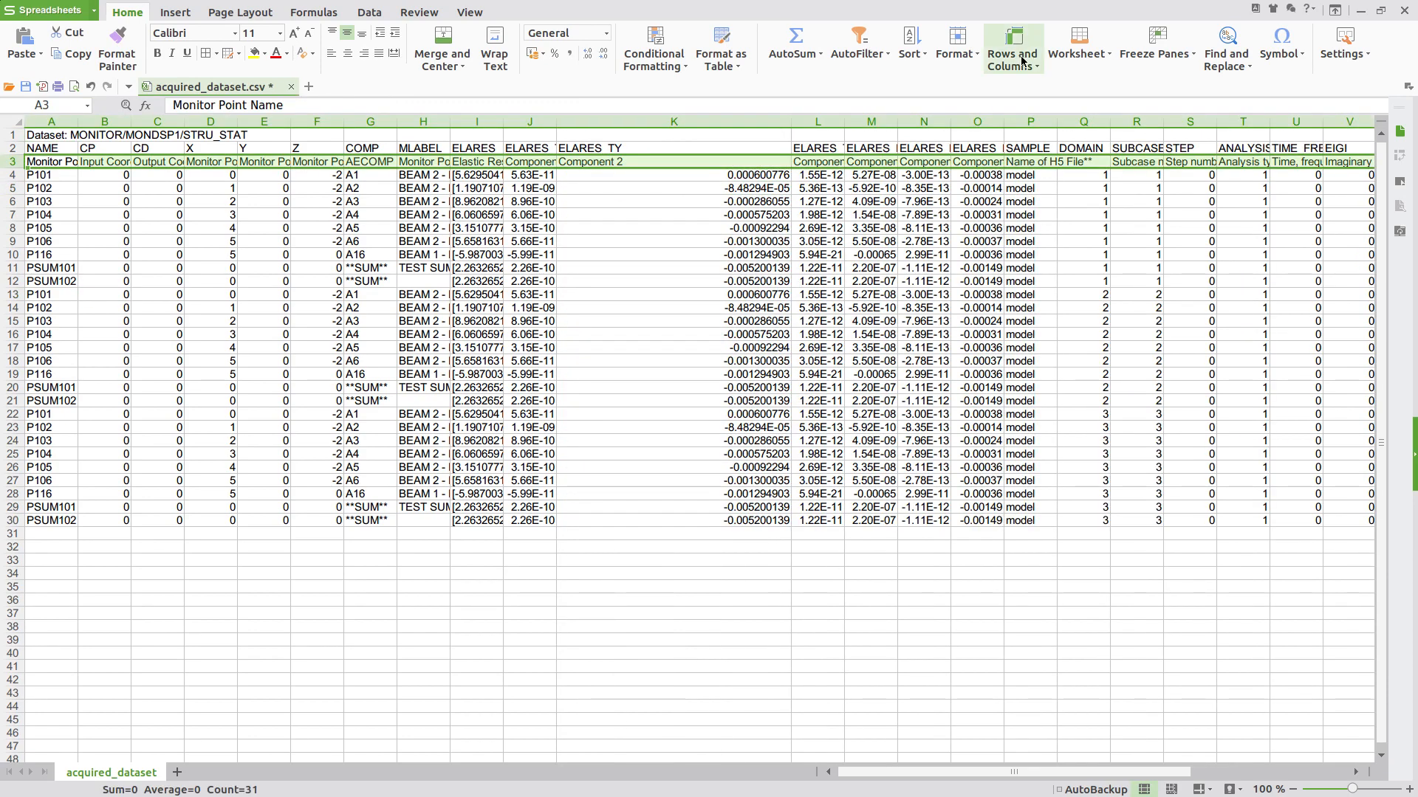
pyautogui.click(864, 54)
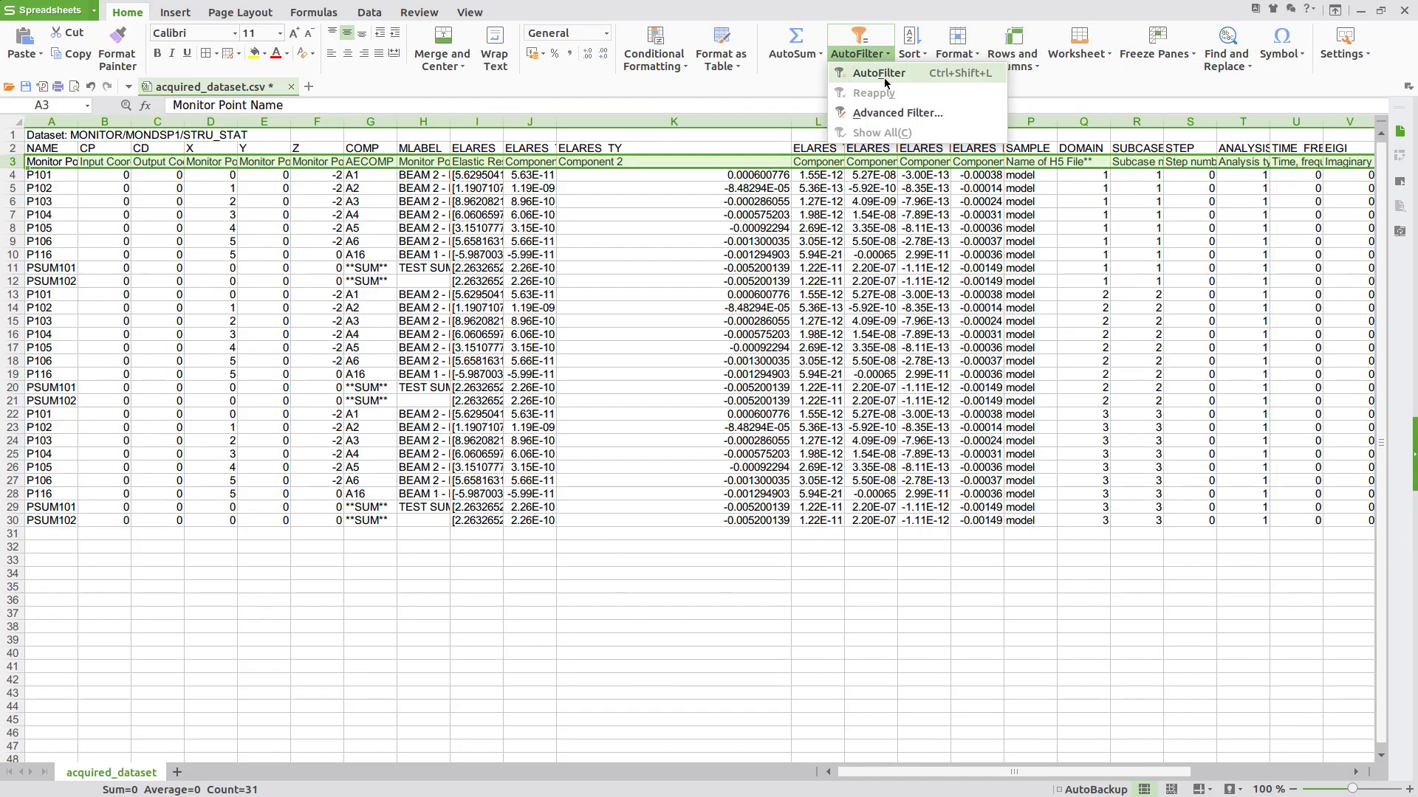
pyautogui.click(869, 72)
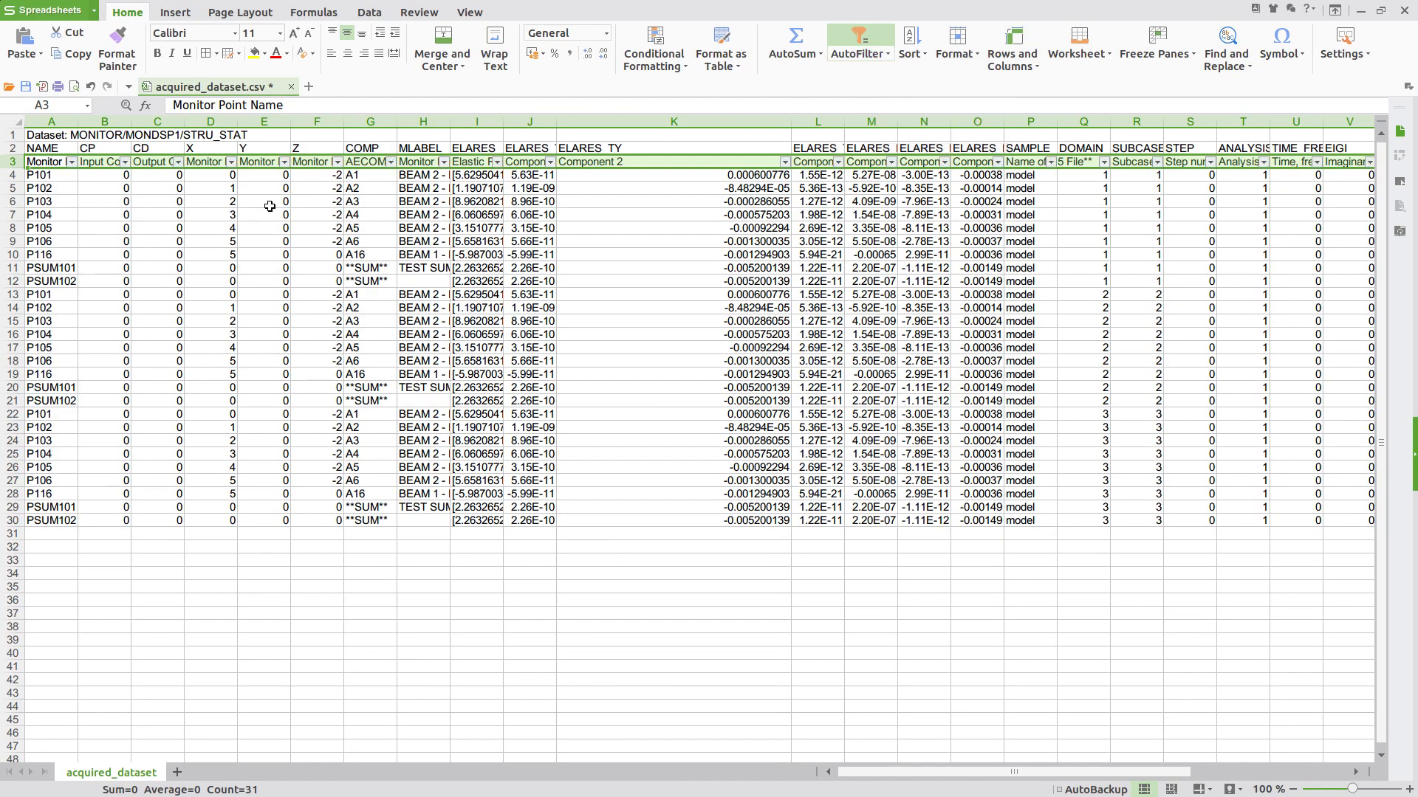
# Filter the monitor point names to PSUM101 and PSUM102, and widen the ELARES_RX and ELARES_TZ columns
pyautogui.click(71, 161)
pyautogui.click(36, 277)
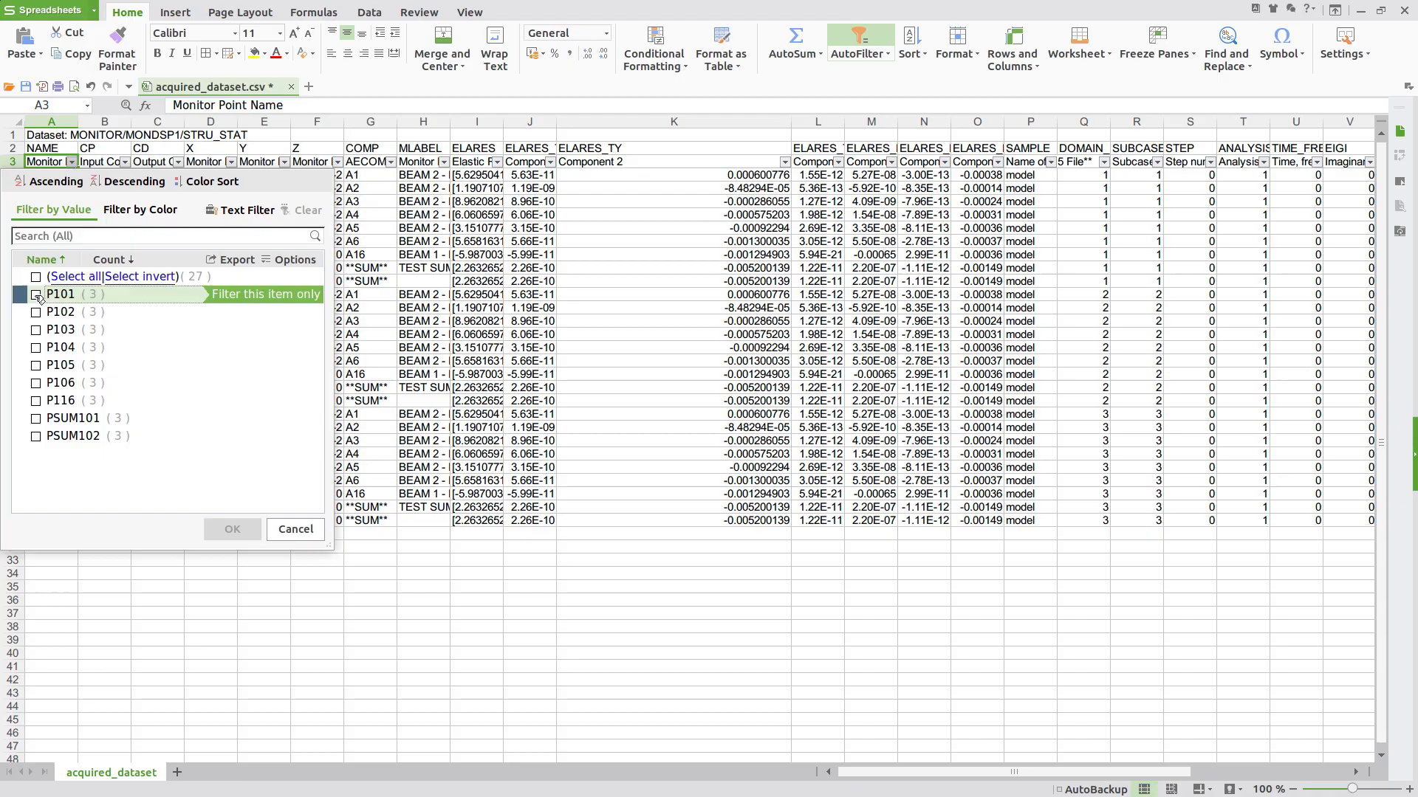
pyautogui.click(36, 419)
pyautogui.click(36, 437)
pyautogui.click(234, 531)
pyautogui.click(541, 269)
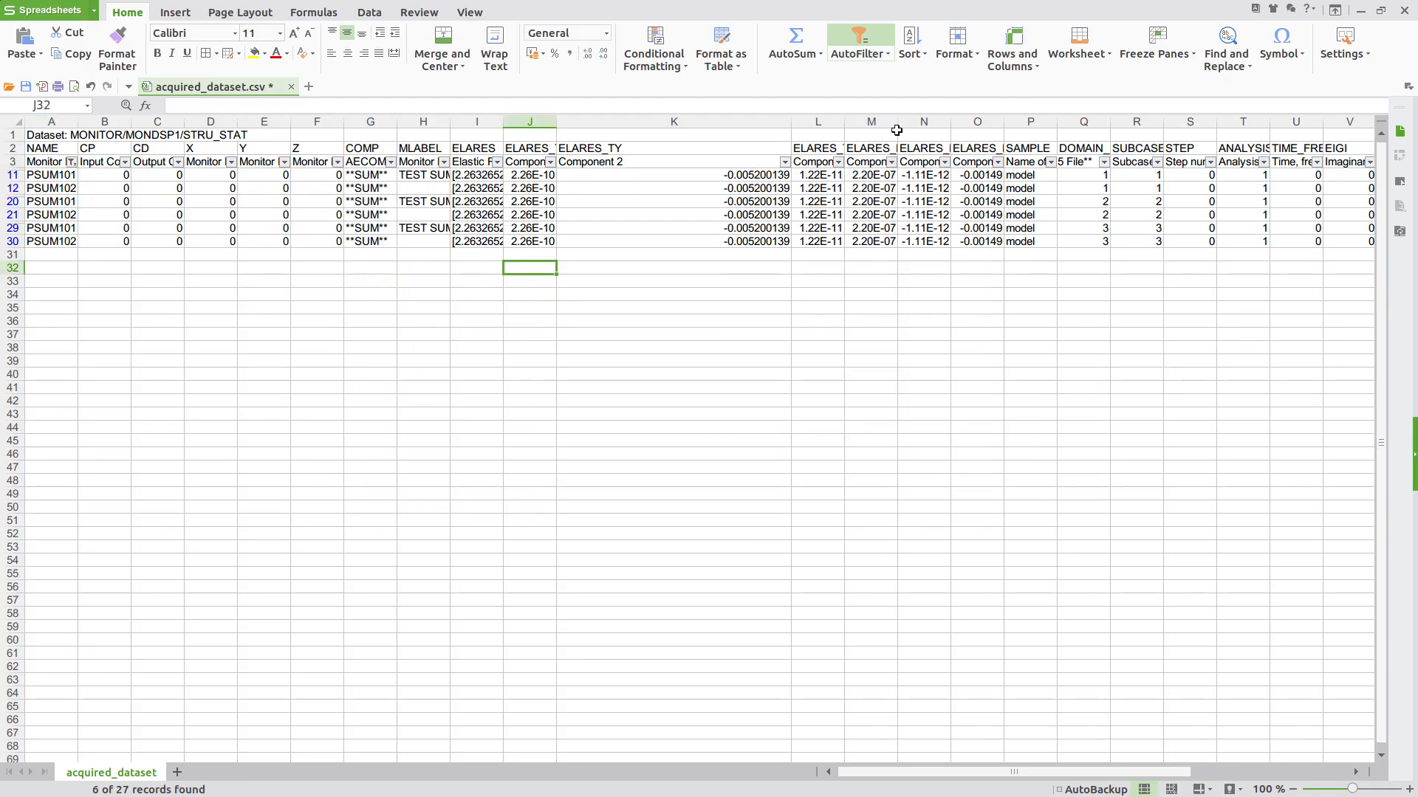
pyautogui.moveTo(897, 123); pyautogui.dragTo(1039, 132)
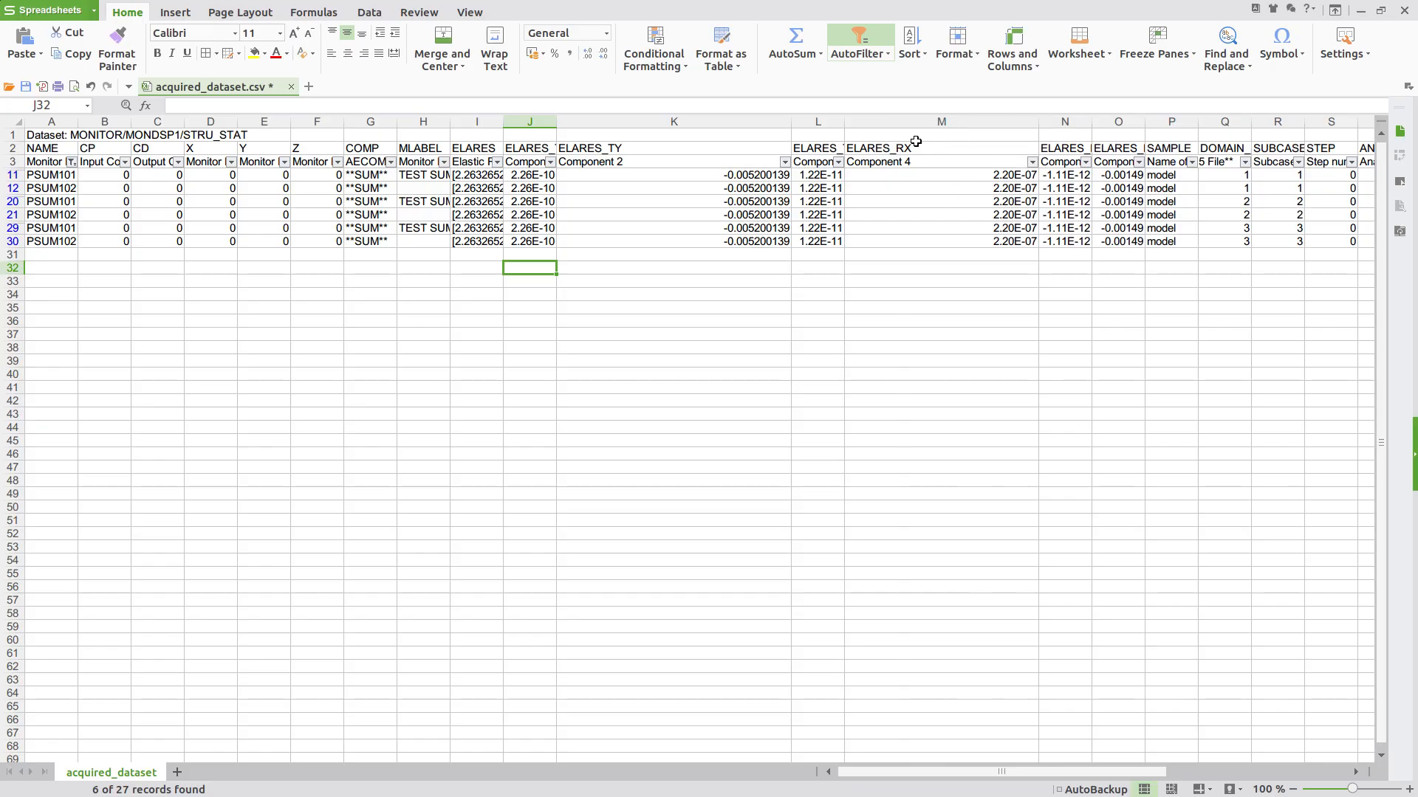
pyautogui.moveTo(842, 122); pyautogui.dragTo(965, 129)
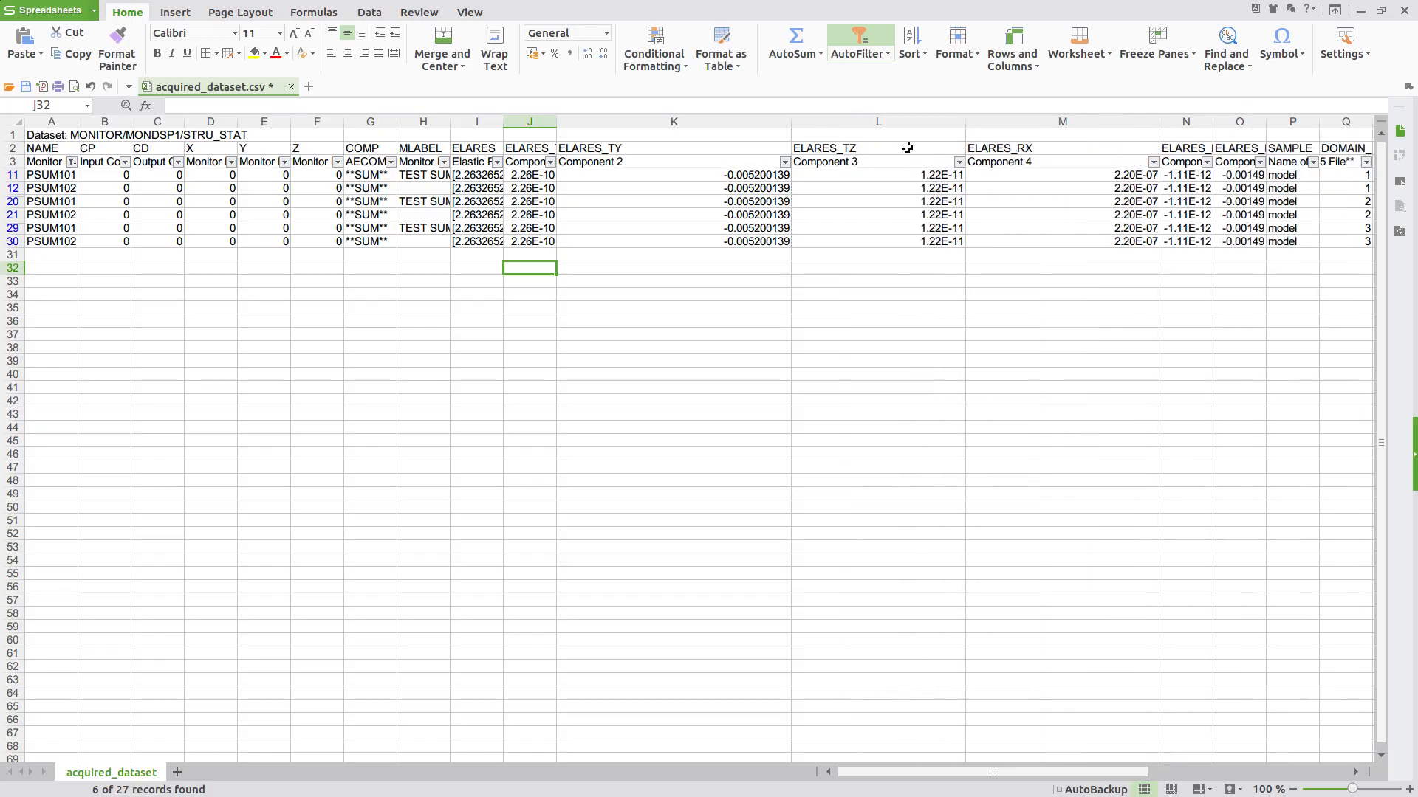
# Highlight the ELARES_TY headers and filtered values in yellow and review them at 160 % zoom
pyautogui.click(695, 180)
pyautogui.moveTo(637, 156); pyautogui.dragTo(636, 240)
pyautogui.click(255, 53)
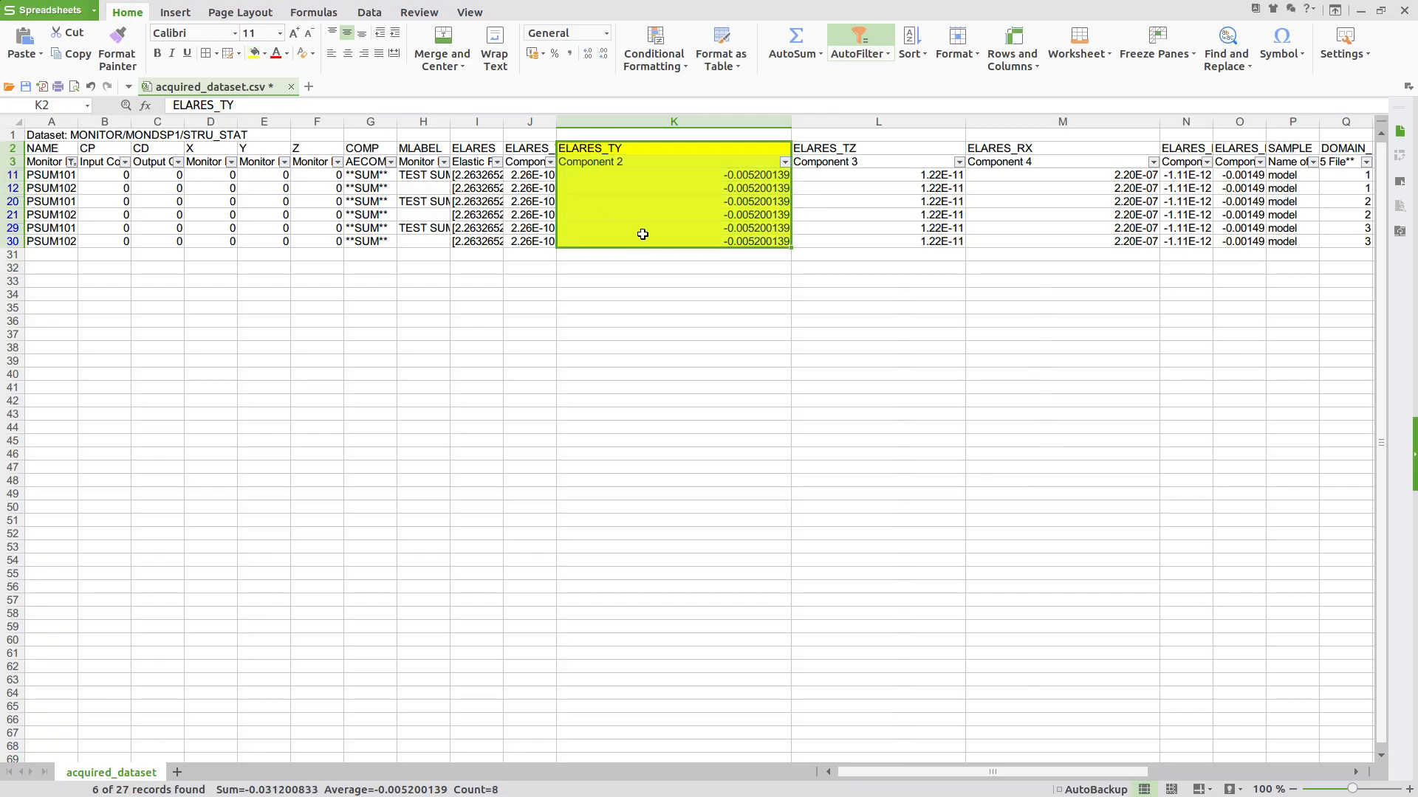
pyautogui.keyDown('ctrl'); pyautogui.scroll(6, 642, 232); pyautogui.keyUp('ctrl')
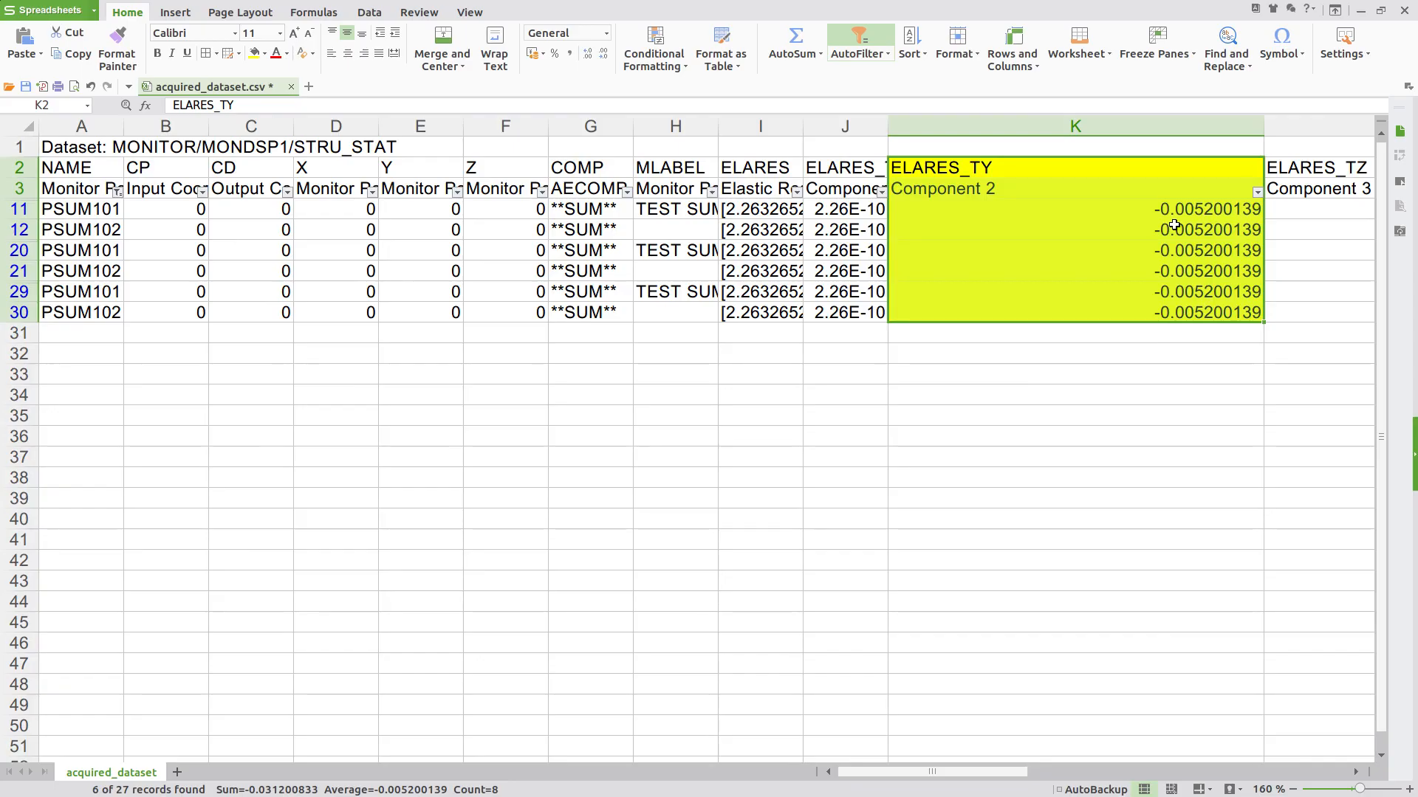
pyautogui.click(259, 249)
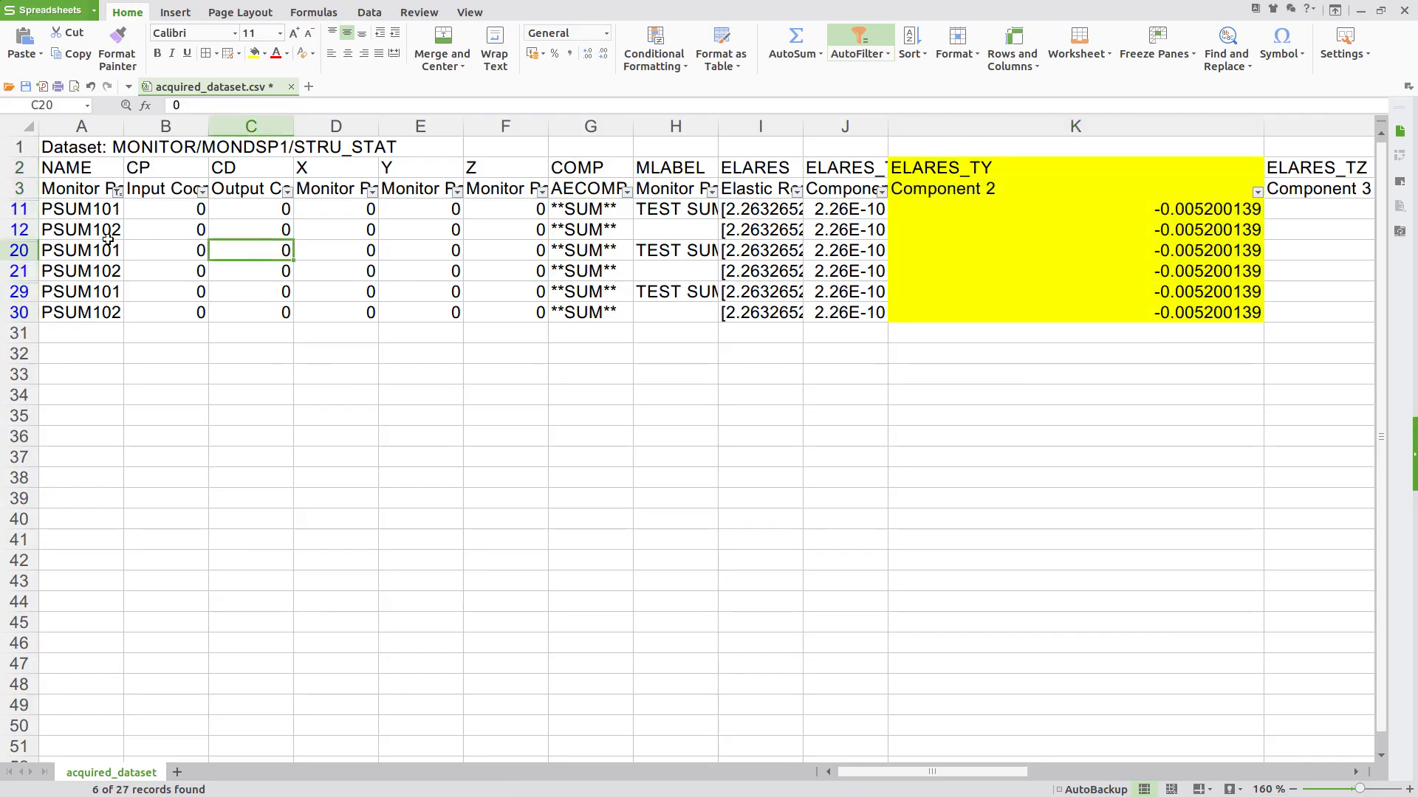
pyautogui.moveTo(1159, 213); pyautogui.dragTo(1137, 306)
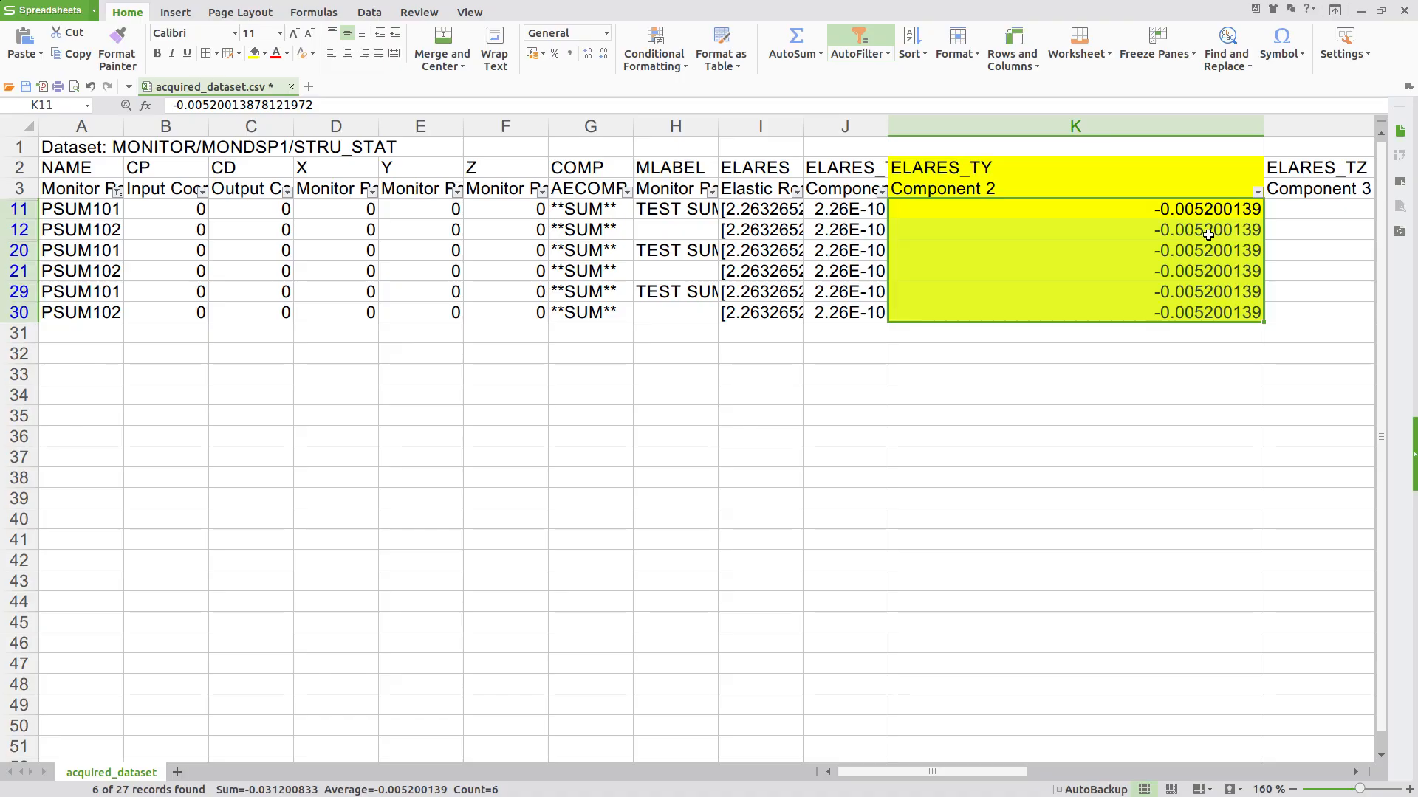
# Review the SUBCASE 3 monitor point displacements in model(1).f06 again, then switch back to HDF5 Explorer
pyautogui.hotkey('alt', 'Tab')
pyautogui.click(558, 422)
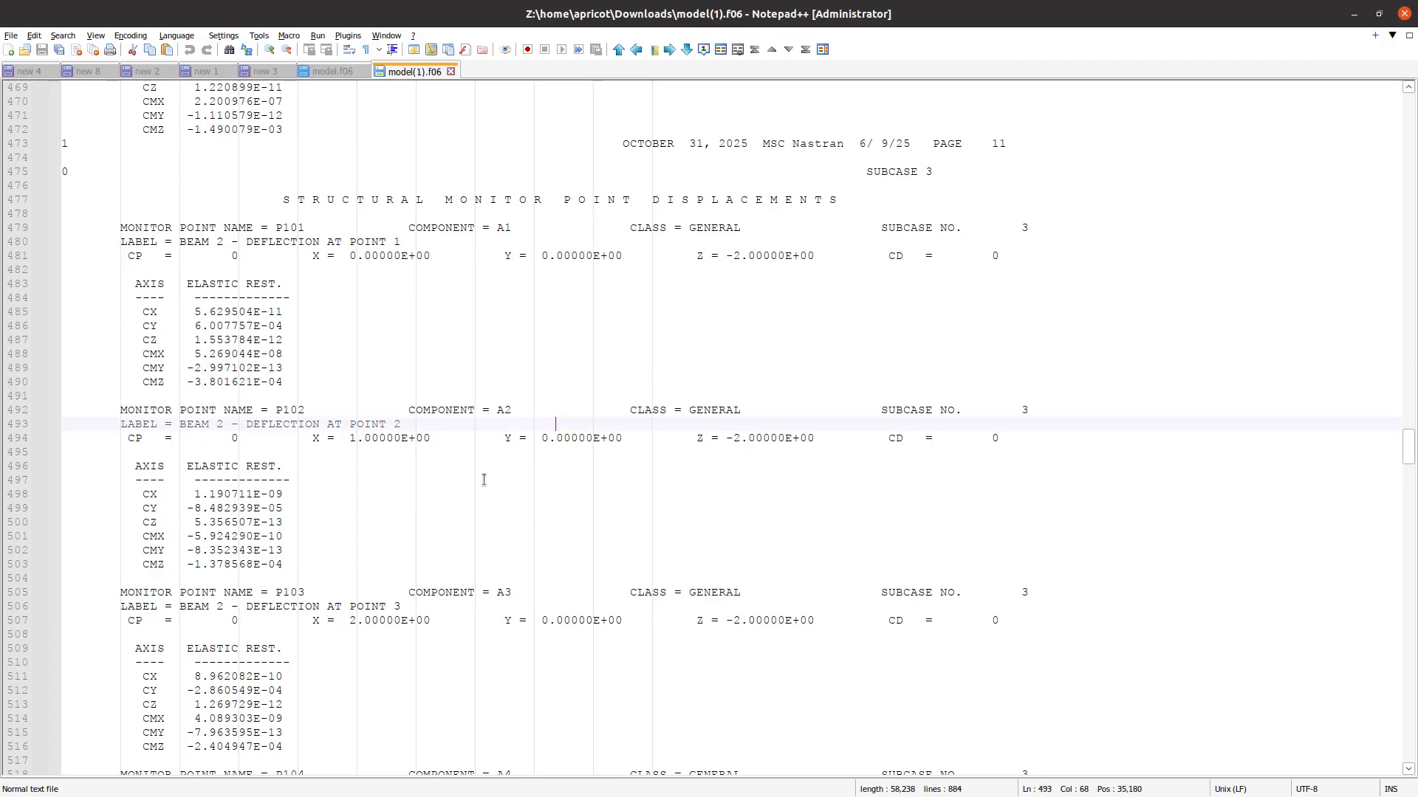
pyautogui.scroll(-5, 483, 481)
pyautogui.moveTo(479, 550); pyautogui.dragTo(403, 385)
pyautogui.scroll(4, 401, 384)
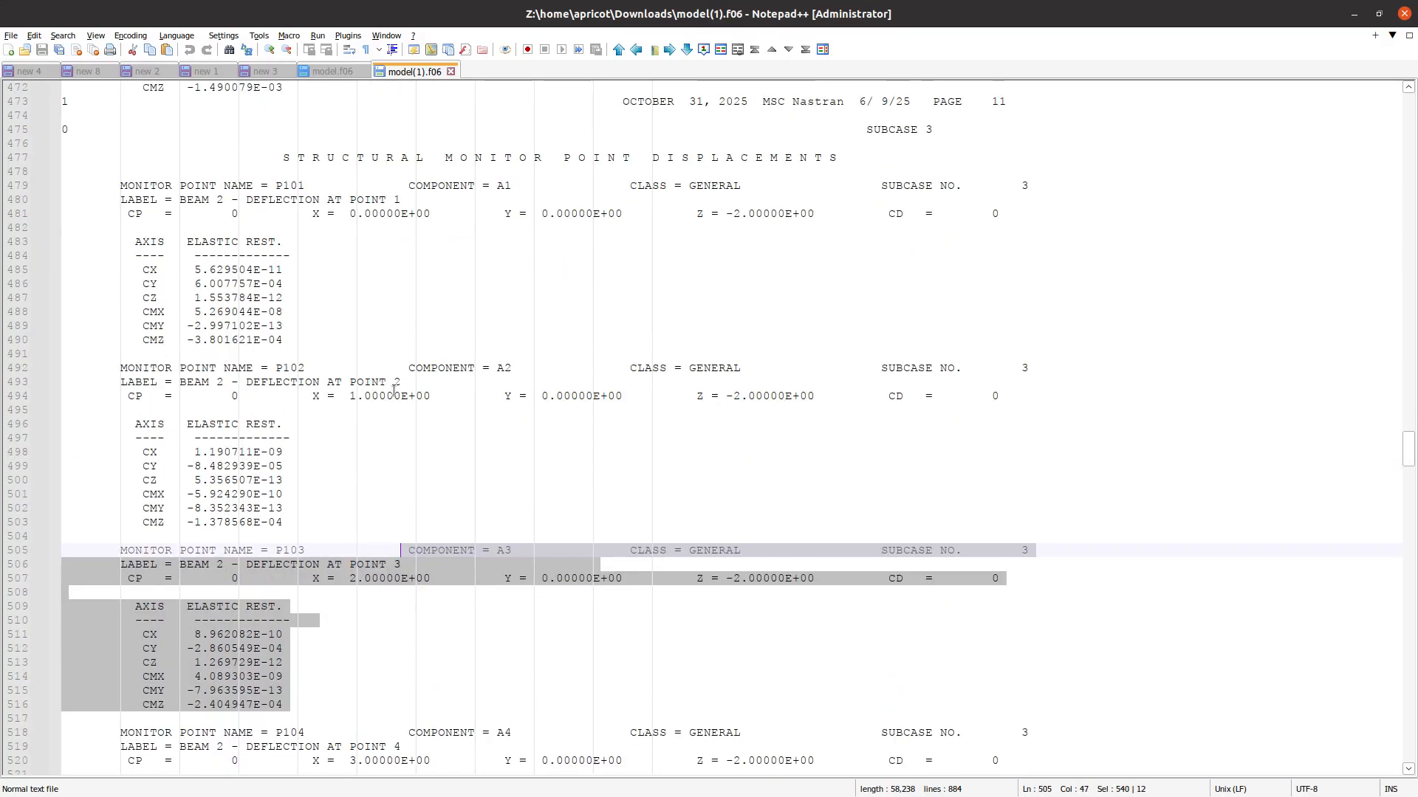
pyautogui.hotkey('alt', 'Tab')
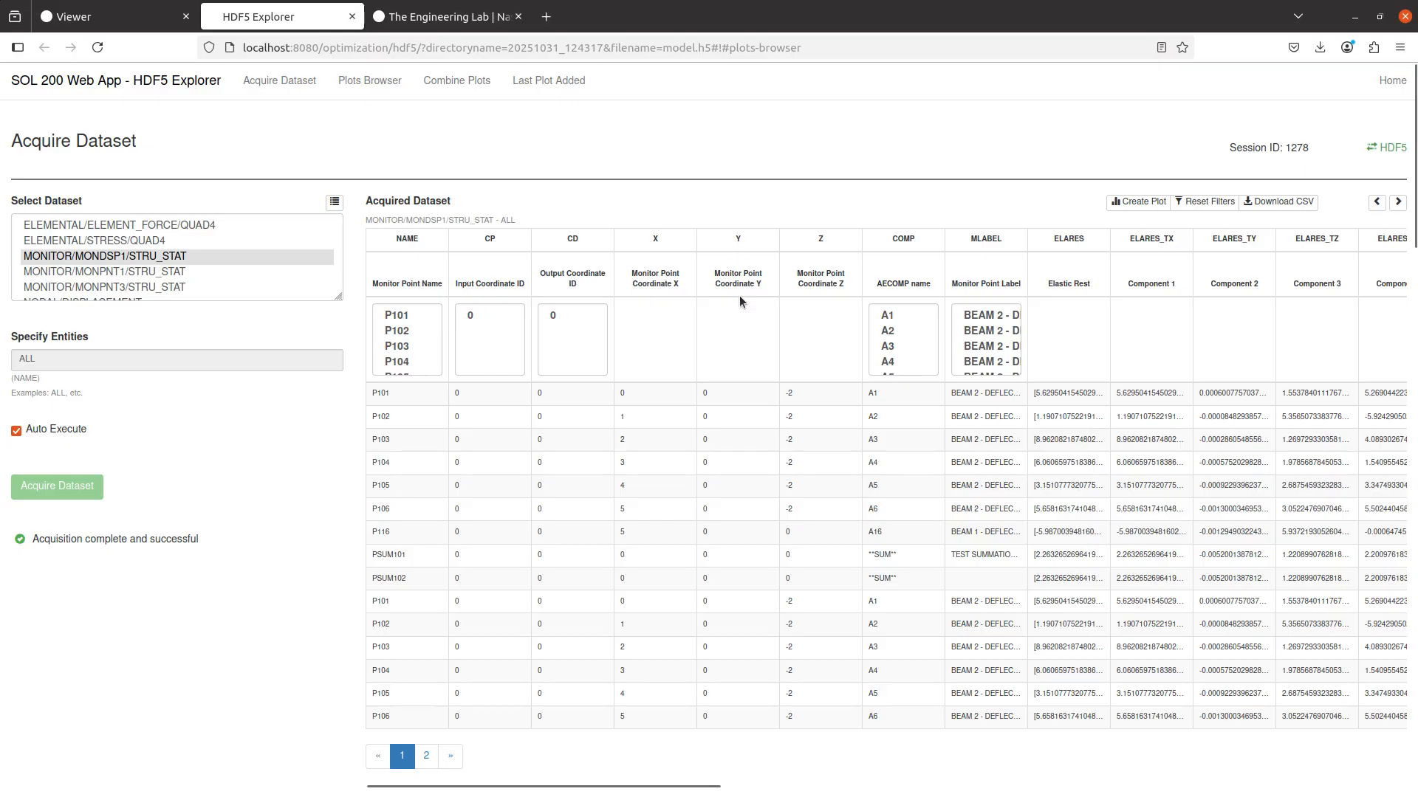
# Switch to the acquired_dataset.csv spreadsheet and remove its AutoFilter
pyautogui.hotkey('alt', 'Tab')
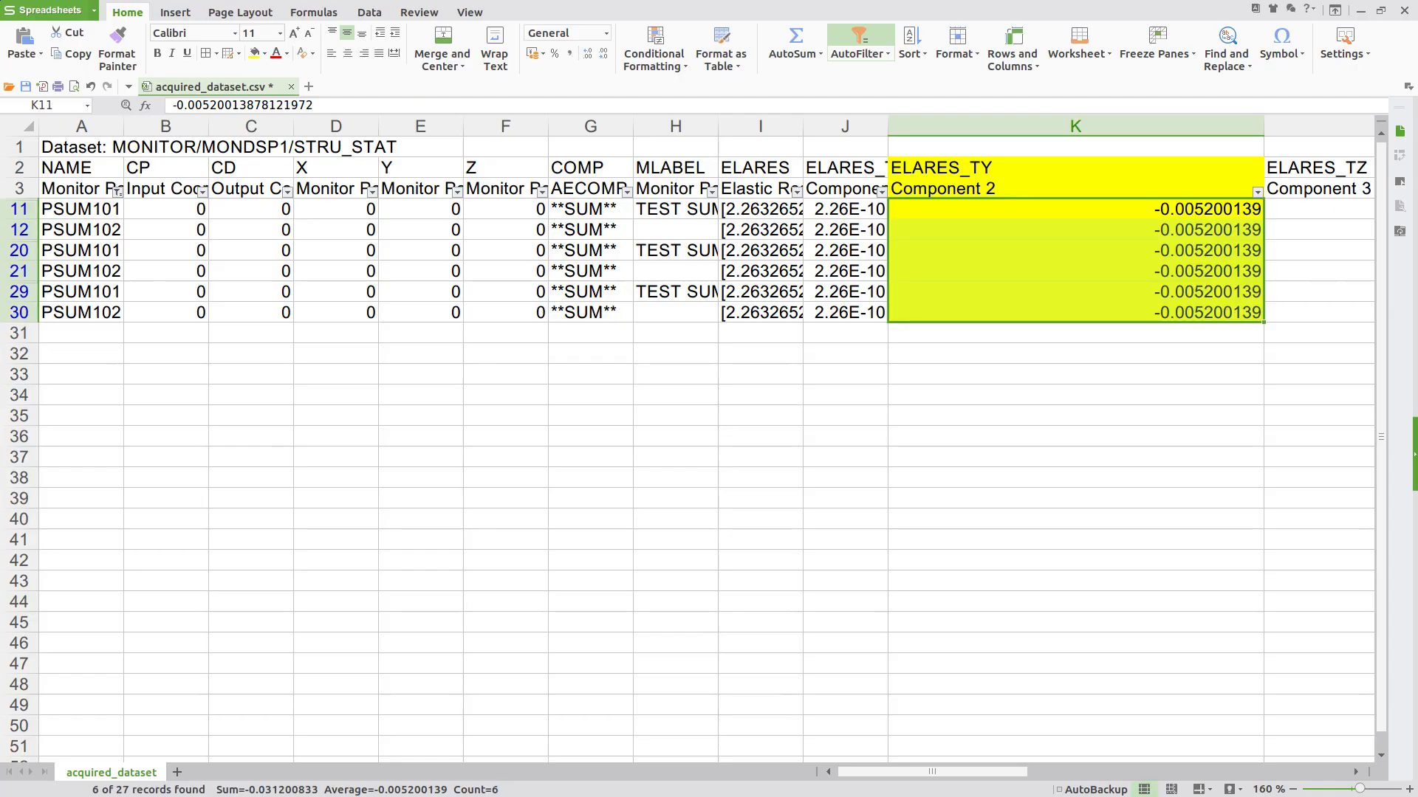
pyautogui.click(842, 65)
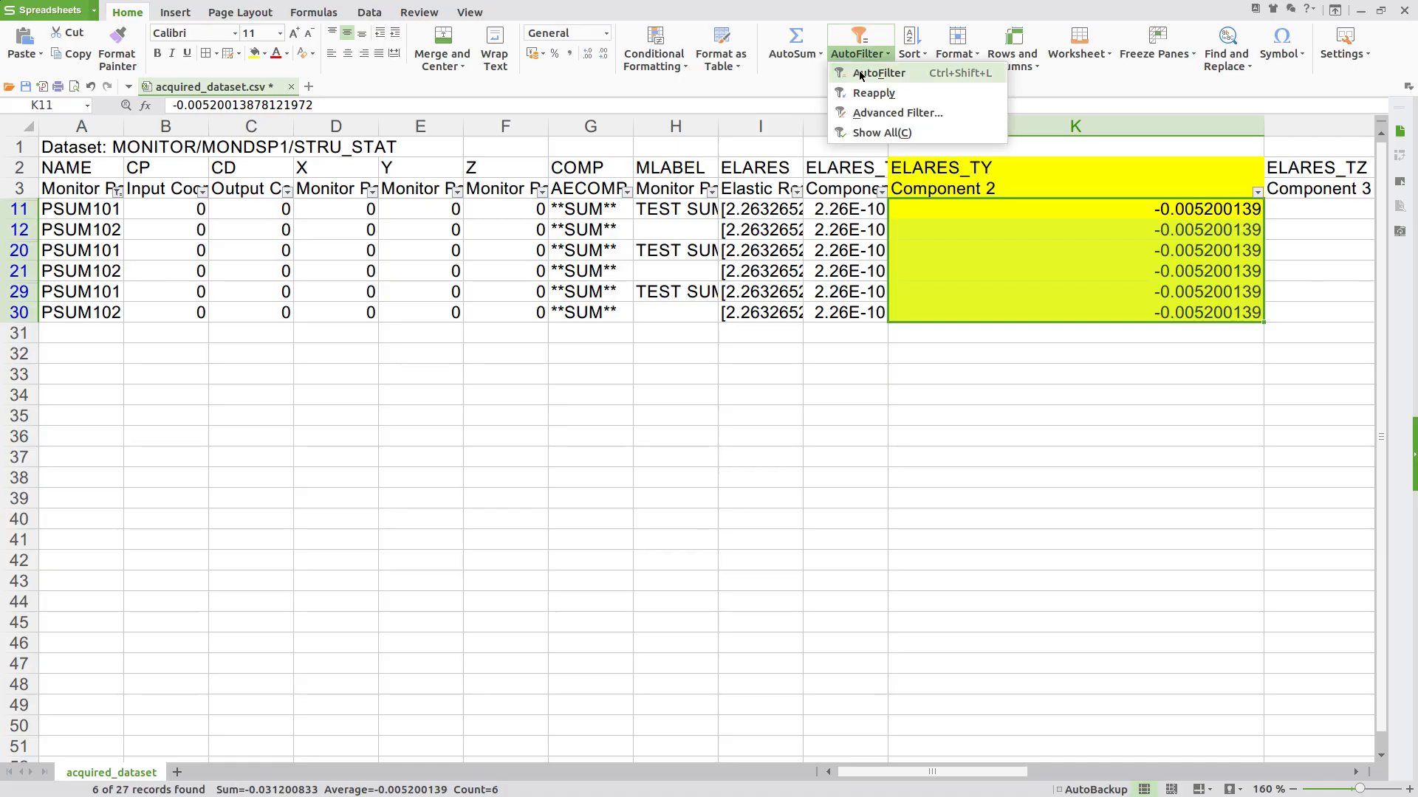
pyautogui.click(866, 70)
# Switch to the agenda note in Notepad++ and mark "Output Results to CSV" with an x
pyautogui.hotkey('alt', 'Tab')
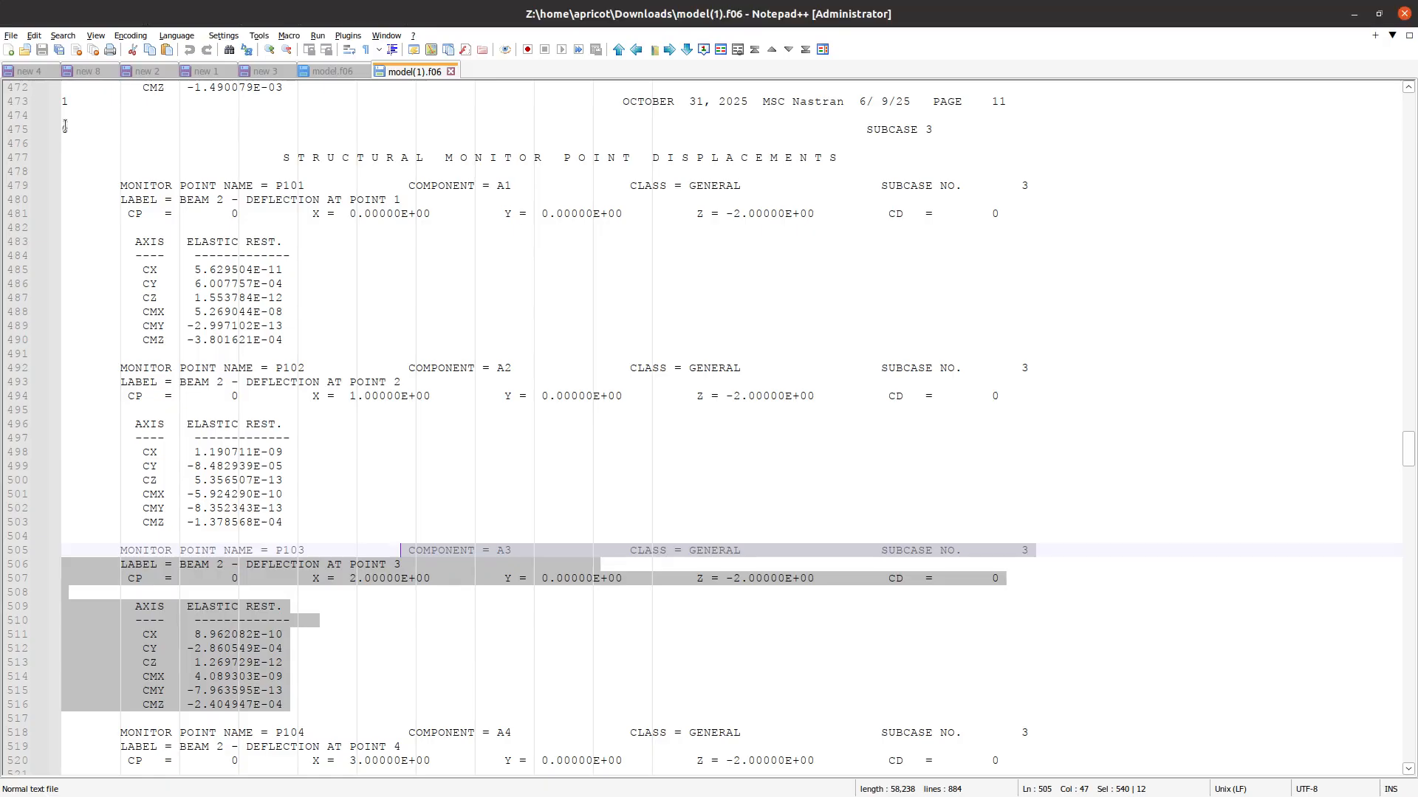
pyautogui.click(134, 70)
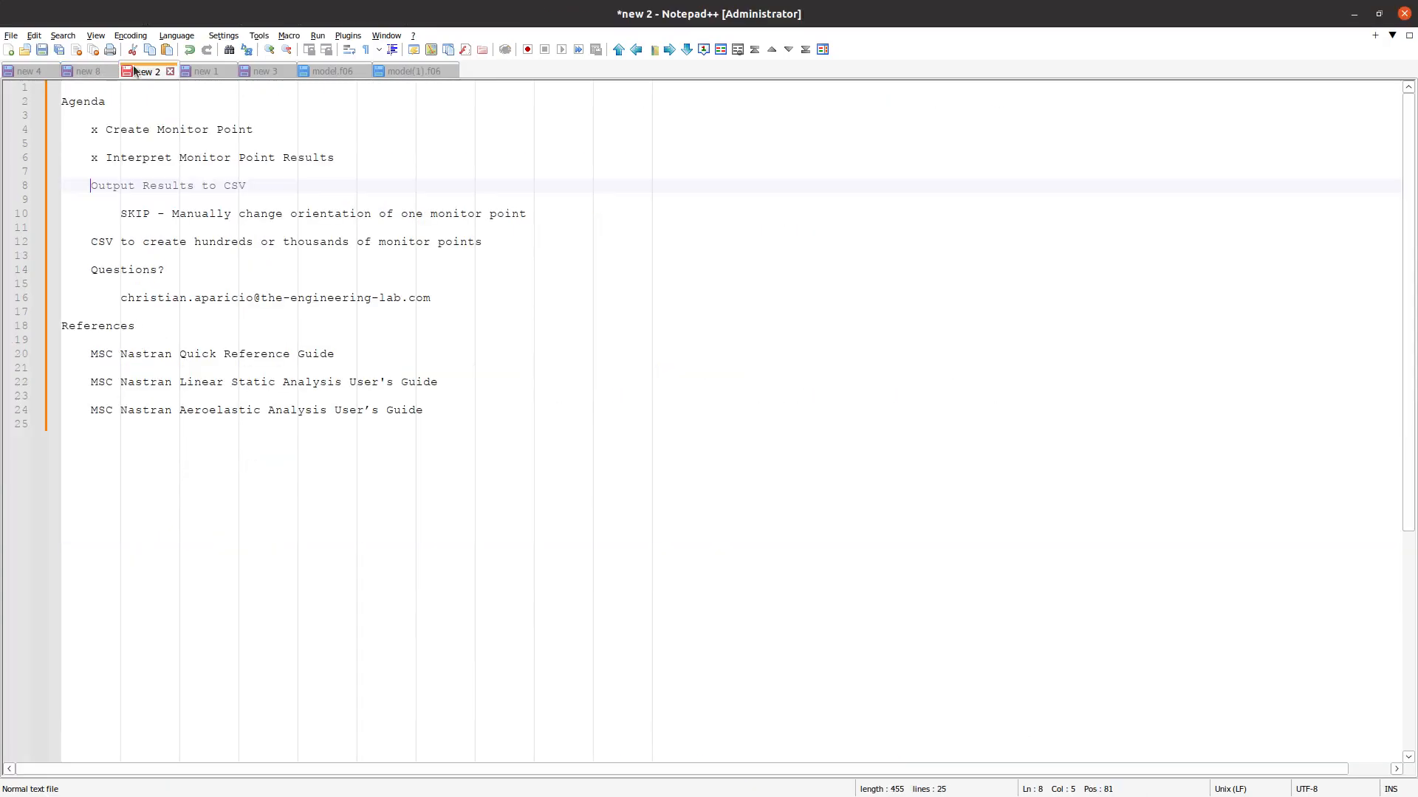
pyautogui.click(91, 242)
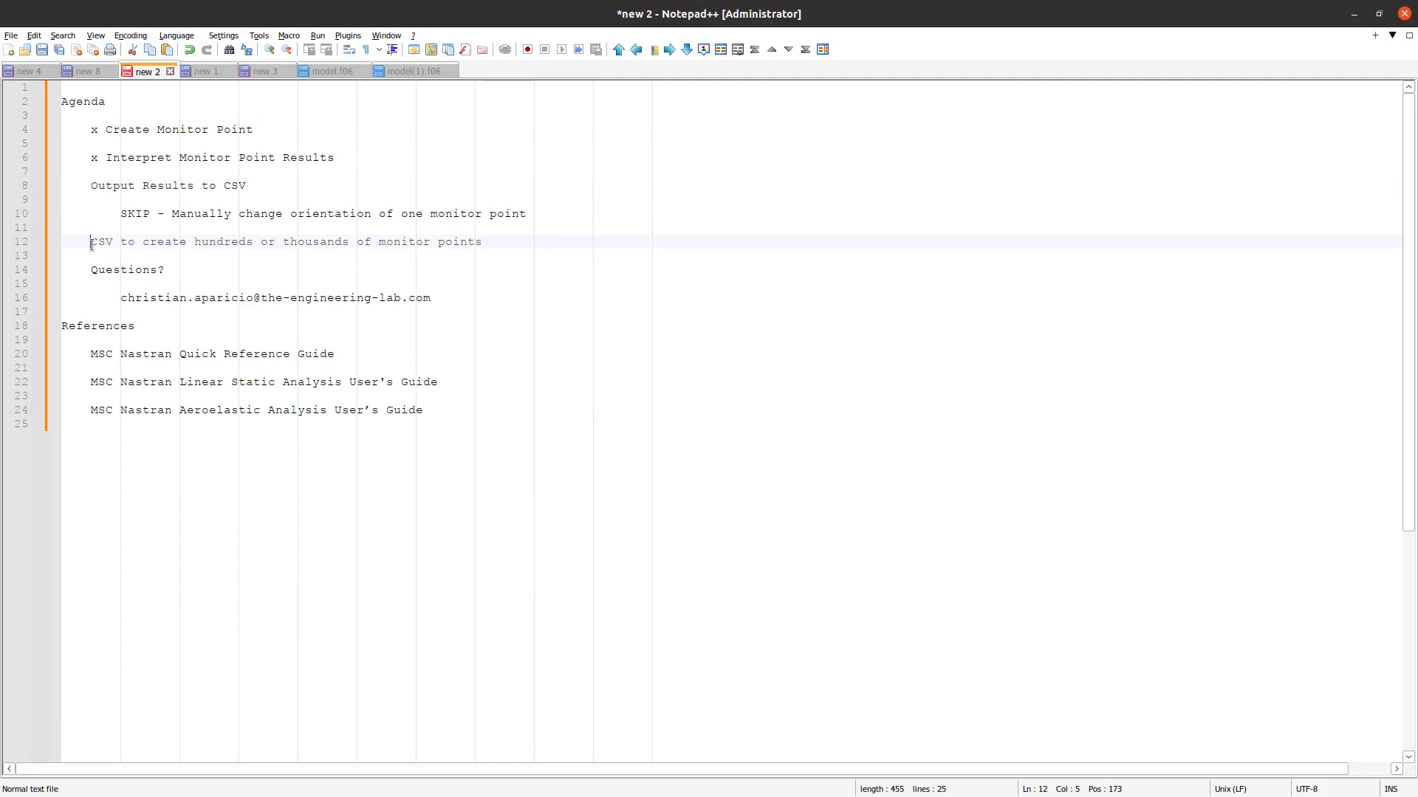
pyautogui.moveTo(253, 186); pyautogui.dragTo(93, 190)
pyautogui.click(92, 189)
pyautogui.write('x')
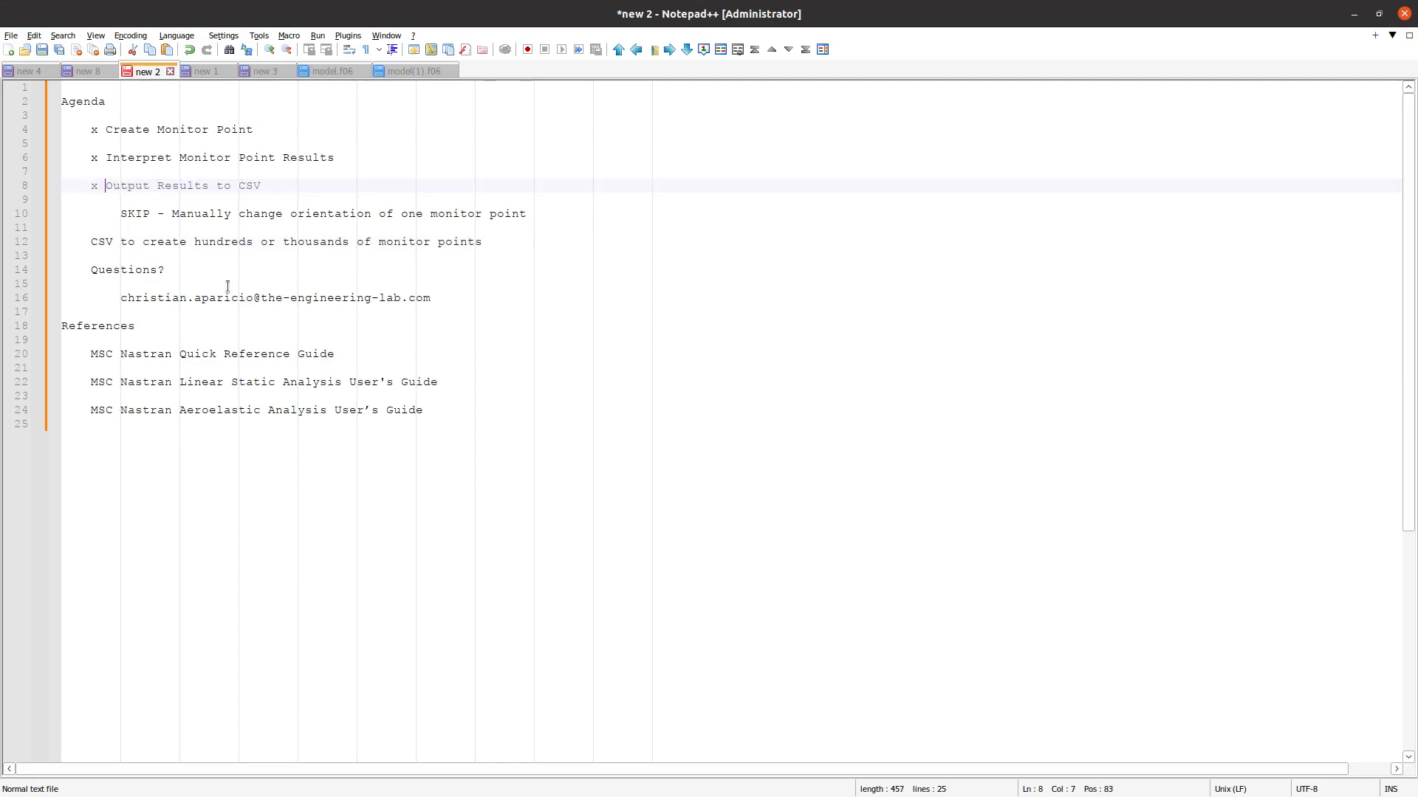
pyautogui.click(262, 278)
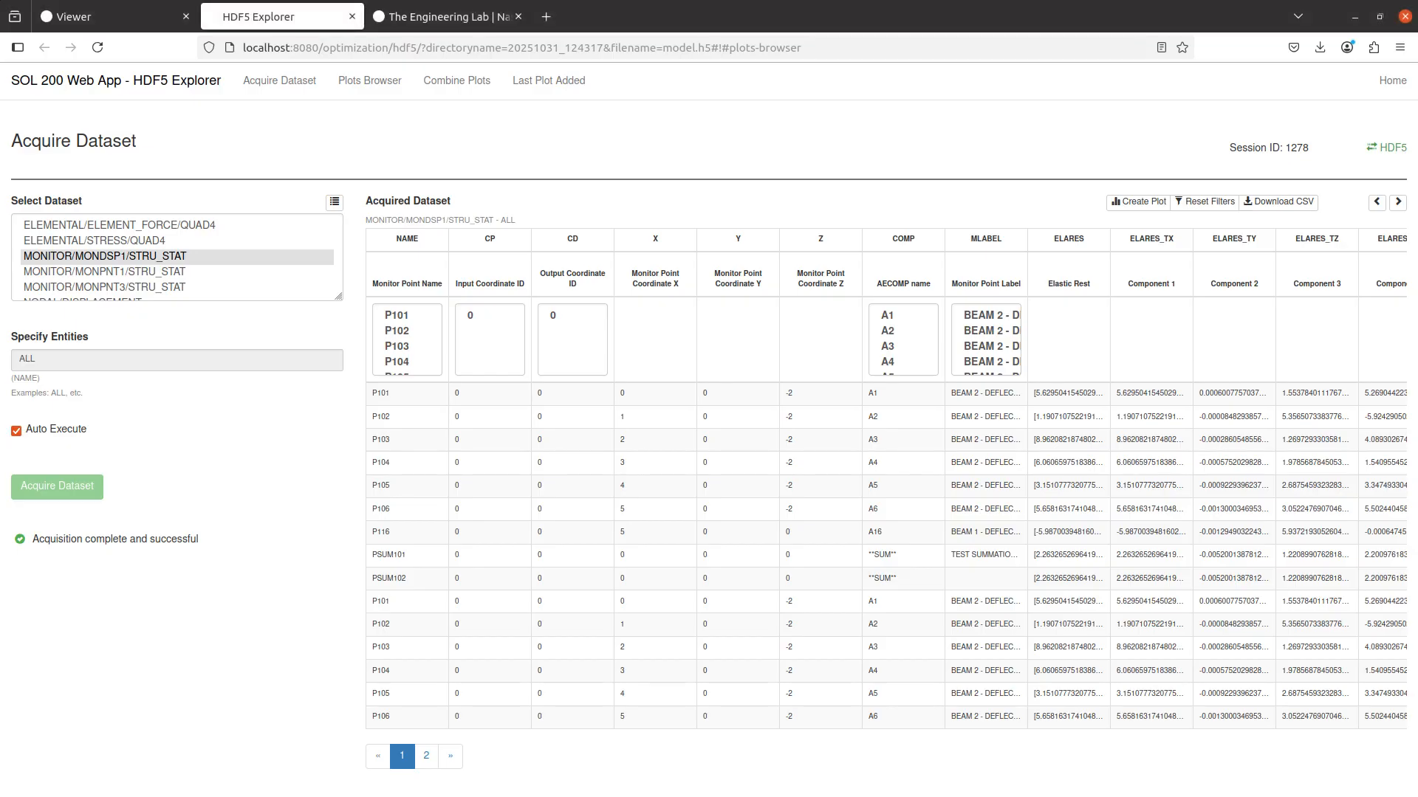
# Return to the Viewer's Bulk Data section and bring up the MONSUM row table containing the SMONDSP1 entry for P106
pyautogui.click(126, 16)
pyautogui.scroll(10, 322, 393)
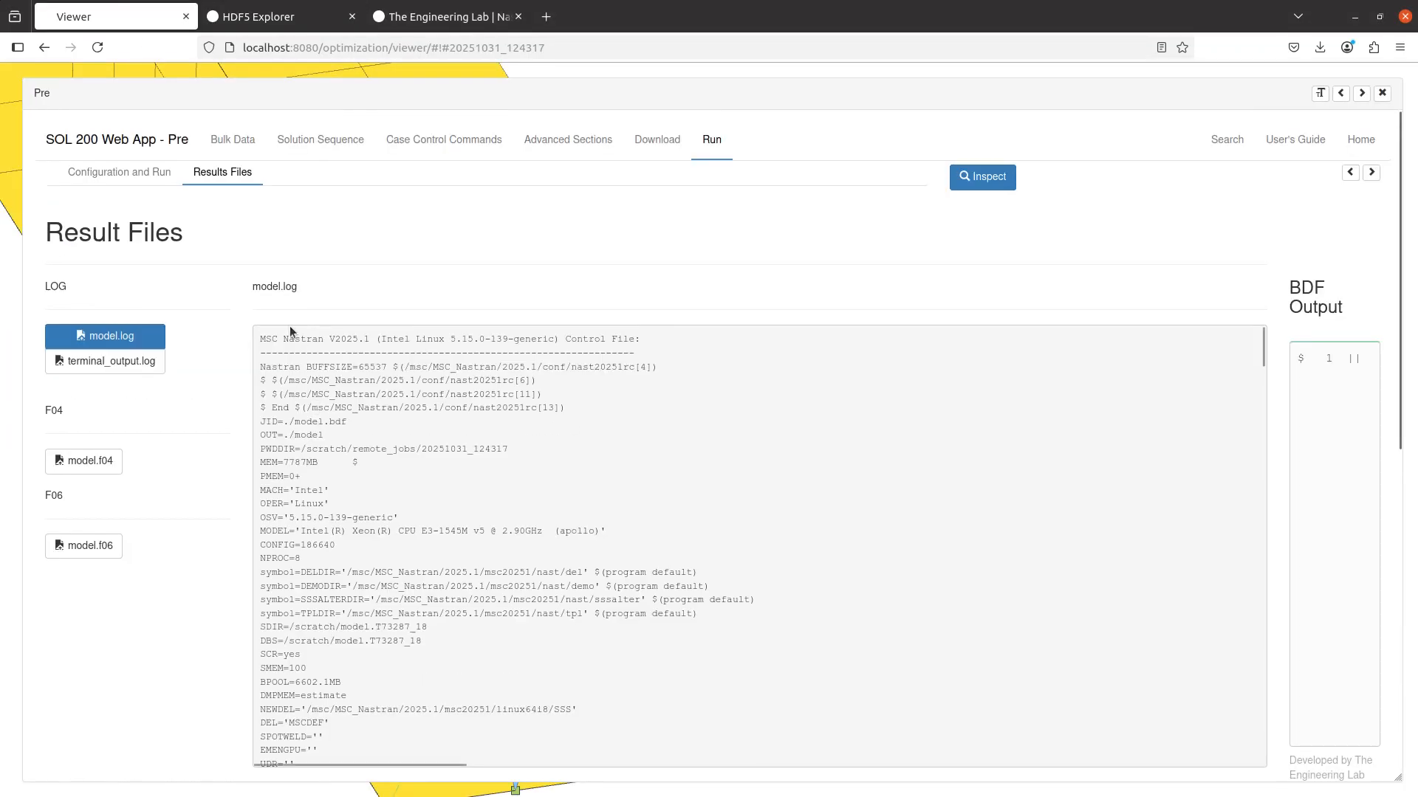
pyautogui.click(231, 140)
pyautogui.scroll(-8, 236, 412)
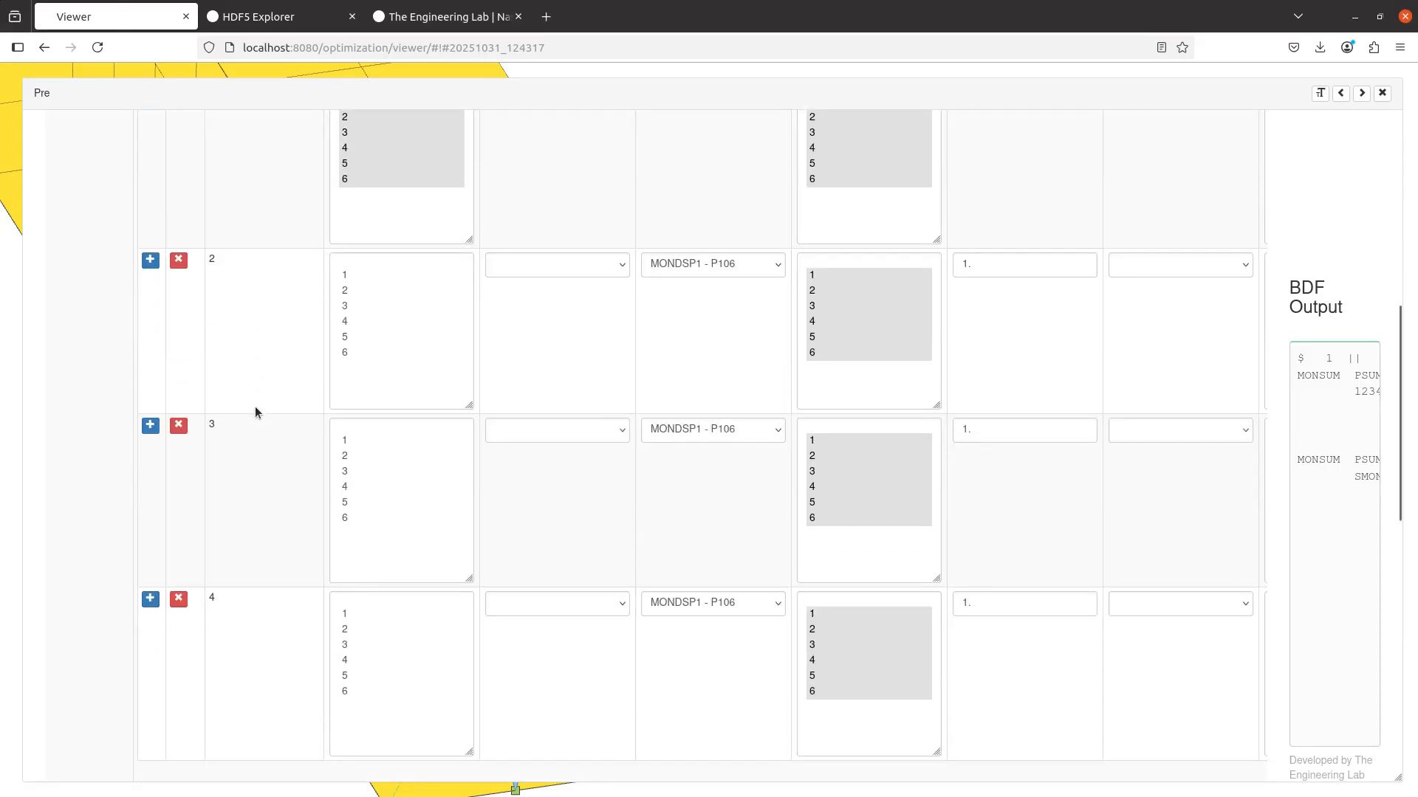
pyautogui.scroll(-8, 255, 402)
pyautogui.hscroll(2, 257, 396)
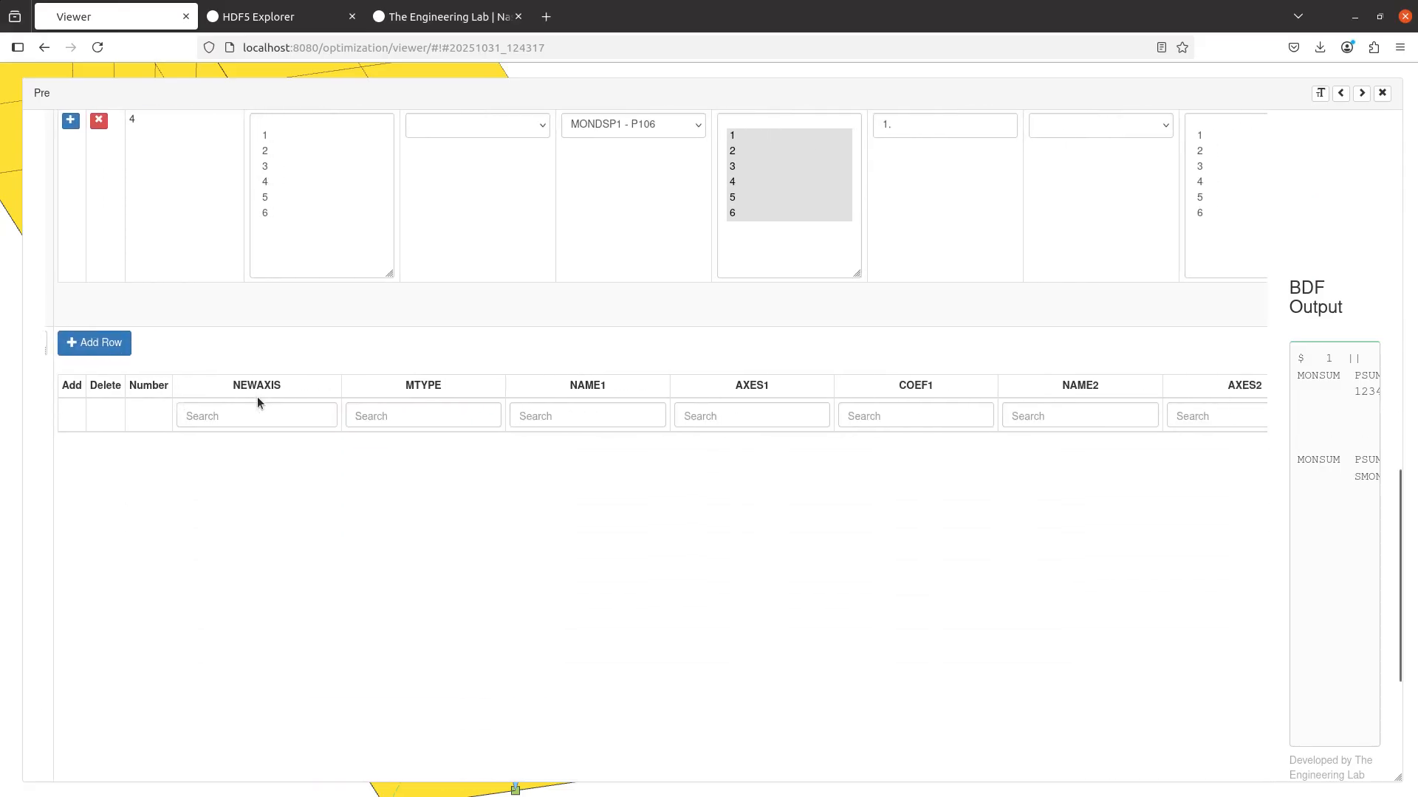
pyautogui.hscroll(2, 257, 402)
pyautogui.scroll(-5, 684, 563)
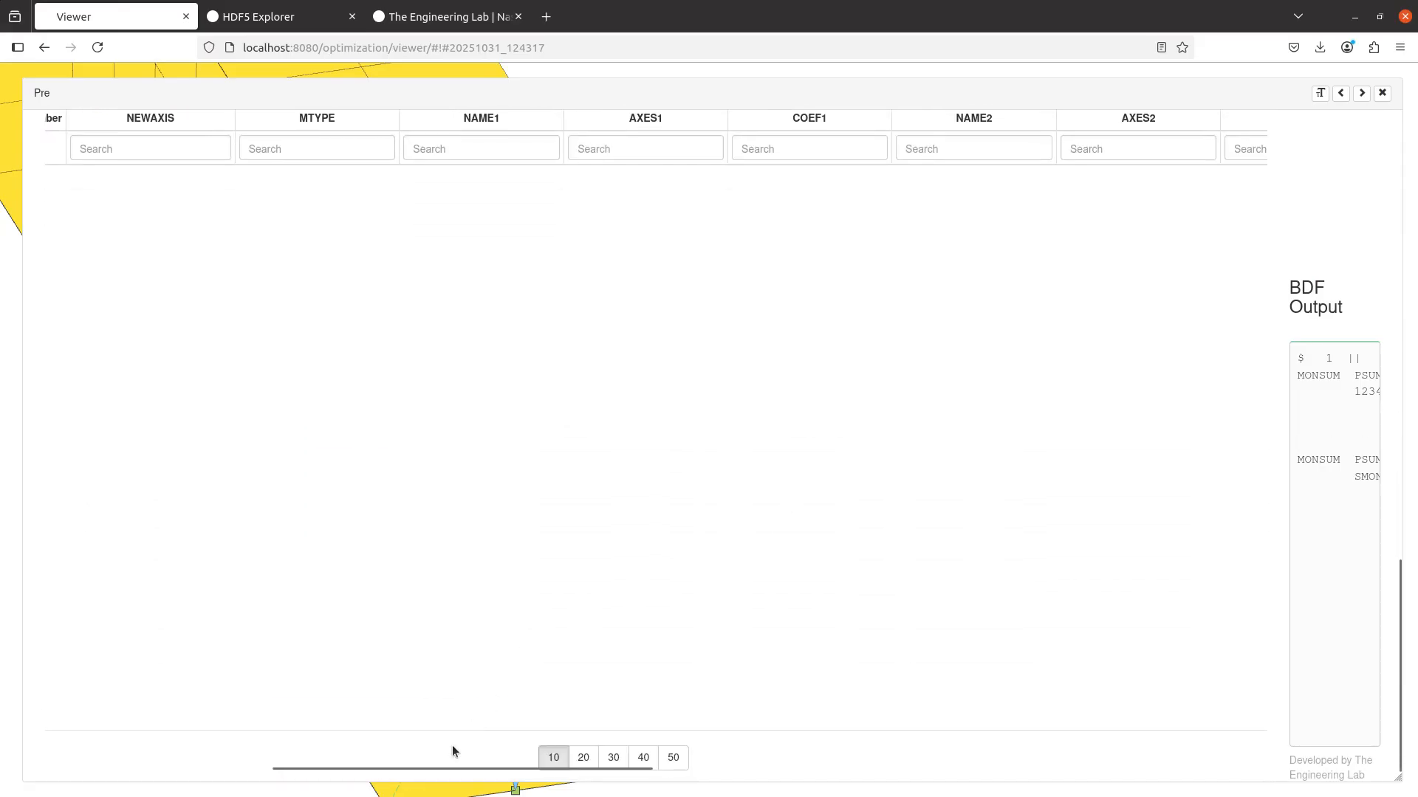
pyautogui.moveTo(446, 770); pyautogui.dragTo(905, 743)
pyautogui.scroll(4, 685, 654)
pyautogui.scroll(-2, 650, 576)
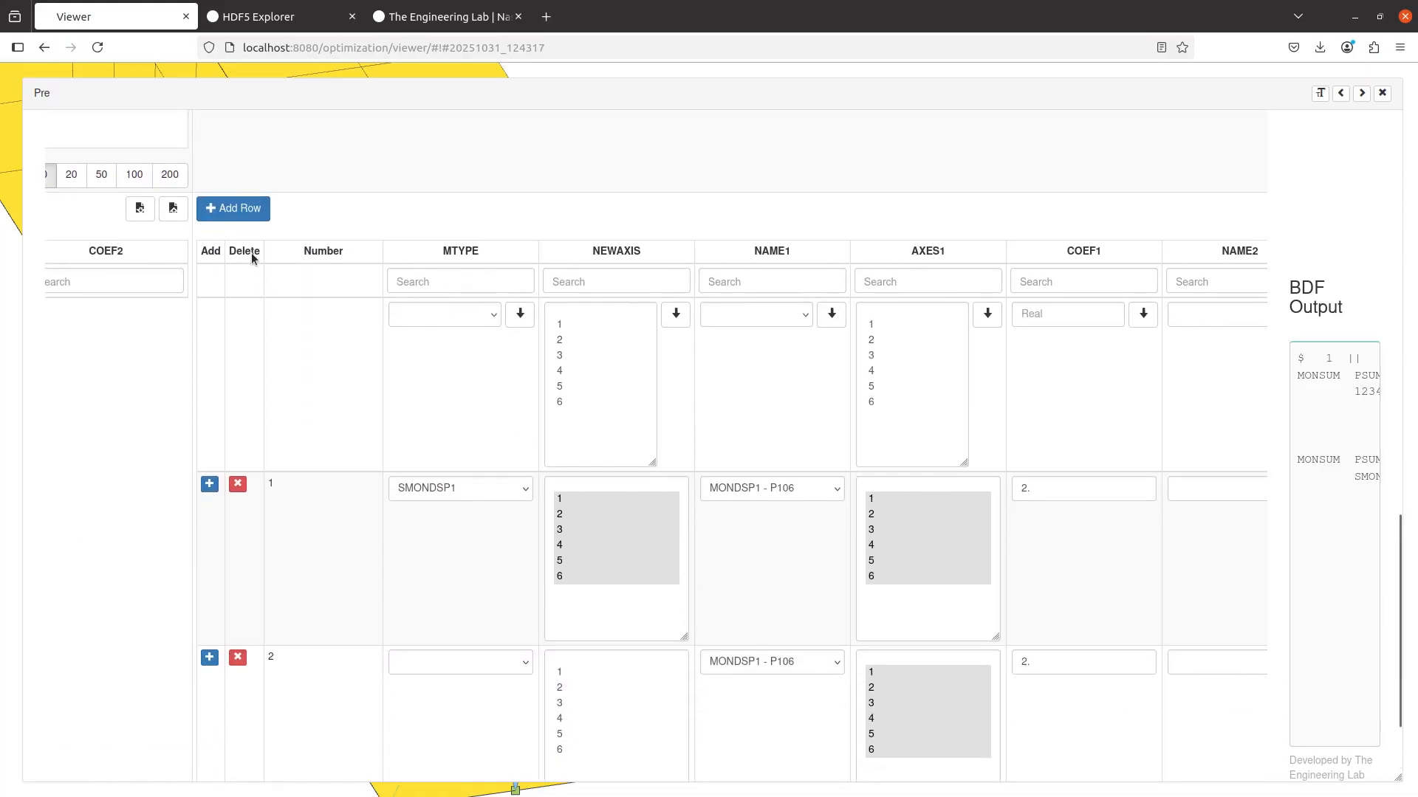
pyautogui.click(234, 209)
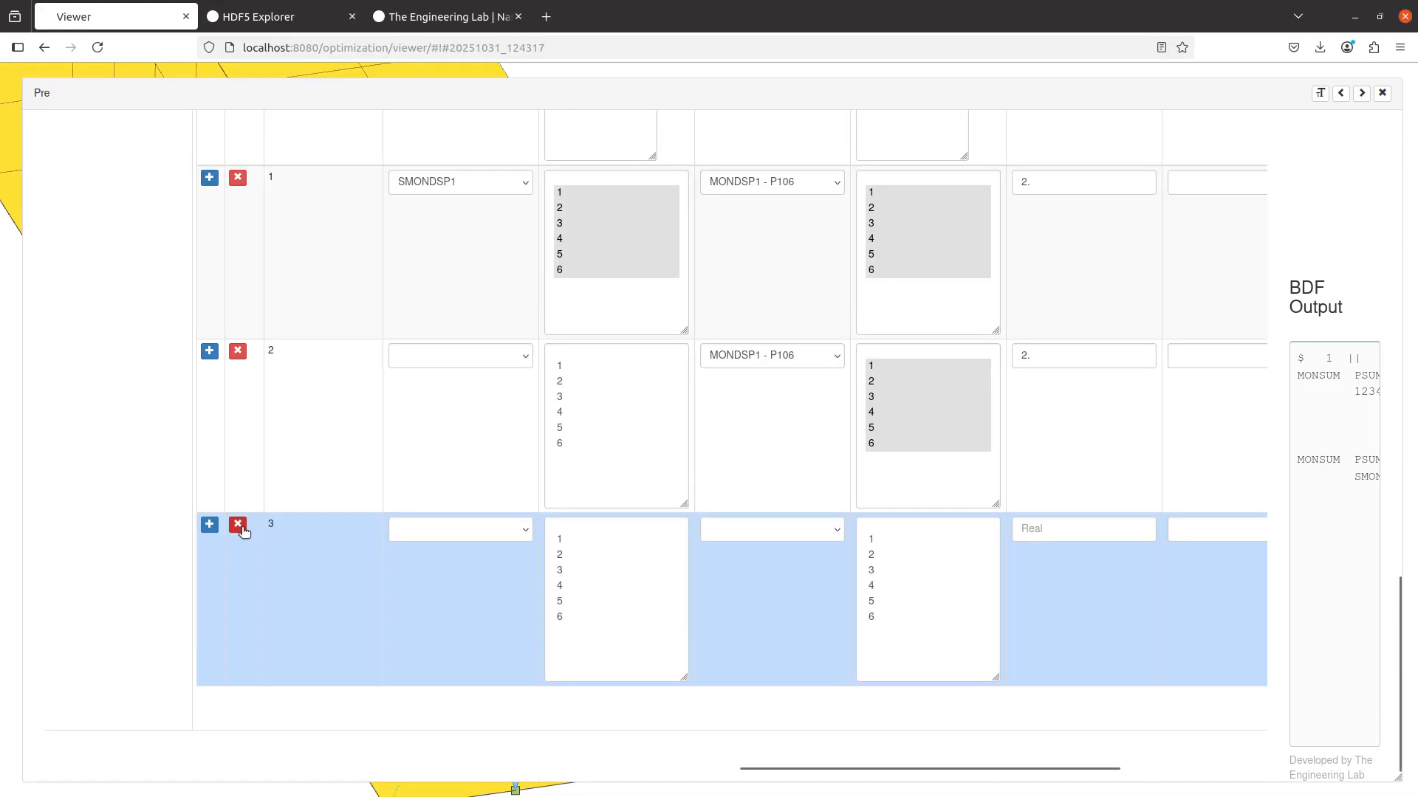
pyautogui.click(242, 528)
pyautogui.scroll(3, 888, 395)
# Export the MONSUM row table to CSV and open table_group_i.csv from Downloads in the spreadsheet program
pyautogui.hscroll(4, 840, 363)
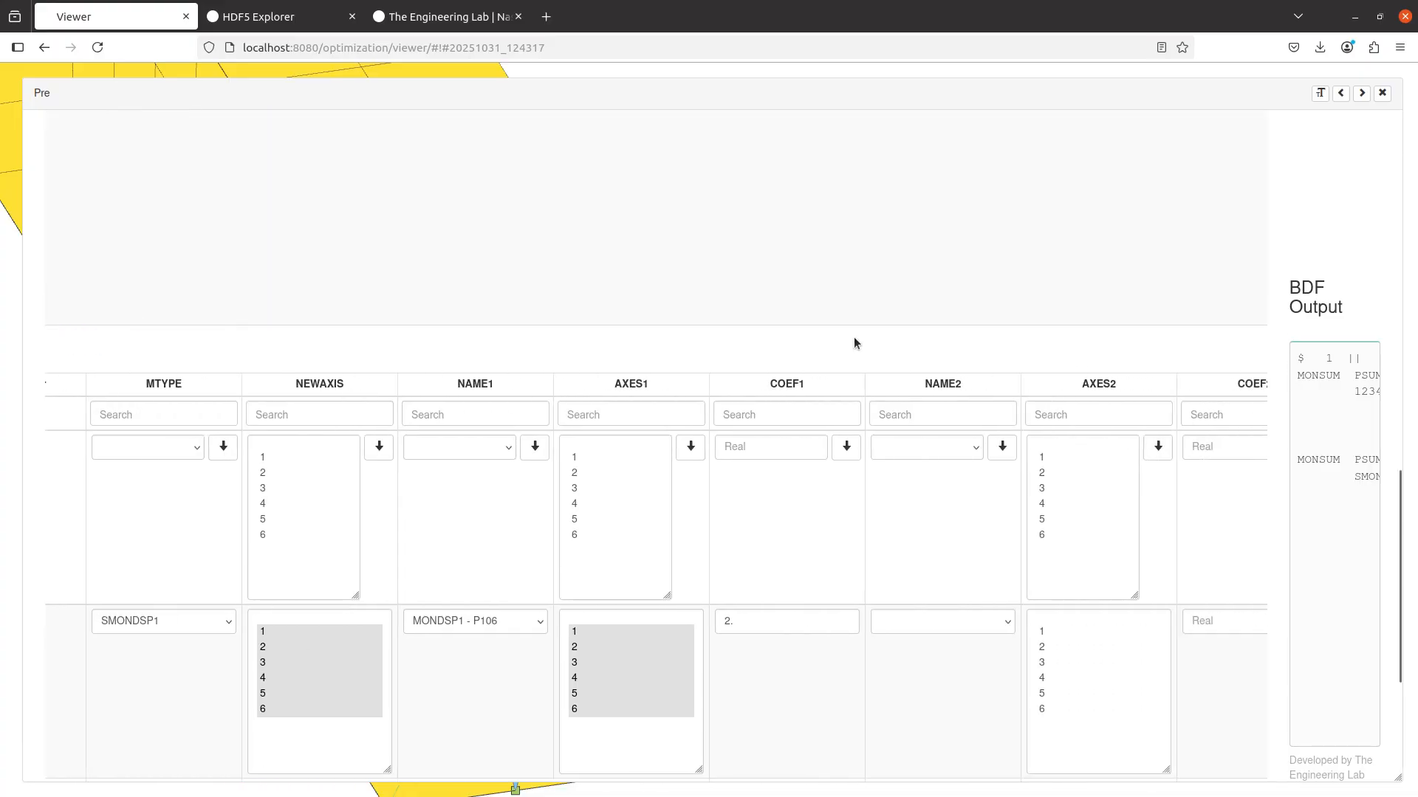
pyautogui.hscroll(2, 854, 343)
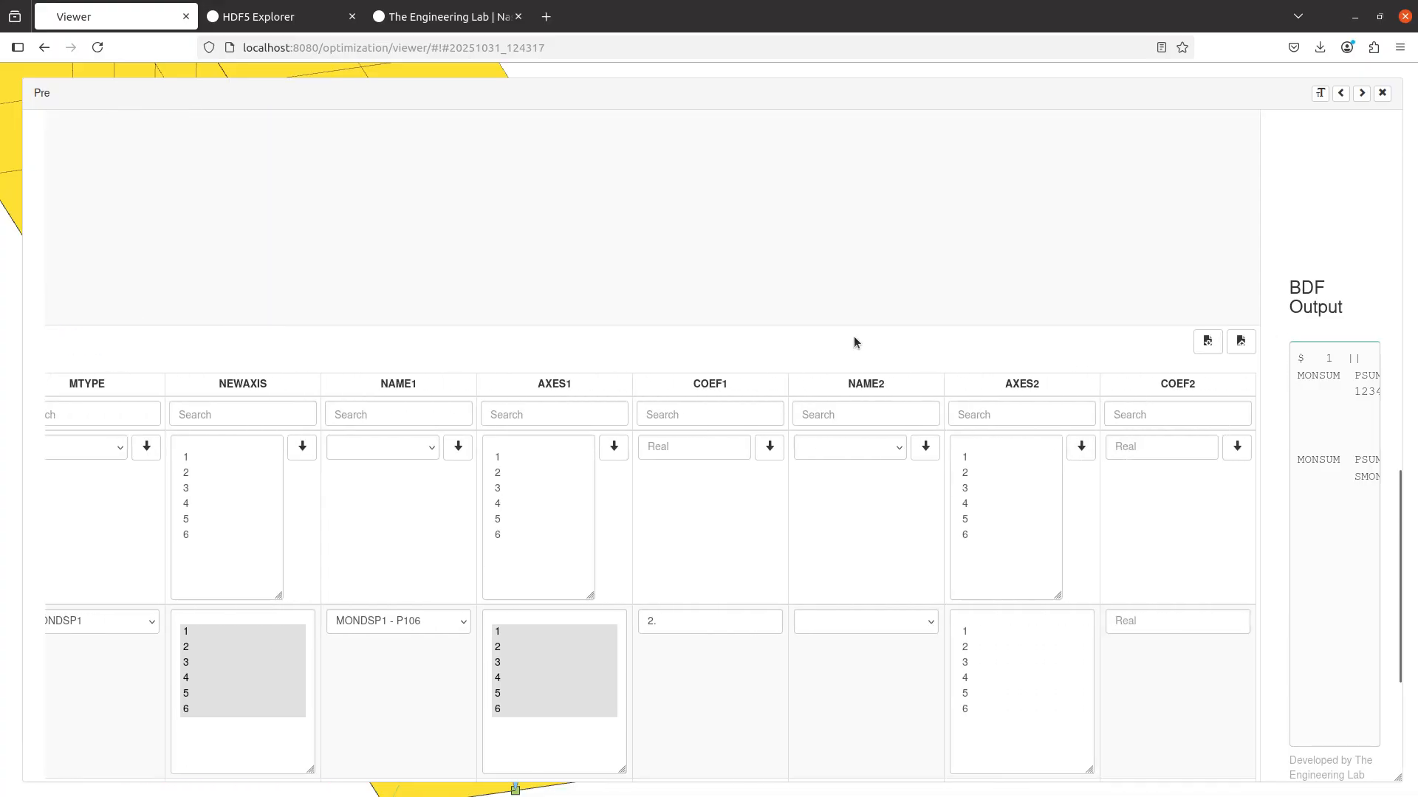
pyautogui.click(1215, 344)
pyautogui.hotkey('alt', 'Tab')
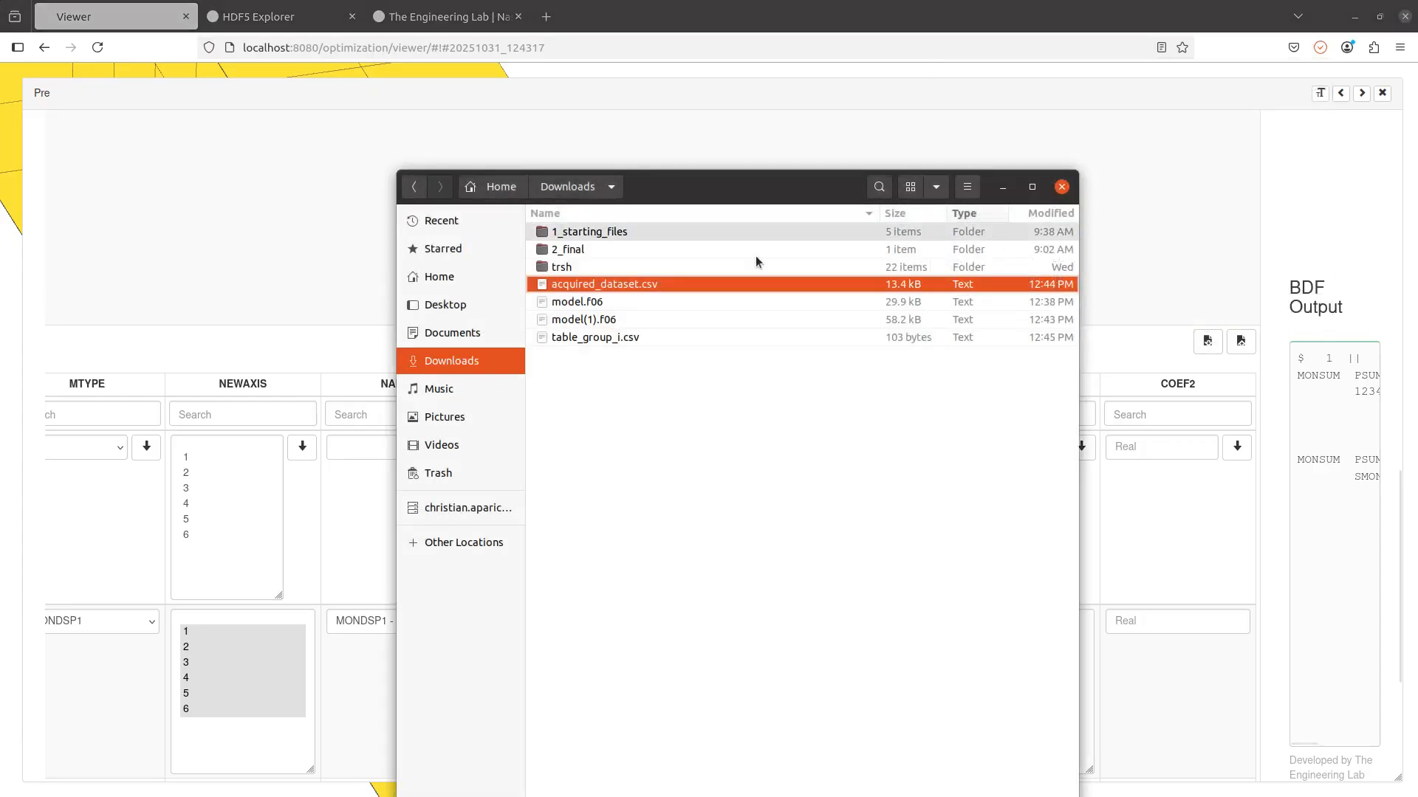
pyautogui.rightClick(590, 333)
pyautogui.click(609, 346)
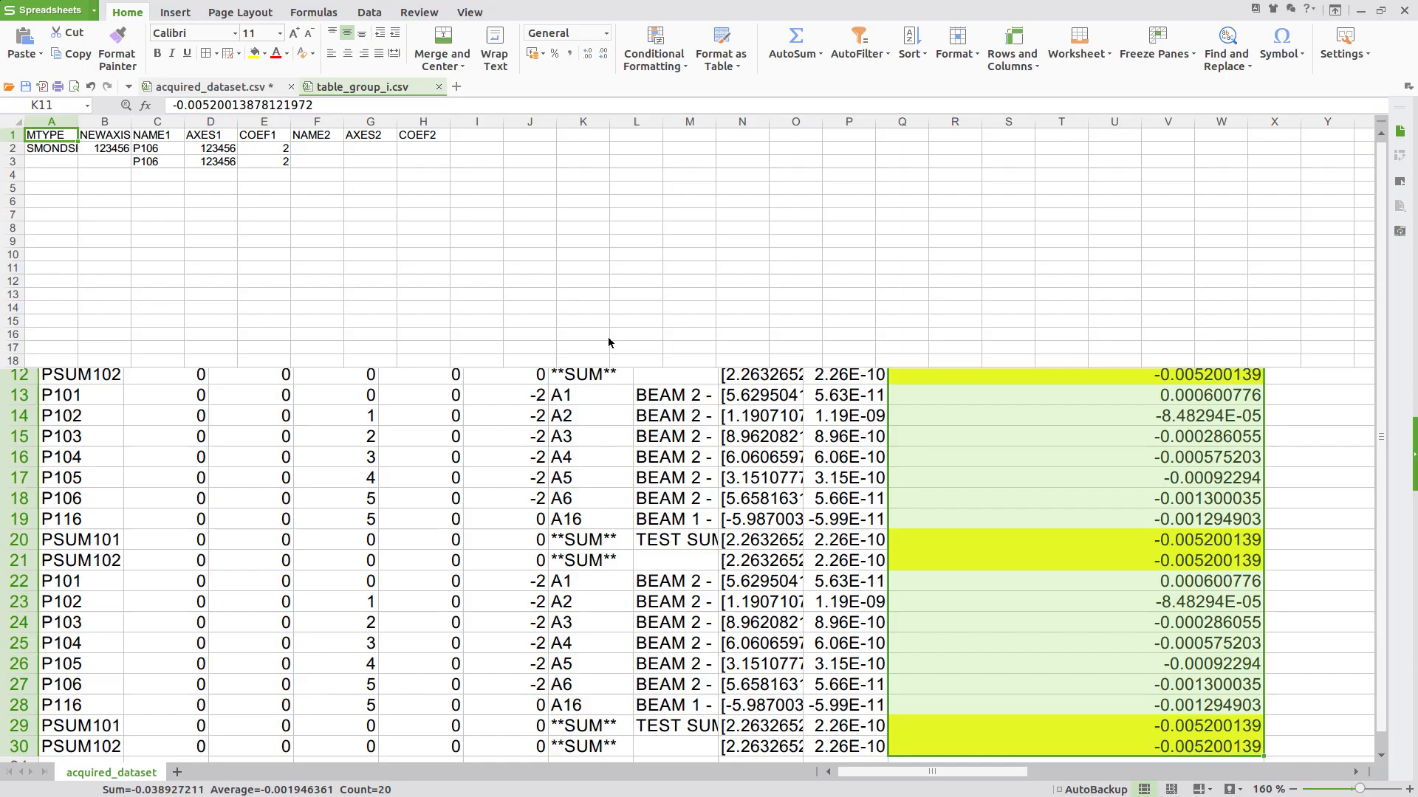
pyautogui.click(386, 242)
pyautogui.scroll(5, 157, 252)
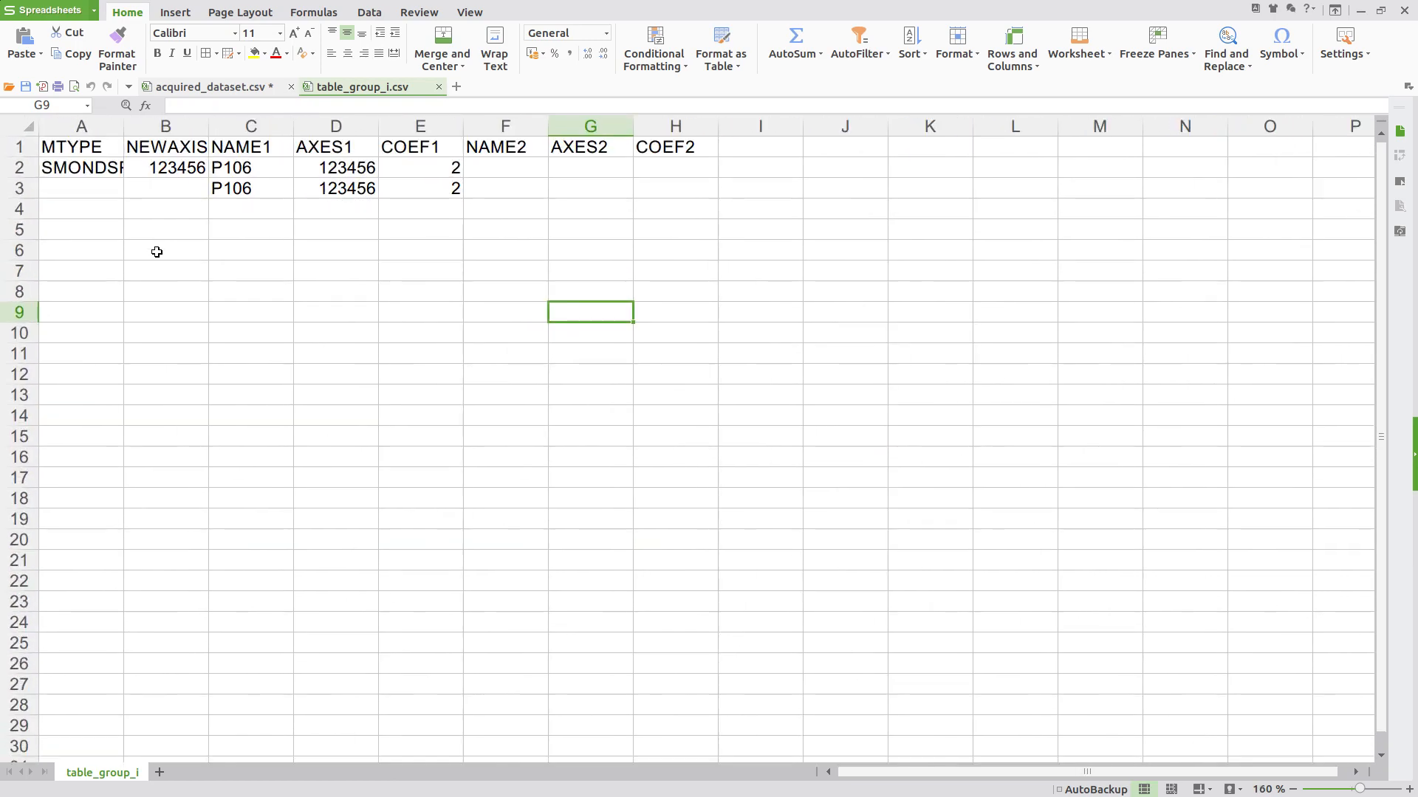
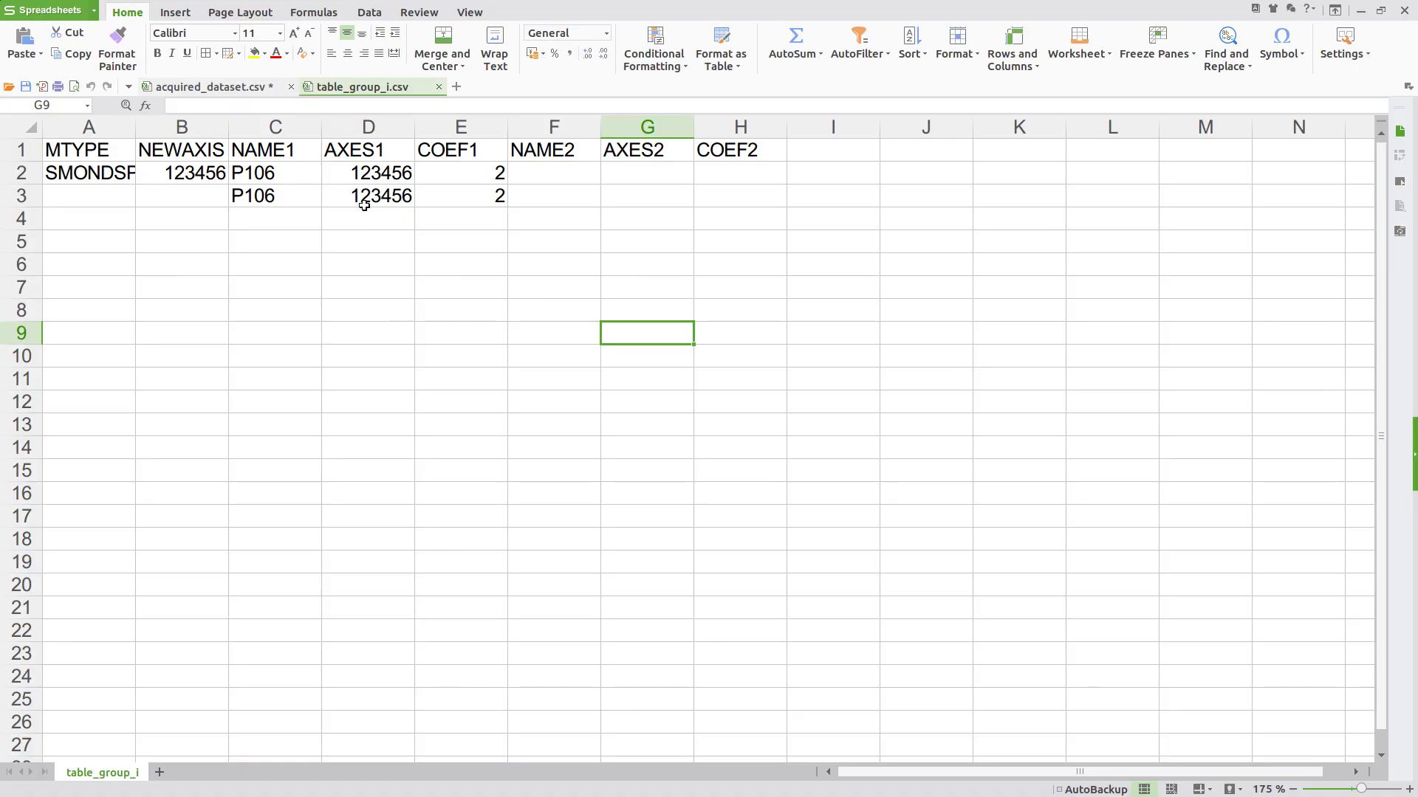
# Fill P106 down the NAME1 column from row 2 and clear the surplus entries below row 10
pyautogui.click(260, 191)
pyautogui.moveTo(321, 207); pyautogui.dragTo(286, 500)
pyautogui.moveTo(279, 174); pyautogui.dragTo(285, 495)
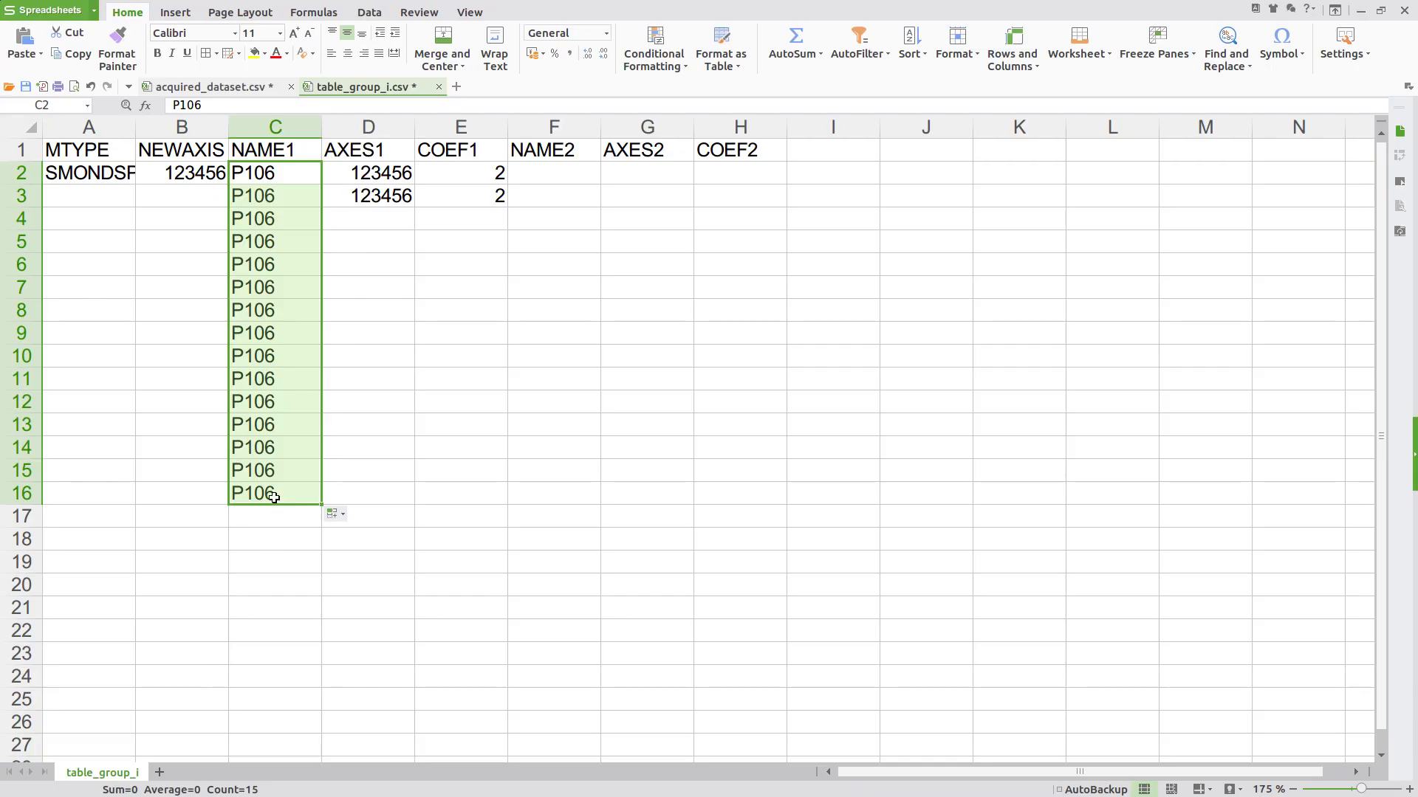
pyautogui.click(305, 493)
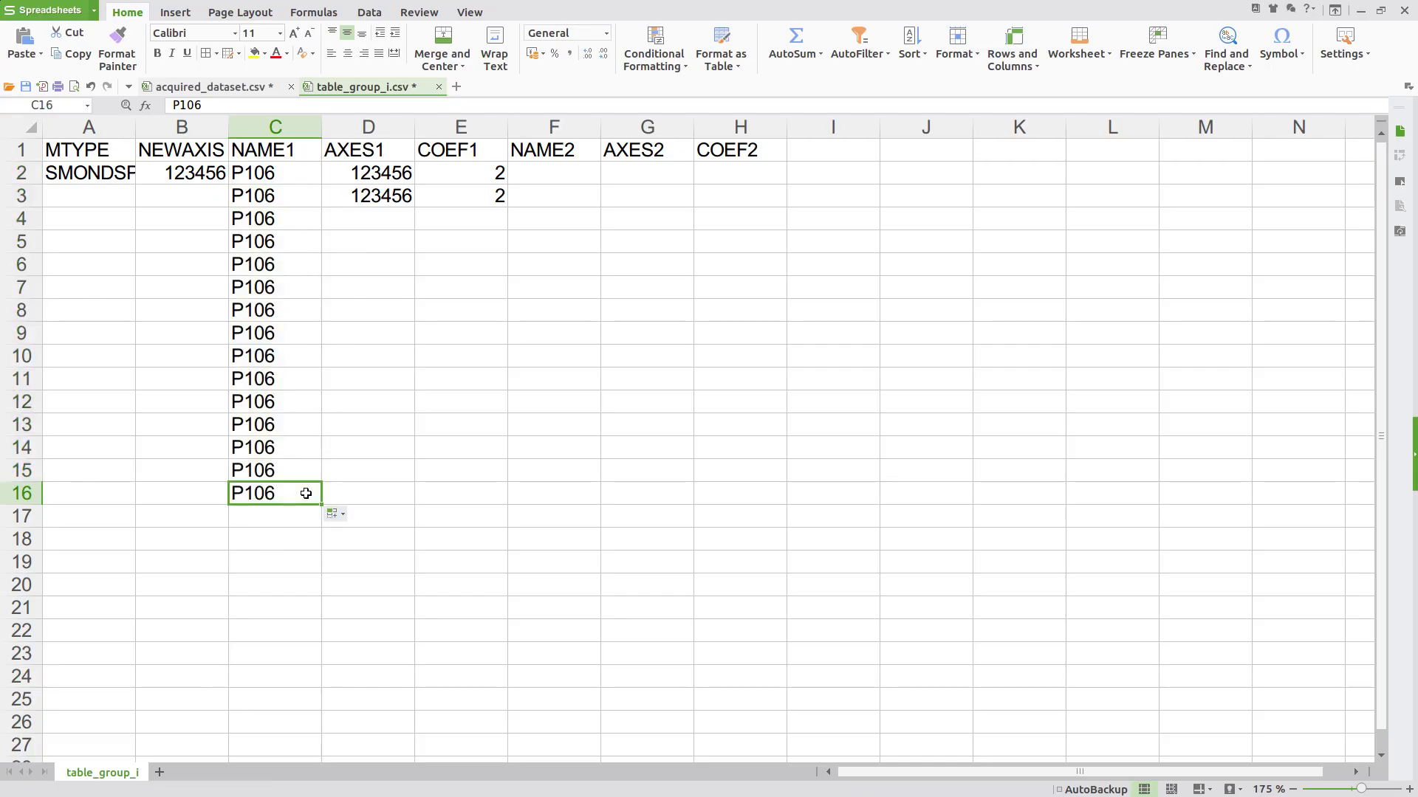
pyautogui.moveTo(306, 493); pyautogui.dragTo(291, 383)
pyautogui.press('Delete')
pyautogui.moveTo(297, 179); pyautogui.dragTo(283, 356)
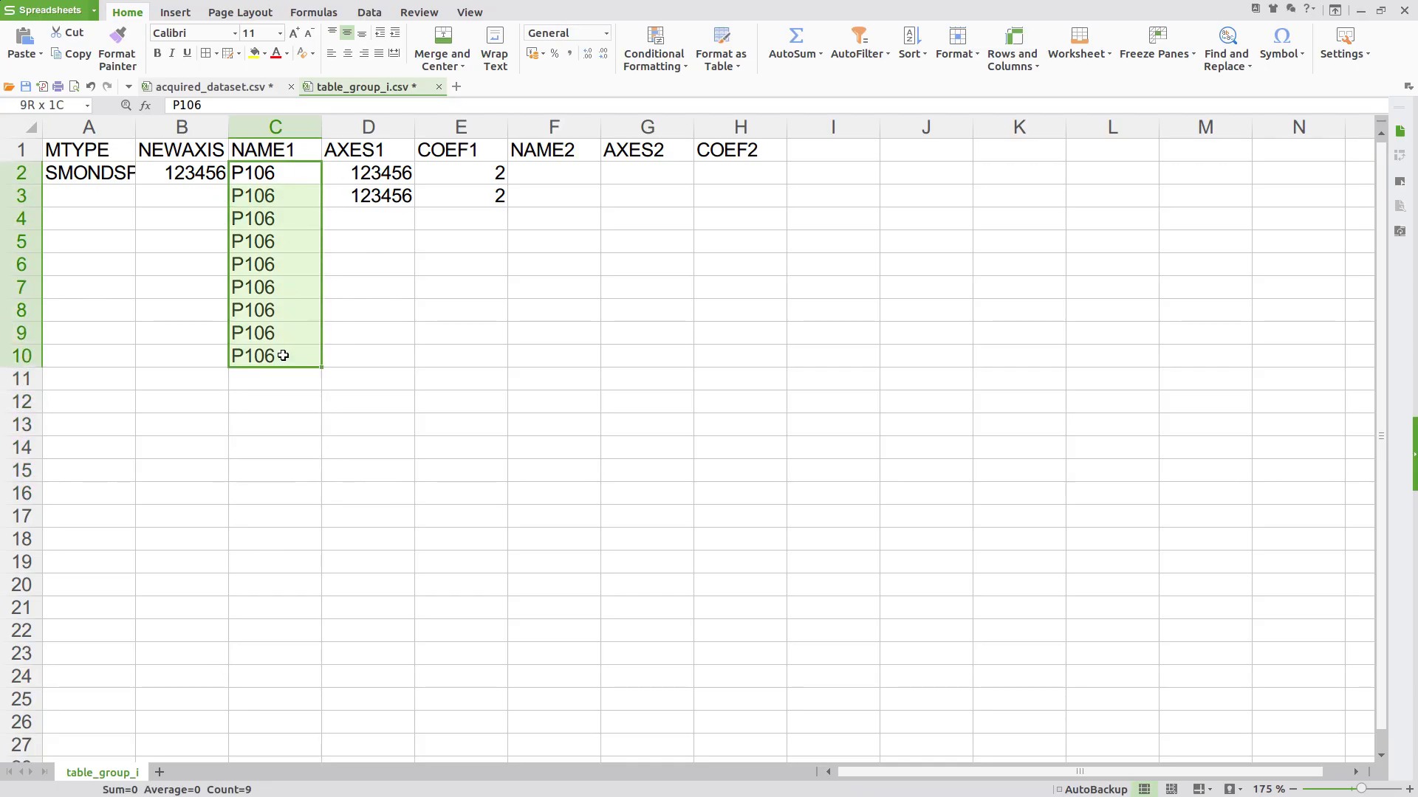
# Copy P106 into C11 and fill the AXES1 value 123456 down to row 11
pyautogui.click(284, 360)
pyautogui.hotkey('ctrl', 'c')
pyautogui.click(285, 375)
pyautogui.hotkey('ctrl', 'v')
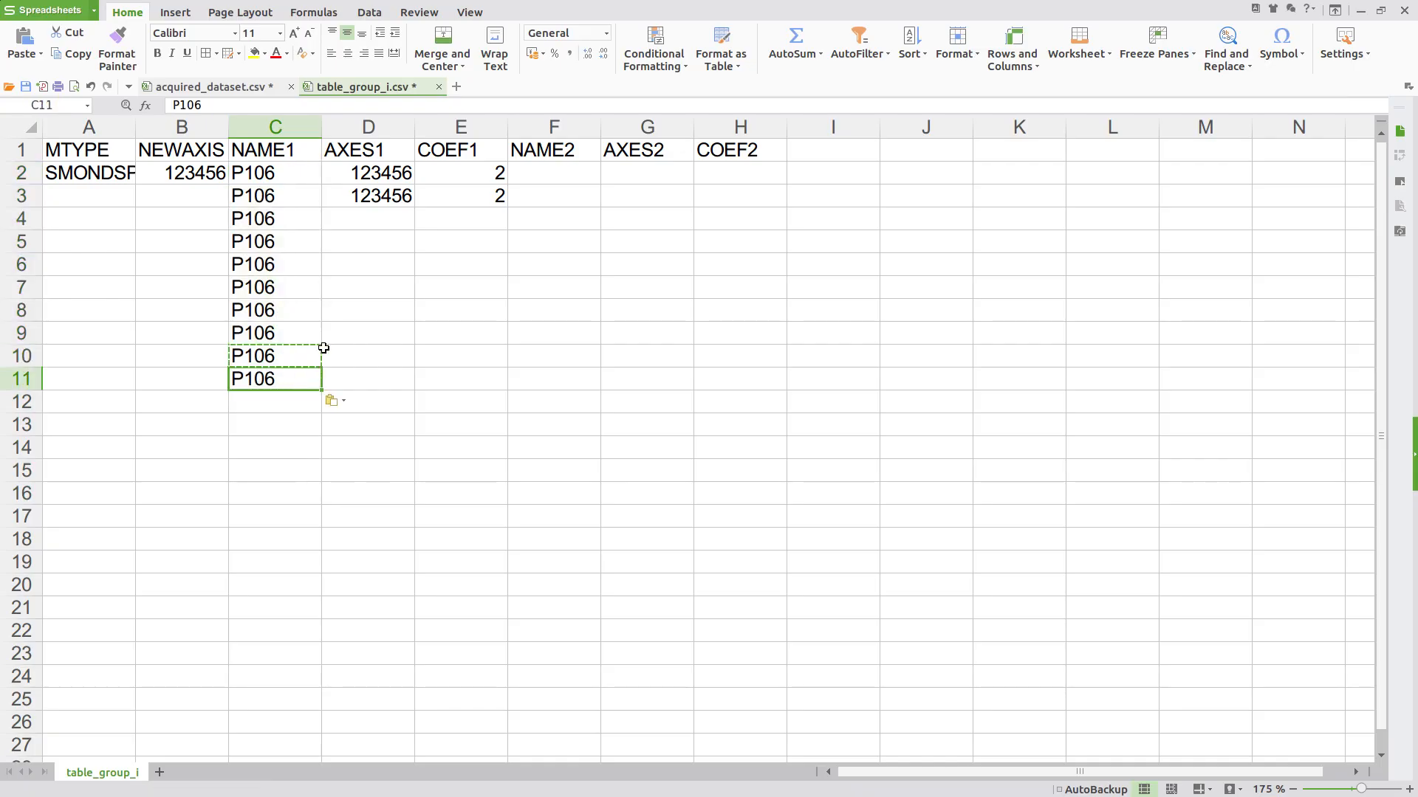
pyautogui.press('Escape')
pyautogui.click(371, 201)
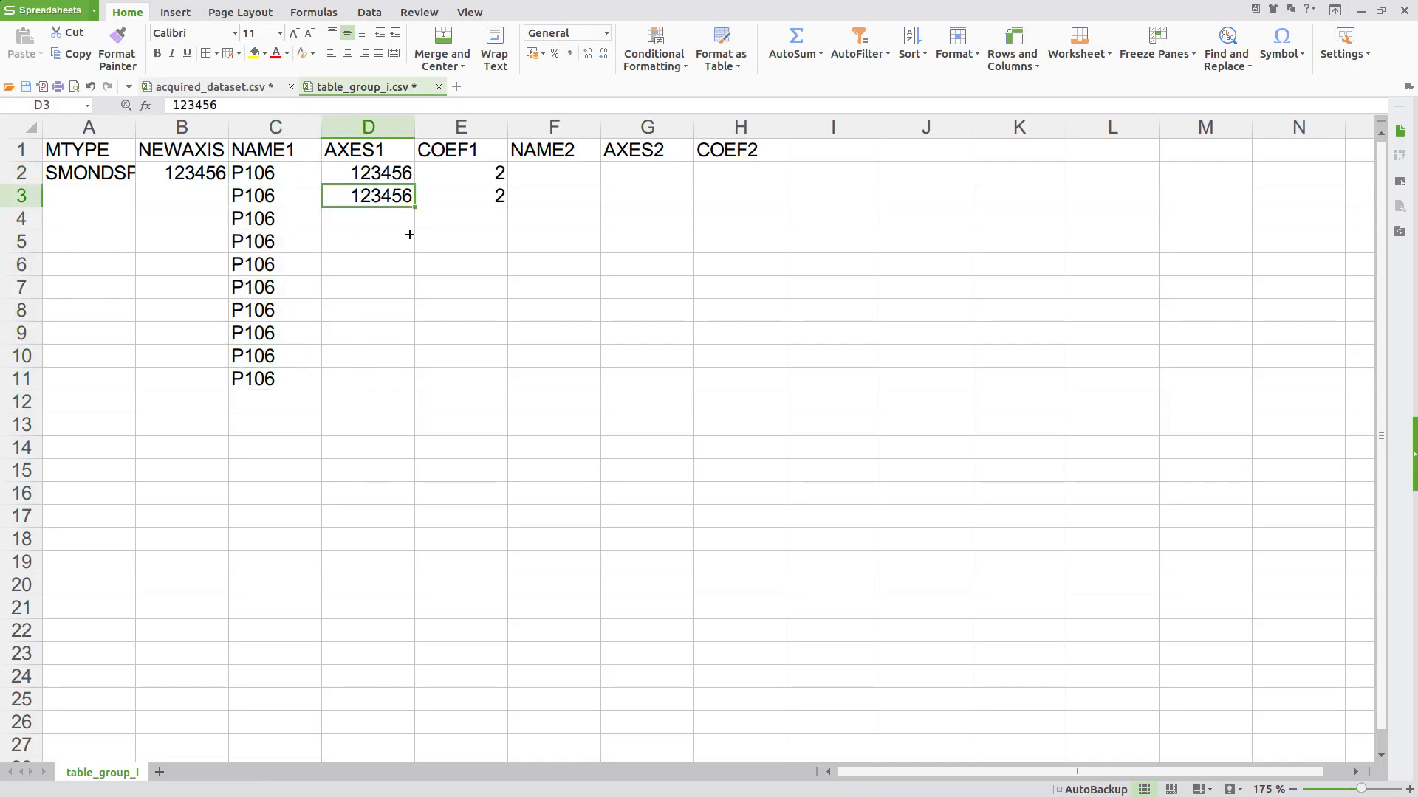
pyautogui.moveTo(414, 208); pyautogui.dragTo(379, 382)
# Set the first COEF1 value in E2 to 1
pyautogui.click(449, 203)
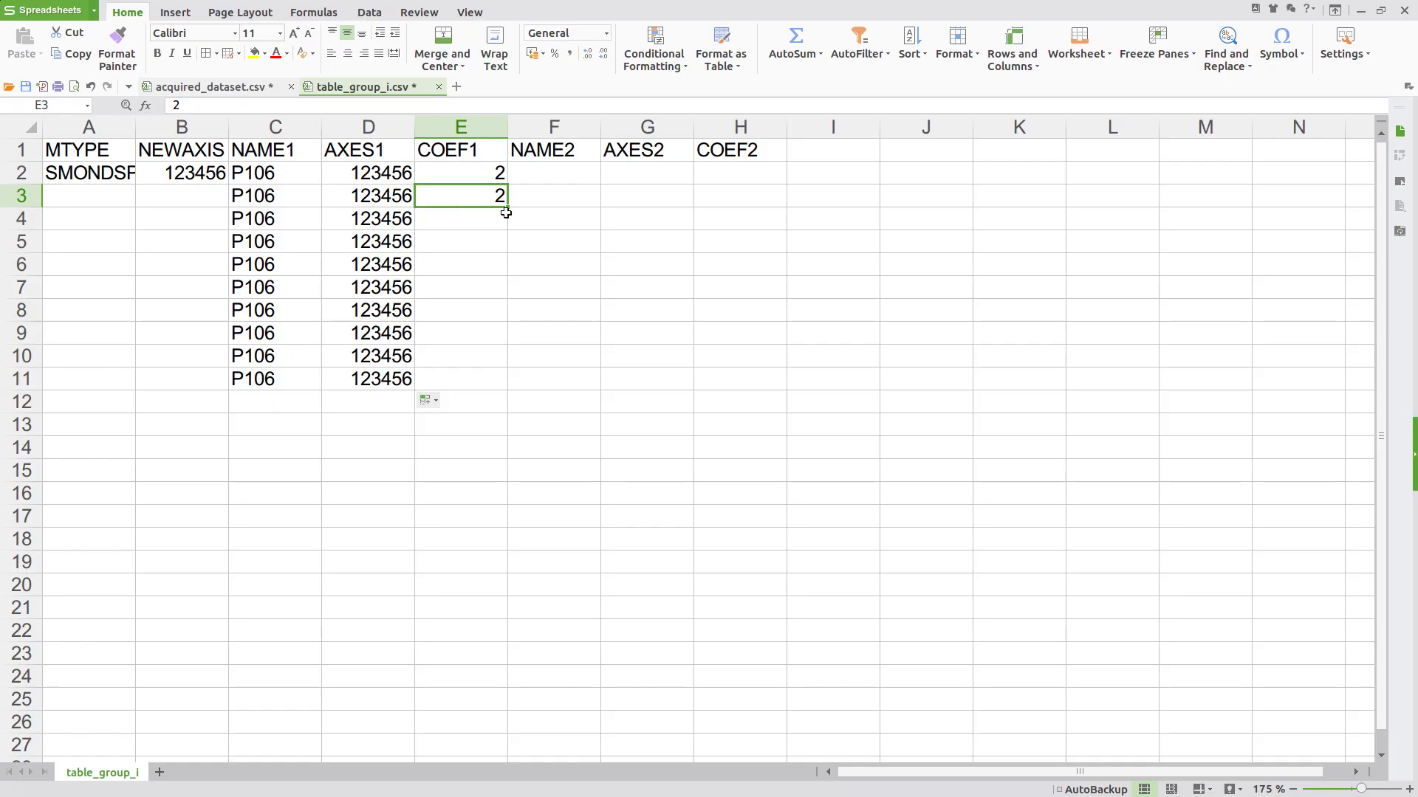
pyautogui.click(501, 180)
pyautogui.write('COEF1')
pyautogui.press('Return')
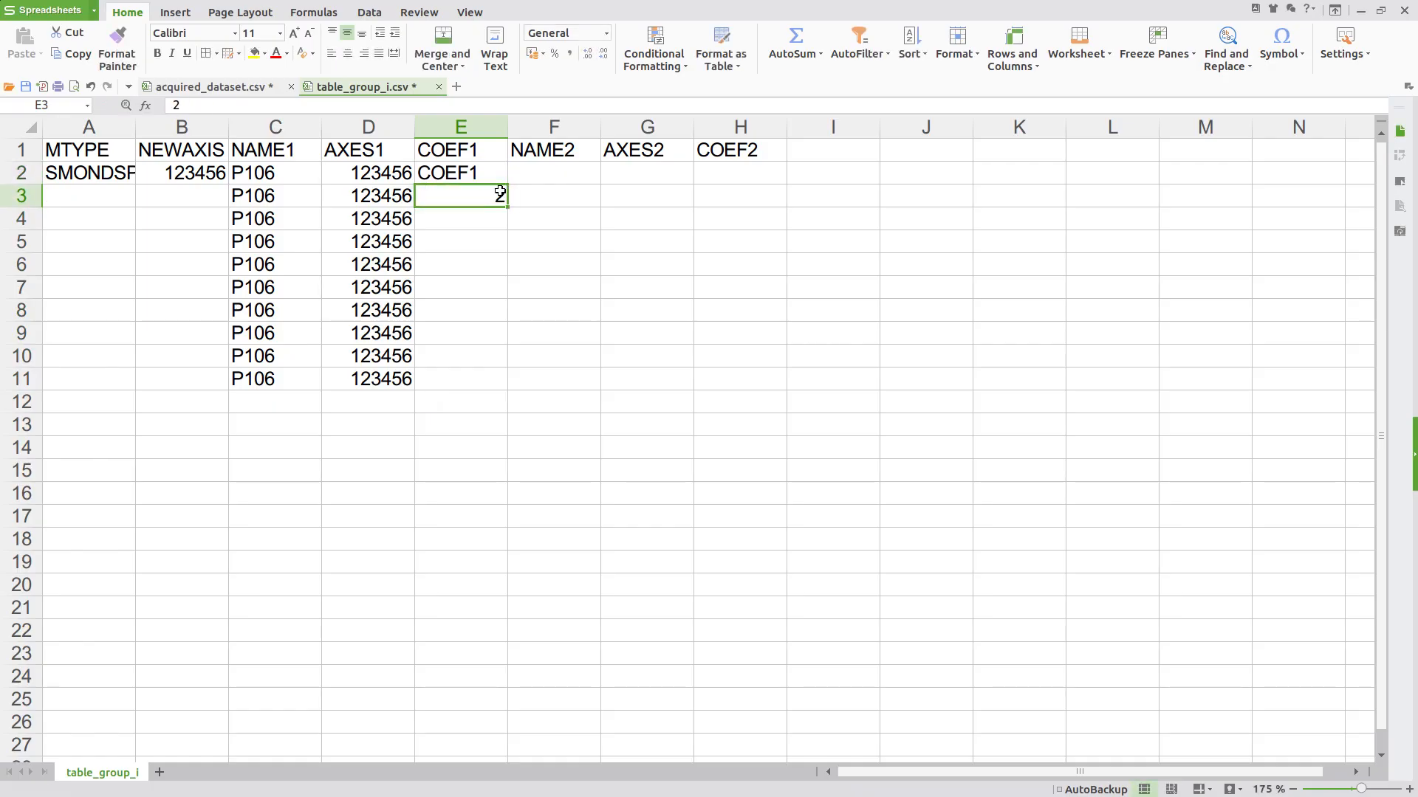
pyautogui.click(499, 172)
pyautogui.write('1')
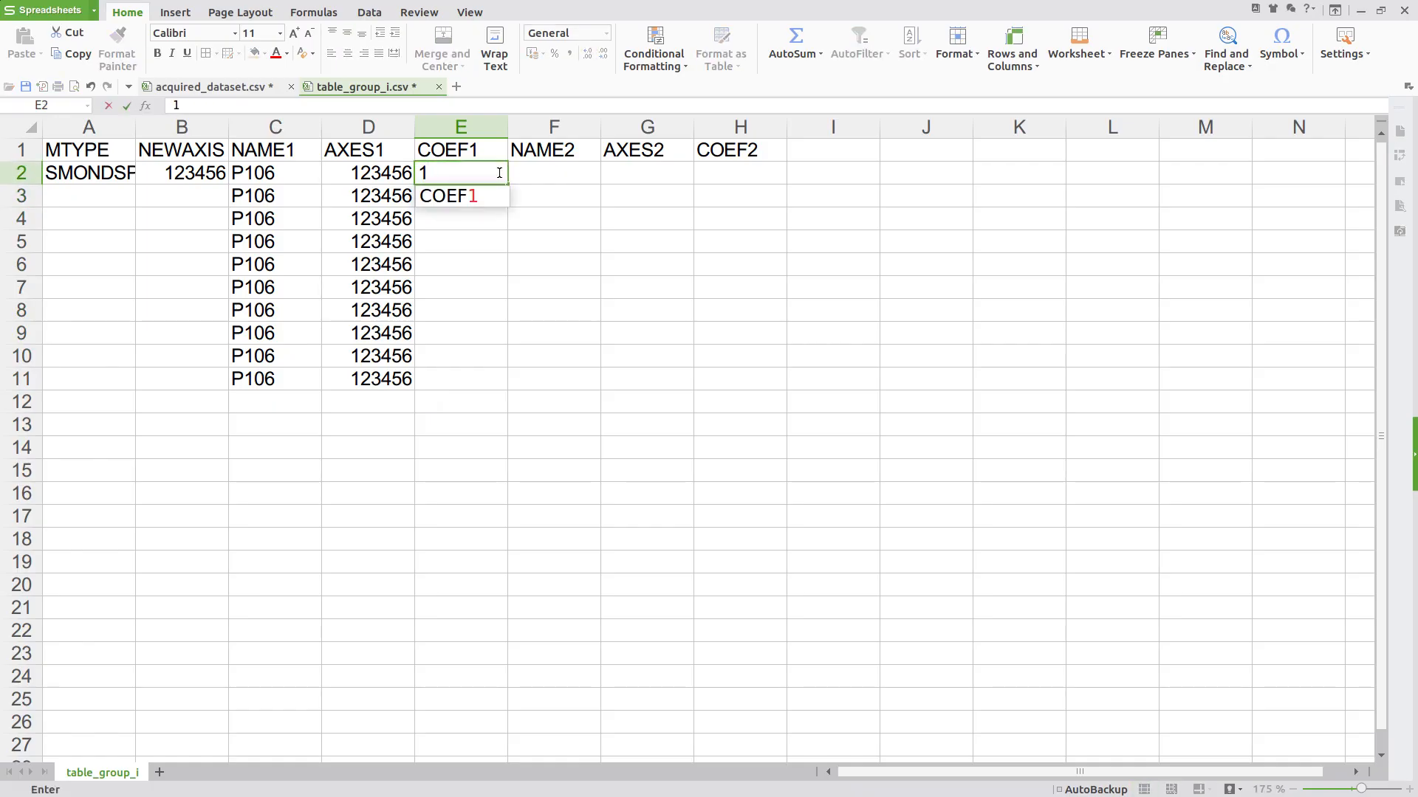
pyautogui.press('Return')
# Fill the COEF1 column as a series from 1 to 10 through row 11 and save table_group_i.csv
pyautogui.click(502, 178)
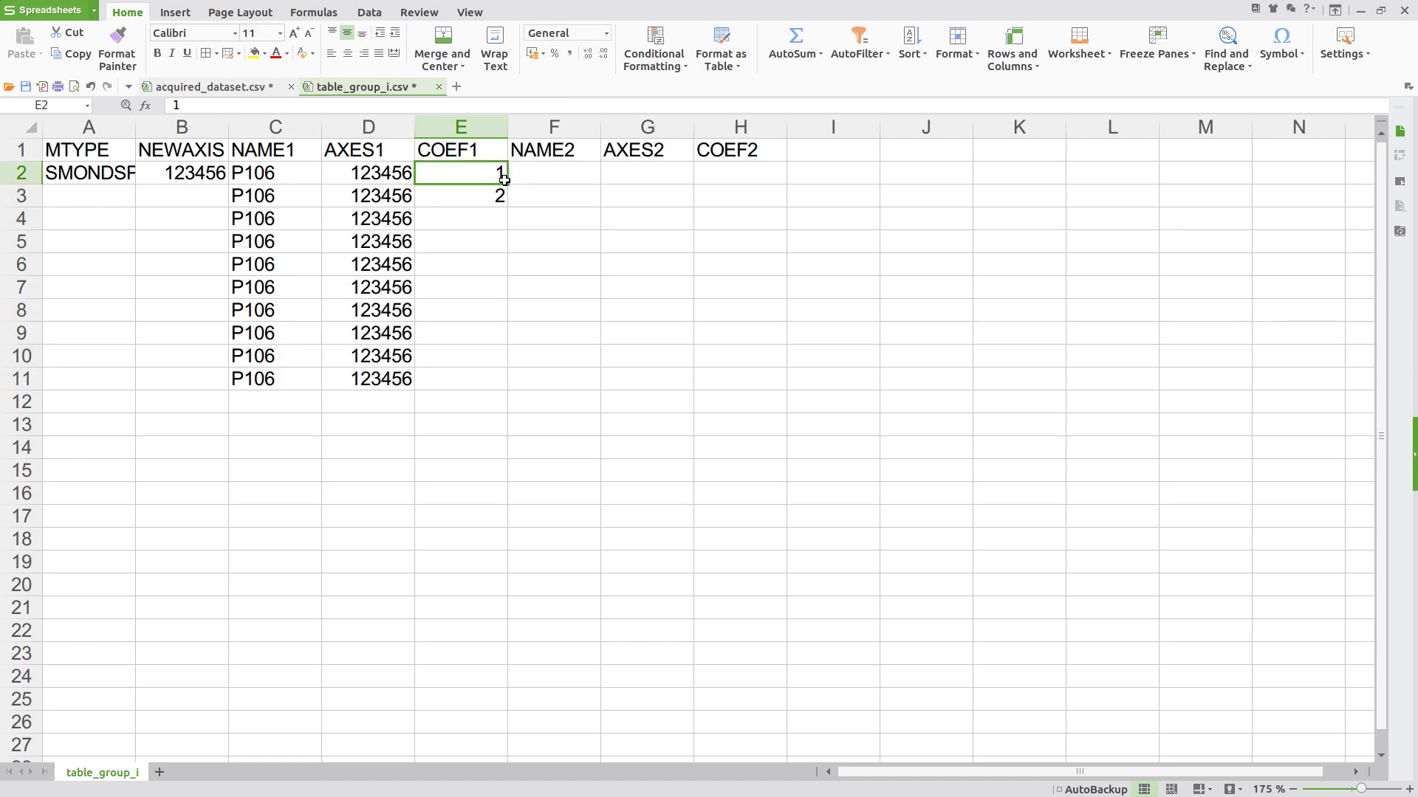
pyautogui.moveTo(507, 184); pyautogui.dragTo(493, 389)
pyautogui.click(573, 348)
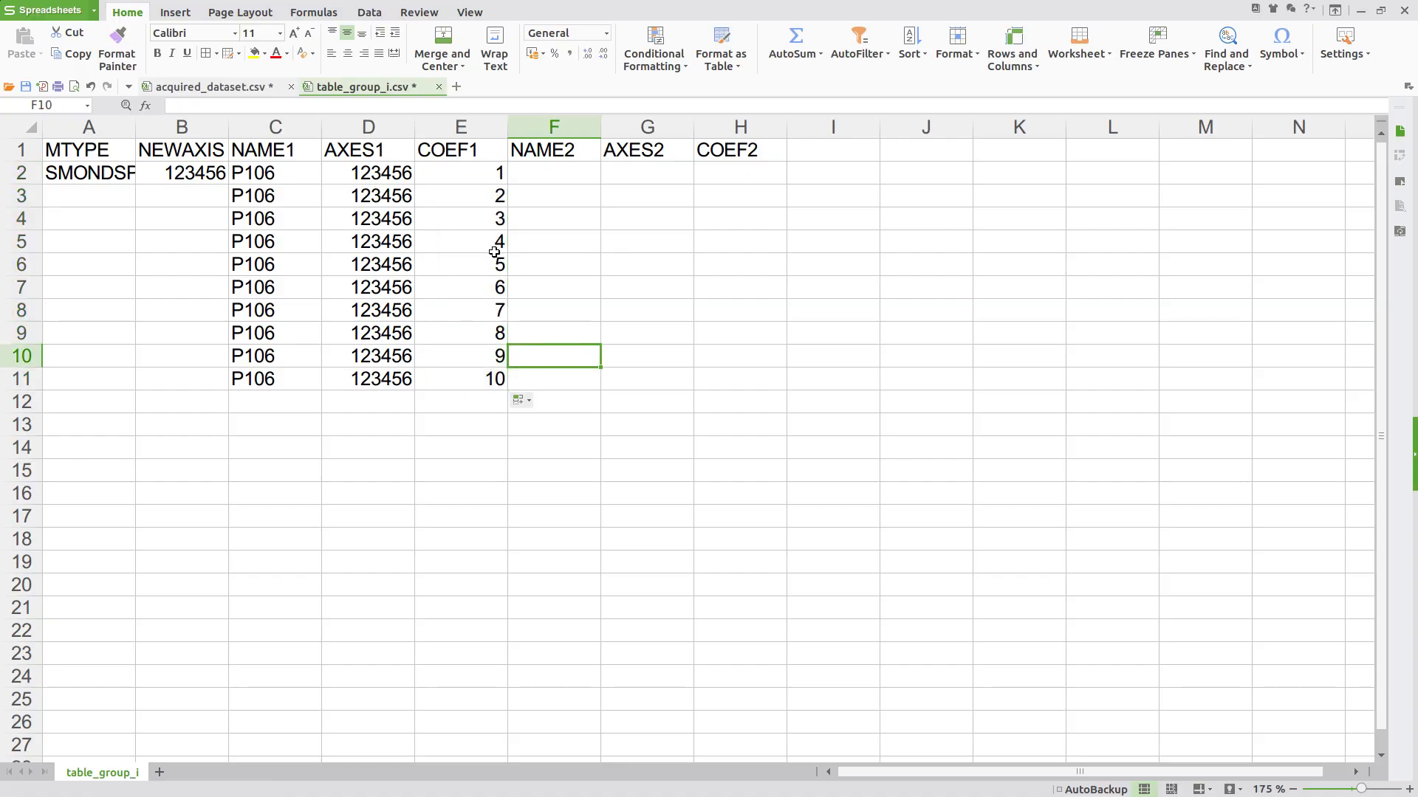
pyautogui.click(471, 175)
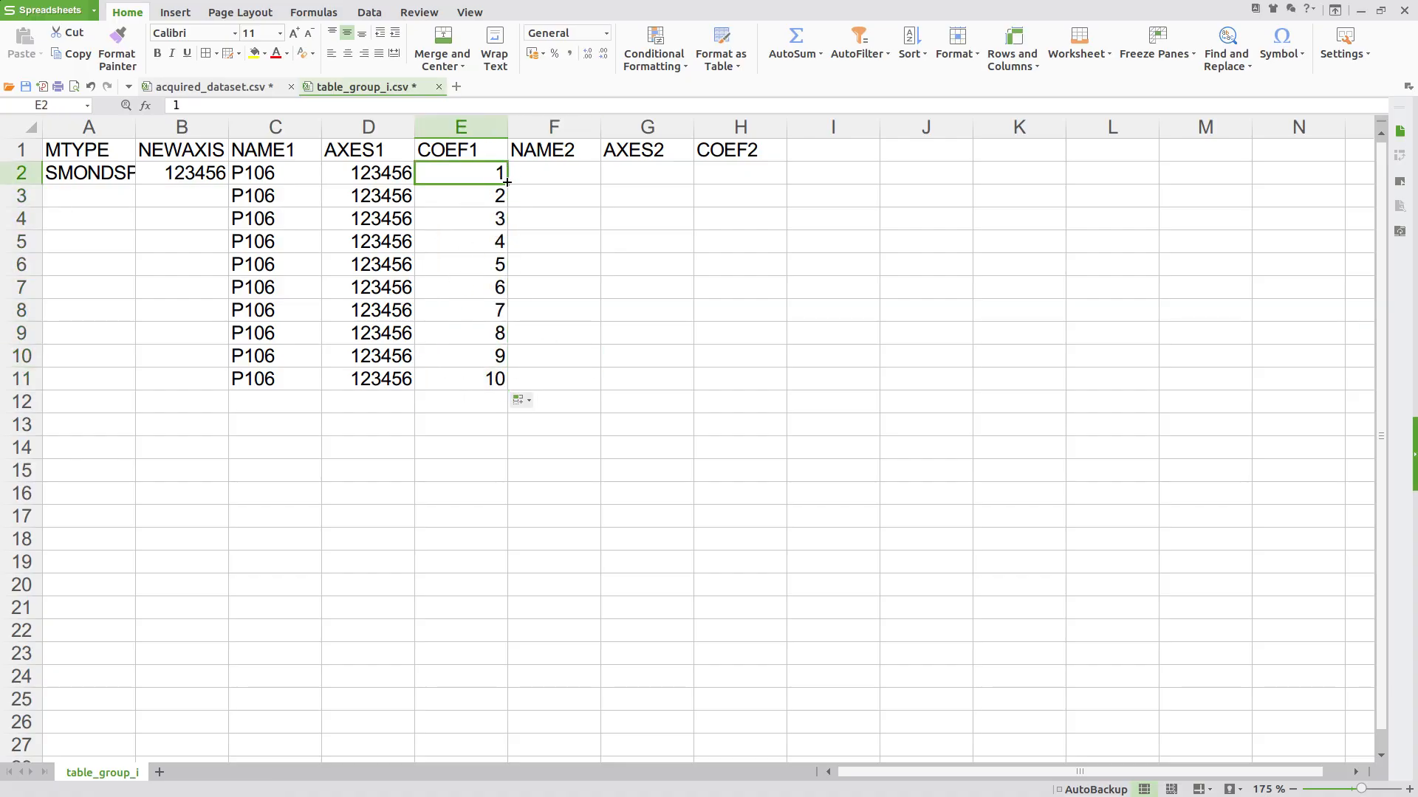
pyautogui.moveTo(507, 183); pyautogui.dragTo(475, 370)
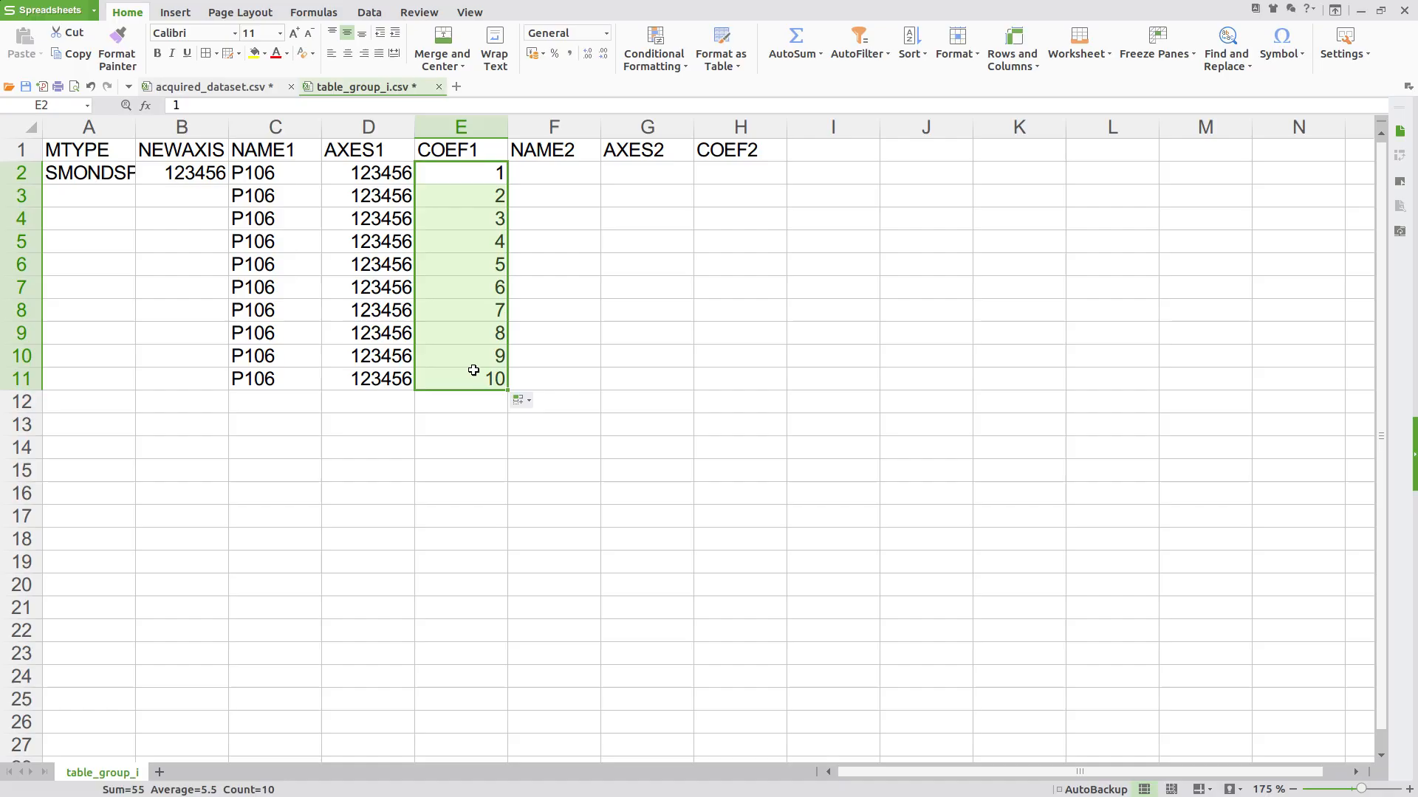
pyautogui.click(467, 331)
pyautogui.hotkey('ctrl', 's')
pyautogui.press('Return')
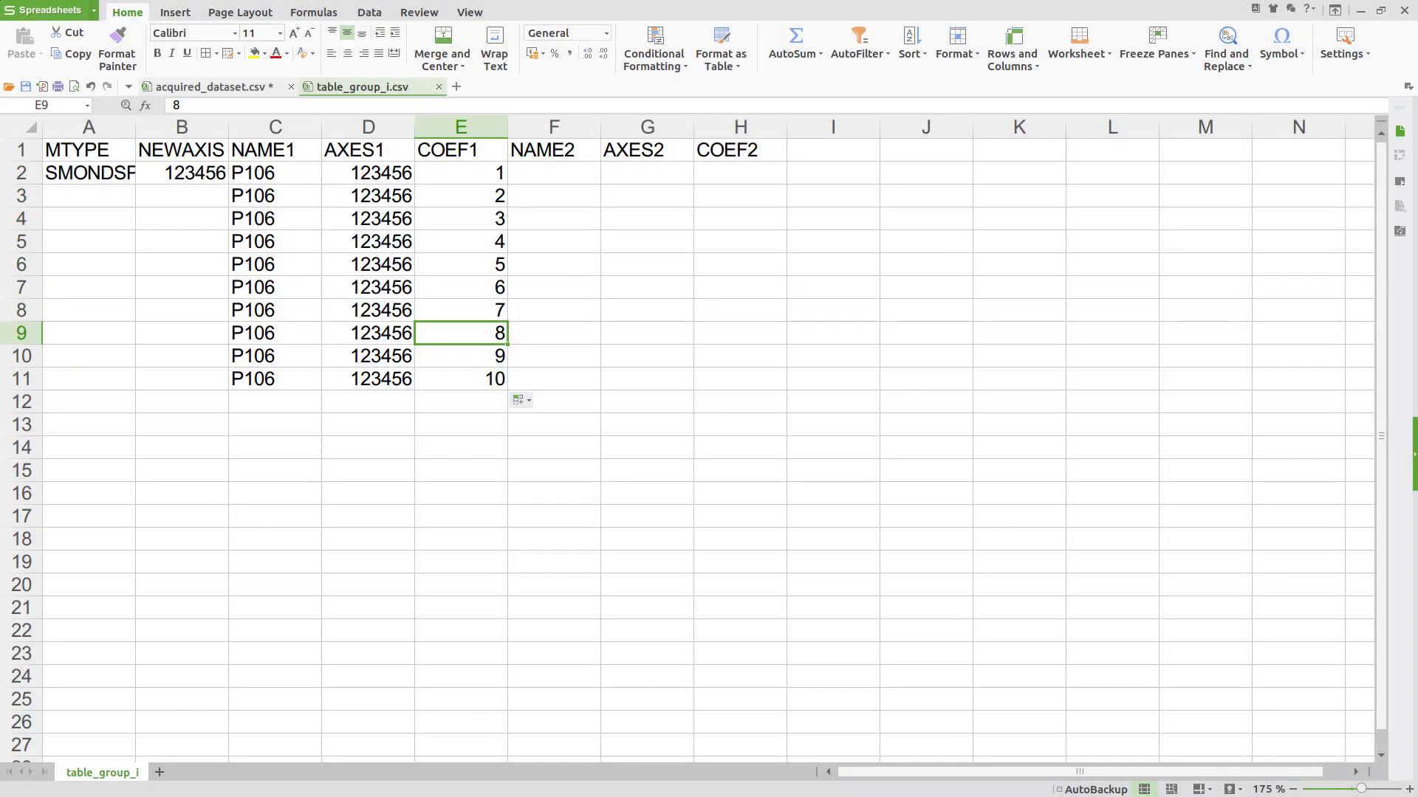
# Switch back to the Viewer and import the edited table_group_i.csv from Downloads into the MONSUM row table
pyautogui.hotkey('alt', 'Tab')
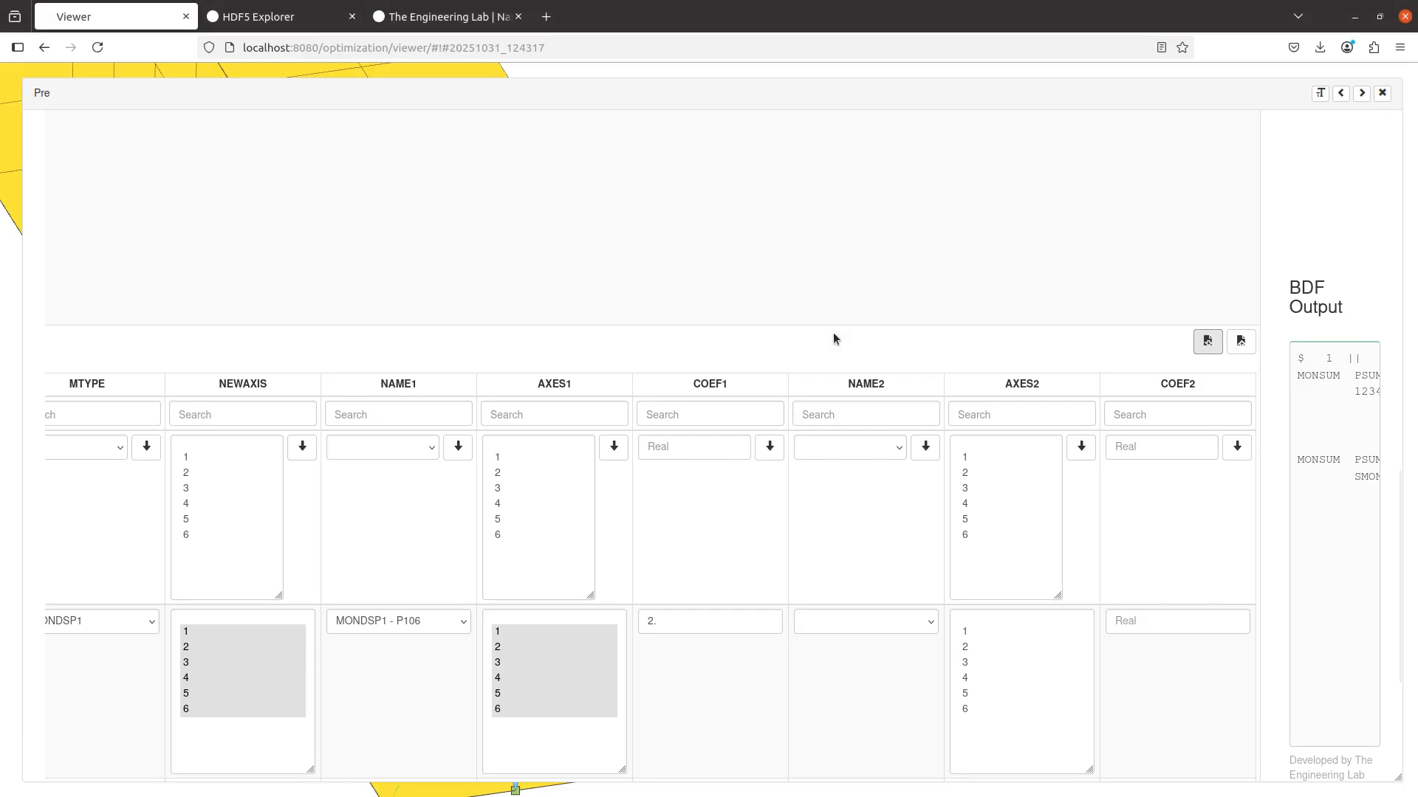
pyautogui.click(1245, 342)
pyautogui.click(348, 215)
pyautogui.click(610, 217)
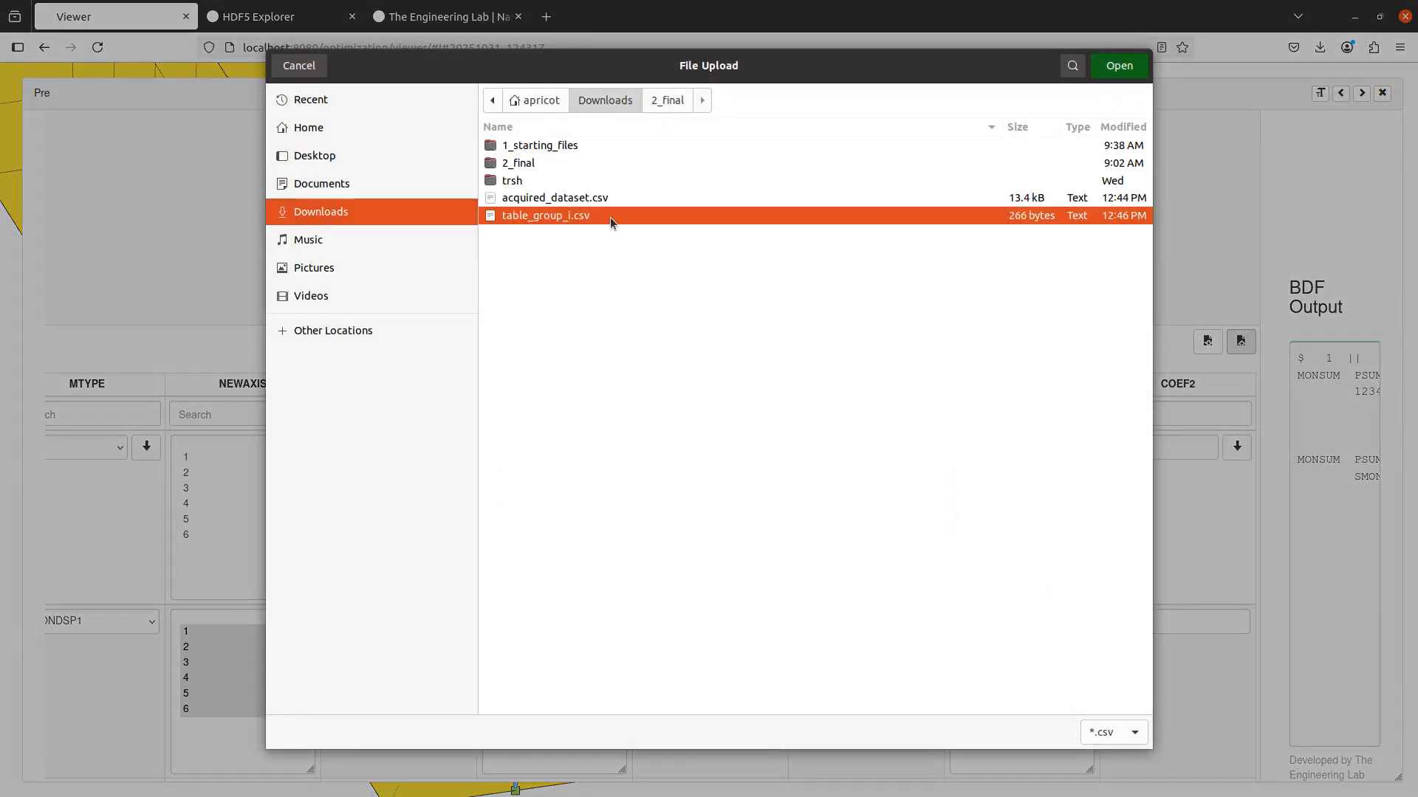
pyautogui.doubleClick(610, 217)
pyautogui.scroll(-5, 623, 550)
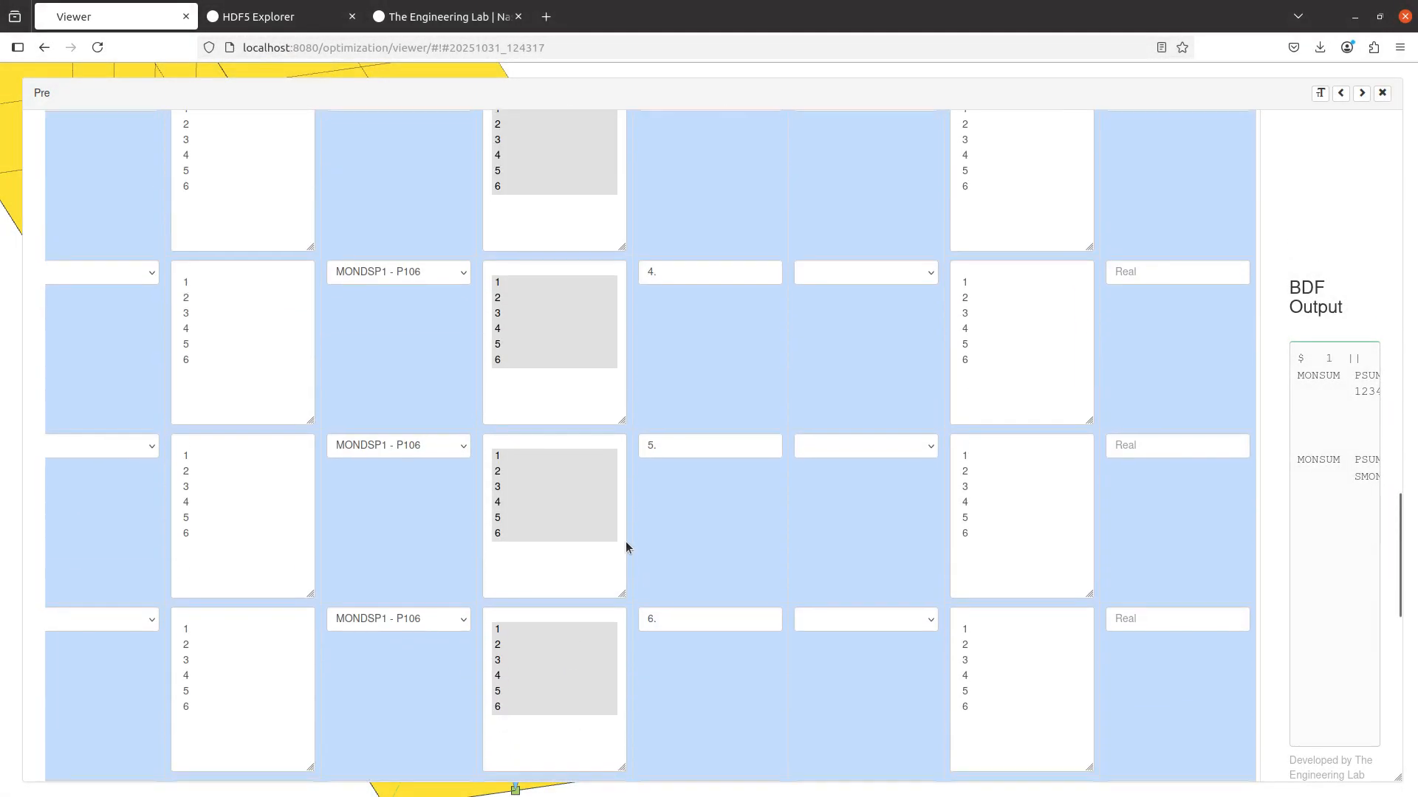
# Review the imported MONSUM rows and set COEF1 to 1. for every row of the GROUP_2 table
pyautogui.scroll(-9, 390, 459)
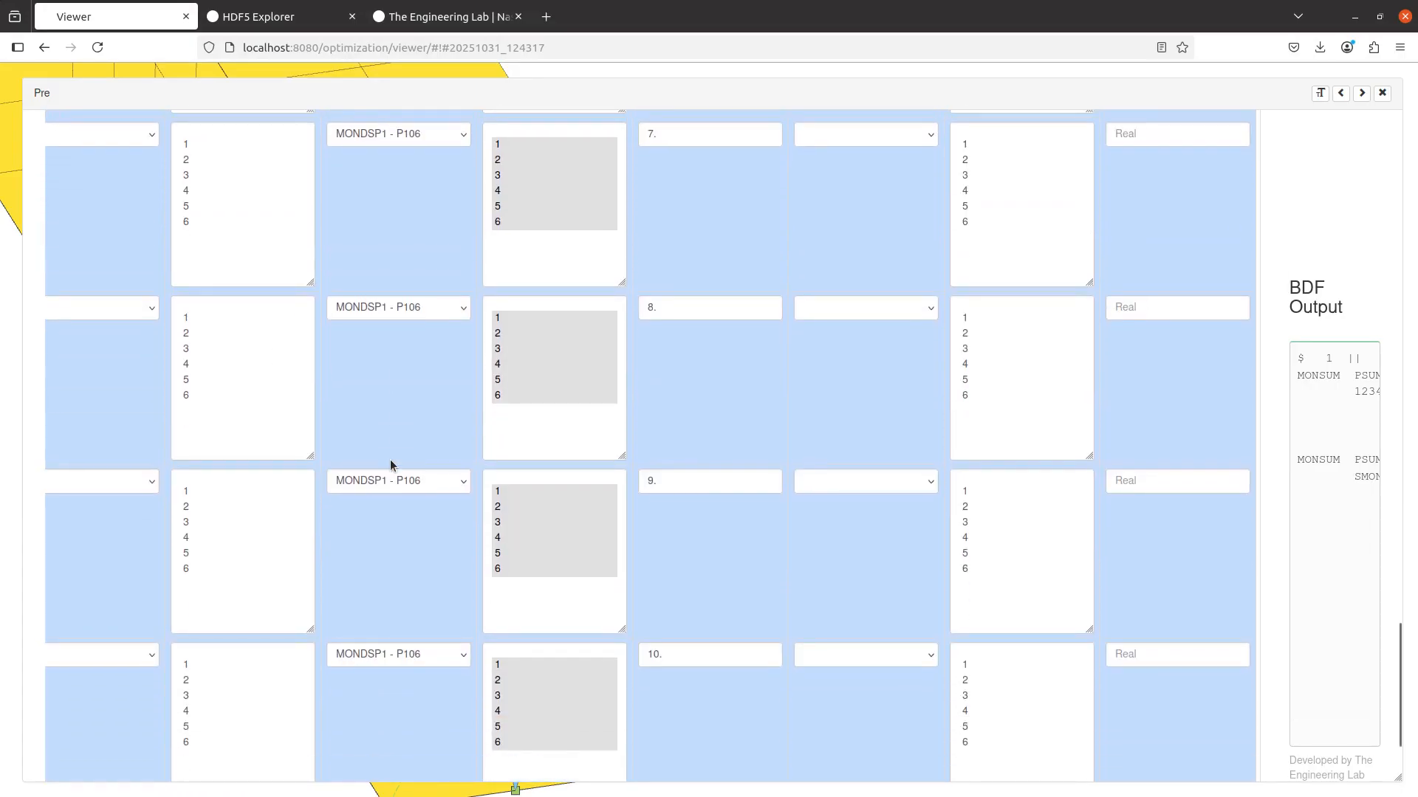
pyautogui.scroll(5, 782, 481)
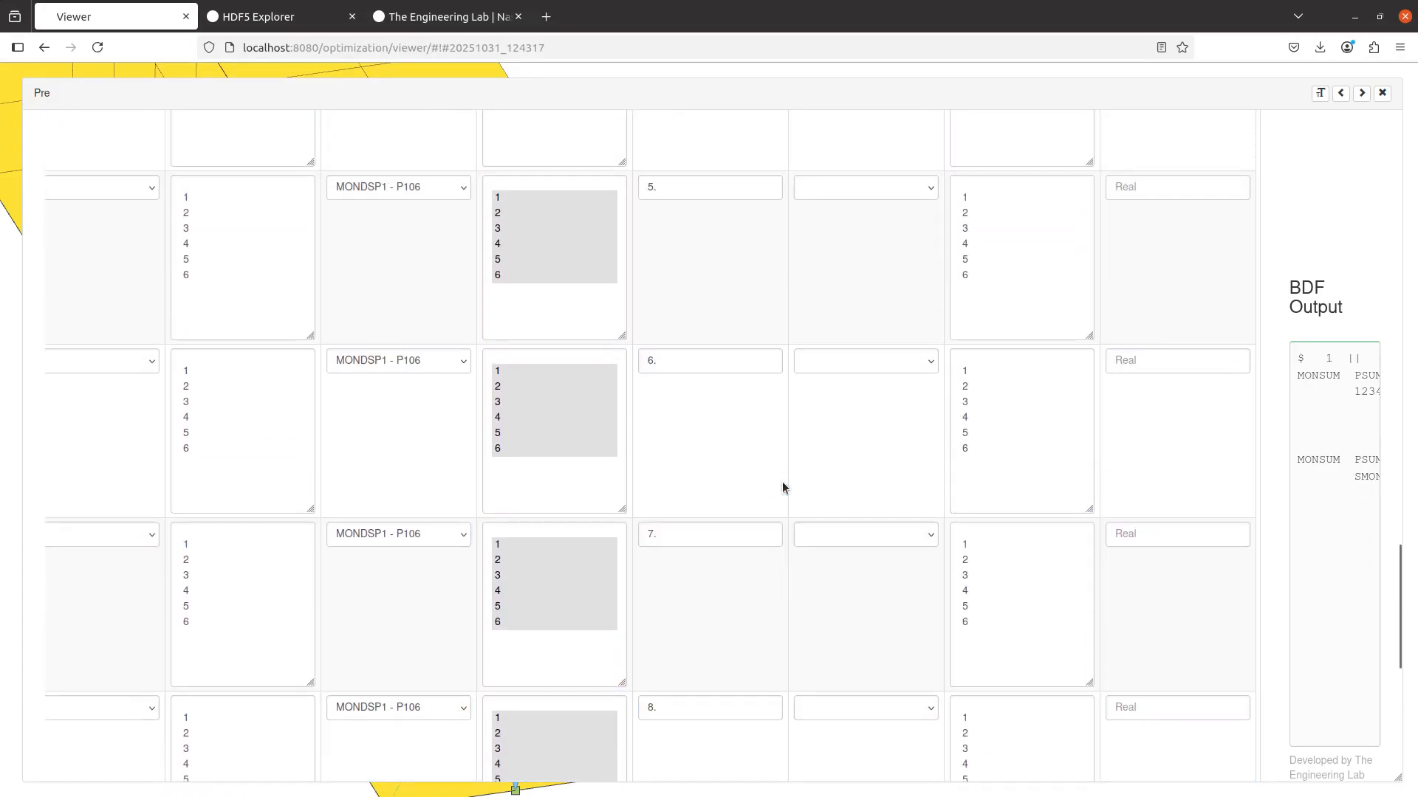
pyautogui.scroll(10, 782, 485)
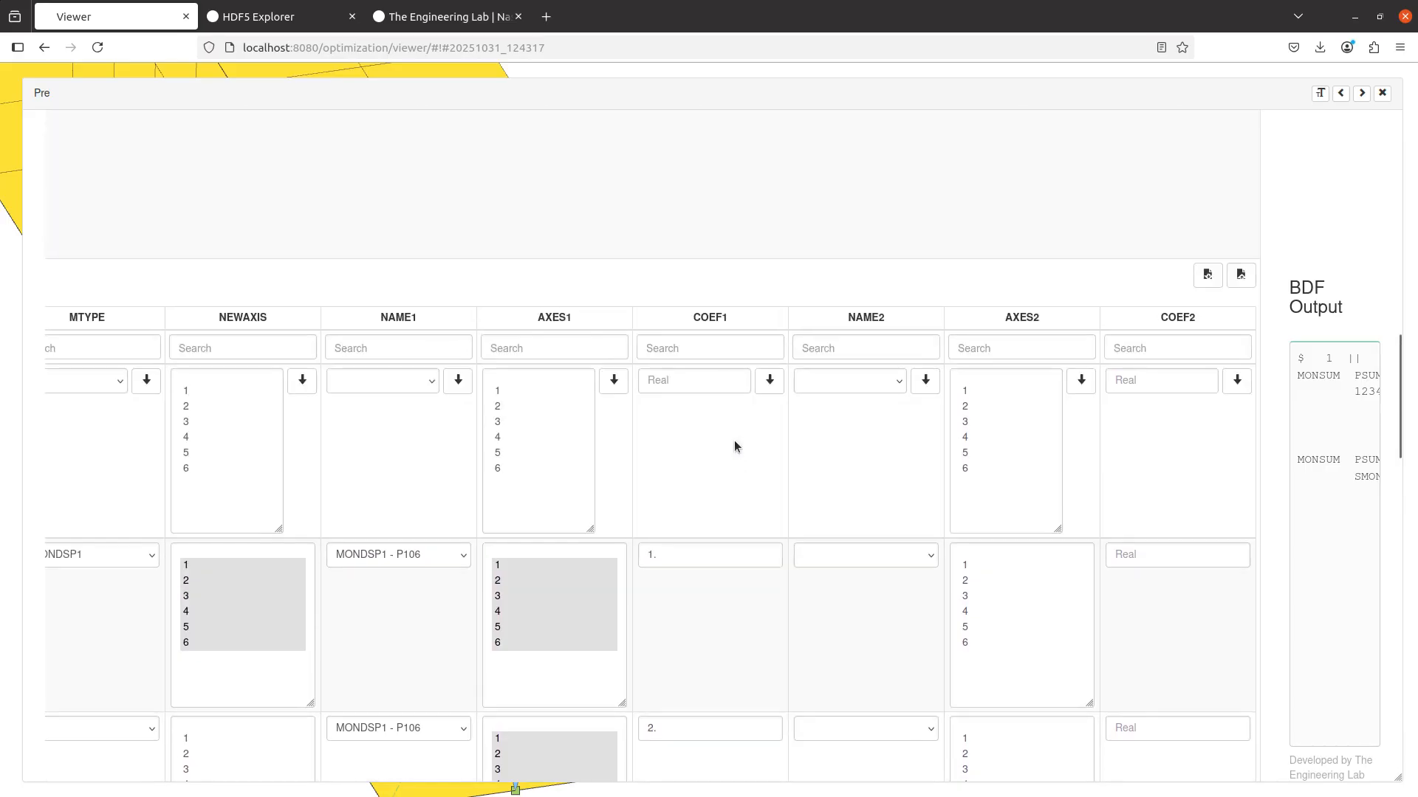
pyautogui.click(709, 380)
pyautogui.write('1.')
pyautogui.click(769, 380)
pyautogui.scroll(-15, 729, 477)
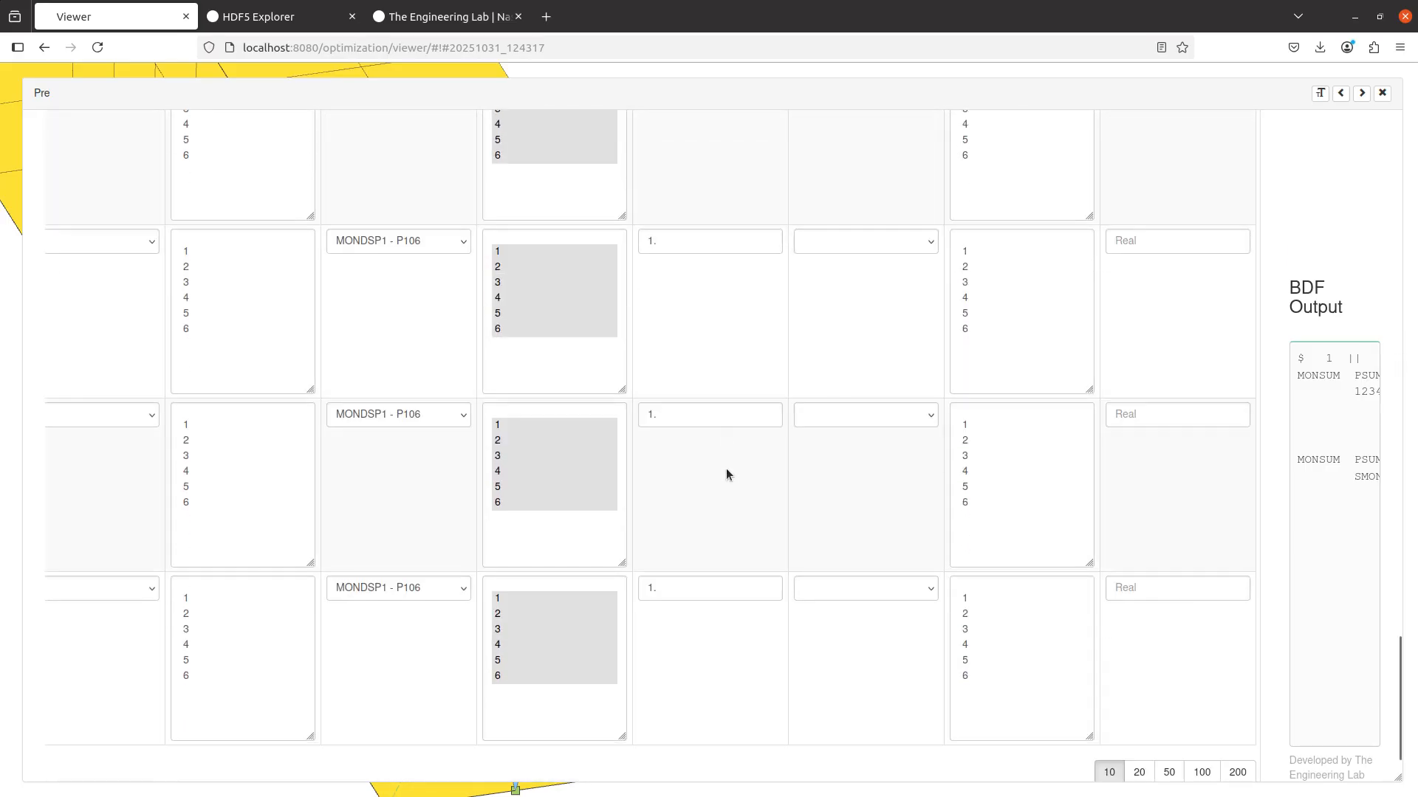
# Upload the updated BDF and immediately run the analysis
pyautogui.scroll(15, 695, 502)
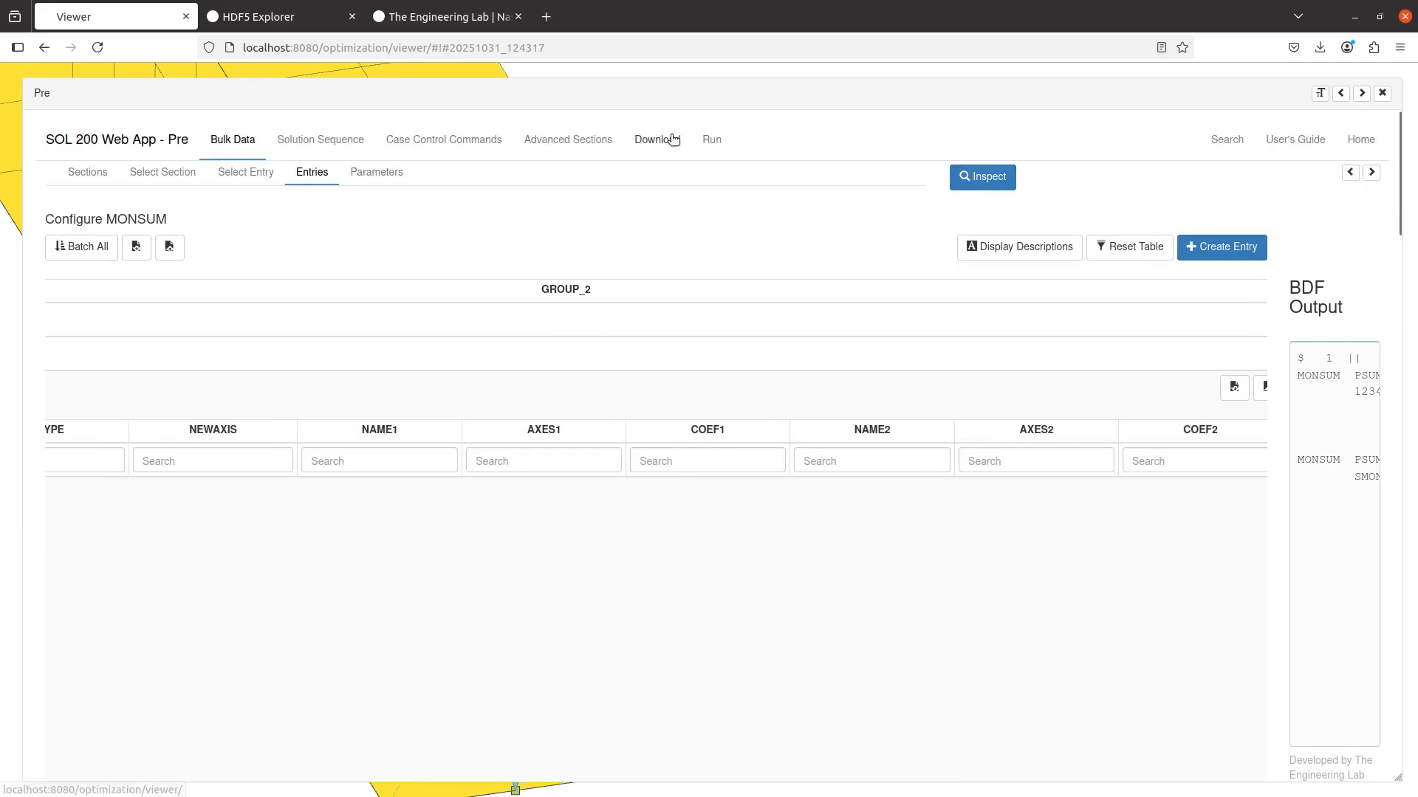
pyautogui.click(666, 139)
pyautogui.click(940, 349)
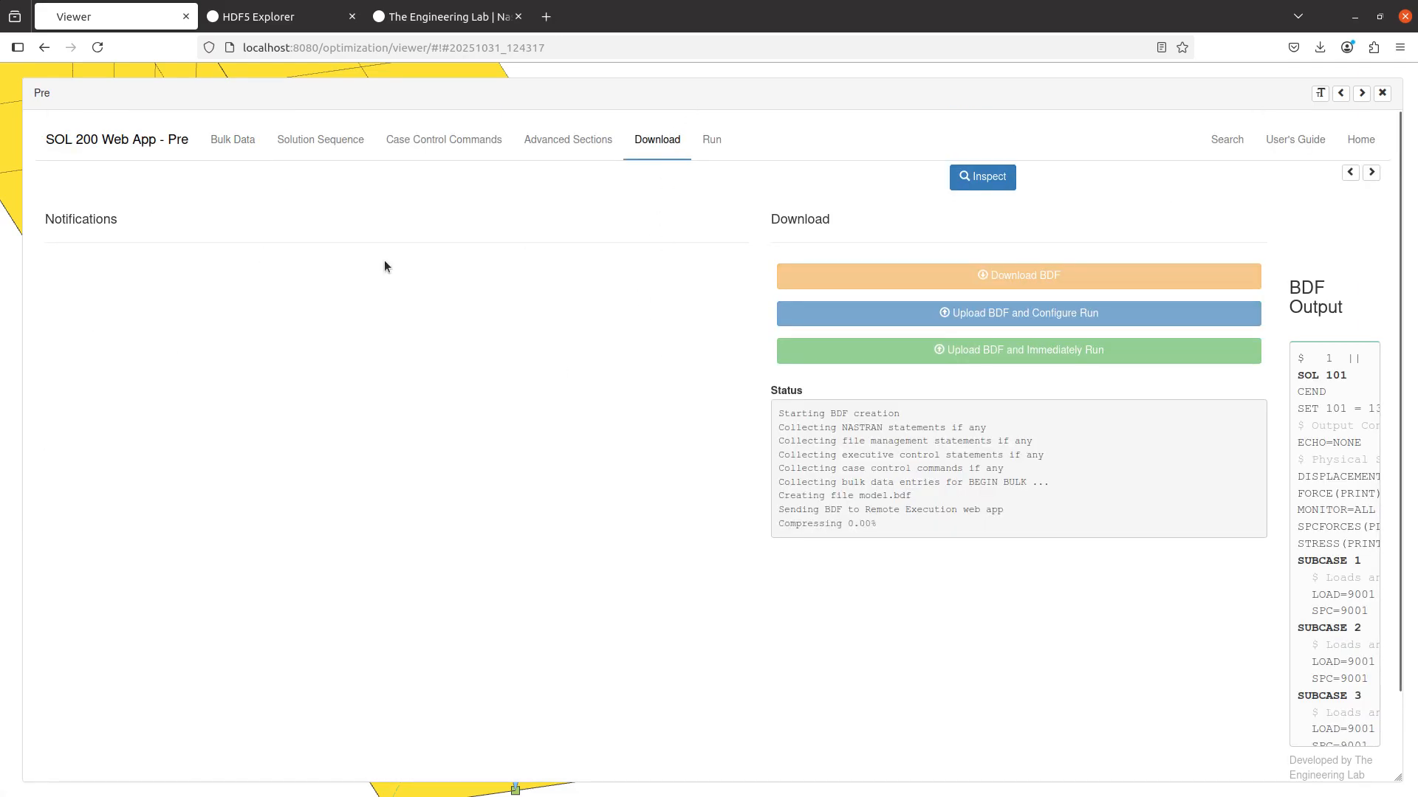
# Switch to Notepad++ and delete everything below the first PSUM101 result block in the new 1 notes
pyautogui.hotkey('alt', 'Tab')
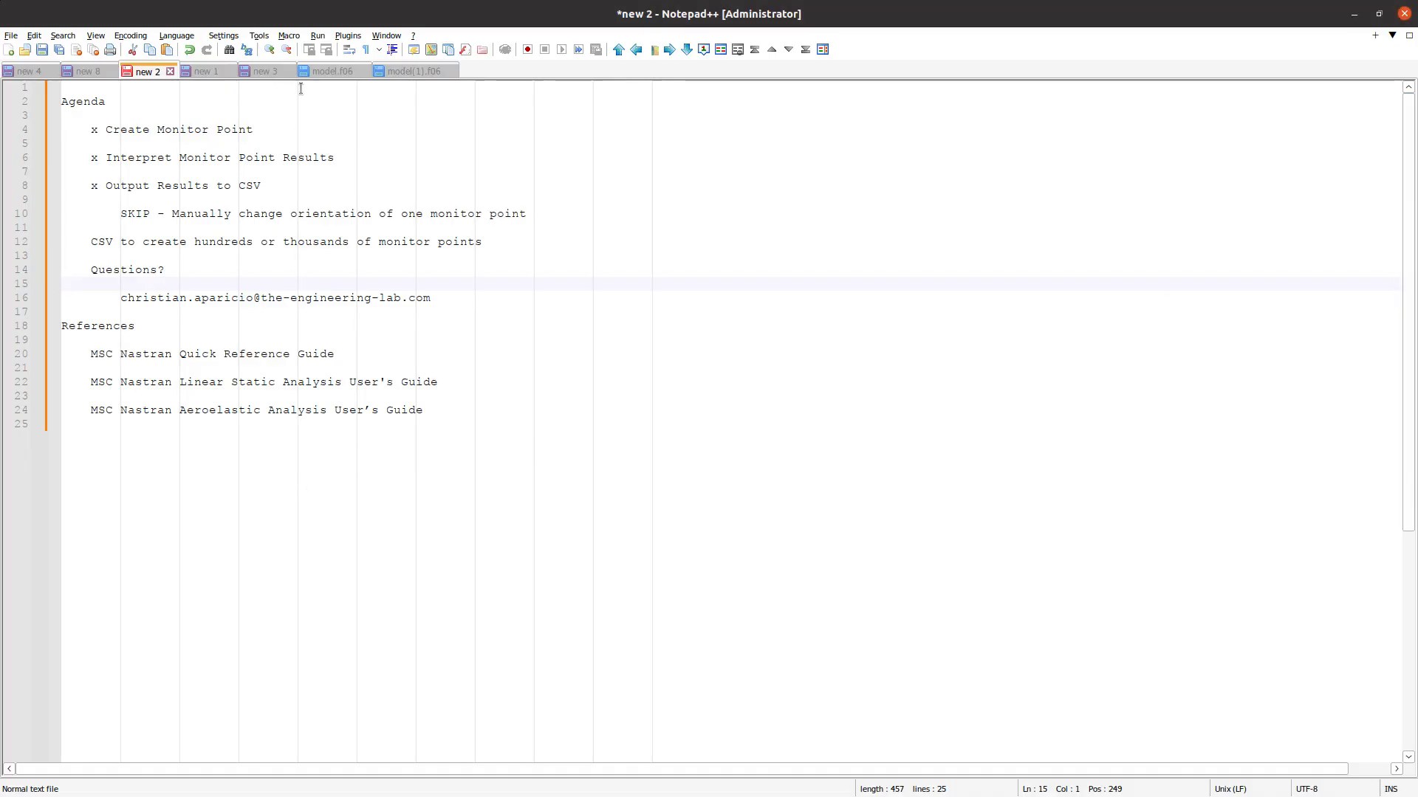
pyautogui.click(260, 72)
pyautogui.click(205, 72)
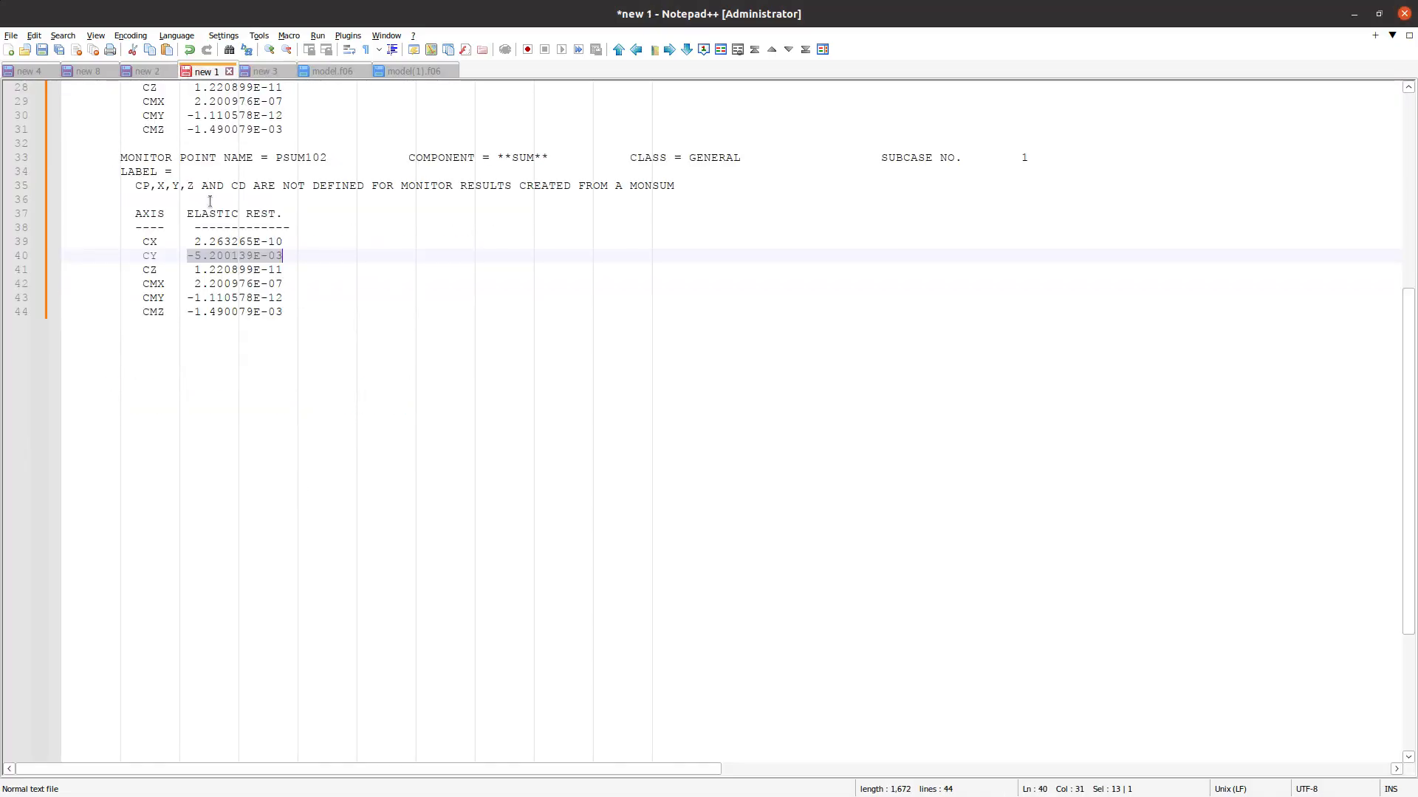
pyautogui.scroll(9, 226, 397)
pyautogui.scroll(-1, 227, 397)
pyautogui.moveTo(337, 724); pyautogui.dragTo(44, 267)
pyautogui.press('Delete')
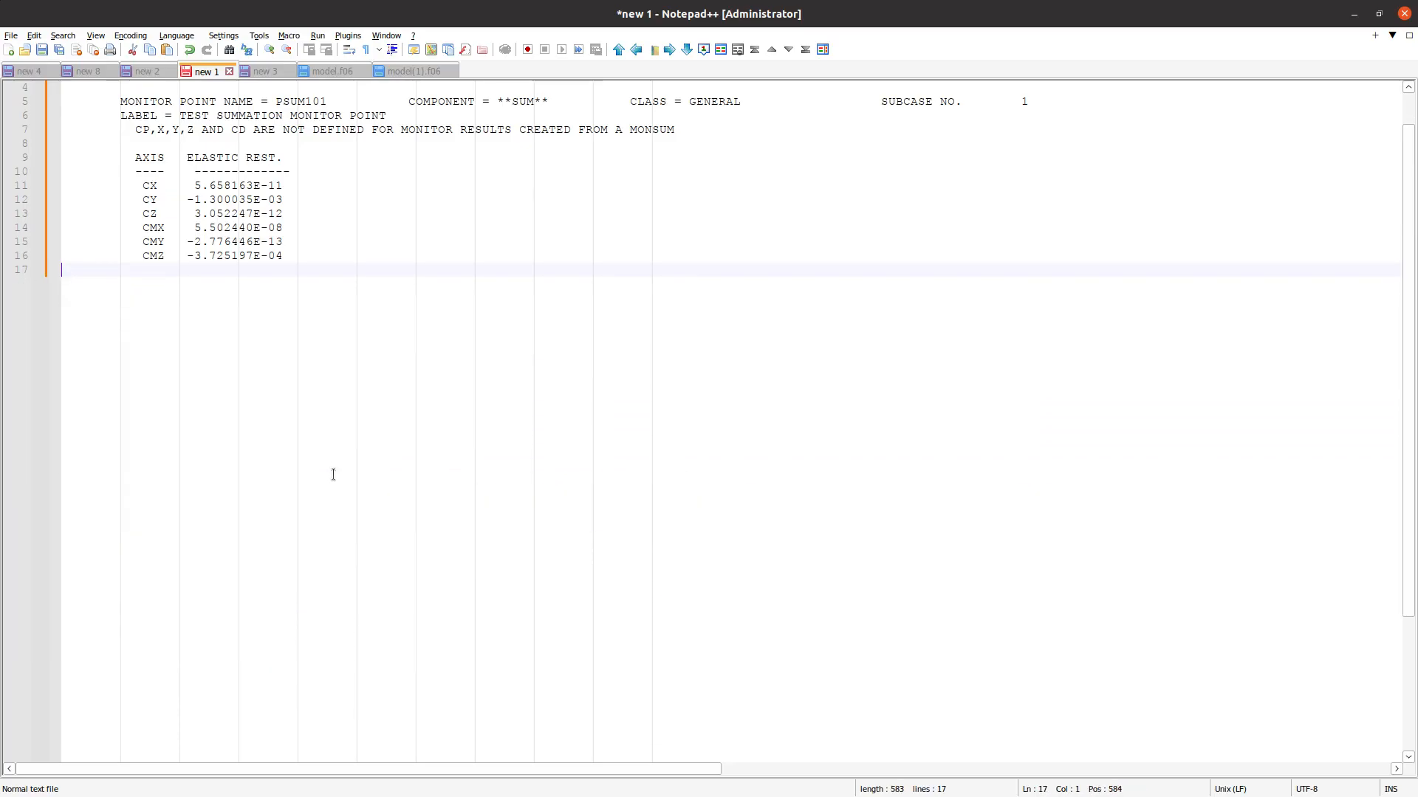
pyautogui.scroll(2, 333, 476)
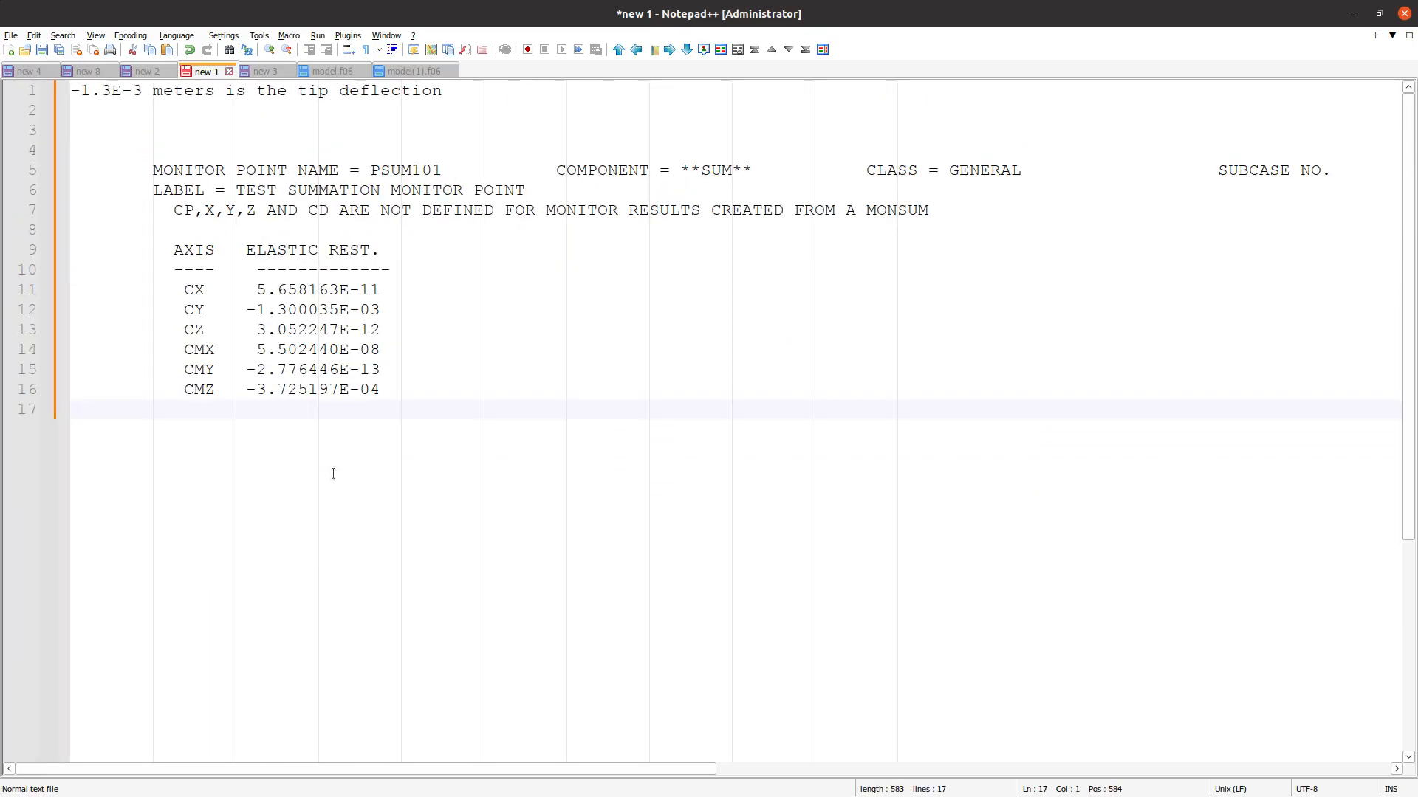
# Copy the PSUM101 result block, including its axis table, and paste the duplicate below the original
pyautogui.moveTo(412, 415); pyautogui.dragTo(8, 149)
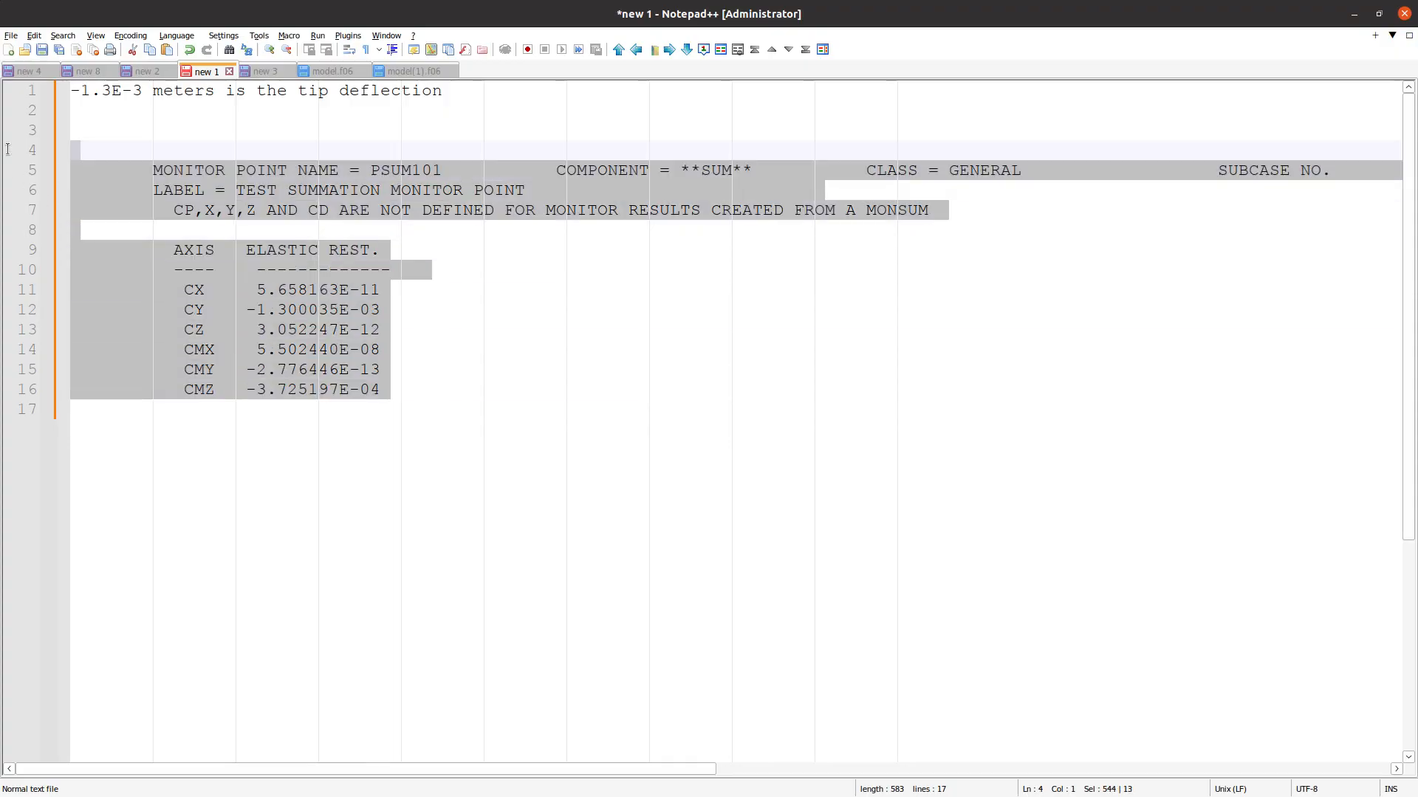
pyautogui.hotkey('ctrl', 'c')
pyautogui.click(295, 477)
pyautogui.press('Return')
pyautogui.press('Return')
pyautogui.hotkey('ctrl', 'v')
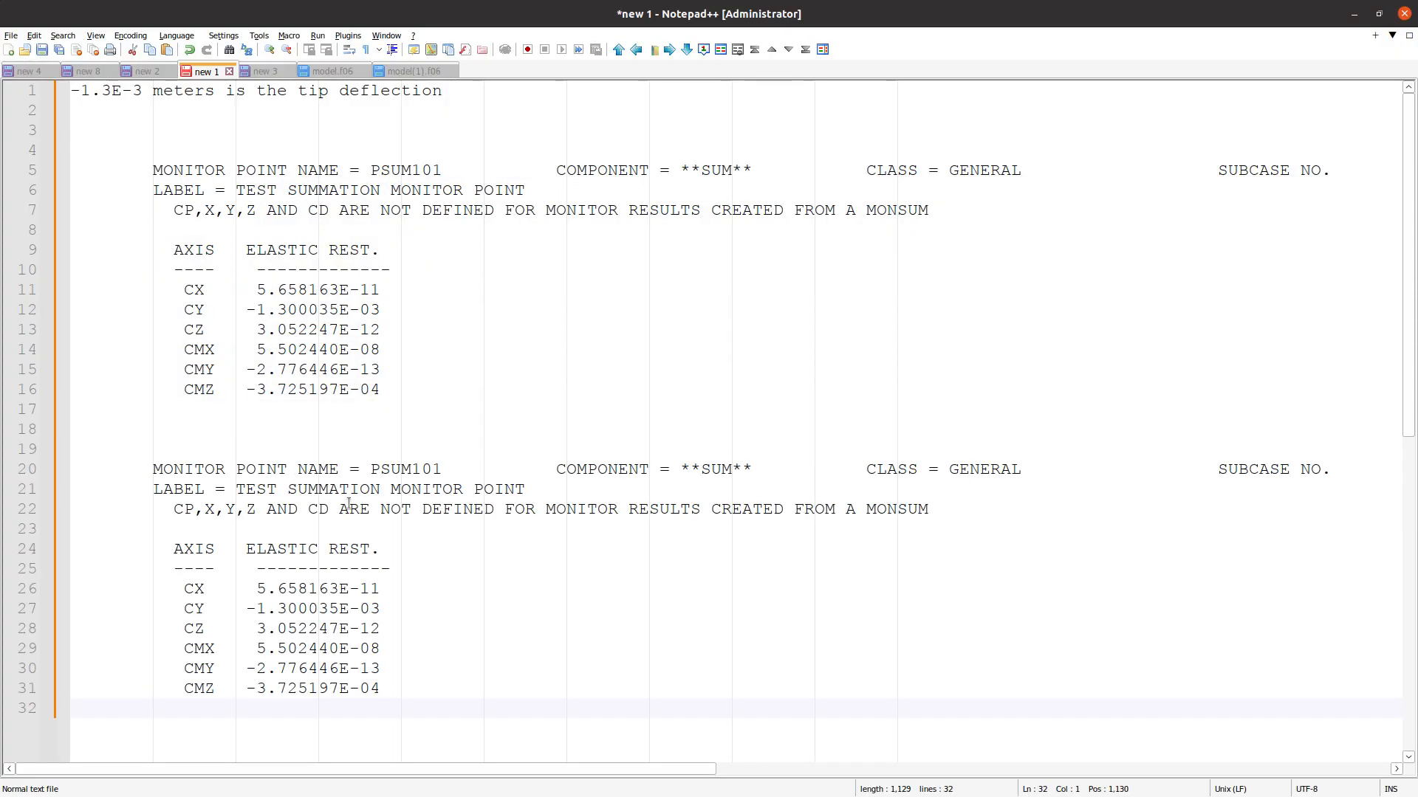
pyautogui.scroll(-2, 282, 607)
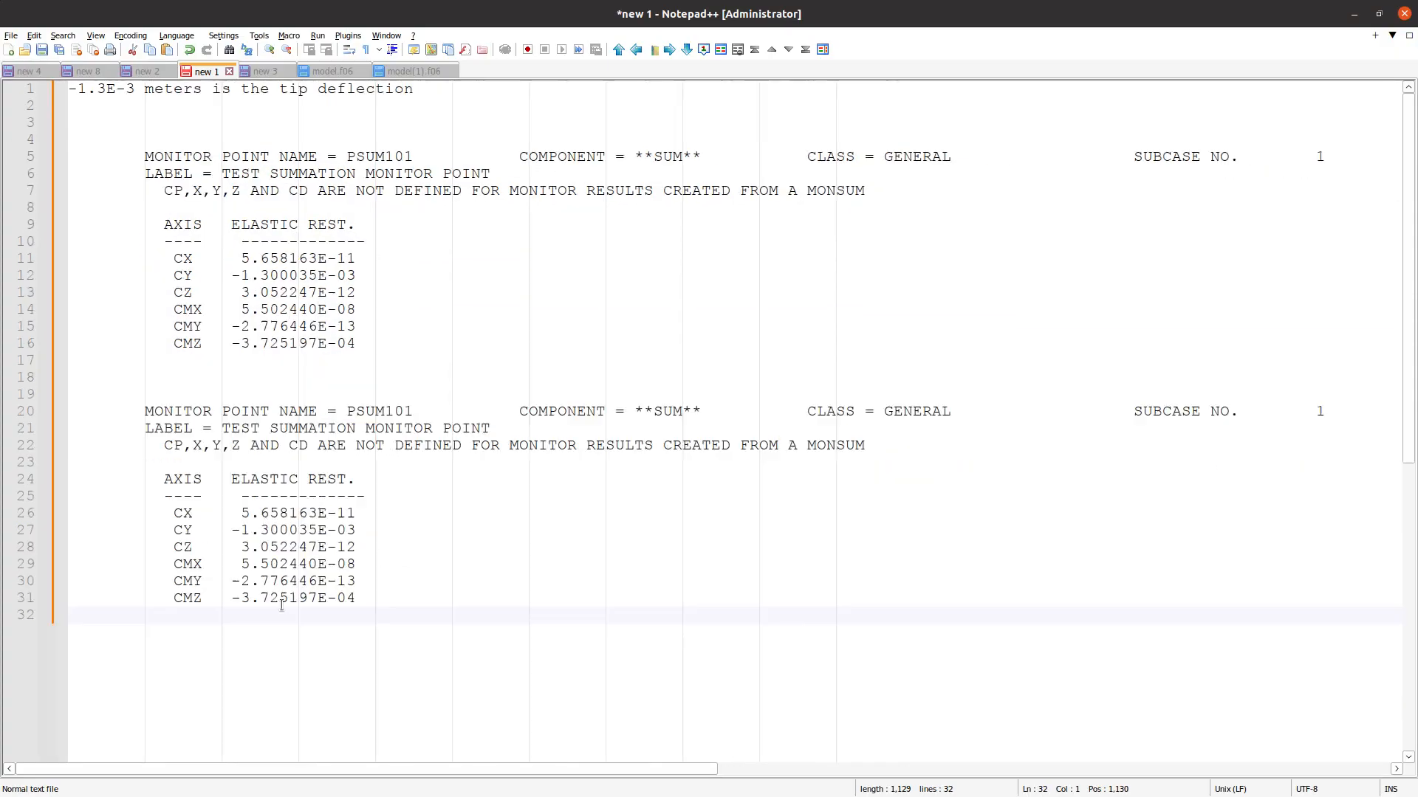
# Annotate the CY line of the first PSUM101 block with "=> -1.300035E-02"
pyautogui.click(334, 529)
pyautogui.click(364, 274)
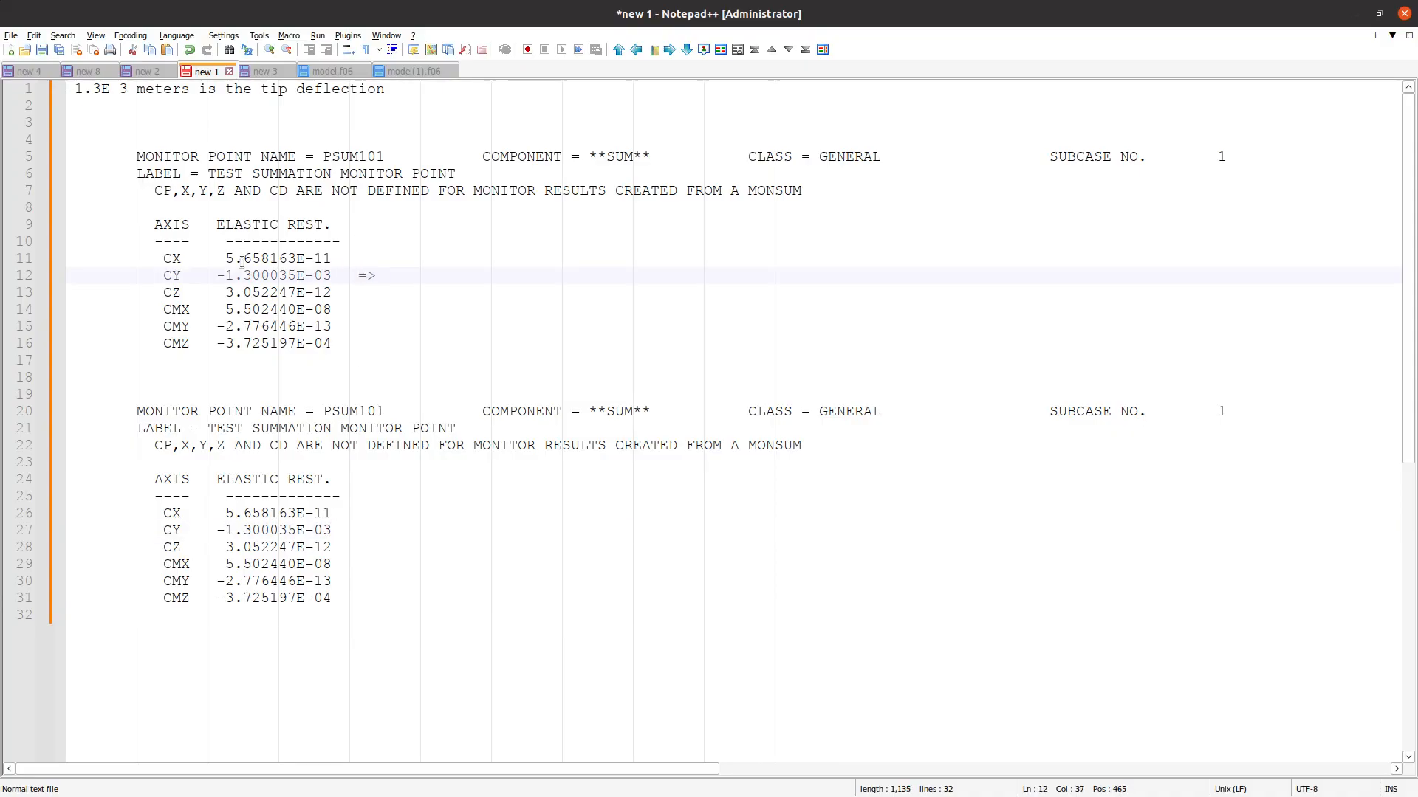
pyautogui.write('=>')
pyautogui.moveTo(218, 279); pyautogui.dragTo(332, 278)
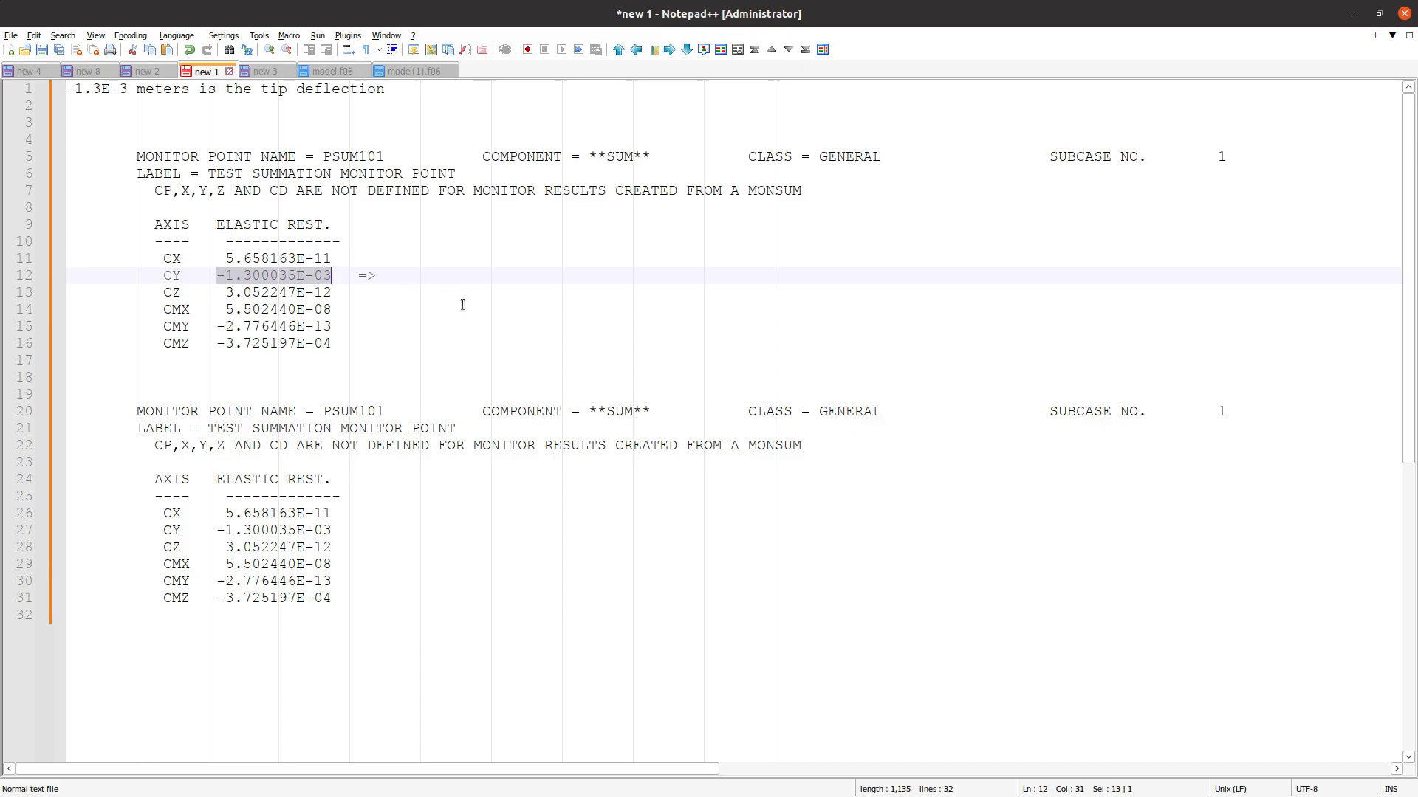
pyautogui.click(460, 278)
pyautogui.hotkey('ctrl', 'v')
pyautogui.press('BackSpace')
pyautogui.write('2')
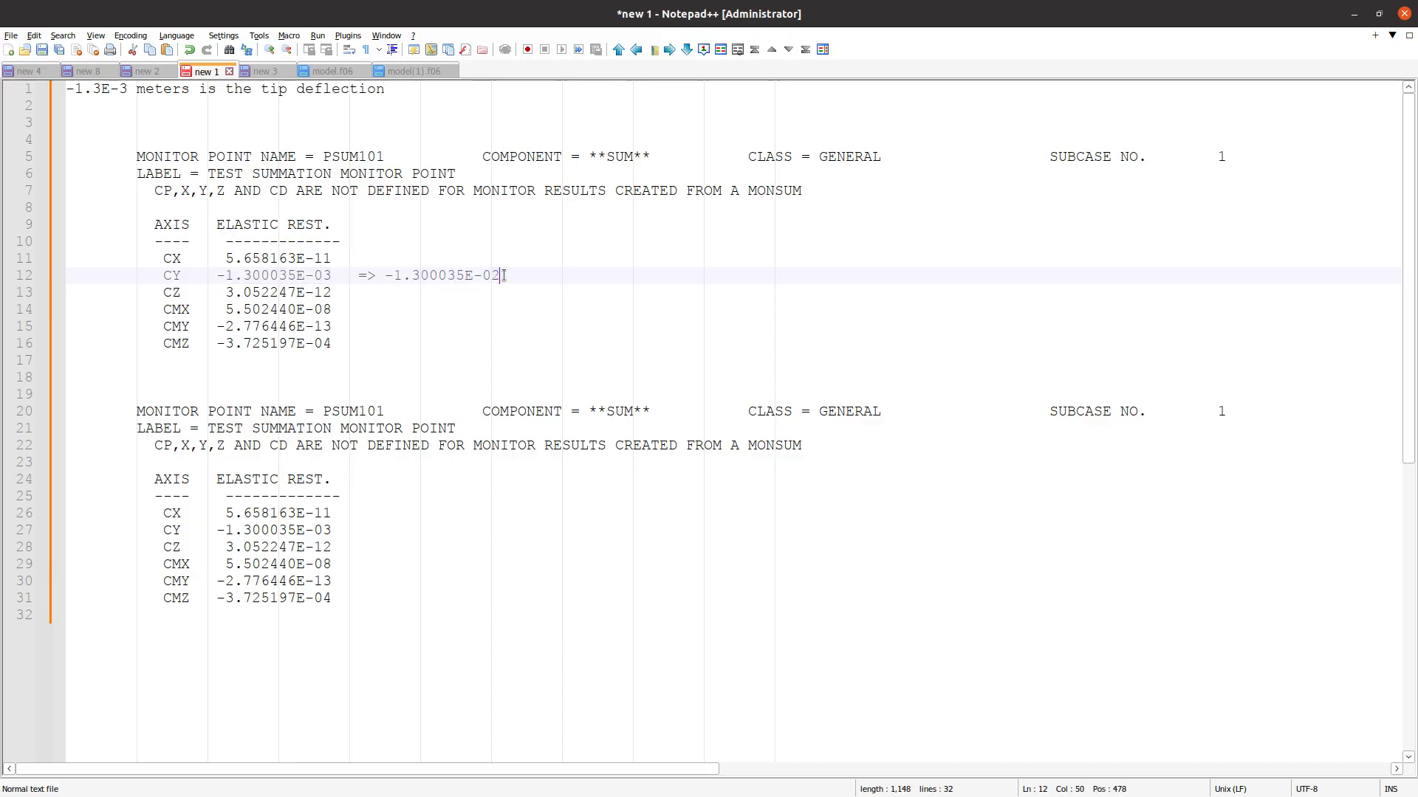
pyautogui.click(363, 542)
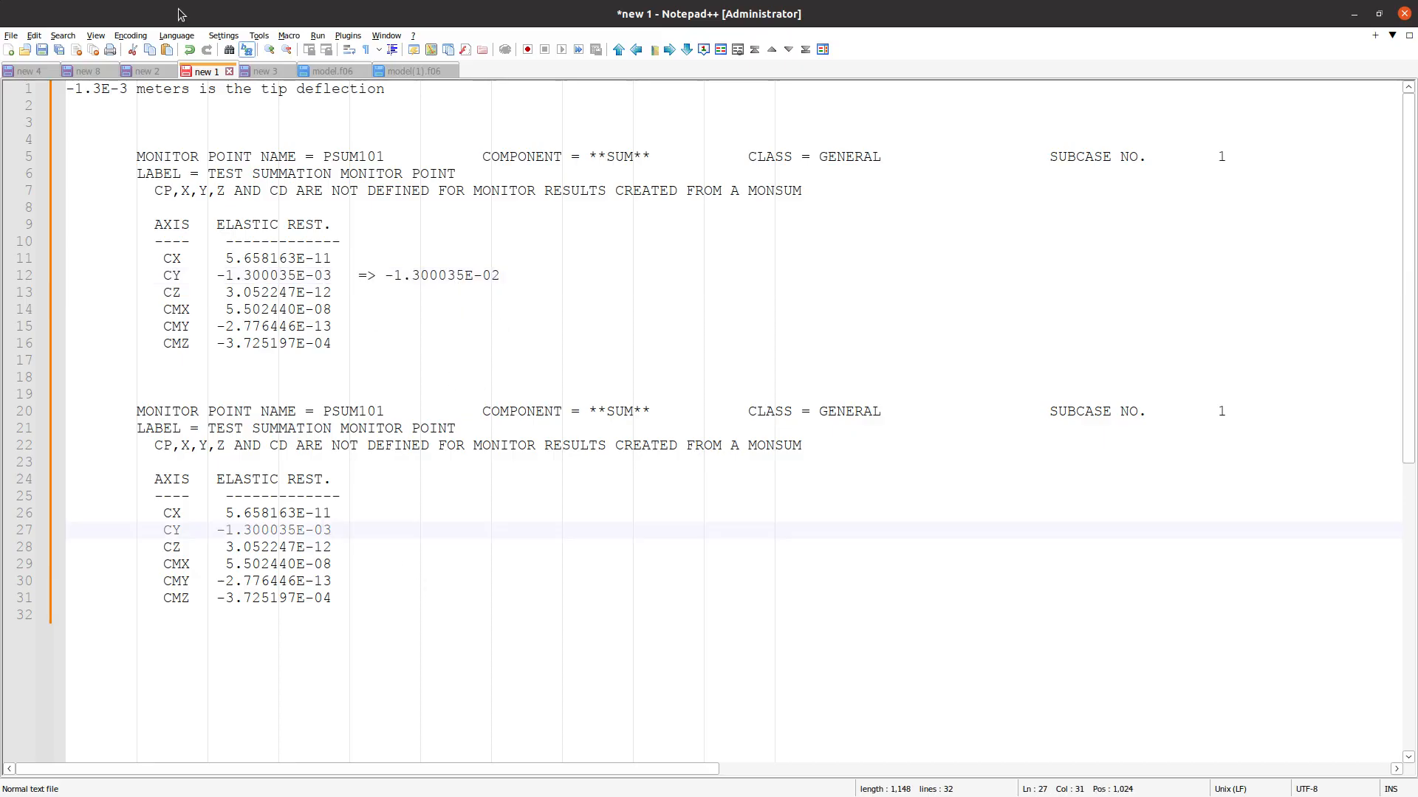
# Switch back to the Viewer and display model.f06 from the new run's result files
pyautogui.hotkey('alt', 'Tab')
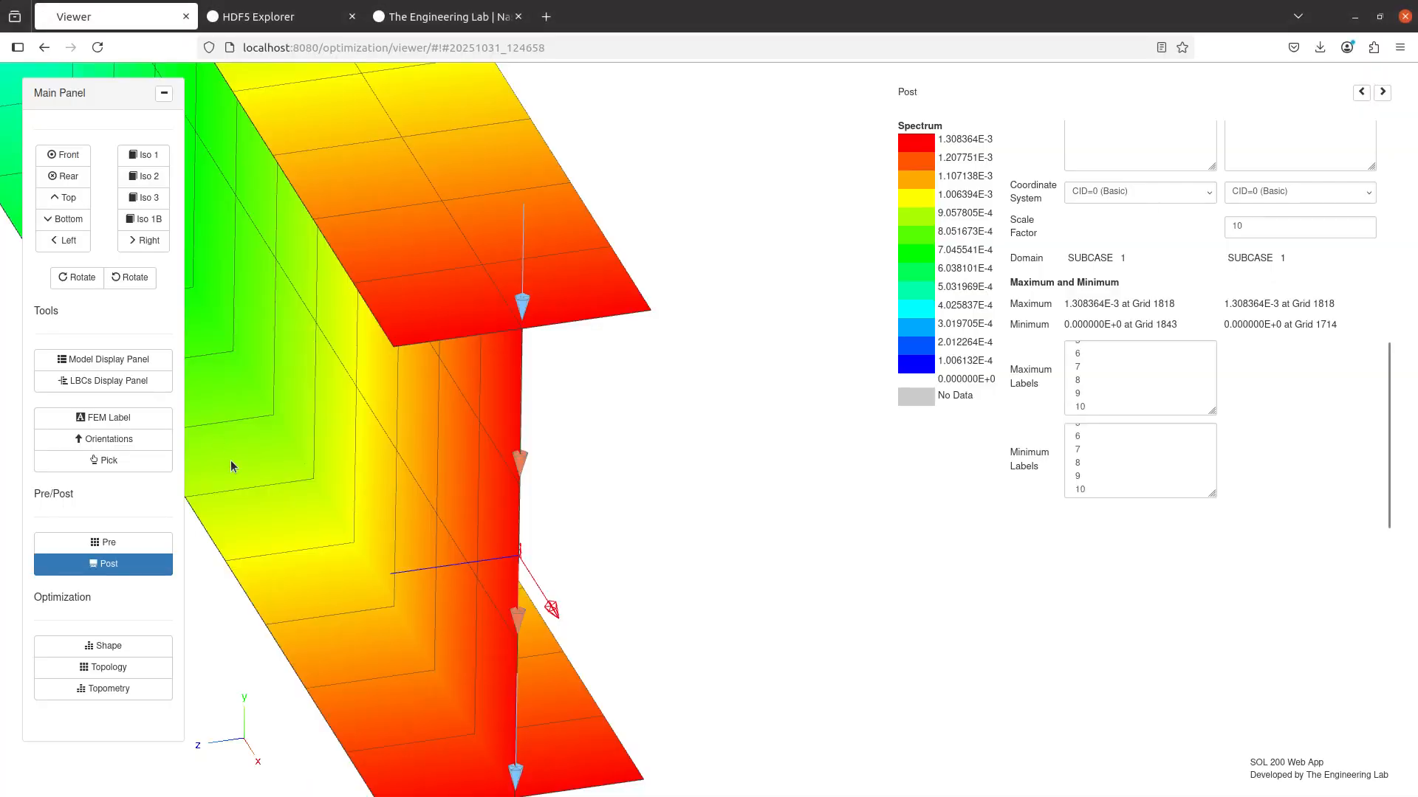
pyautogui.click(122, 543)
pyautogui.click(223, 177)
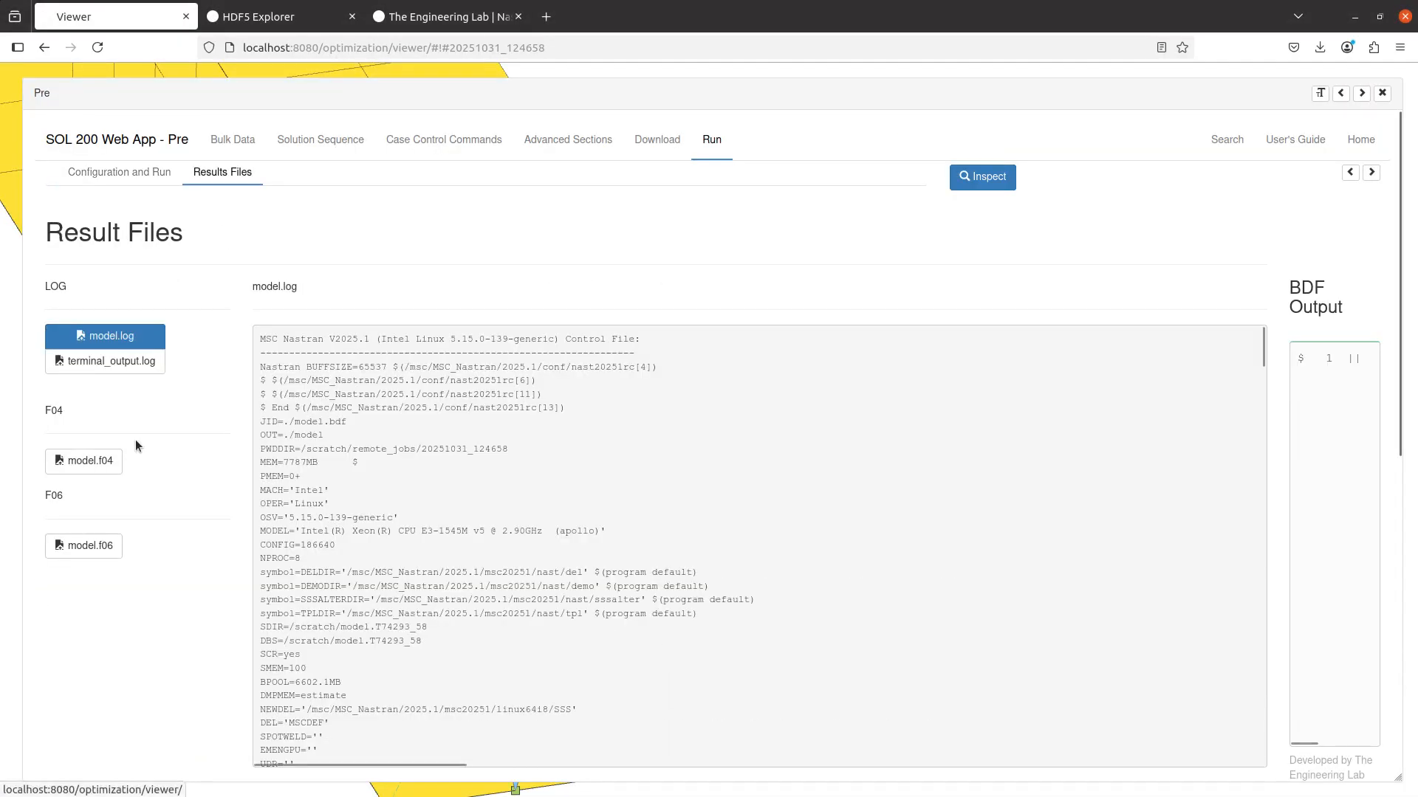
pyautogui.click(103, 546)
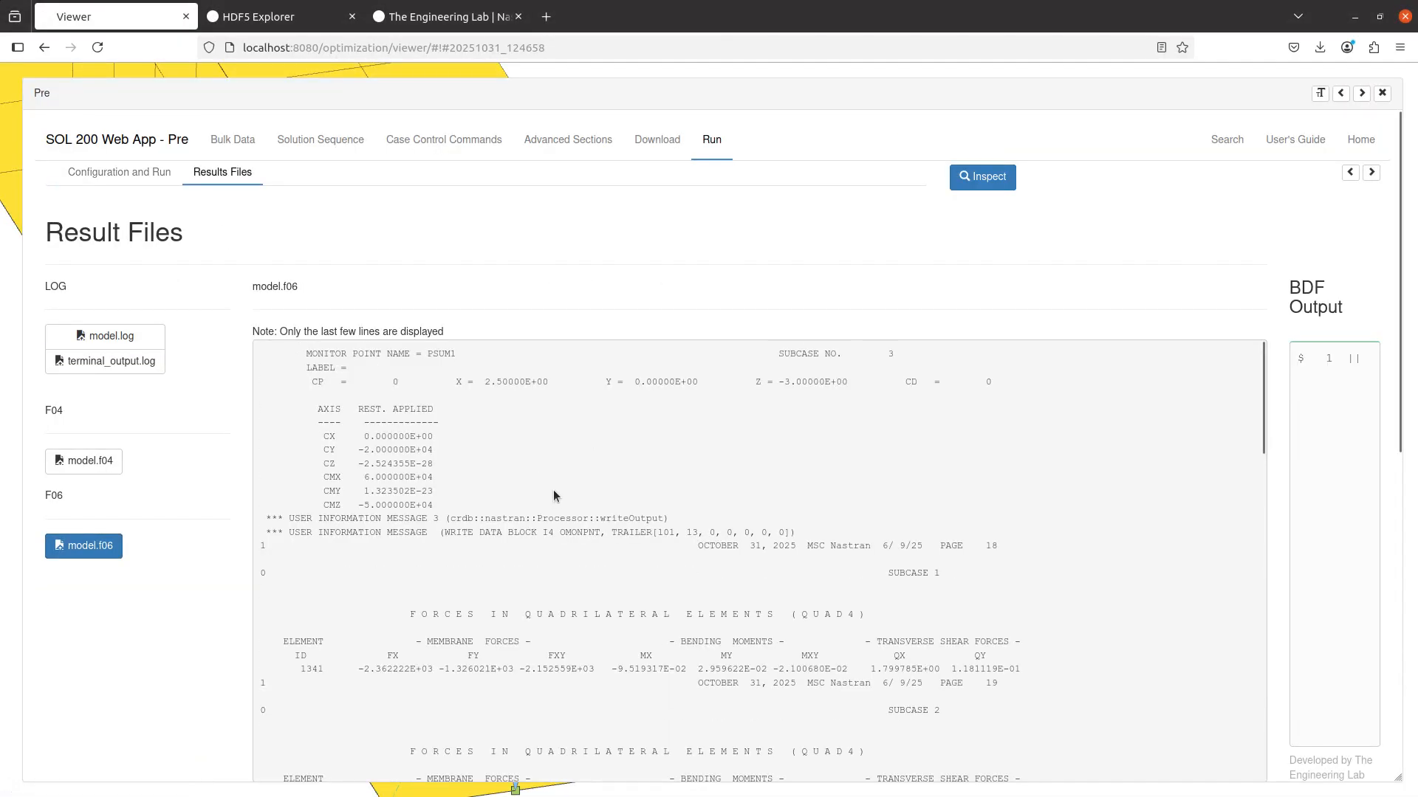
# Search the displayed model.f06 excerpt for PSUM and look through the listing below the match
pyautogui.hotkey('ctrl', 'f')
pyautogui.write('PSUM')
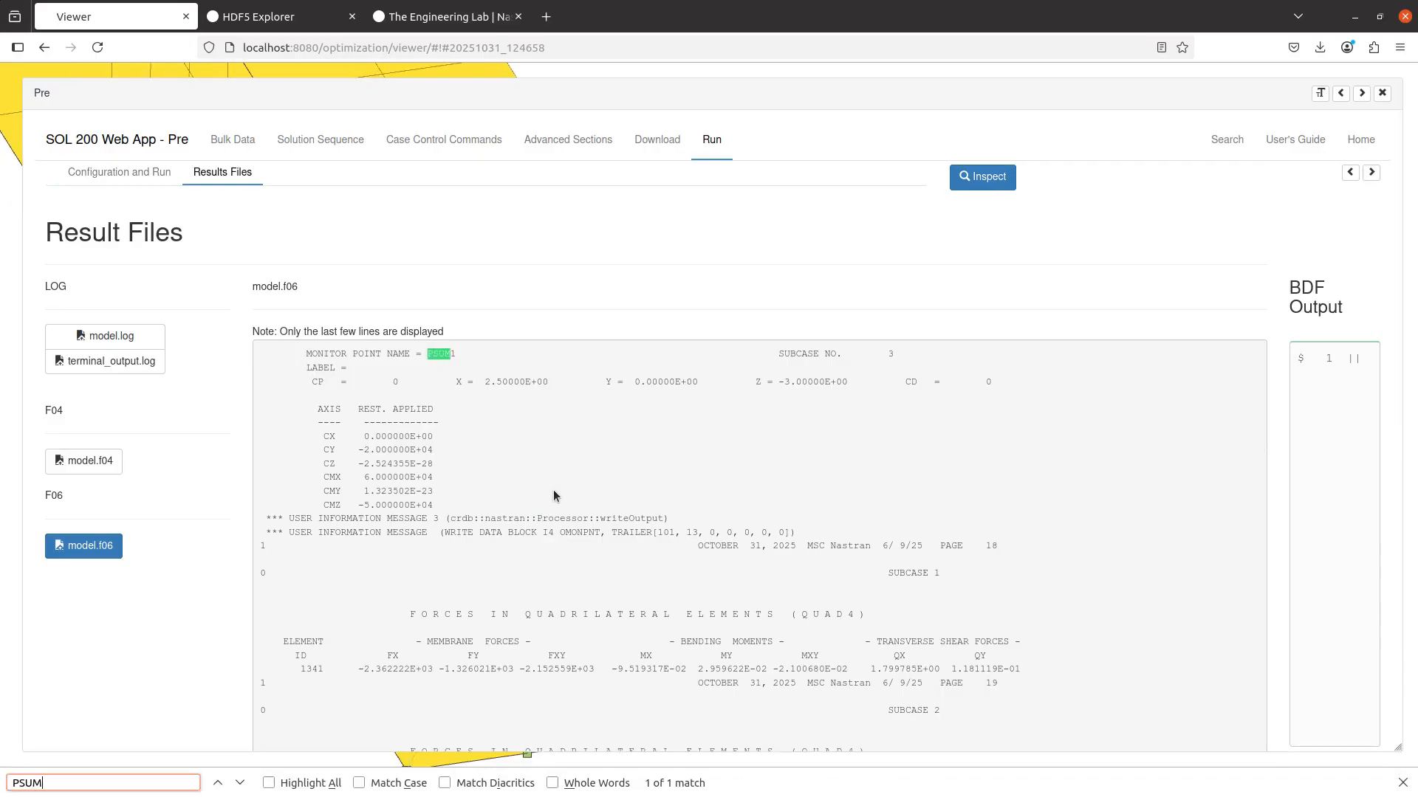
pyautogui.write('101')
pyautogui.press('BackSpace')
pyautogui.press('BackSpace')
pyautogui.press('Return')
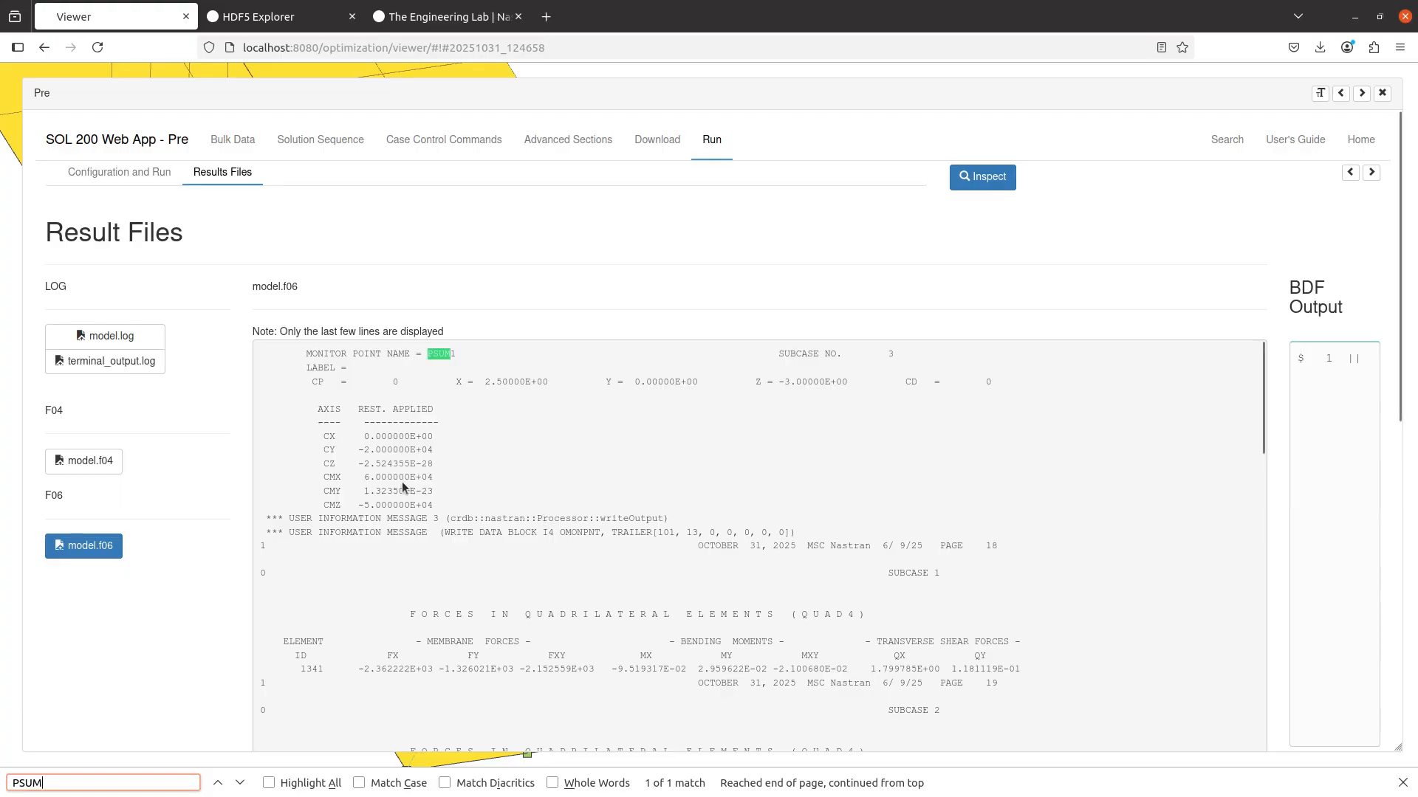
pyautogui.click(372, 491)
pyautogui.scroll(-5, 549, 362)
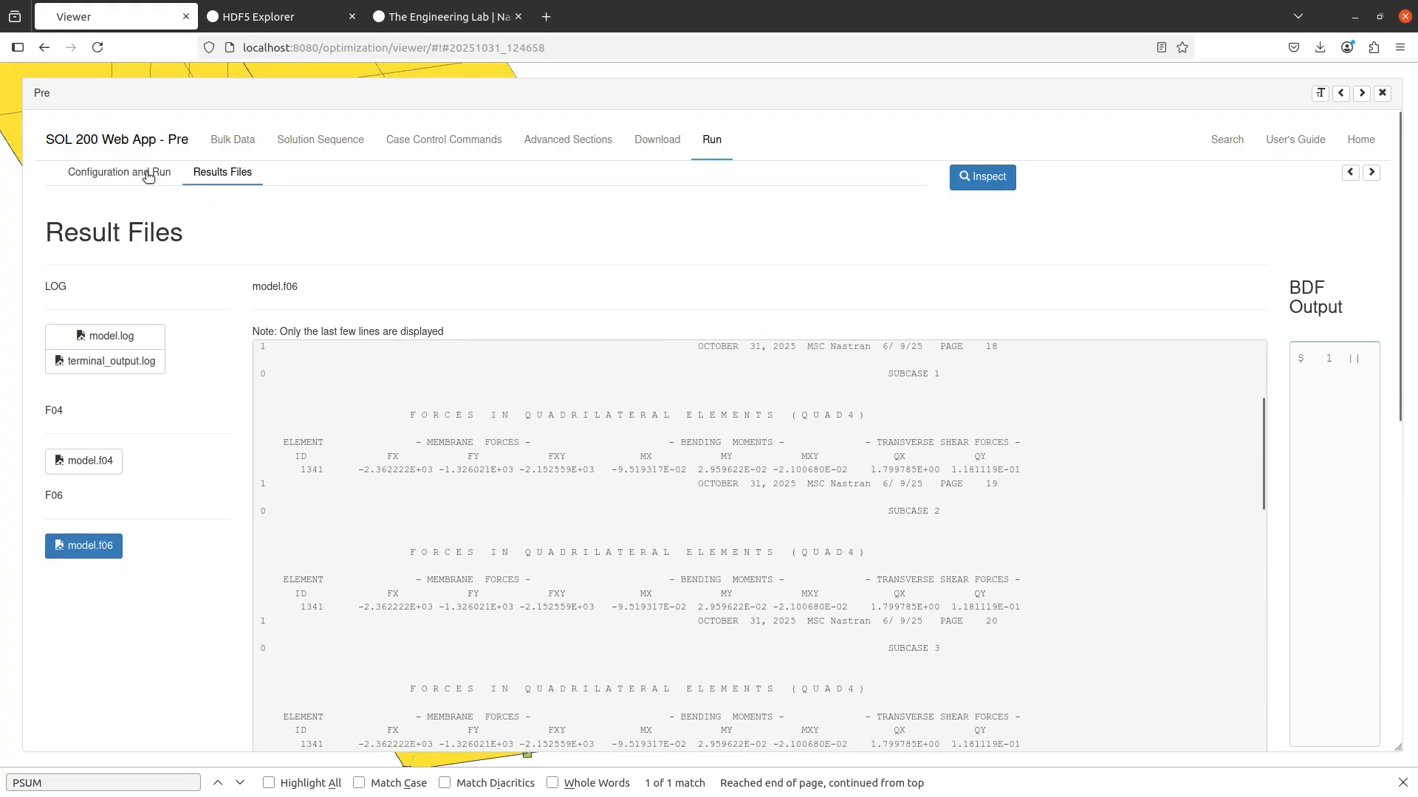
# Revisit the MONSUM entries, return to the run's result files, and search the model.f06 excerpt for PSUM101
pyautogui.click(229, 140)
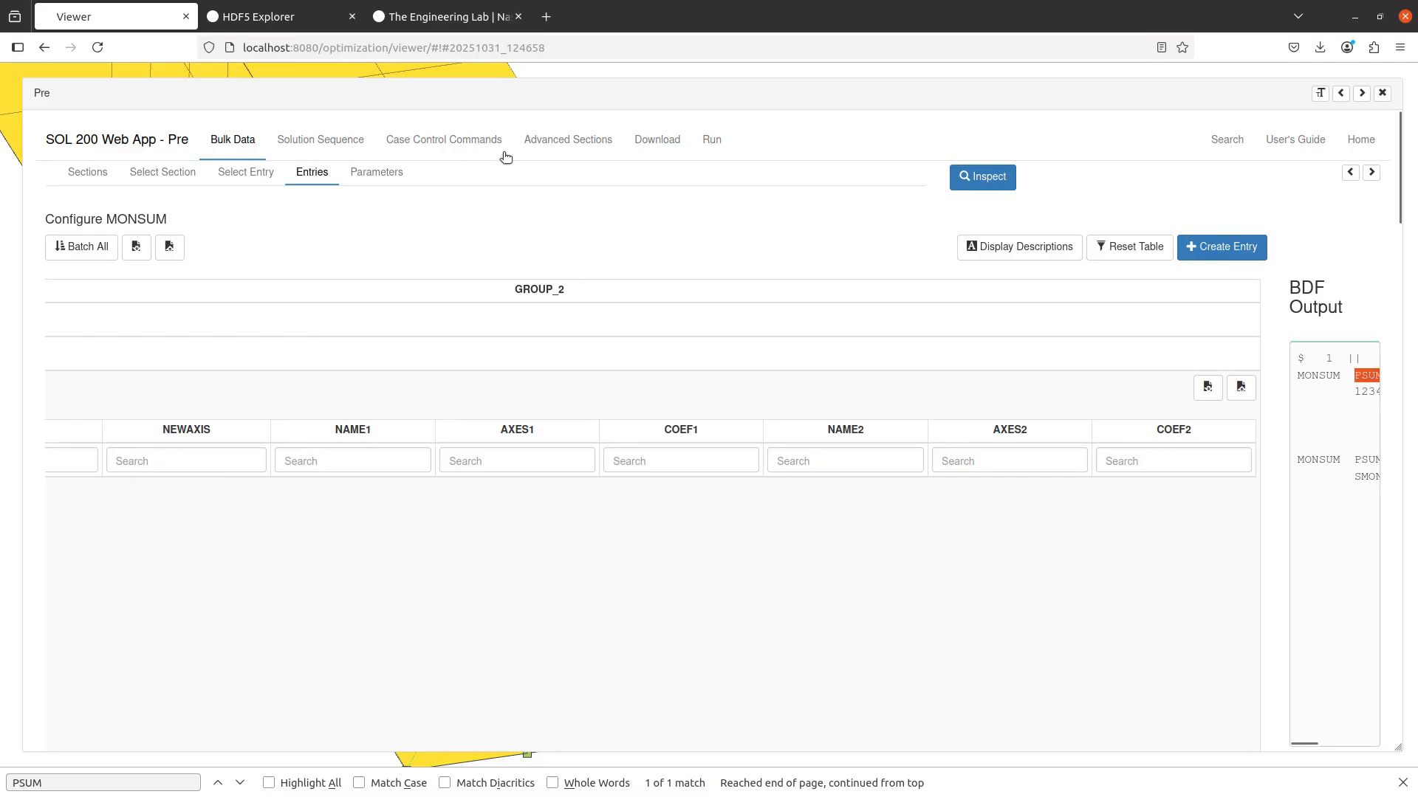
pyautogui.click(711, 140)
pyautogui.write('101')
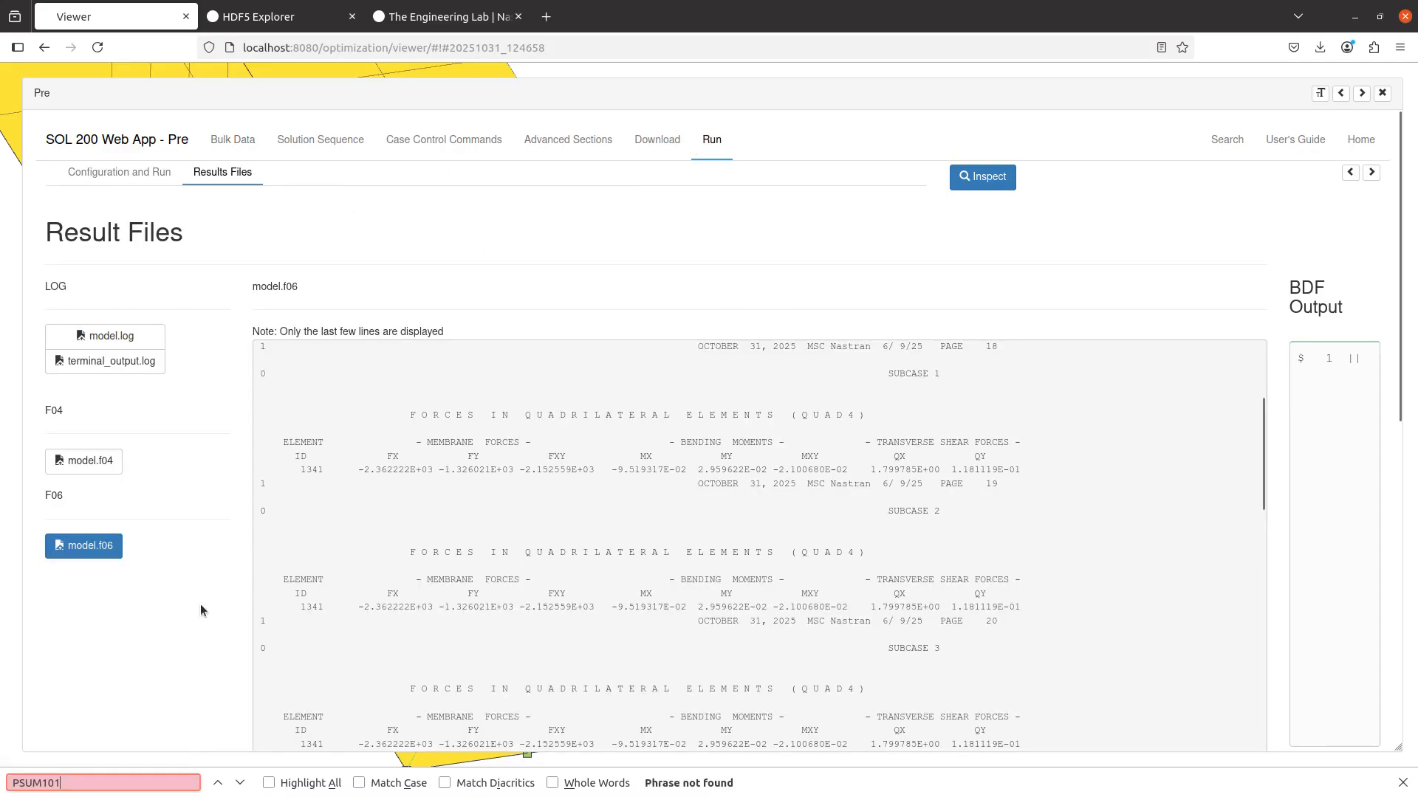
pyautogui.scroll(-4, 157, 631)
pyautogui.scroll(3, 525, 417)
pyautogui.scroll(3, 105, 400)
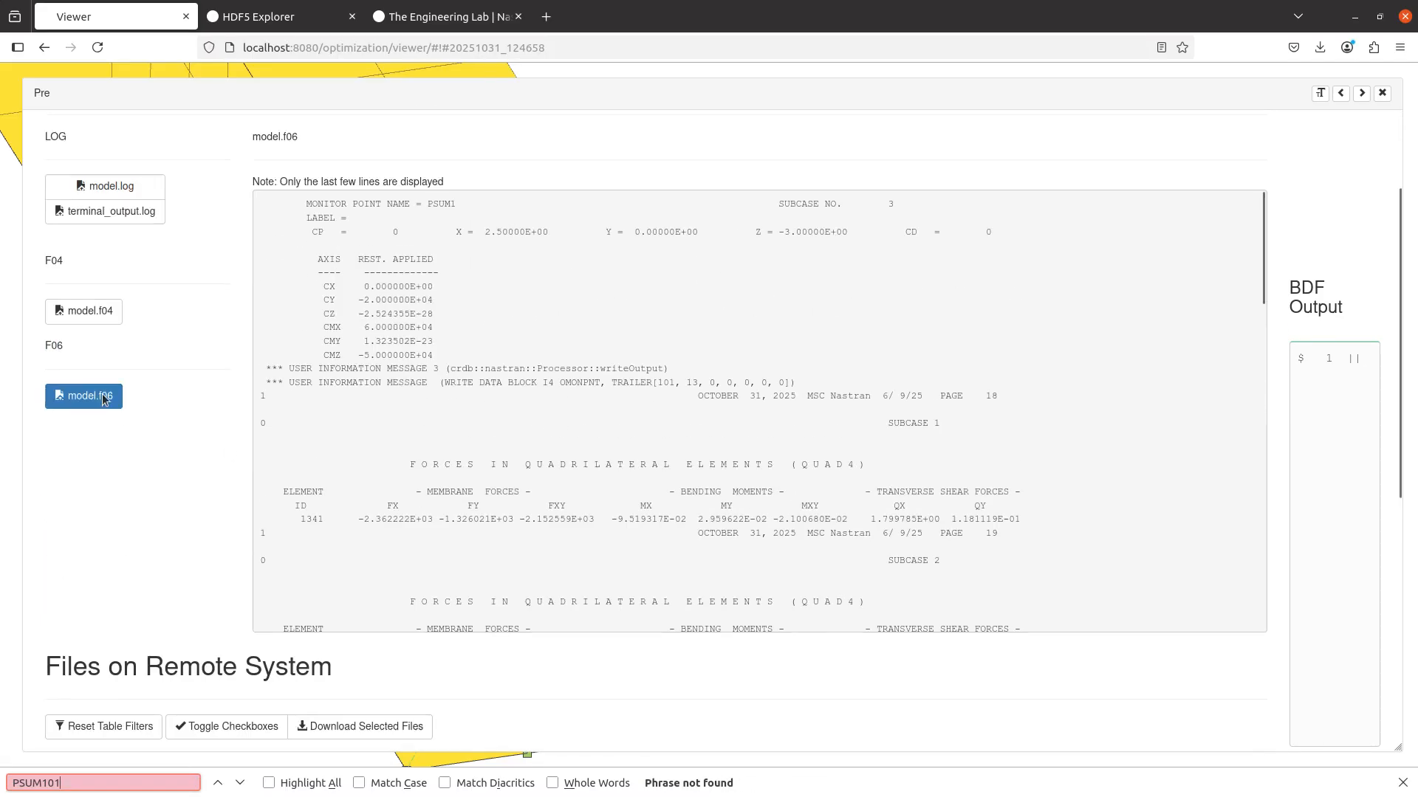
pyautogui.scroll(-10, 459, 288)
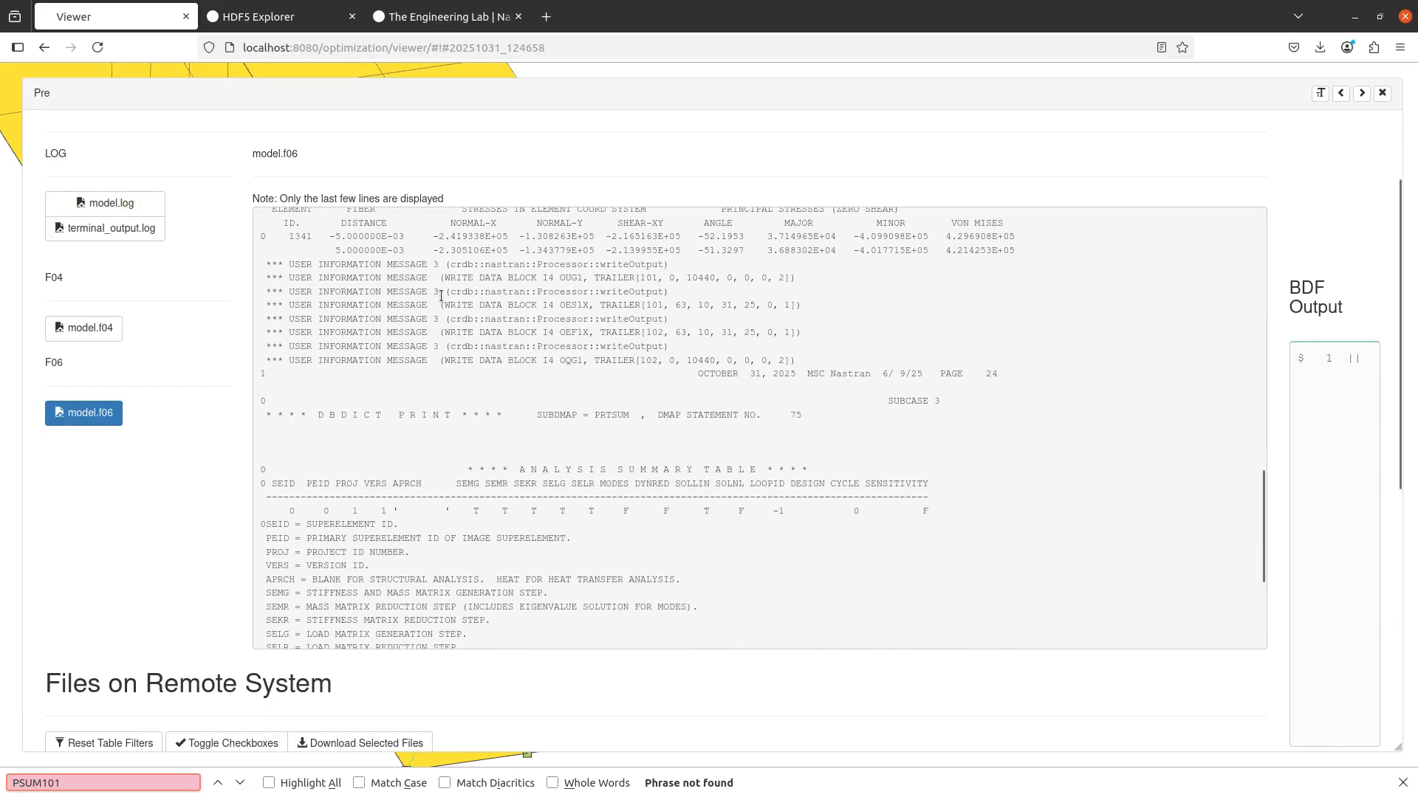
pyautogui.scroll(4, 434, 363)
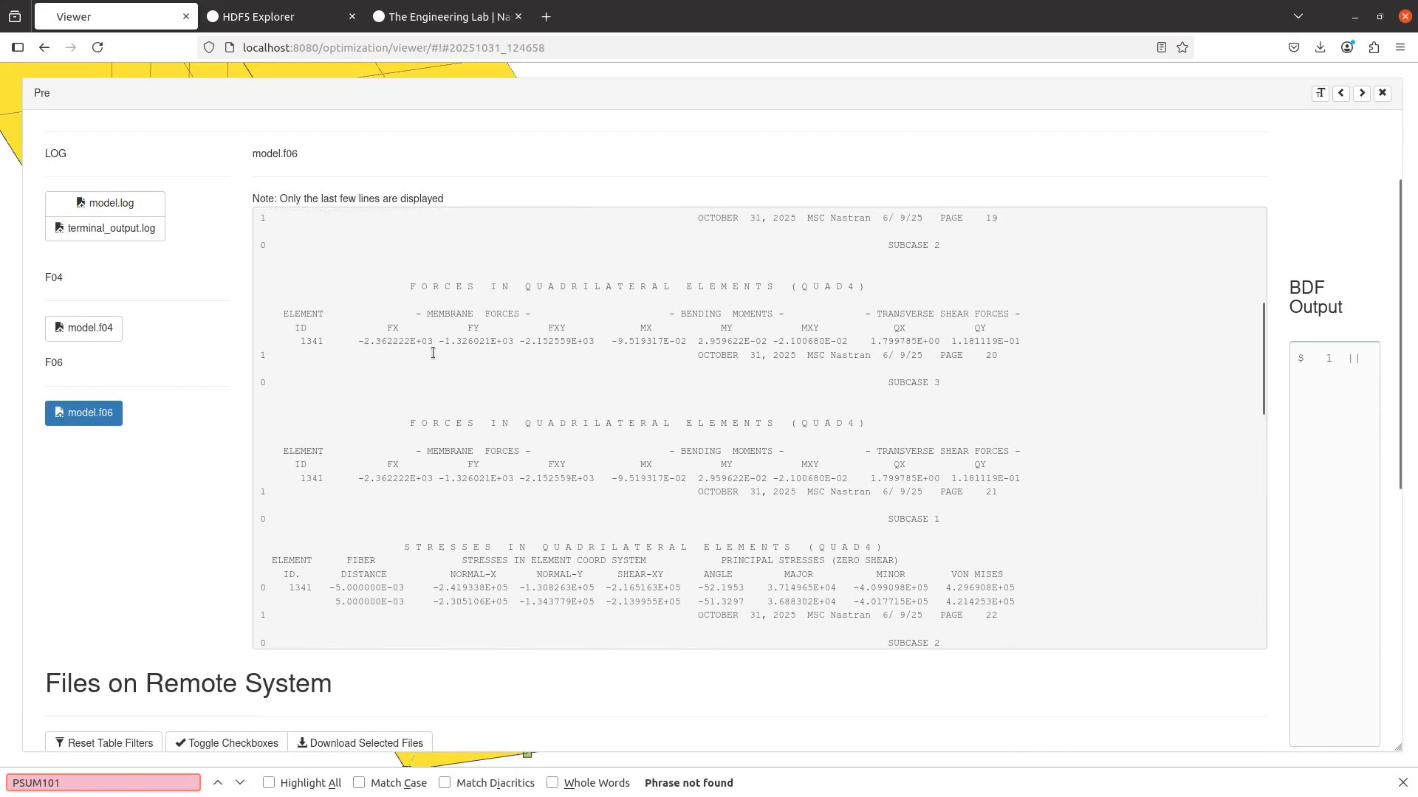
# Download model.f06 from the files on the remote system and open the downloaded model(2).f06 in Notepad++
pyautogui.scroll(-6, 196, 494)
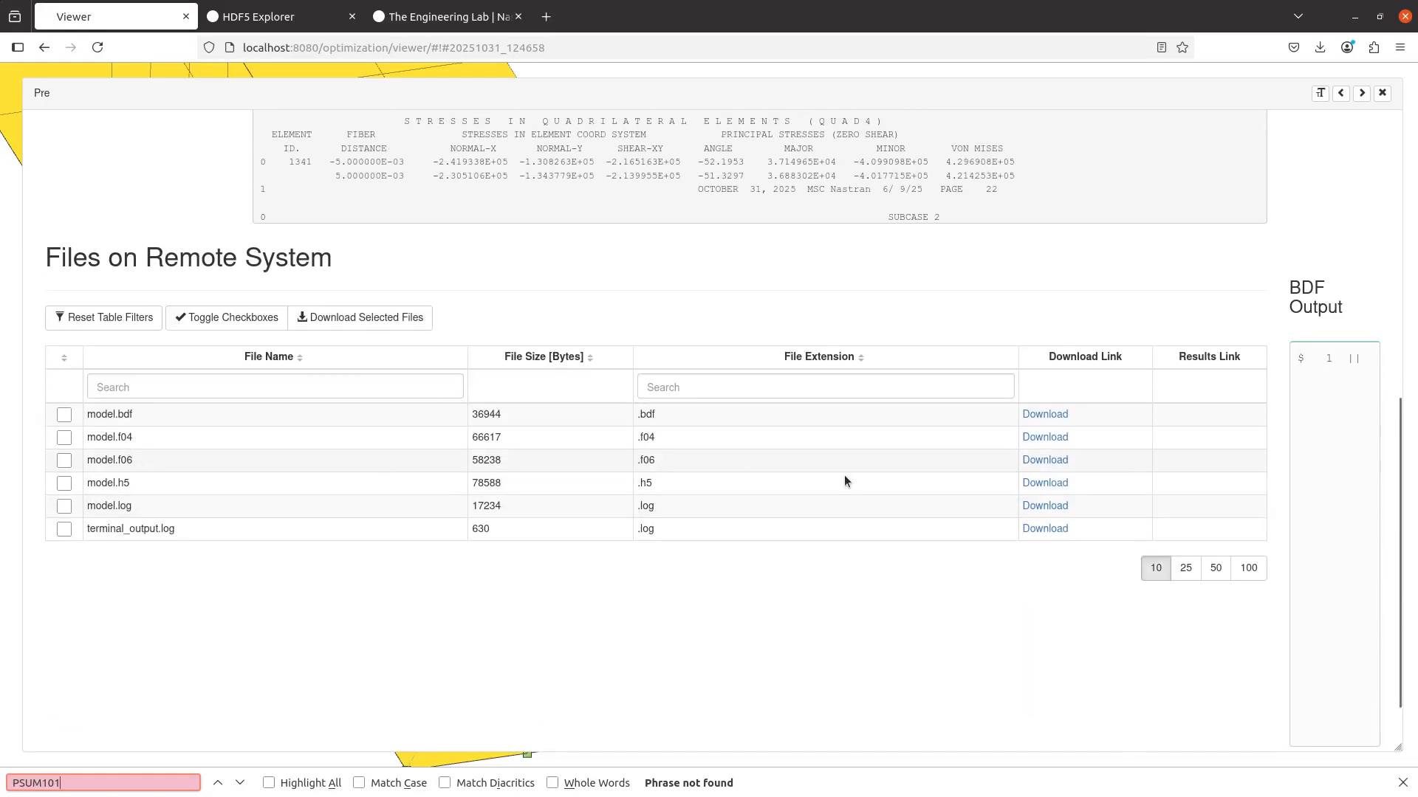
pyautogui.click(1030, 461)
pyautogui.click(1310, 86)
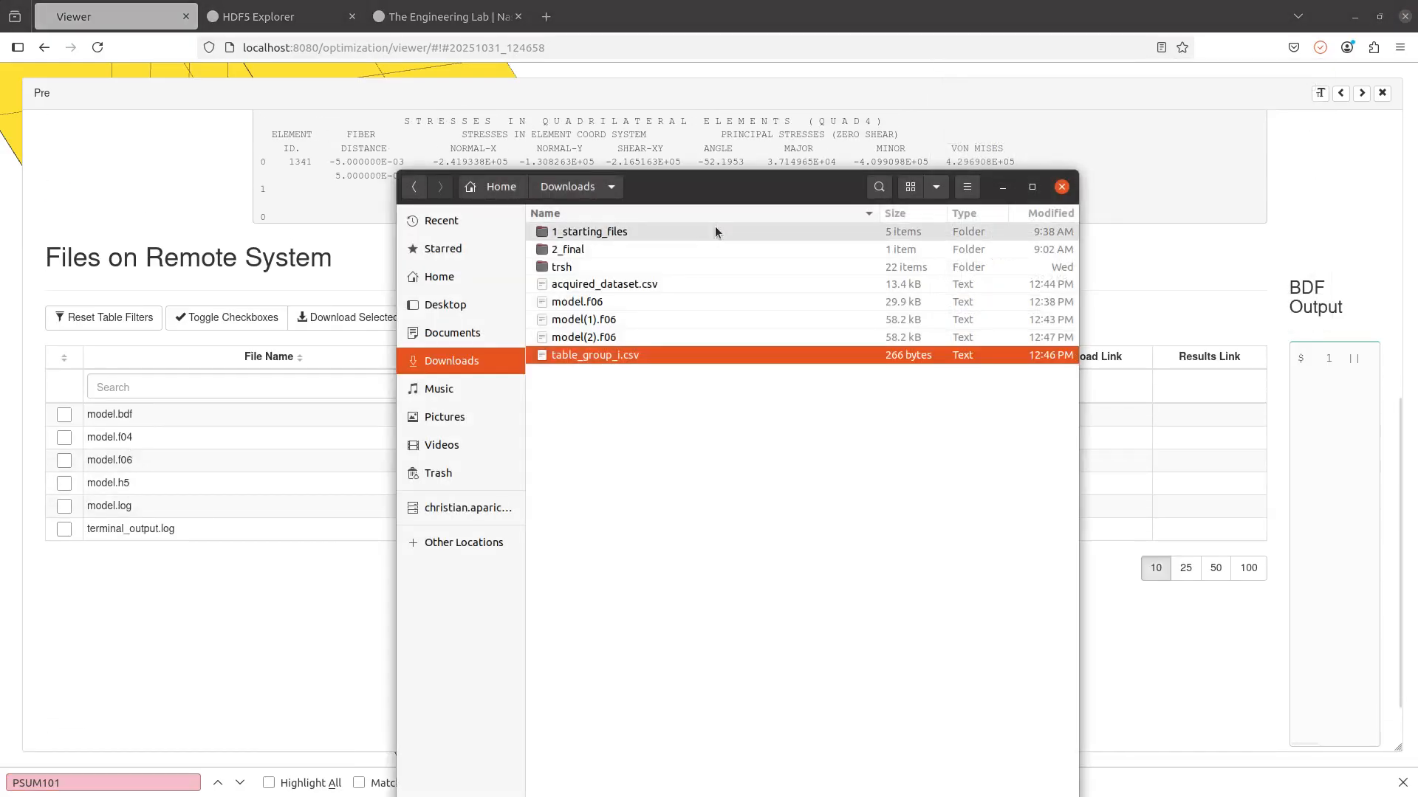
pyautogui.rightClick(630, 337)
pyautogui.click(646, 352)
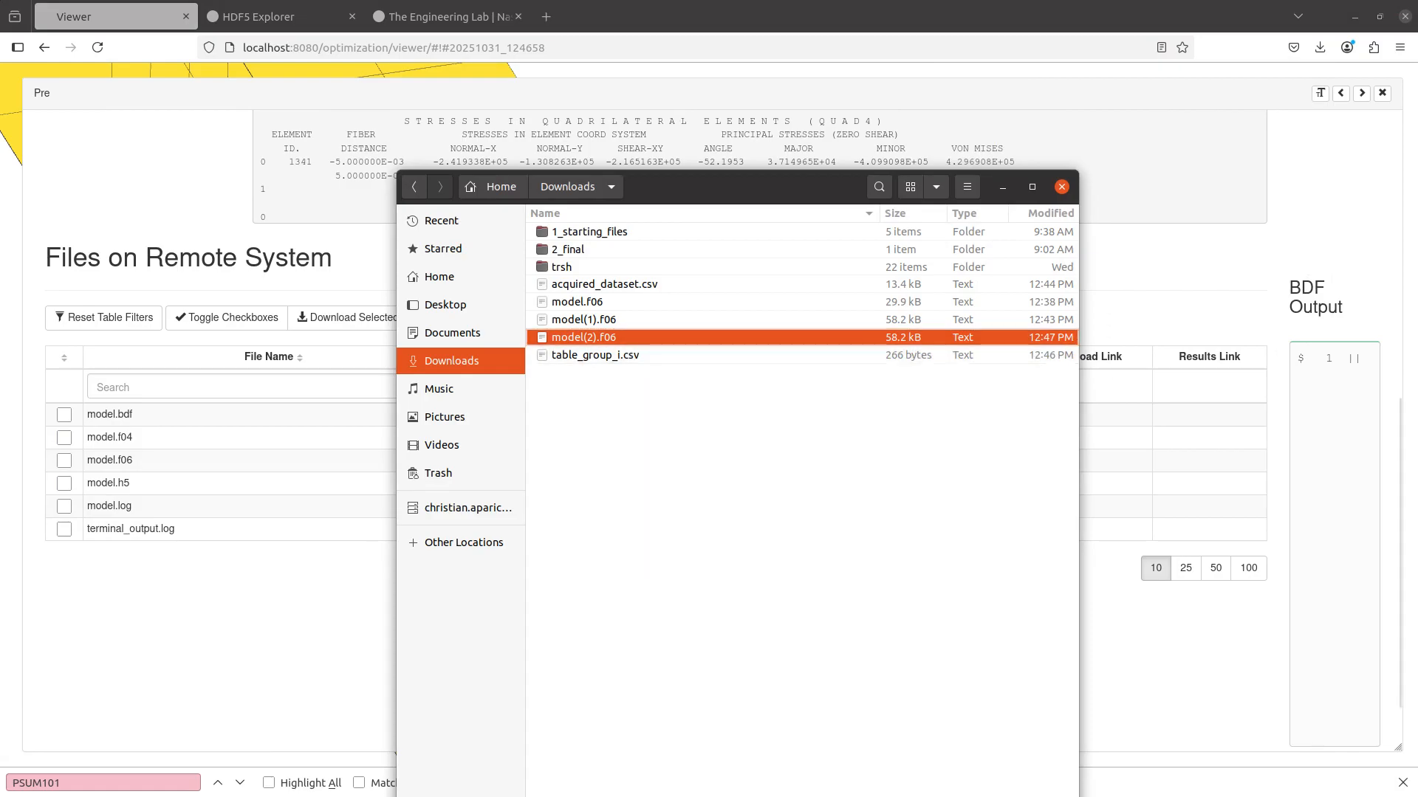
pyautogui.click(376, 266)
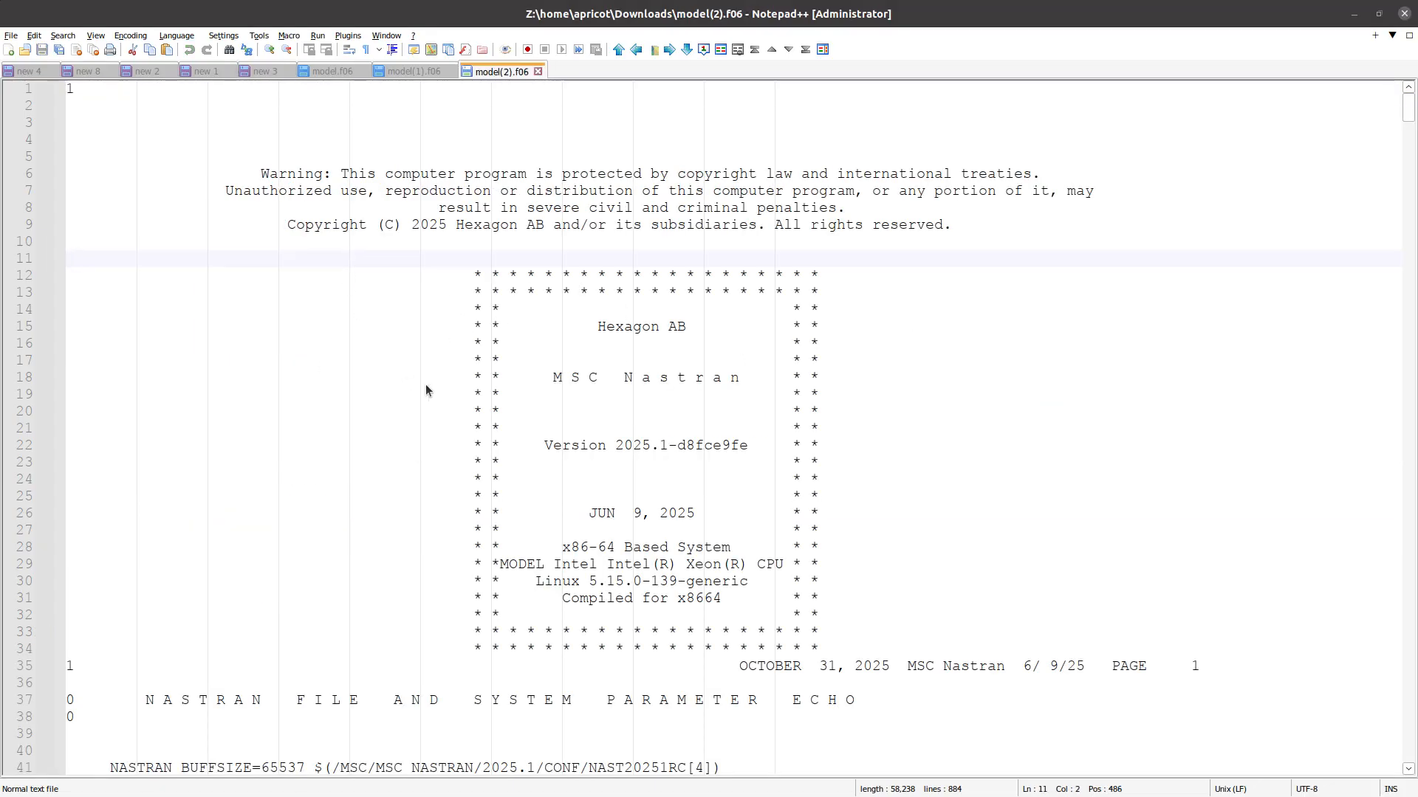
# Find all PSUM101 occurrences in model(2).f06, go to the subcase 1 match, and examine the P116 and P106 results above it
pyautogui.hotkey('ctrl', 'f')
pyautogui.click(851, 279)
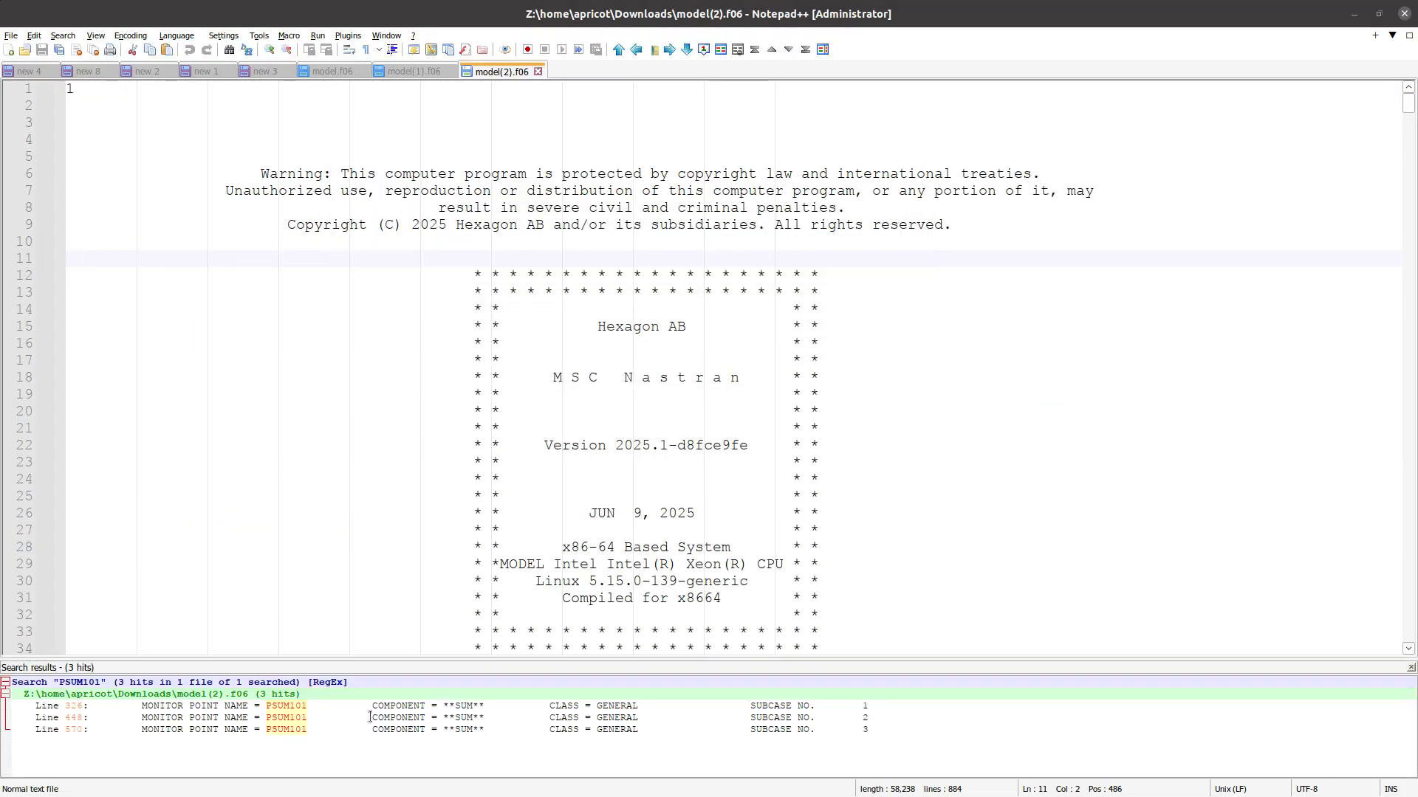
pyautogui.doubleClick(347, 706)
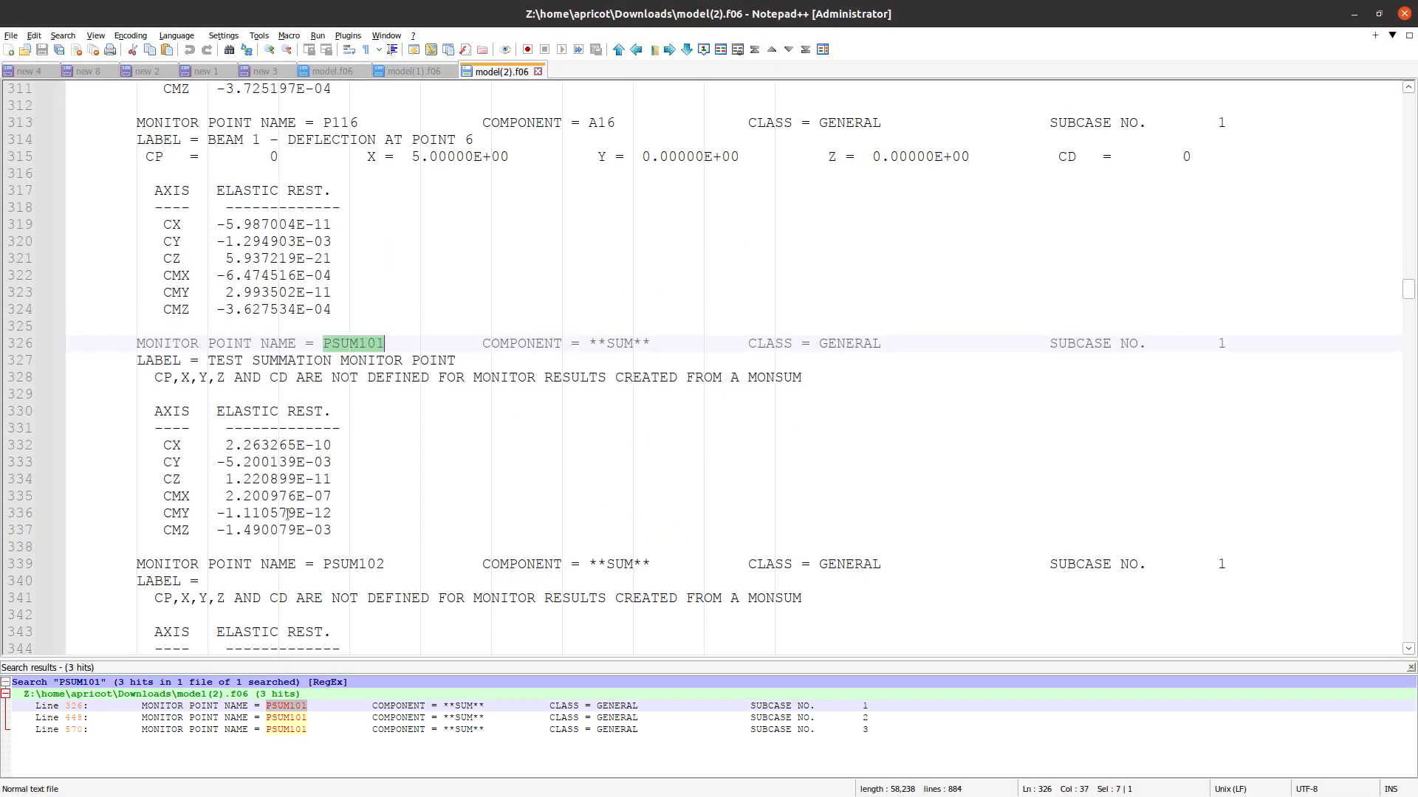
pyautogui.scroll(1, 324, 471)
pyautogui.scroll(3, 293, 277)
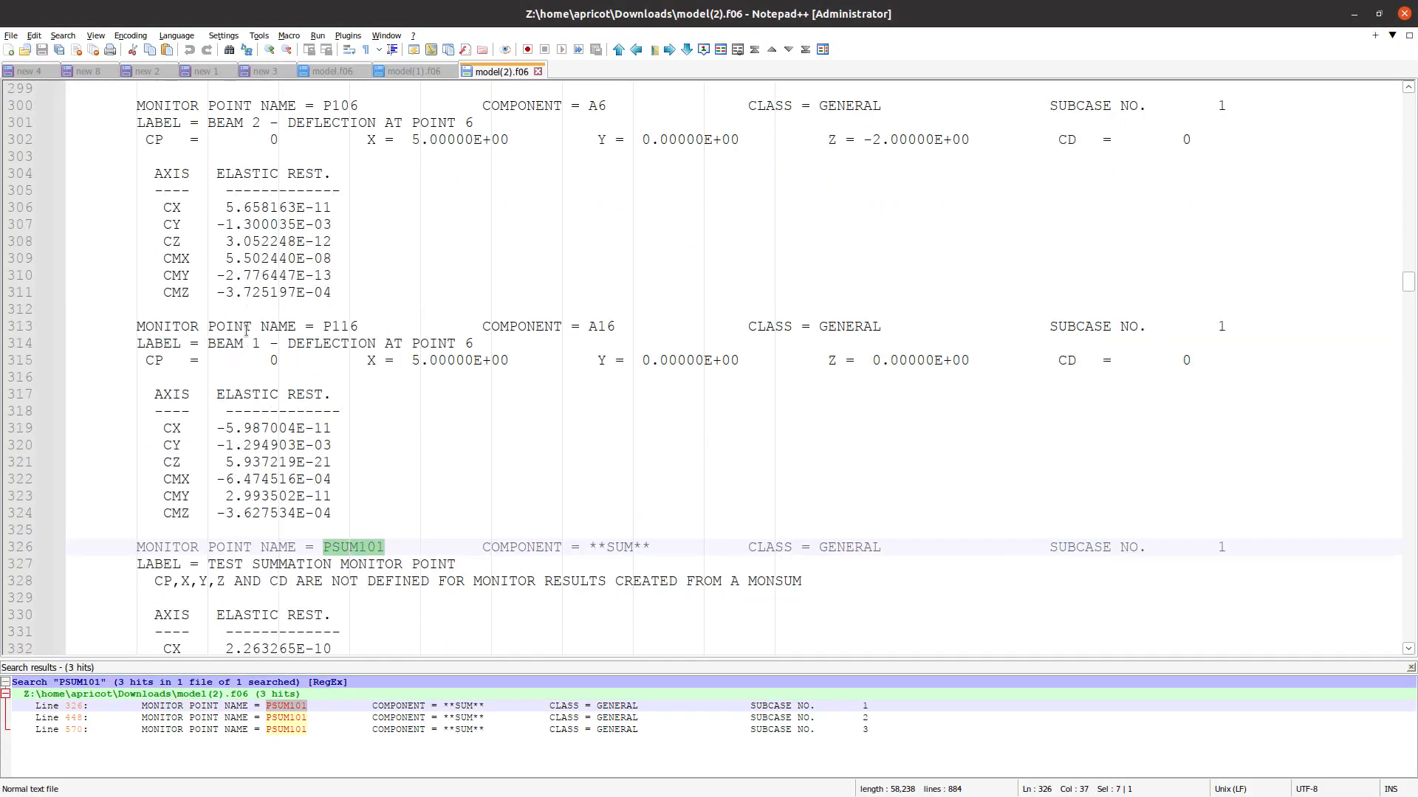
# Examine the PSUM101 subcase 1 results block in model(2).f06, highlighting its CY value
pyautogui.scroll(-4, 247, 330)
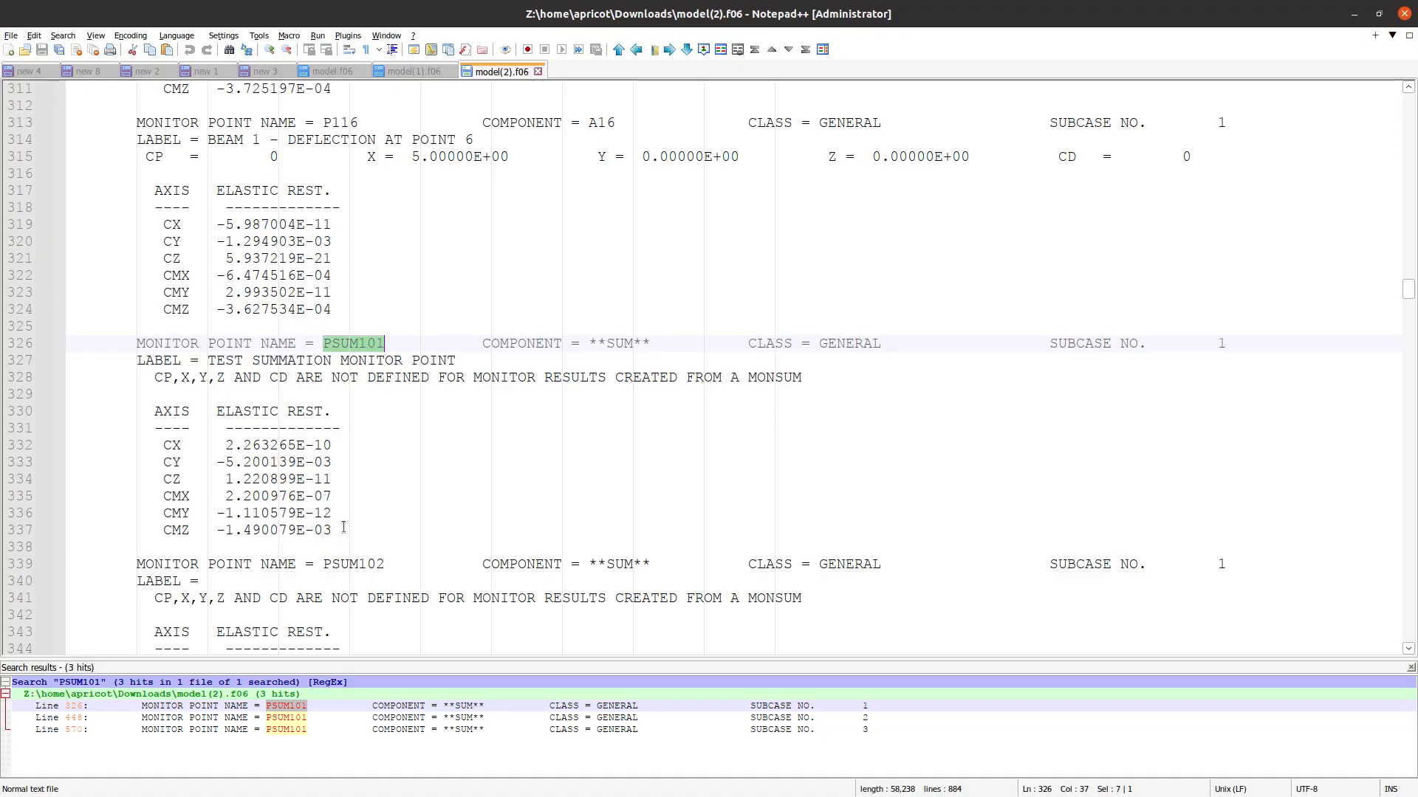
pyautogui.moveTo(344, 527); pyautogui.dragTo(14, 356)
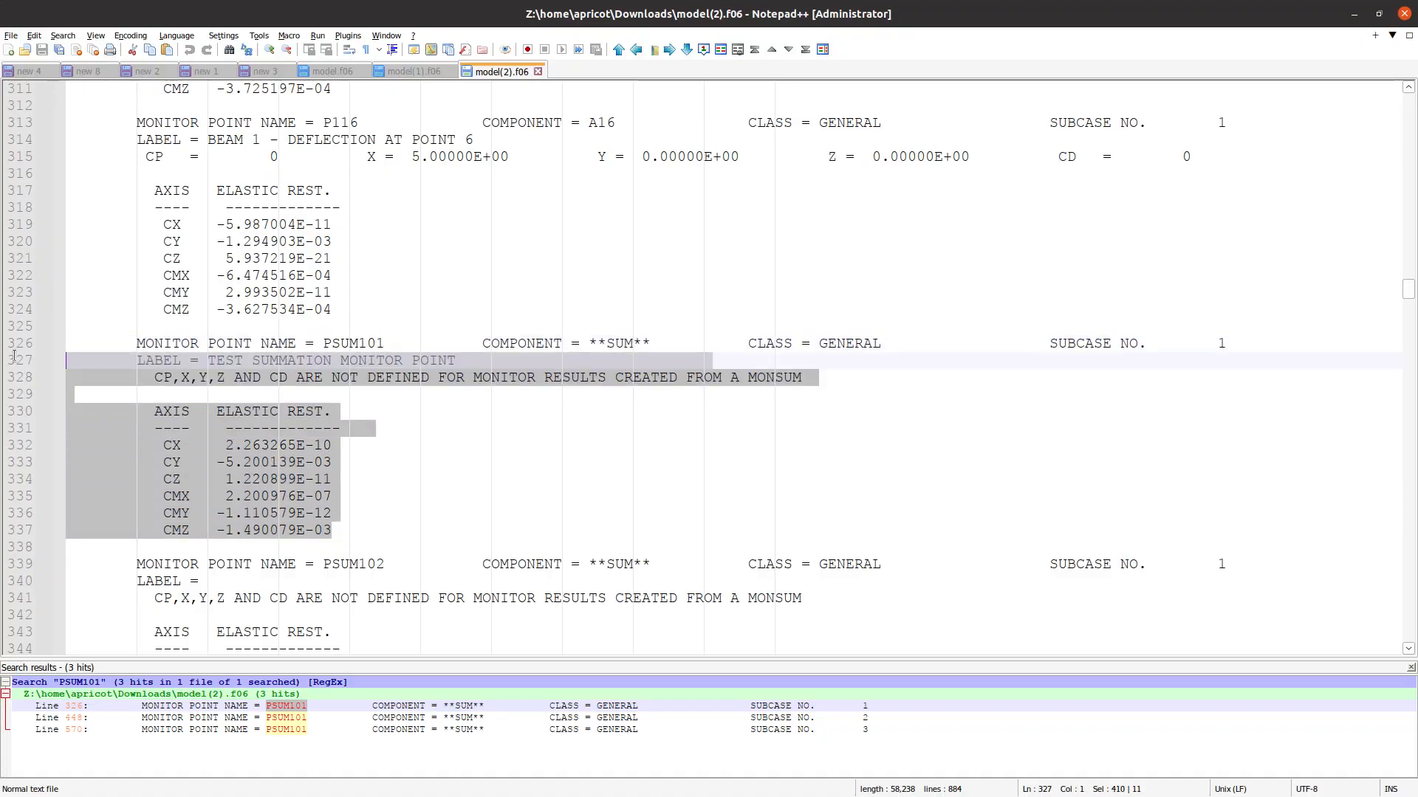
pyautogui.click(270, 463)
pyautogui.moveTo(236, 463); pyautogui.dragTo(333, 467)
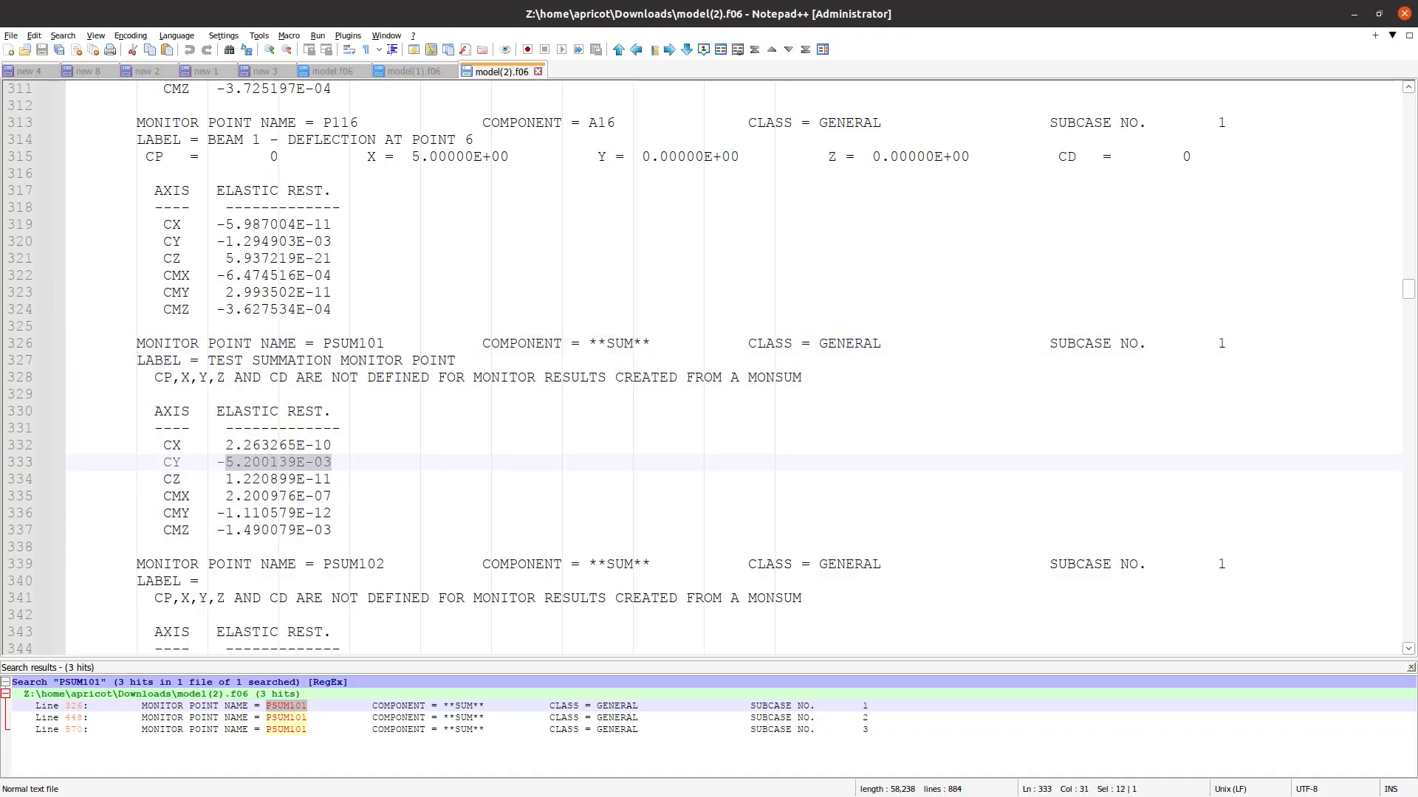
# Copy the PSUM102 subcase 1 results from model(2).f06 and paste them over the second PSUM101 block in the "new 1" notes
pyautogui.scroll(-2, 244, 448)
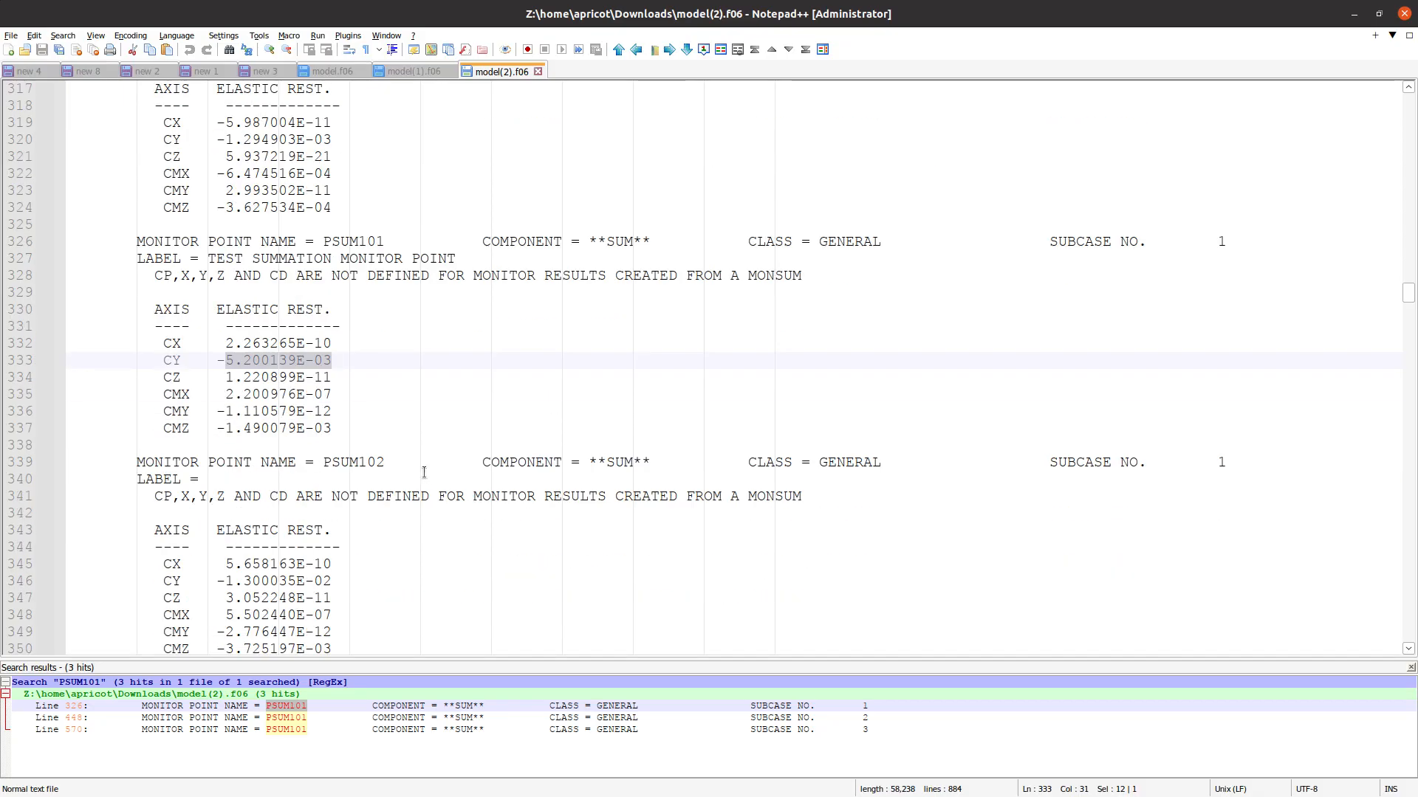
pyautogui.click(388, 466)
pyautogui.scroll(-3, 380, 466)
pyautogui.moveTo(335, 498); pyautogui.dragTo(70, 310)
pyautogui.hotkey('ctrl', 'c')
pyautogui.click(206, 71)
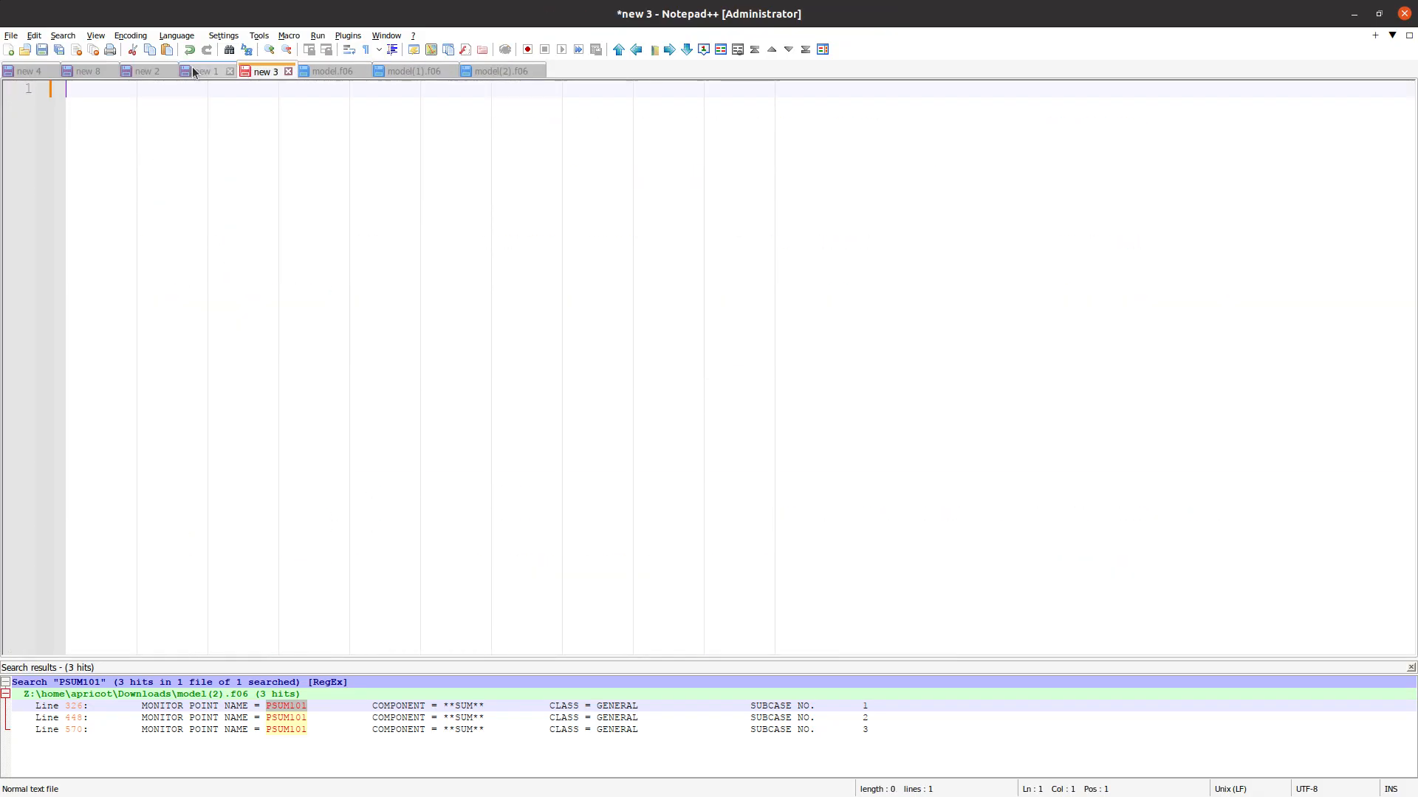
pyautogui.moveTo(421, 615); pyautogui.dragTo(68, 412)
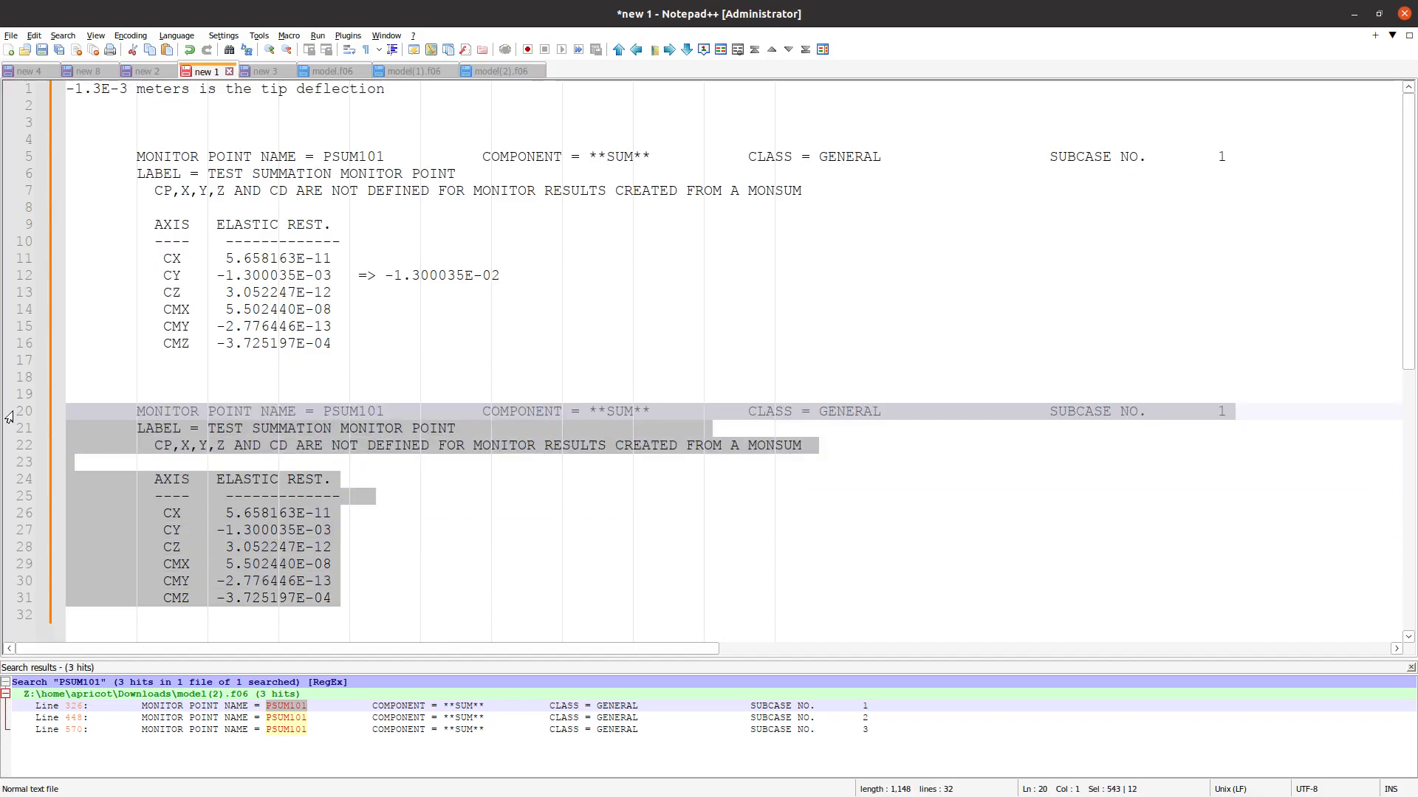
pyautogui.hotkey('ctrl', 'v')
# Delete the "=> -1.300035E-02" note beside the PSUM101 CY value in the "new 1" notes
pyautogui.keyDown('ctrl'); pyautogui.scroll(5, 343, 350); pyautogui.keyUp('ctrl')
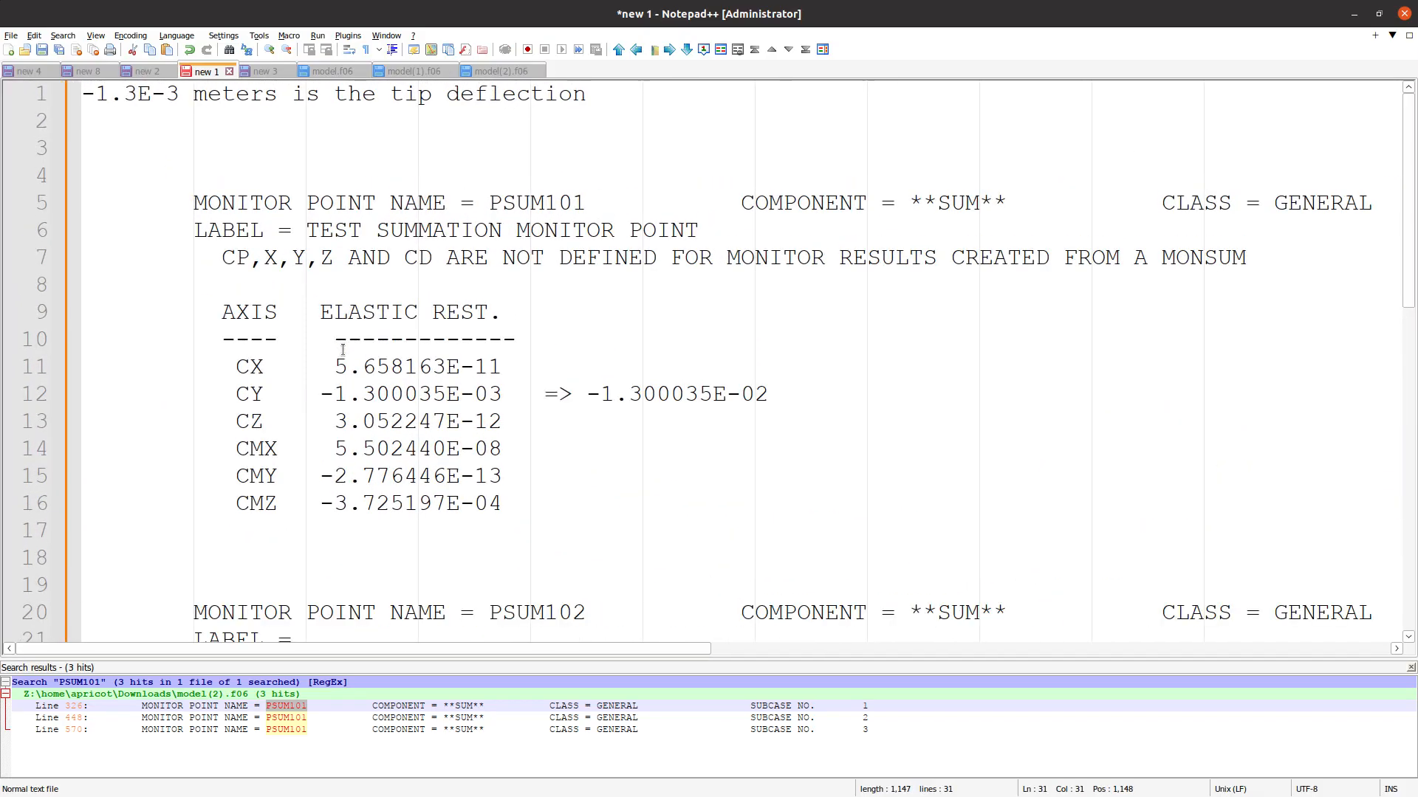
pyautogui.moveTo(354, 420); pyautogui.dragTo(552, 421)
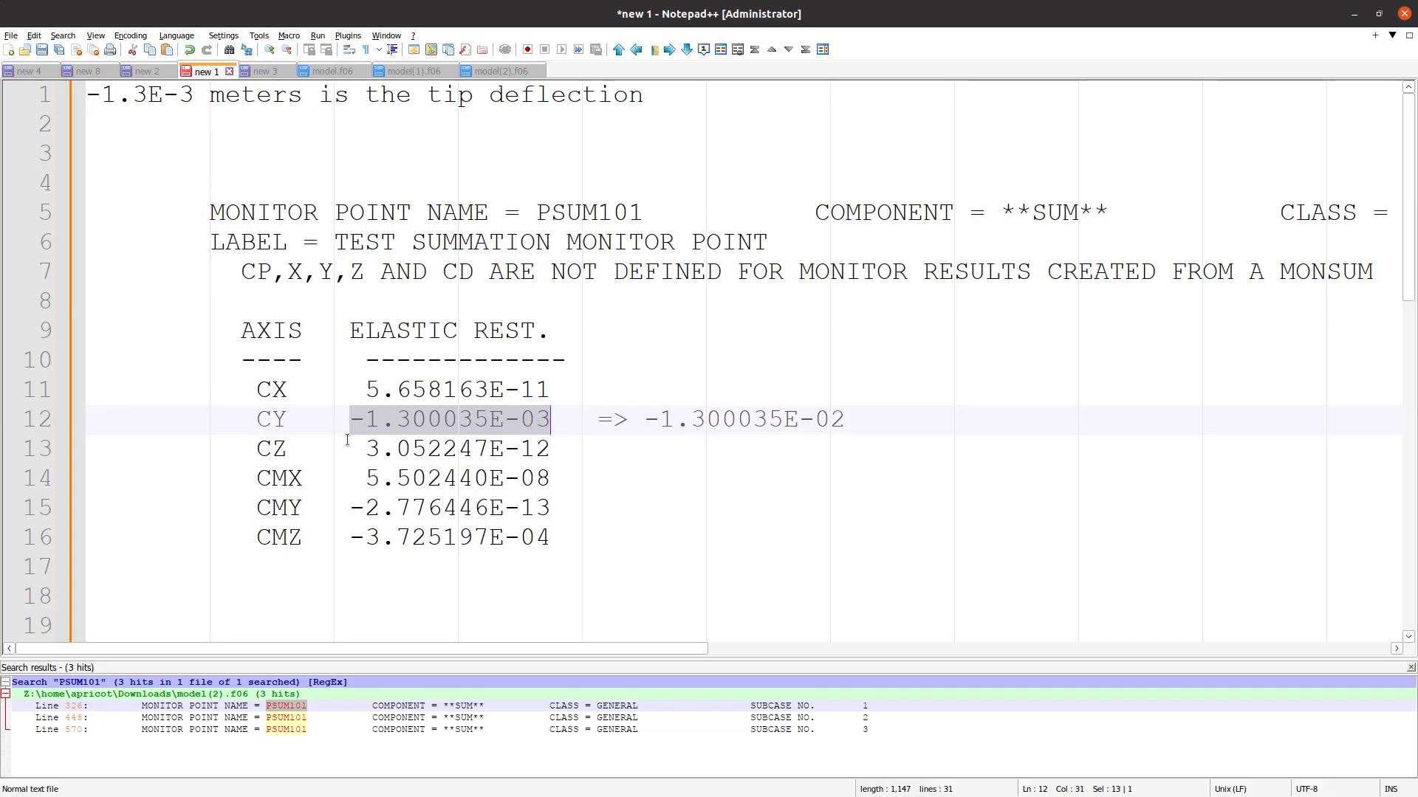
pyautogui.moveTo(350, 420); pyautogui.dragTo(423, 427)
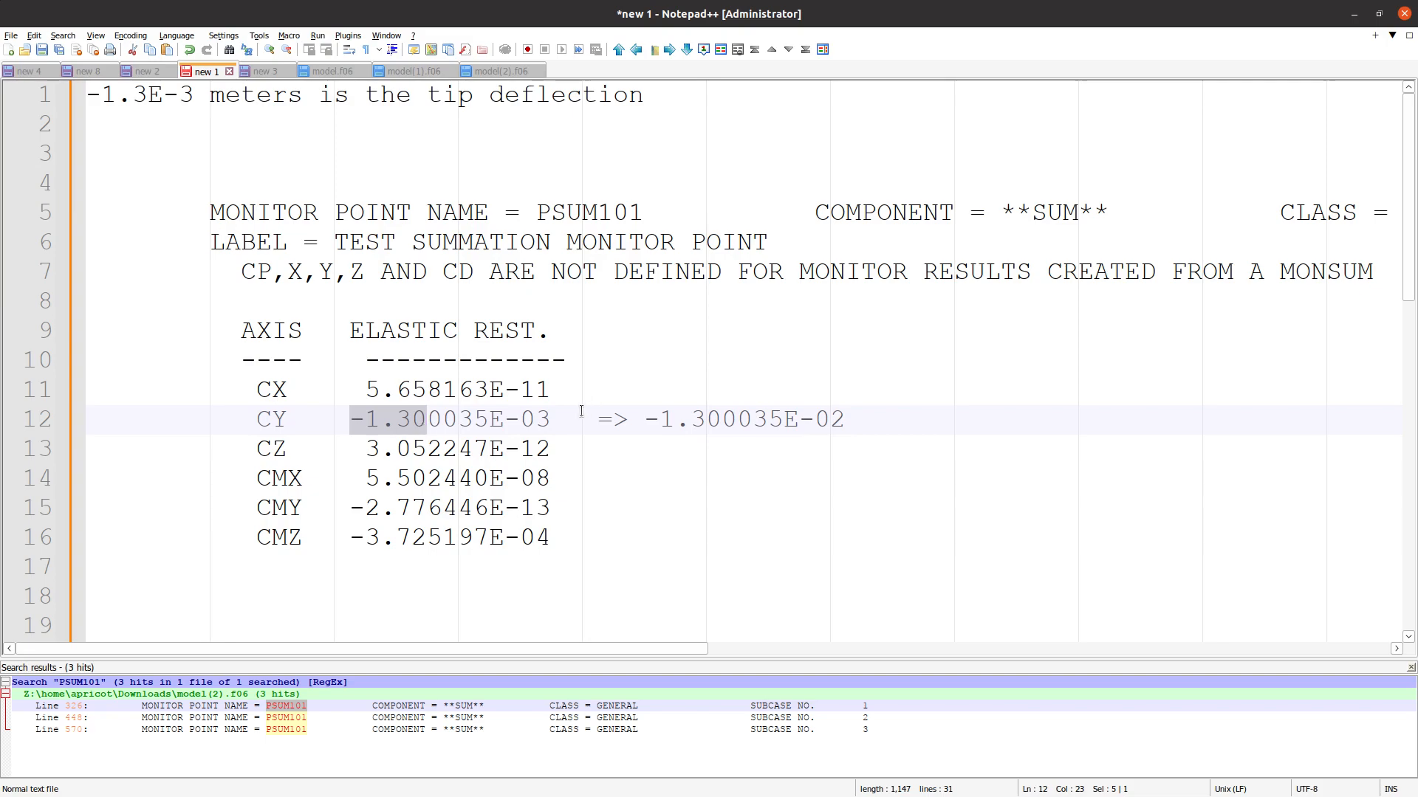
pyautogui.moveTo(568, 419); pyautogui.dragTo(863, 436)
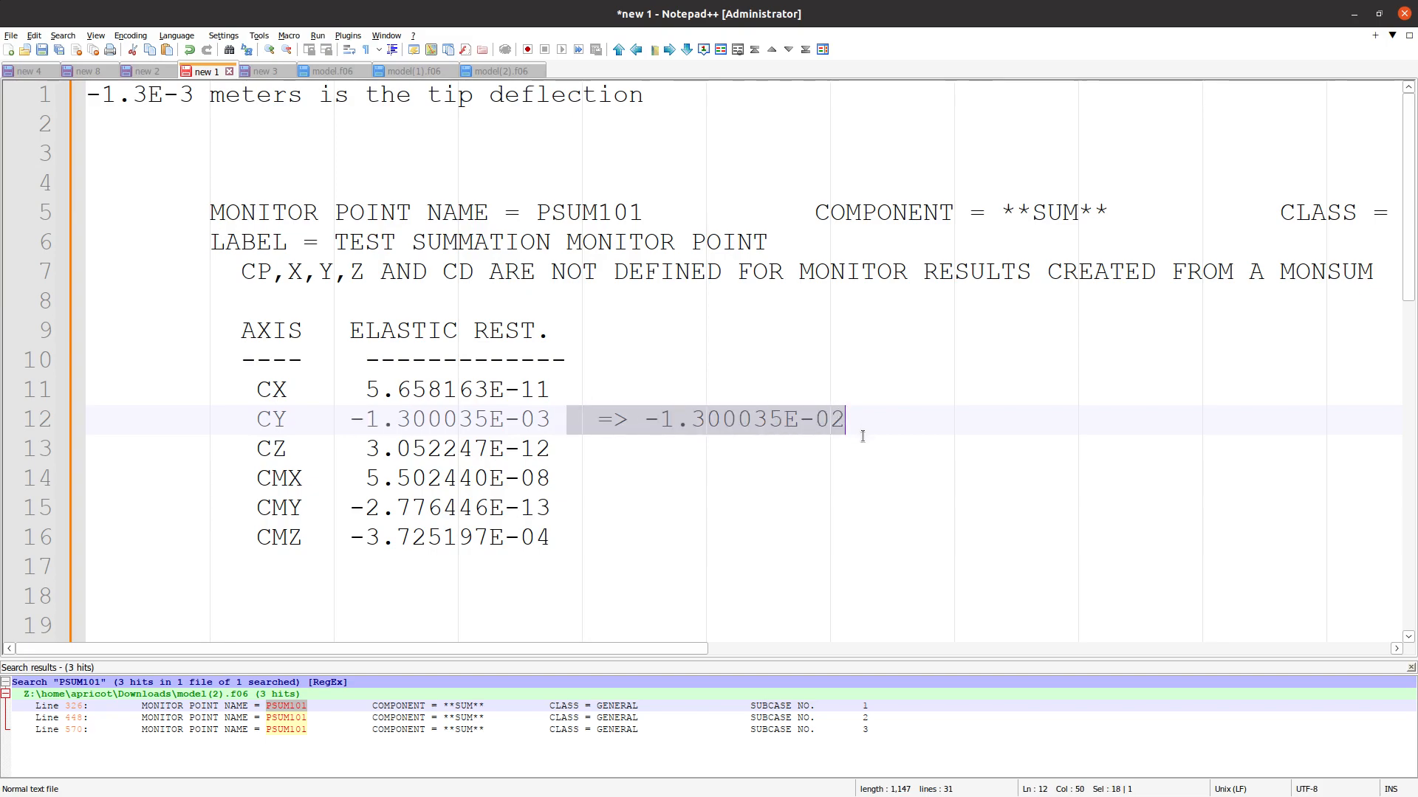
pyautogui.press('Delete')
# Compare the PSUM101 and PSUM102 blocks and annotate the PSUM101 CY value with "(-.0013)"
pyautogui.scroll(-5, 862, 435)
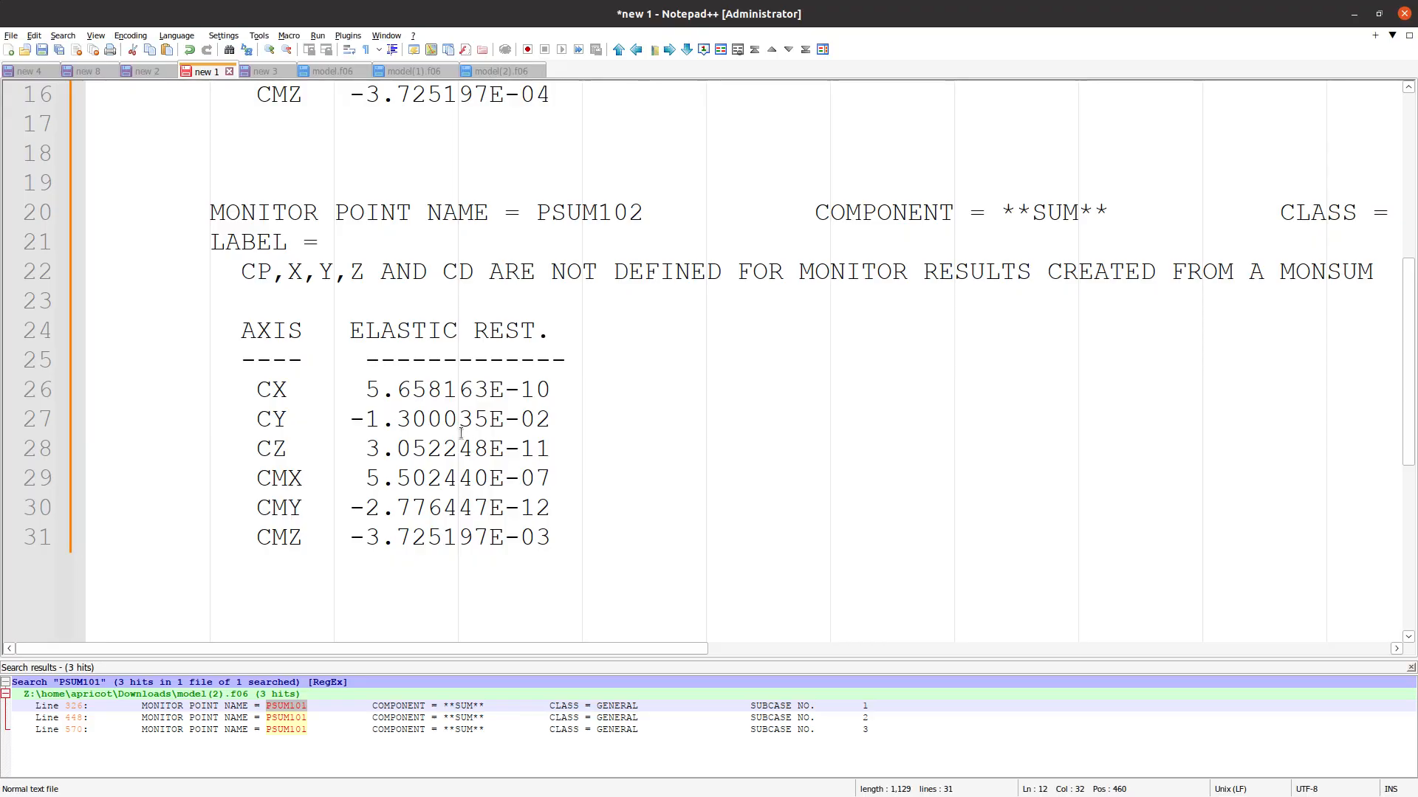
pyautogui.scroll(1, 477, 548)
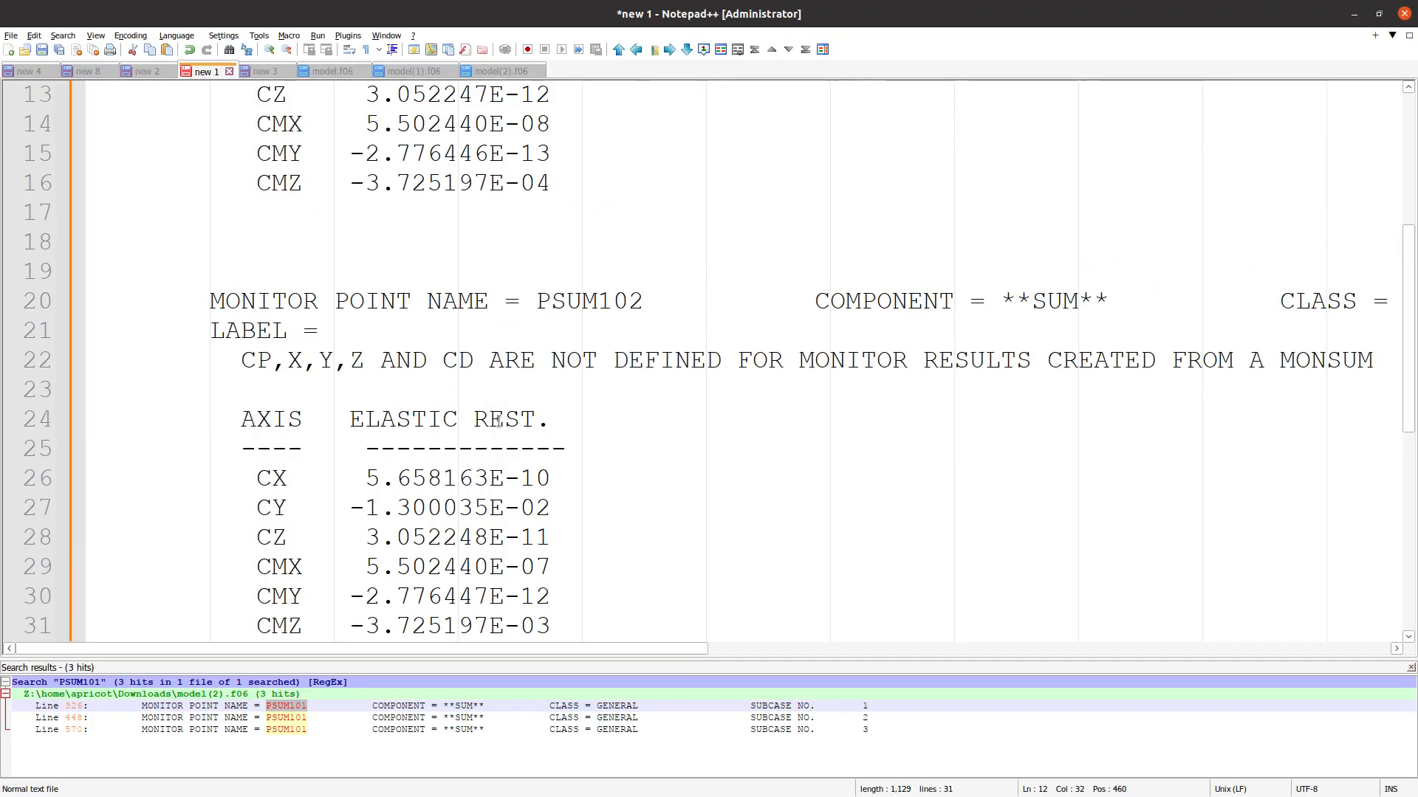
pyautogui.scroll(2, 574, 205)
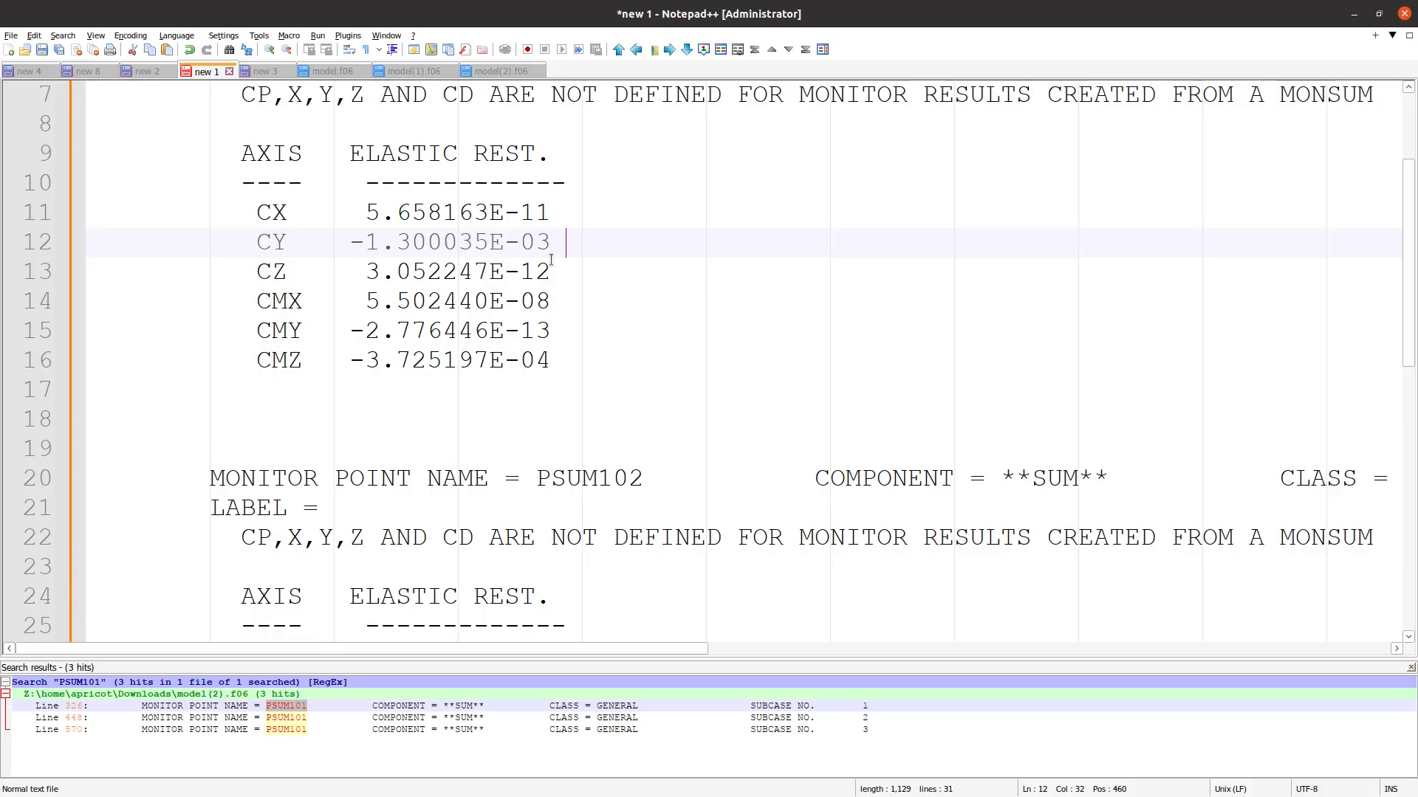
pyautogui.write('(-.0031)')
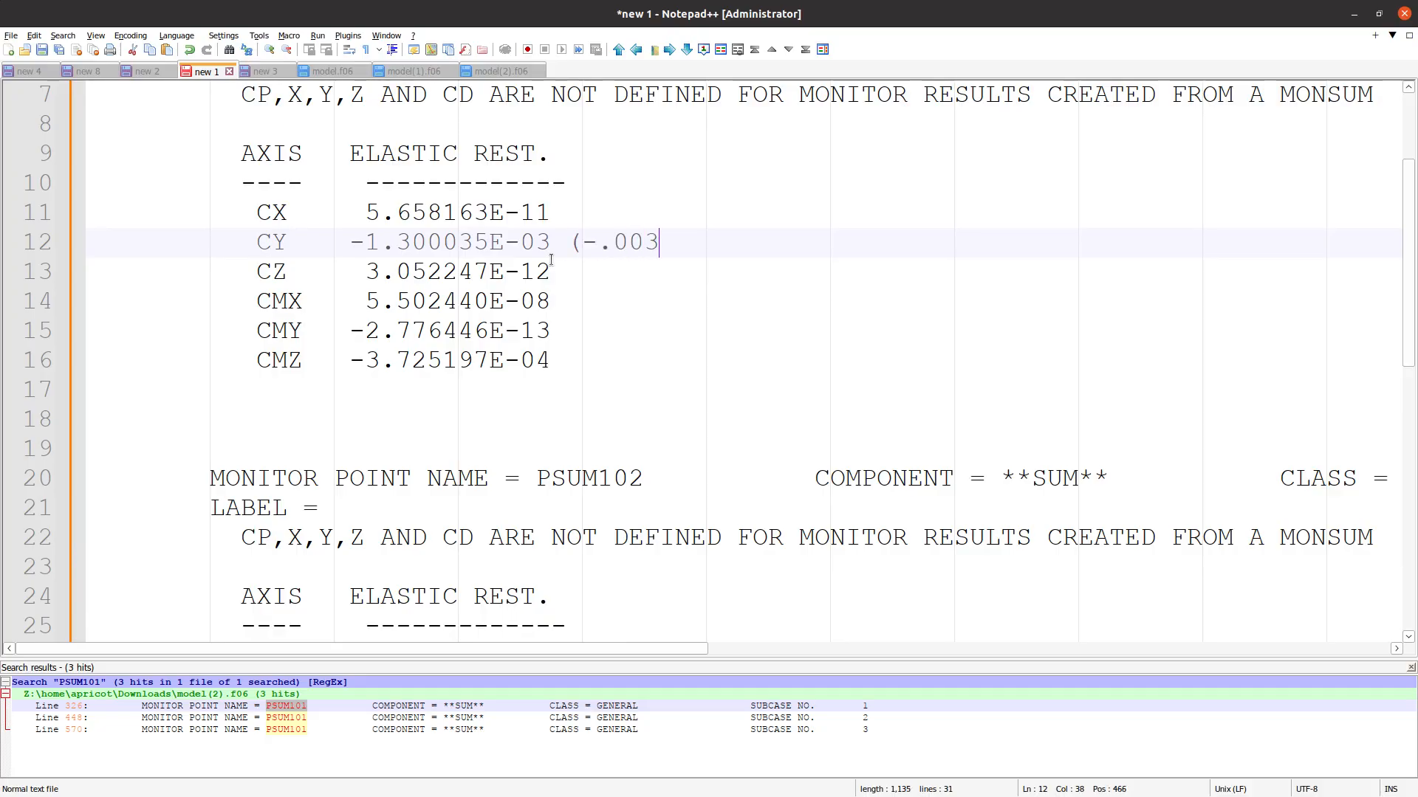
pyautogui.press('BackSpace')
pyautogui.press('BackSpace')
pyautogui.press('BackSpace')
pyautogui.write('13)')
pyautogui.press('BackSpace')
# Annotate the PSUM102 CY value with "(-.013)" and highlight its exponent
pyautogui.scroll(-2, 593, 398)
pyautogui.keyDown('ctrl'); pyautogui.scroll(-2, 595, 409); pyautogui.keyUp('ctrl')
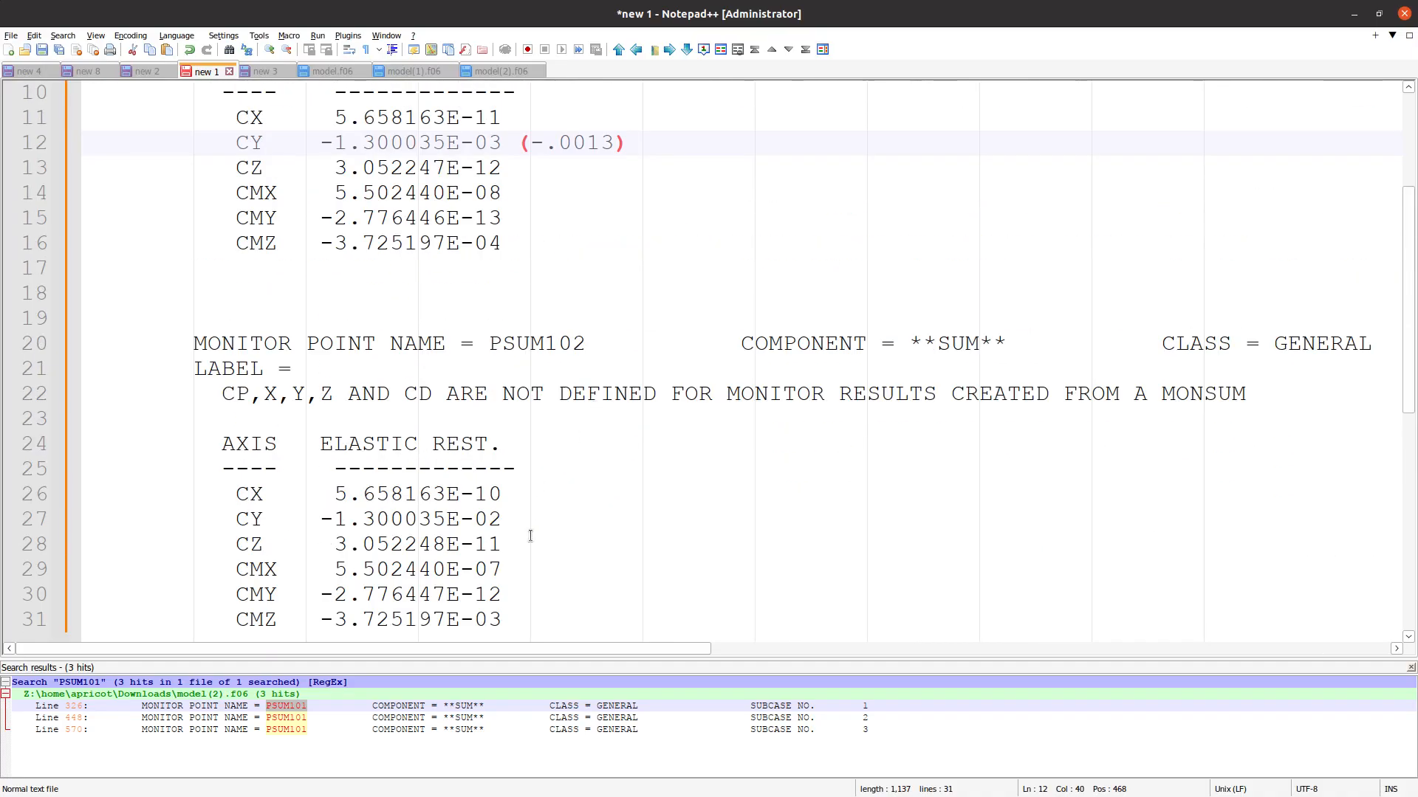
pyautogui.click(528, 522)
pyautogui.write('(')
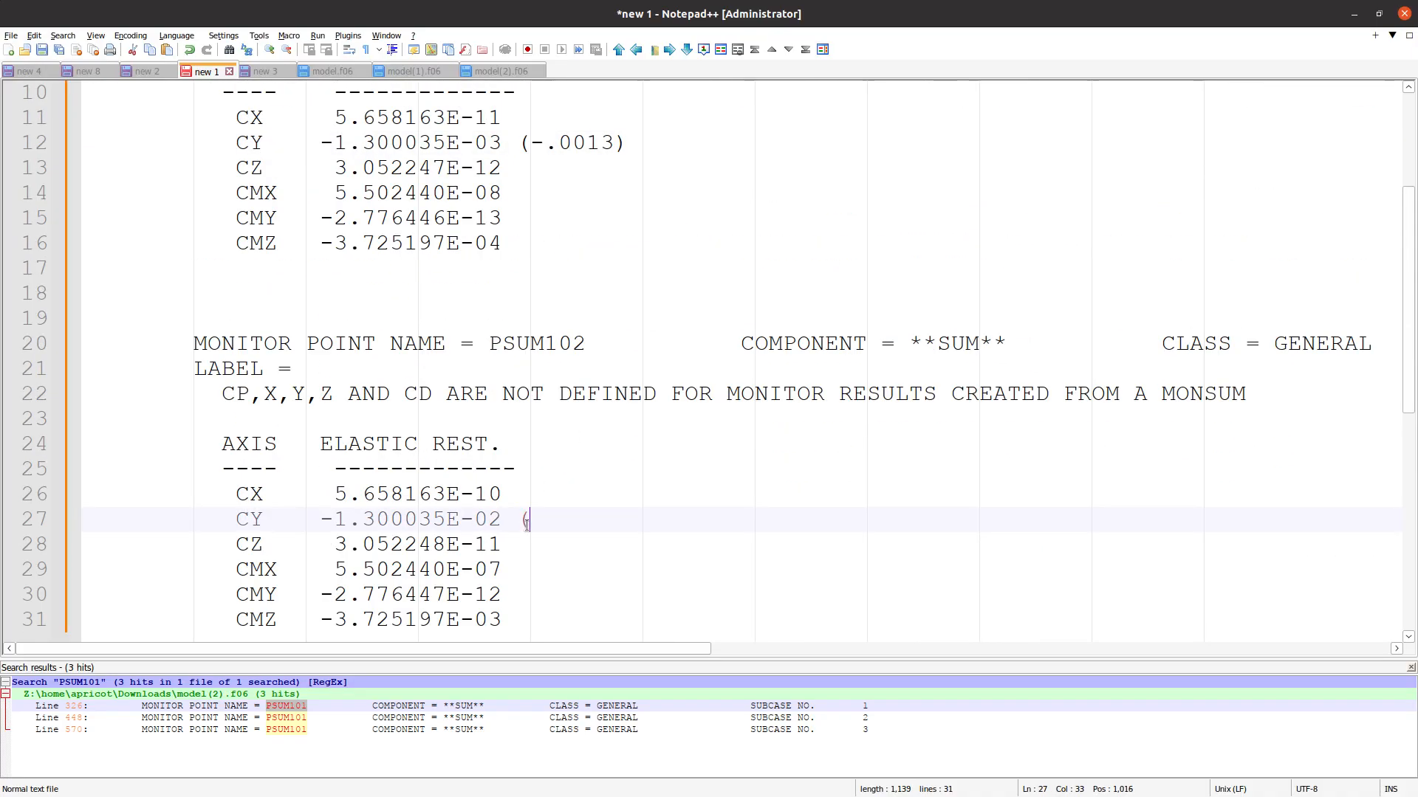
pyautogui.write('-.013)')
pyautogui.doubleClick(492, 519)
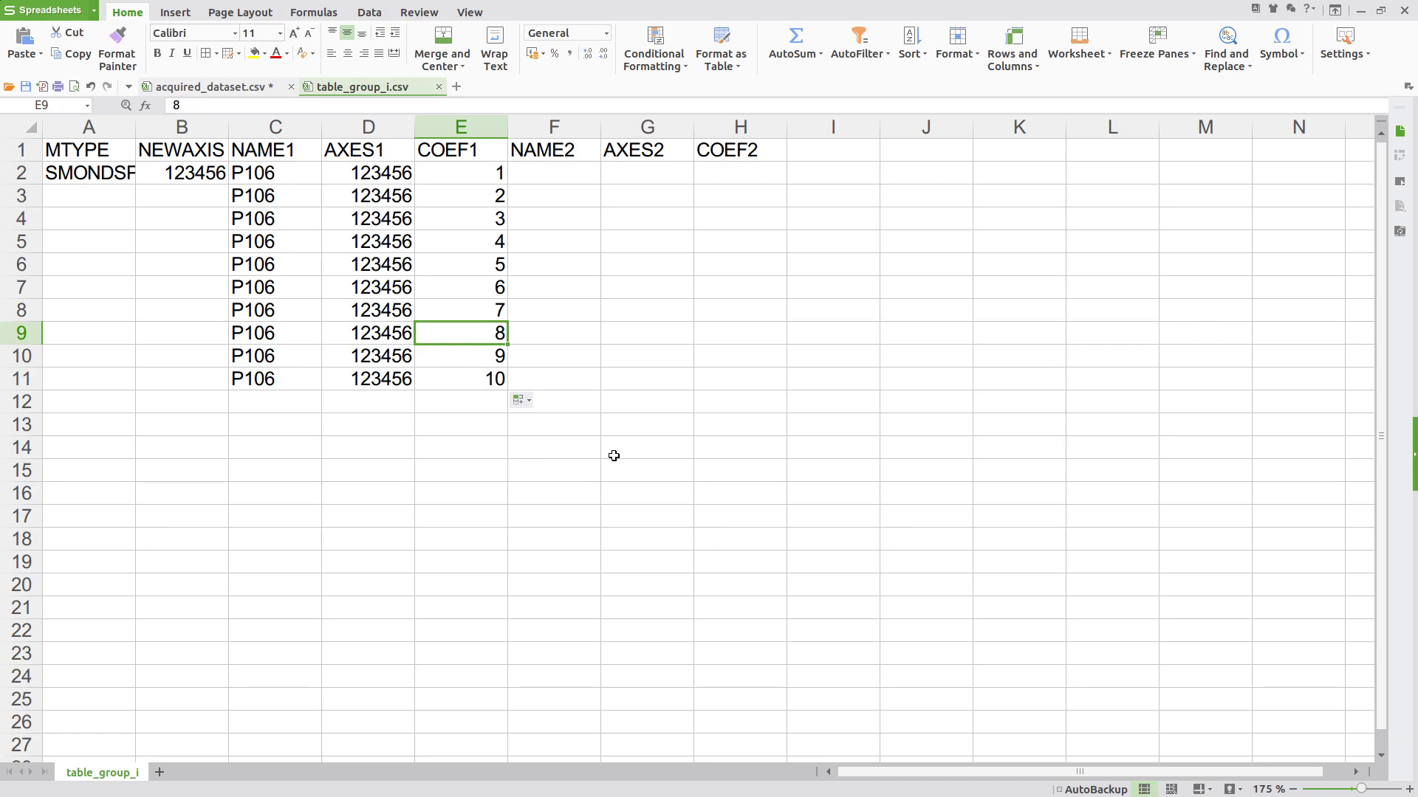
# Review the summation table in table_group_i.csv, then return to the SOL 200 Web App and show its BDF download options
pyautogui.moveTo(739, 448); pyautogui.dragTo(88, 159)
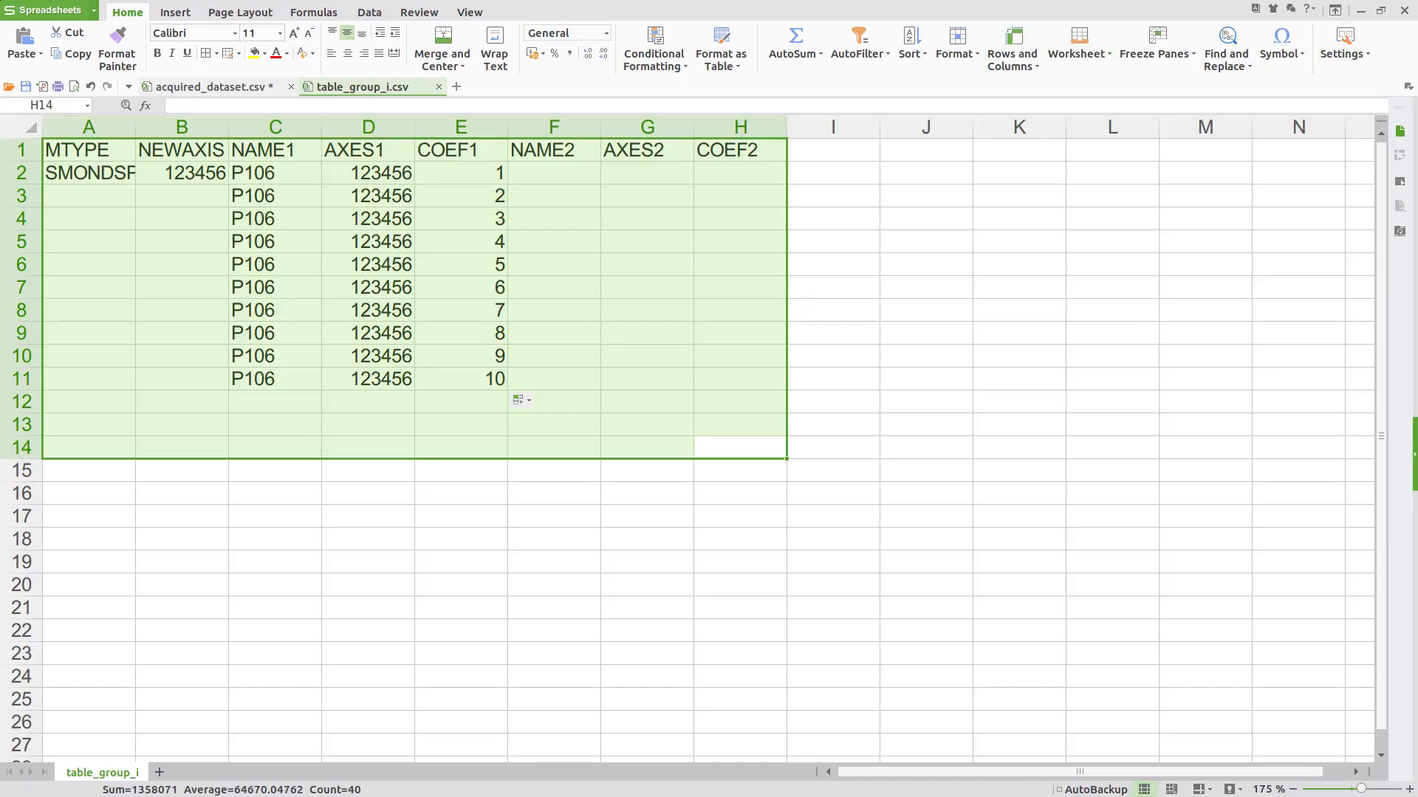
pyautogui.click(1361, 11)
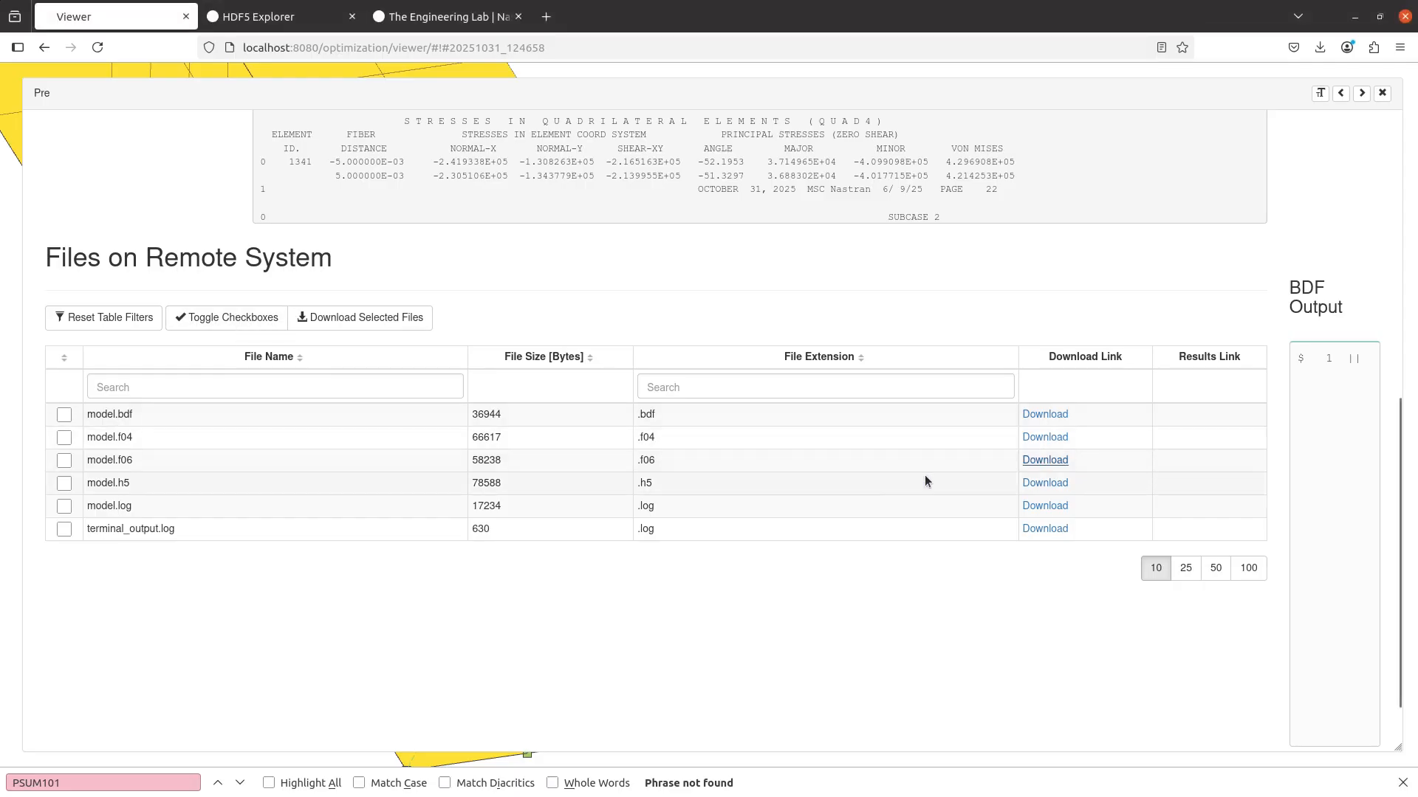
pyautogui.scroll(10, 925, 480)
pyautogui.click(649, 144)
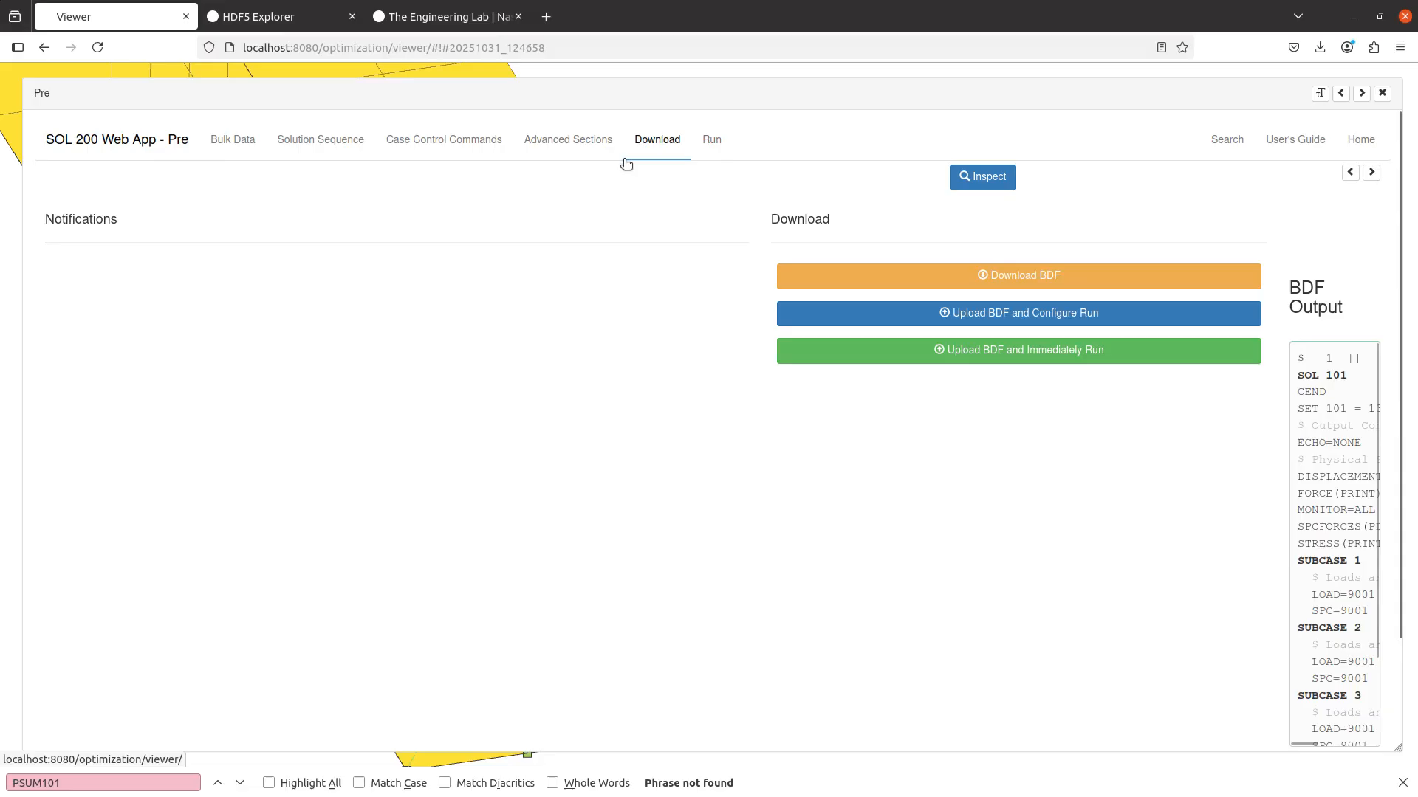
# Switch to the HDF5 Explorer and download the acquired MONITOR/MONDSP1/STRU_STAT dataset as a CSV file
pyautogui.click(281, 17)
pyautogui.hscroll(2, 1191, 349)
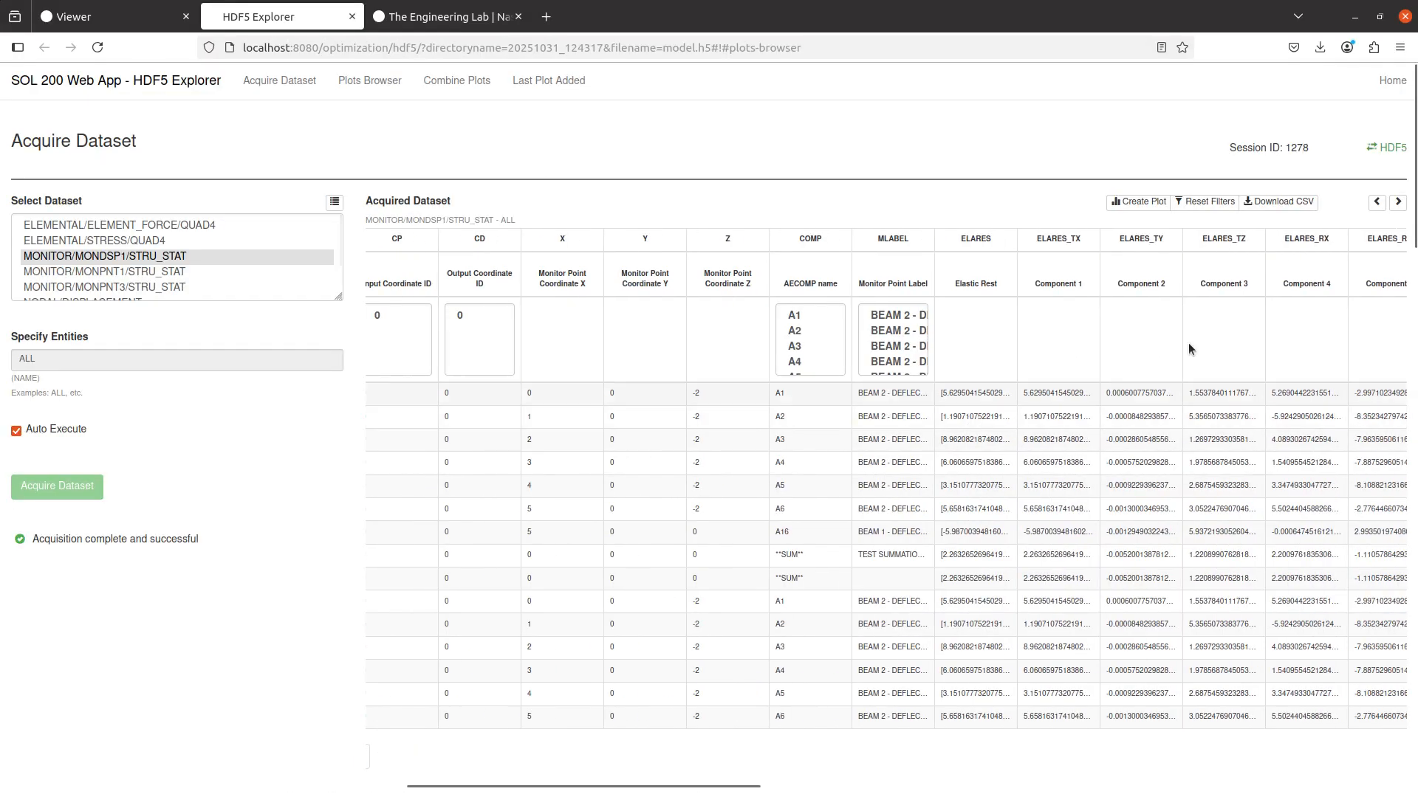
pyautogui.click(1278, 201)
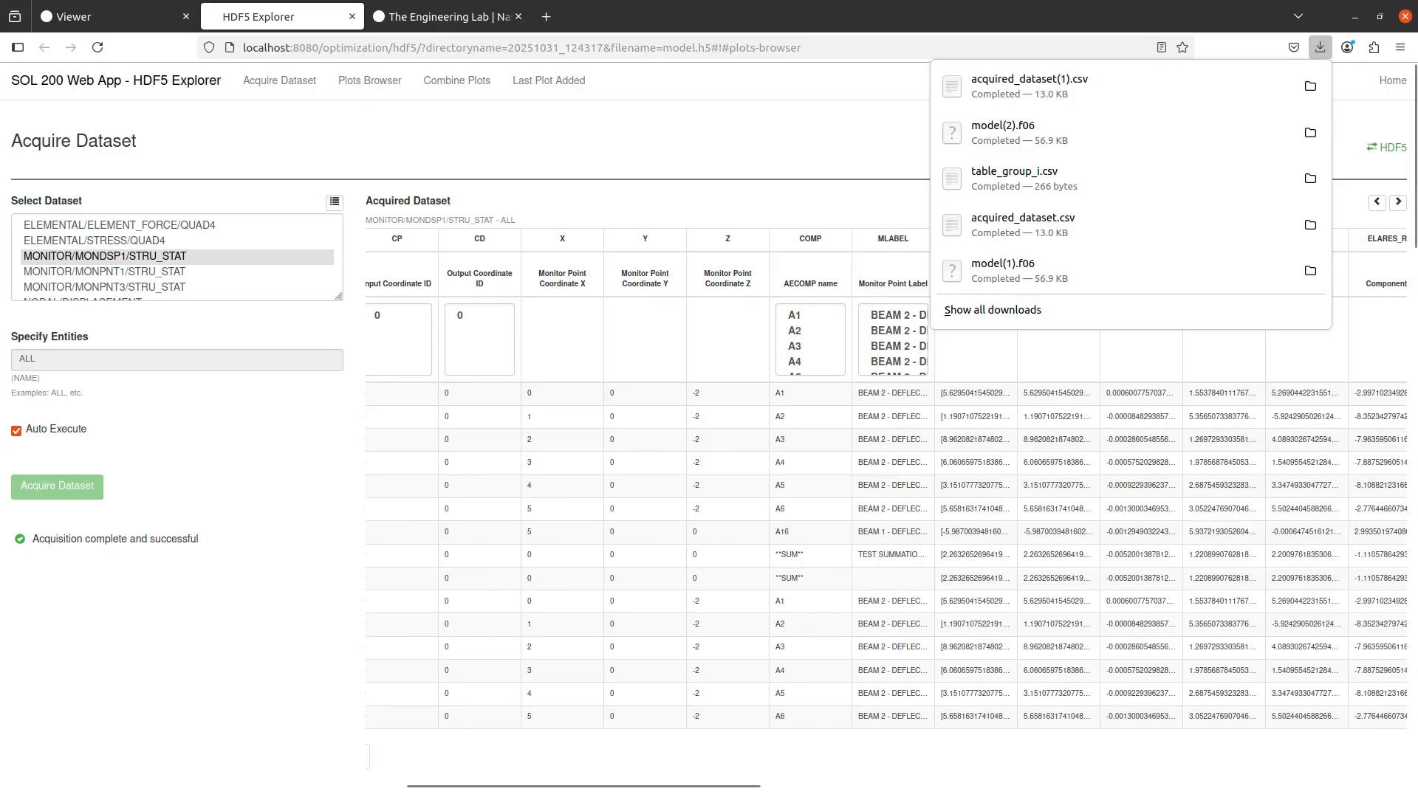
# In the Notepad++ agenda, mark "CSV to create hundreds or thousands of monitor points" with an x and highlight the contact e-mail under Questions
pyautogui.hotkey('alt', 'Tab')
pyautogui.click(147, 71)
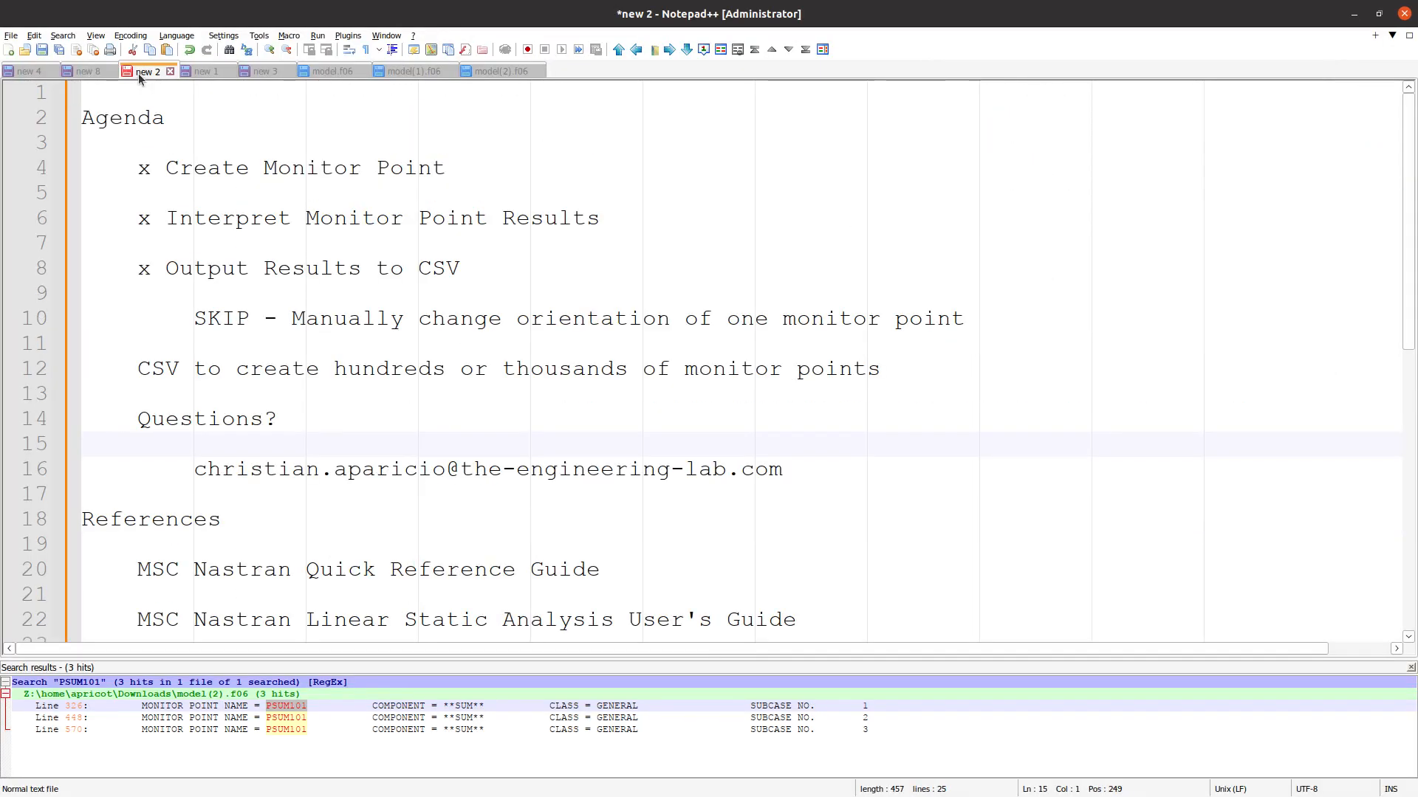
pyautogui.click(139, 369)
pyautogui.write('x')
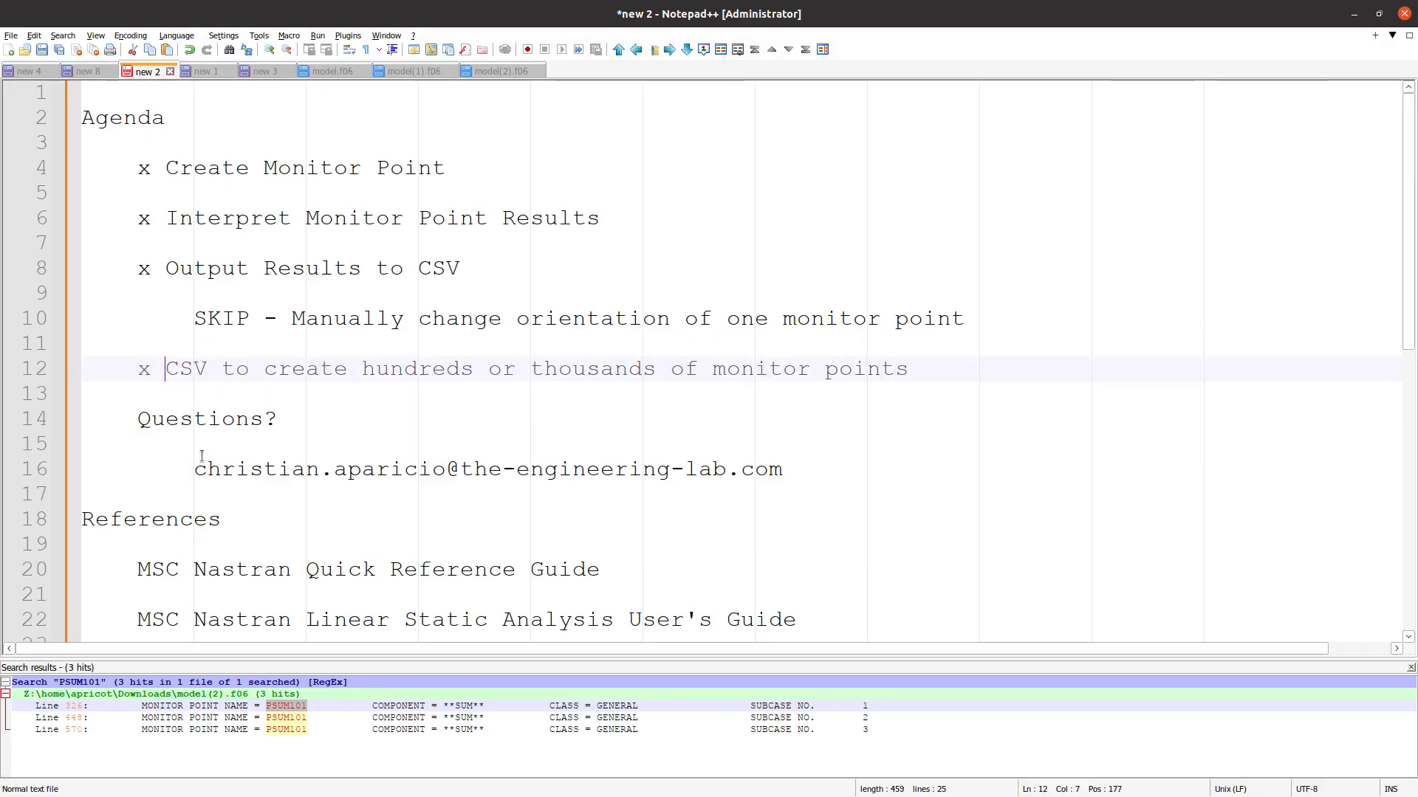
pyautogui.moveTo(37, 469); pyautogui.dragTo(41, 419)
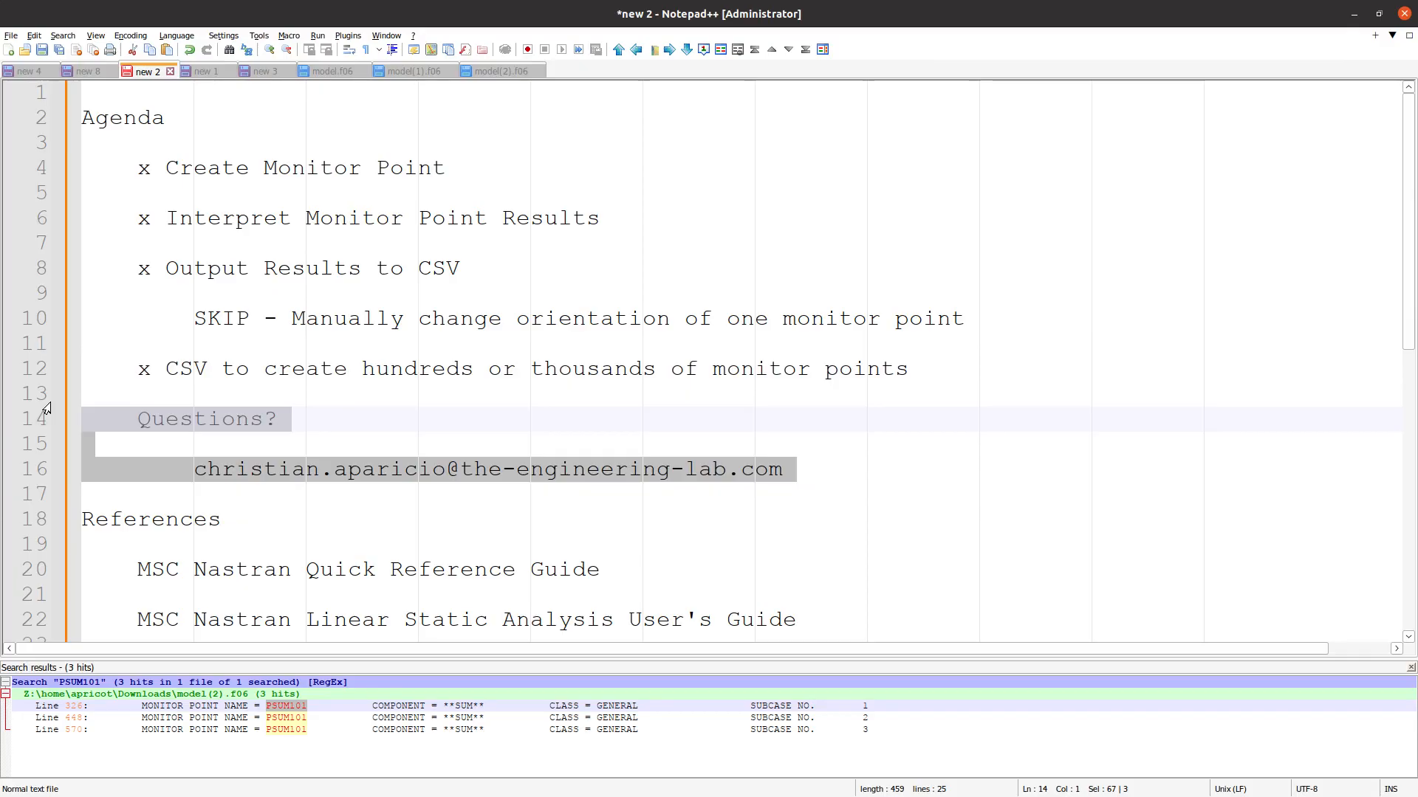
pyautogui.tripleClick(332, 479)
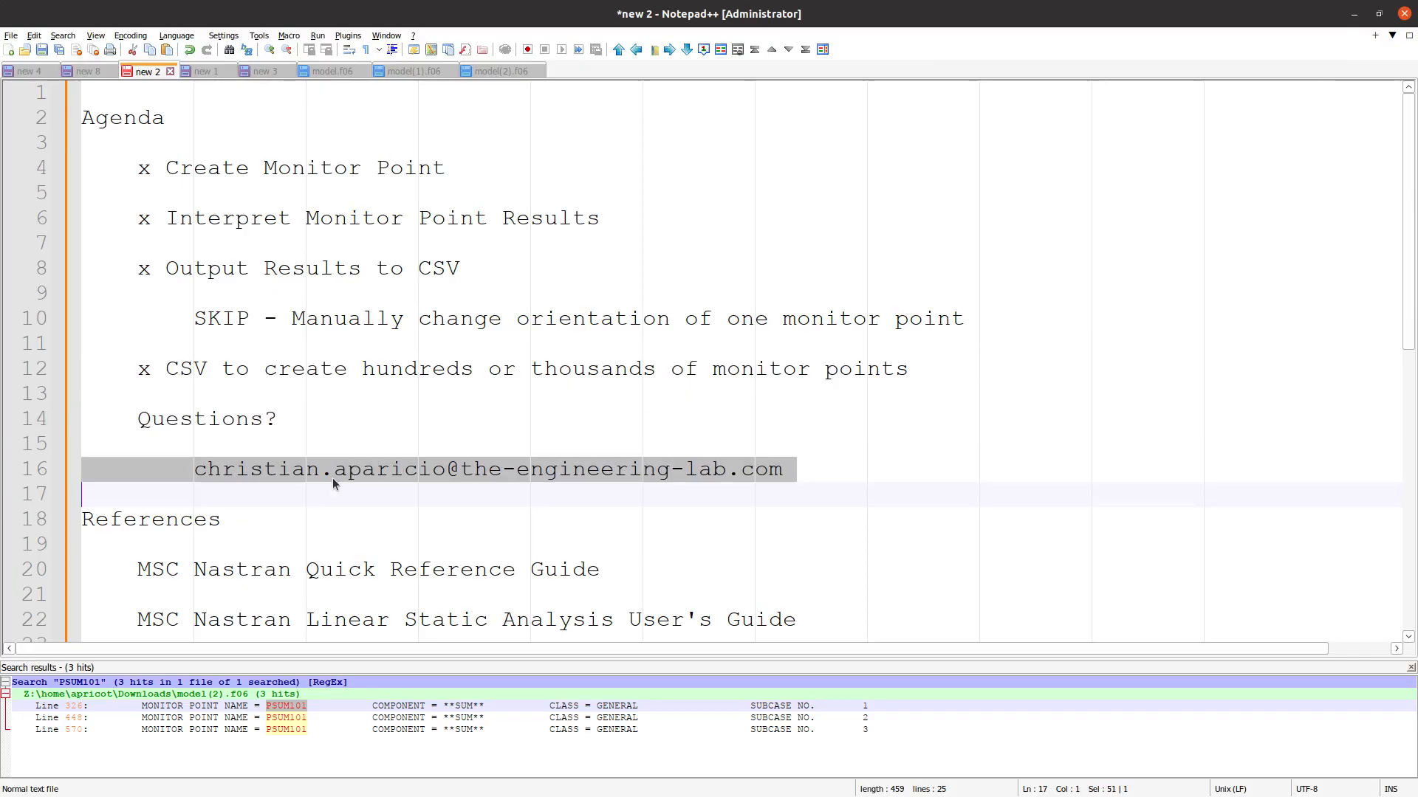